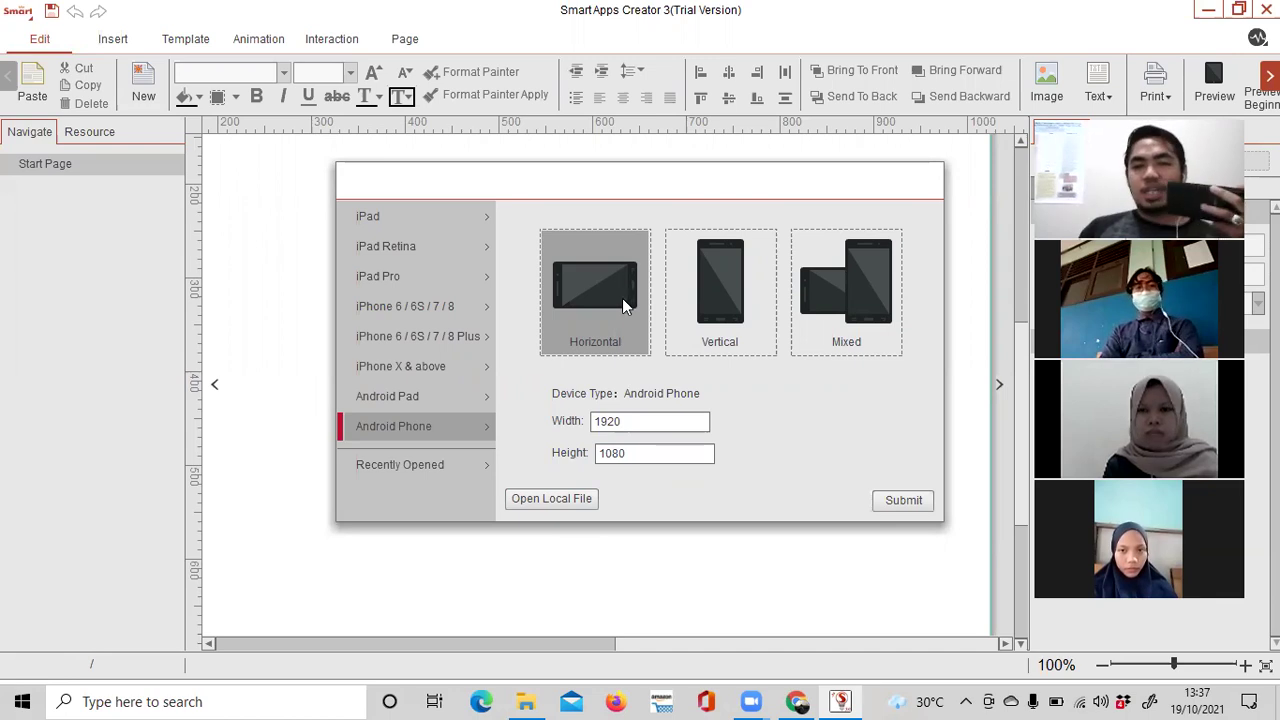
# Create a horizontal Android Phone project at 1920 by 1080 and open its start page.
pyautogui.click(912, 502)
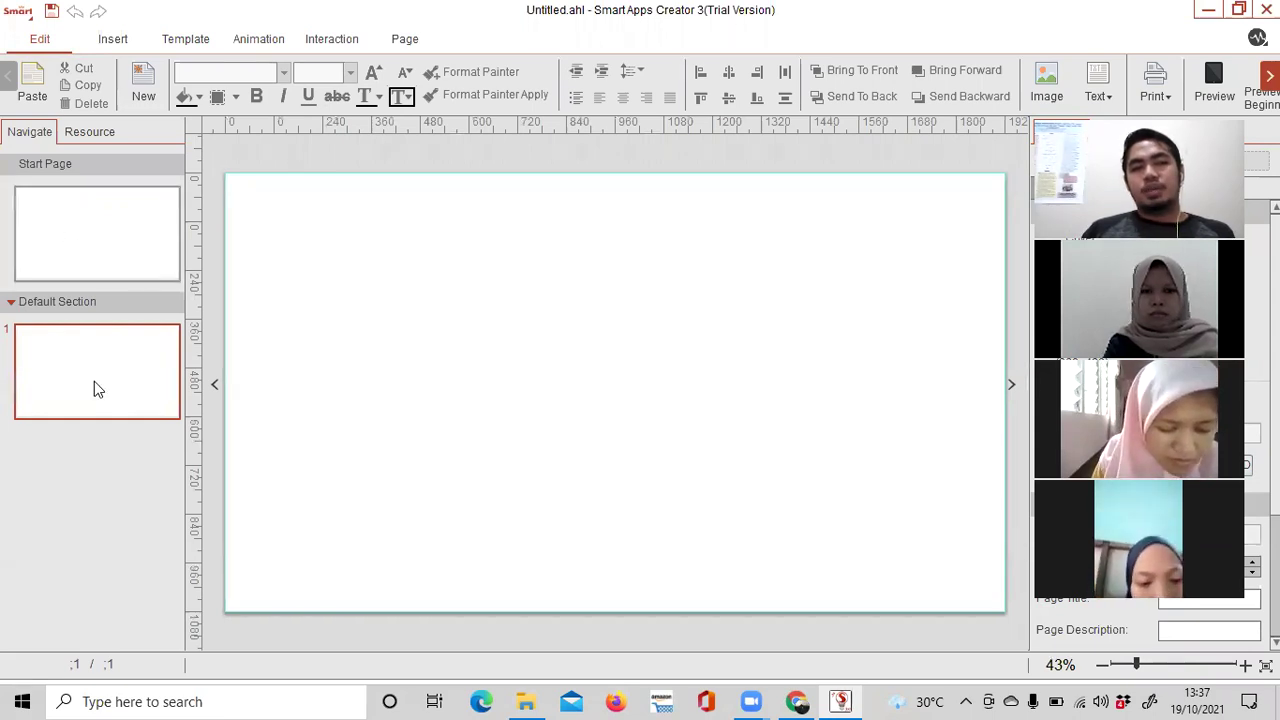
pyautogui.click(97, 235)
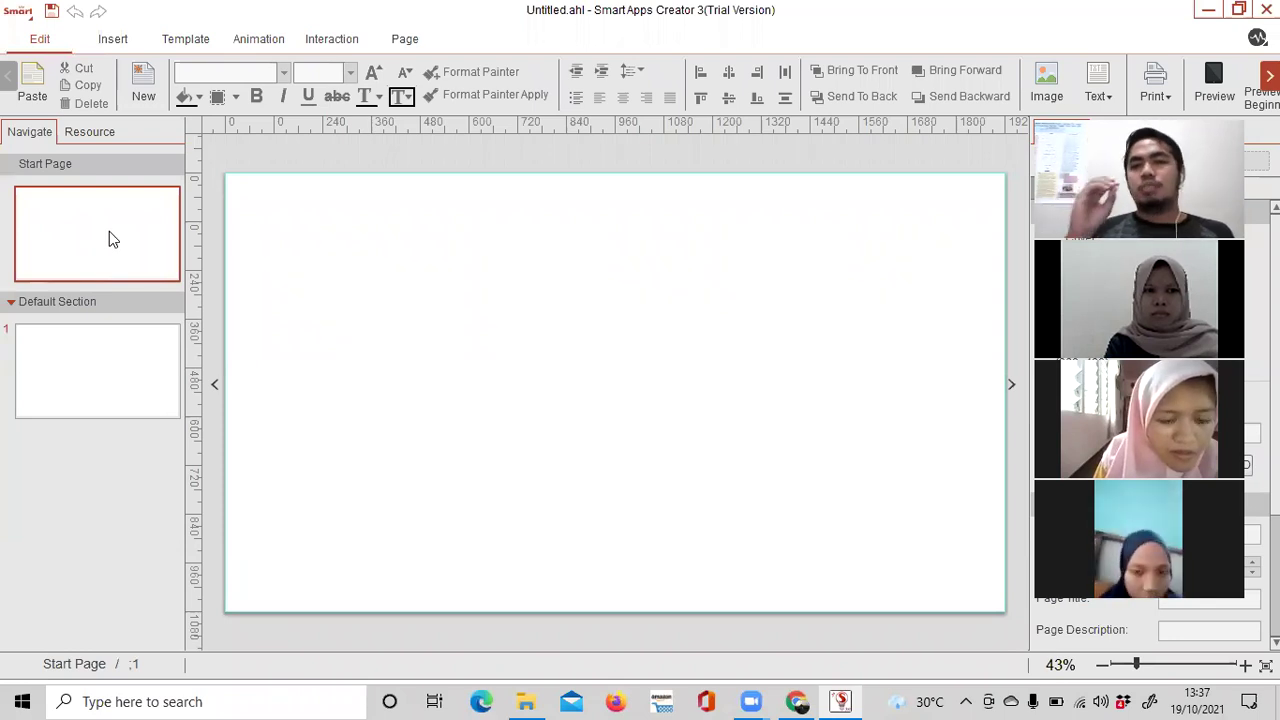
pyautogui.click(113, 392)
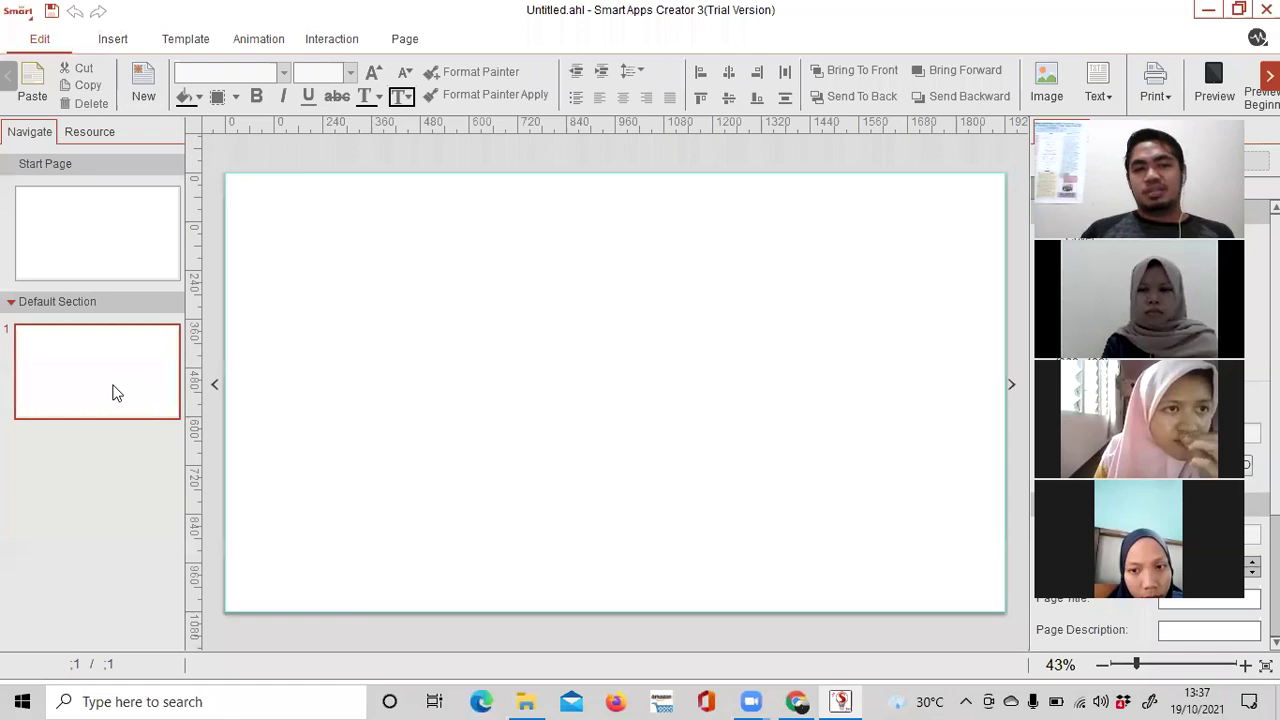
pyautogui.click(71, 243)
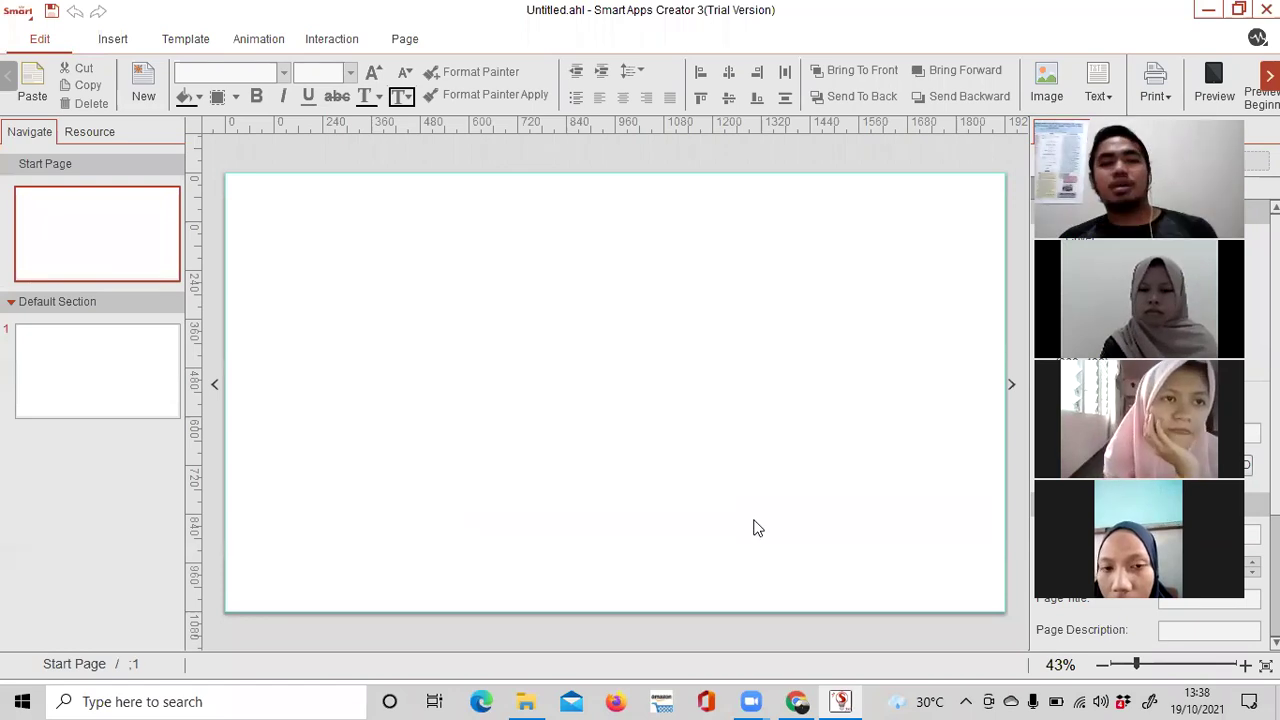
# Add a second blank page to the Default Section after page 1.
pyautogui.click(1102, 665)
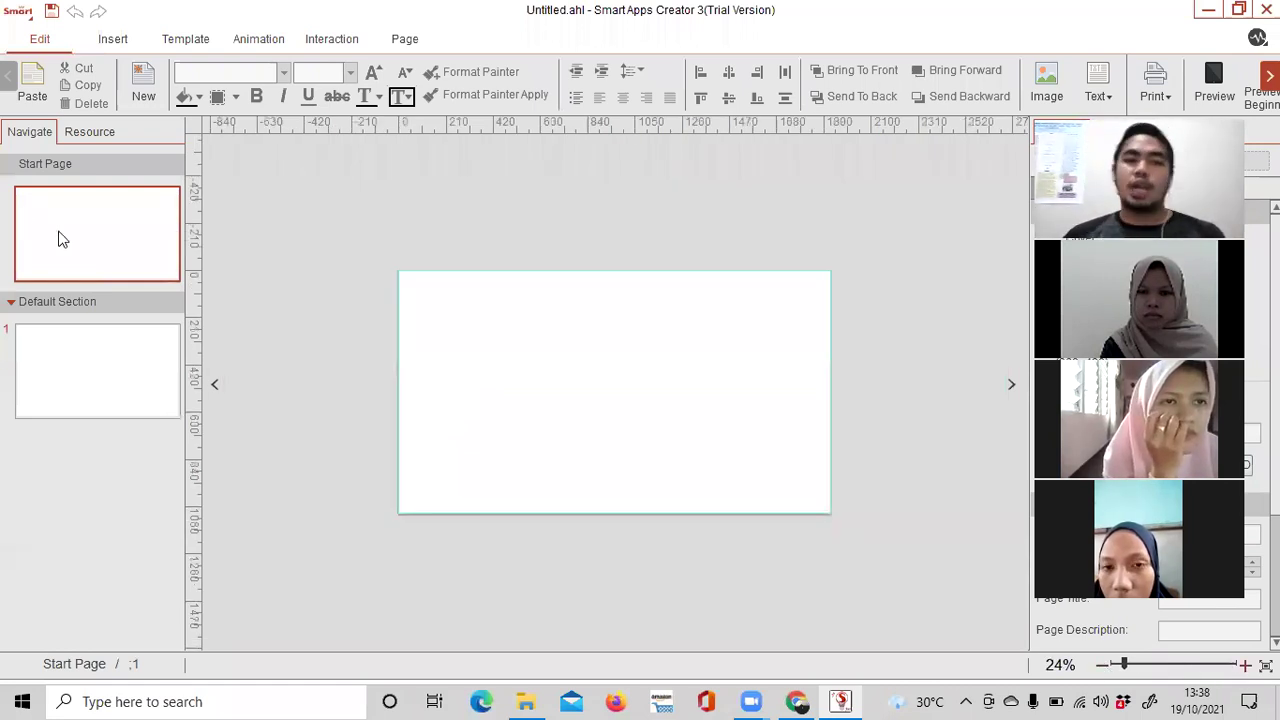
pyautogui.click(30, 245)
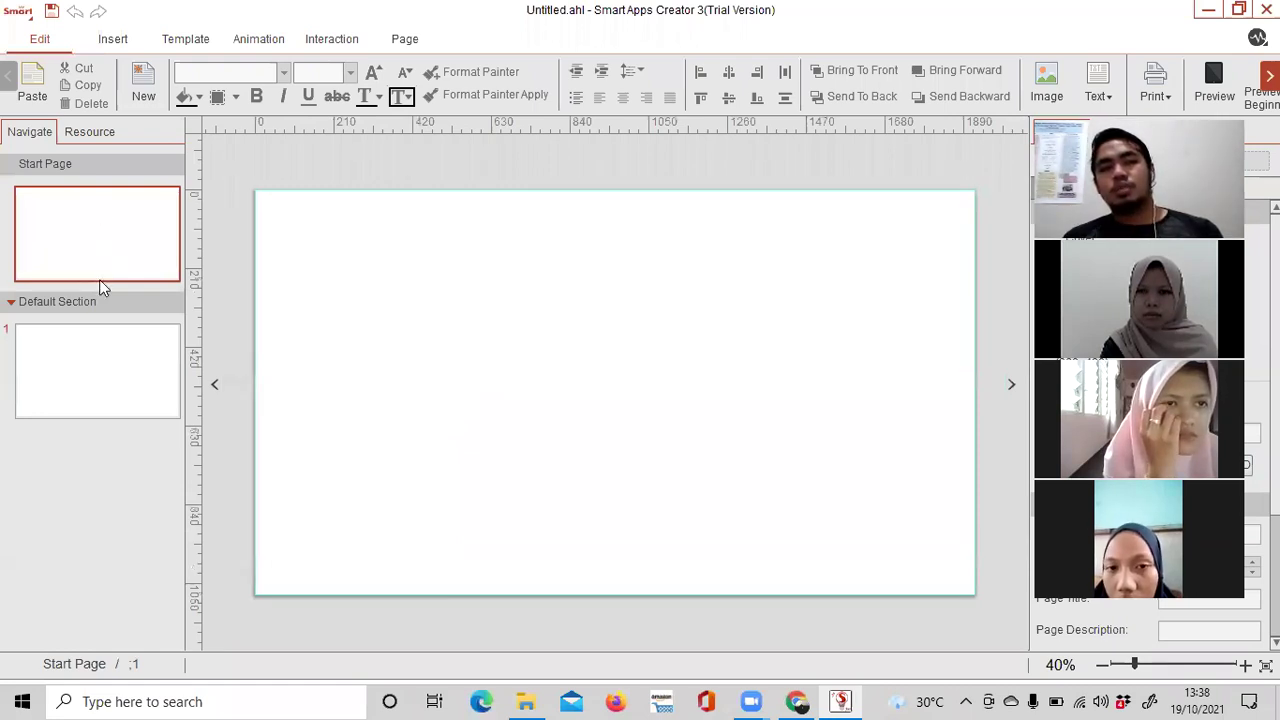
pyautogui.click(112, 387)
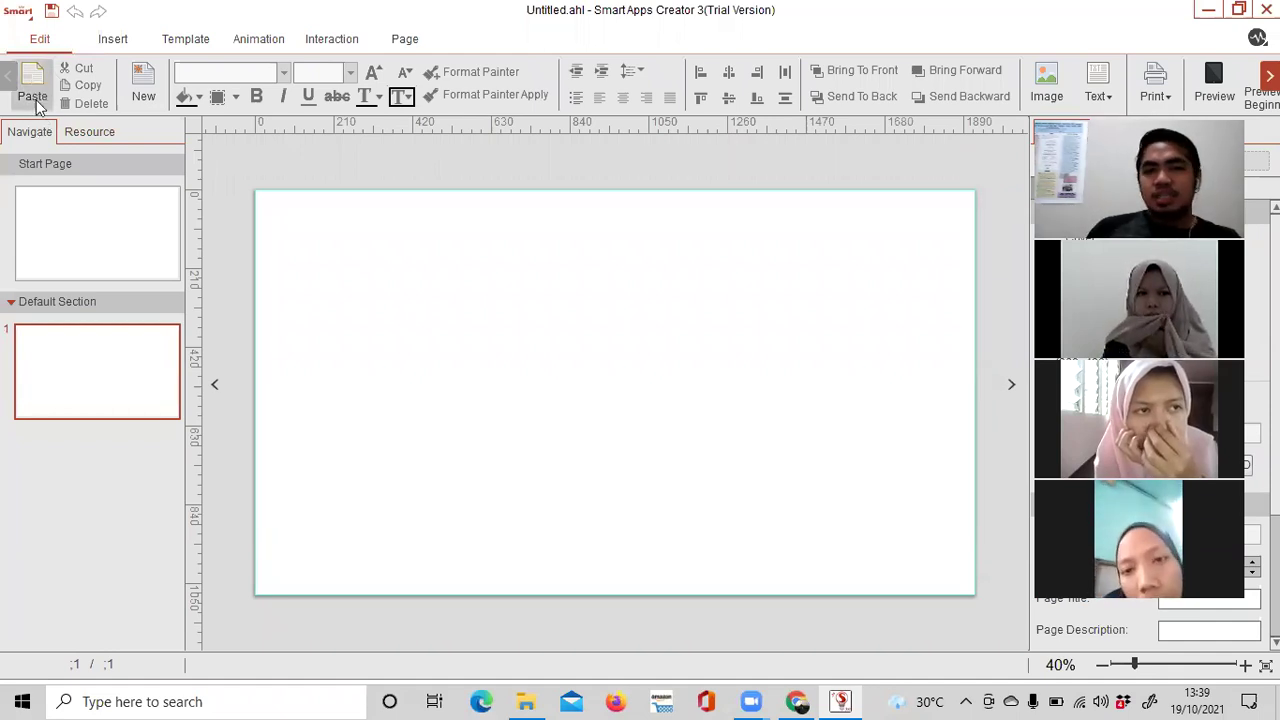
pyautogui.click(145, 90)
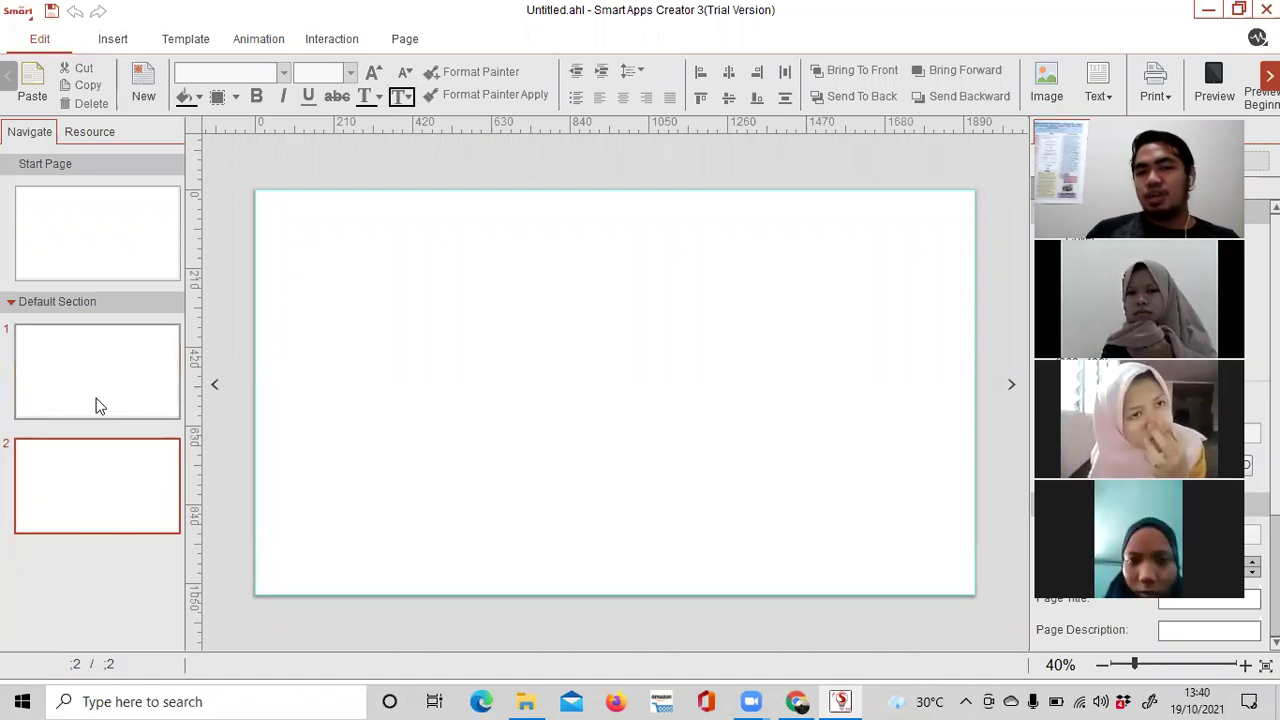
pyautogui.click(134, 414)
pyautogui.click(140, 97)
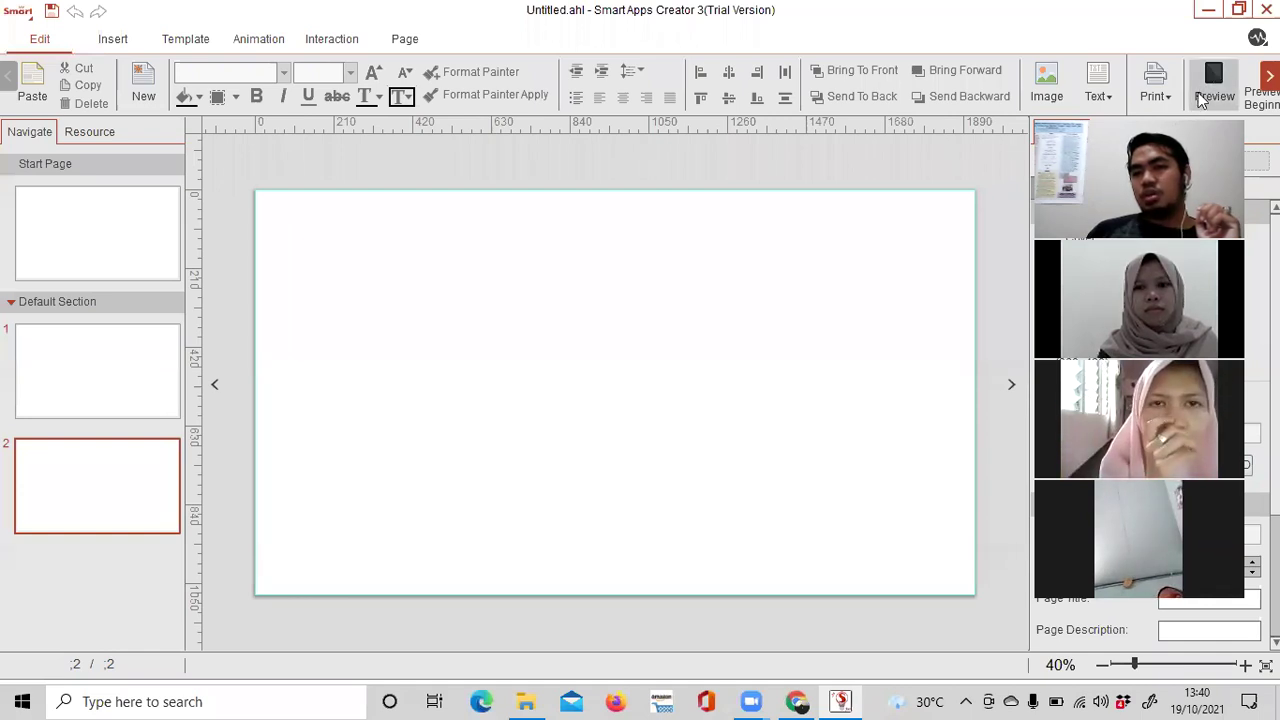
# Examine the insertable bubble shapes and the list of preset formulas.
pyautogui.click(1270, 75)
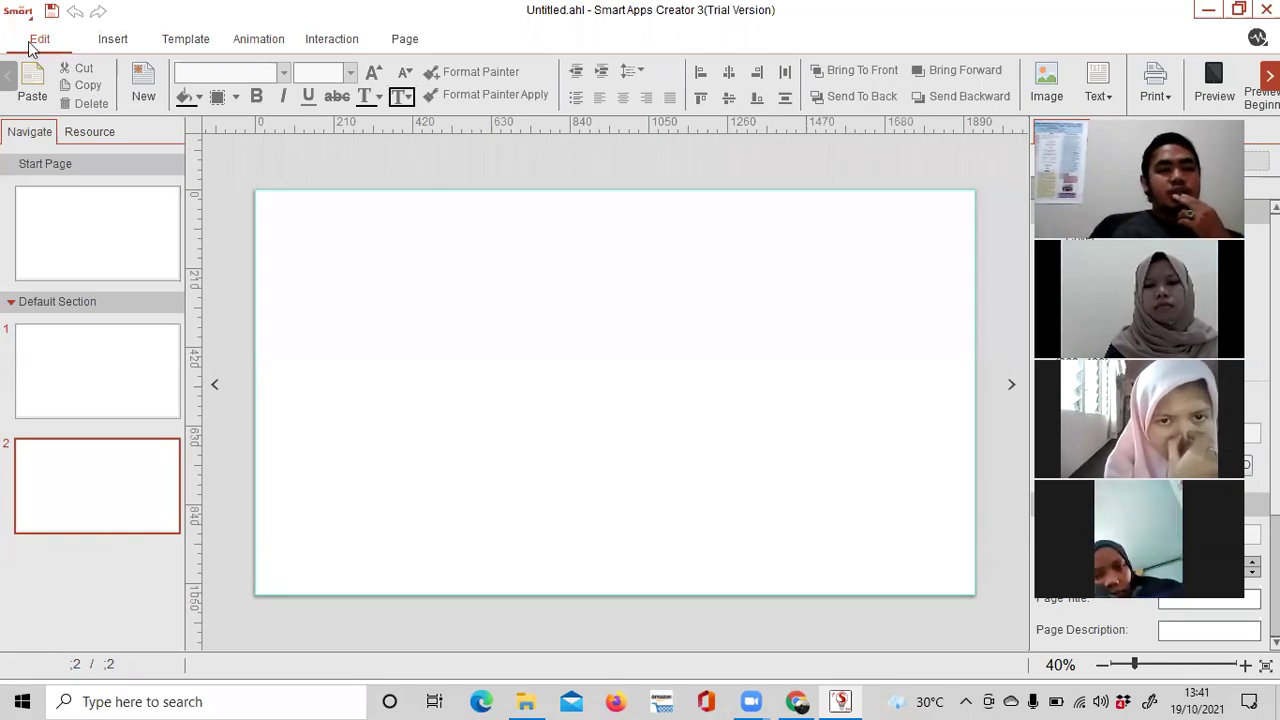
pyautogui.click(117, 42)
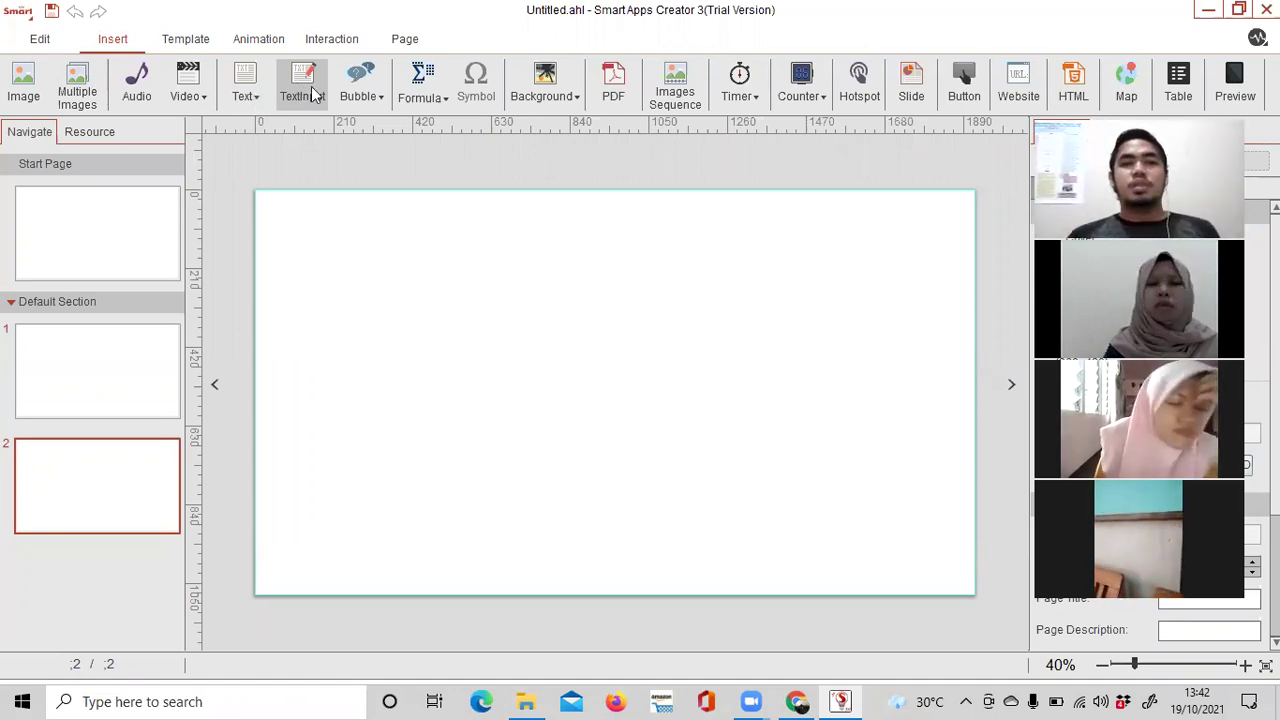
pyautogui.click(362, 90)
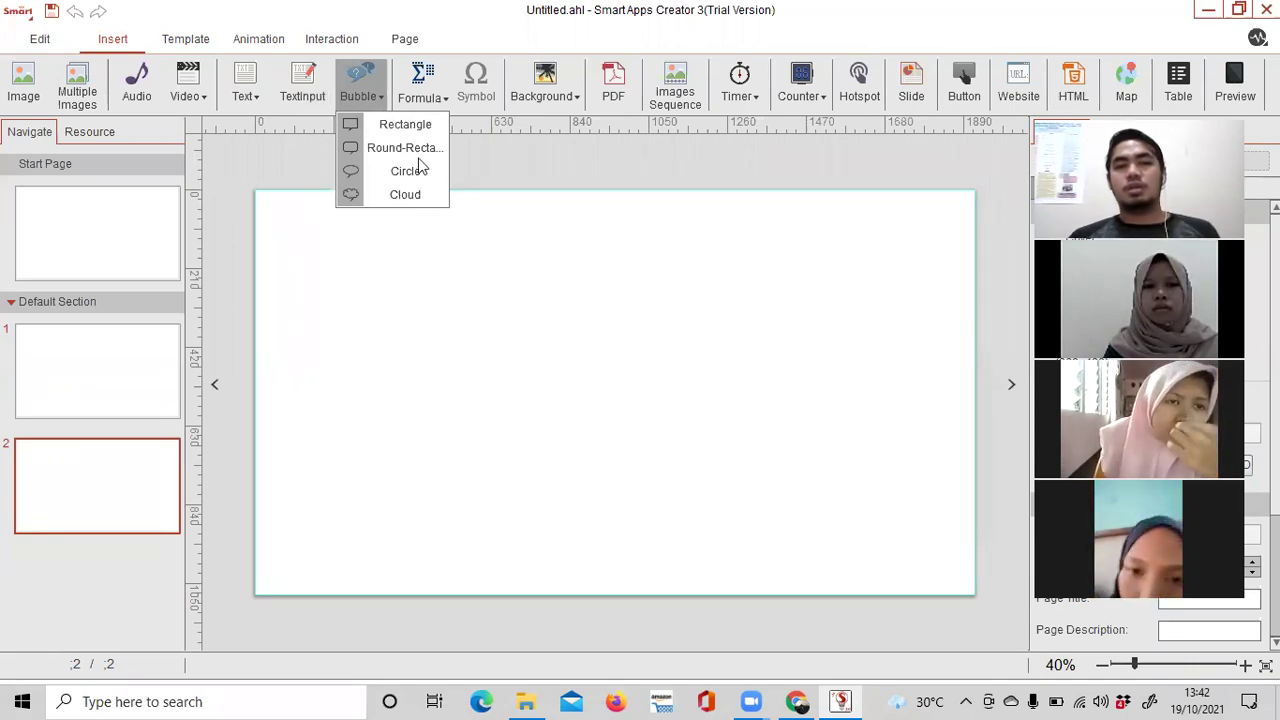
pyautogui.click(443, 98)
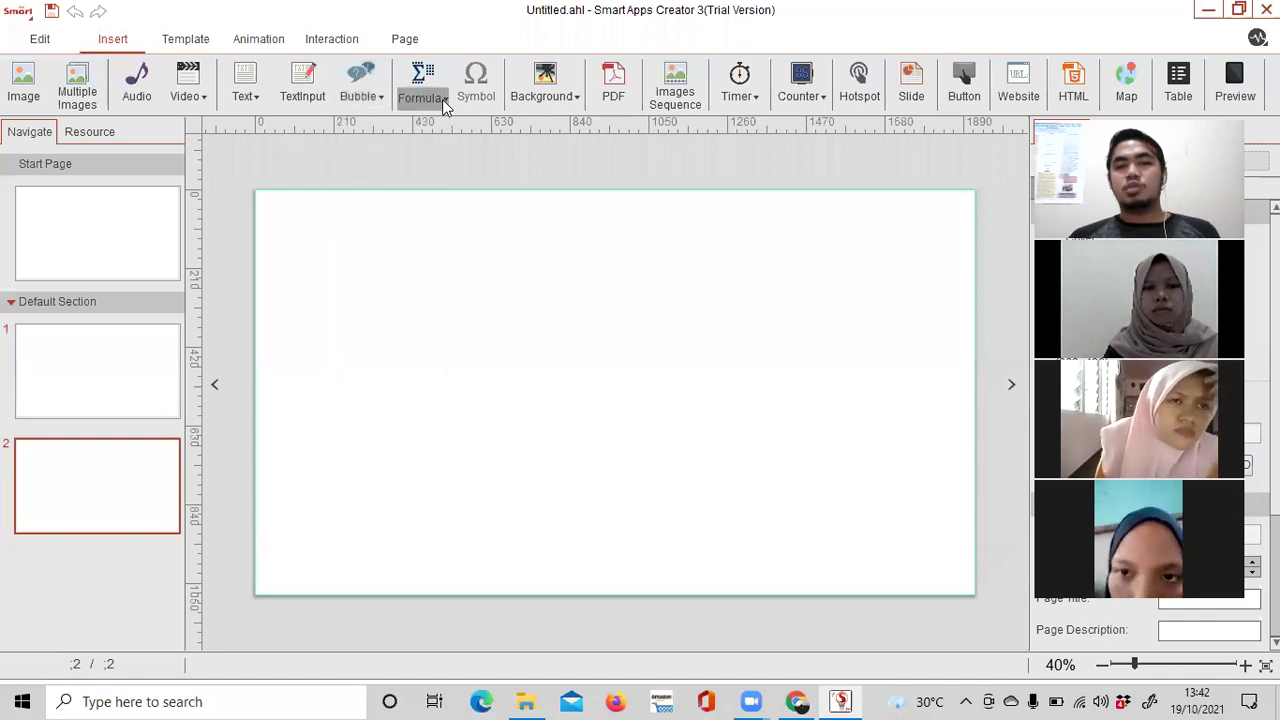
pyautogui.scroll(-3, 593, 430)
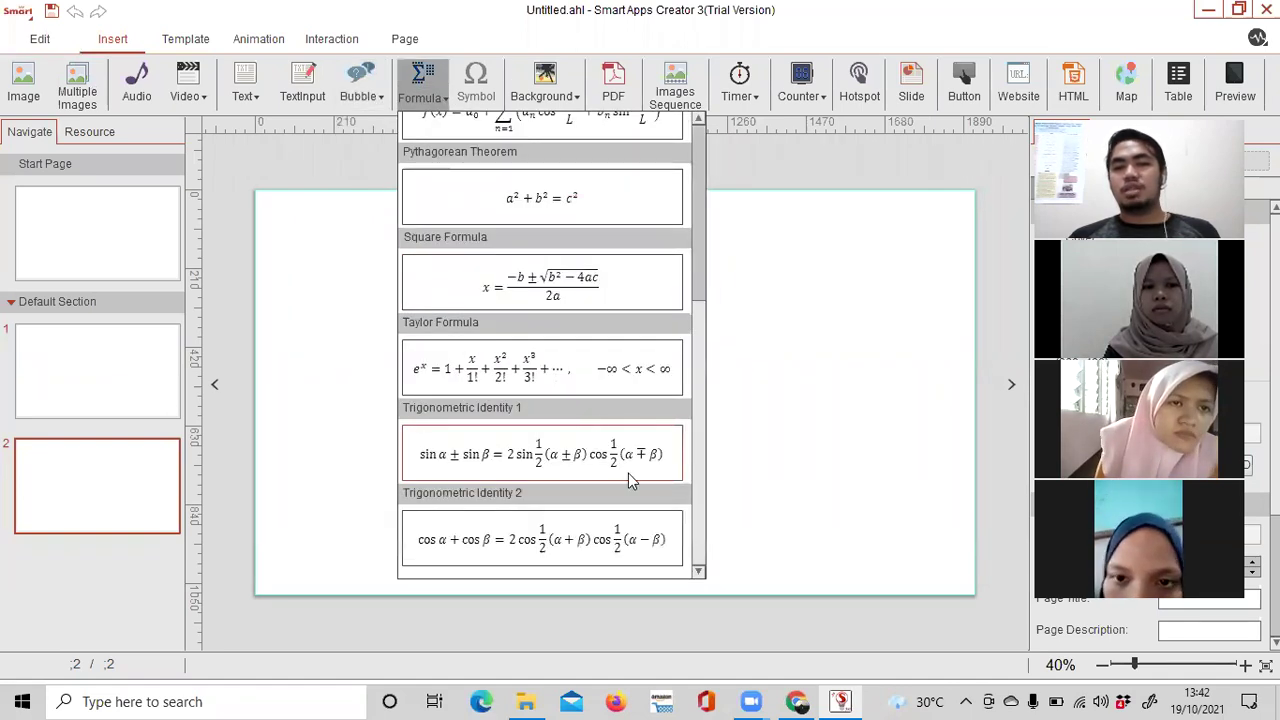
pyautogui.scroll(3, 600, 190)
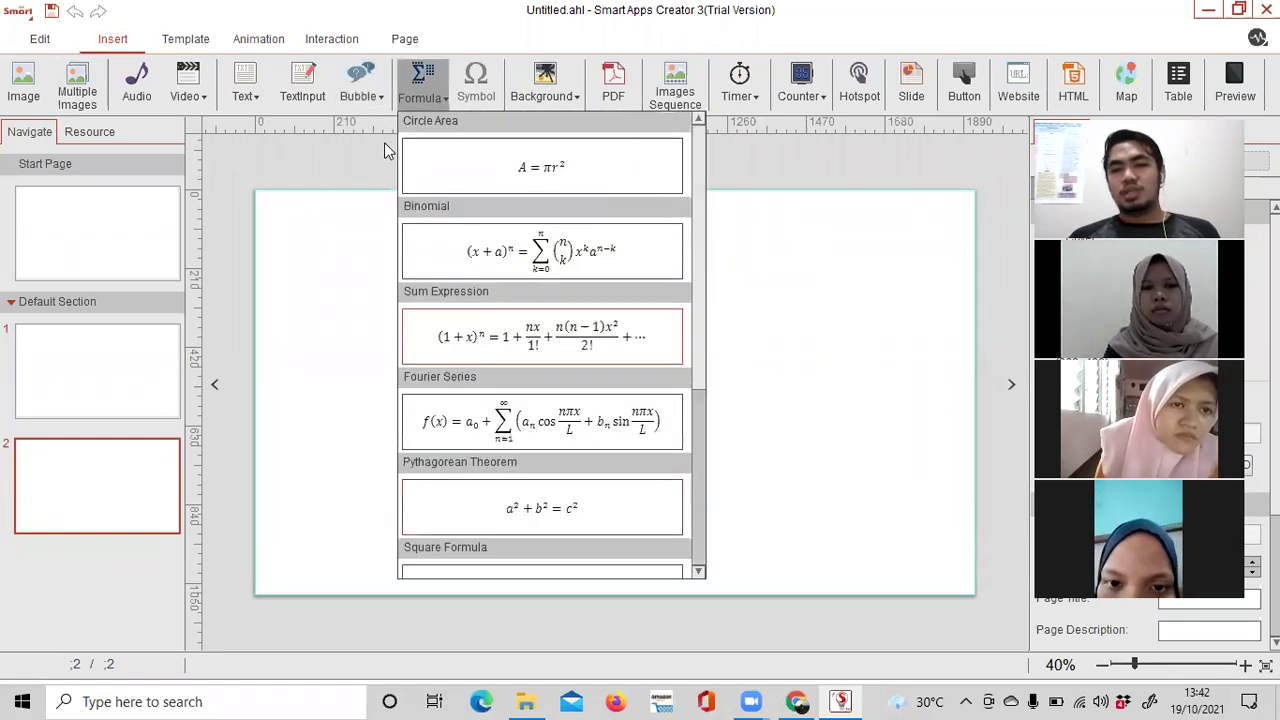
pyautogui.scroll(-3, 610, 352)
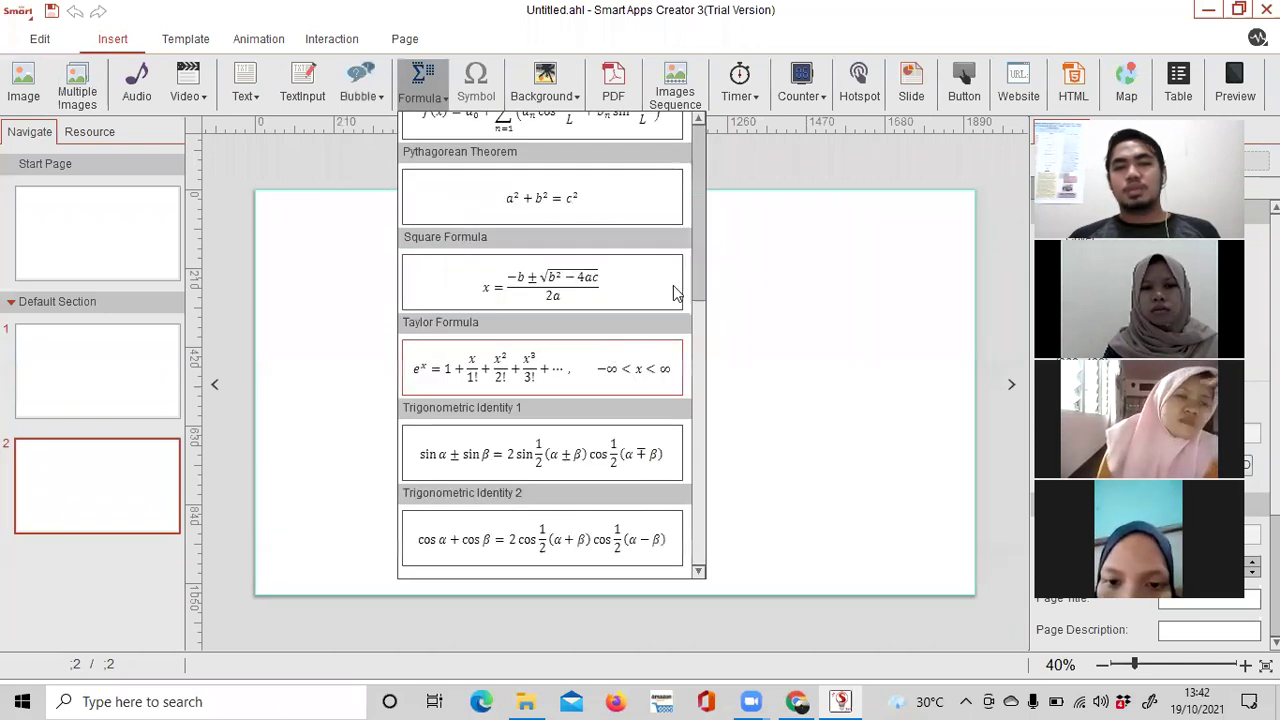
pyautogui.click(487, 84)
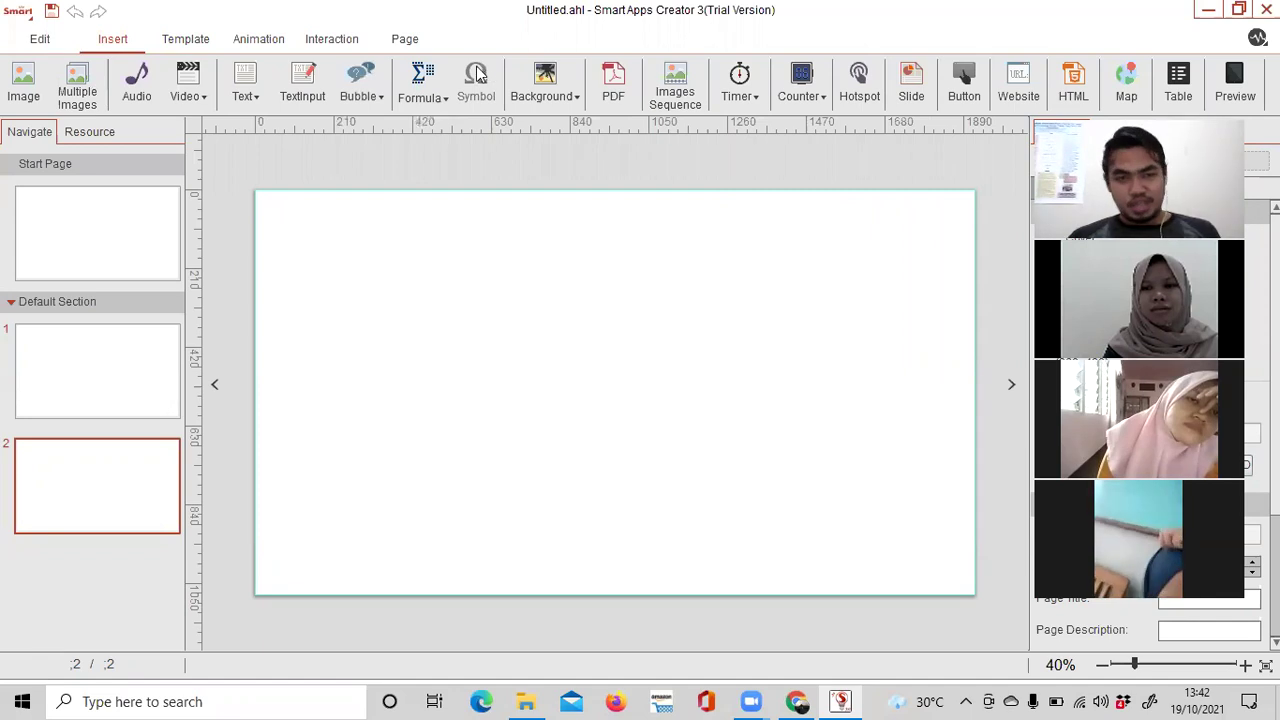
# Examine the insert options for page backgrounds, timers and counters.
pyautogui.click(578, 96)
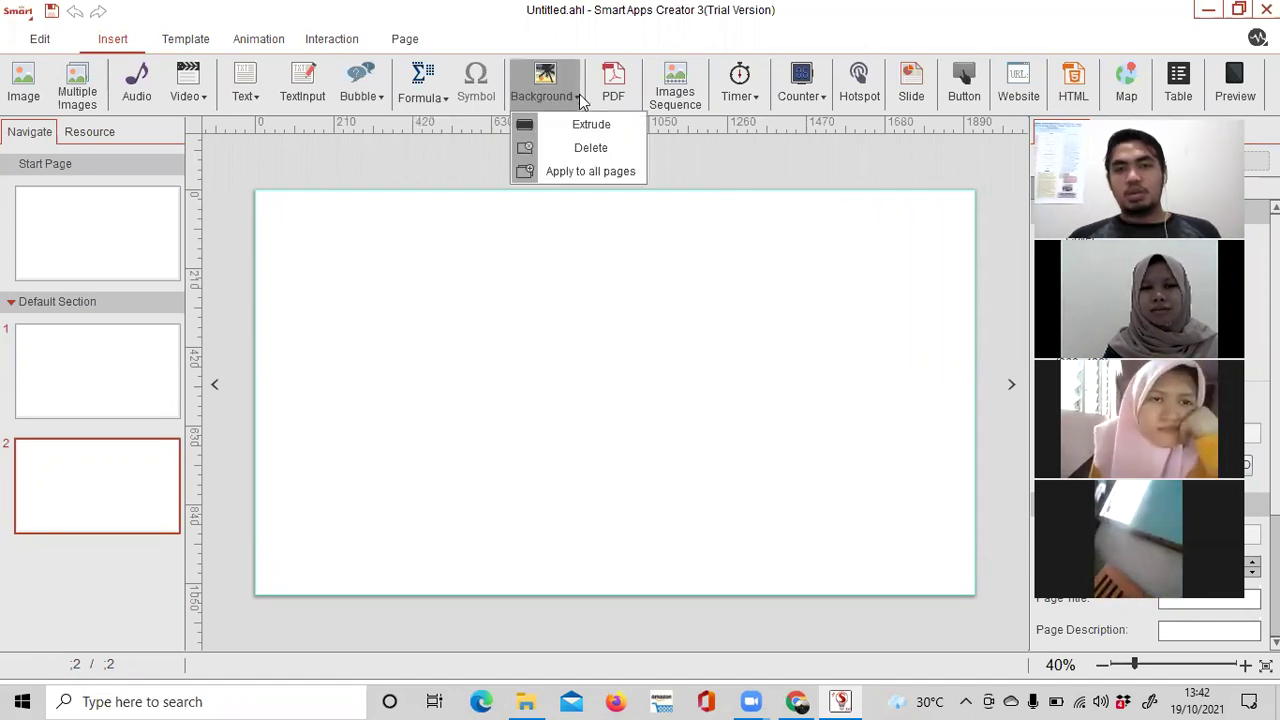
pyautogui.click(679, 100)
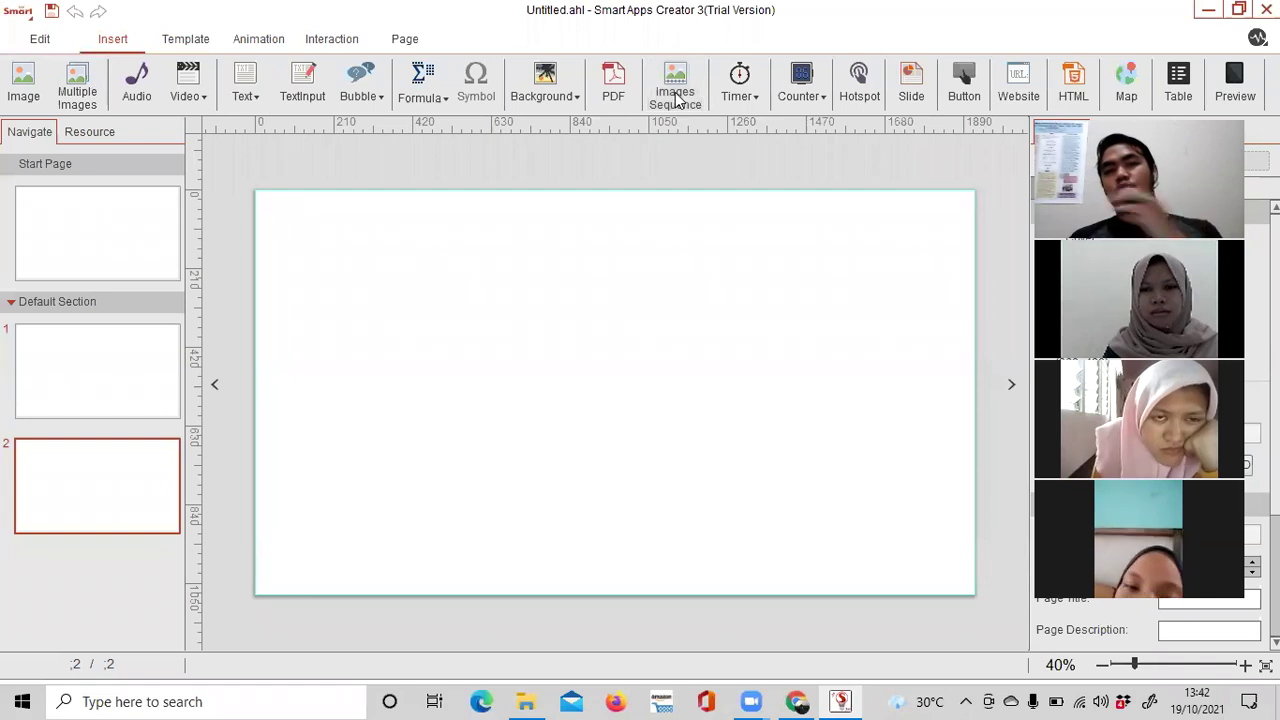
pyautogui.click(757, 100)
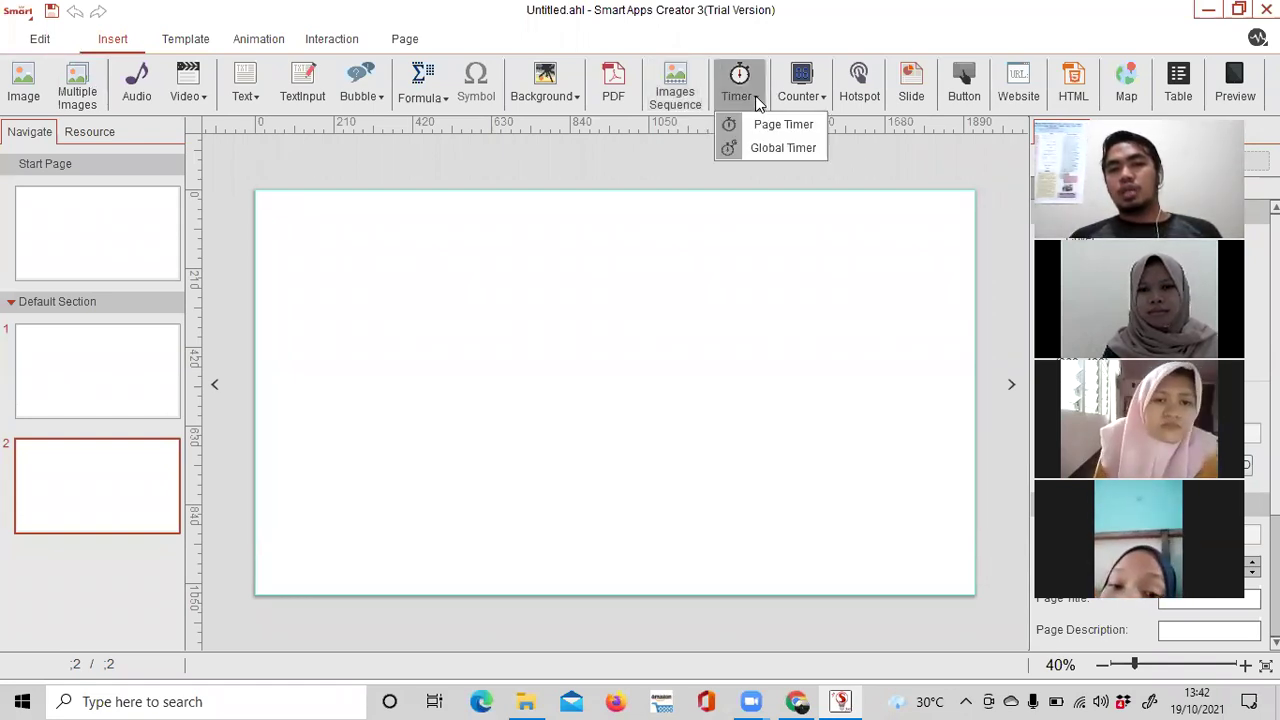
pyautogui.click(757, 100)
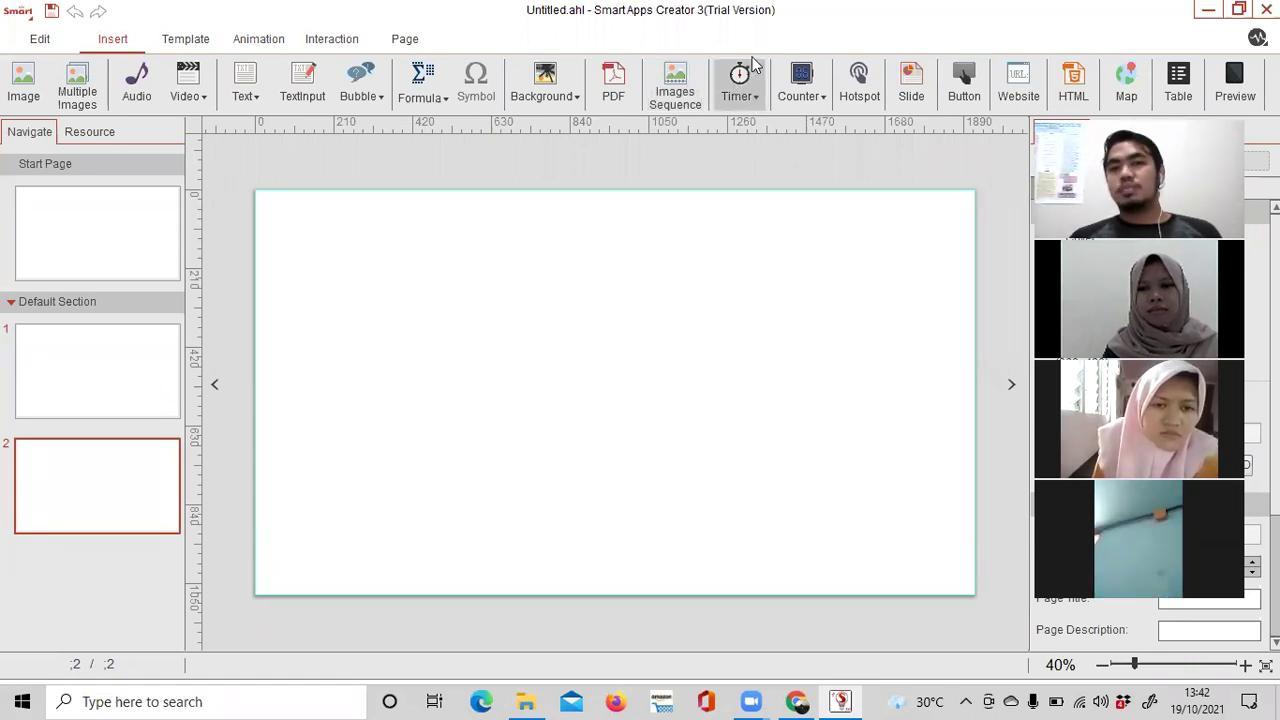
pyautogui.click(825, 98)
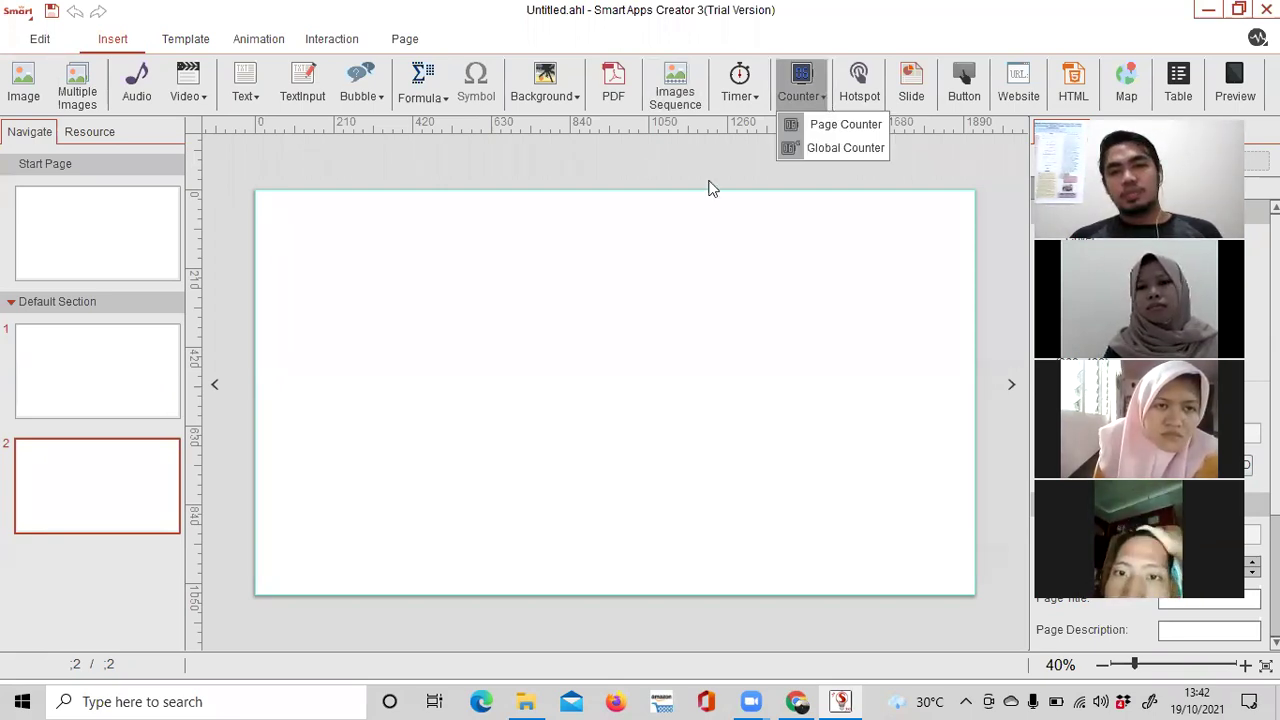
pyautogui.click(815, 105)
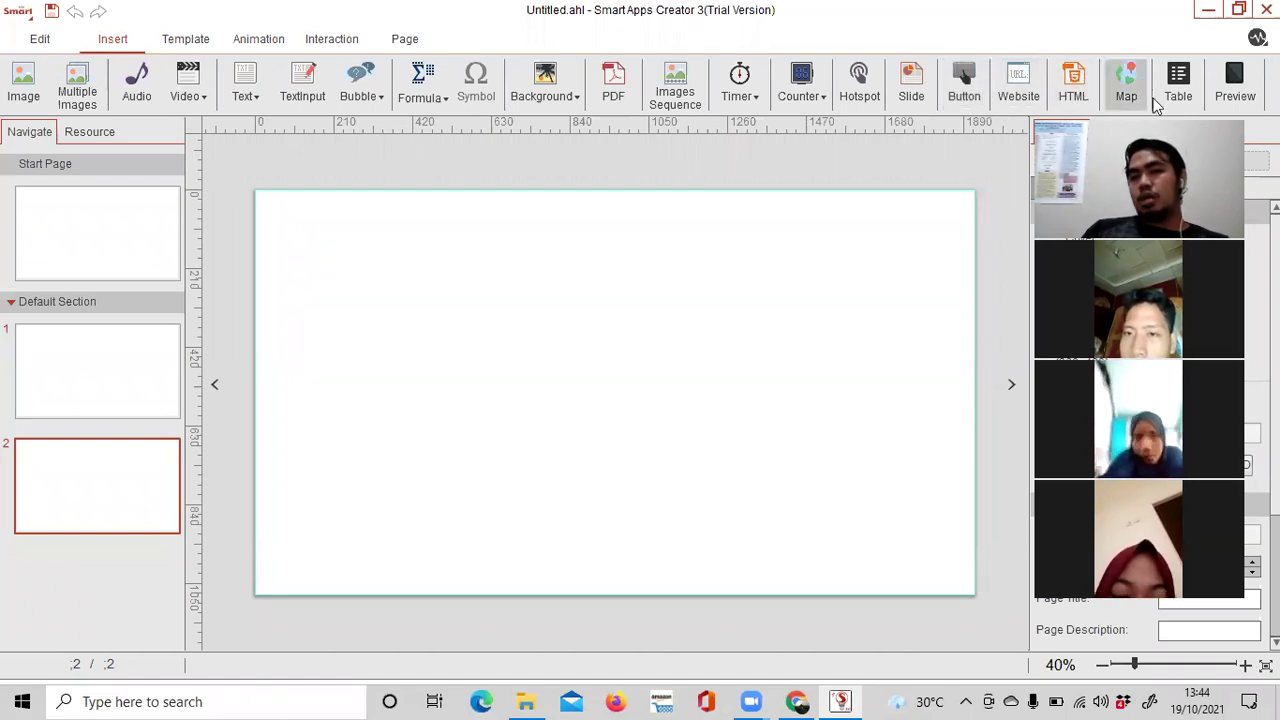
# Preview the second page on the simulated phone and return to the editor's insert tools.
pyautogui.click(1238, 88)
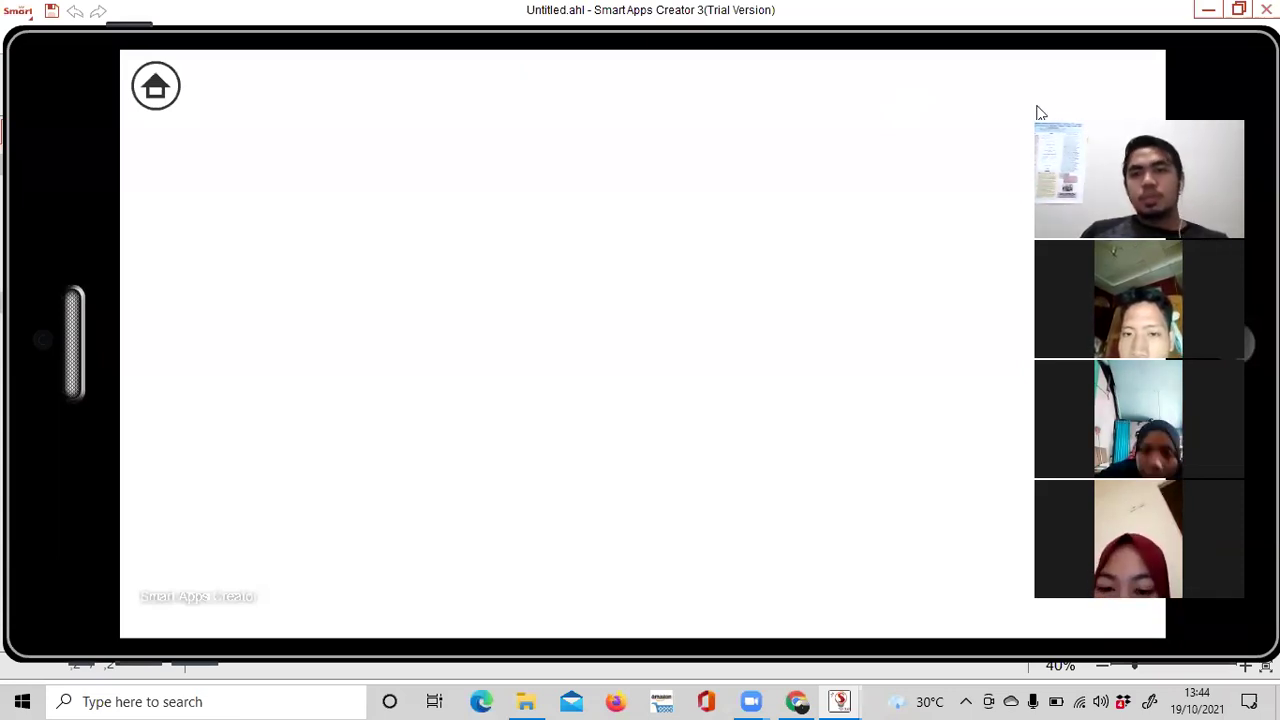
pyautogui.press('Escape')
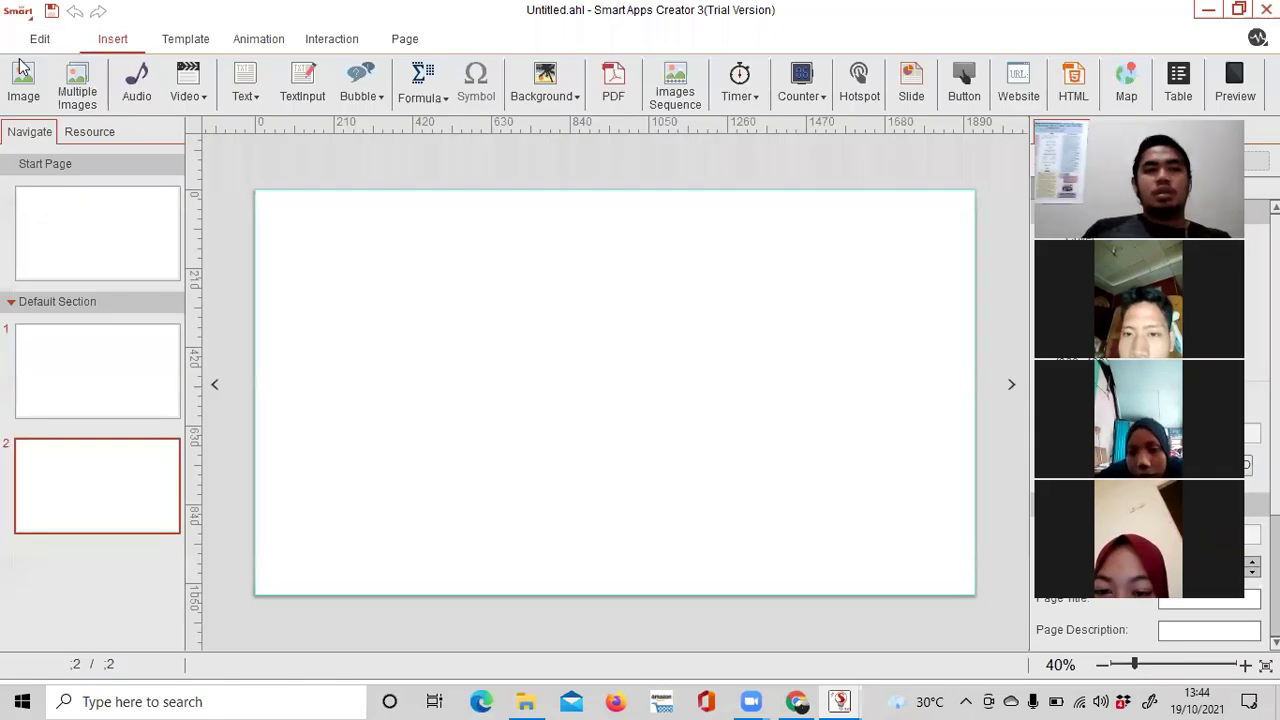
pyautogui.click(195, 44)
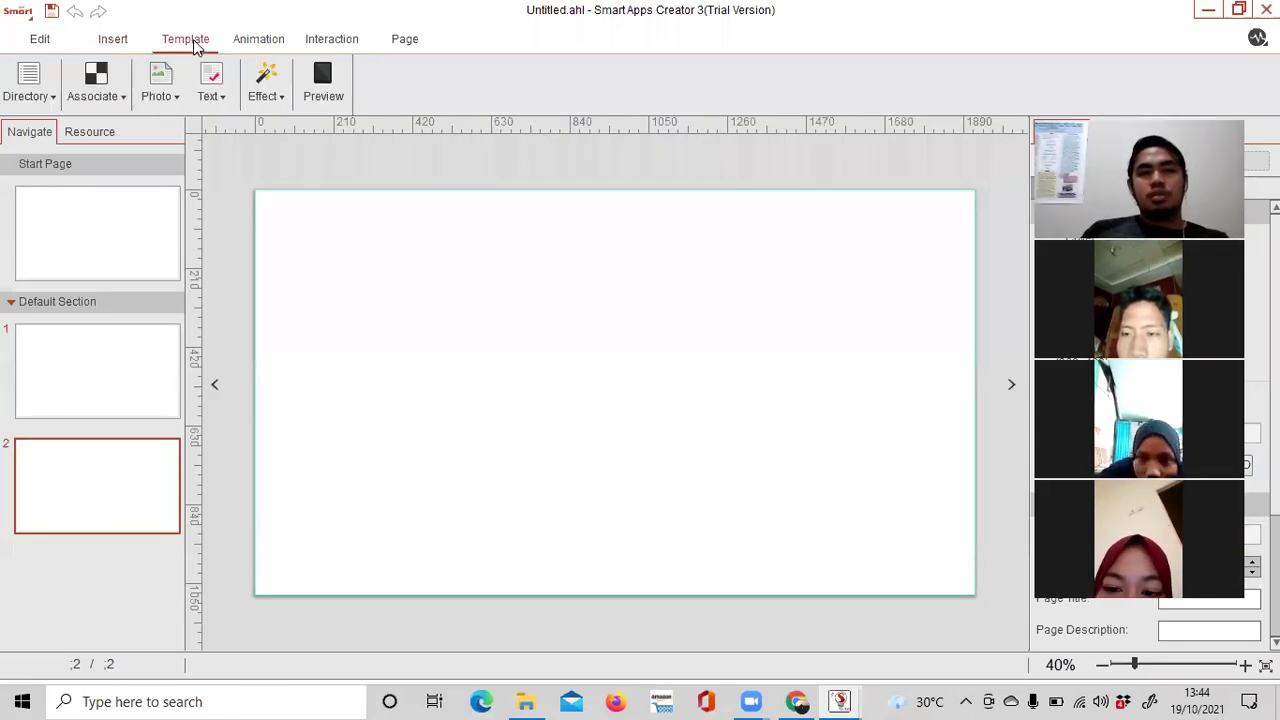
pyautogui.click(44, 40)
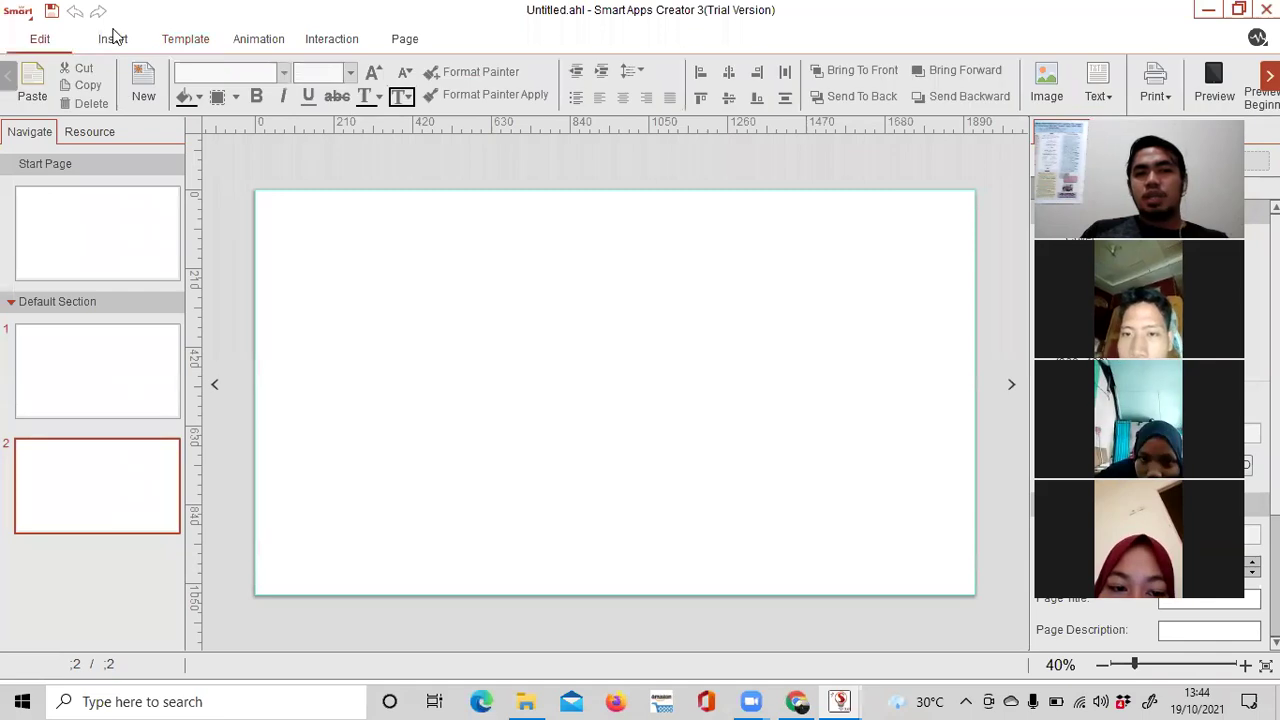
pyautogui.click(112, 39)
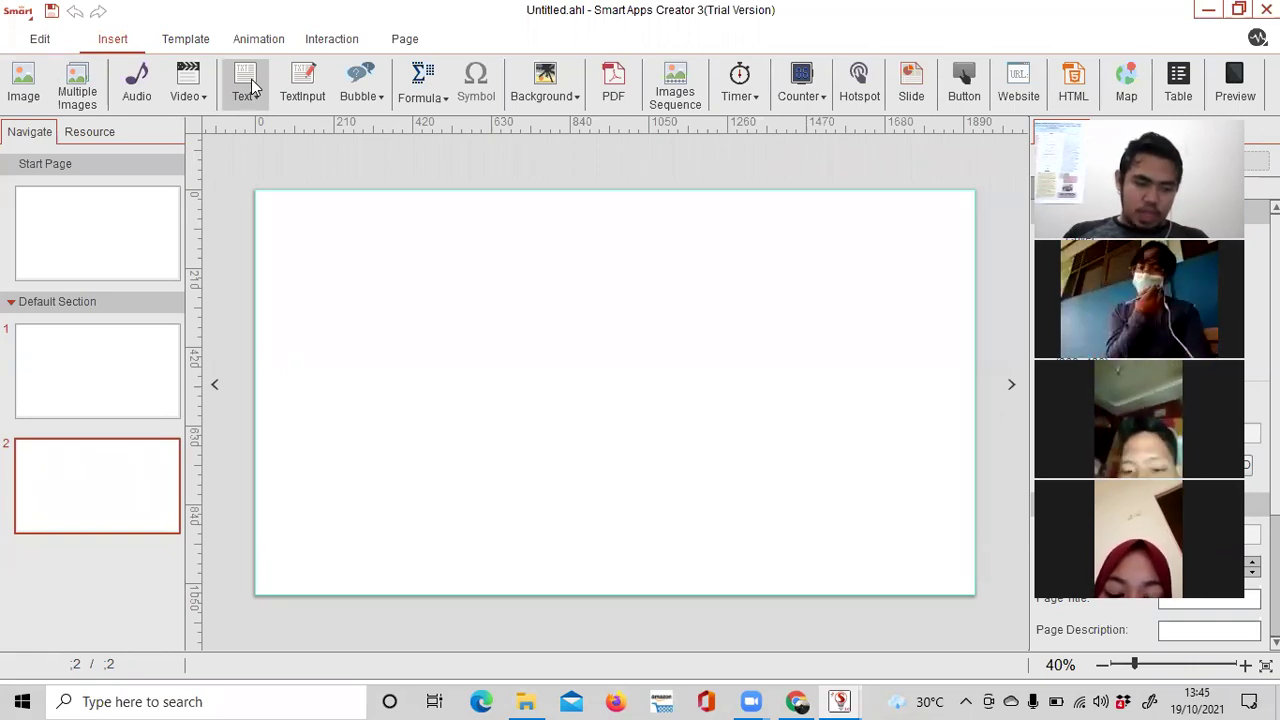
# Examine the available directory, associate and photo templates.
pyautogui.click(203, 47)
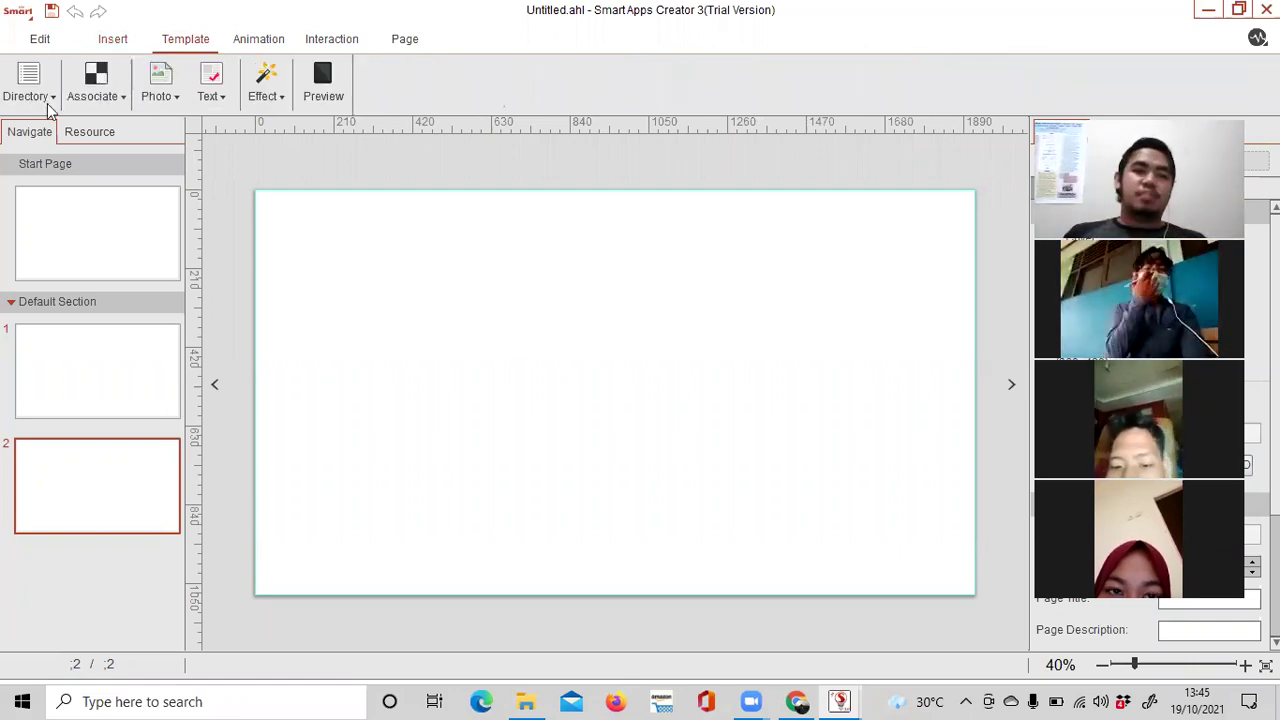
pyautogui.click(53, 97)
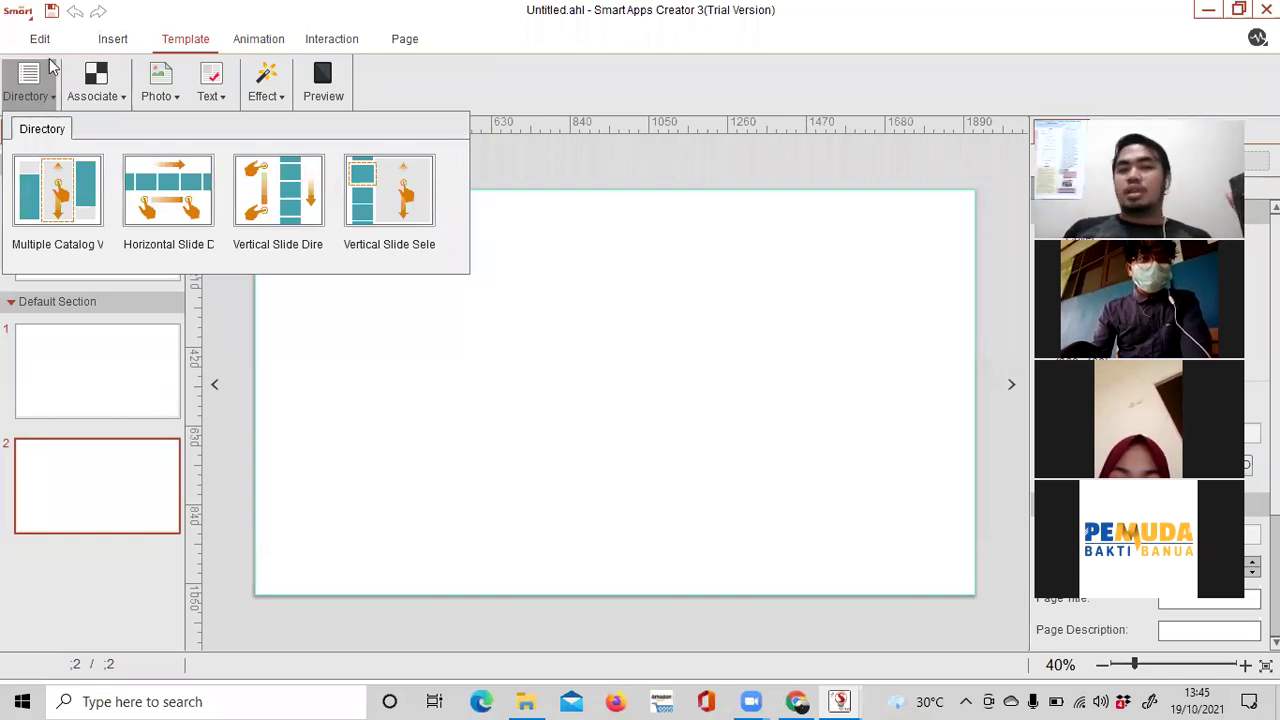
pyautogui.click(120, 101)
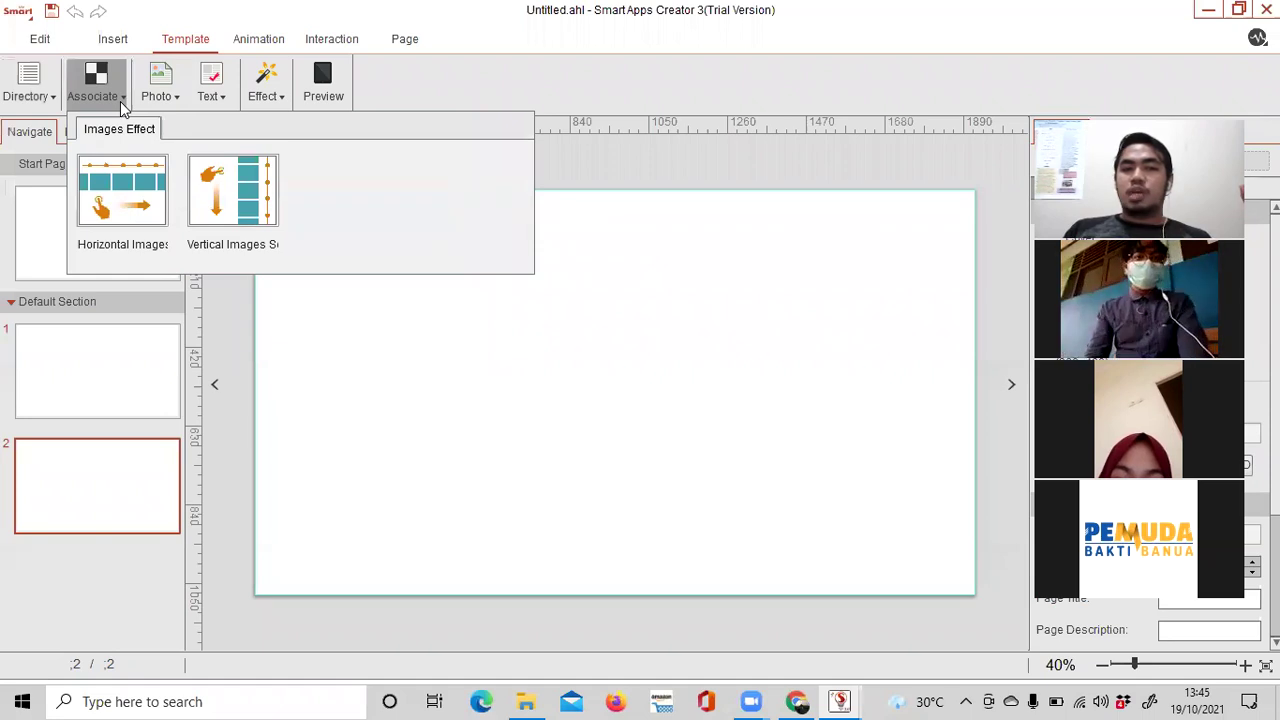
pyautogui.click(176, 99)
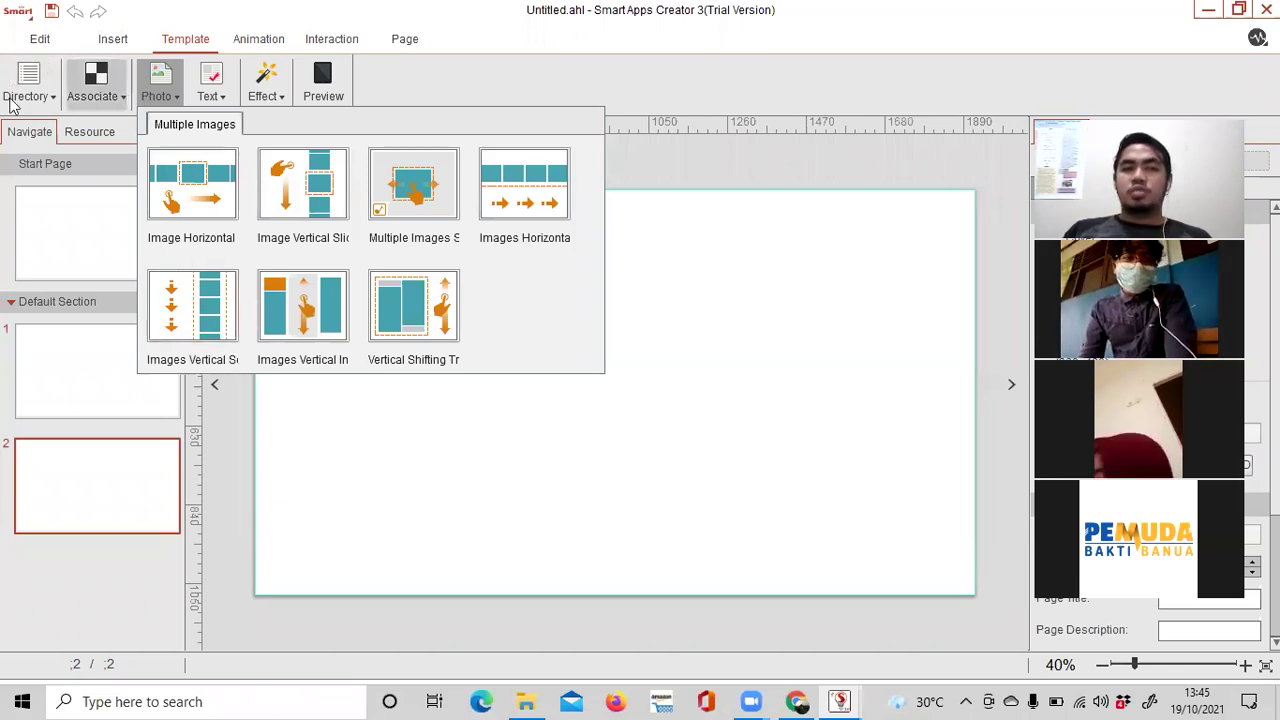
# Place the vertical connect-the-dots examination template on page 2 and enlarge it to about 1289 by 1031 px.
pyautogui.click(224, 101)
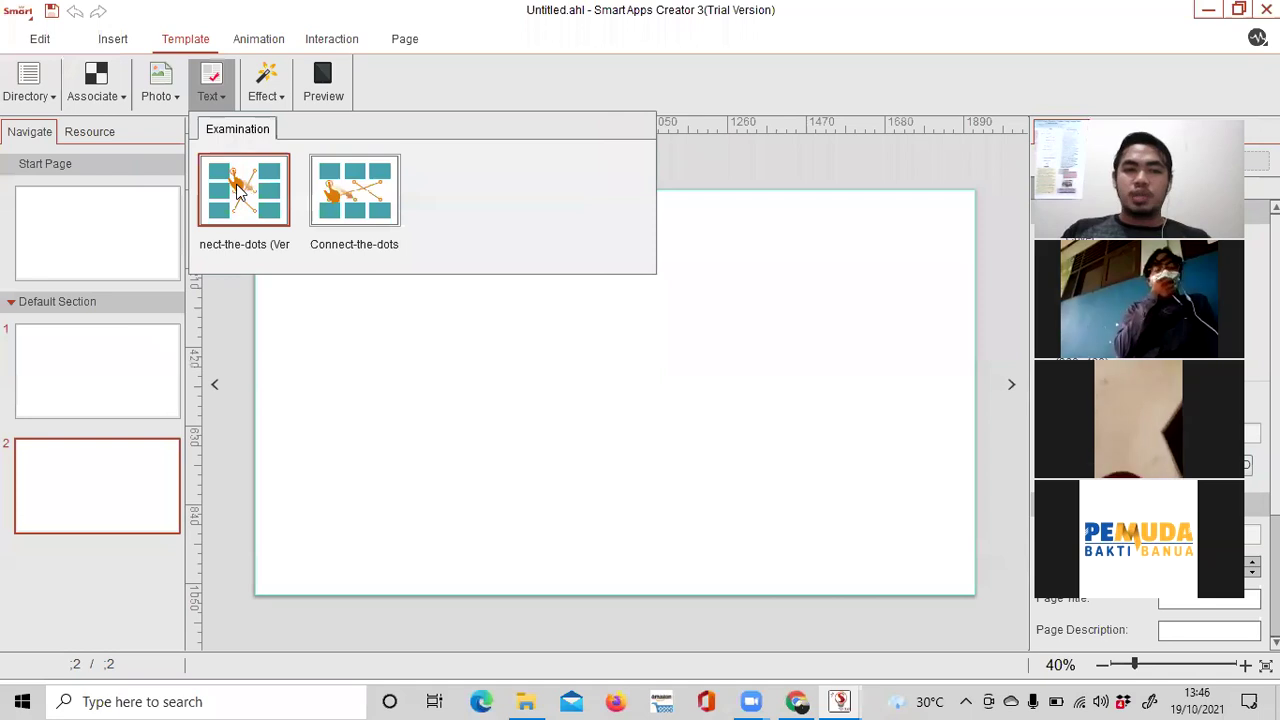
pyautogui.moveTo(277, 203); pyautogui.dragTo(710, 466)
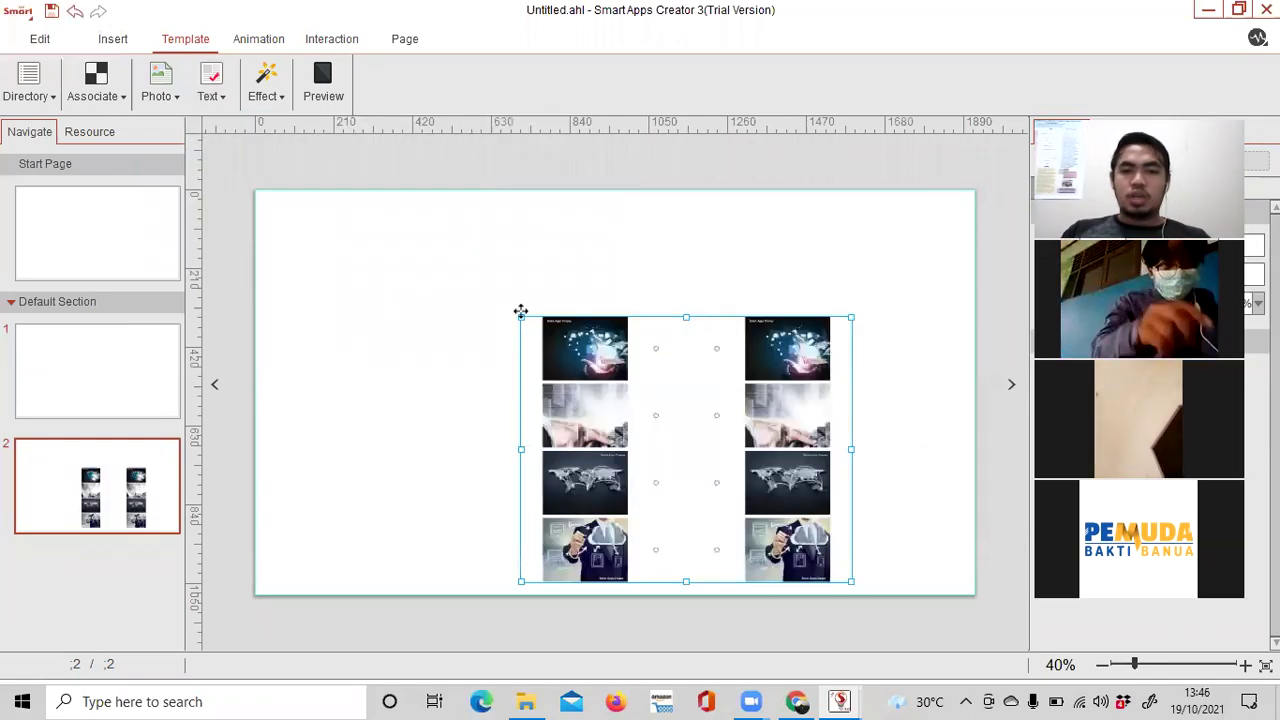
pyautogui.moveTo(520, 317); pyautogui.dragTo(369, 222)
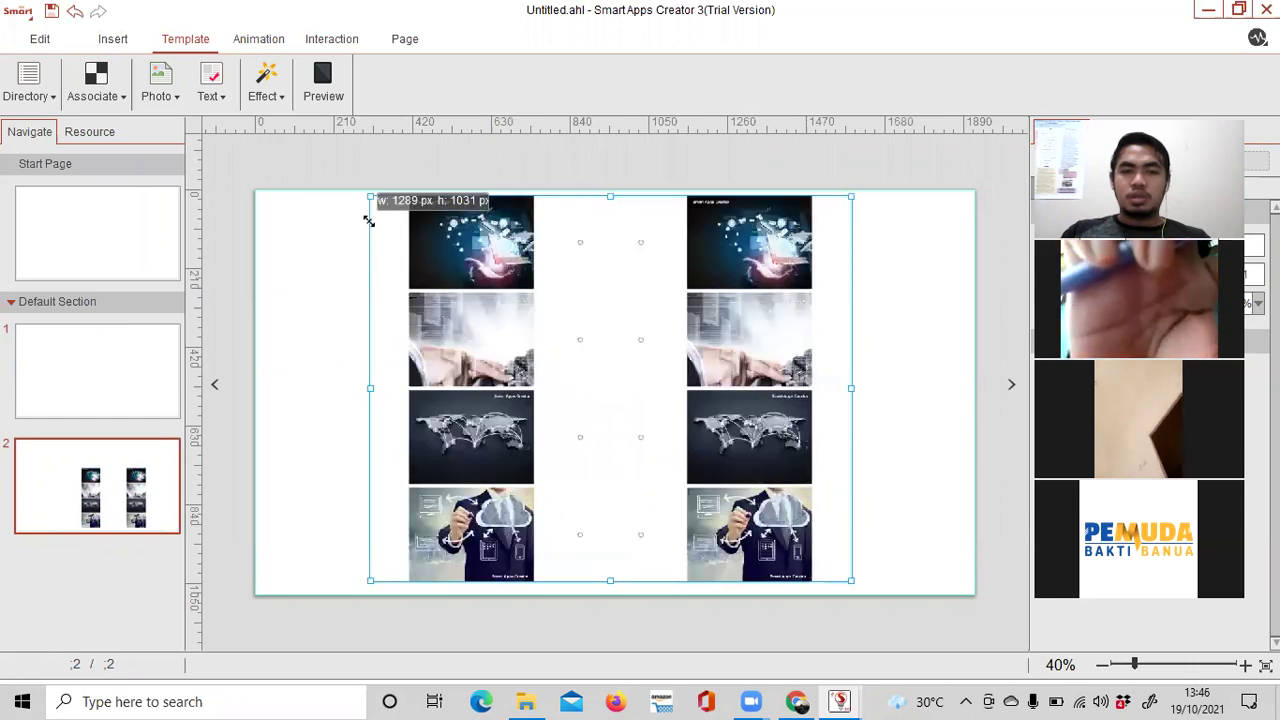
# Reposition the connect-the-dots template on page 2.
pyautogui.click(557, 251)
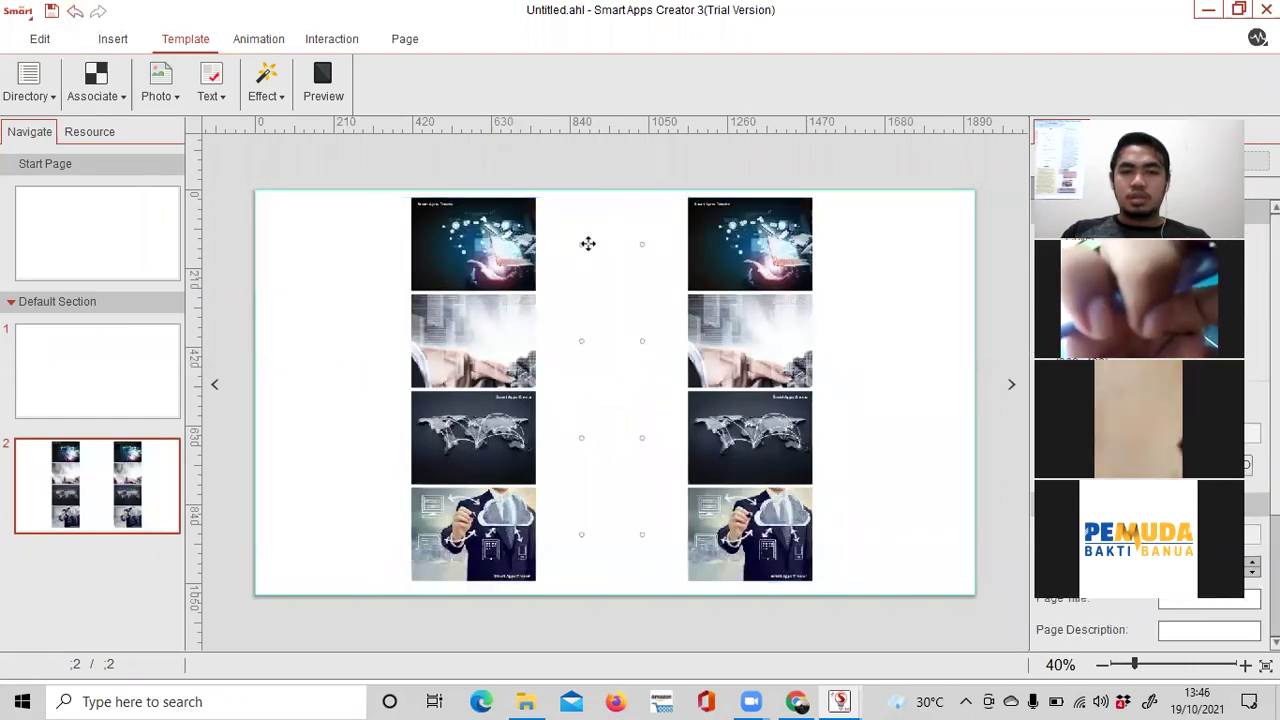
pyautogui.moveTo(583, 243); pyautogui.dragTo(504, 252)
pyautogui.click(640, 352)
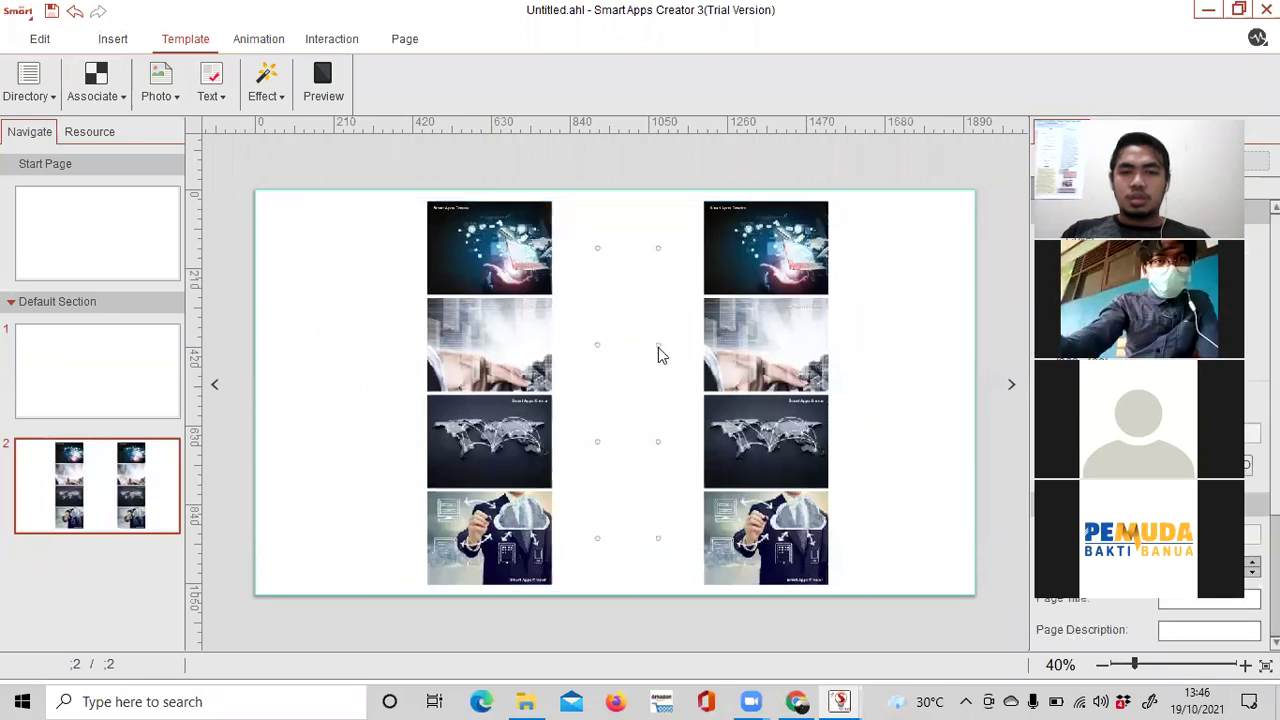
pyautogui.click(657, 346)
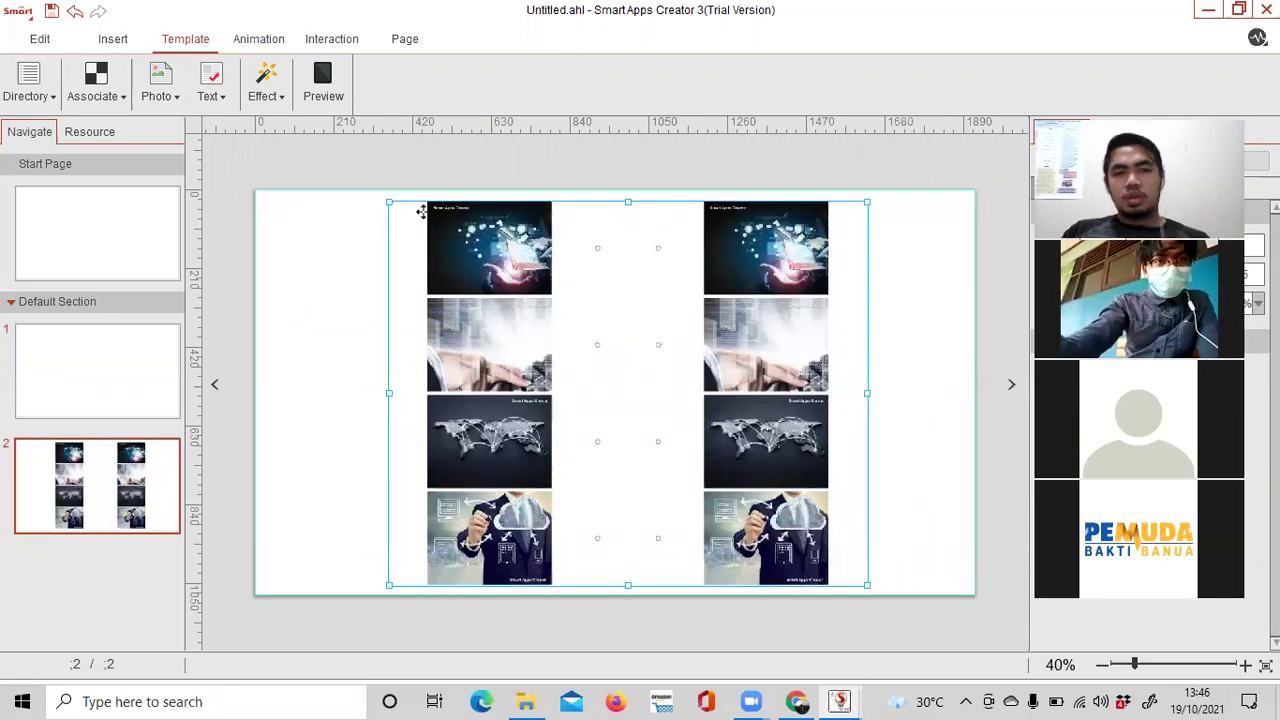
# Delete the connect-the-dots template from page 2.
pyautogui.click(259, 128)
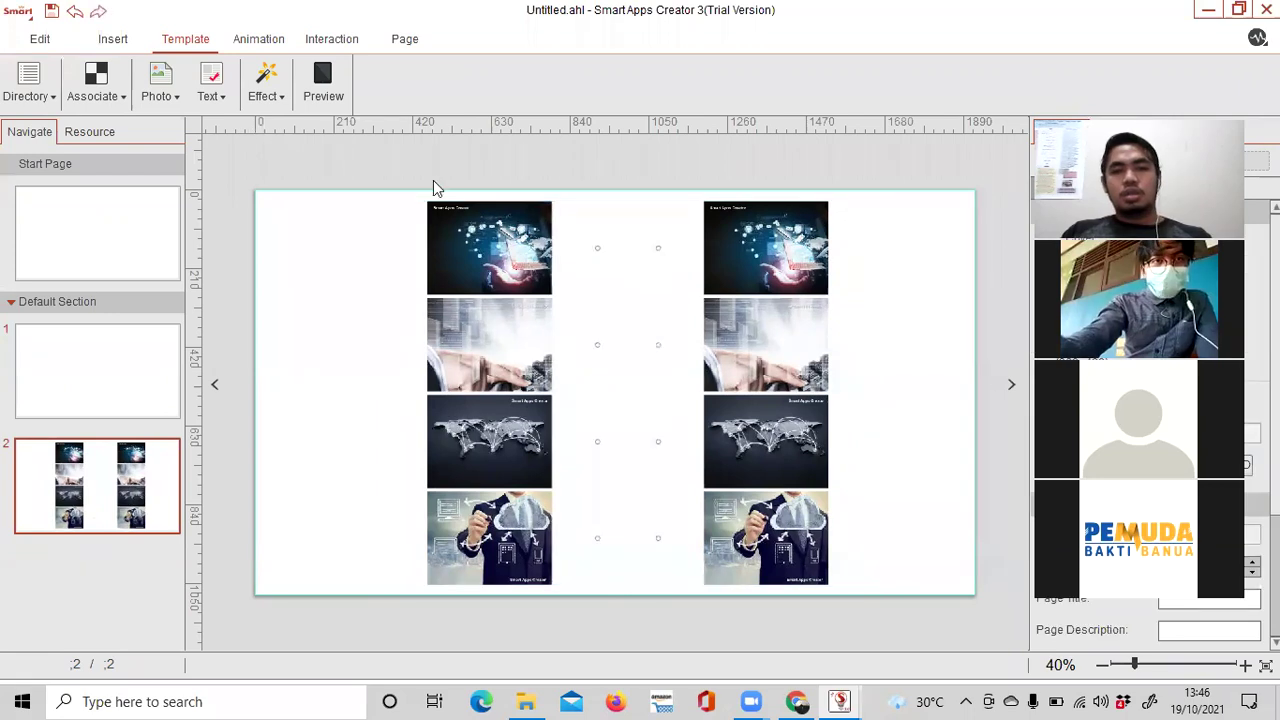
pyautogui.click(525, 257)
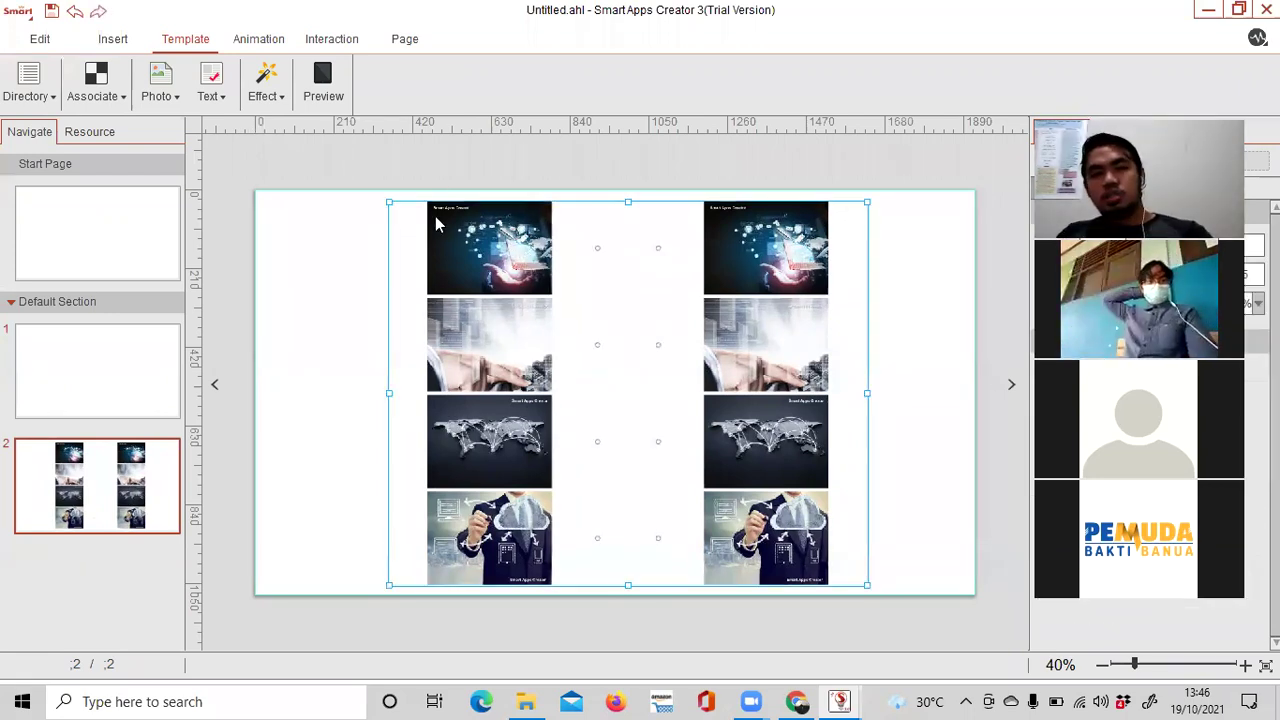
pyautogui.press('Delete')
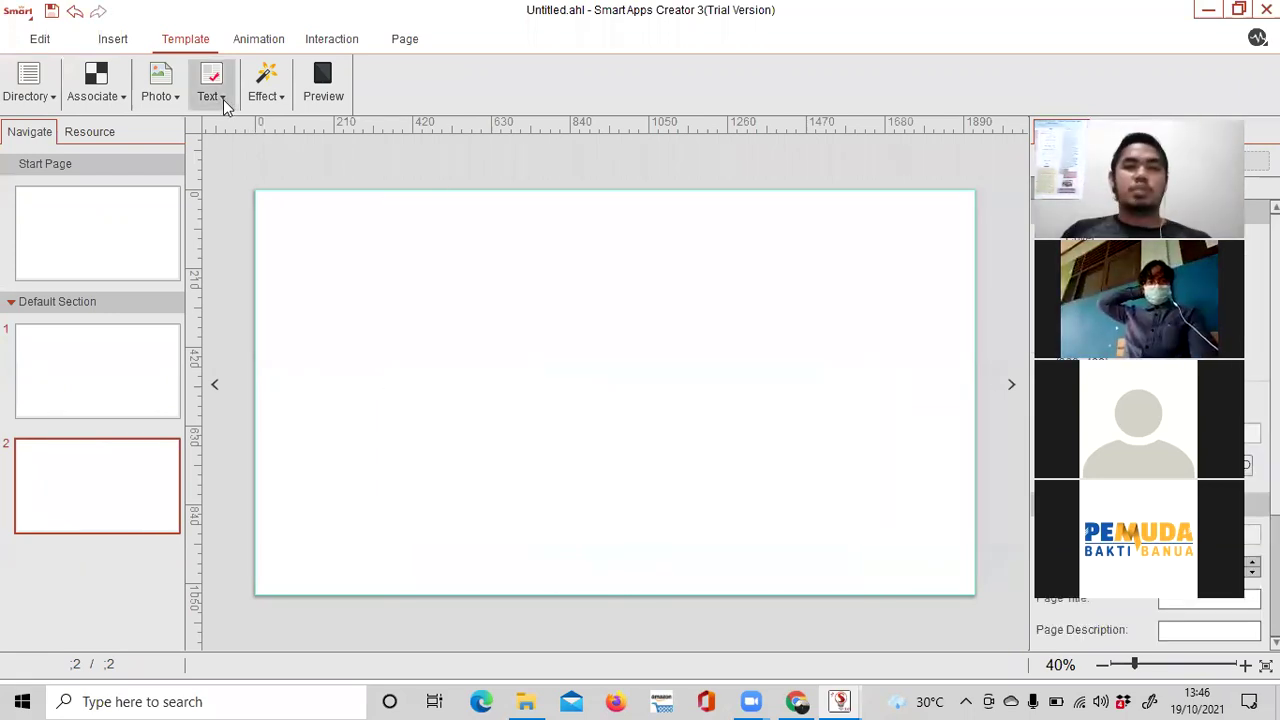
# Examine the available effect templates and the list of object animations.
pyautogui.click(278, 100)
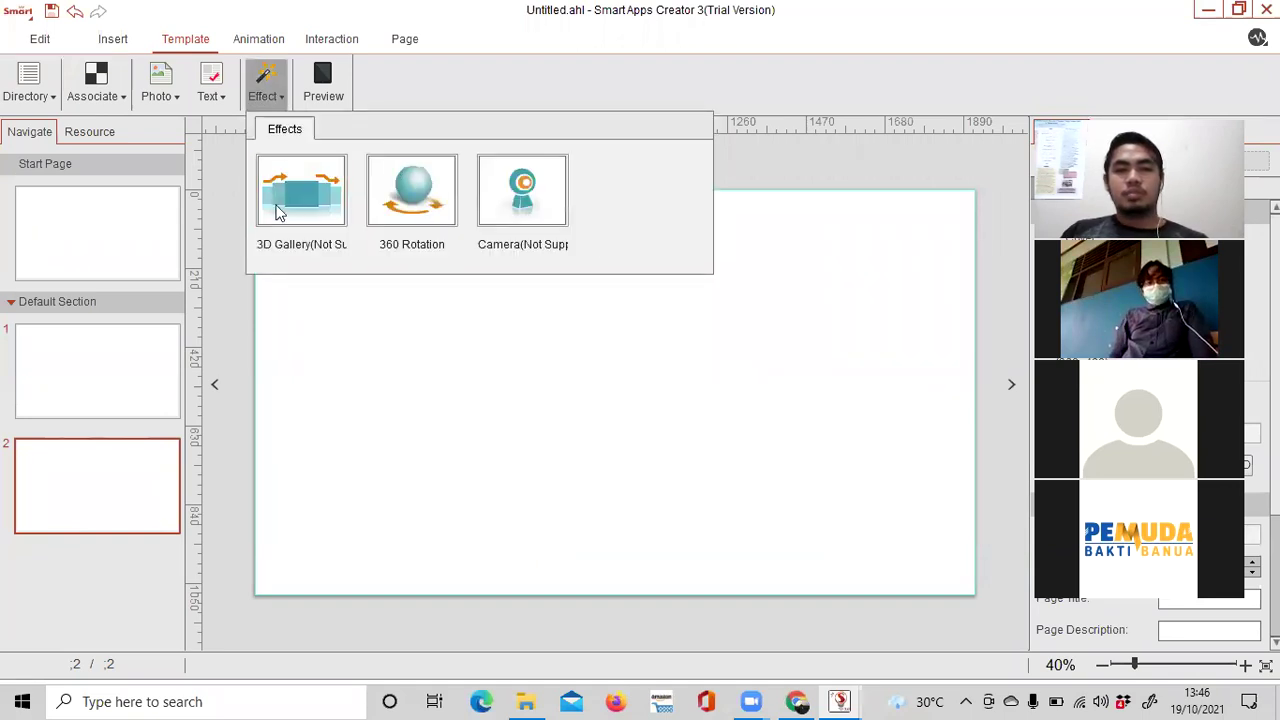
pyautogui.click(412, 207)
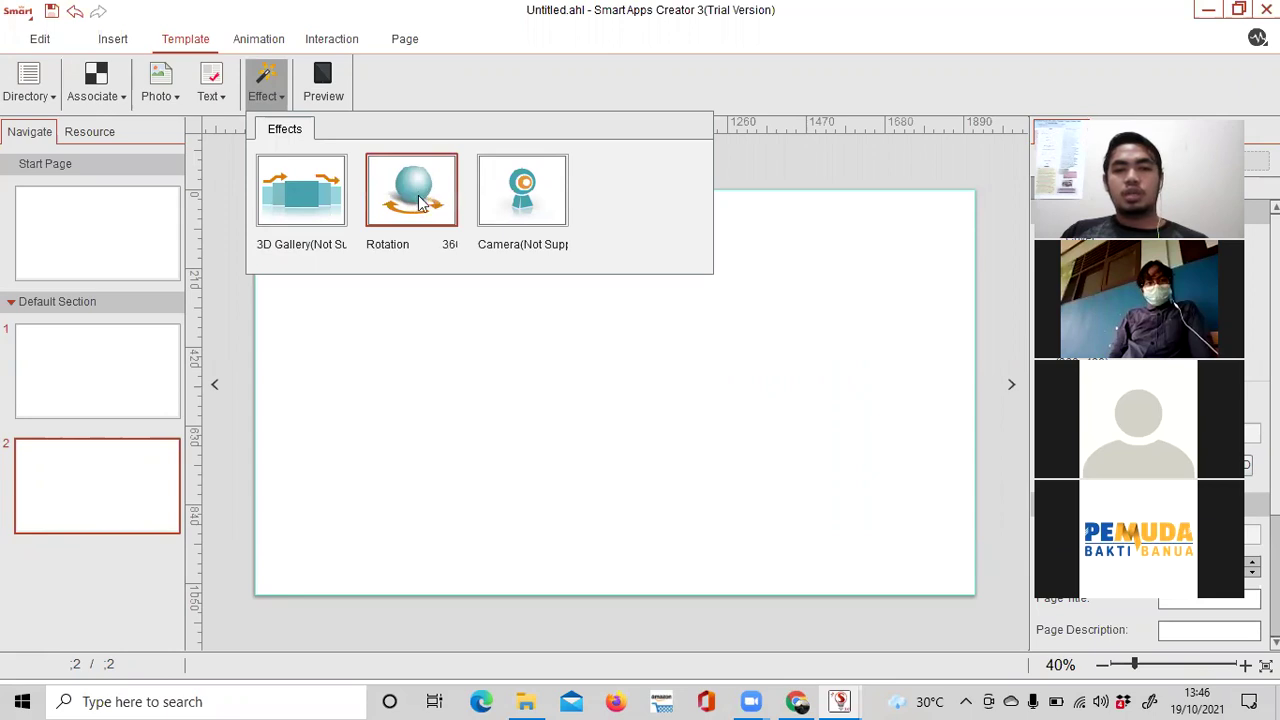
pyautogui.click(385, 197)
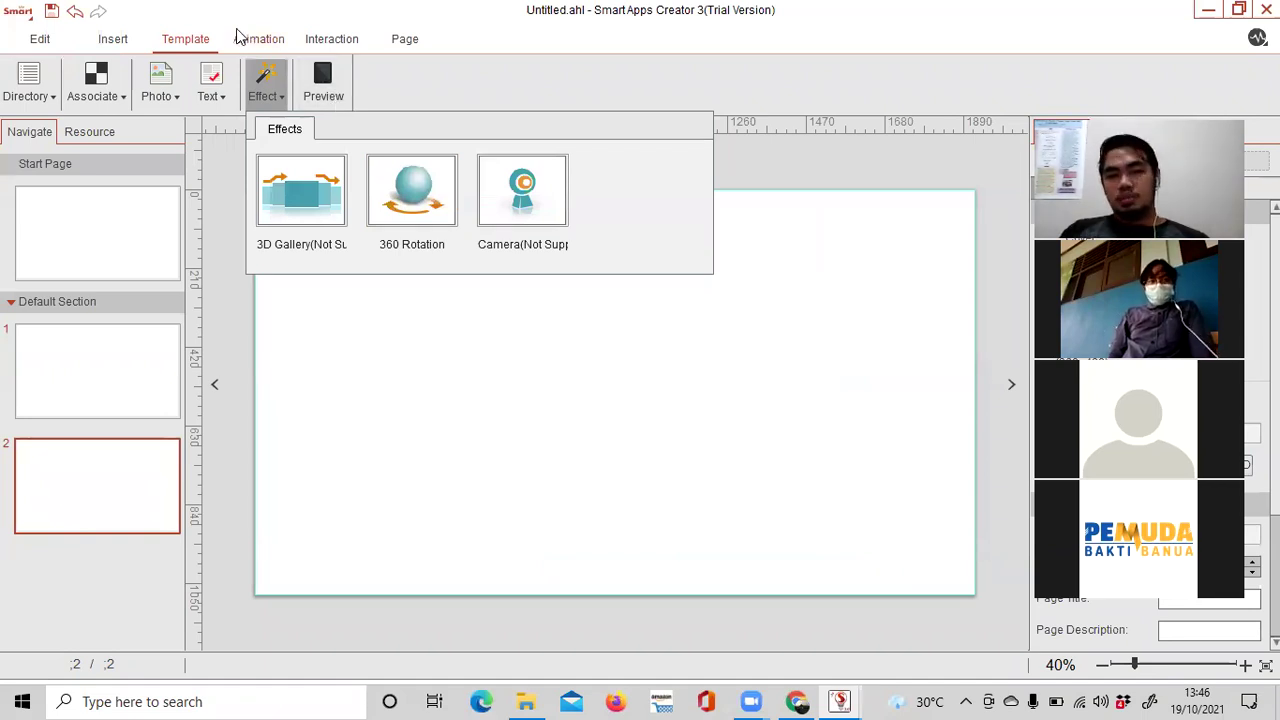
pyautogui.click(267, 48)
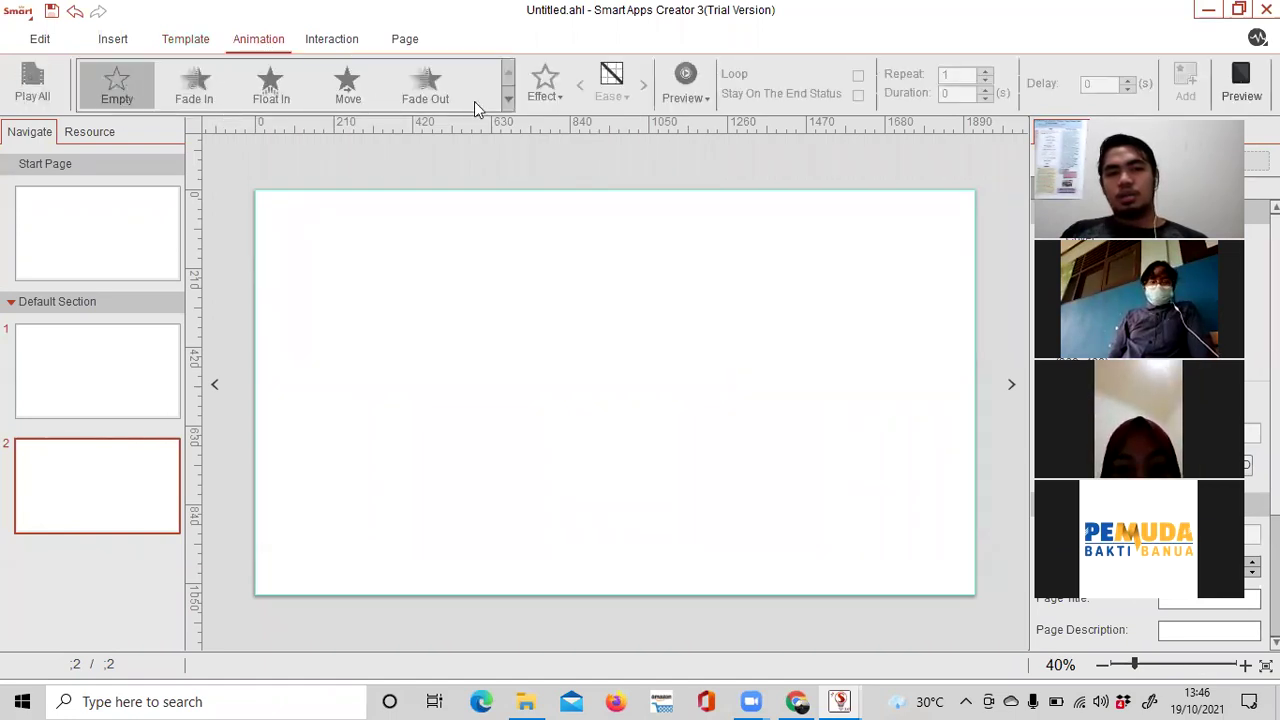
pyautogui.scroll(-1, 503, 78)
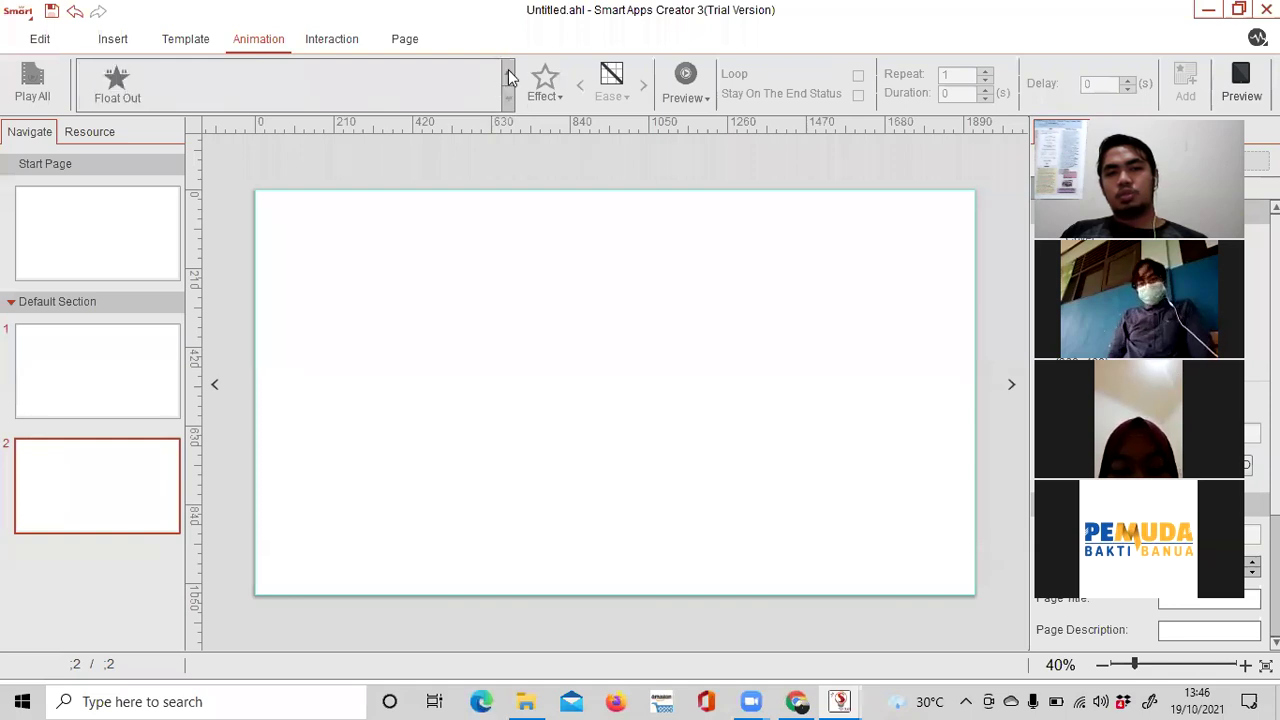
pyautogui.scroll(1, 189, 91)
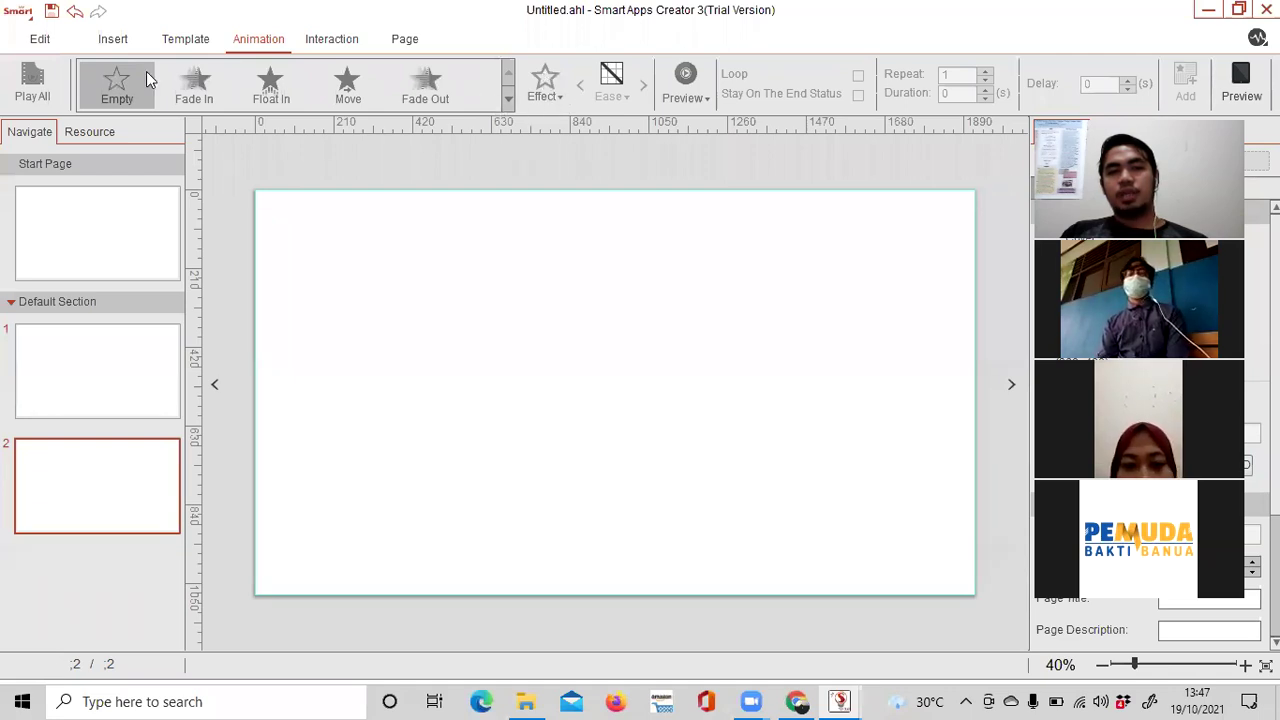
pyautogui.scroll(-1, 400, 96)
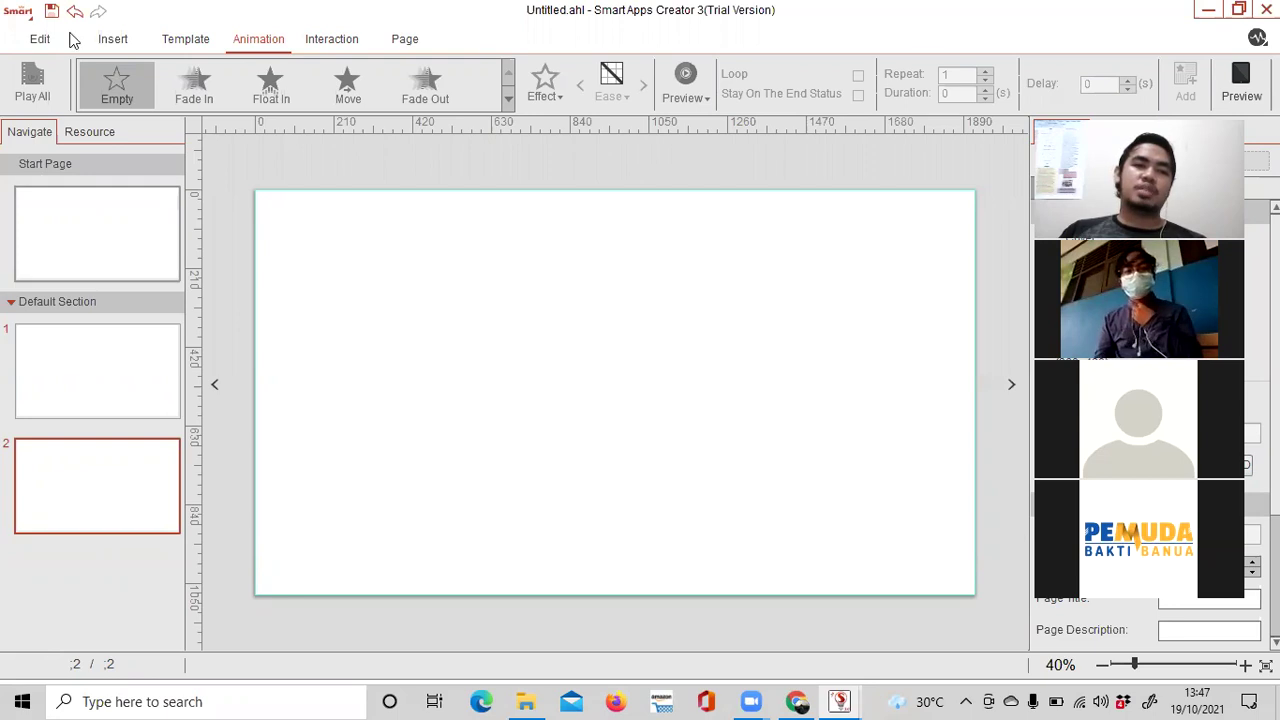
# Examine the full list of interaction triggers and the actions offered beside it.
pyautogui.click(330, 40)
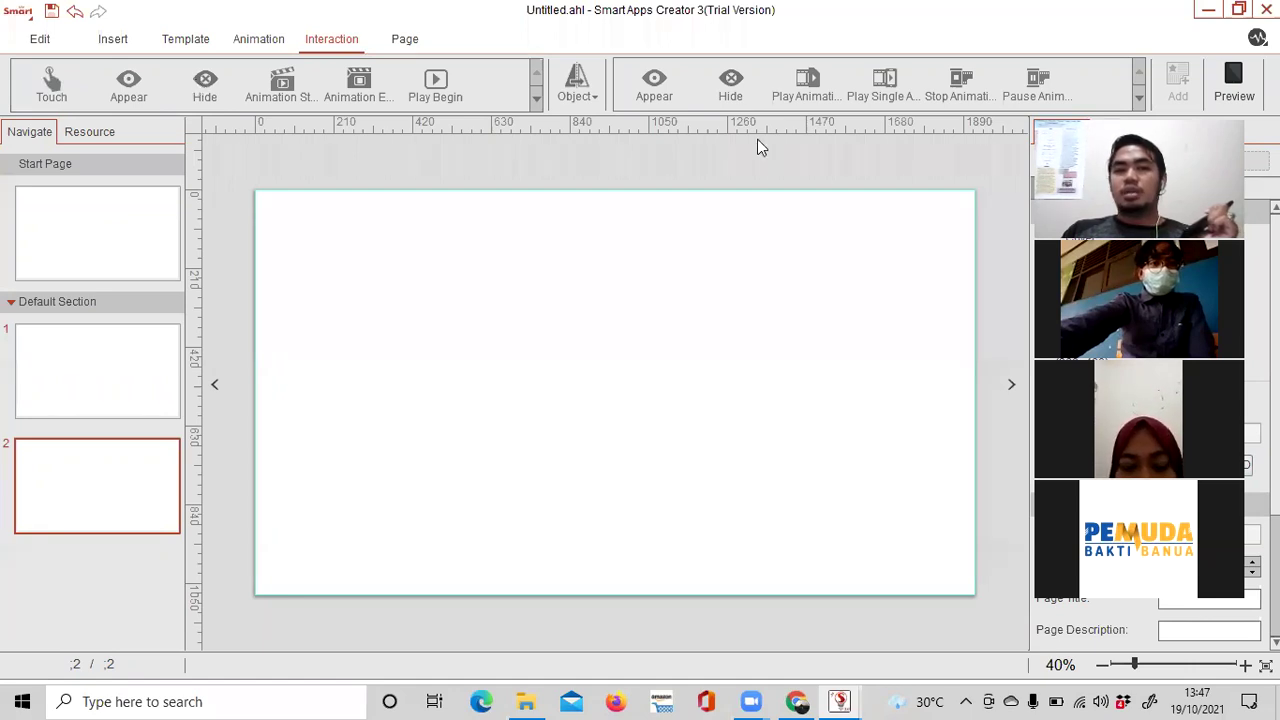
pyautogui.click(537, 104)
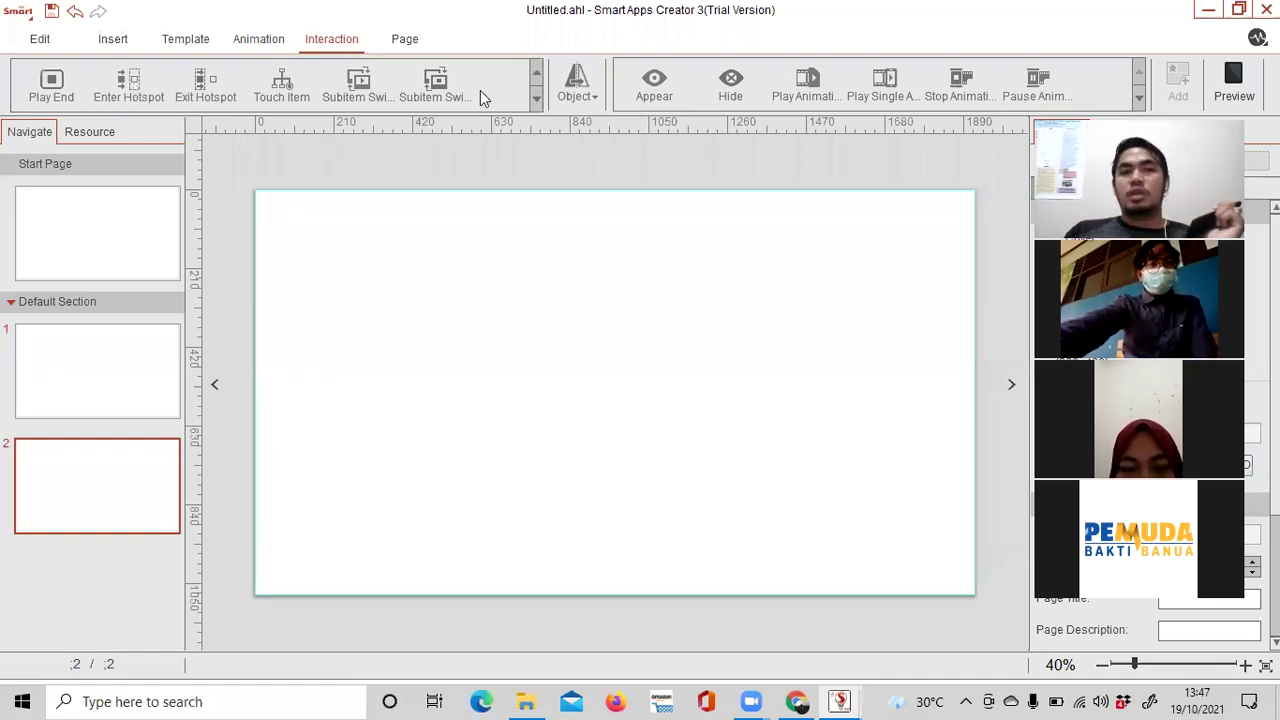
pyautogui.click(537, 74)
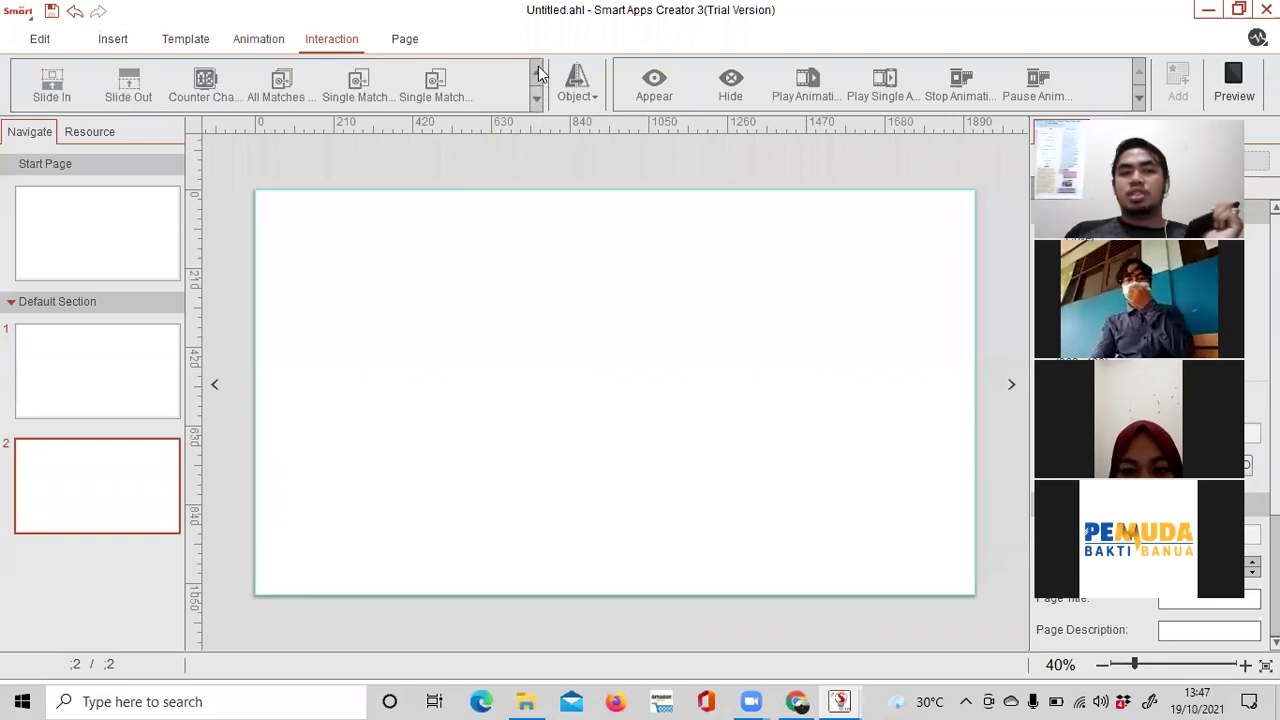
pyautogui.click(537, 74)
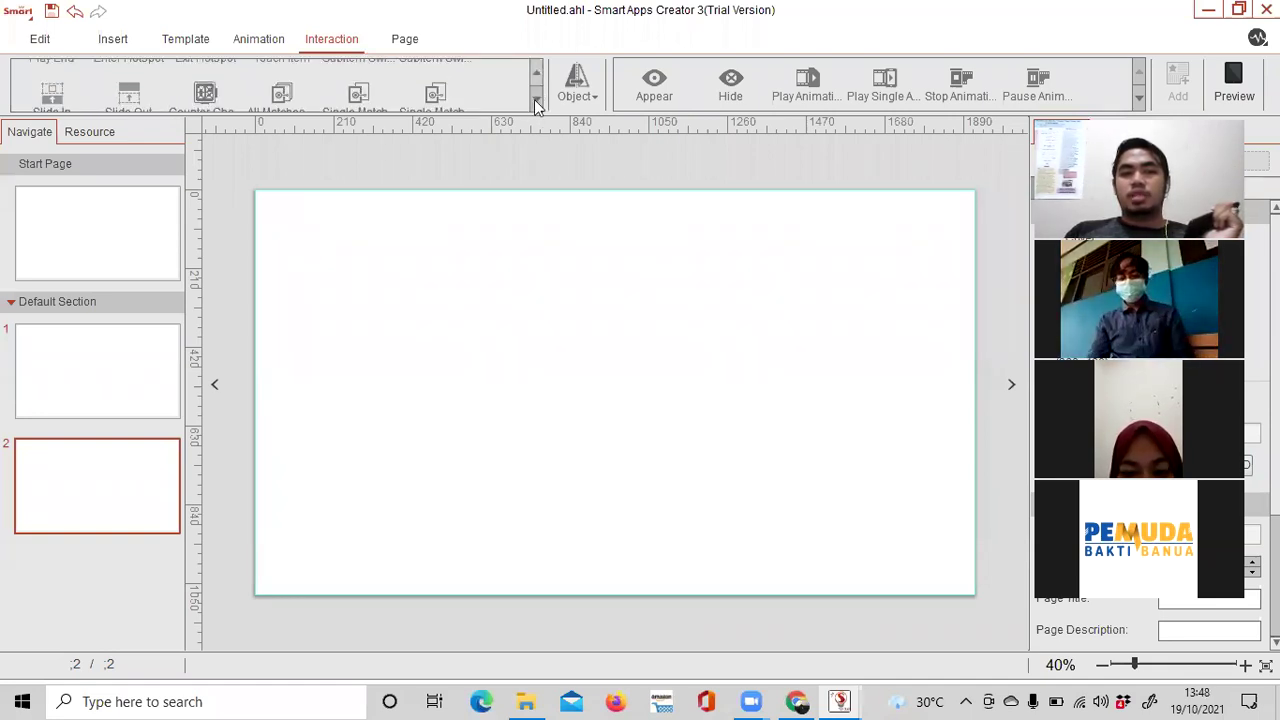
pyautogui.click(536, 101)
pyautogui.click(536, 104)
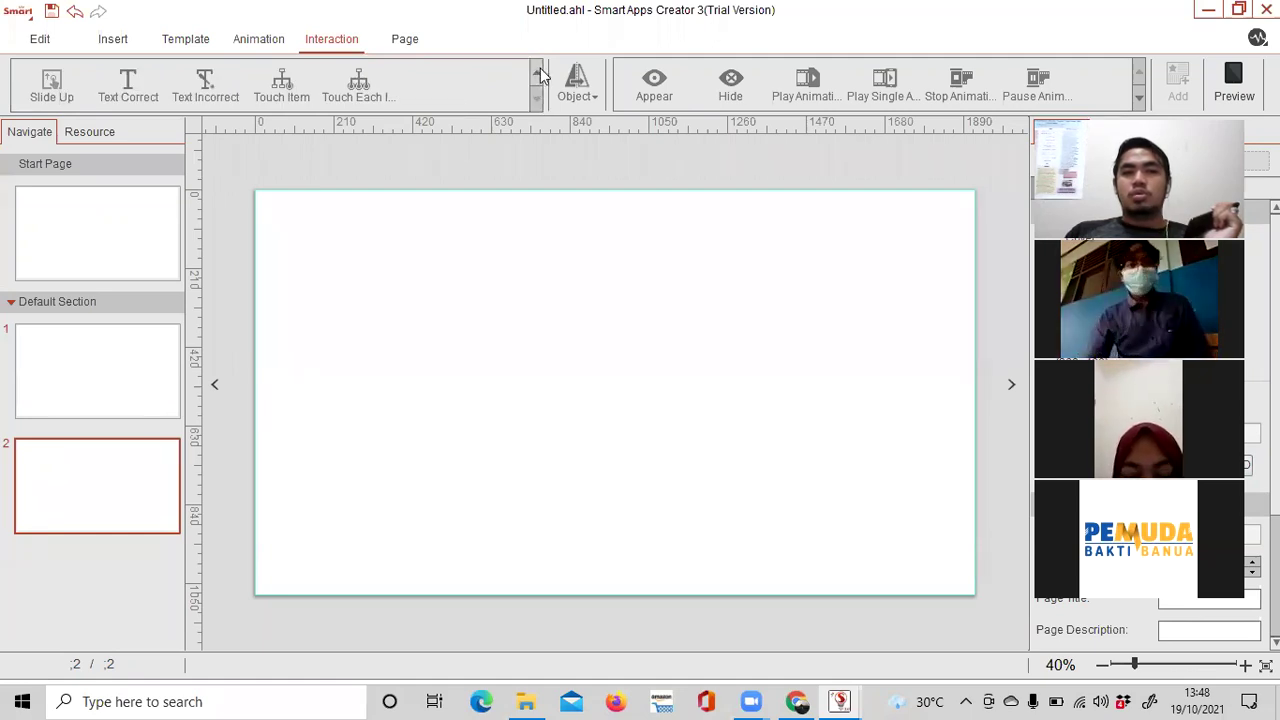
pyautogui.click(540, 66)
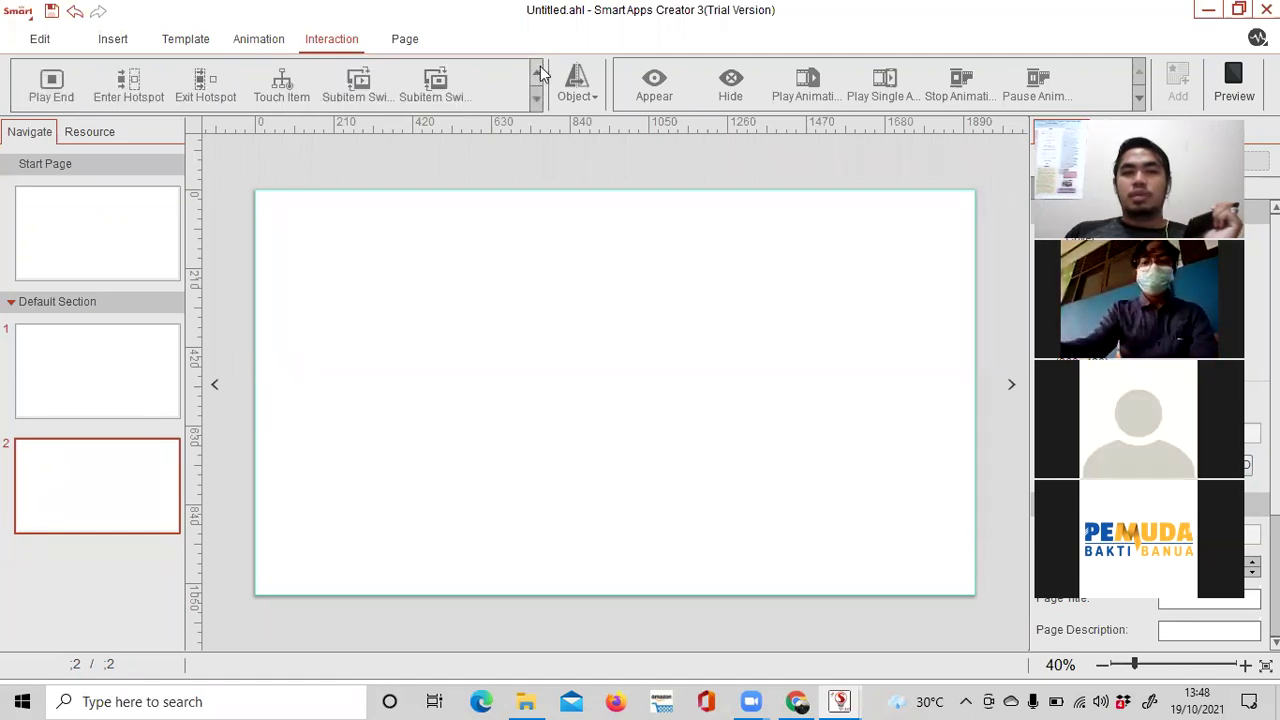
pyautogui.click(540, 66)
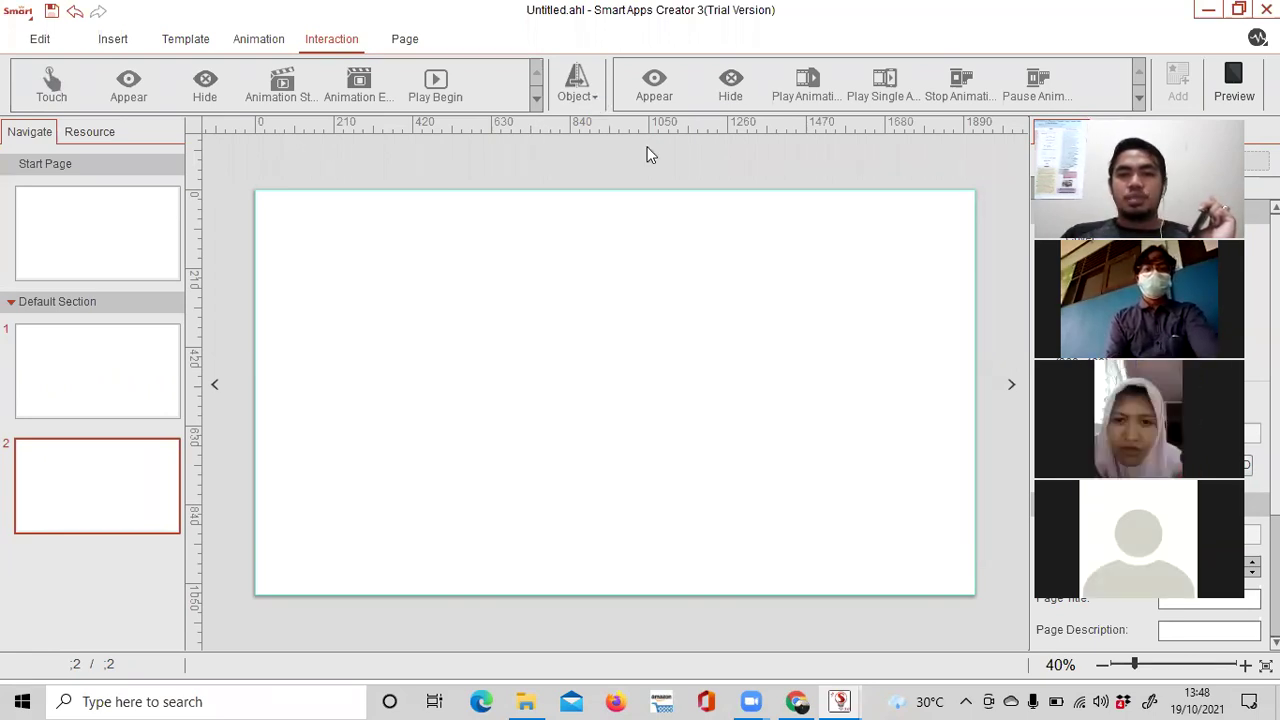
# Examine the page flip, navigation setting and background music options, leaving the navigation settings unchanged.
pyautogui.click(420, 42)
pyautogui.click(47, 105)
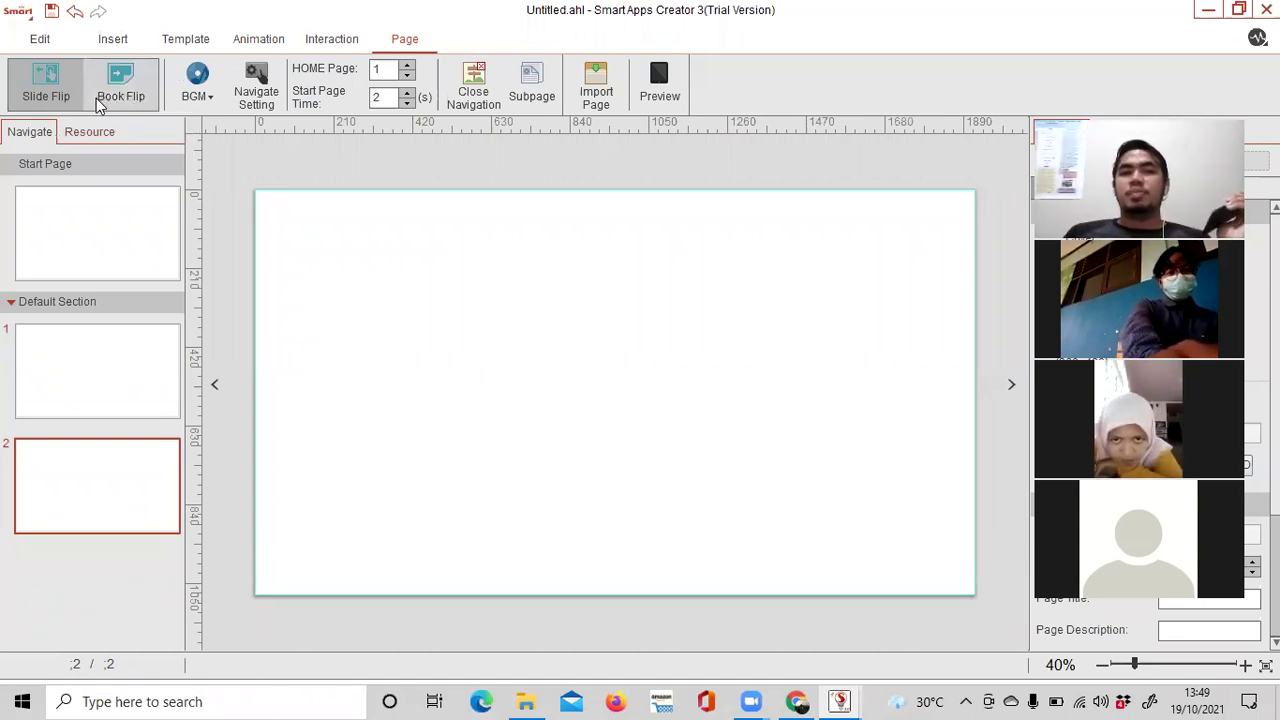
pyautogui.click(258, 92)
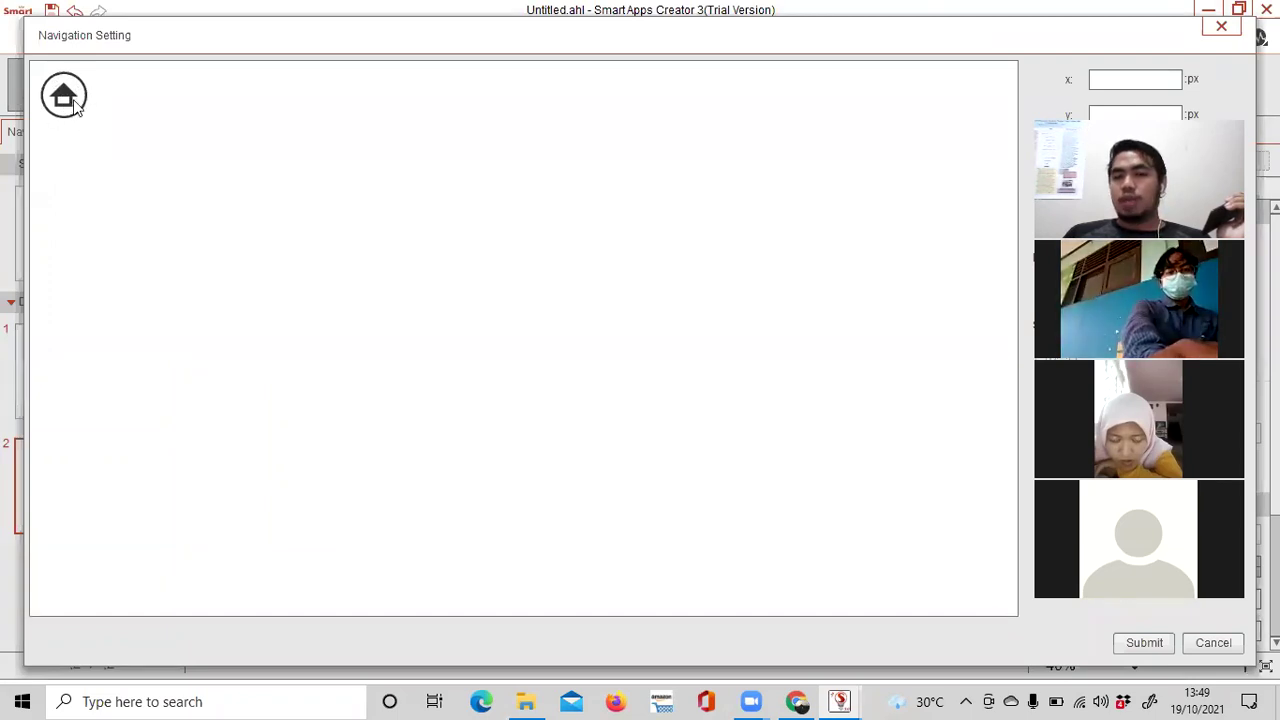
pyautogui.click(1222, 30)
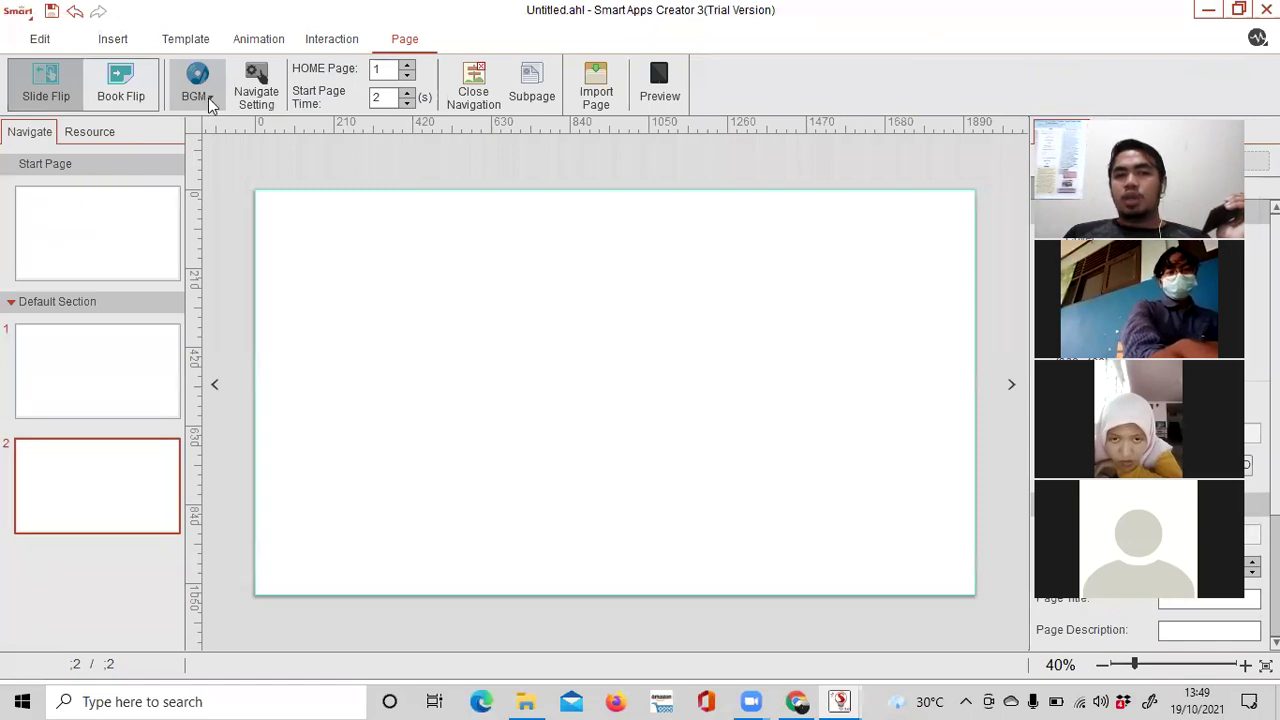
pyautogui.click(210, 100)
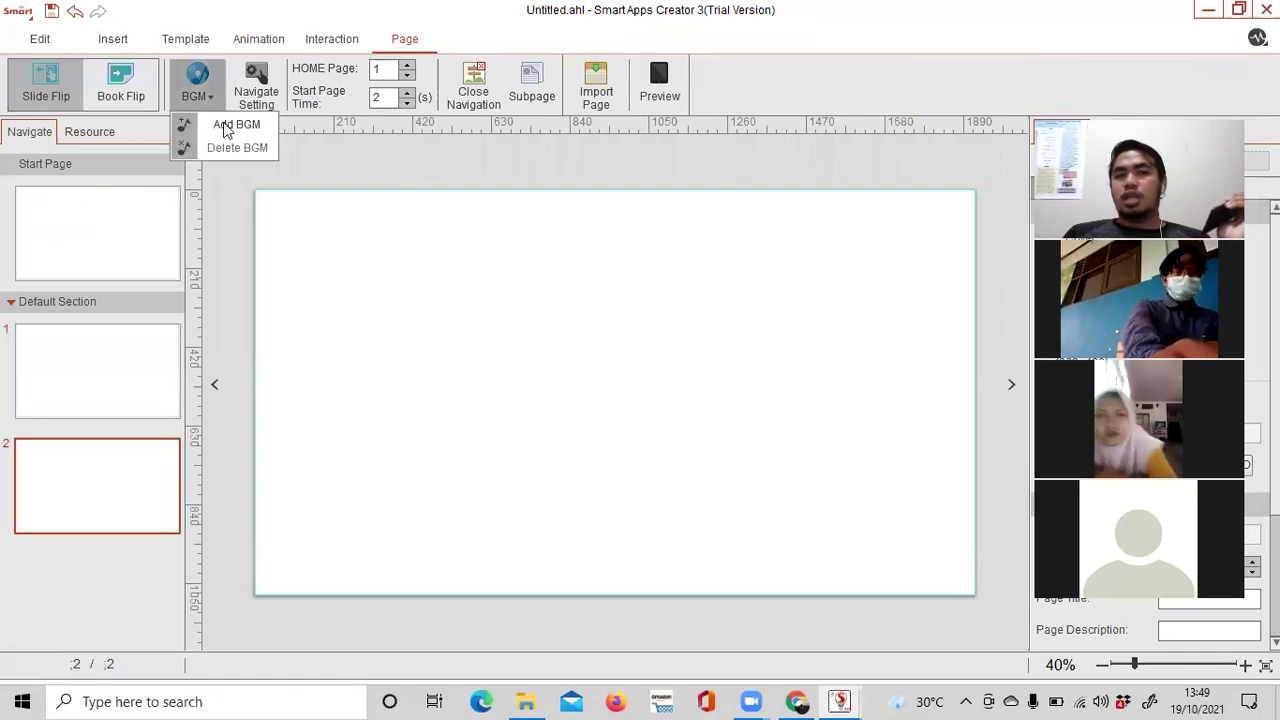
pyautogui.click(212, 98)
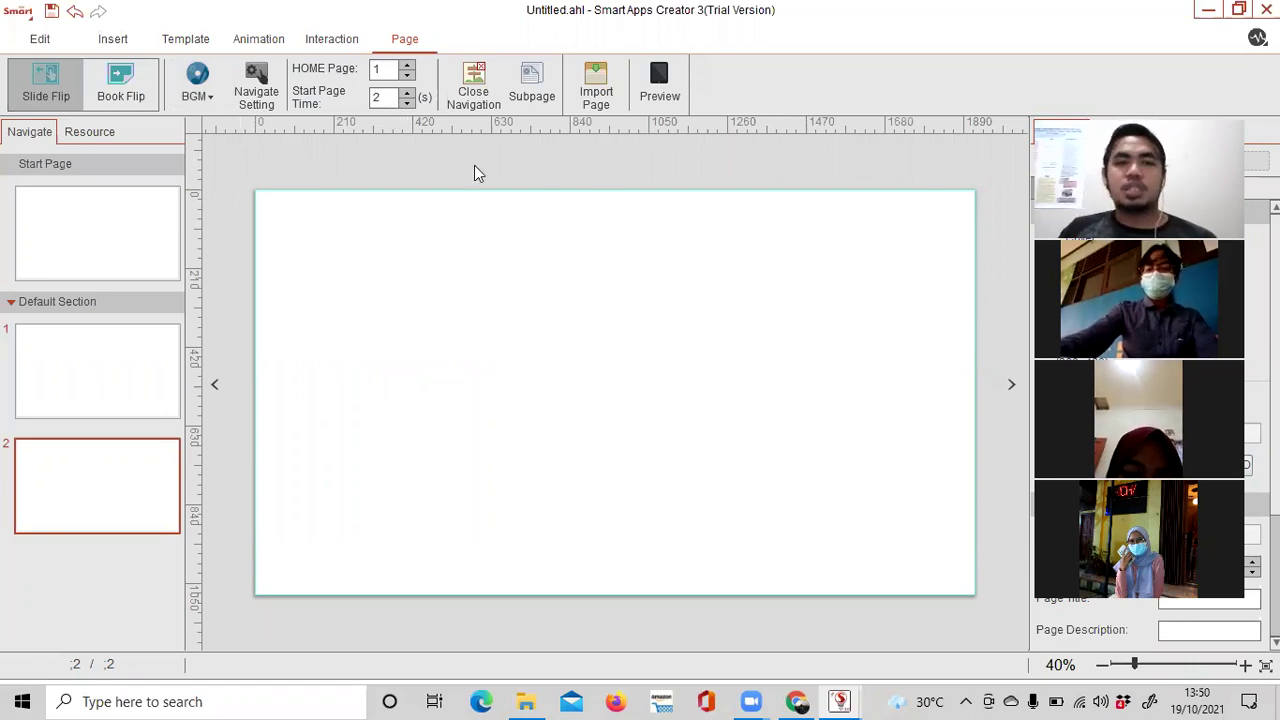
# Open the start page for editing and bring up the insert tools.
pyautogui.click(109, 241)
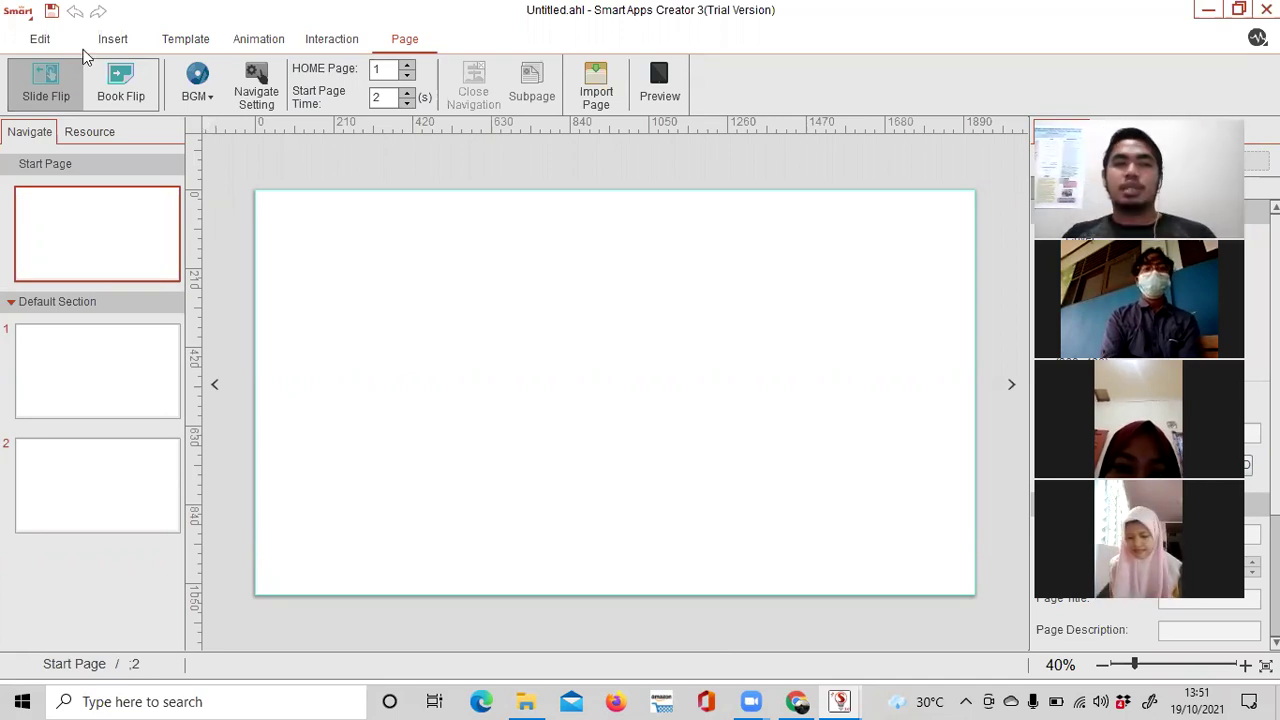
pyautogui.click(35, 38)
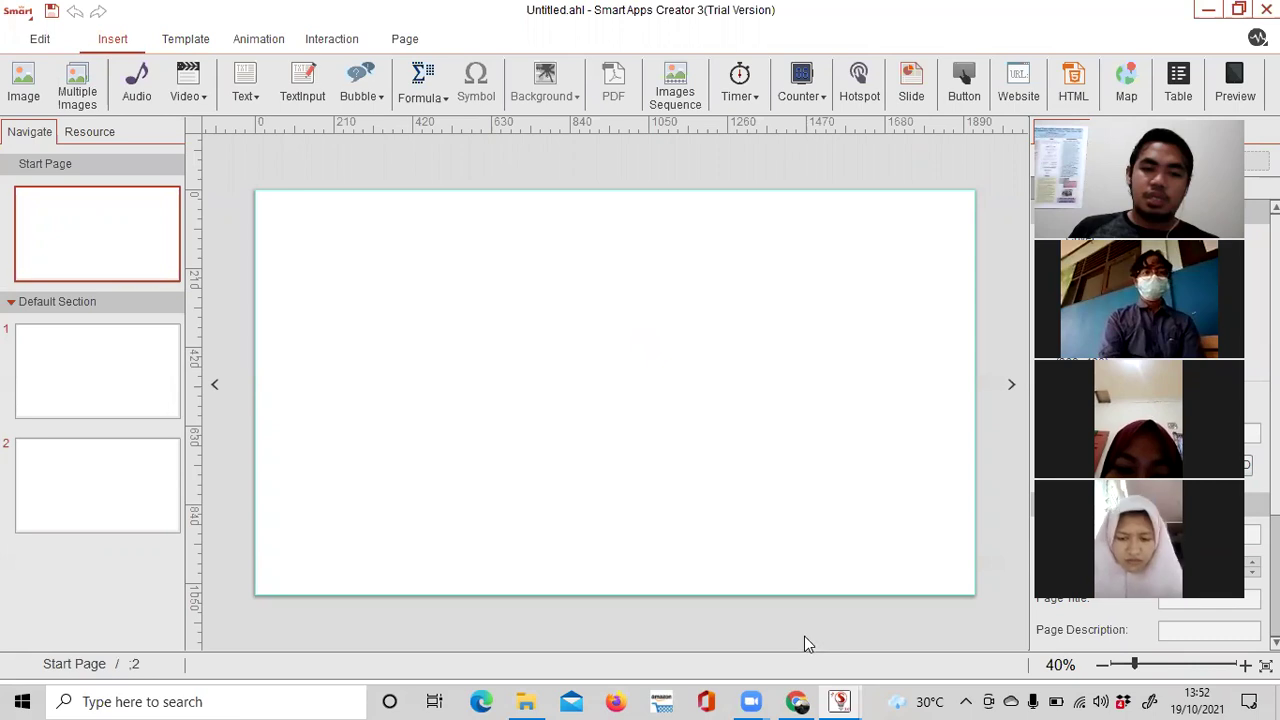
# Switch to Chrome and open google.com in the Download page's tab.
pyautogui.click(798, 700)
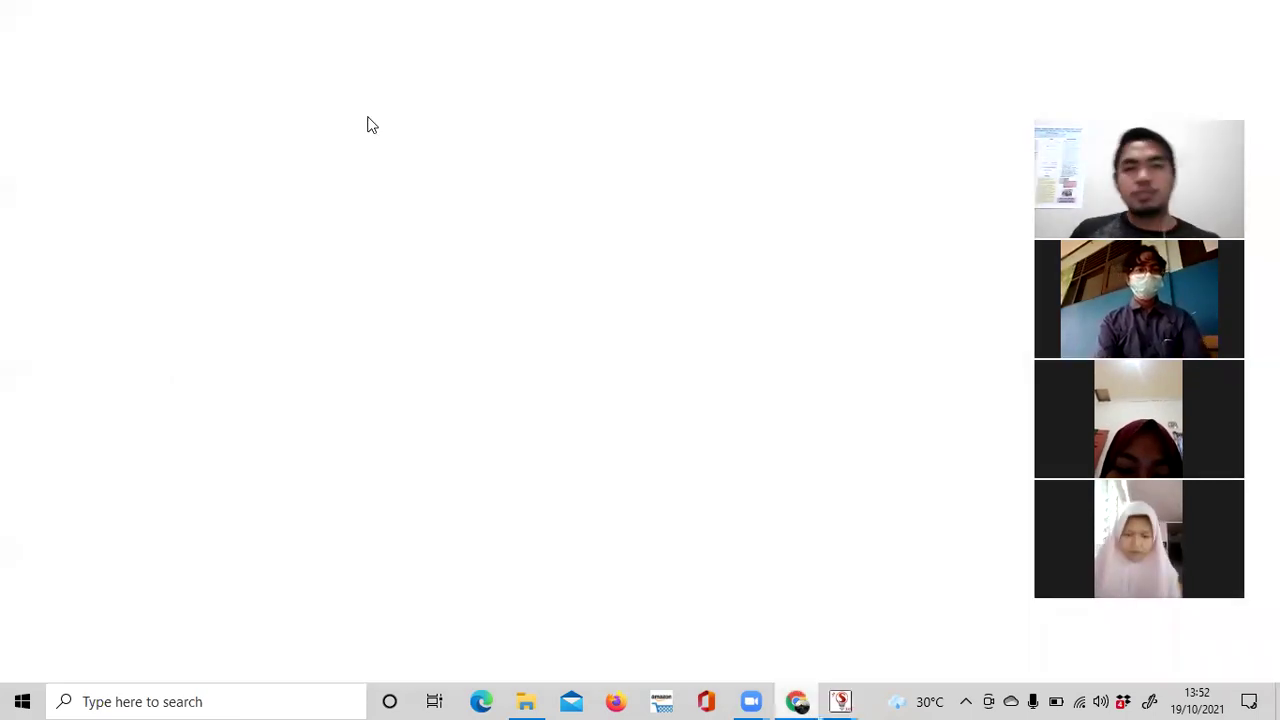
pyautogui.click(447, 52)
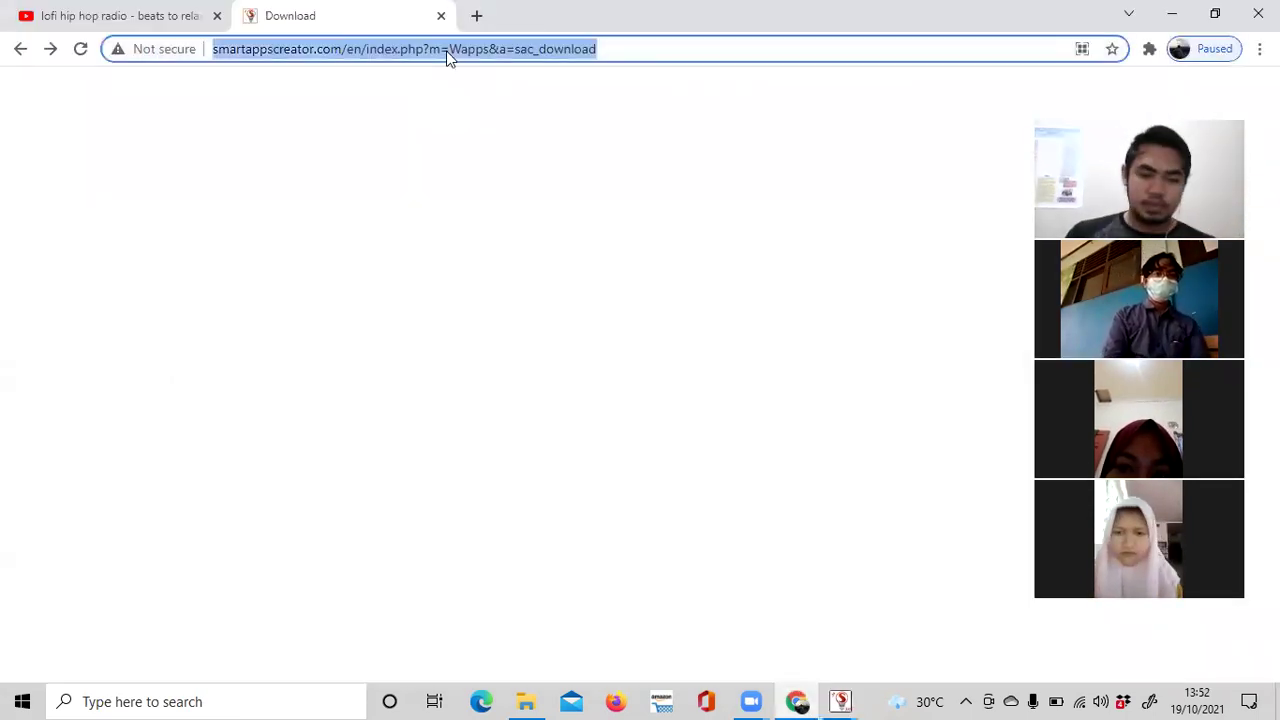
pyautogui.write('goo')
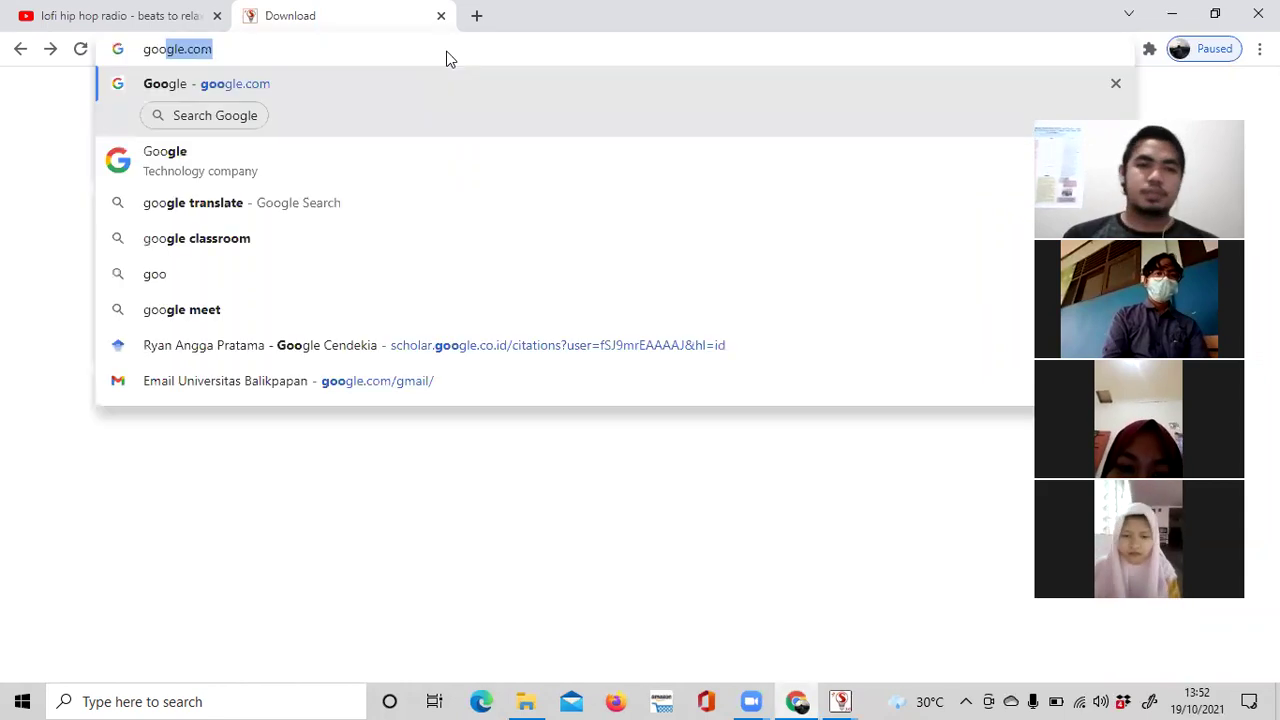
pyautogui.press('Return')
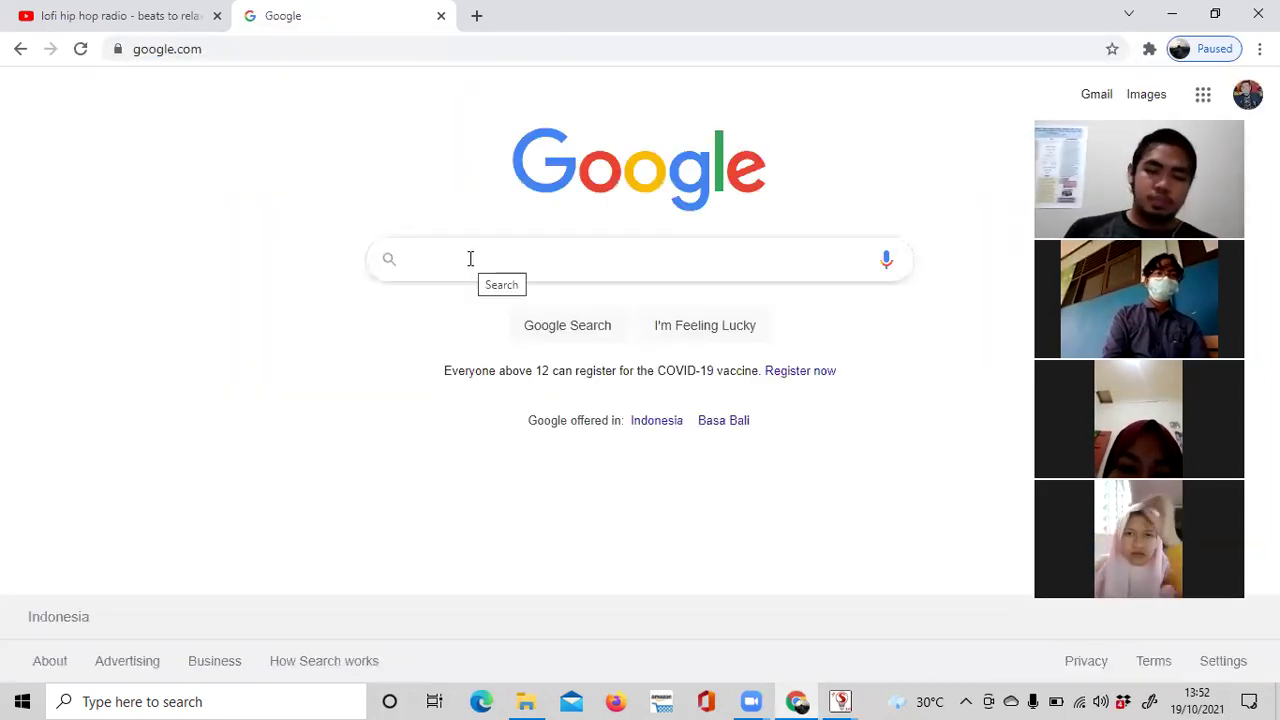
# Search Google Images for "background game edukasi no copyright".
pyautogui.write('backgrou')
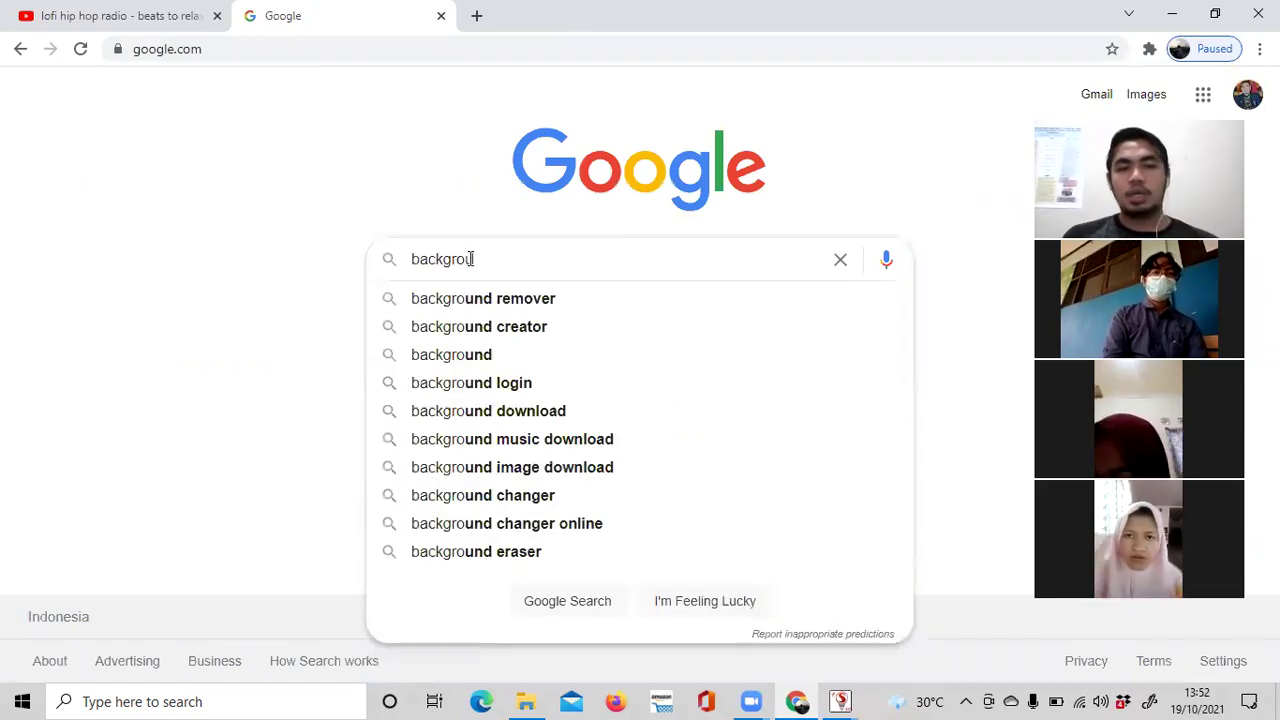
pyautogui.write('nd')
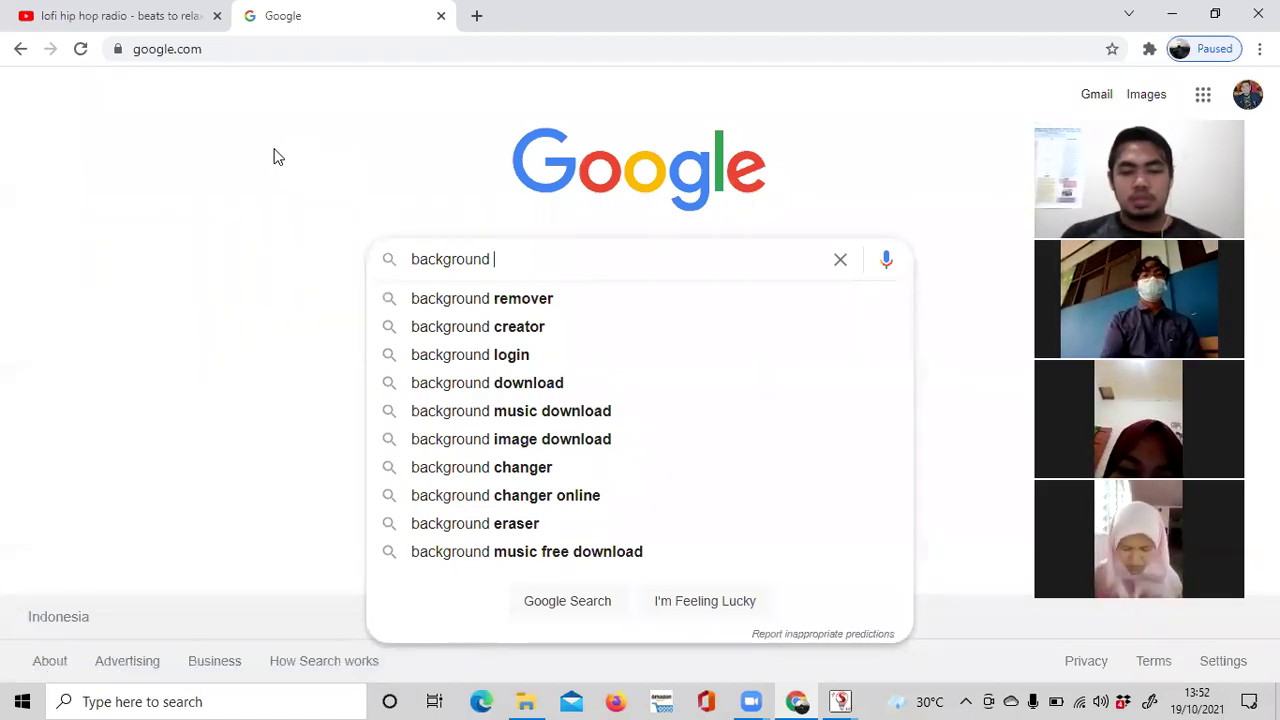
pyautogui.write('game')
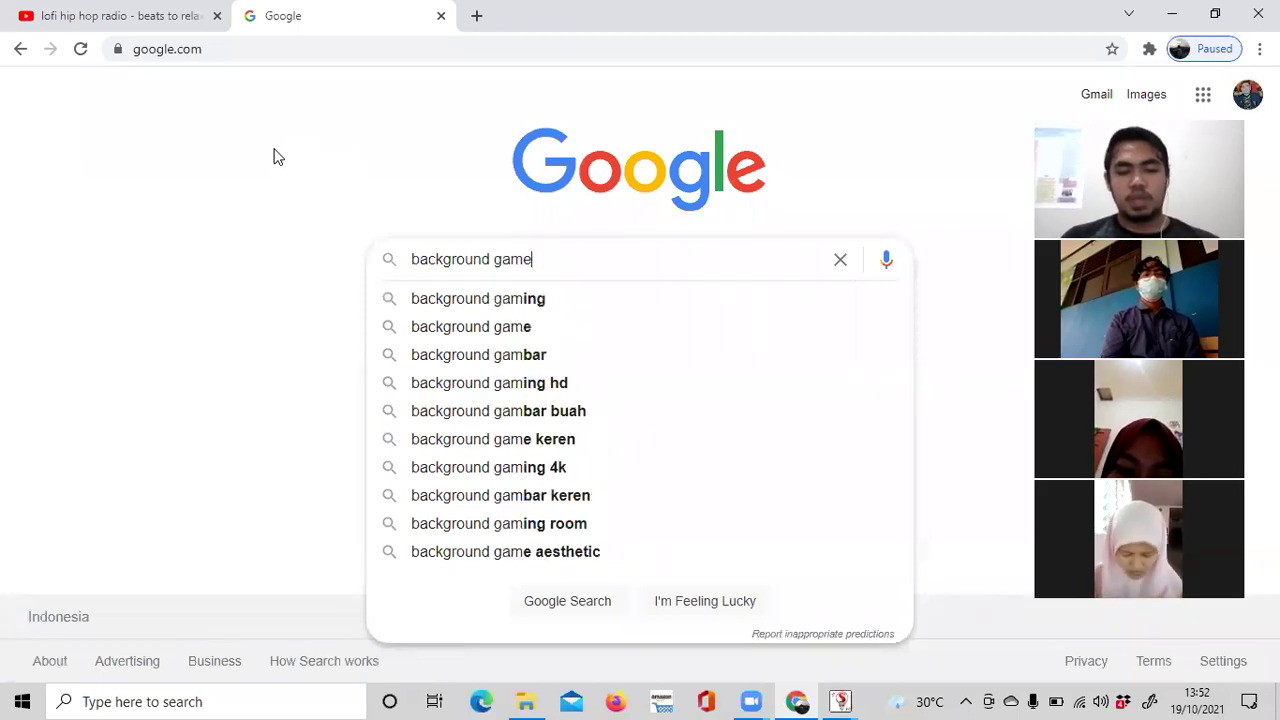
pyautogui.write(' edukasi')
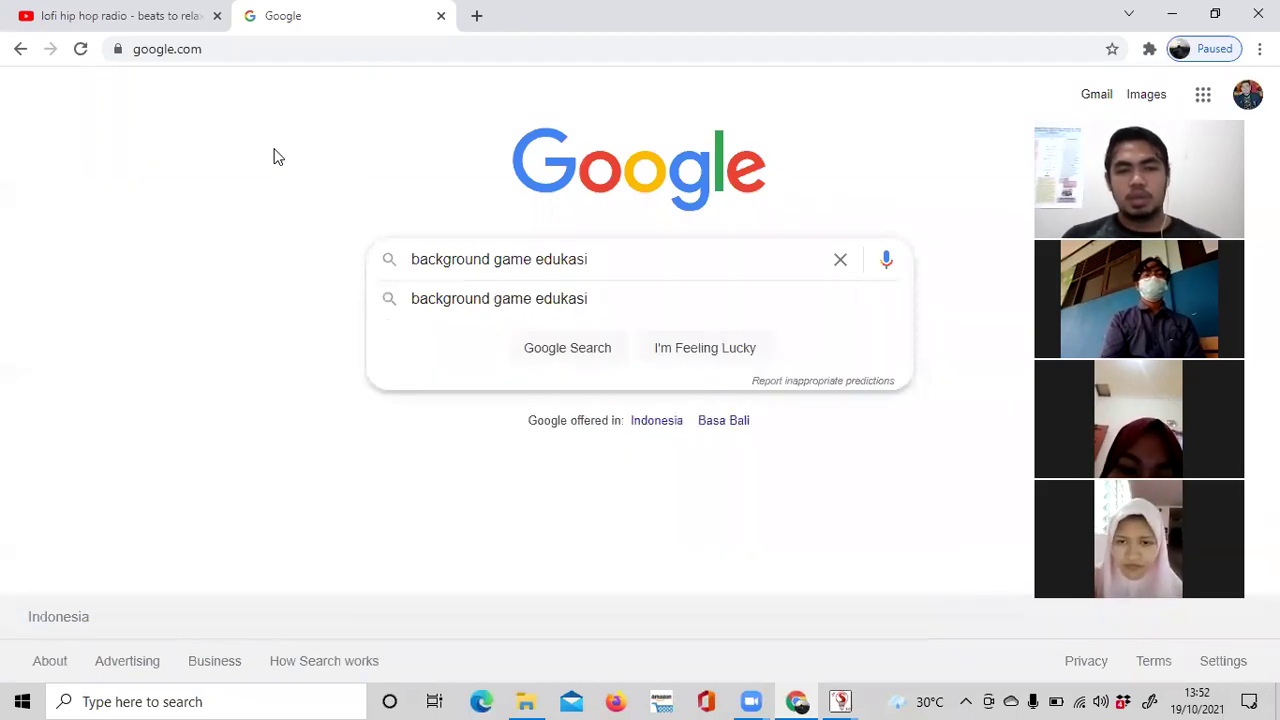
pyautogui.write(' no')
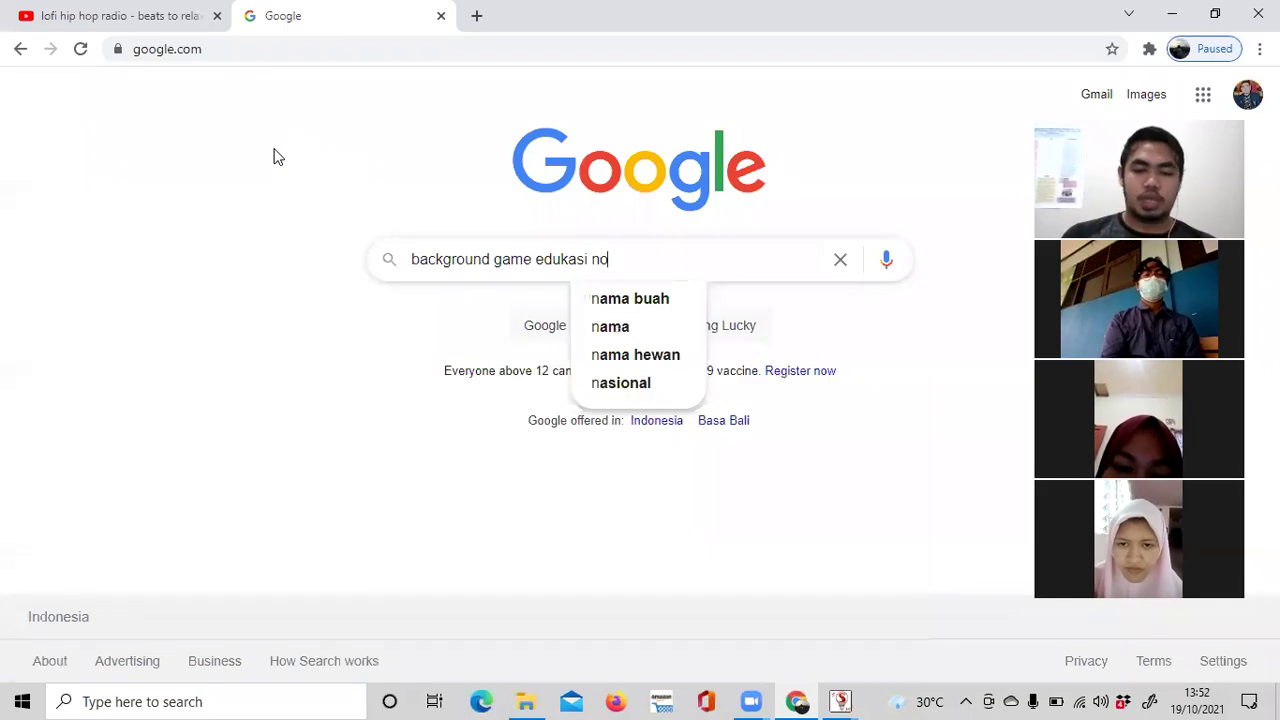
pyautogui.write(' copyright')
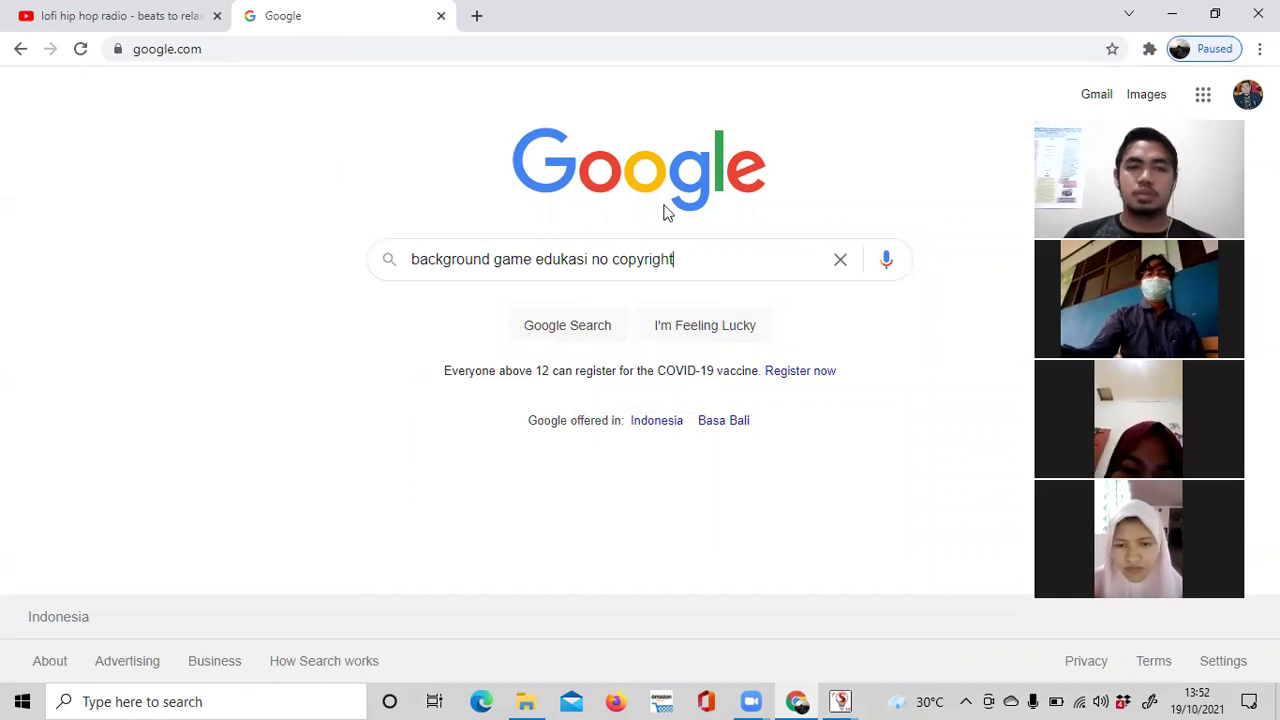
pyautogui.press('Return')
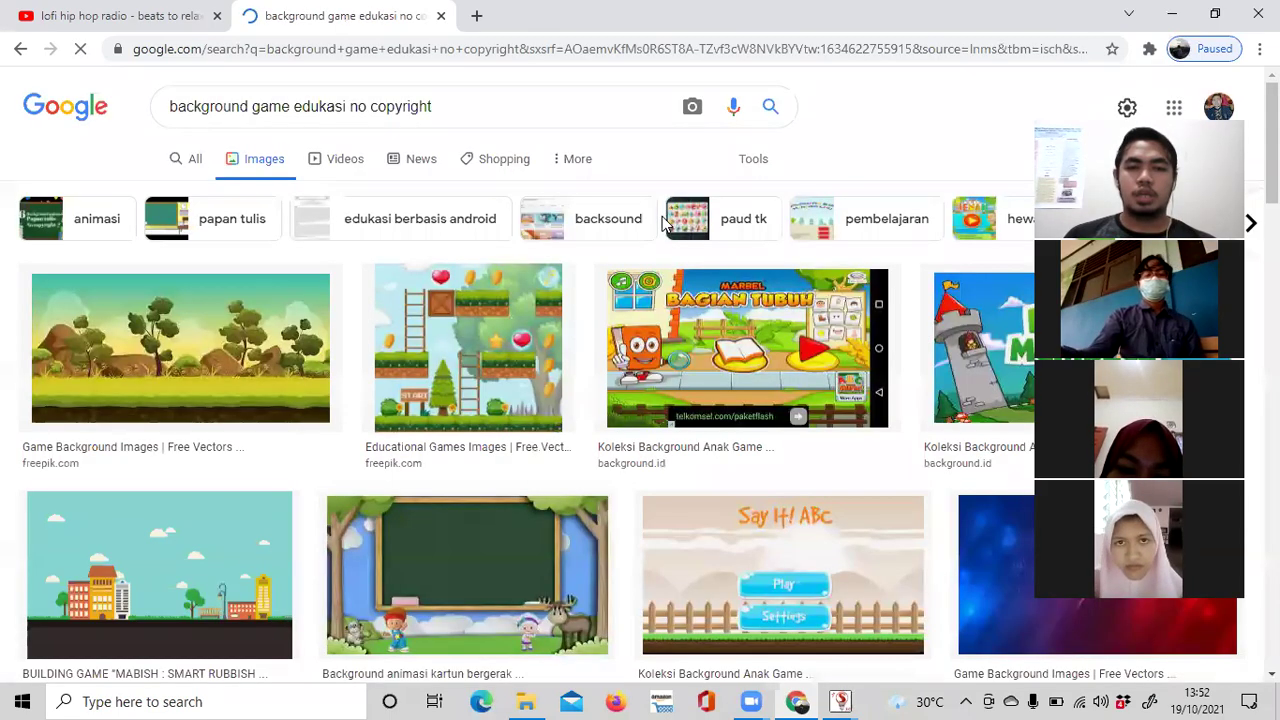
# Look through the no-copyright image results for a suitable educational game background.
pyautogui.scroll(-3, 658, 228)
pyautogui.scroll(-2, 658, 232)
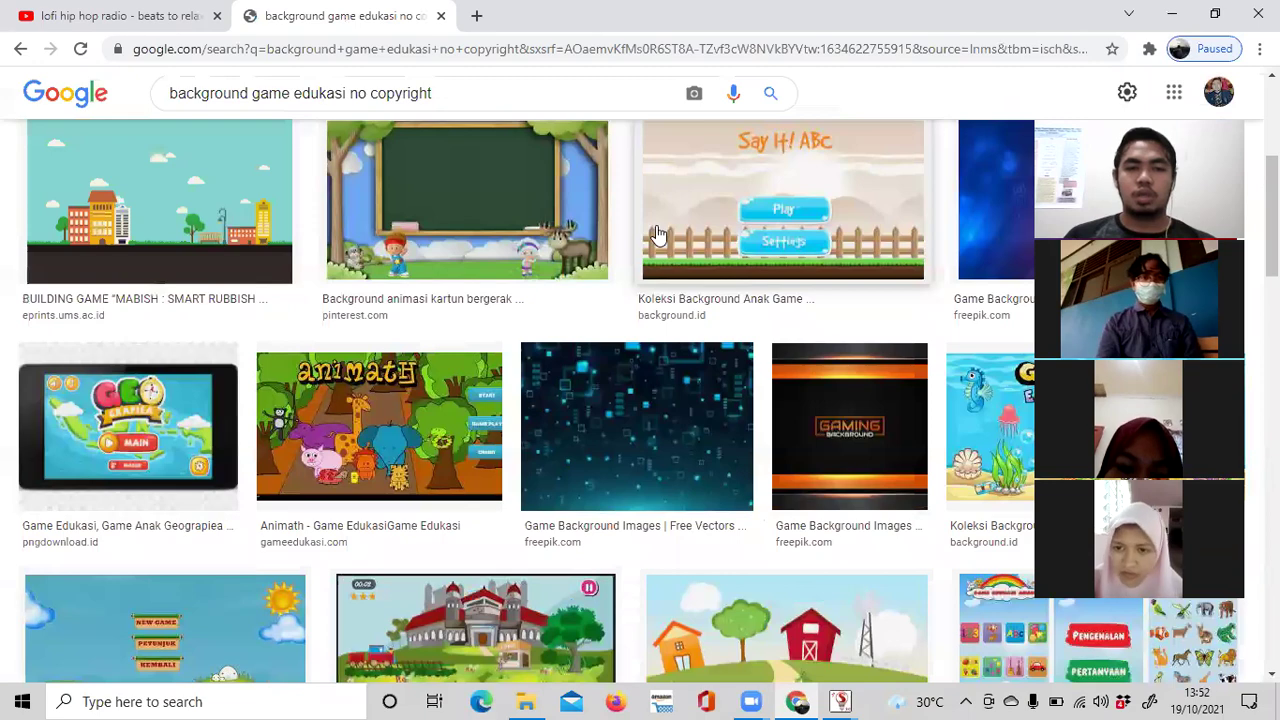
pyautogui.scroll(-3, 656, 238)
pyautogui.scroll(-4, 655, 238)
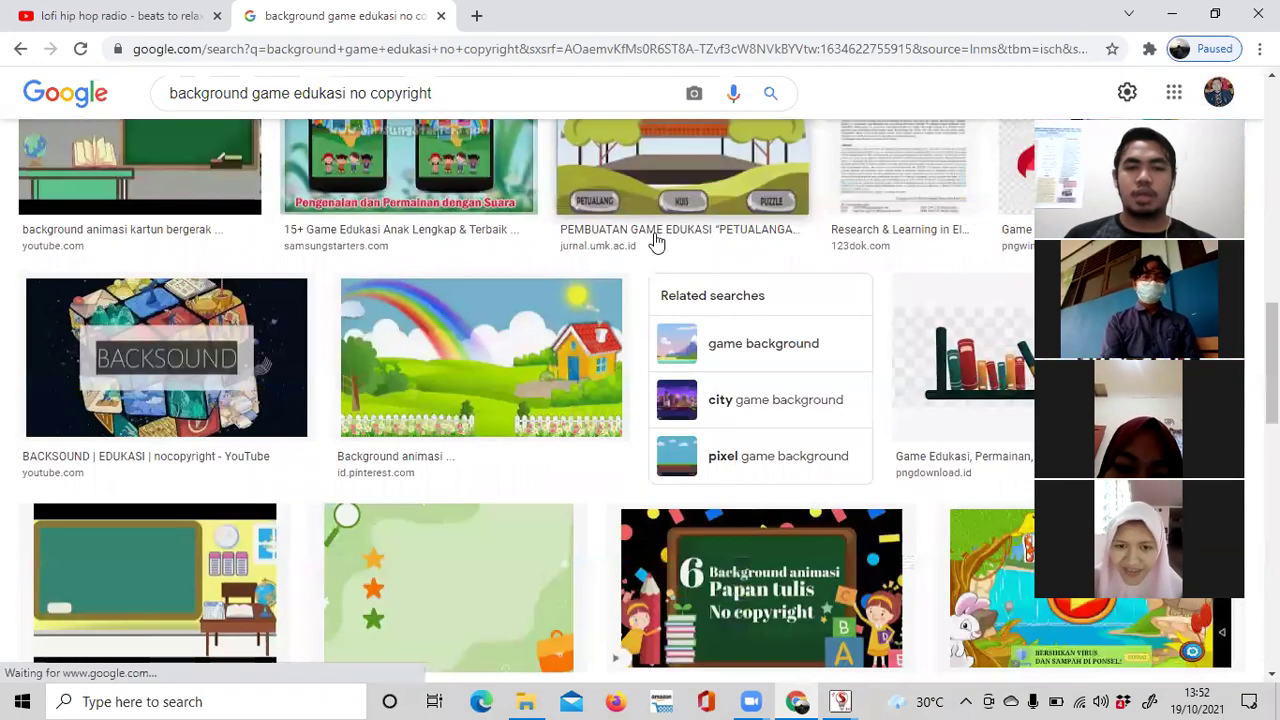
pyautogui.scroll(-1, 655, 243)
pyautogui.scroll(-2, 655, 243)
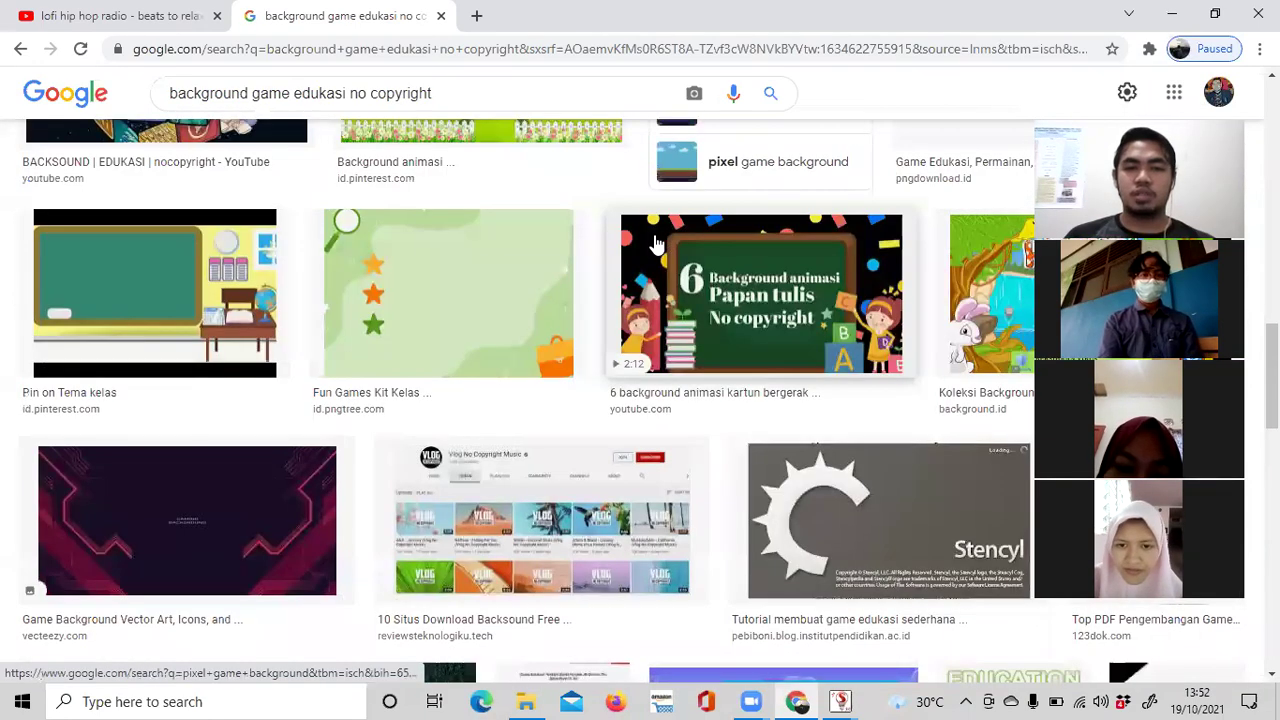
pyautogui.scroll(-4, 655, 243)
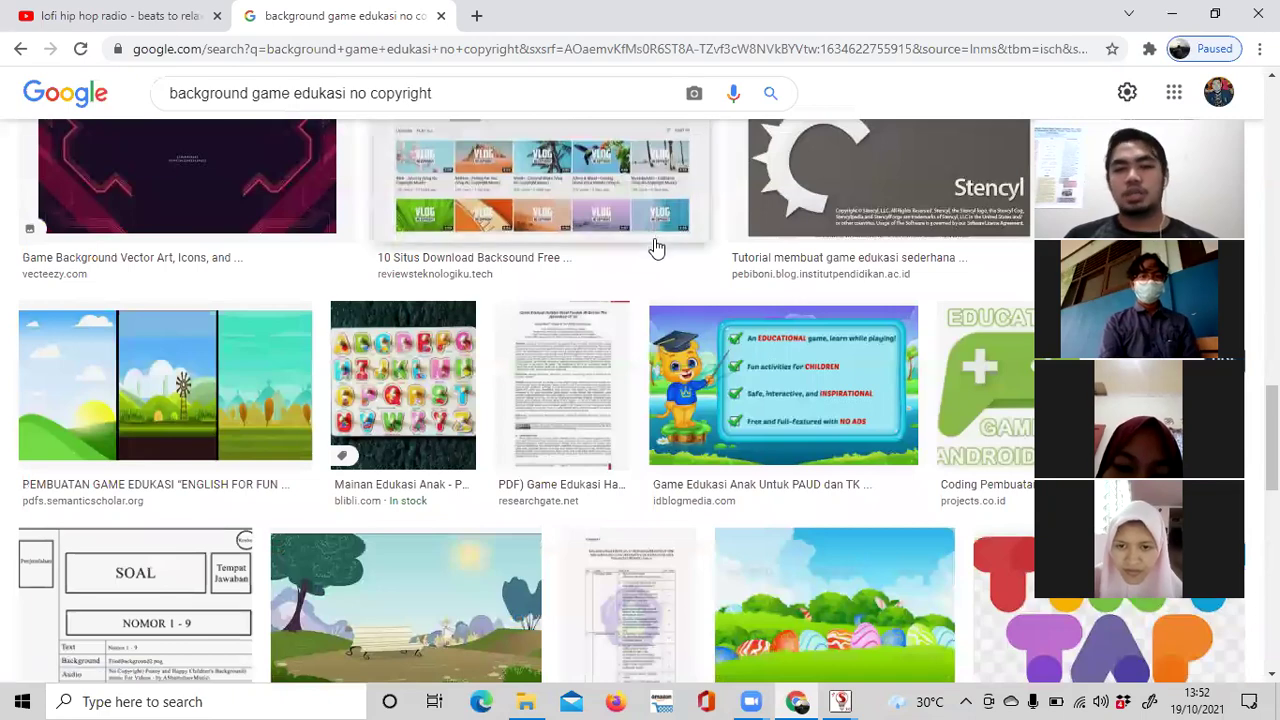
pyautogui.scroll(-4, 652, 254)
pyautogui.scroll(-3, 652, 254)
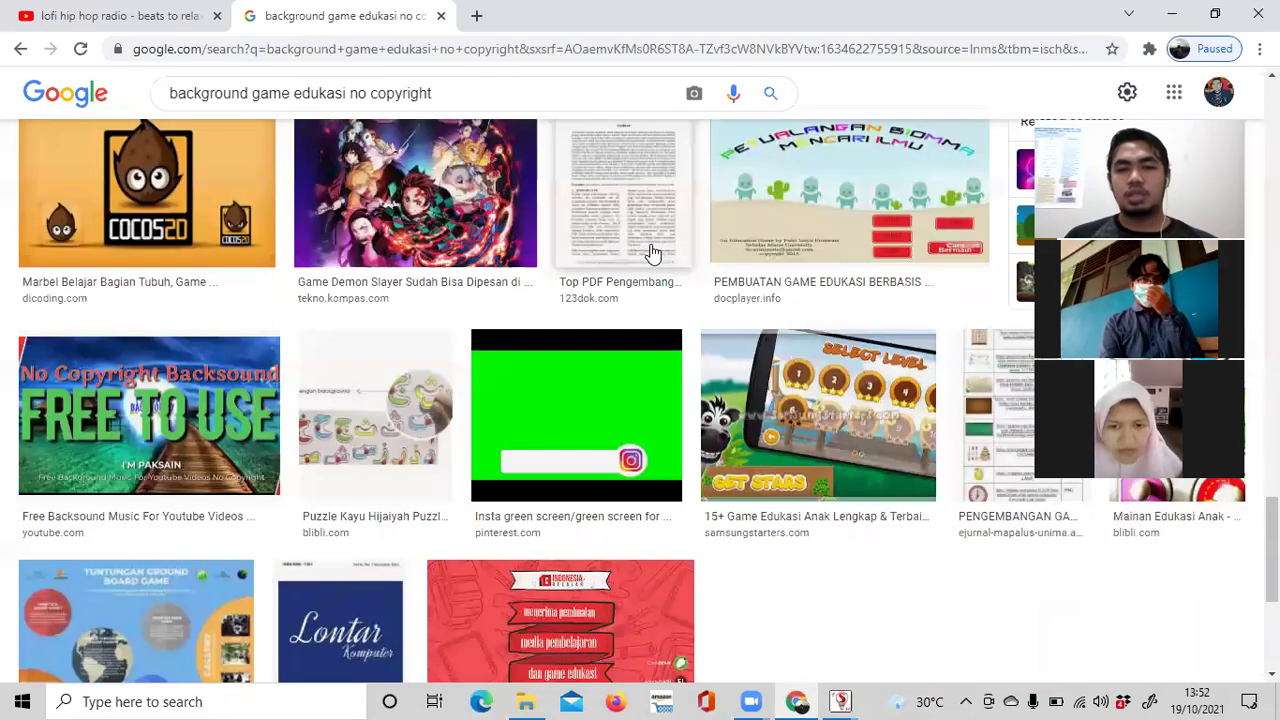
pyautogui.scroll(2, 652, 254)
pyautogui.scroll(5, 652, 245)
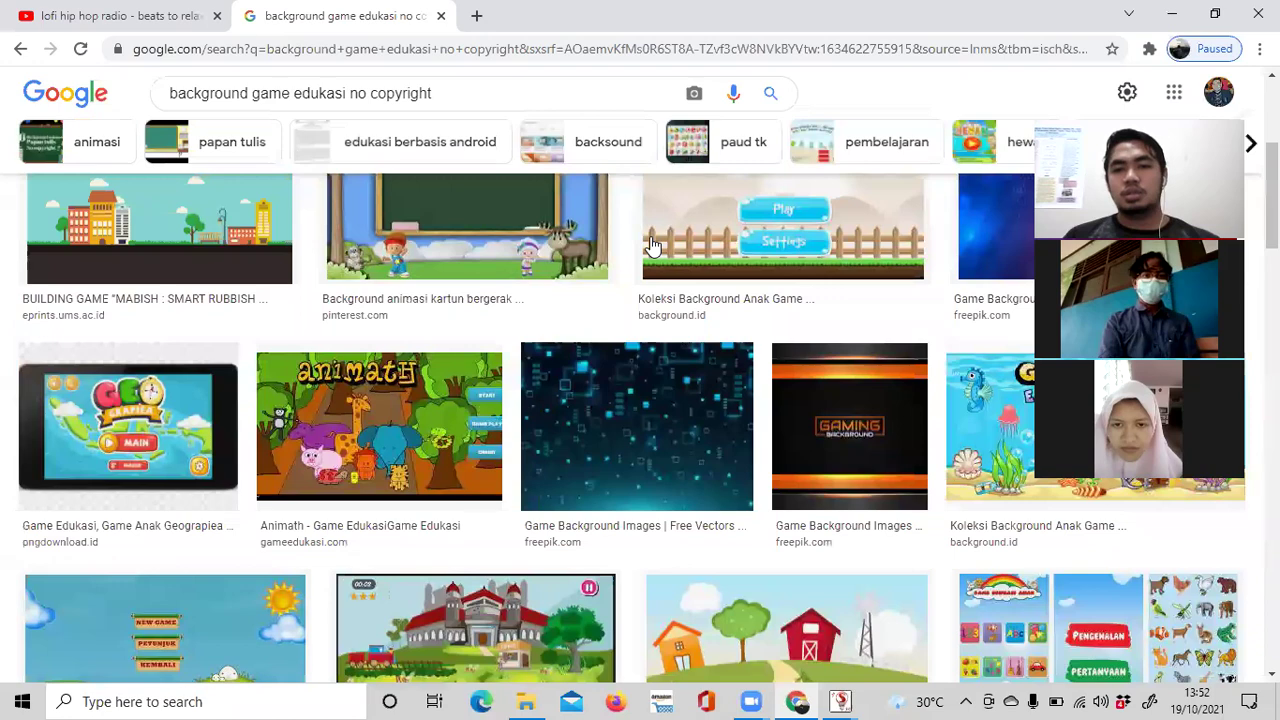
pyautogui.scroll(5, 843, 214)
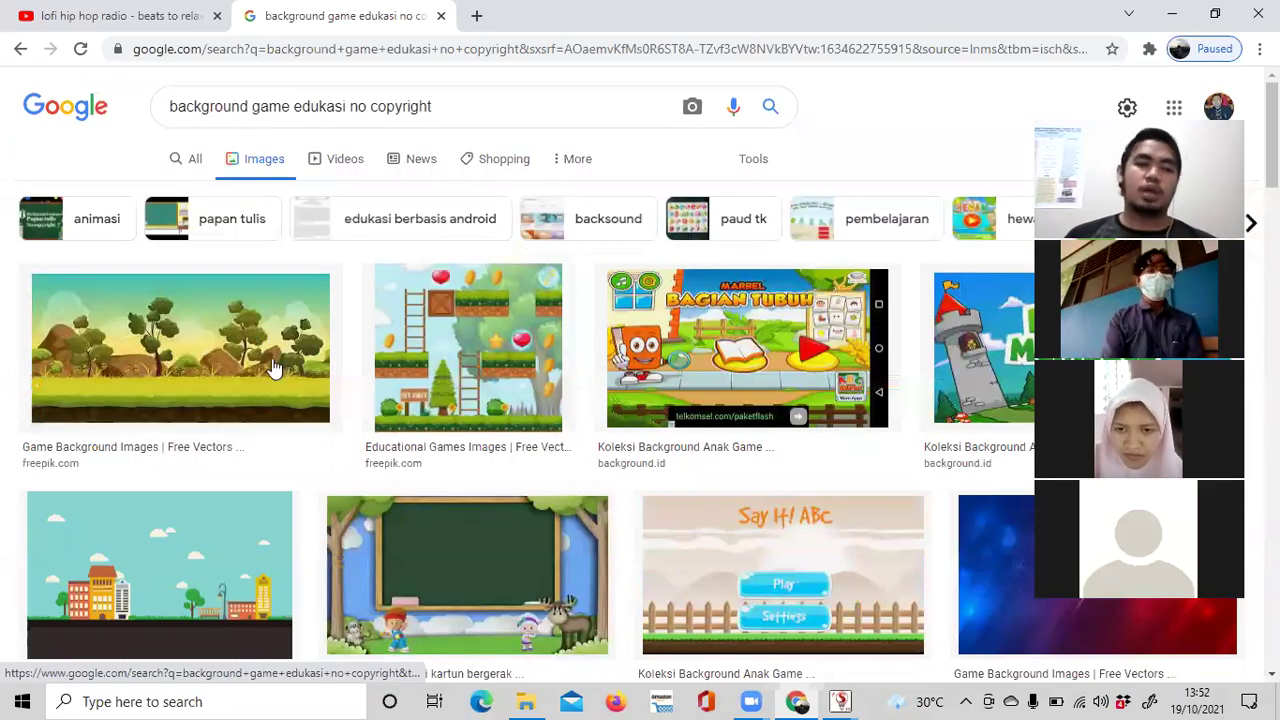
pyautogui.scroll(-3, 287, 362)
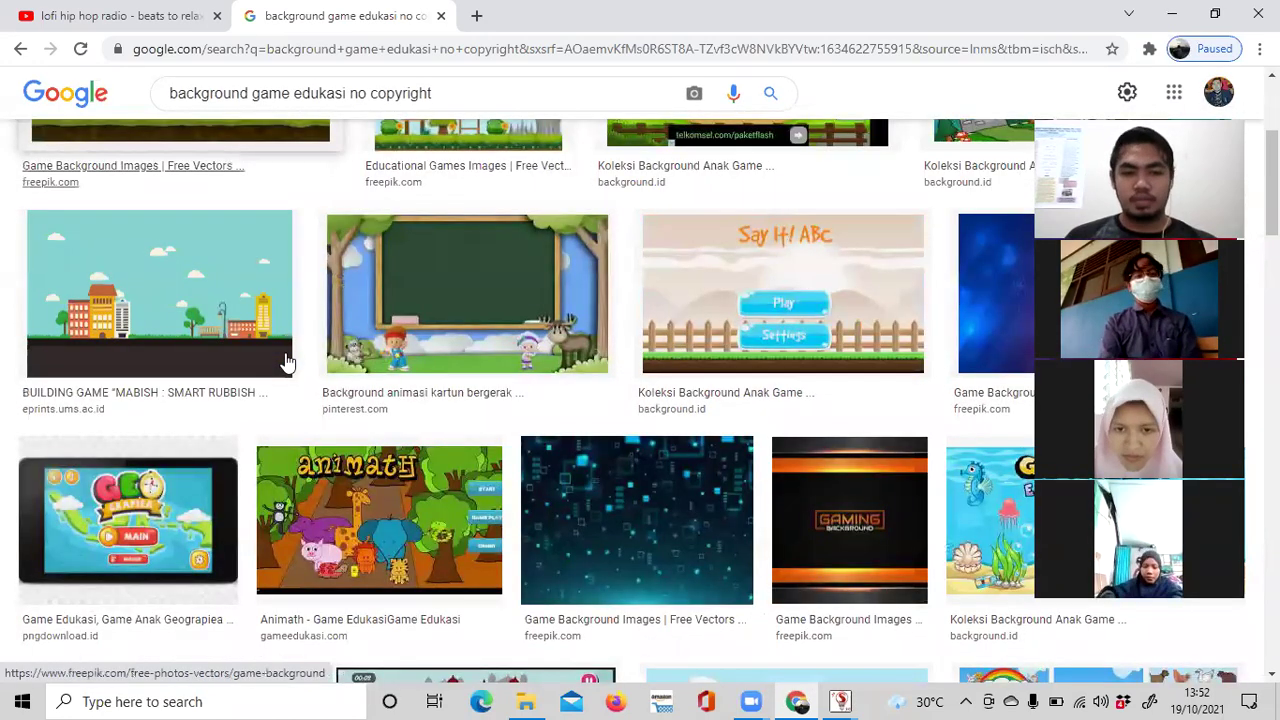
pyautogui.scroll(-1, 287, 362)
pyautogui.scroll(-2, 343, 350)
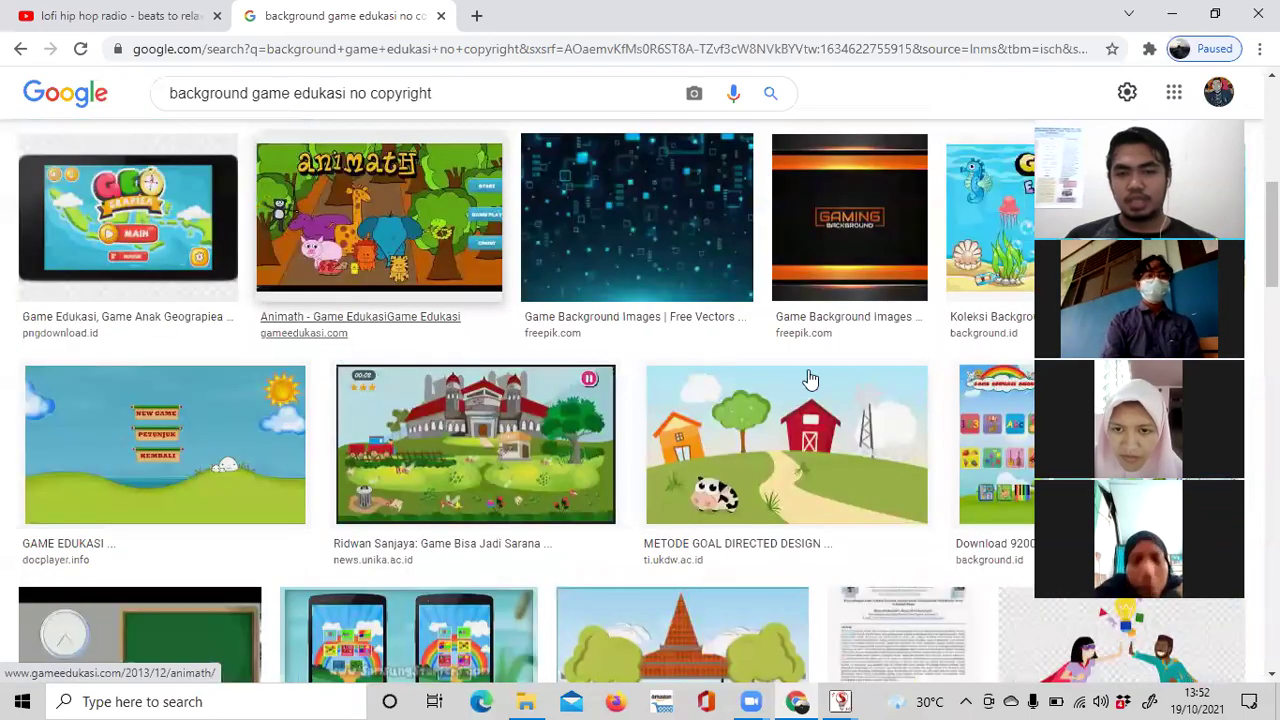
pyautogui.scroll(-6, 930, 384)
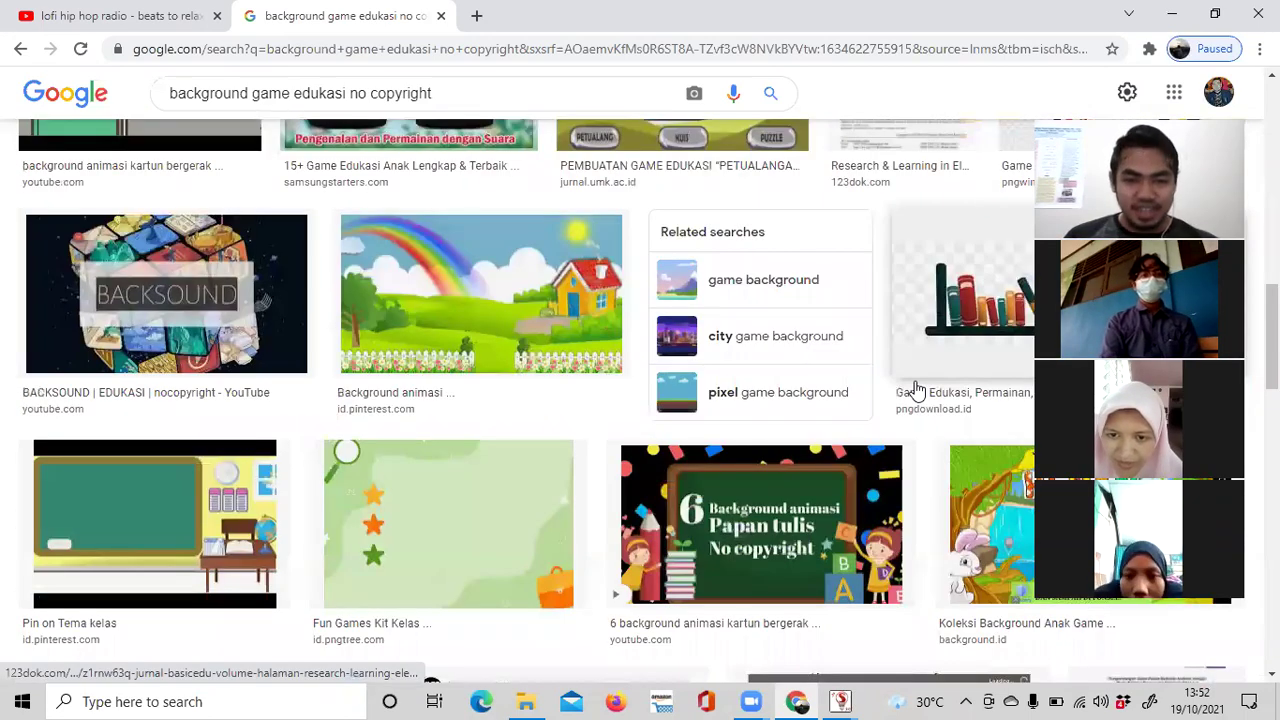
pyautogui.scroll(-1, 915, 385)
pyautogui.scroll(-5, 917, 390)
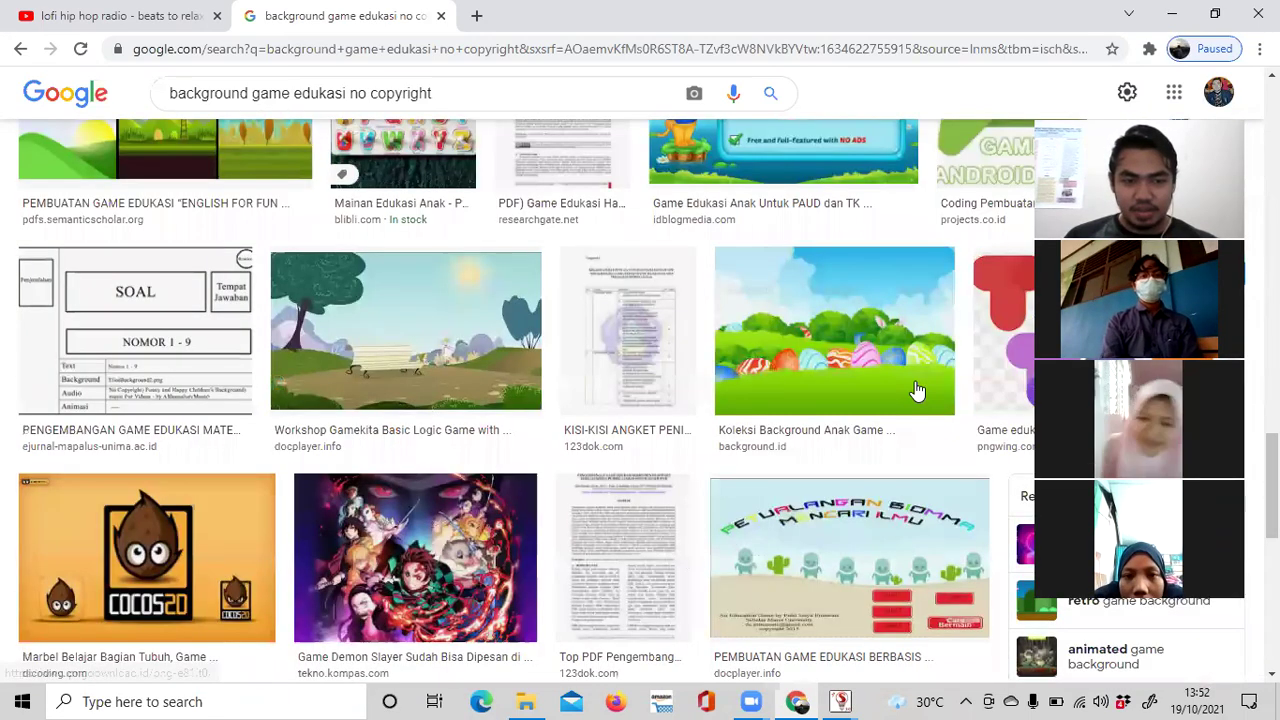
pyautogui.scroll(-3, 917, 390)
pyautogui.scroll(-5, 917, 390)
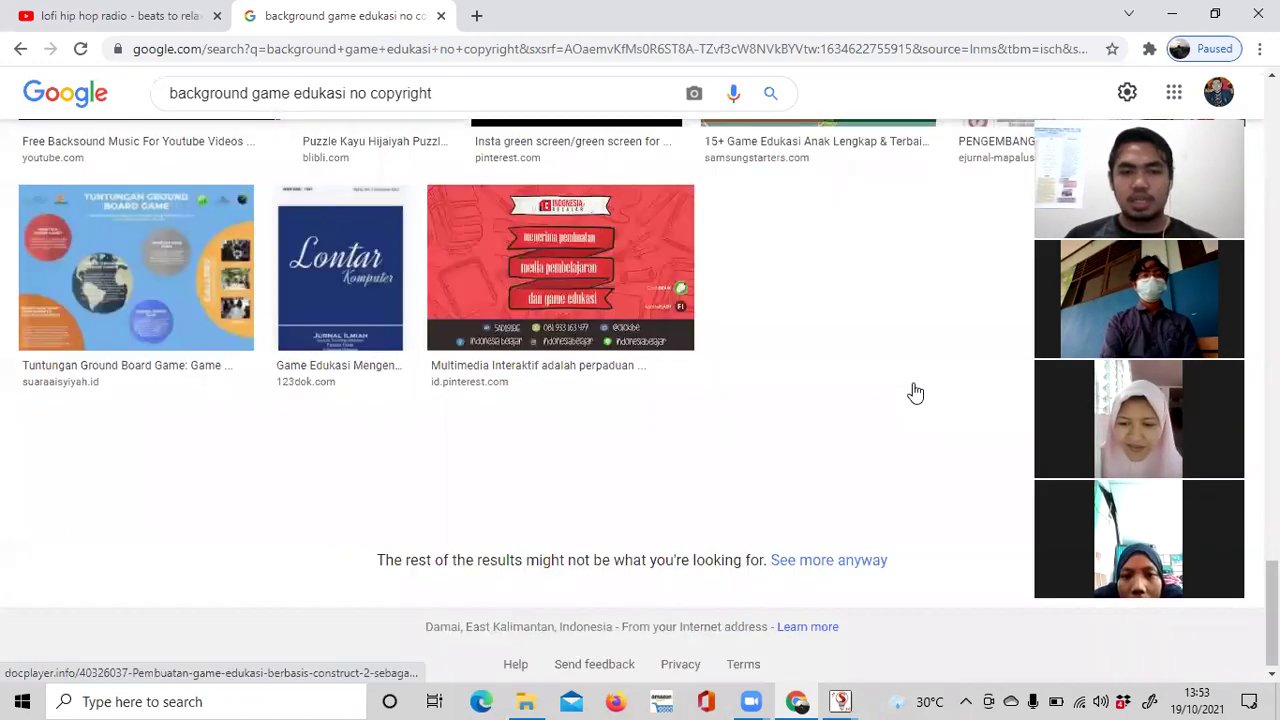
pyautogui.scroll(10, 914, 390)
pyautogui.scroll(5, 910, 388)
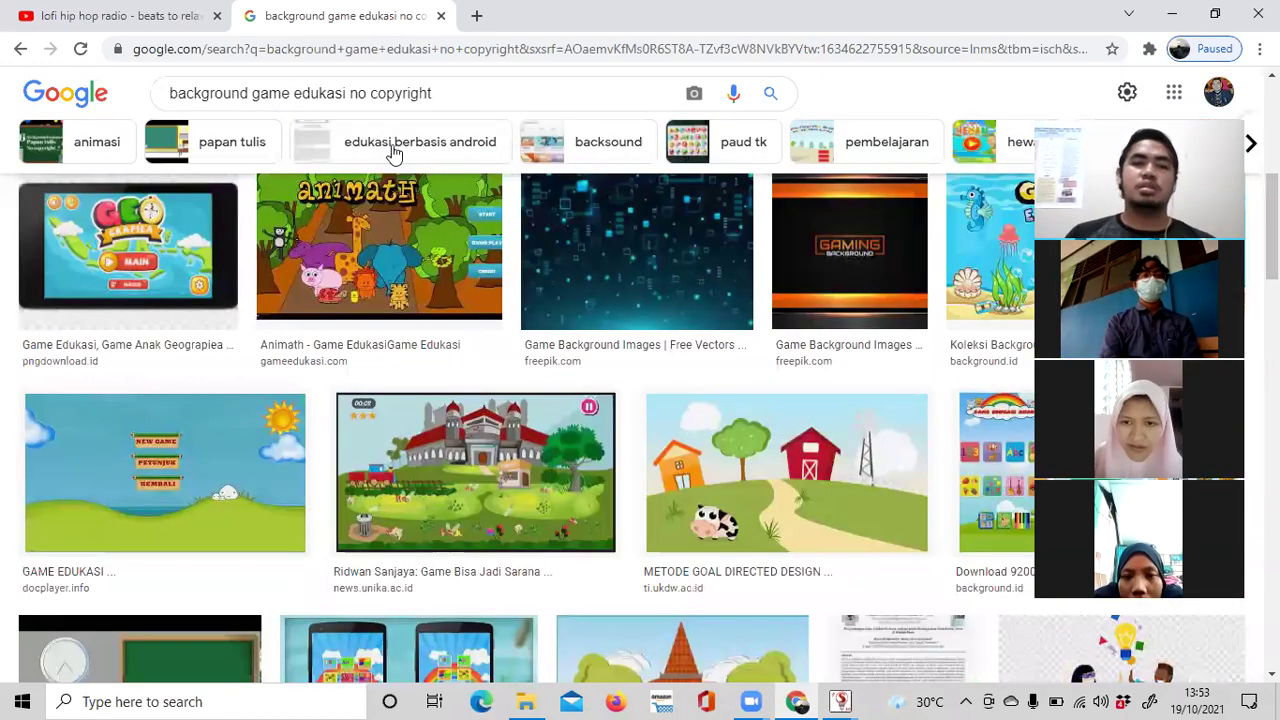
# Remove "no copyright" from the query and search images for "background game edukasi".
pyautogui.scroll(5, 418, 112)
pyautogui.click(362, 112)
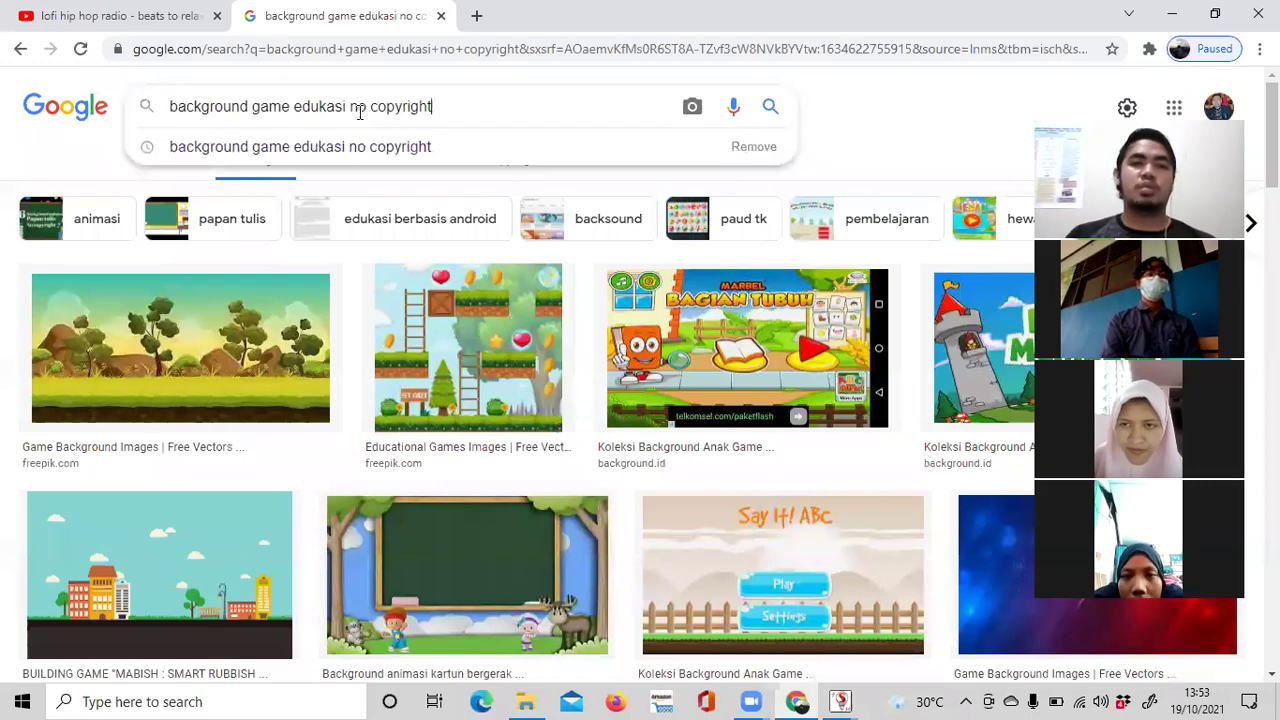
pyautogui.keyDown('shift'); pyautogui.click(350, 112); pyautogui.keyUp('shift')
pyautogui.press('BackSpace')
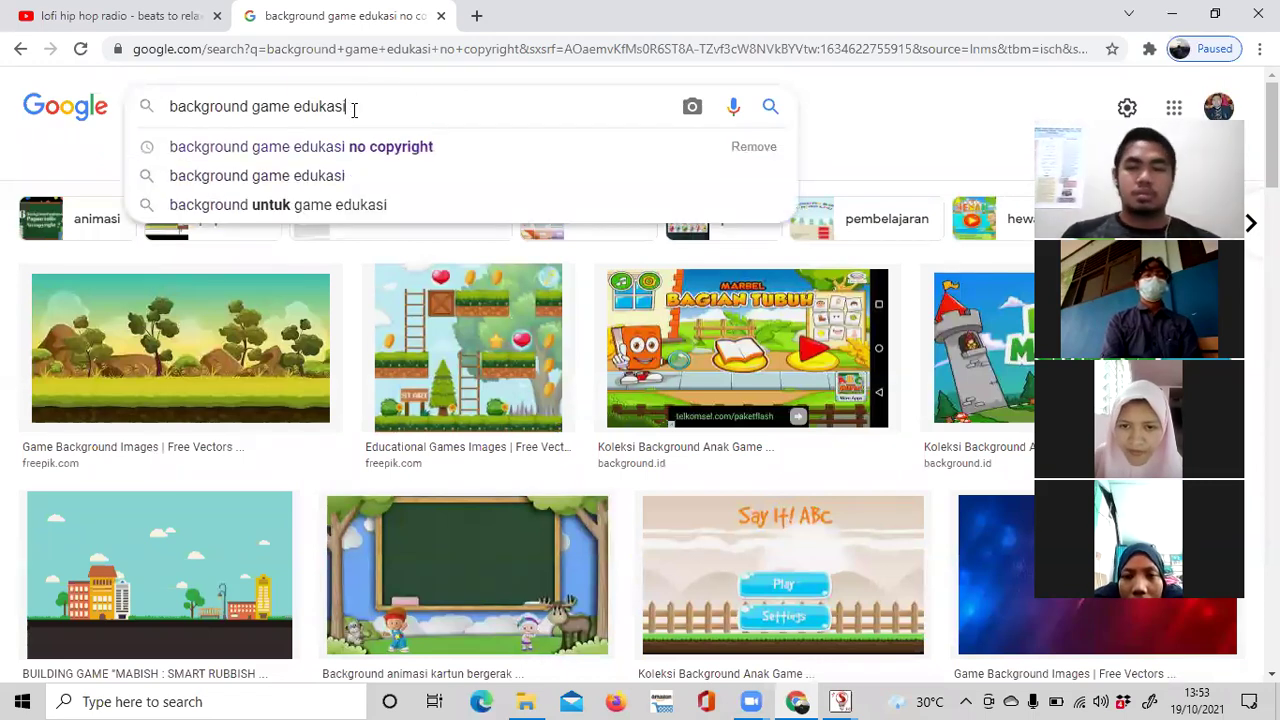
pyautogui.press('Return')
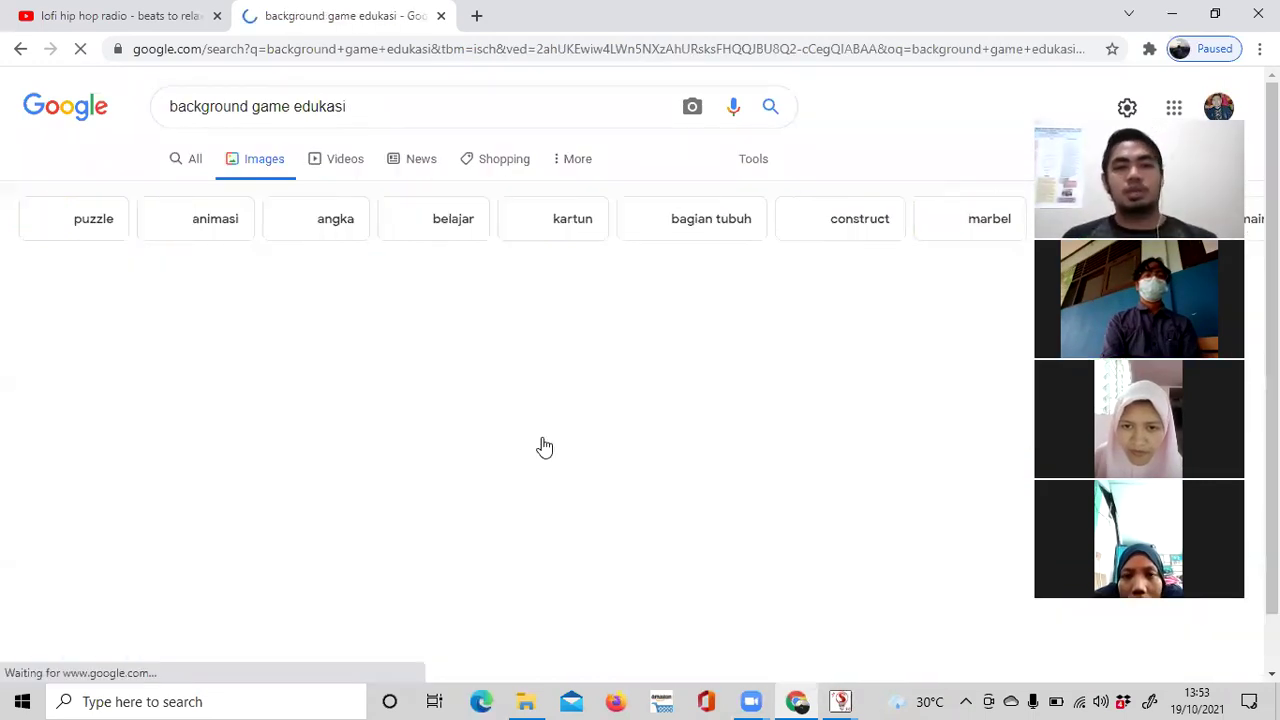
# Browse the broader "background game edukasi" image results for usable game backgrounds.
pyautogui.scroll(-5, 548, 451)
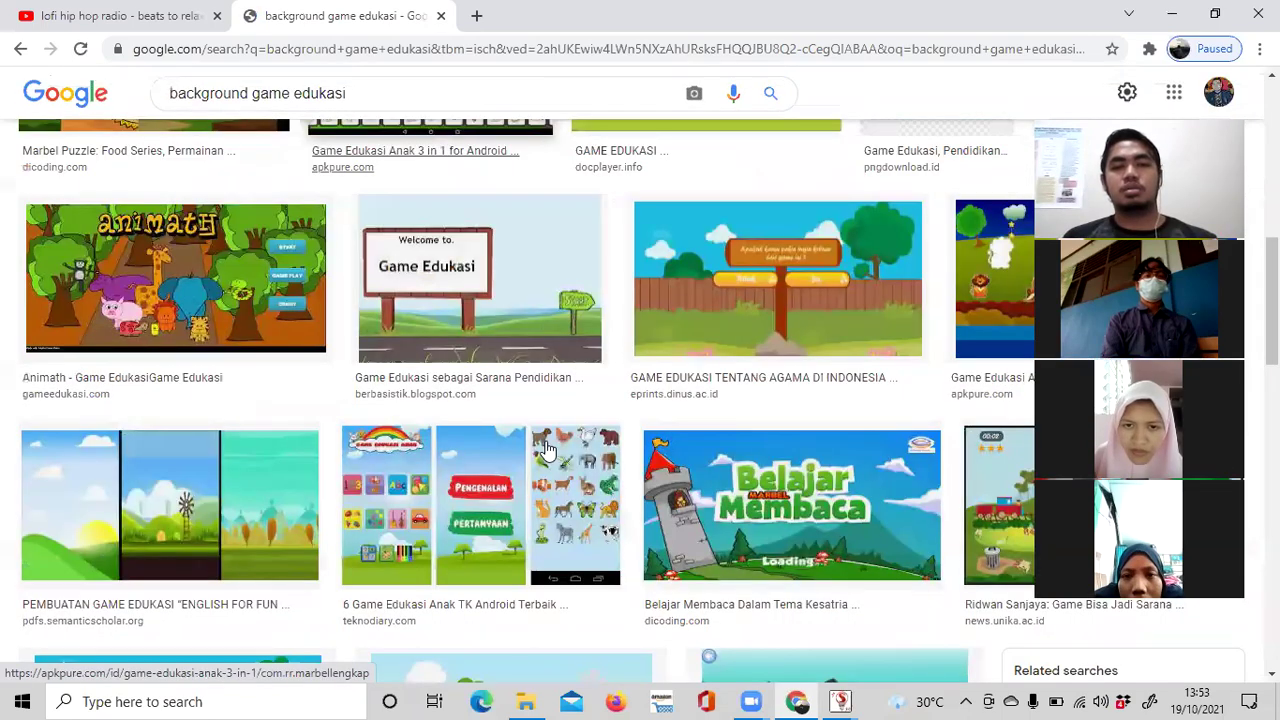
pyautogui.scroll(-3, 548, 451)
pyautogui.scroll(-3, 705, 410)
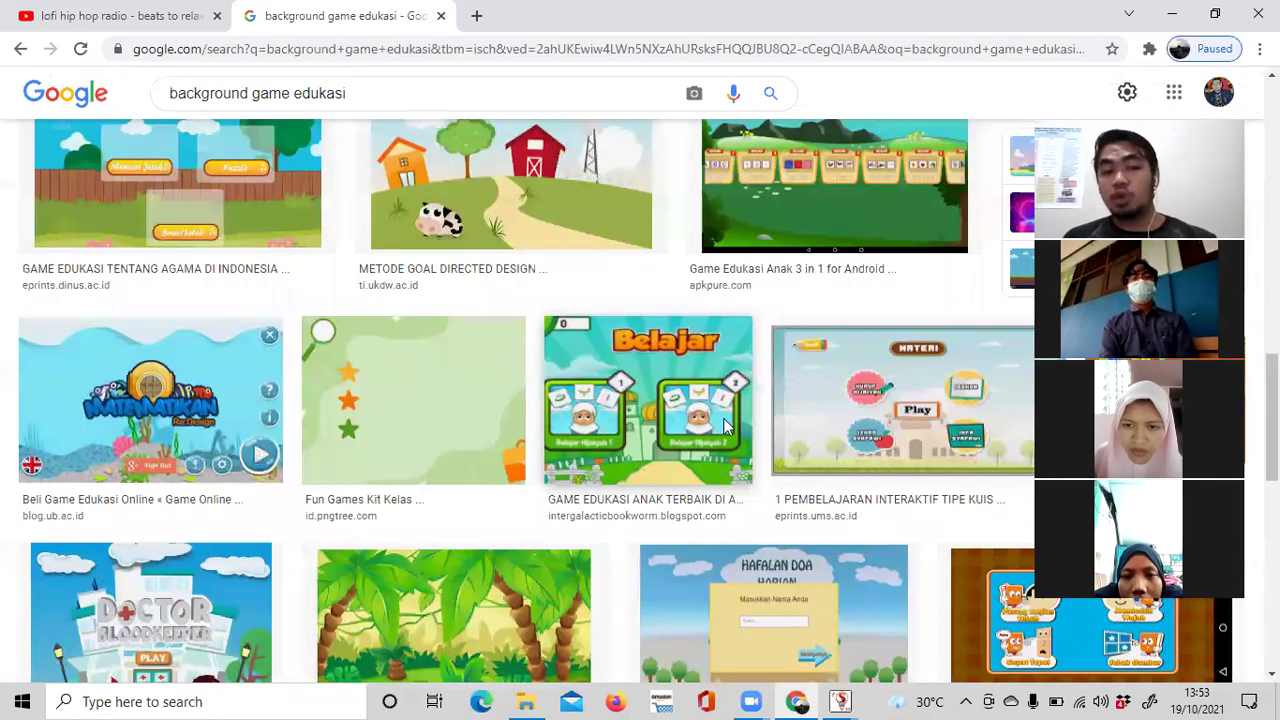
pyautogui.scroll(-5, 726, 427)
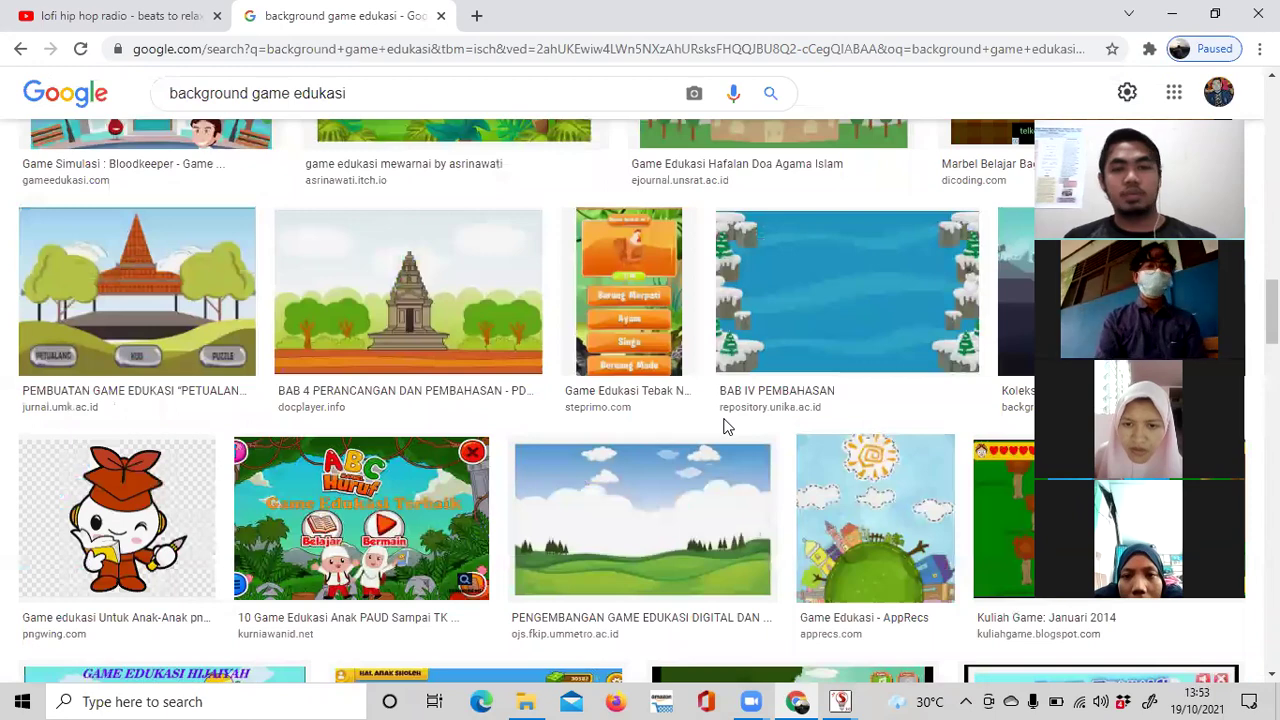
pyautogui.scroll(-3, 726, 427)
pyautogui.scroll(-3, 720, 430)
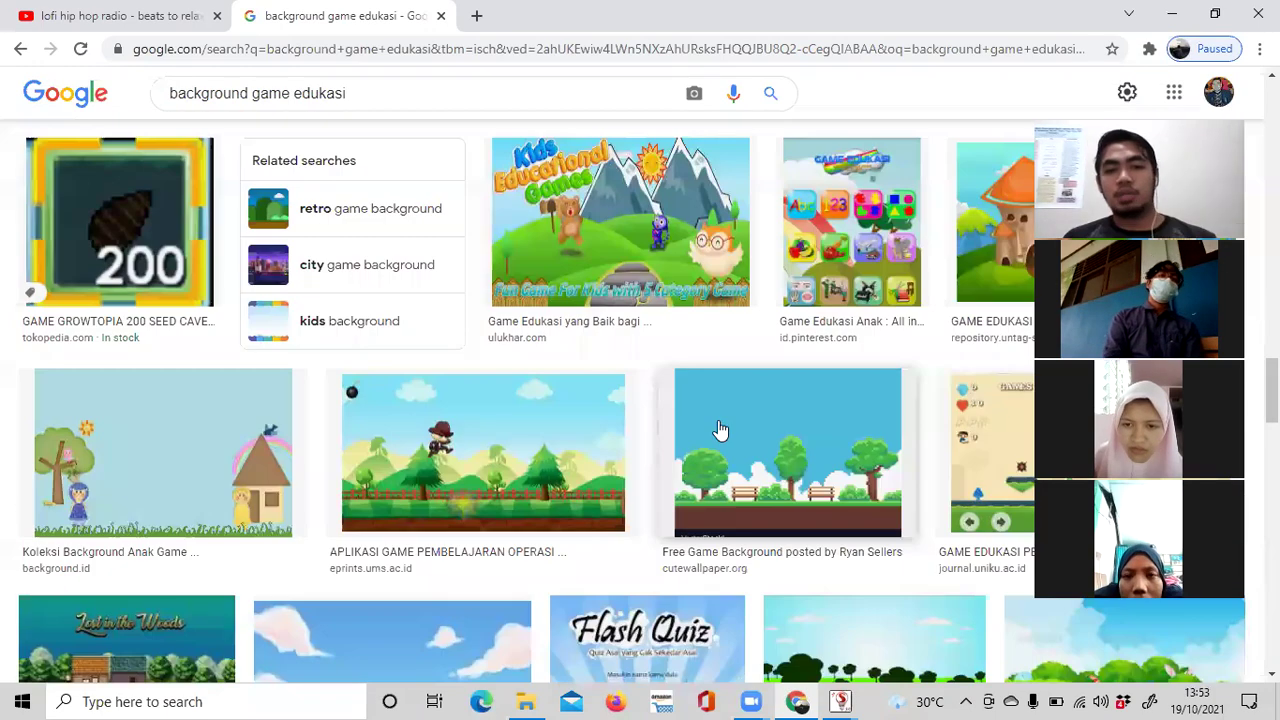
pyautogui.scroll(5, 720, 430)
pyautogui.scroll(3, 718, 428)
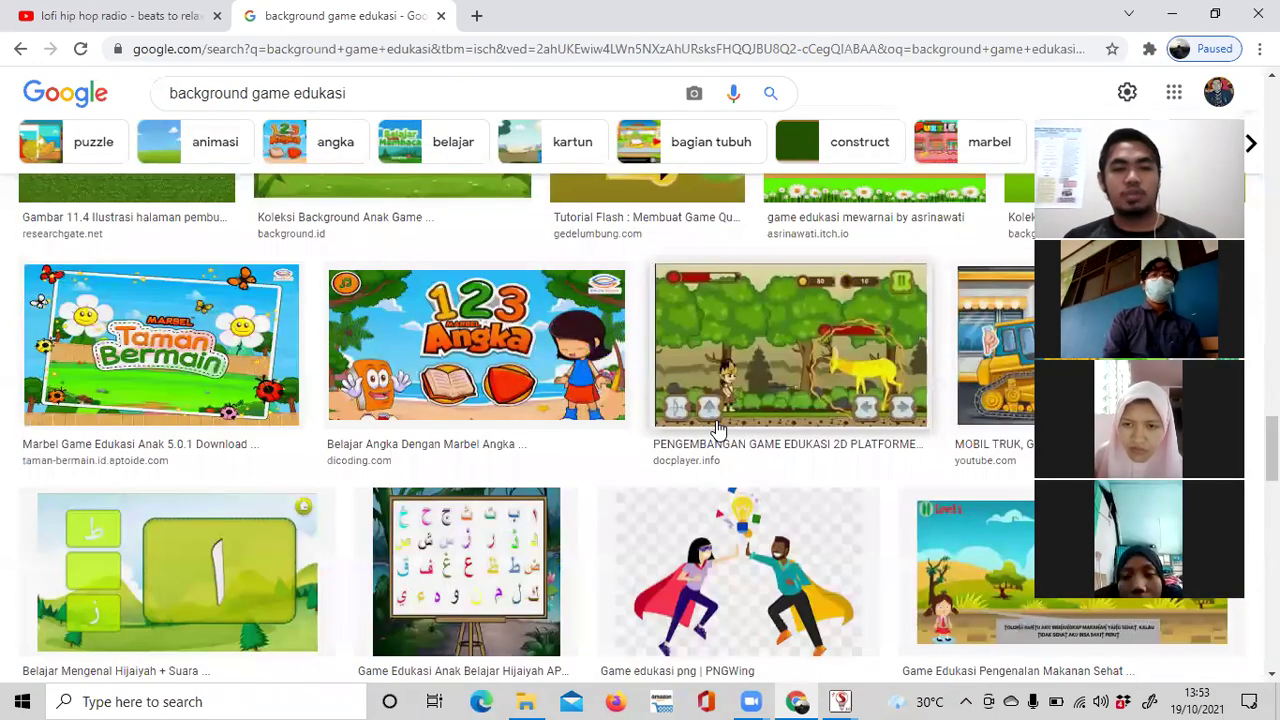
pyautogui.scroll(3, 718, 428)
pyautogui.scroll(4, 714, 425)
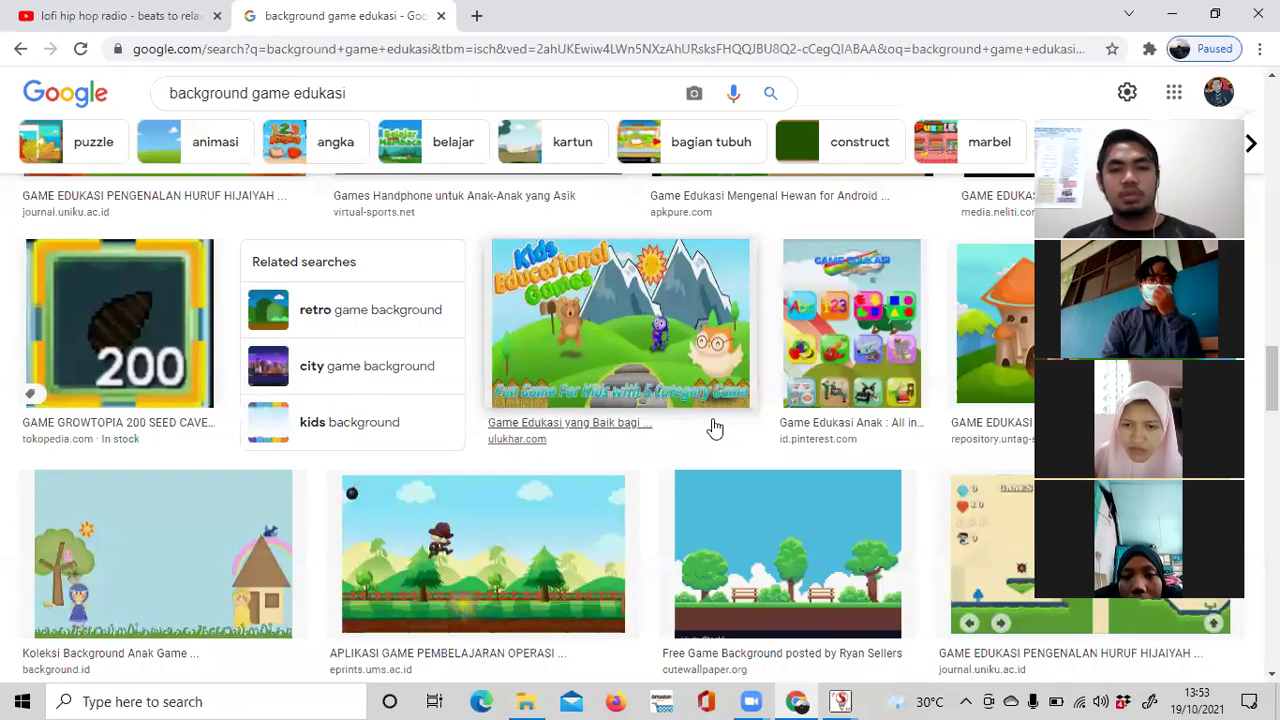
pyautogui.scroll(5, 714, 428)
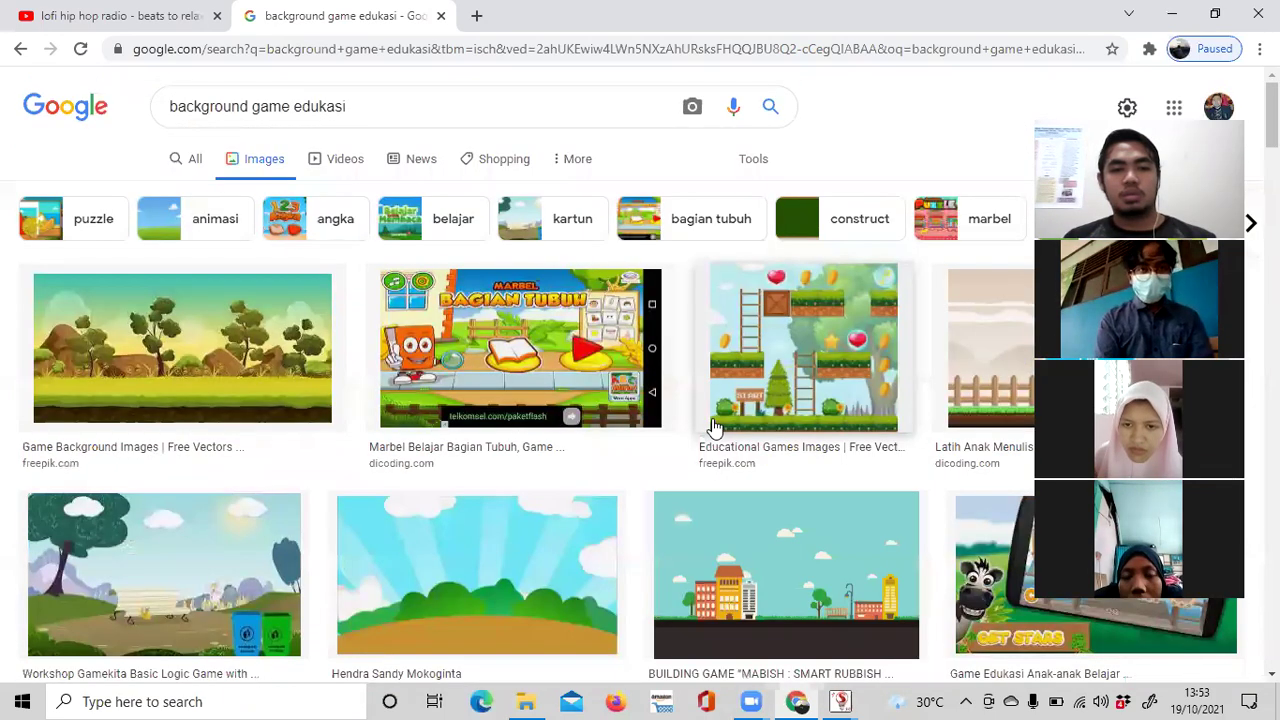
# Preview the image of green bushes under a blue sky with sun rays, and close the preview.
pyautogui.scroll(-2, 690, 428)
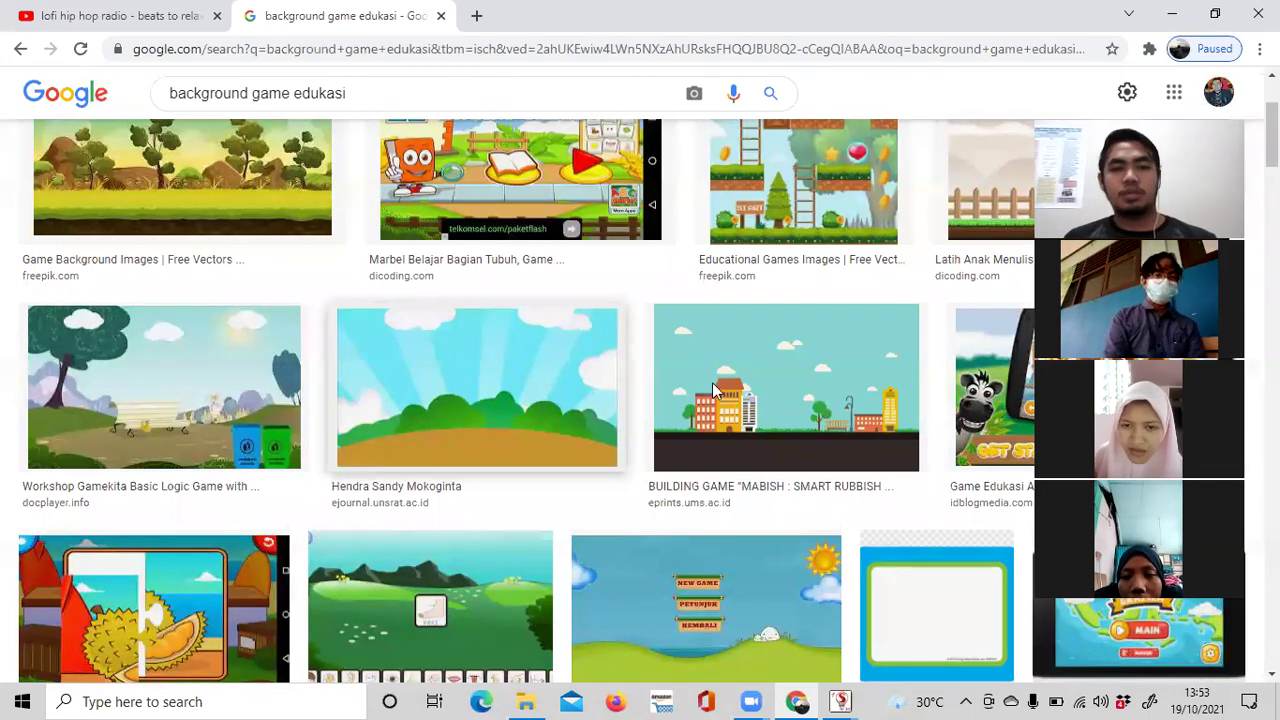
pyautogui.click(467, 369)
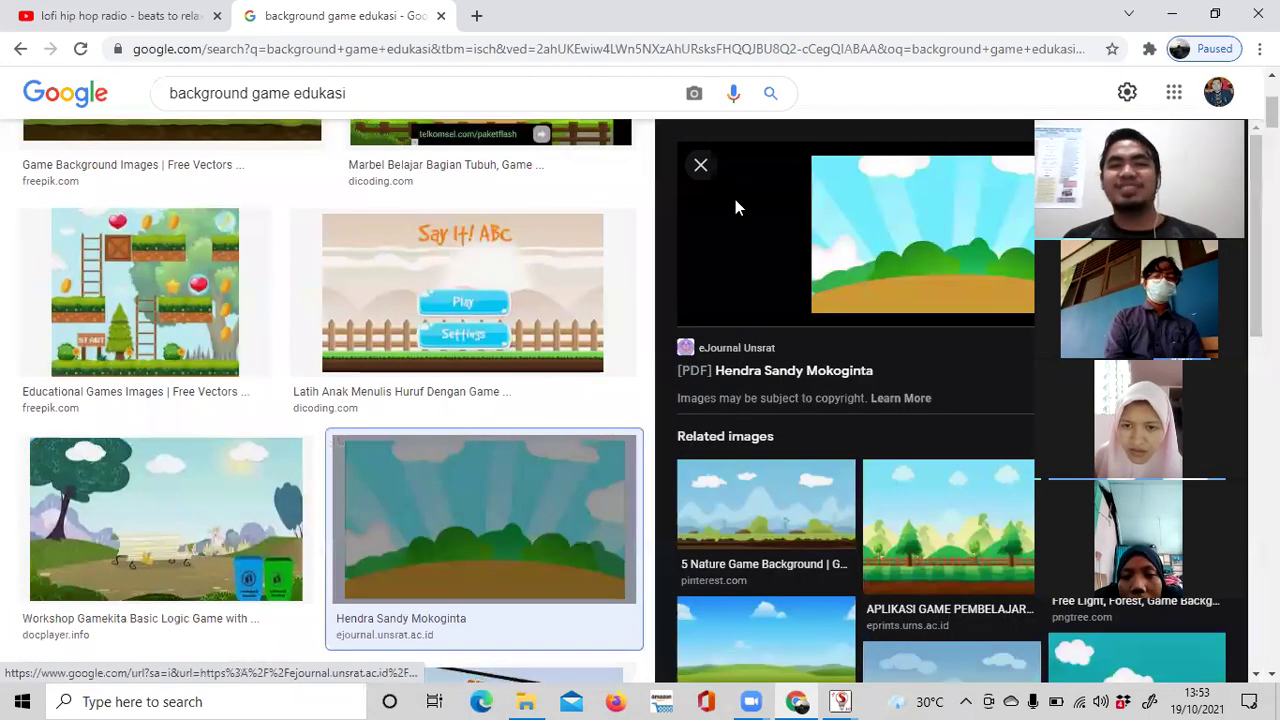
pyautogui.click(700, 165)
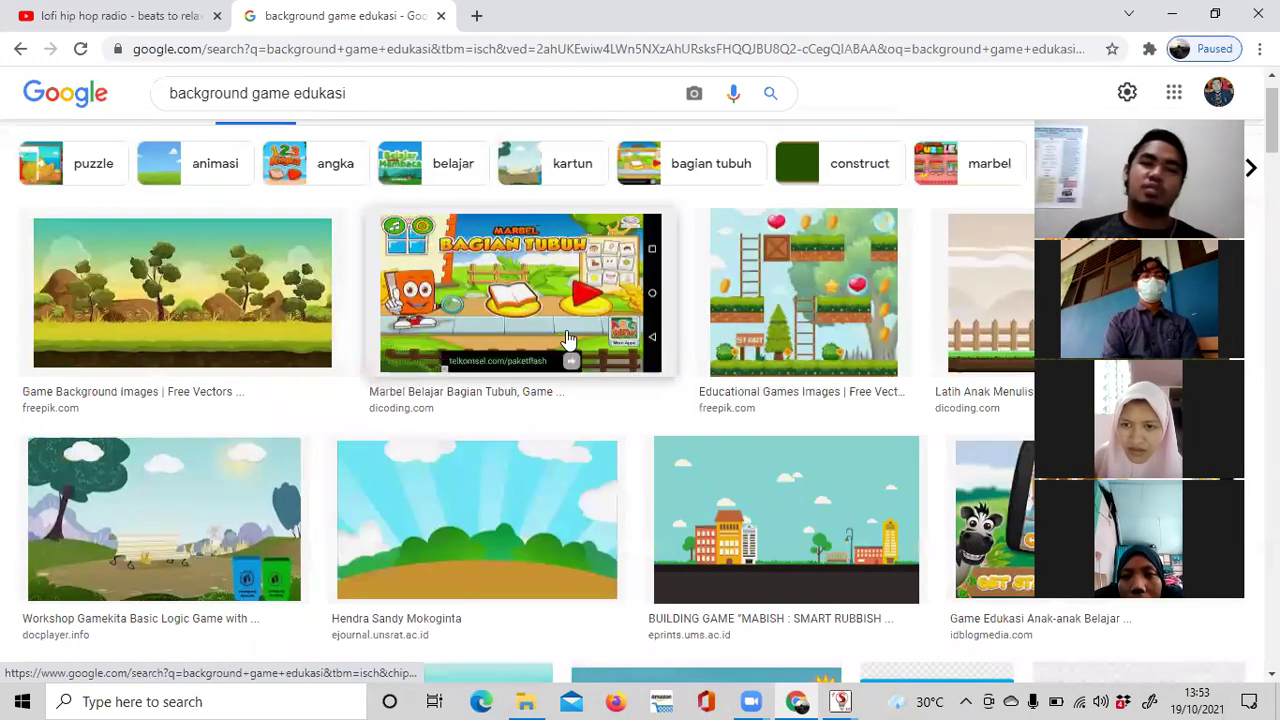
# Extend the query with "no copyright" and search images for "background game edukasi no copyright".
pyautogui.click(410, 95)
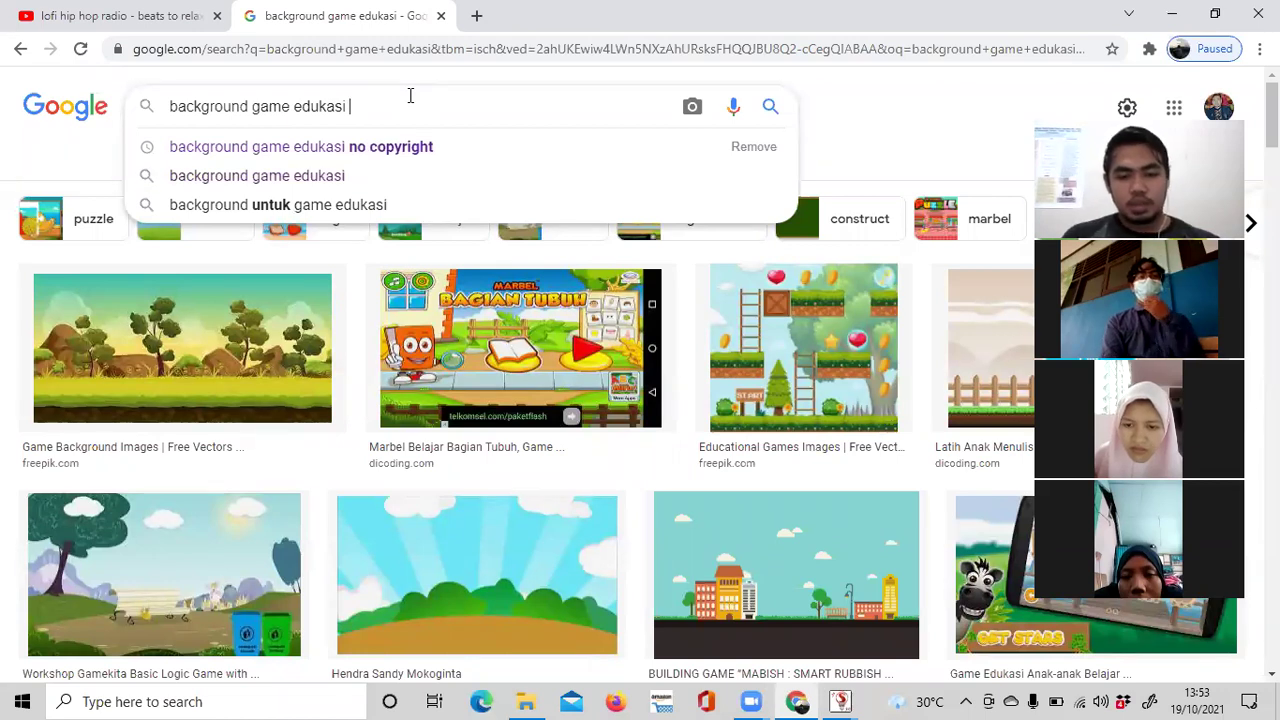
pyautogui.write('no c')
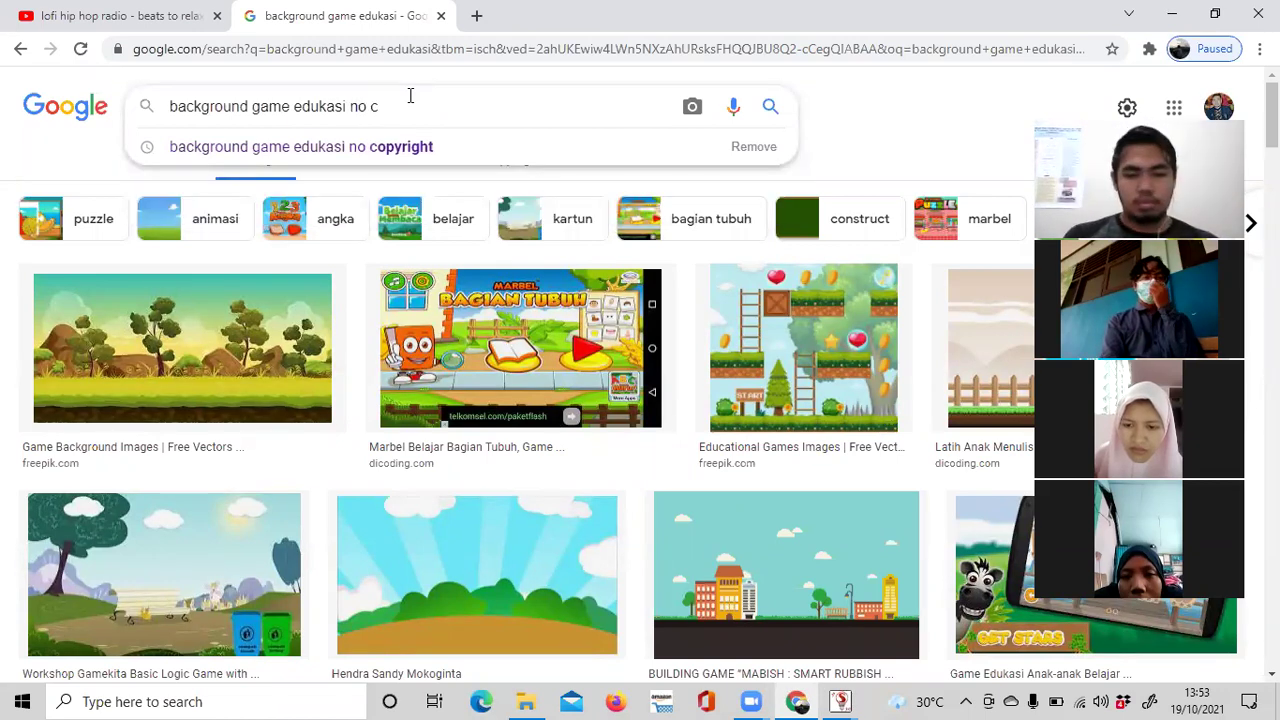
pyautogui.write('opyri')
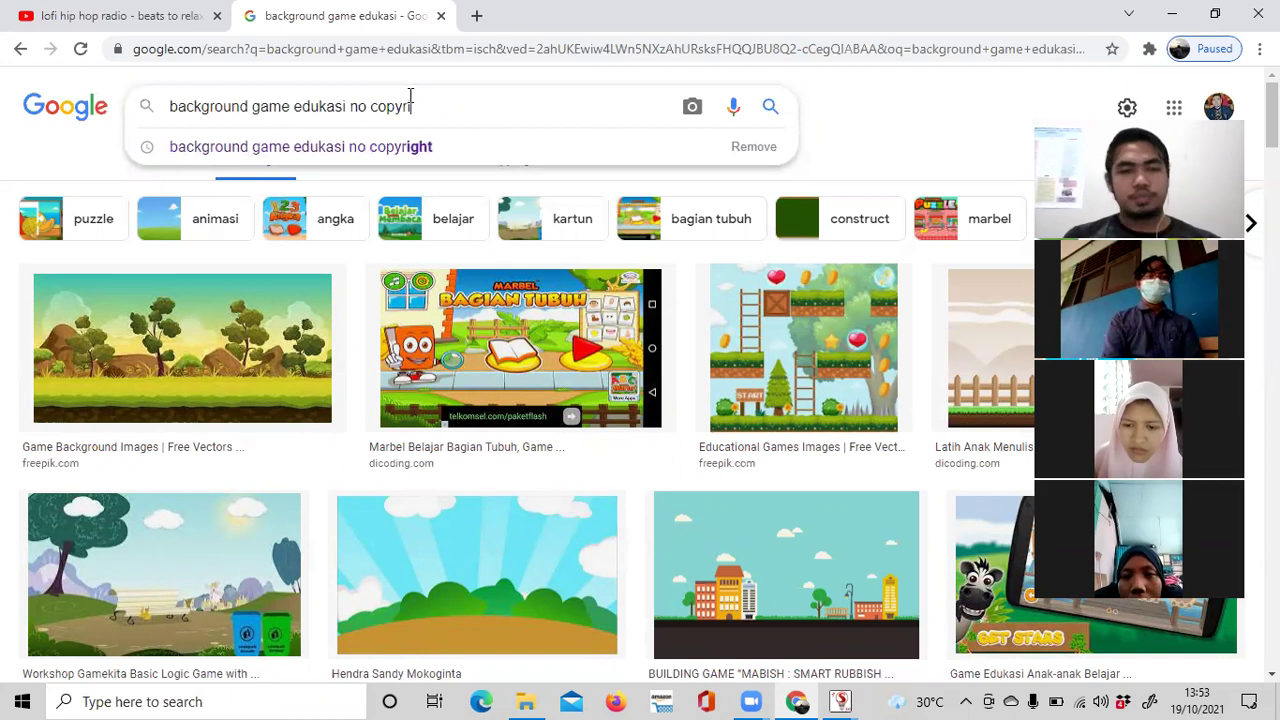
pyautogui.write('ght')
pyautogui.press('Return')
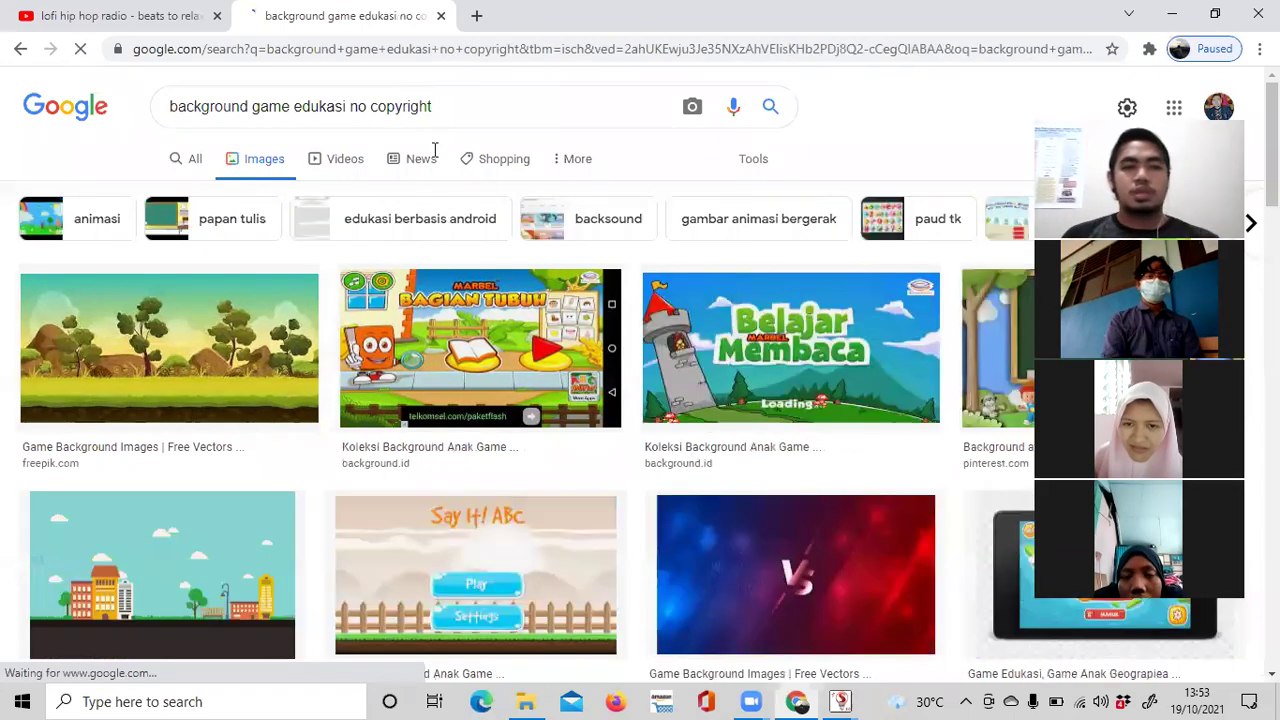
# Preview the cartoon image of a rainbow beside a house with a white fence, and look through its related images.
pyautogui.scroll(-1, 690, 413)
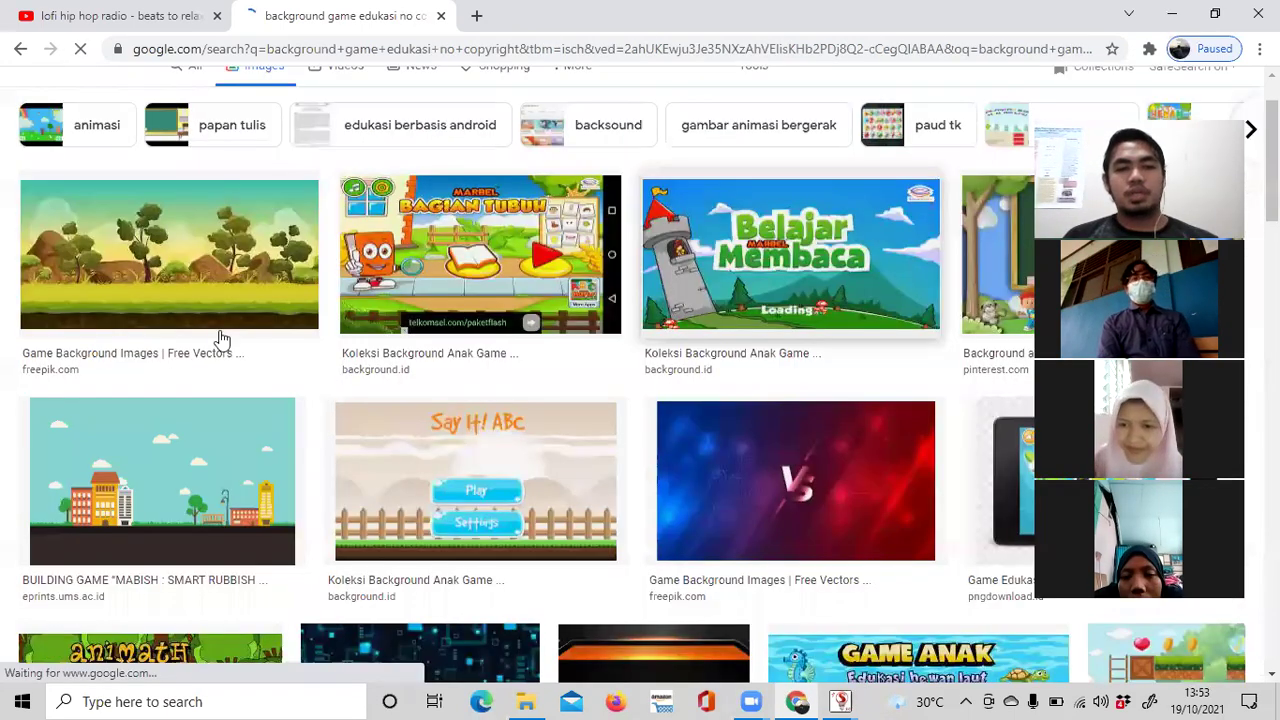
pyautogui.scroll(-7, 717, 371)
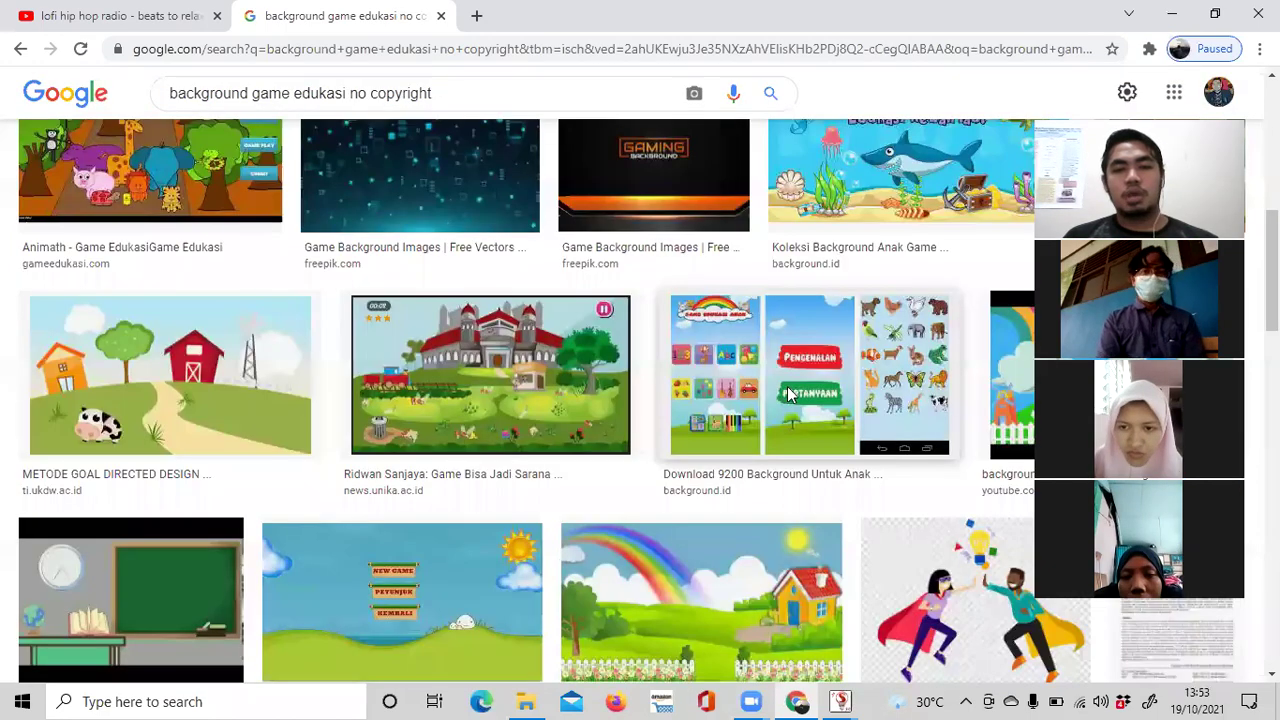
pyautogui.scroll(-2, 789, 395)
pyautogui.click(711, 418)
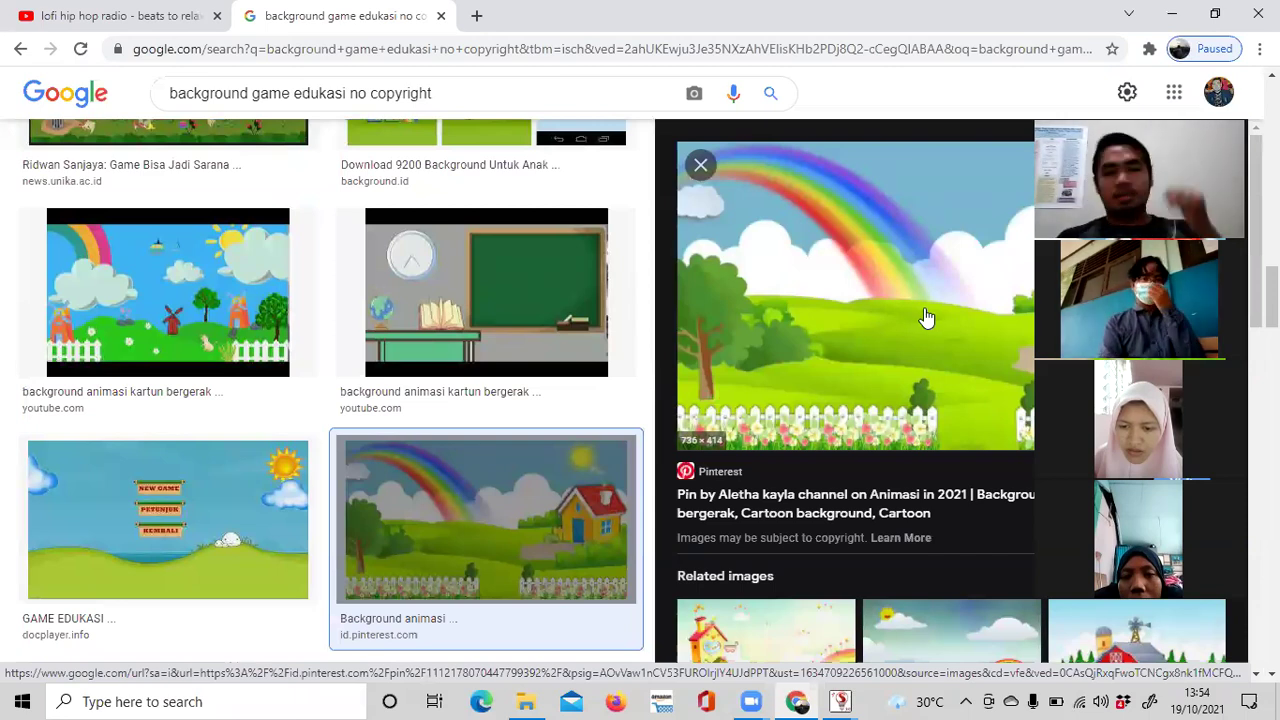
pyautogui.scroll(-1, 930, 335)
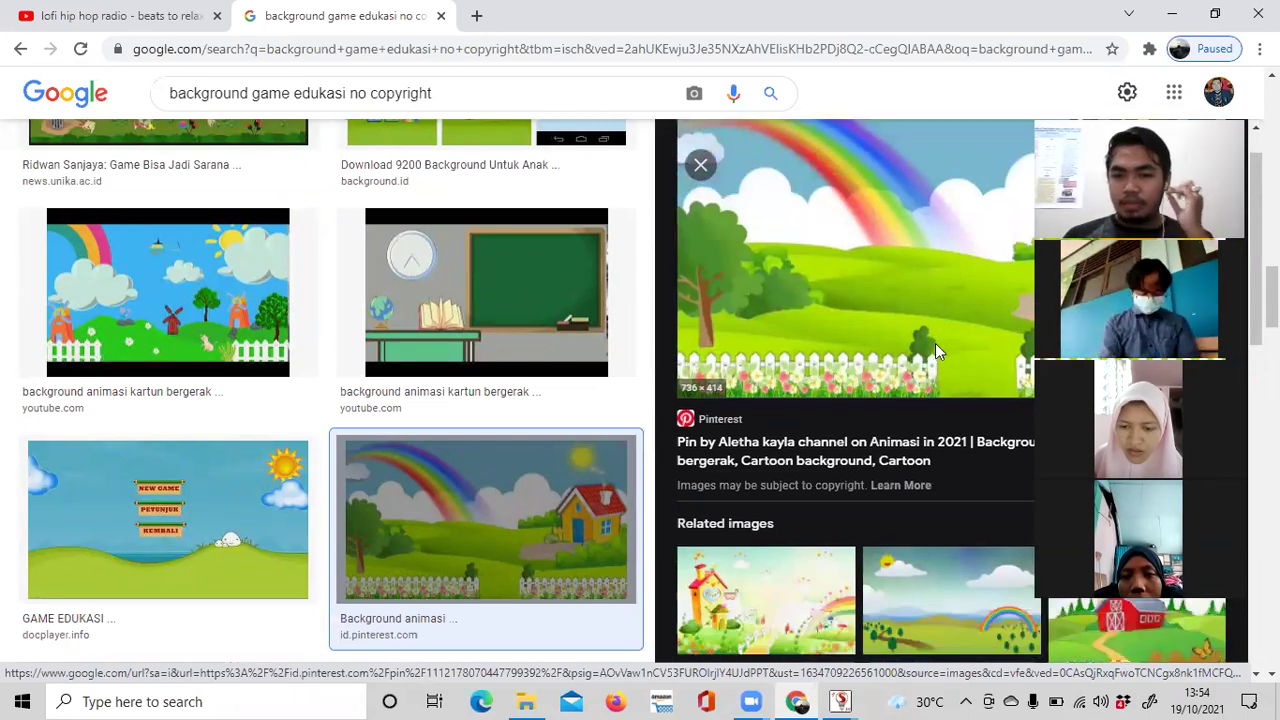
pyautogui.scroll(-2, 936, 350)
pyautogui.scroll(-1, 937, 357)
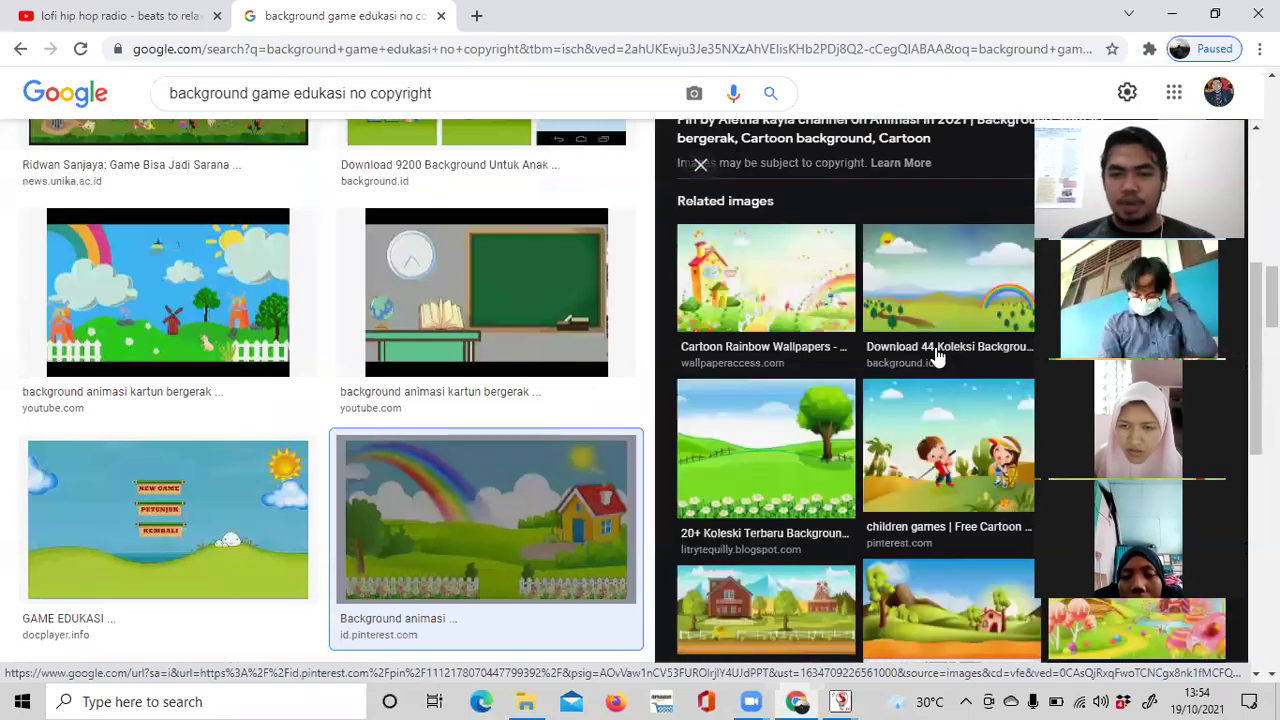
pyautogui.scroll(-2, 937, 357)
pyautogui.scroll(4, 936, 354)
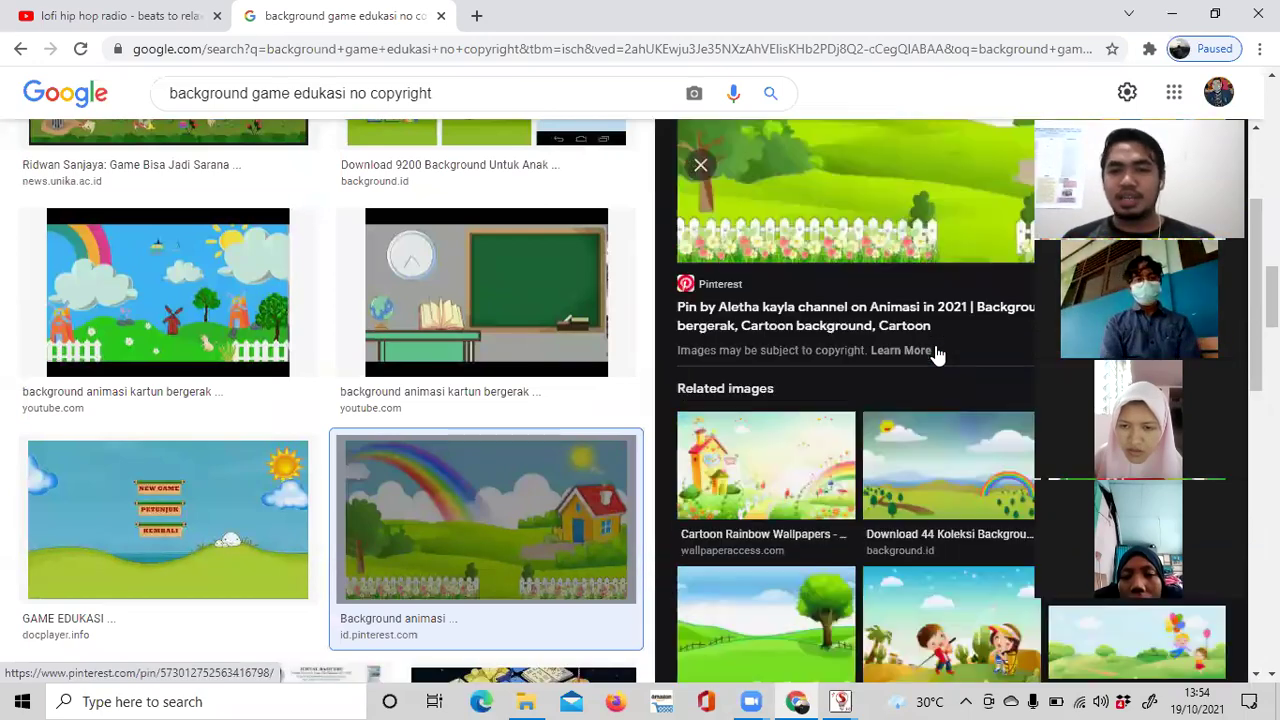
pyautogui.scroll(2, 840, 232)
# Open the rainbow image's Pinterest page in a new tab, look through the site, and return to the image results.
pyautogui.rightClick(840, 228)
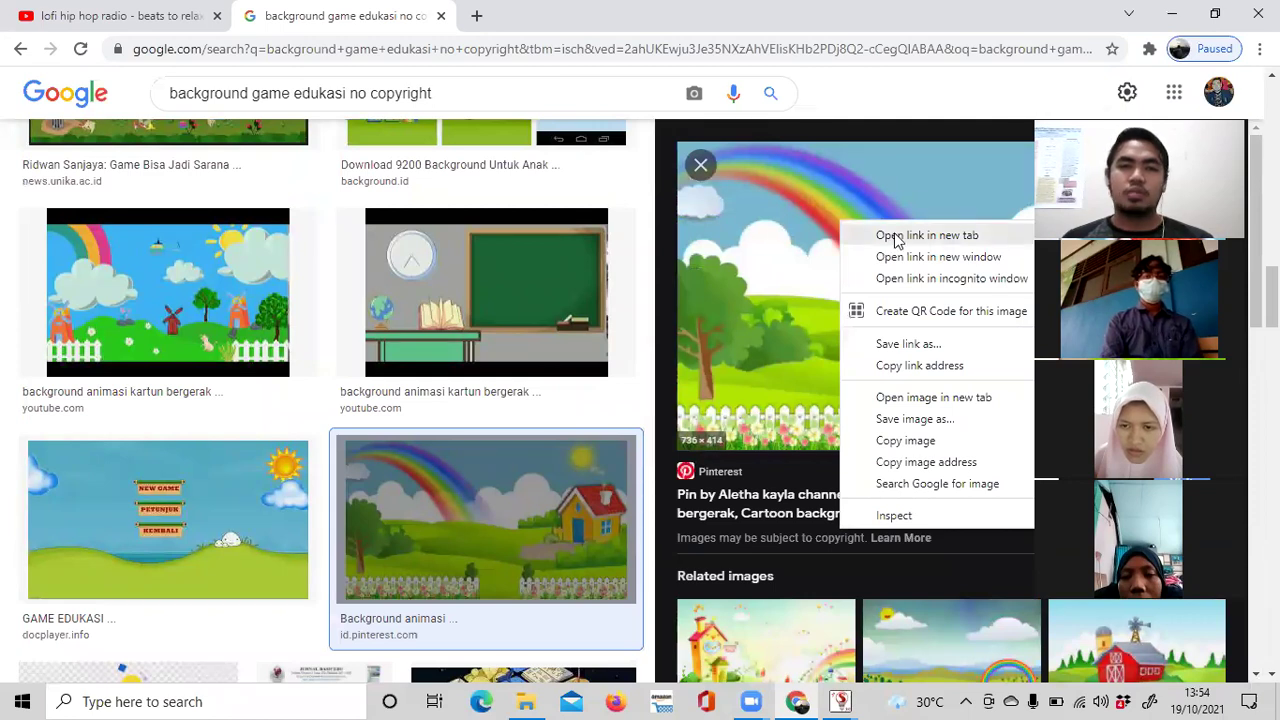
pyautogui.click(897, 236)
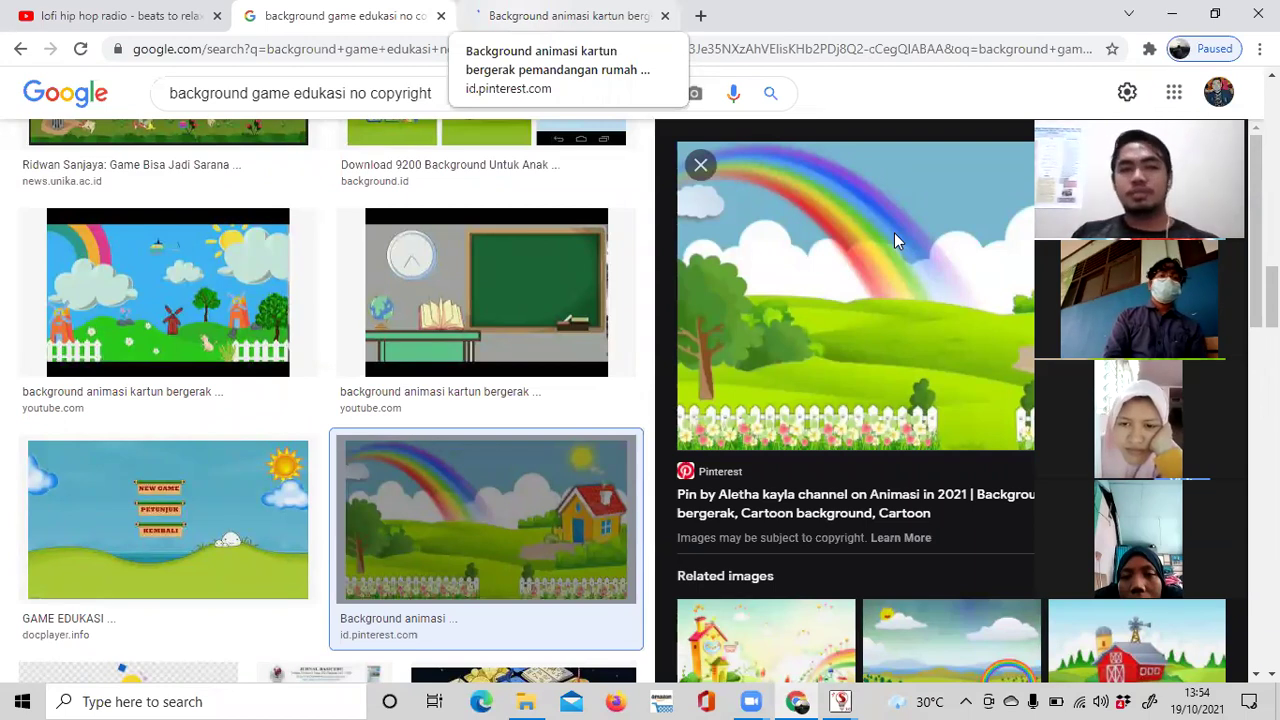
pyautogui.hotkey('ctrl', 'Tab')
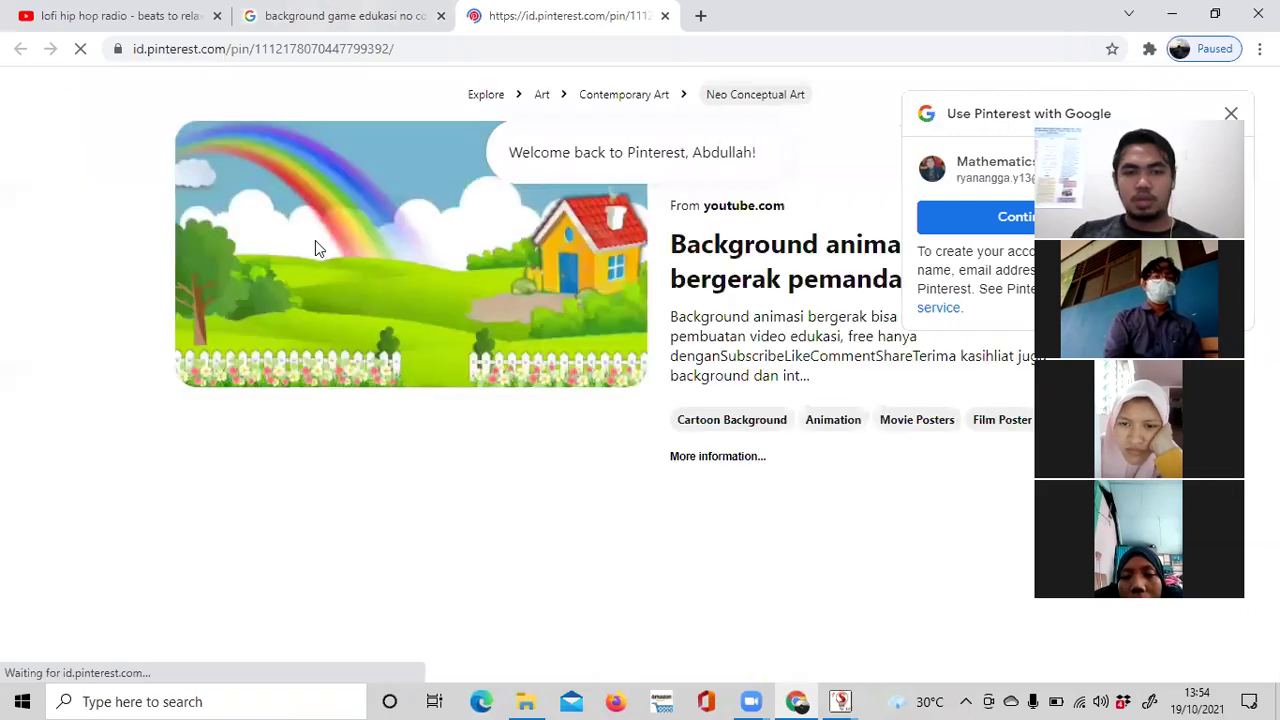
pyautogui.rightClick(315, 243)
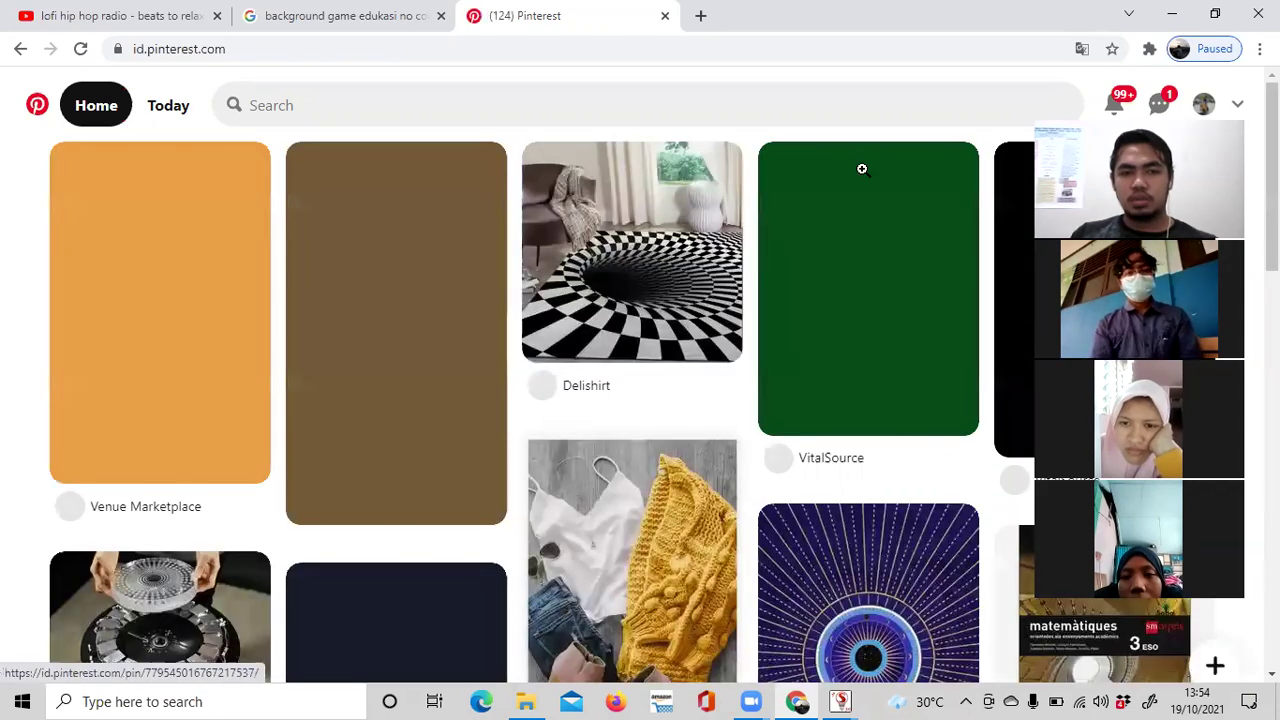
pyautogui.scroll(-2, 890, 180)
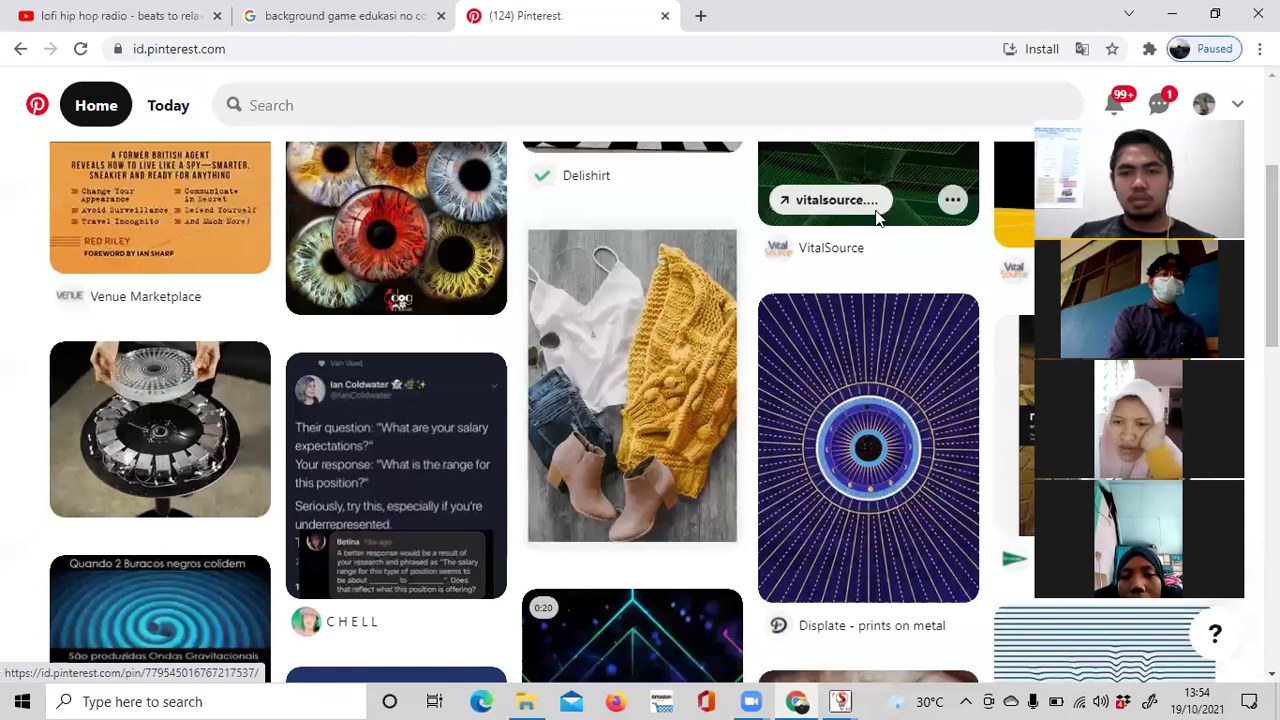
pyautogui.scroll(3, 897, 223)
pyautogui.scroll(-12, 897, 223)
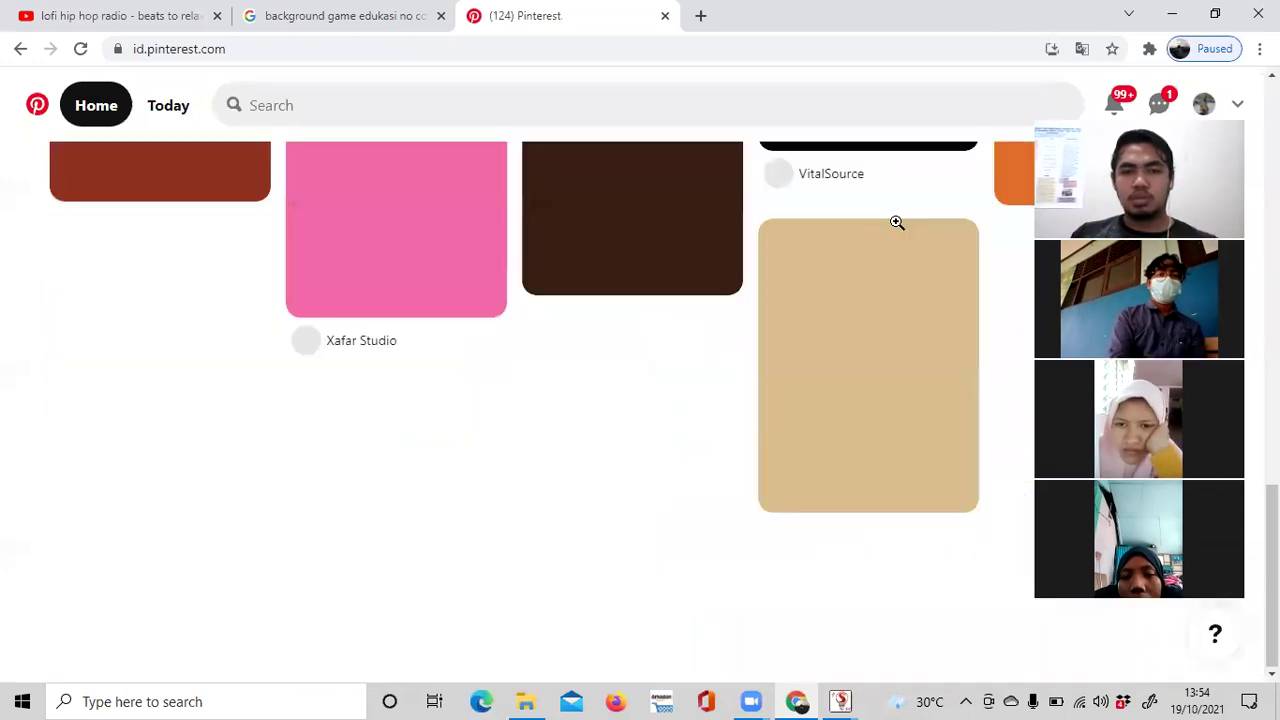
pyautogui.click(801, 190)
pyautogui.hotkey('ctrl', 'shift', 'Tab')
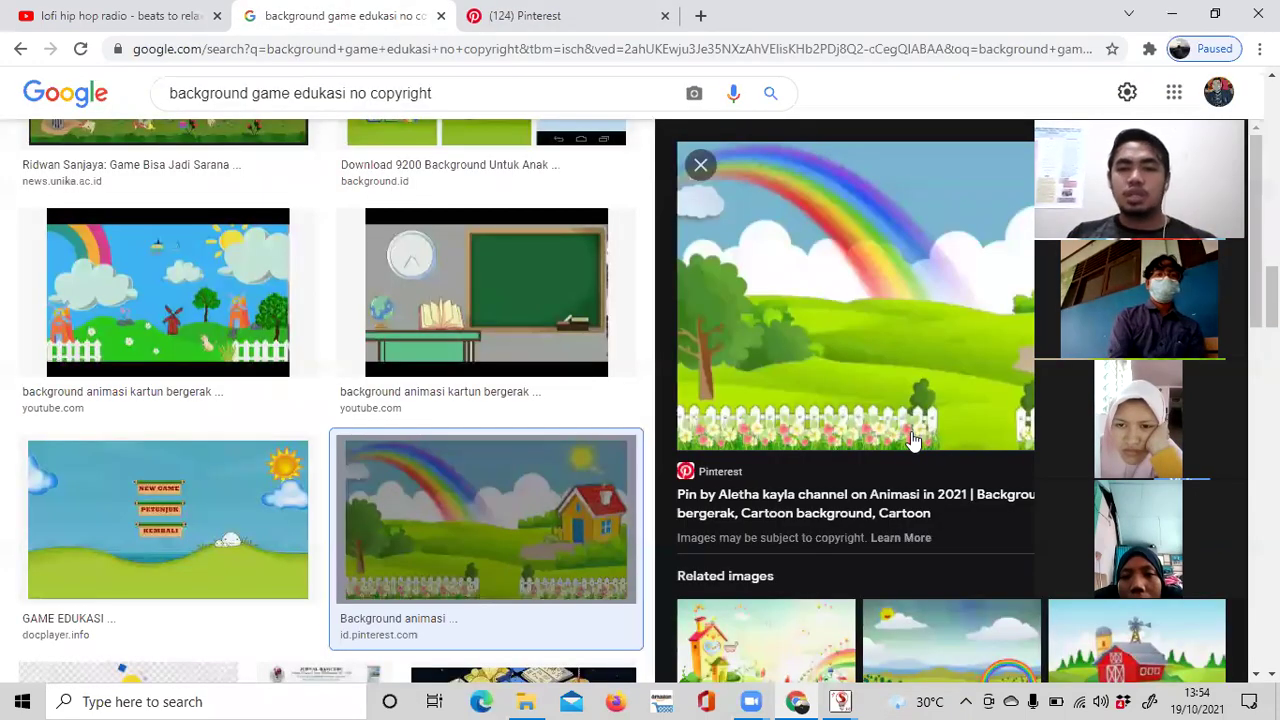
# Preview the related background.id image of green hills with a smiling sun, and open that image in a new tab.
pyautogui.scroll(-1, 910, 440)
pyautogui.click(958, 476)
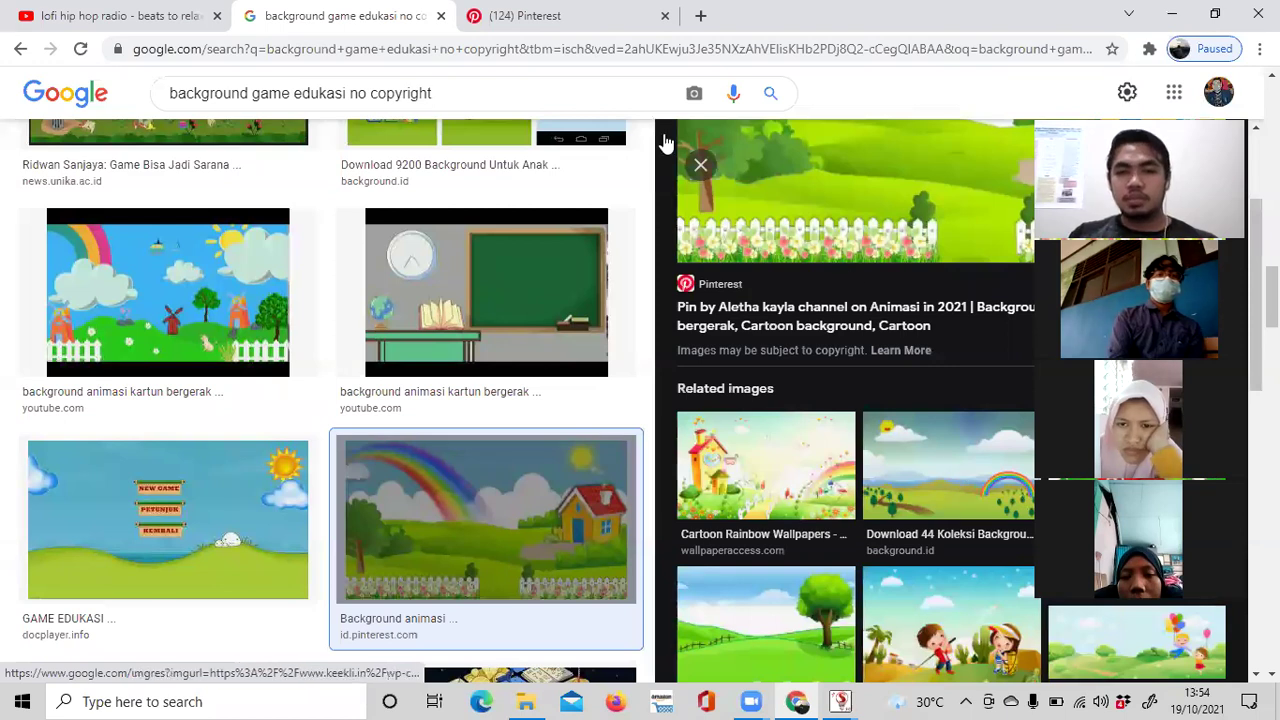
pyautogui.rightClick(853, 287)
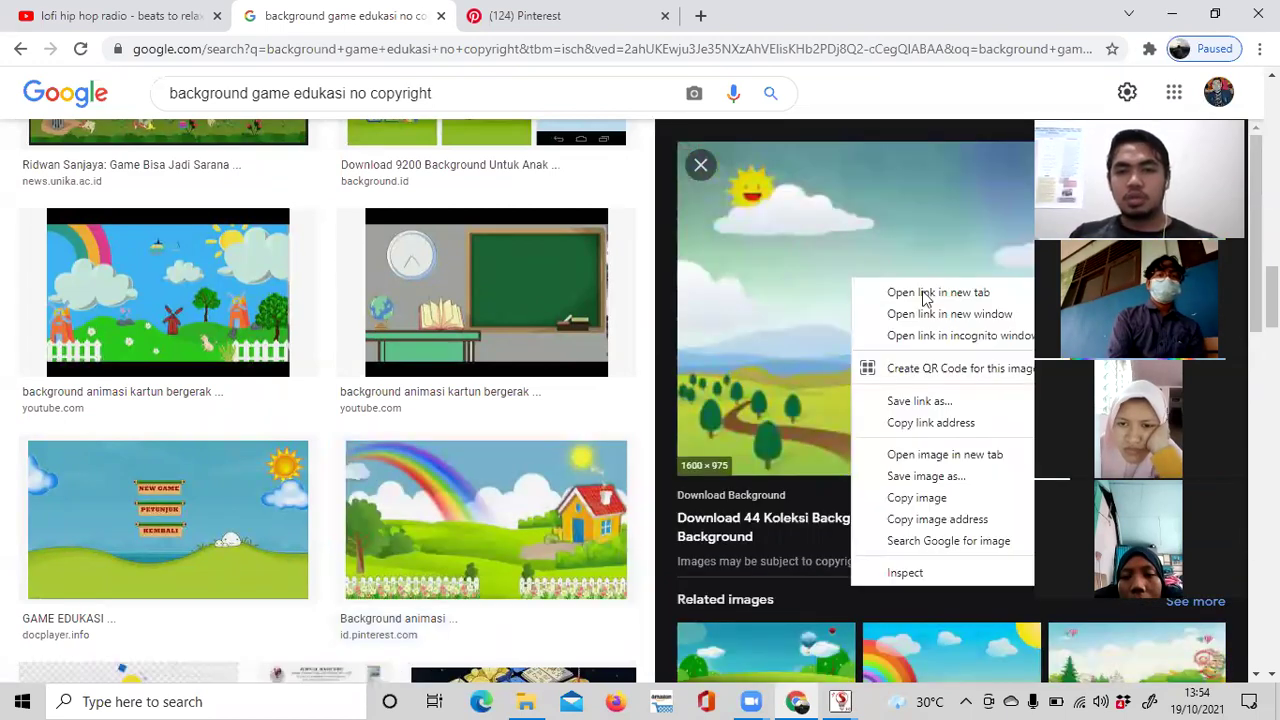
pyautogui.click(967, 457)
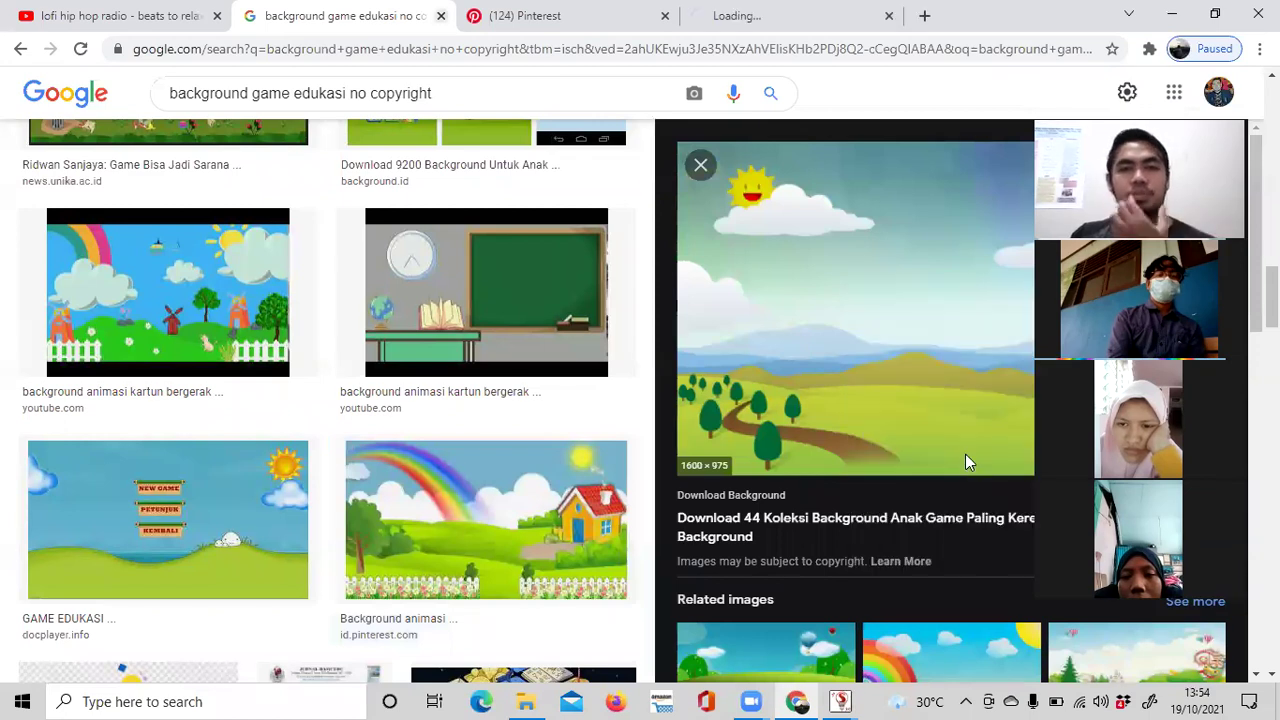
# Close the YouTube music tab and the Pinterest tab.
pyautogui.click(560, 36)
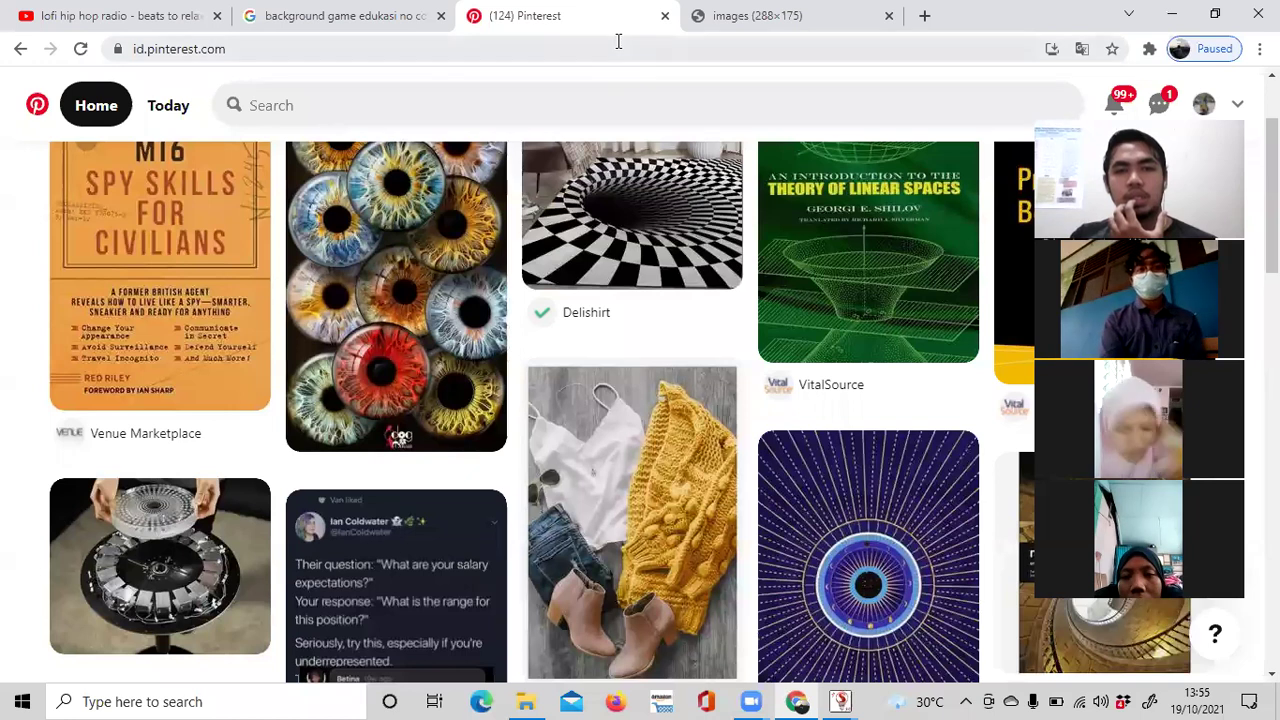
pyautogui.click(216, 16)
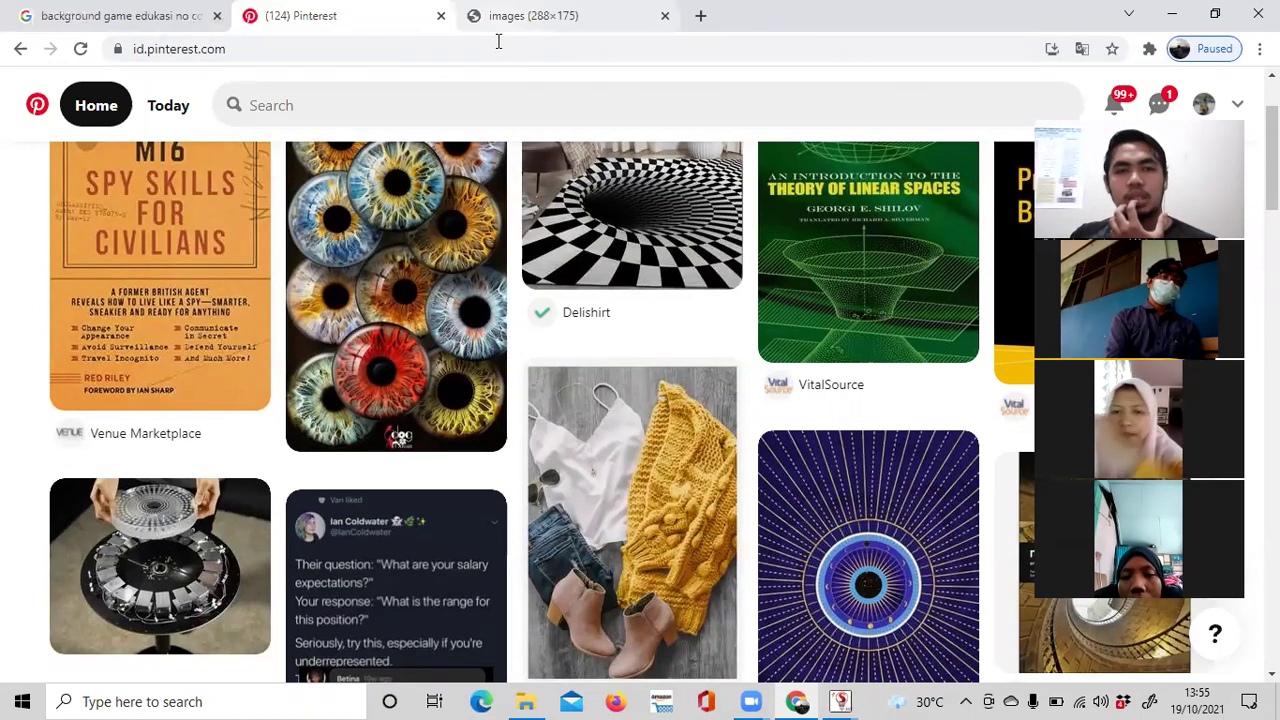
pyautogui.hotkey('ctrl', 'w')
# Save the opened hills-and-rainbow image to the Downloads folder as a JPEG named "backgroud".
pyautogui.rightClick(630, 364)
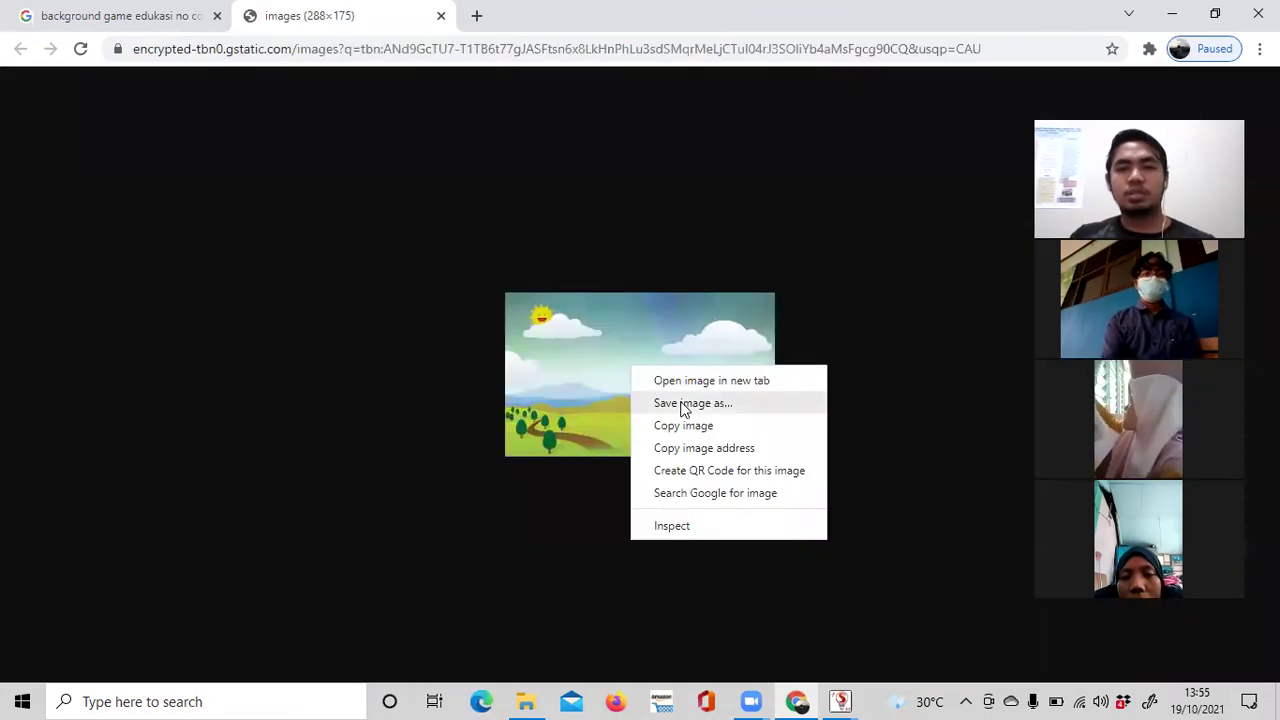
pyautogui.click(683, 404)
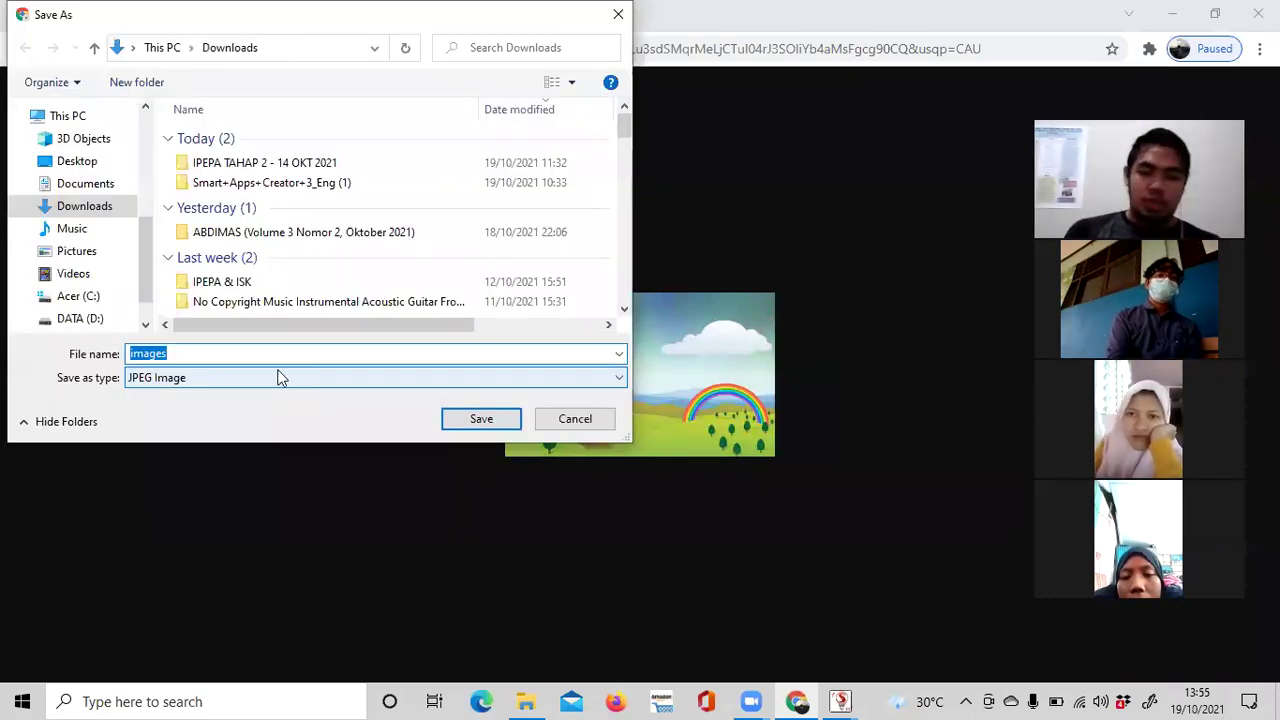
pyautogui.write('backgrou')
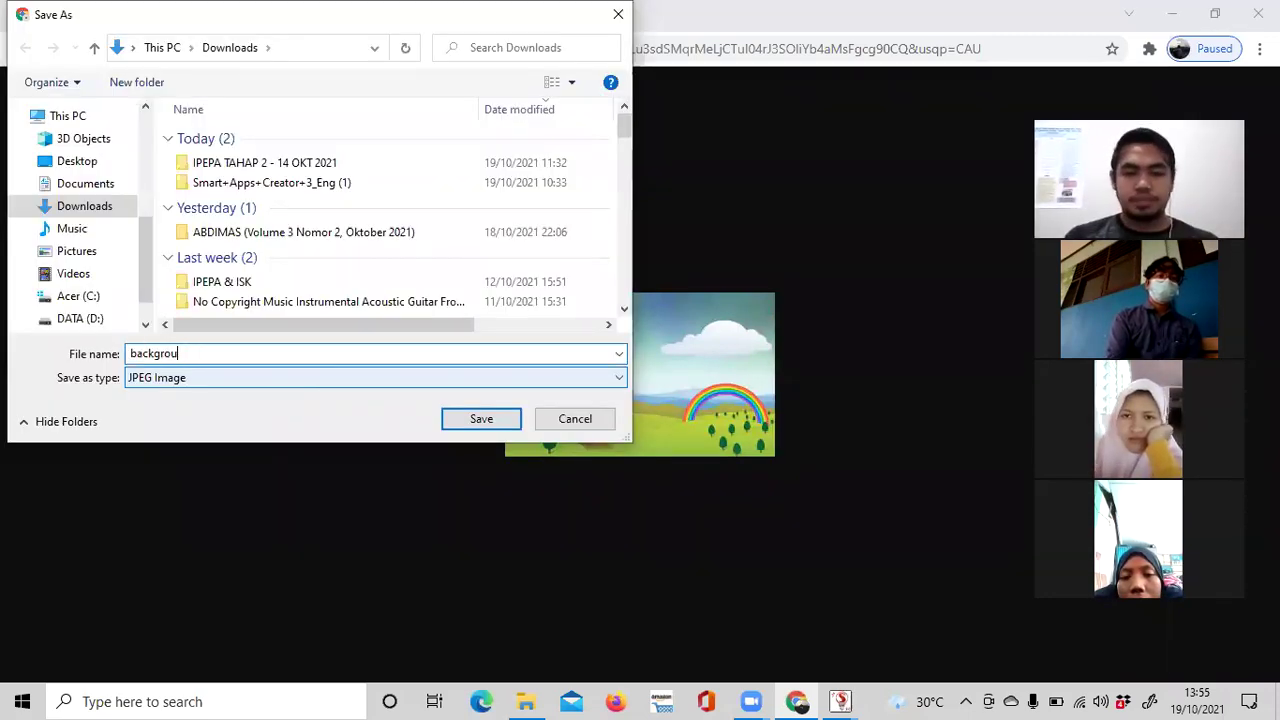
pyautogui.write('d')
pyautogui.press('Return')
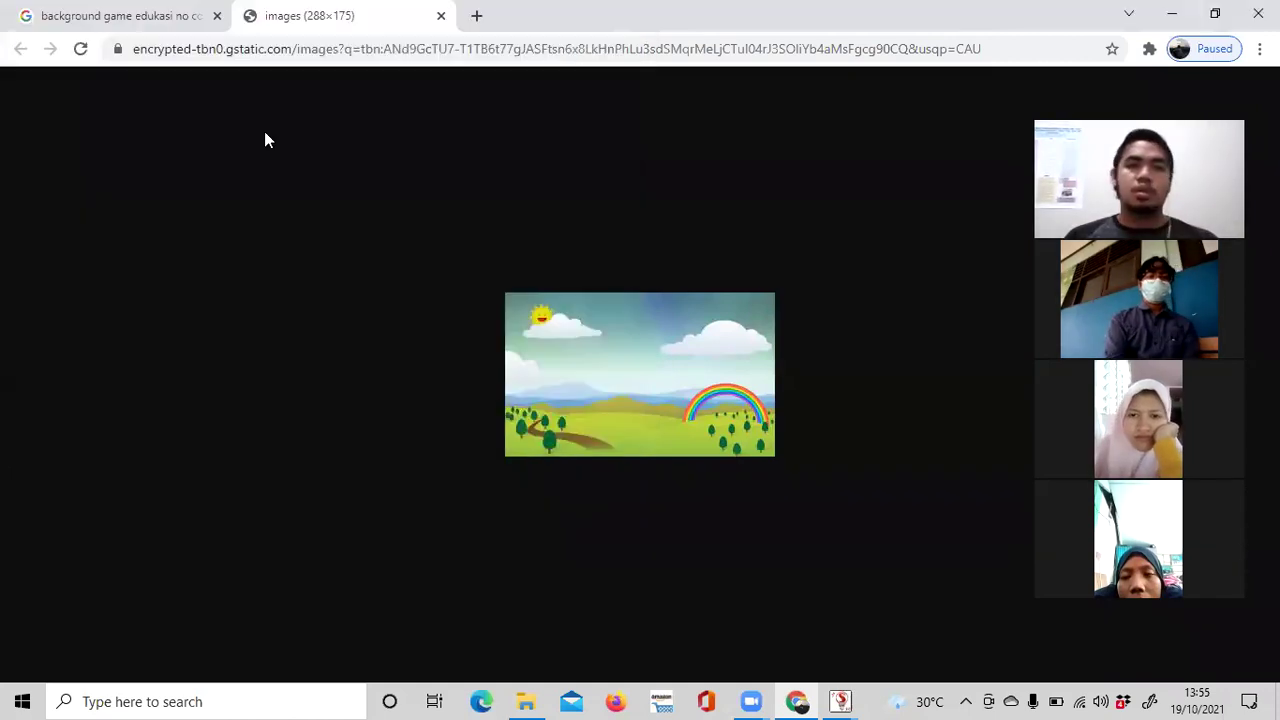
# Return to the image search and examine the related images, related searches and main results for other game backgrounds.
pyautogui.click(128, 16)
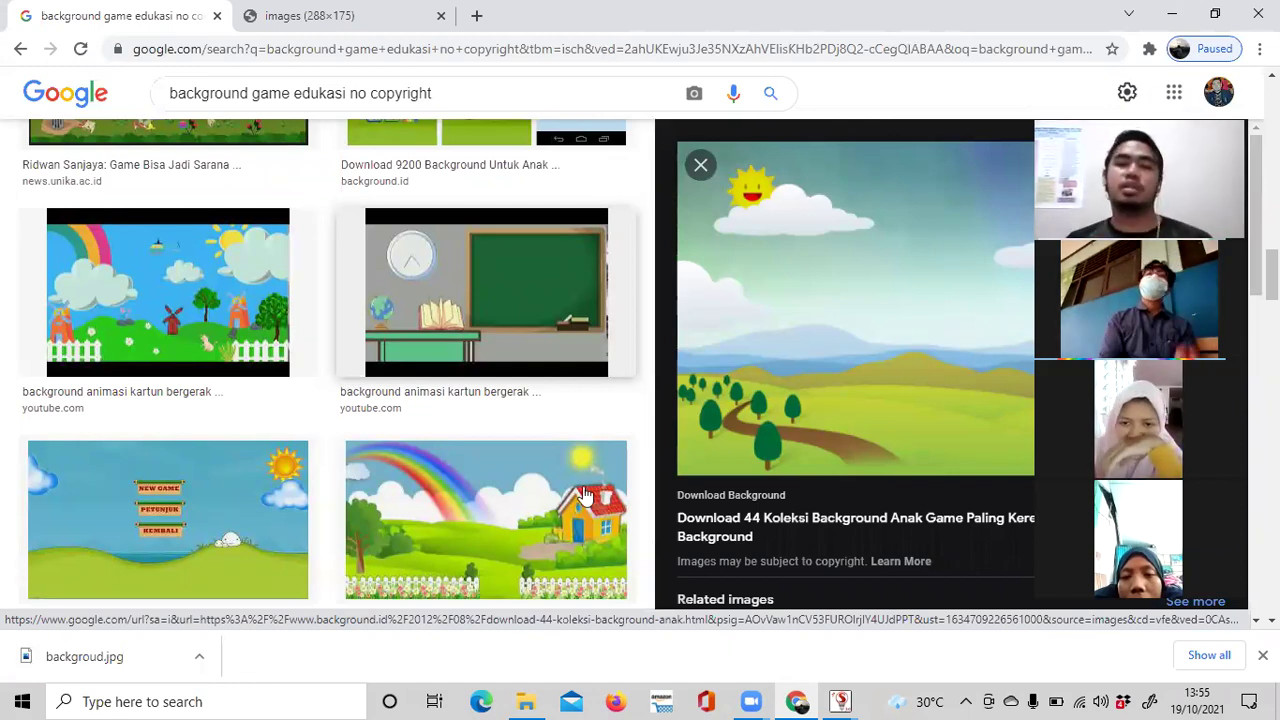
pyautogui.scroll(-3, 840, 417)
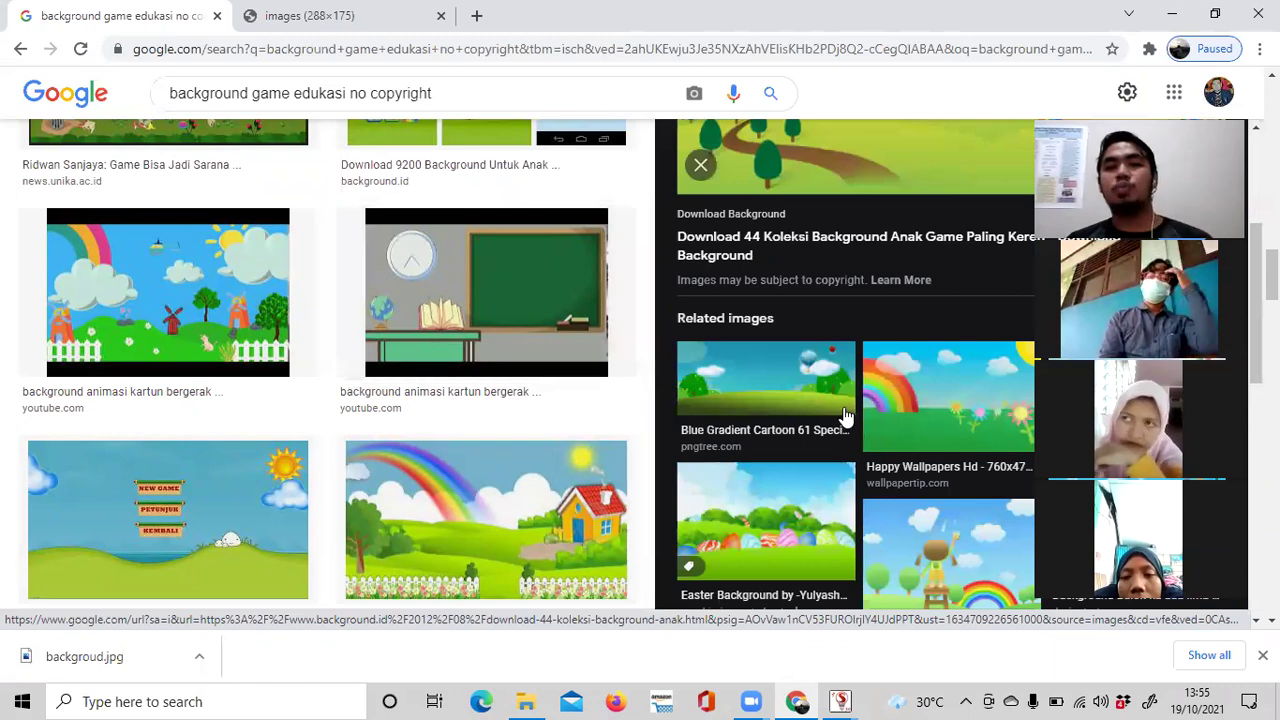
pyautogui.scroll(-1, 845, 418)
pyautogui.scroll(-2, 845, 417)
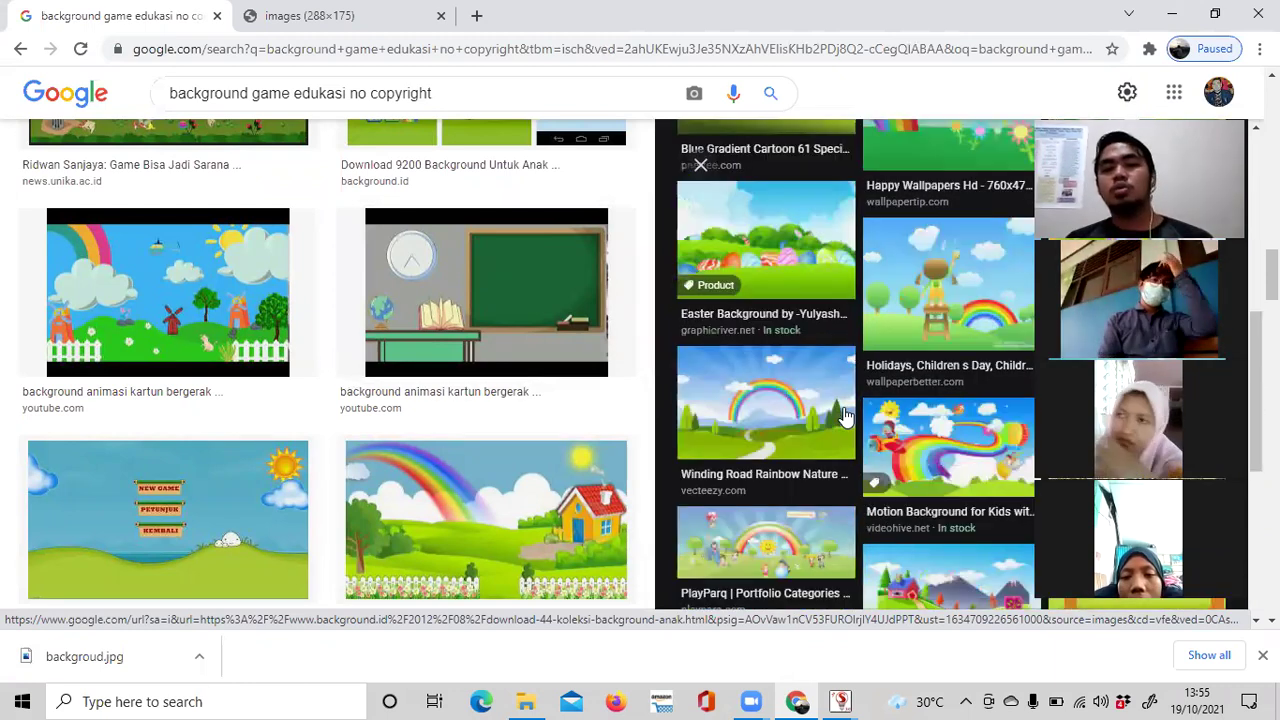
pyautogui.scroll(-2, 845, 417)
pyautogui.scroll(-3, 848, 420)
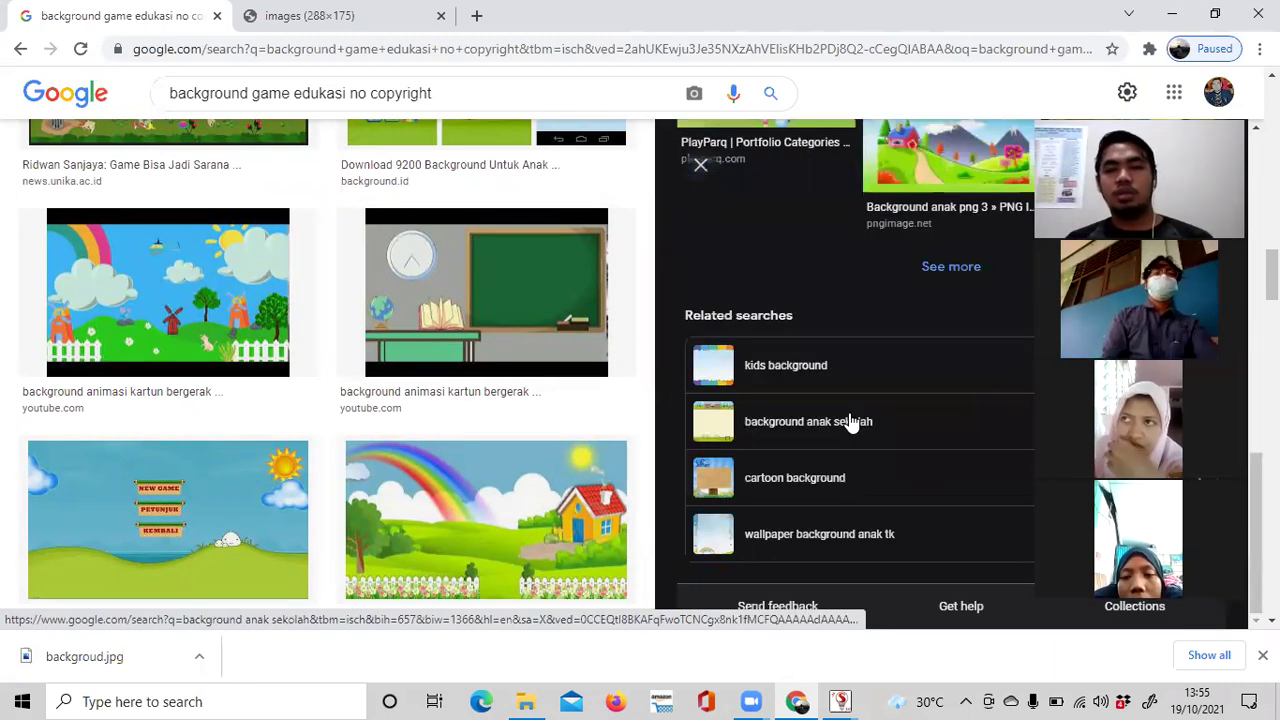
pyautogui.scroll(4, 848, 421)
pyautogui.scroll(3, 849, 420)
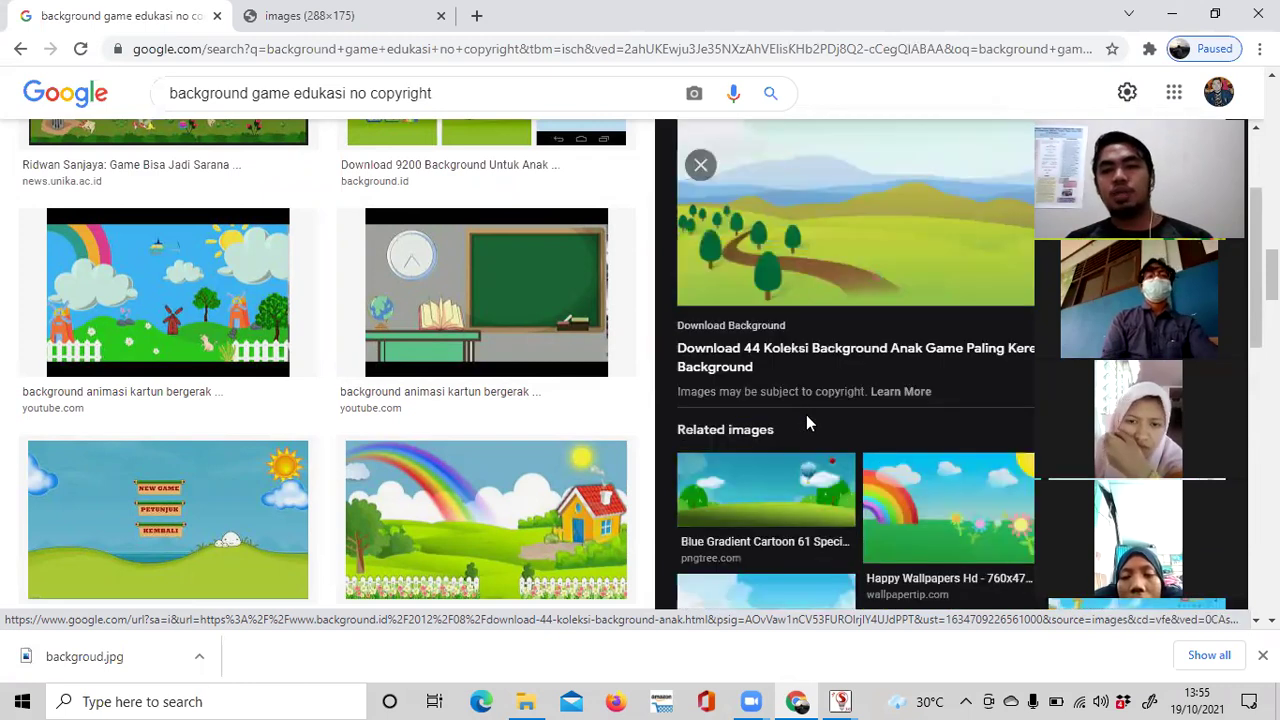
pyautogui.scroll(2, 808, 424)
pyautogui.scroll(-3, 808, 422)
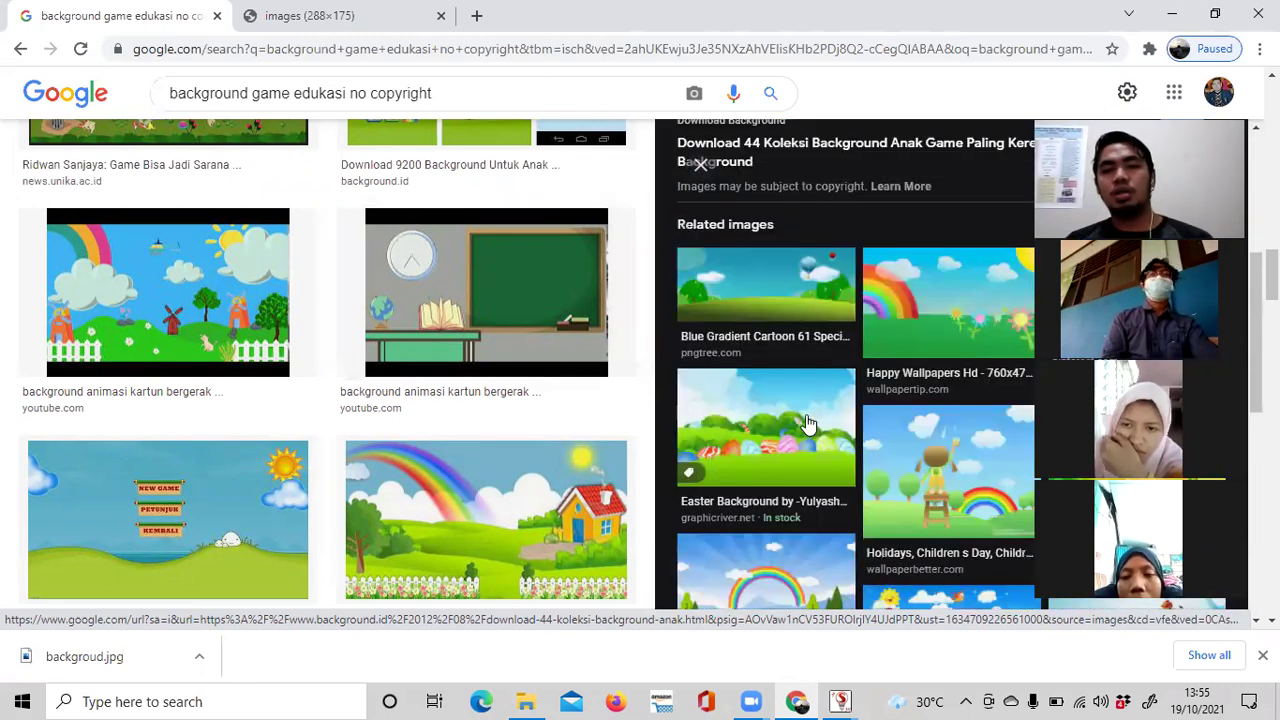
pyautogui.scroll(-2, 808, 424)
pyautogui.scroll(-5, 812, 432)
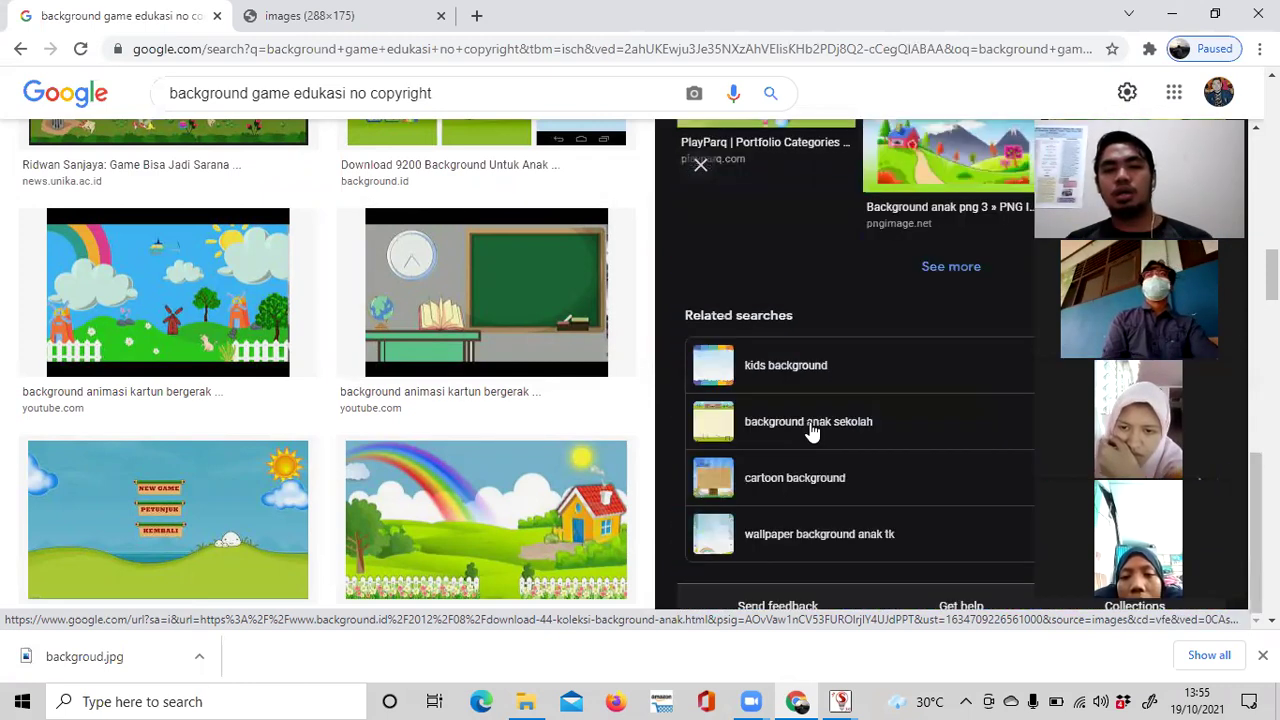
pyautogui.scroll(-5, 509, 431)
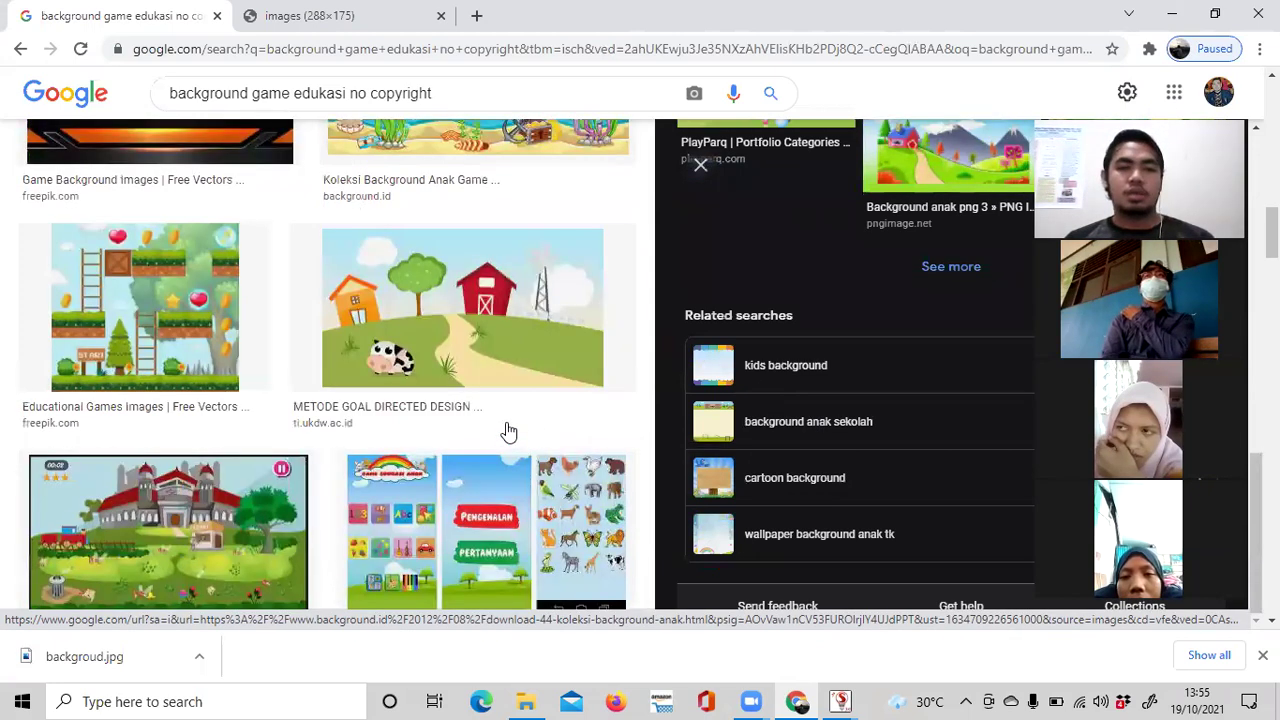
pyautogui.scroll(4, 509, 431)
pyautogui.scroll(-4, 509, 431)
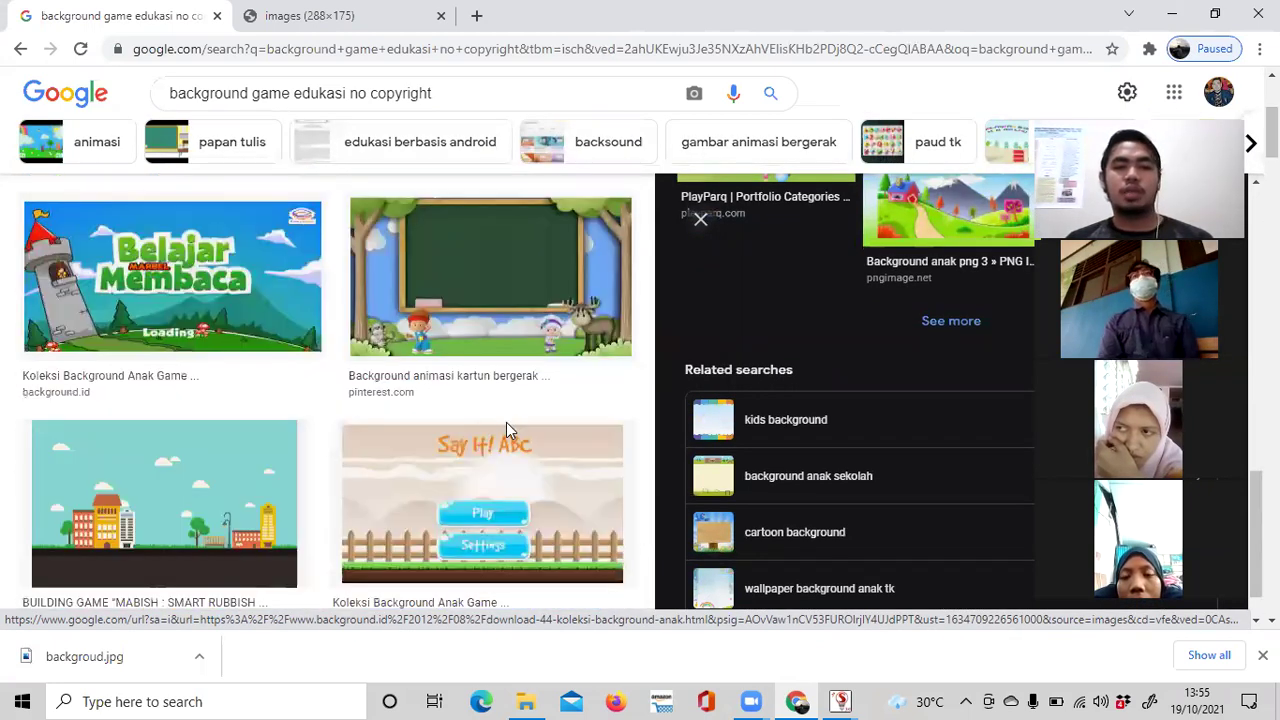
# Open the Pngtree green Fun Games background with three stars in a new tab and close the hills-and-rainbow image tab.
pyautogui.scroll(-3, 506, 430)
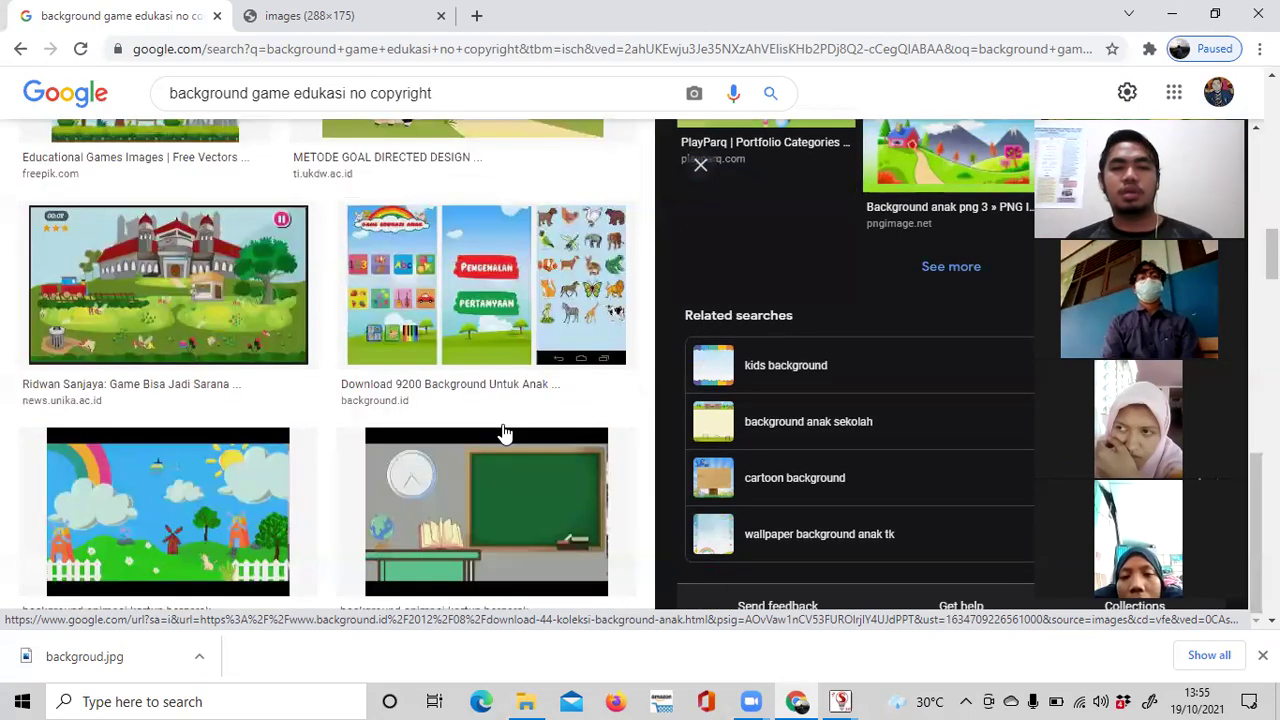
pyautogui.scroll(-4, 506, 432)
pyautogui.scroll(-3, 503, 434)
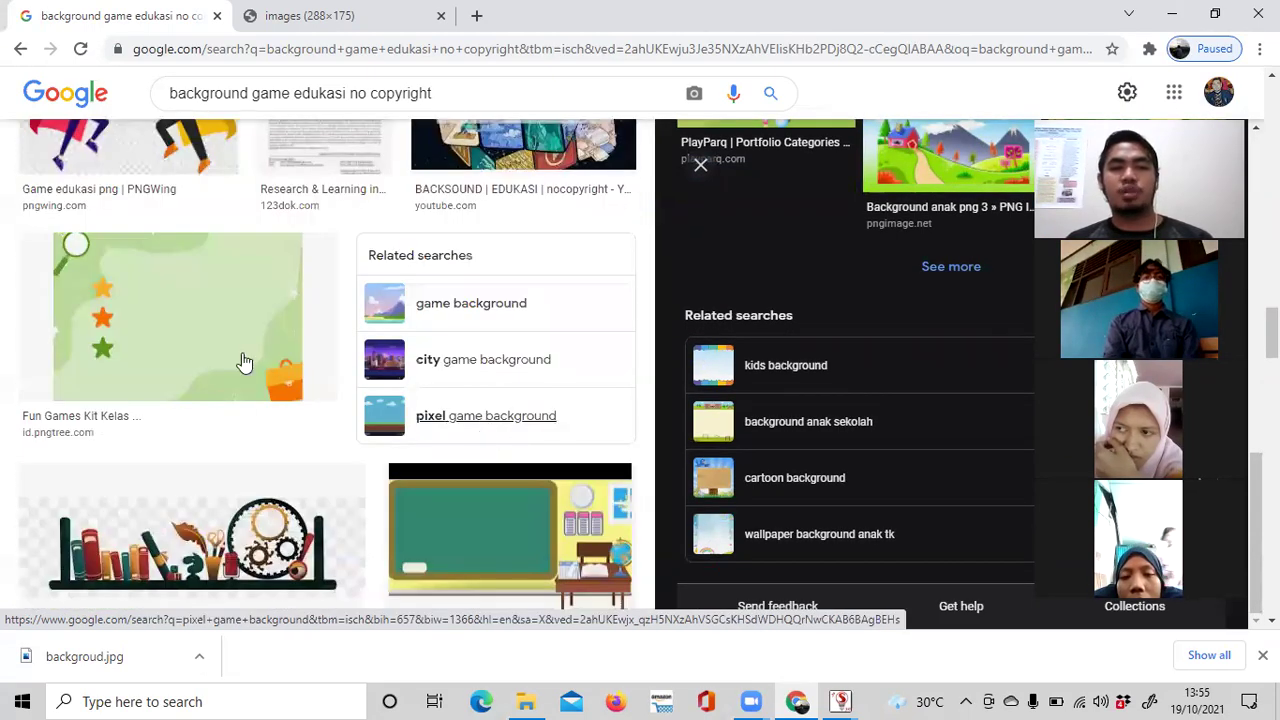
pyautogui.click(191, 349)
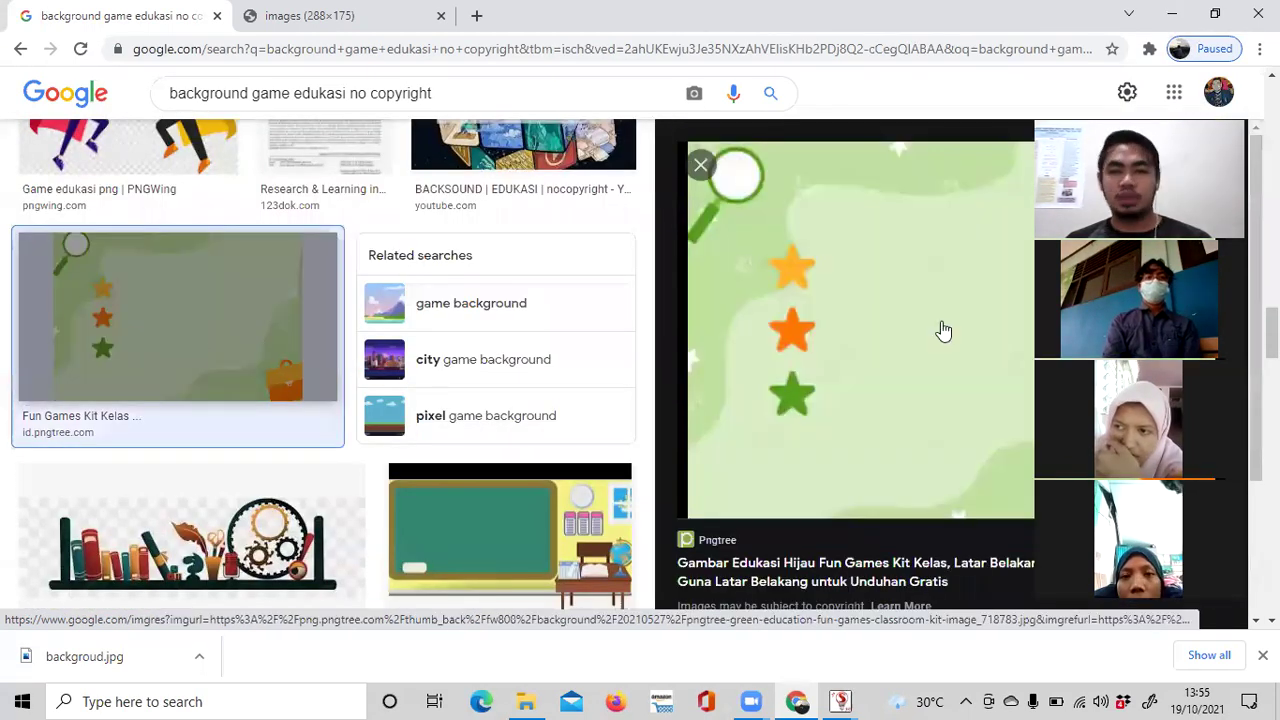
pyautogui.rightClick(874, 307)
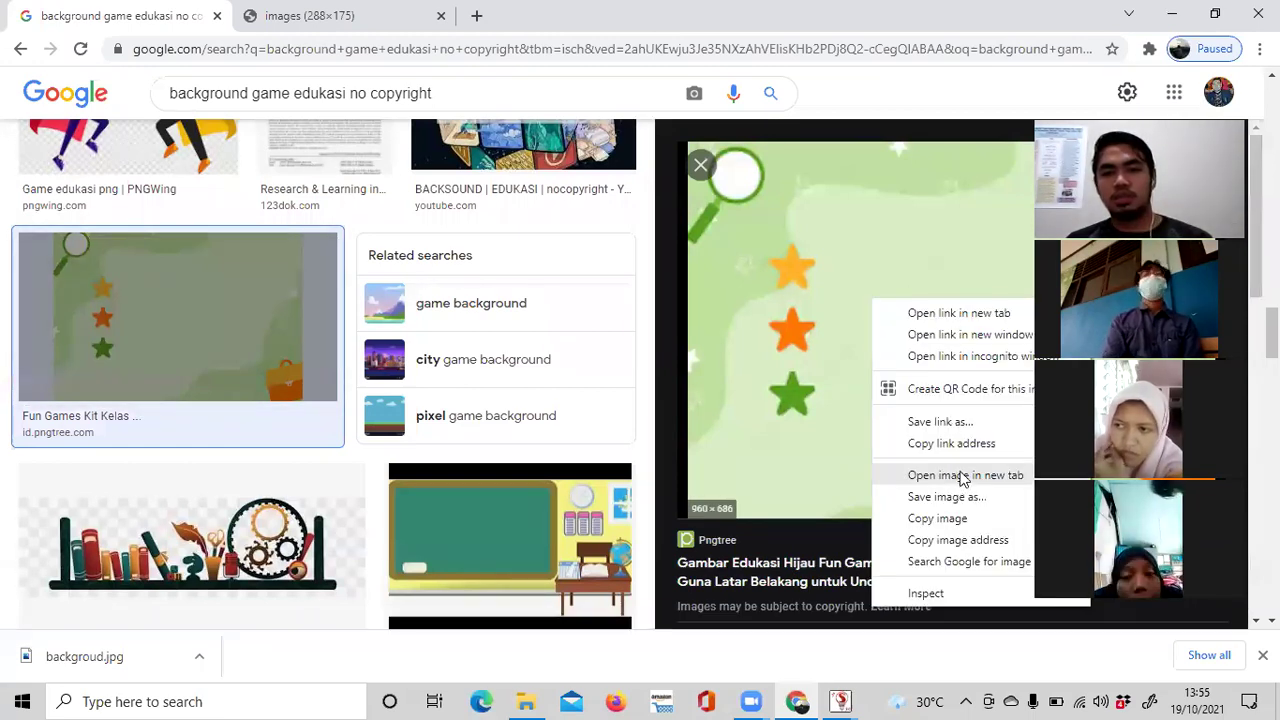
pyautogui.press('i')
pyautogui.hotkey('ctrl', 'Tab')
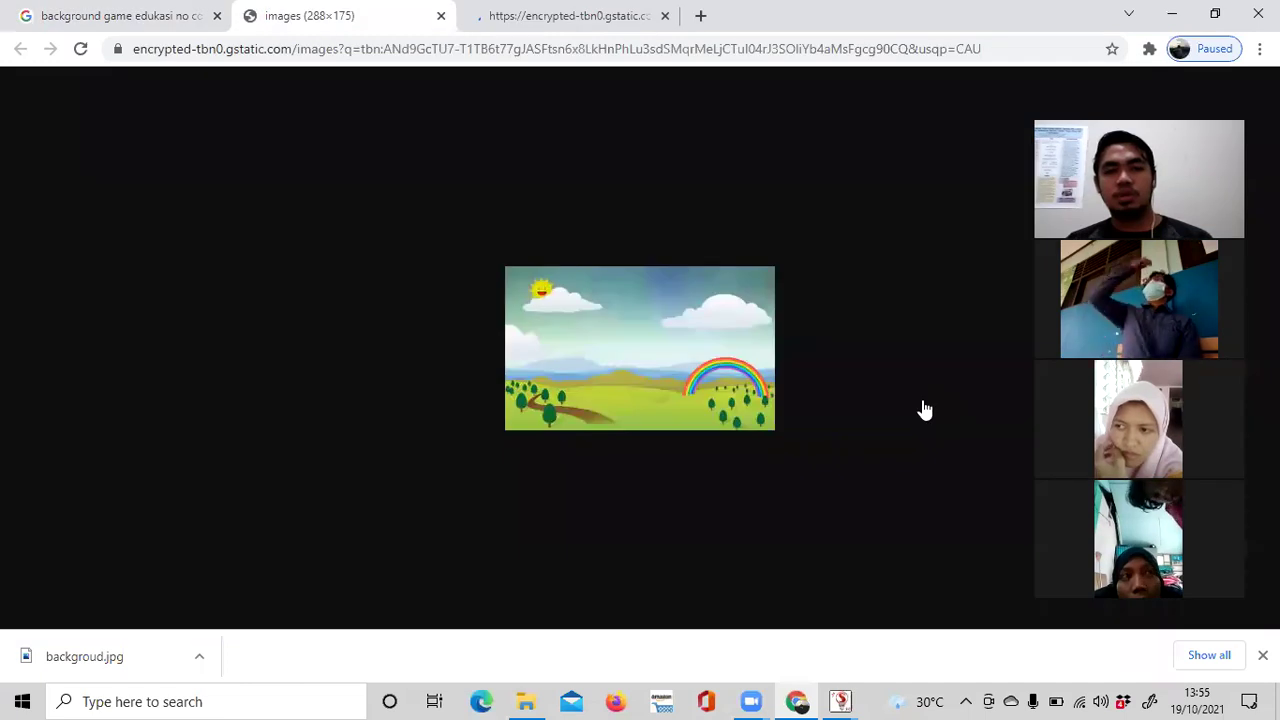
pyautogui.hotkey('ctrl', 'w')
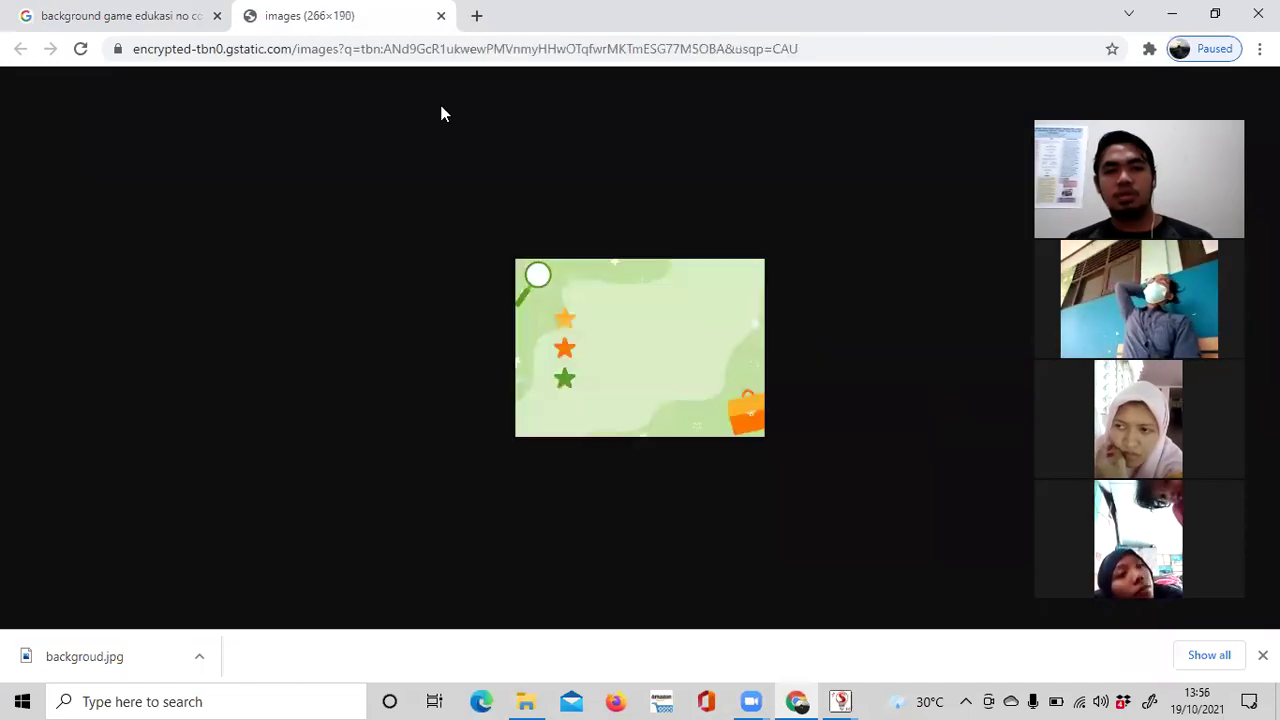
# Save the green three-star background to the Downloads folder as a JPEG named "menu dst".
pyautogui.rightClick(632, 330)
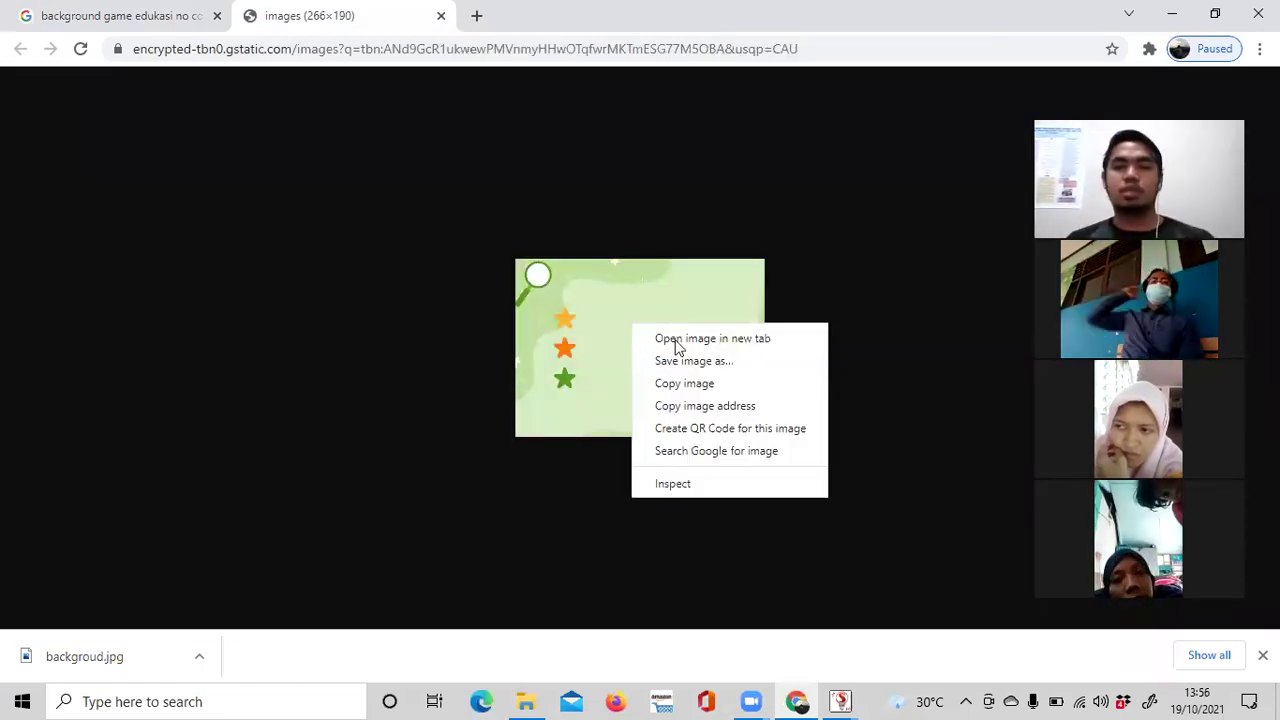
pyautogui.click(720, 362)
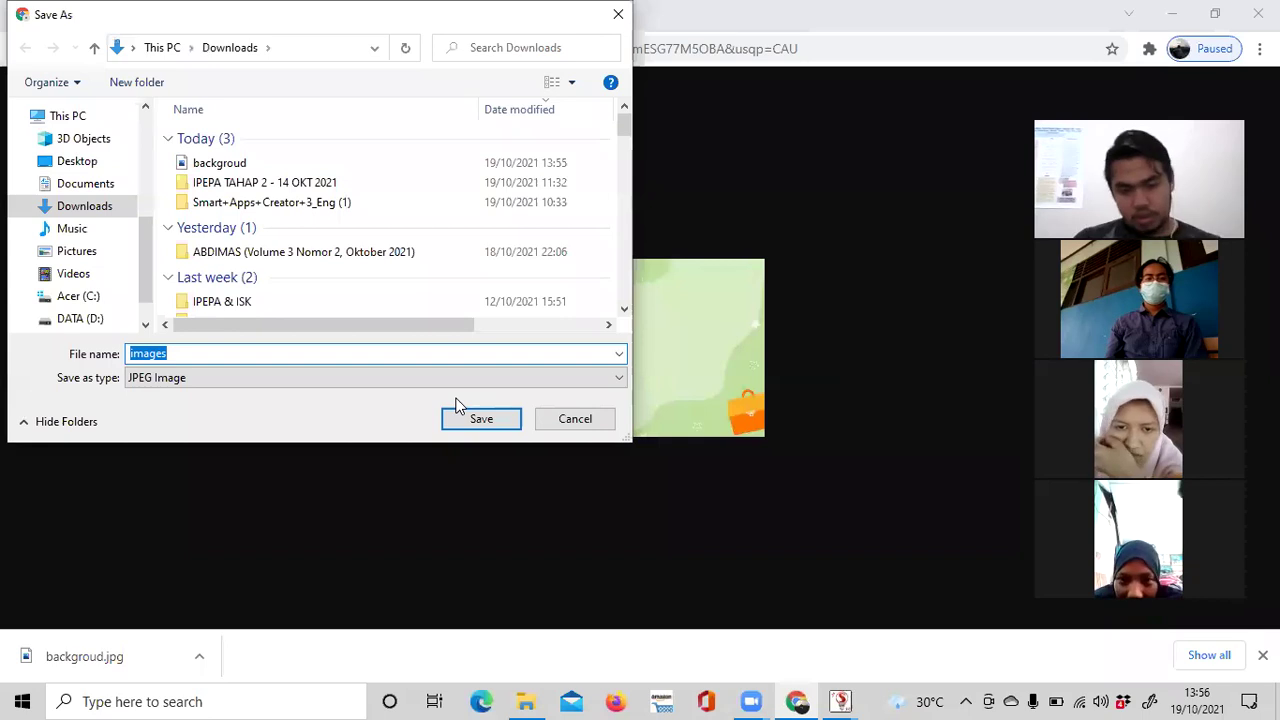
pyautogui.write('menu dst')
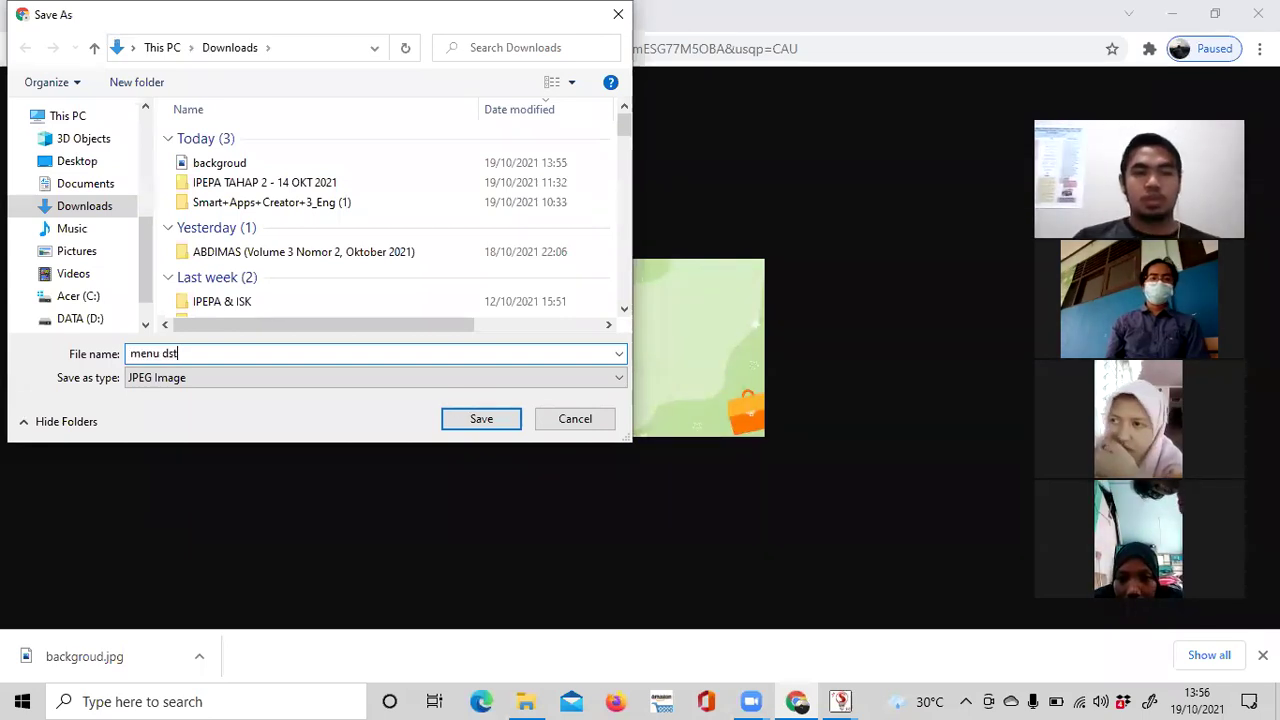
pyautogui.click(468, 414)
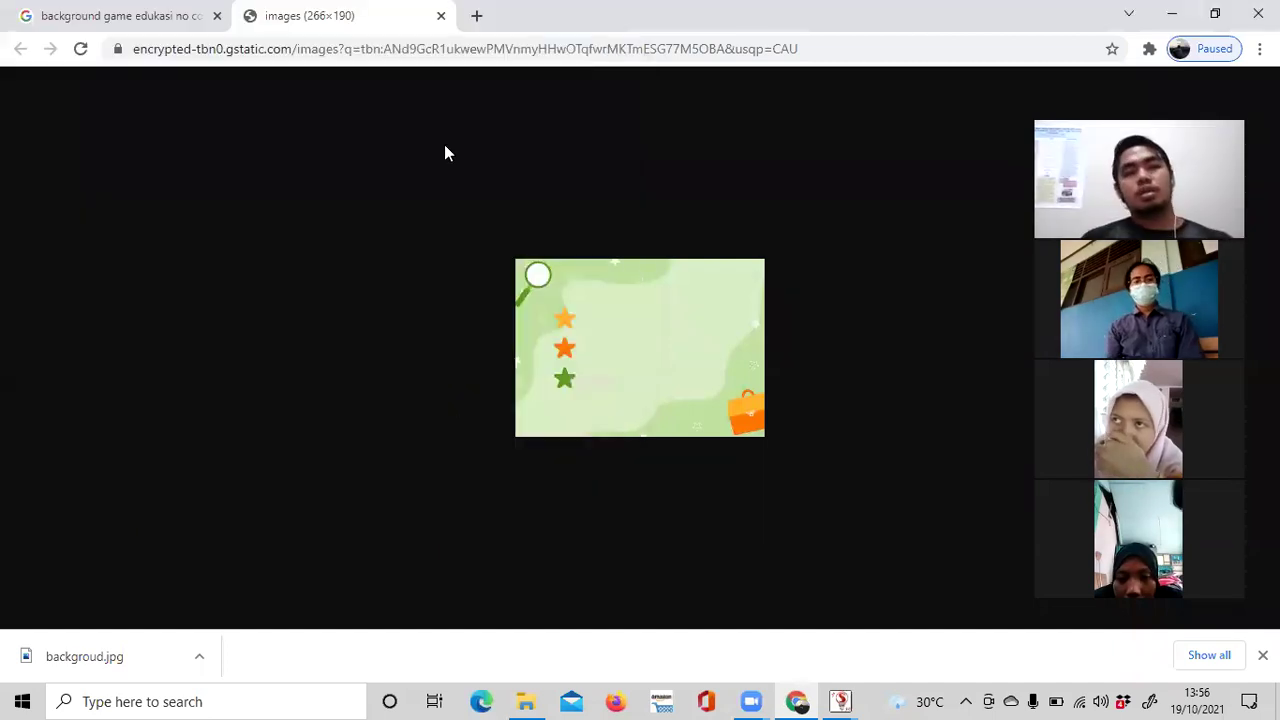
# Return to the image search, close the image preview, and search for "set button game edukasi".
pyautogui.click(157, 22)
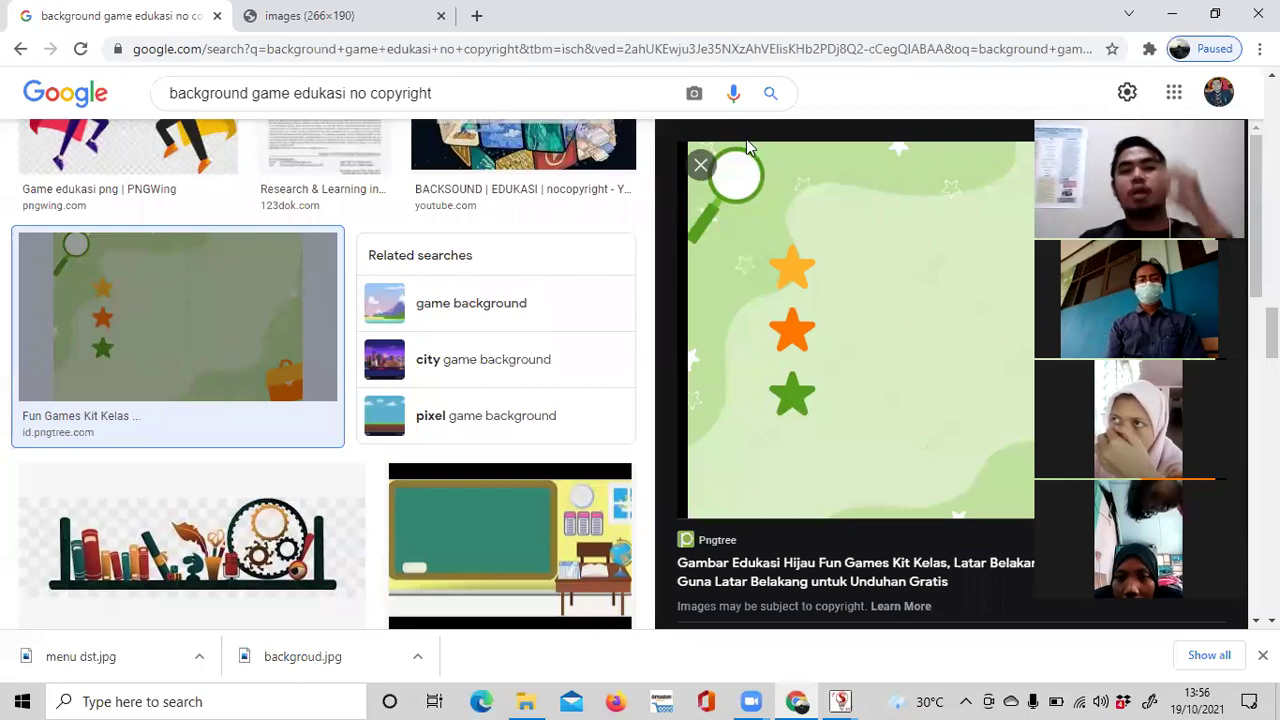
pyautogui.click(701, 166)
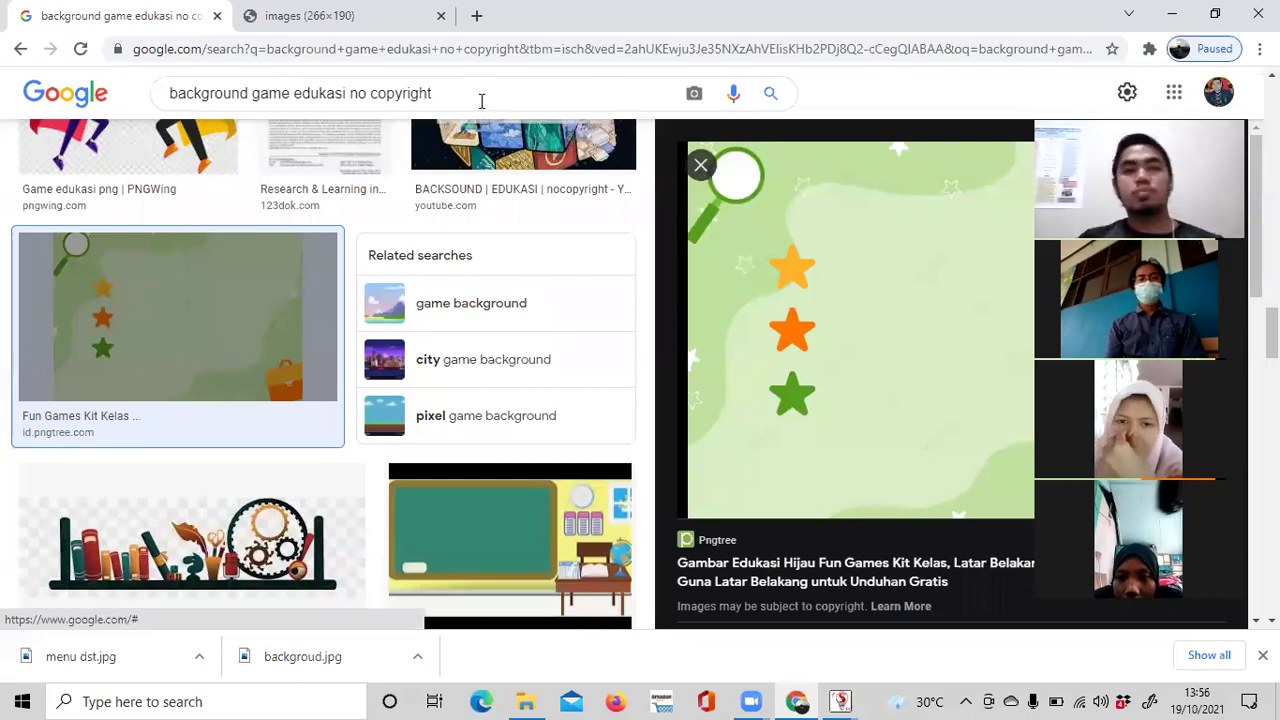
pyautogui.tripleClick(539, 92)
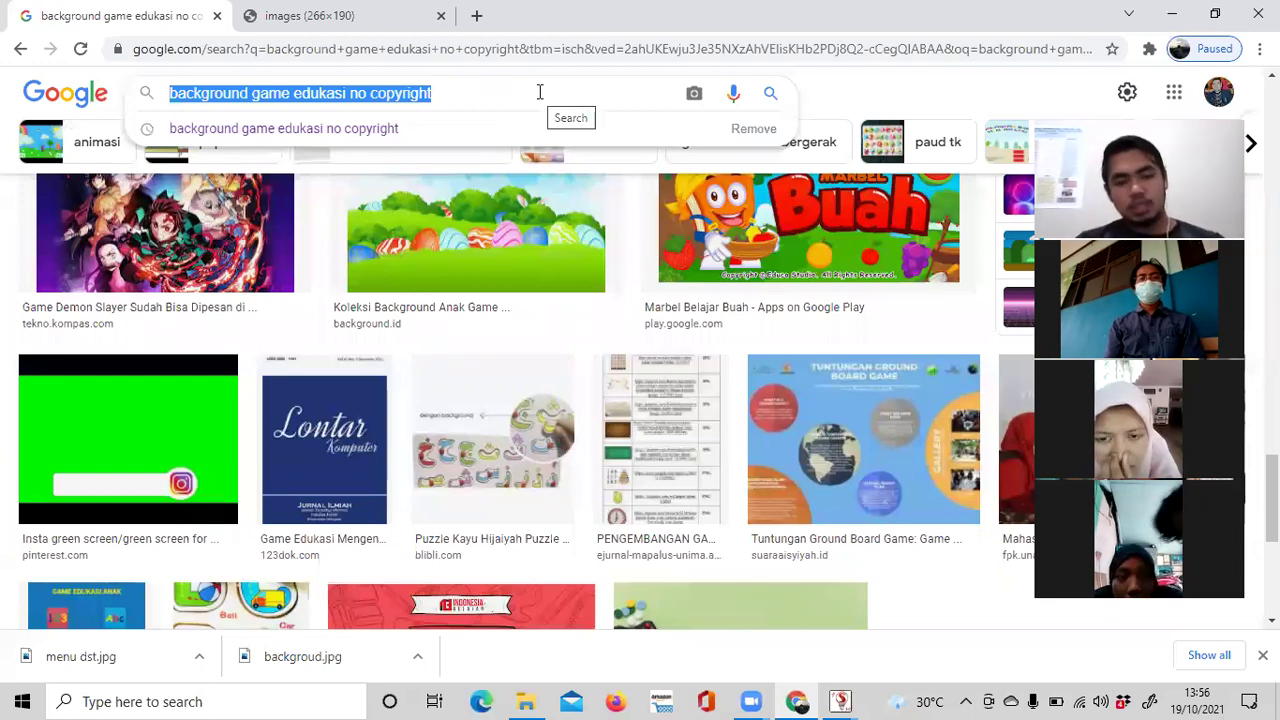
pyautogui.write('set')
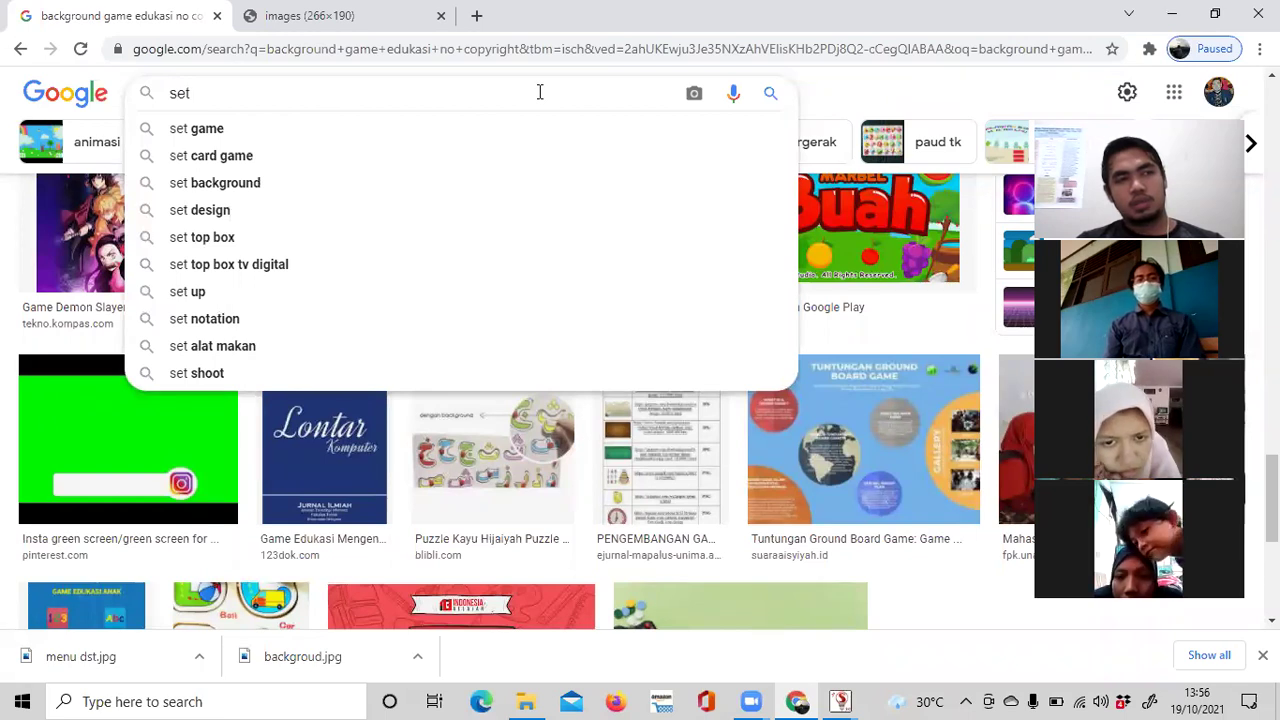
pyautogui.write(' button')
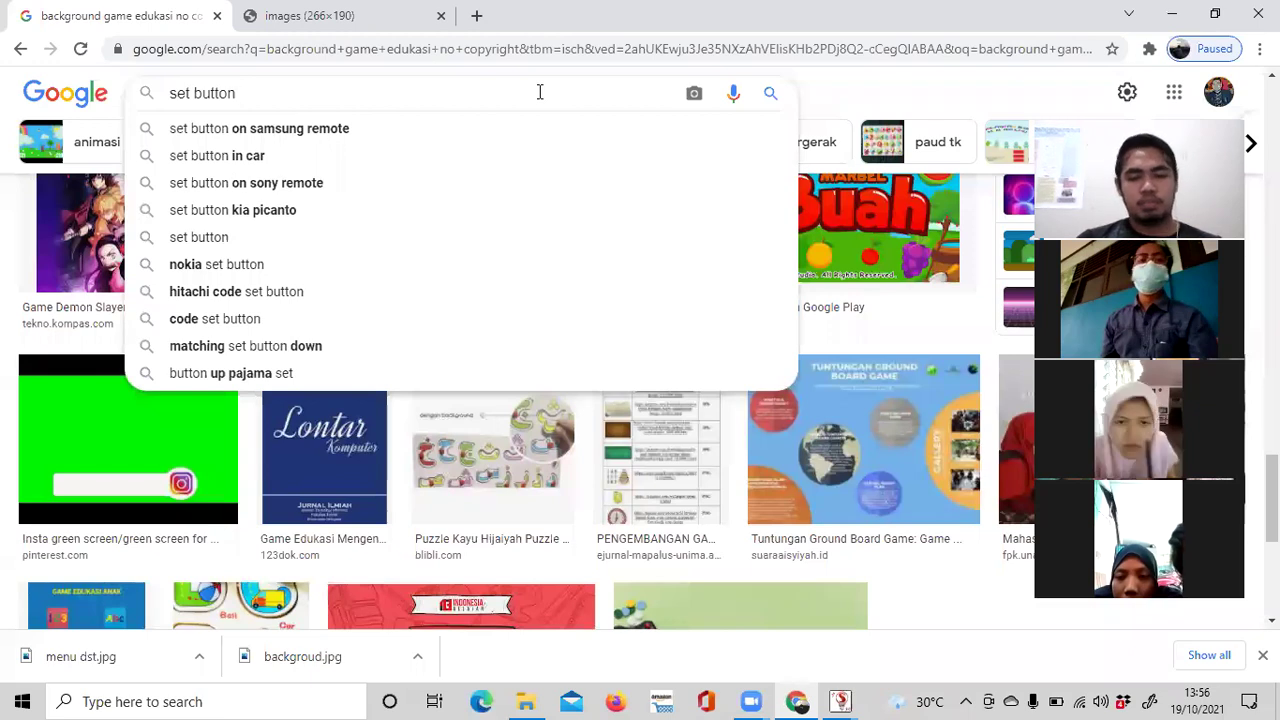
pyautogui.write(' game dukasi')
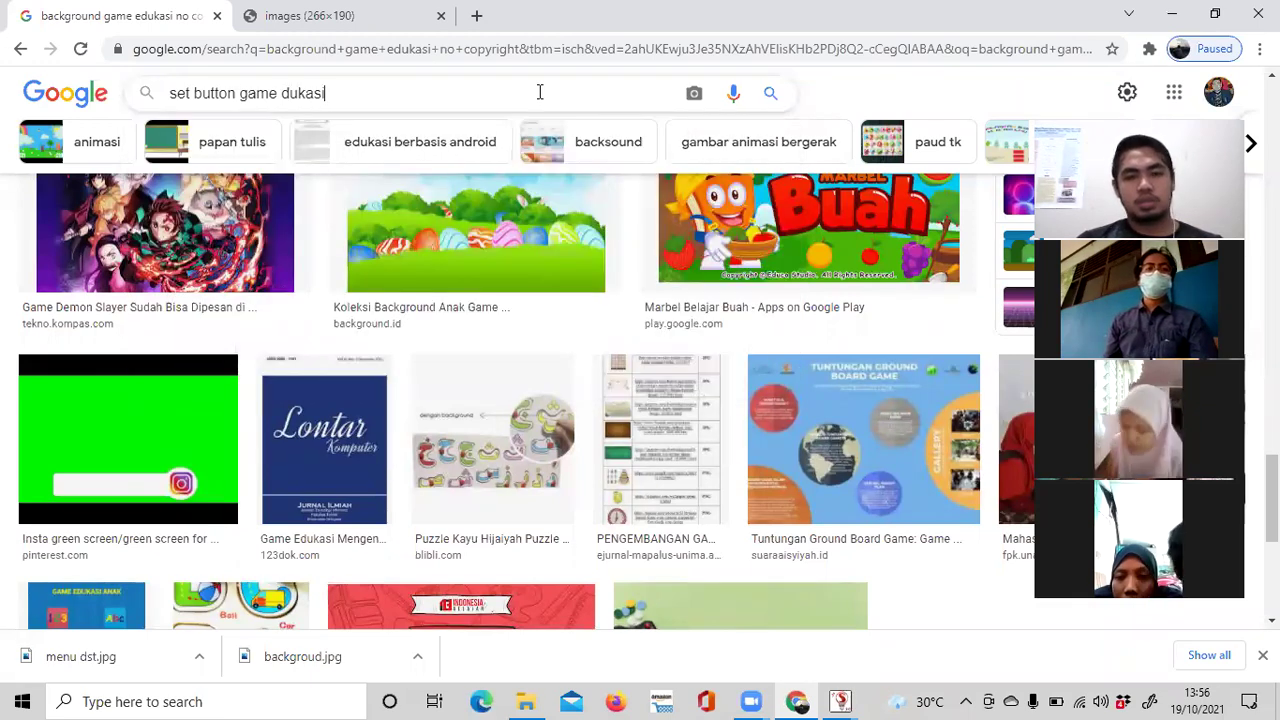
pyautogui.press('BackSpace')
pyautogui.press('BackSpace')
pyautogui.press('BackSpace')
pyautogui.press('BackSpace')
pyautogui.press('BackSpace')
pyautogui.press('BackSpace')
pyautogui.write('edukasi')
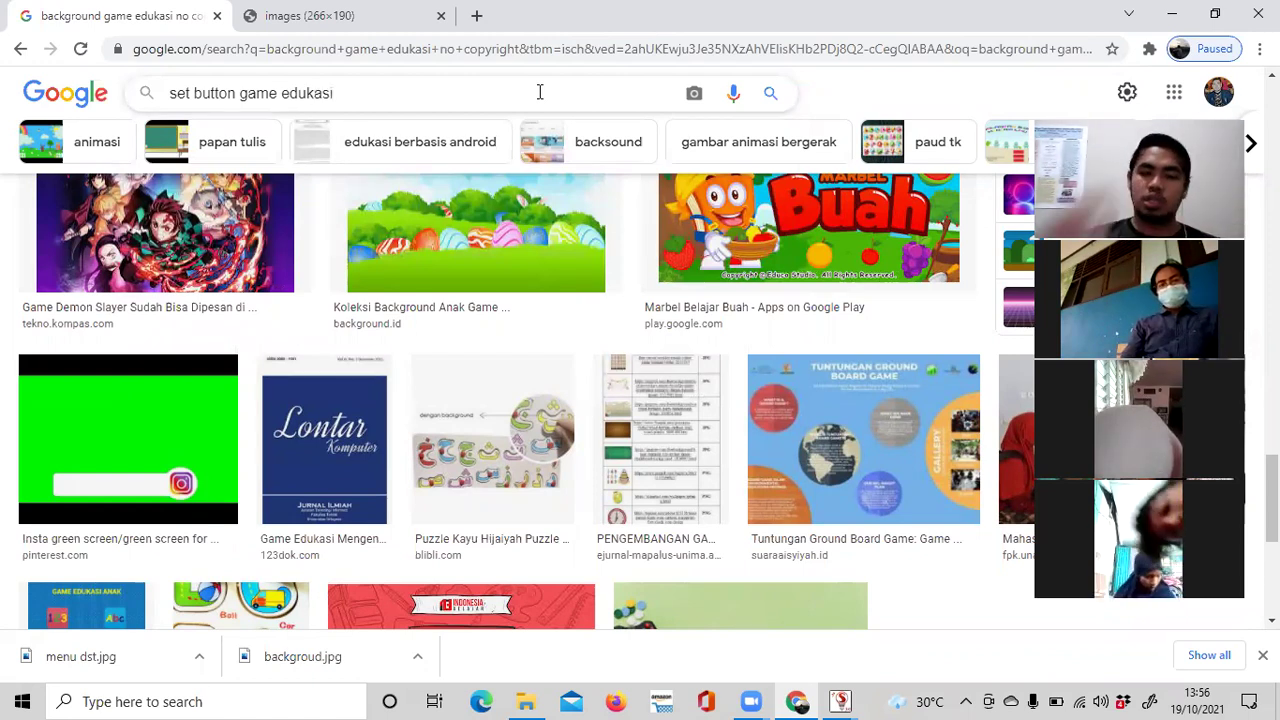
pyautogui.press('Return')
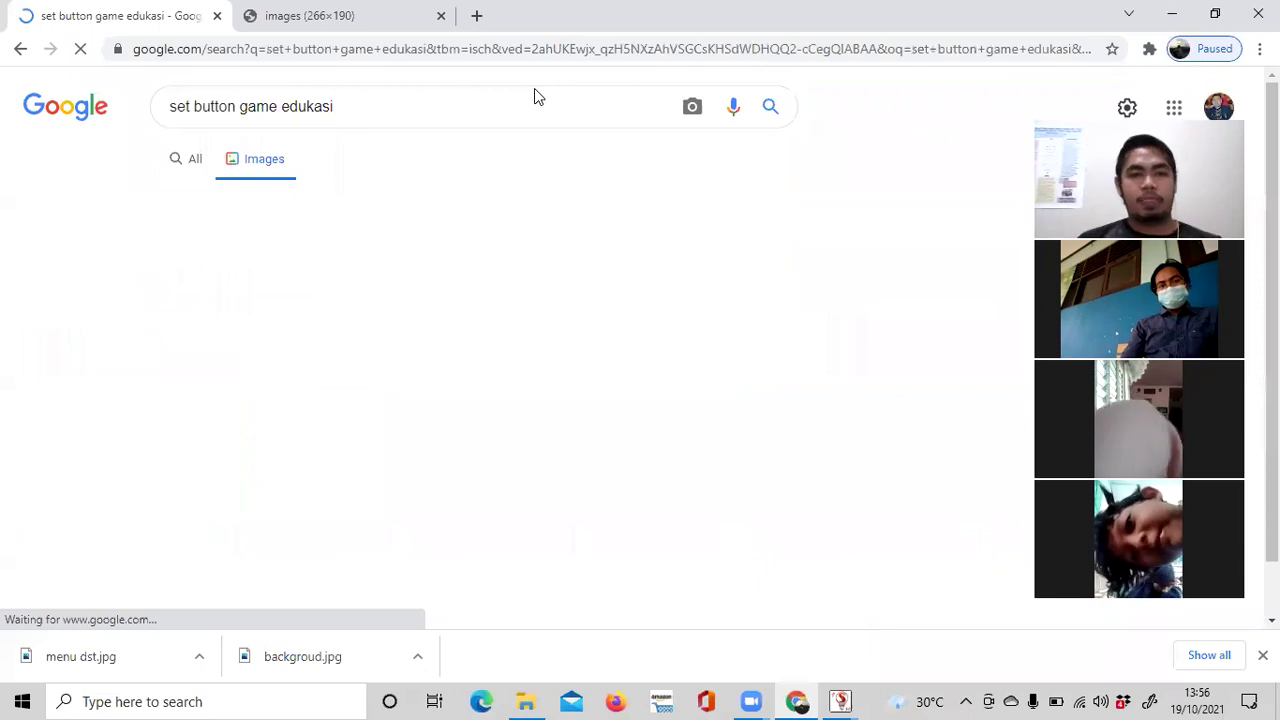
# Look over the button results and refine the image search to "satu set button game edukasi png".
pyautogui.scroll(-3, 518, 255)
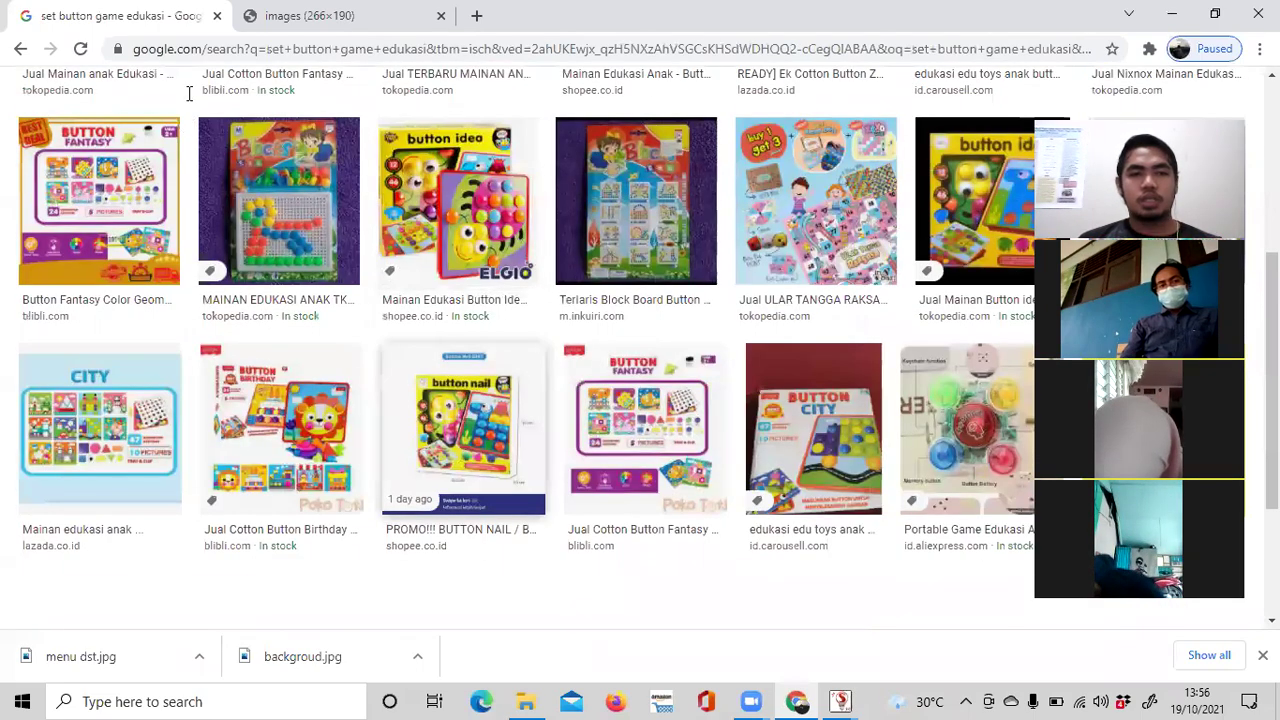
pyautogui.scroll(3, 175, 97)
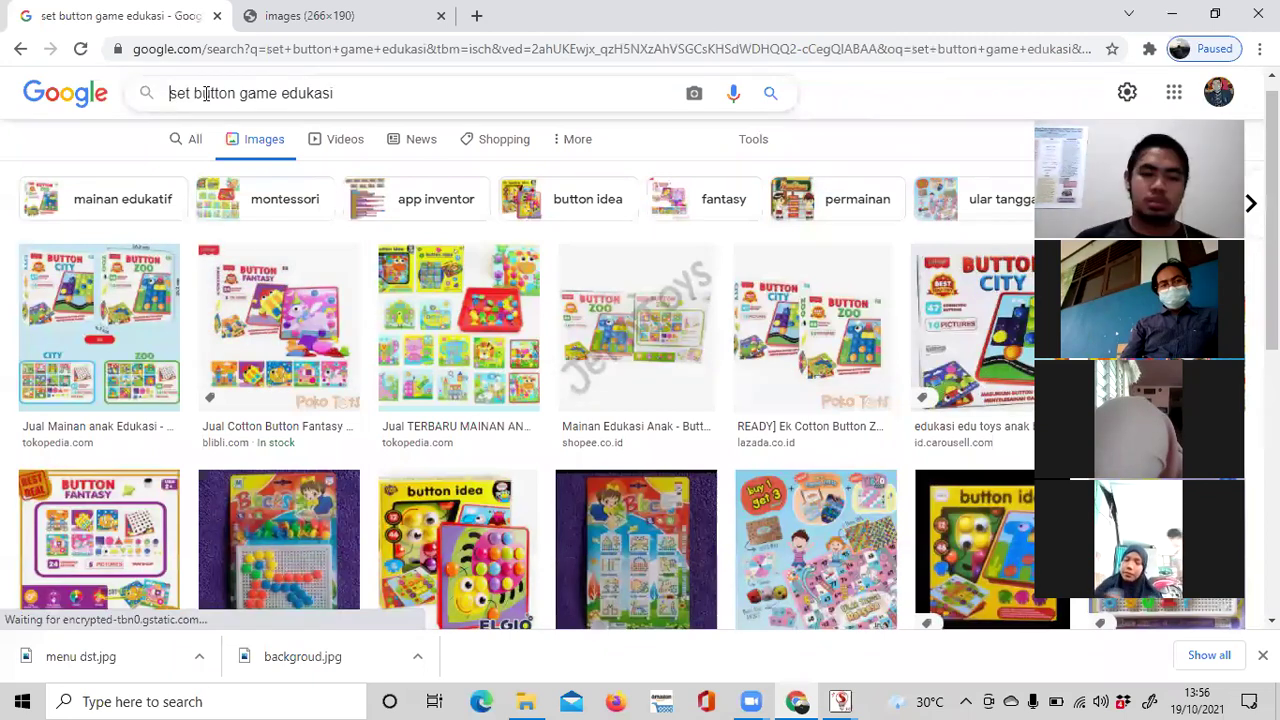
pyautogui.click(206, 93)
pyautogui.press('Home')
pyautogui.write('satu')
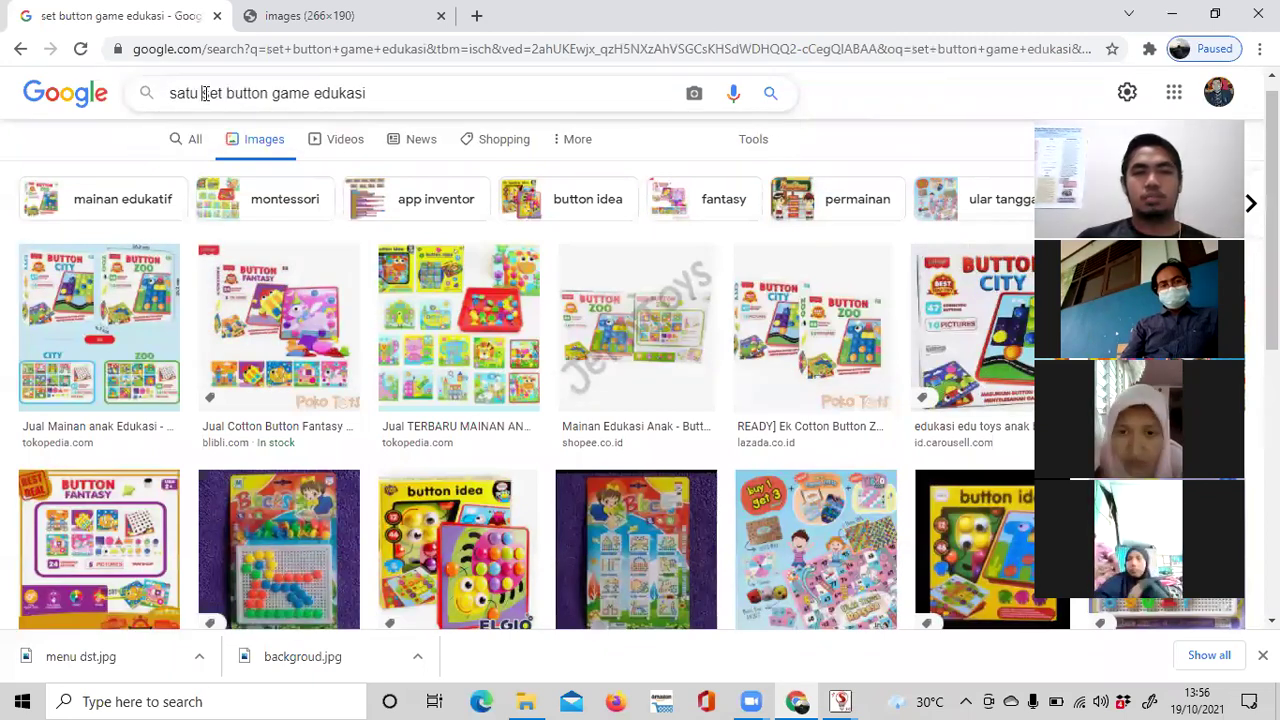
pyautogui.press('End')
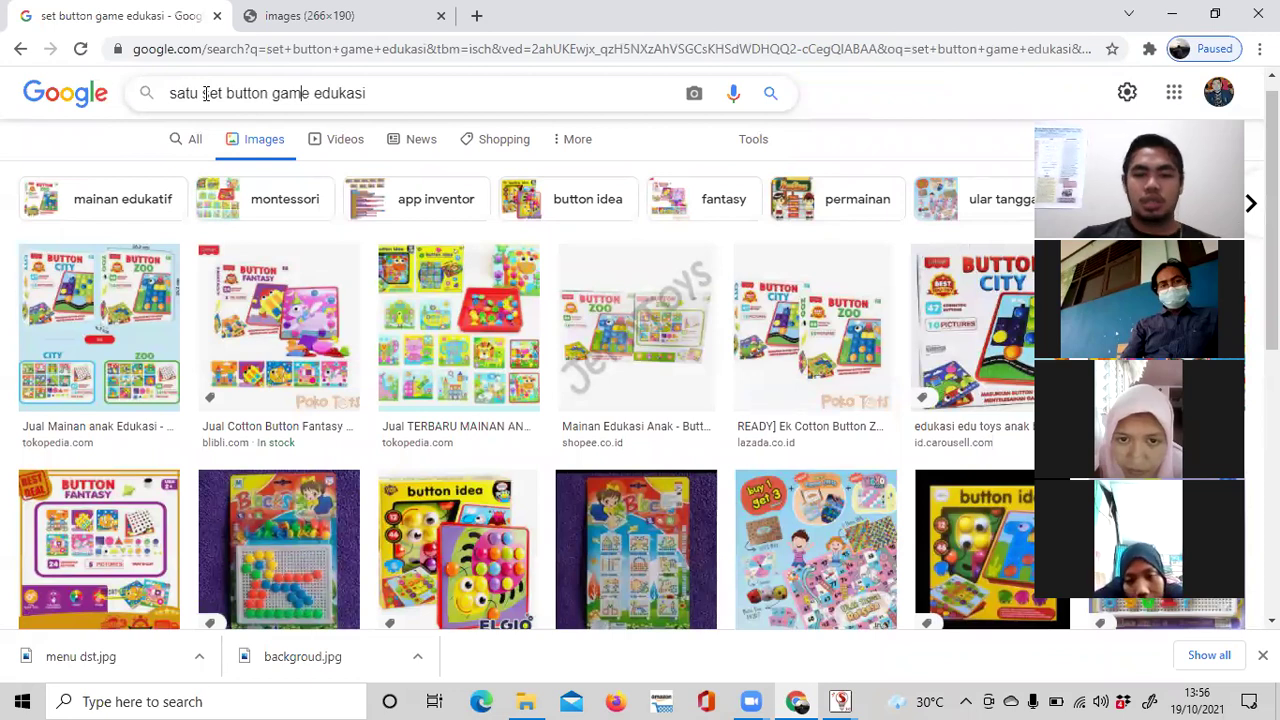
pyautogui.write('p')
pyautogui.write('ng')
pyautogui.press('Return')
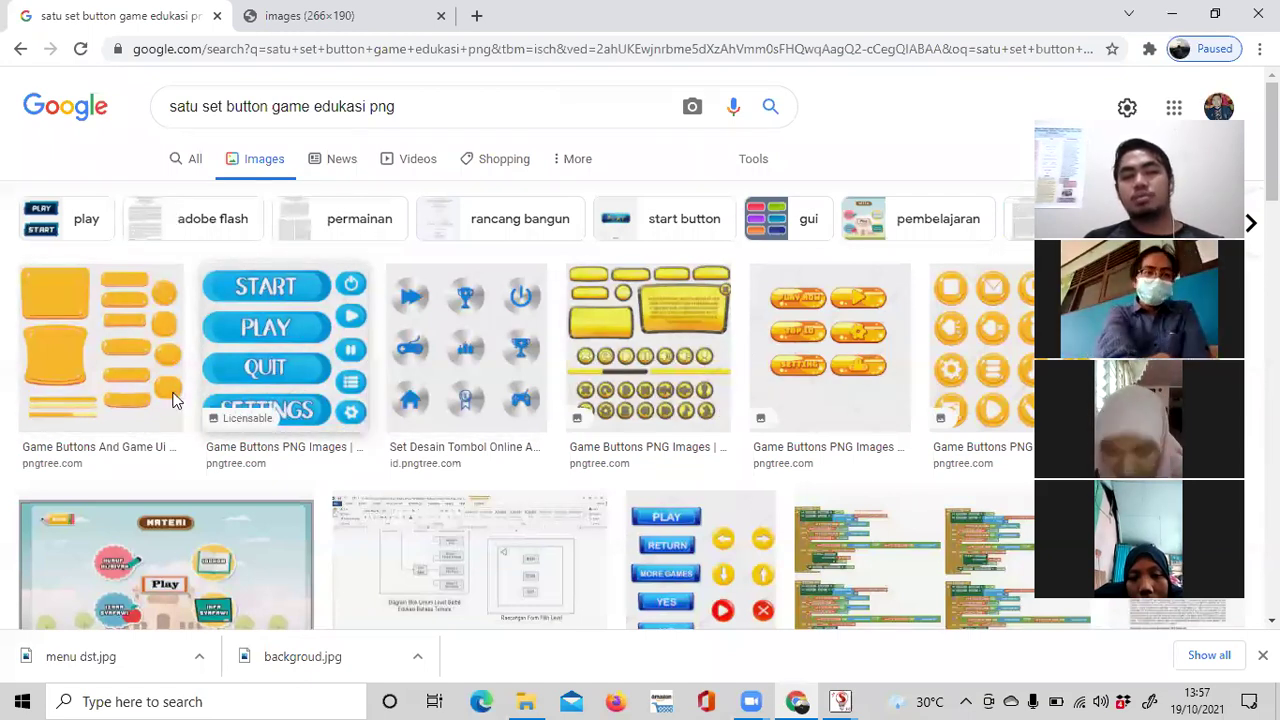
# Preview the orange Pngtree game button set and examine its related images for other button designs.
pyautogui.scroll(-2, 908, 365)
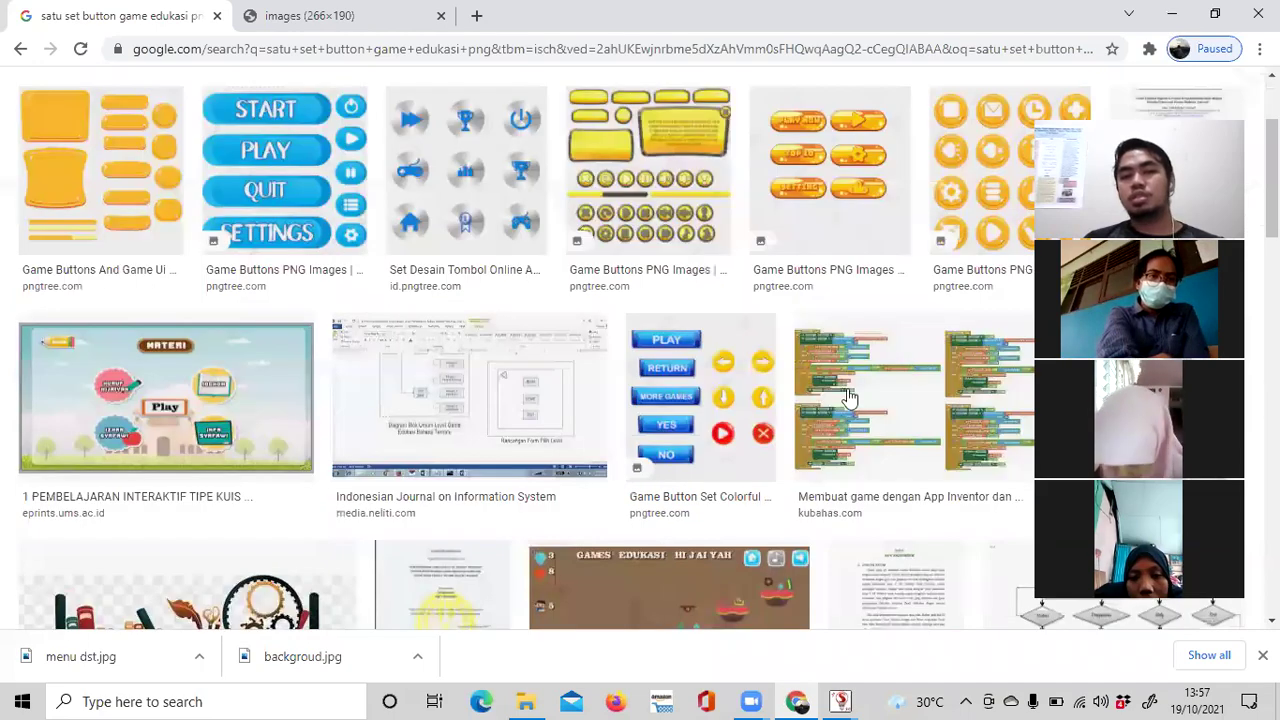
pyautogui.scroll(1, 848, 397)
pyautogui.scroll(1, 114, 334)
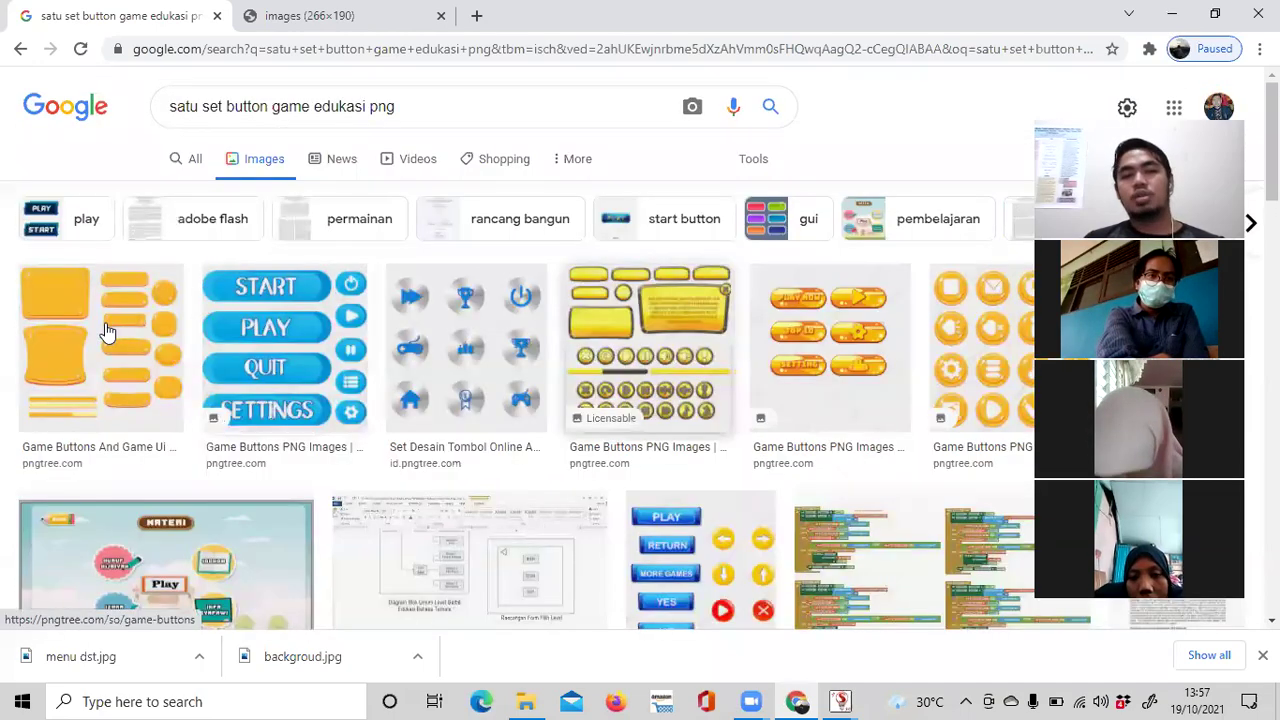
pyautogui.click(108, 333)
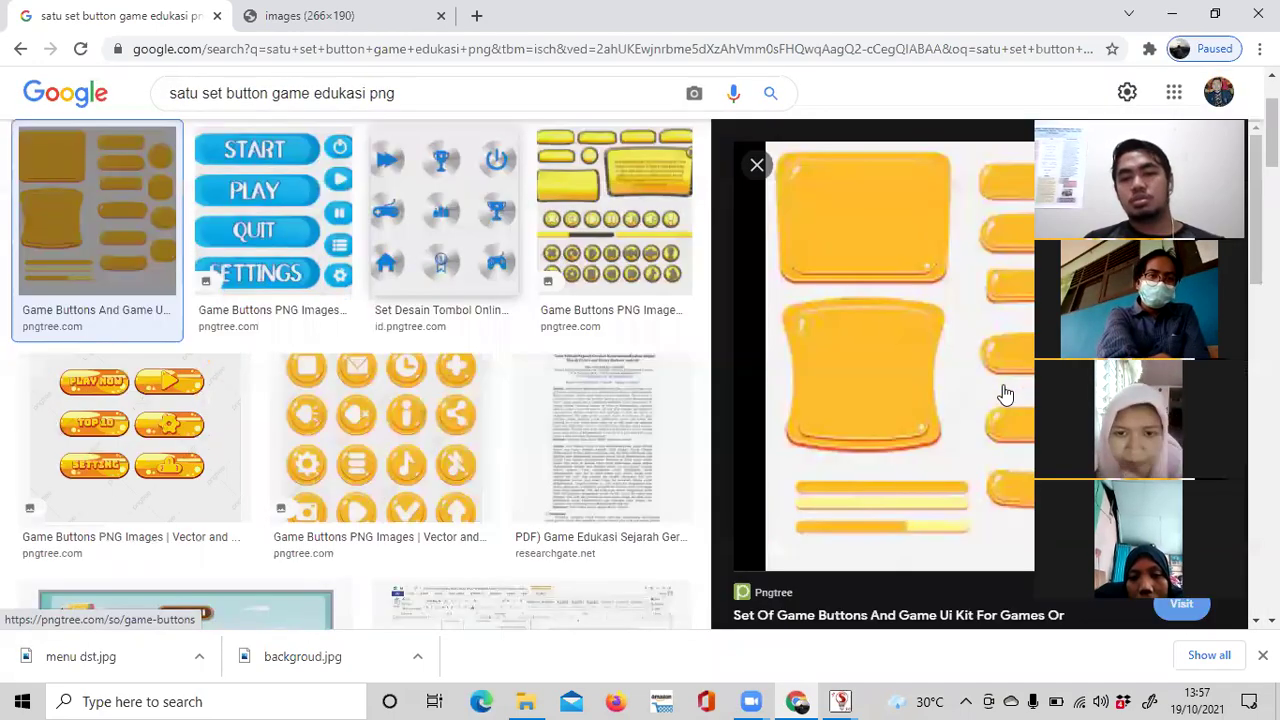
pyautogui.scroll(-1, 1003, 398)
pyautogui.scroll(-2, 991, 408)
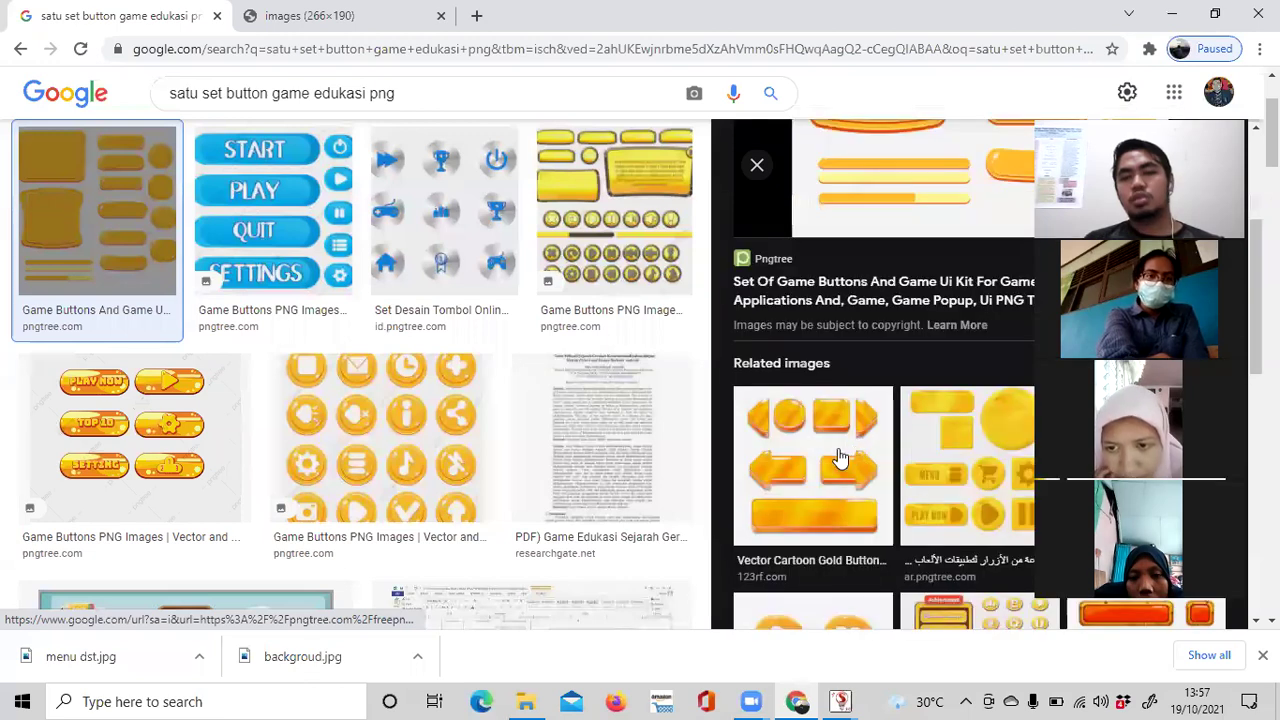
pyautogui.scroll(-3, 840, 457)
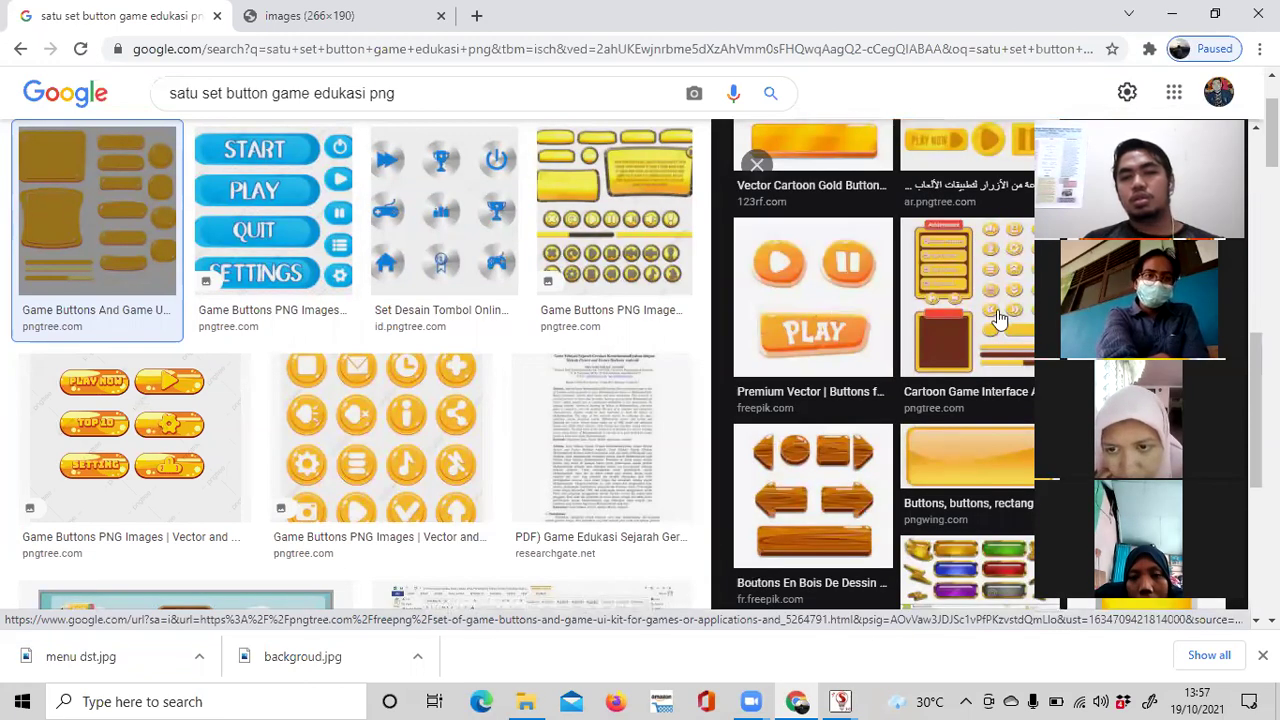
pyautogui.scroll(-1, 985, 330)
pyautogui.scroll(7, 968, 347)
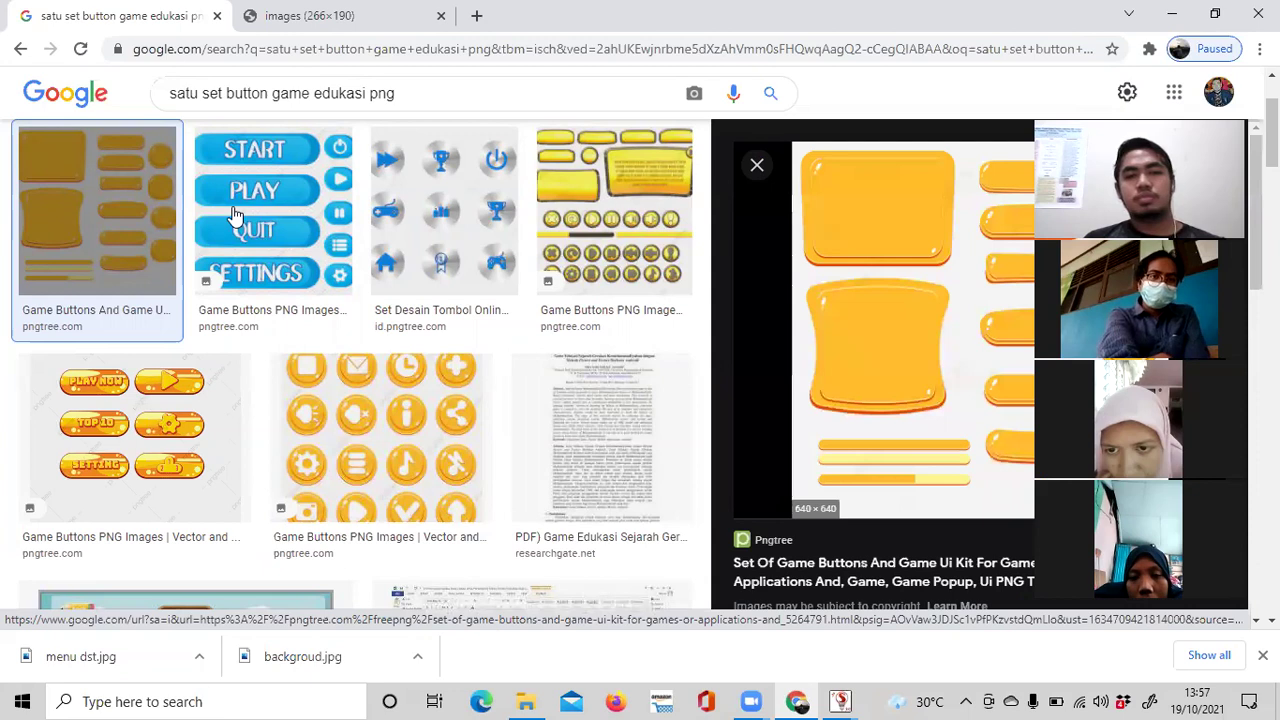
# Preview the blue Start/Play/Quit/Settings button set and the yellow button set, look through further results, and close the preview.
pyautogui.click(233, 216)
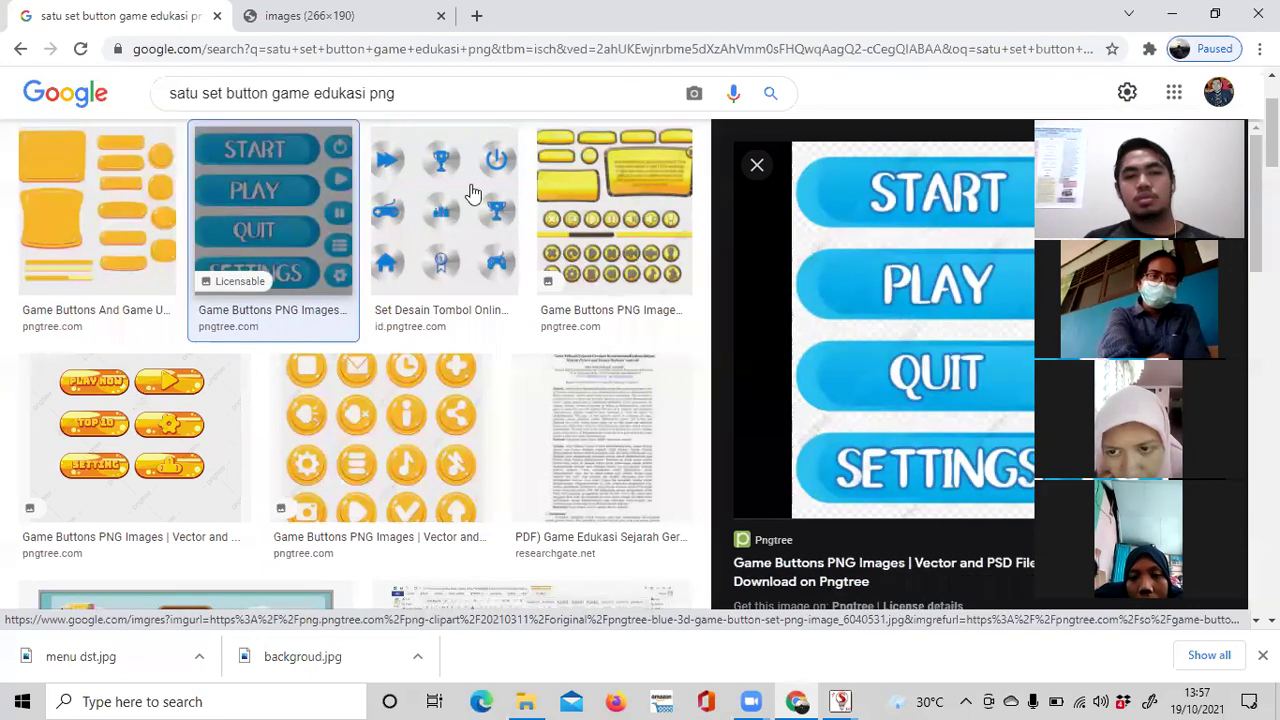
pyautogui.click(615, 200)
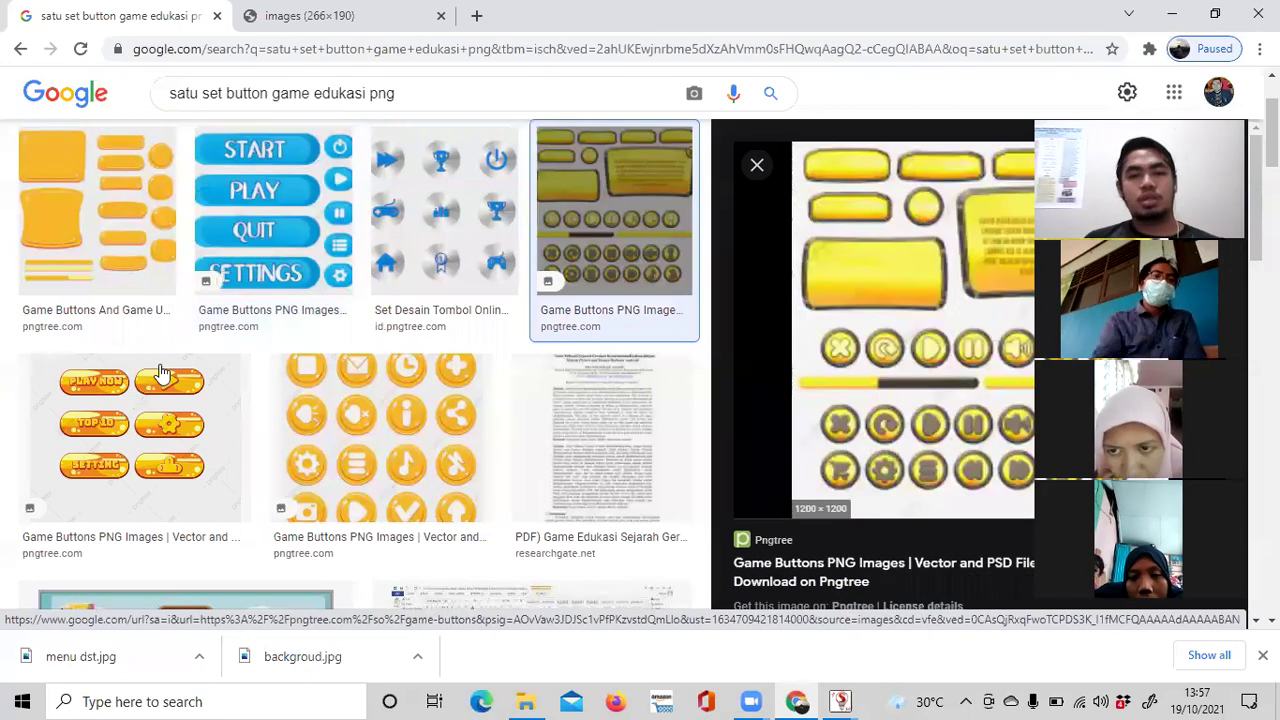
pyautogui.scroll(-3, 441, 371)
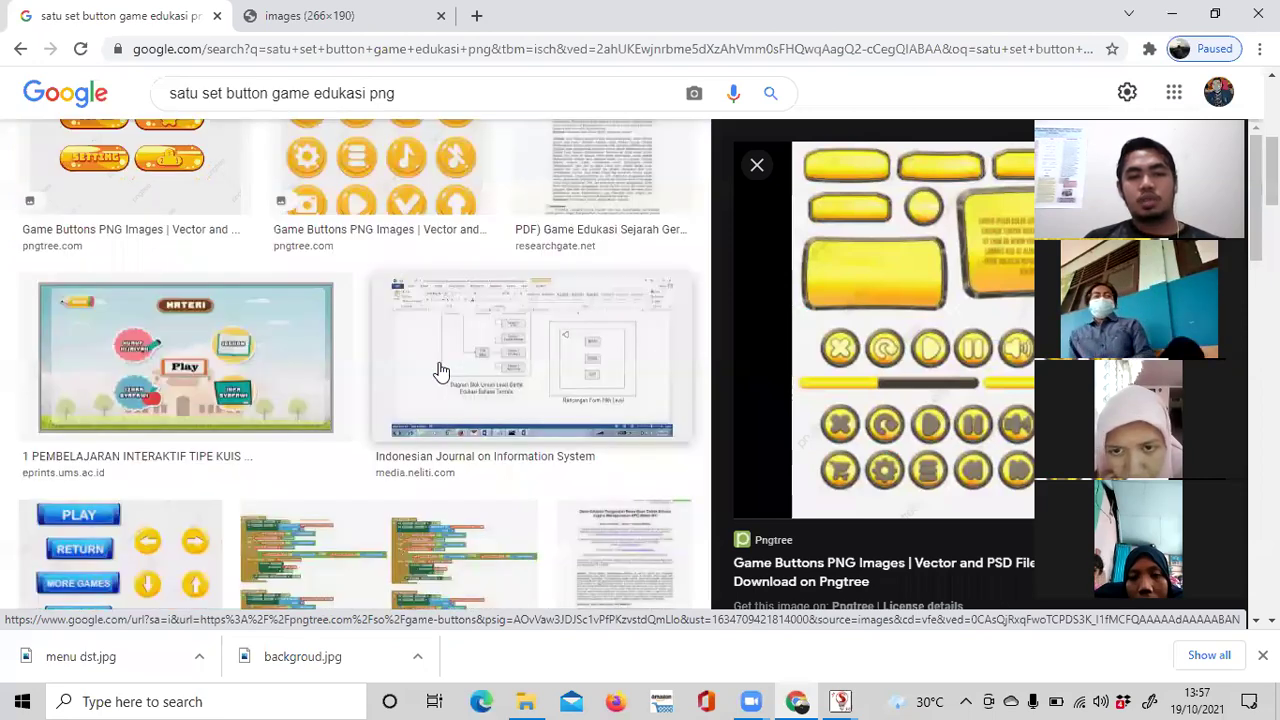
pyautogui.scroll(-3, 441, 371)
pyautogui.scroll(6, 441, 371)
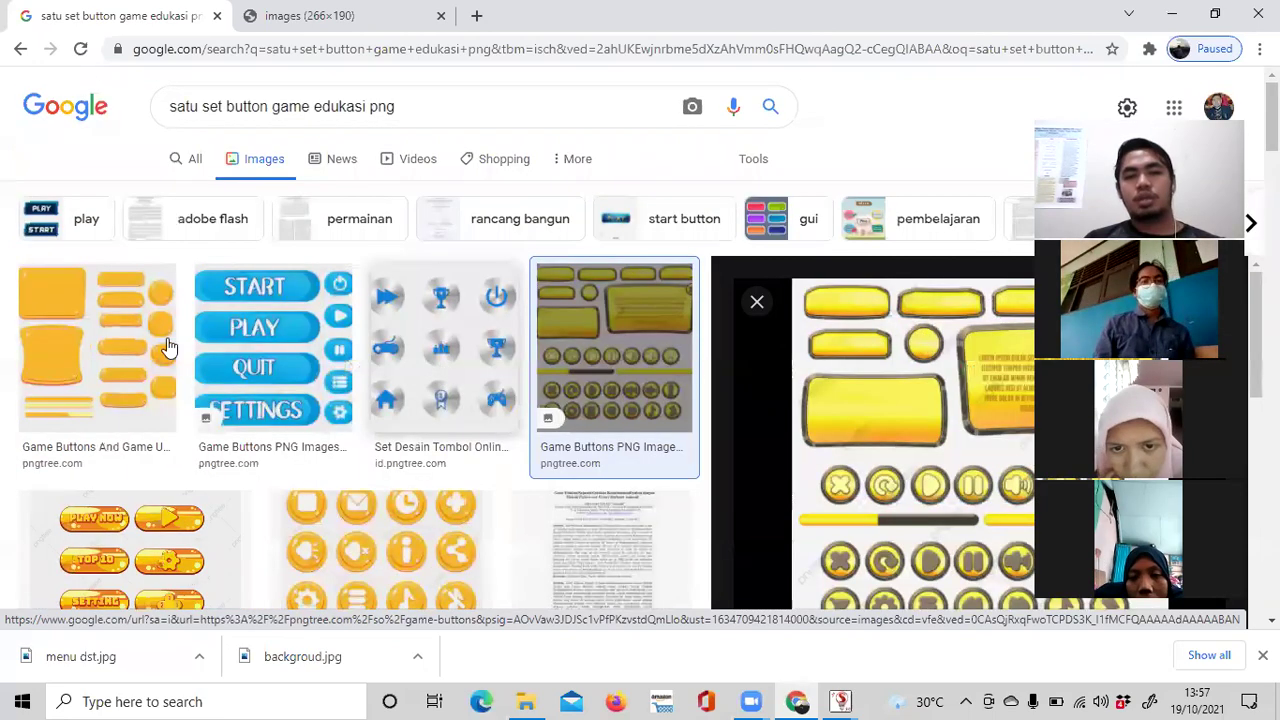
pyautogui.click(783, 306)
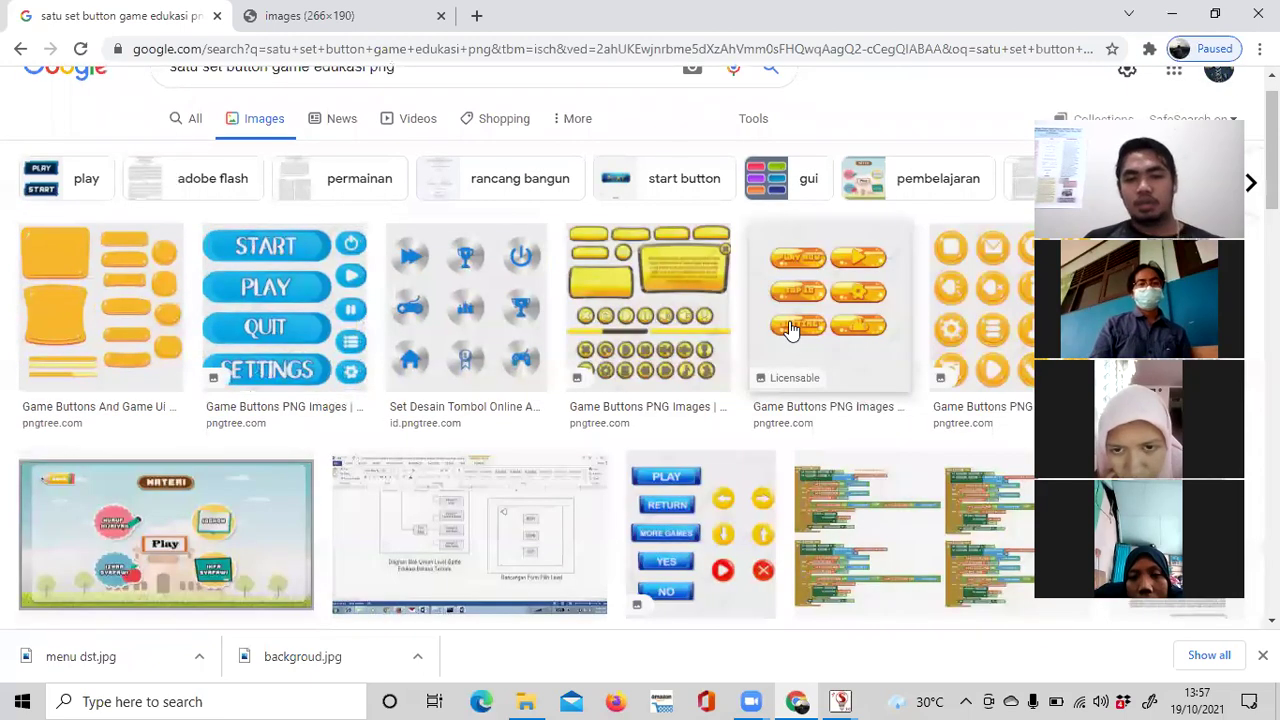
# Refine the image search to "satu set button game edukasi png red" and look over the red button results.
pyautogui.scroll(1, 434, 114)
pyautogui.click(454, 101)
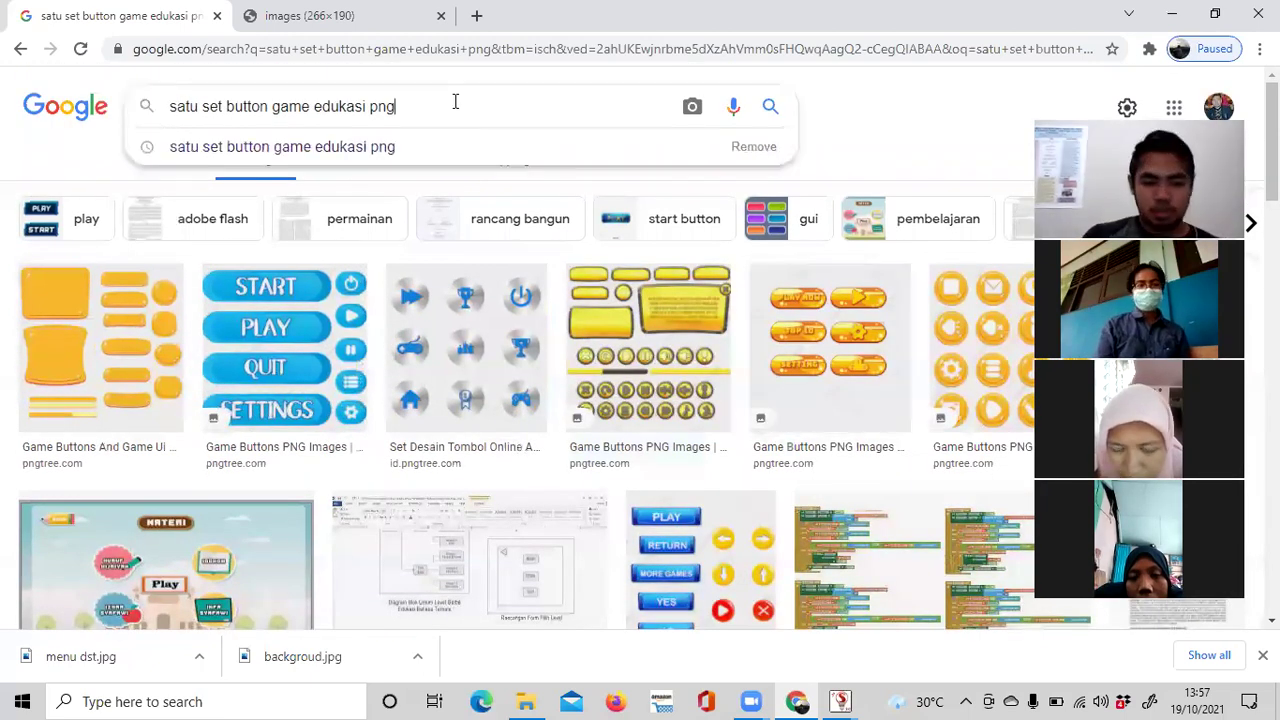
pyautogui.write('red')
pyautogui.press('Return')
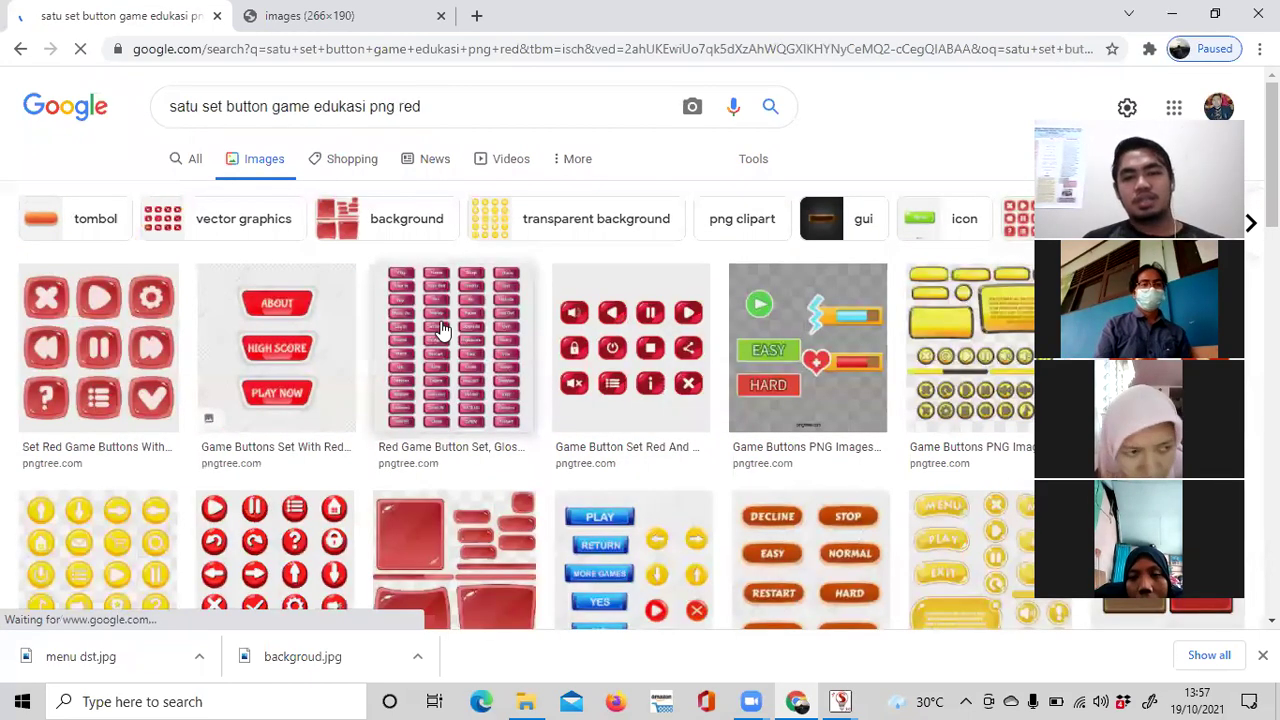
pyautogui.scroll(-2, 600, 340)
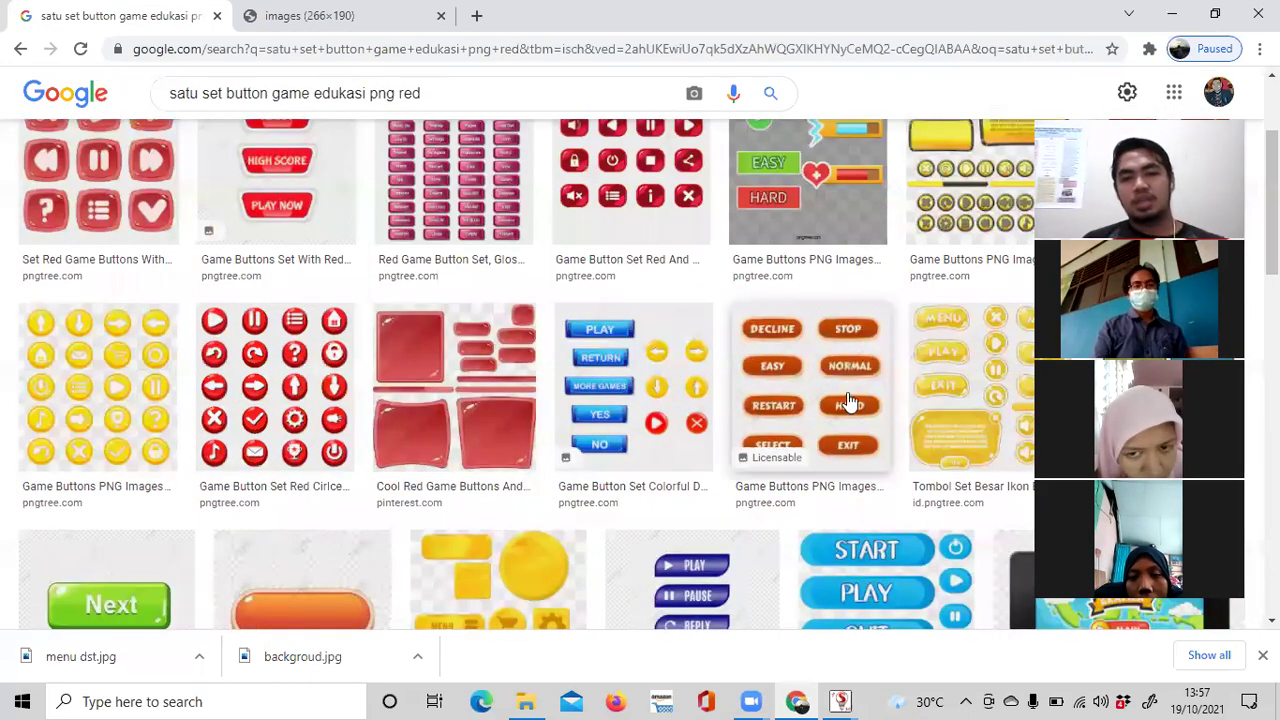
pyautogui.scroll(-2, 848, 401)
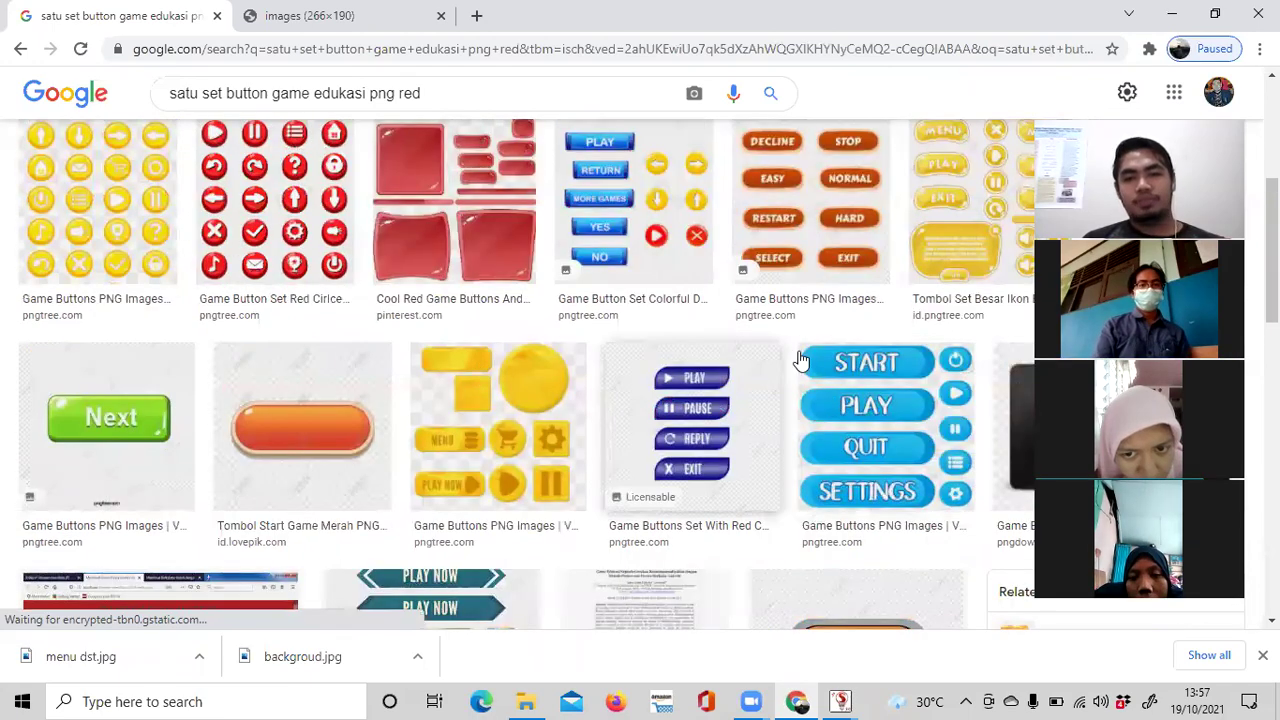
pyautogui.scroll(-4, 800, 360)
pyautogui.scroll(4, 800, 360)
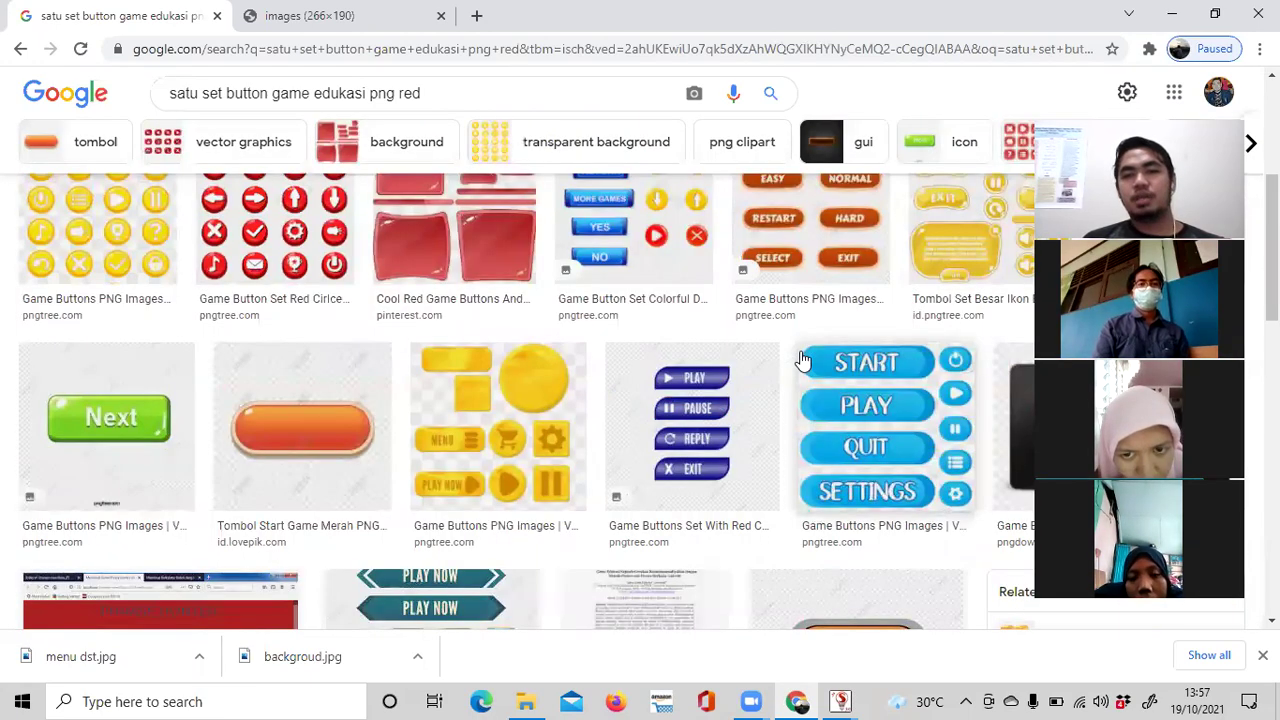
pyautogui.scroll(4, 800, 360)
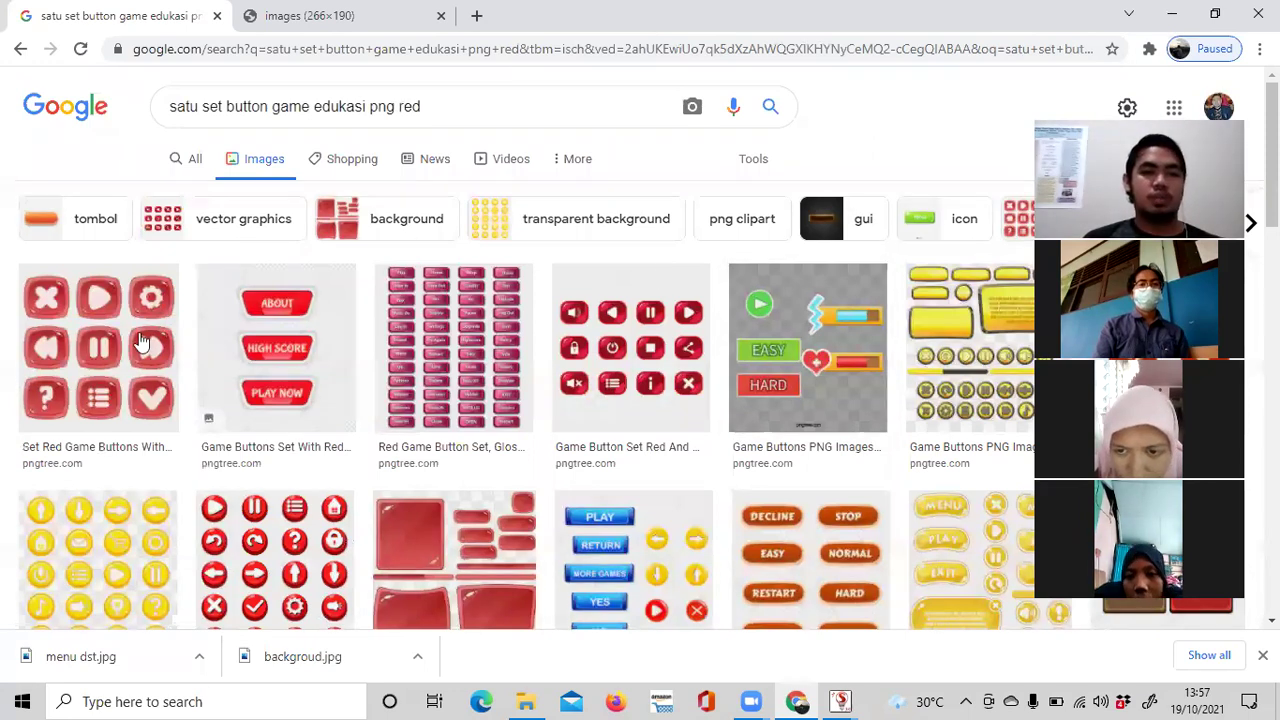
# Preview the Pngtree set of square red game buttons and open its full-size image in a new tab.
pyautogui.click(79, 341)
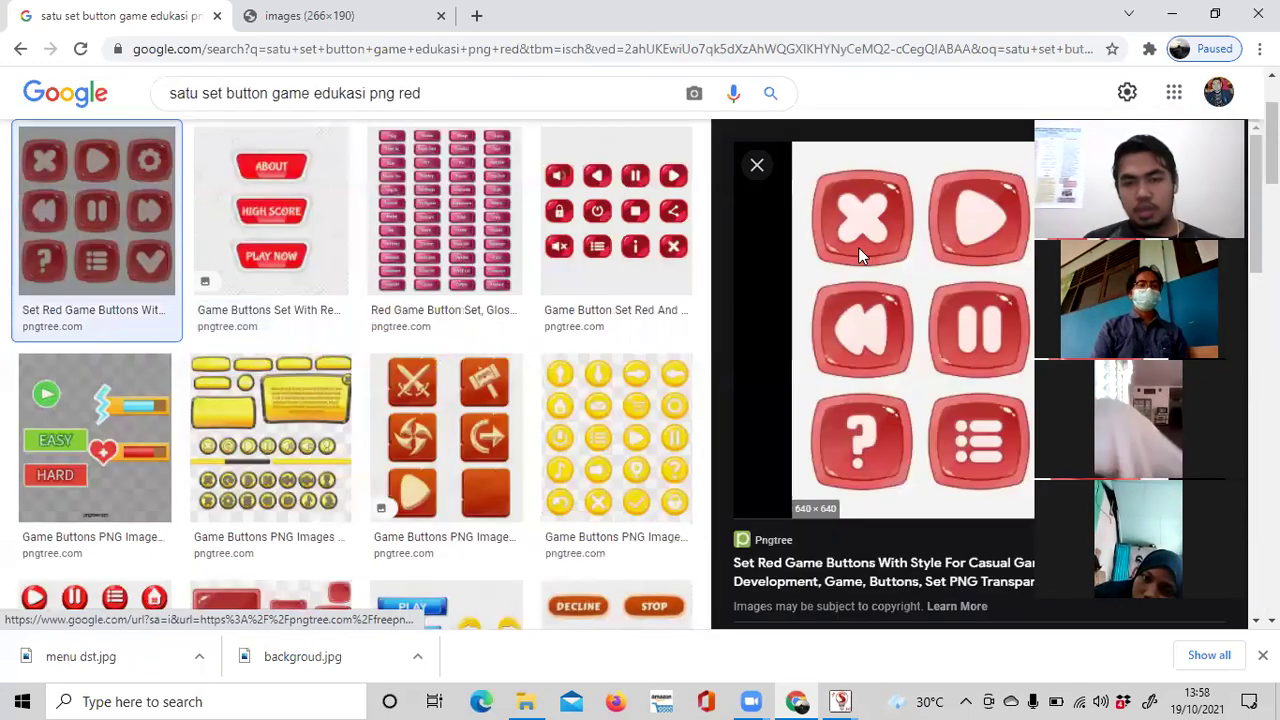
pyautogui.rightClick(858, 247)
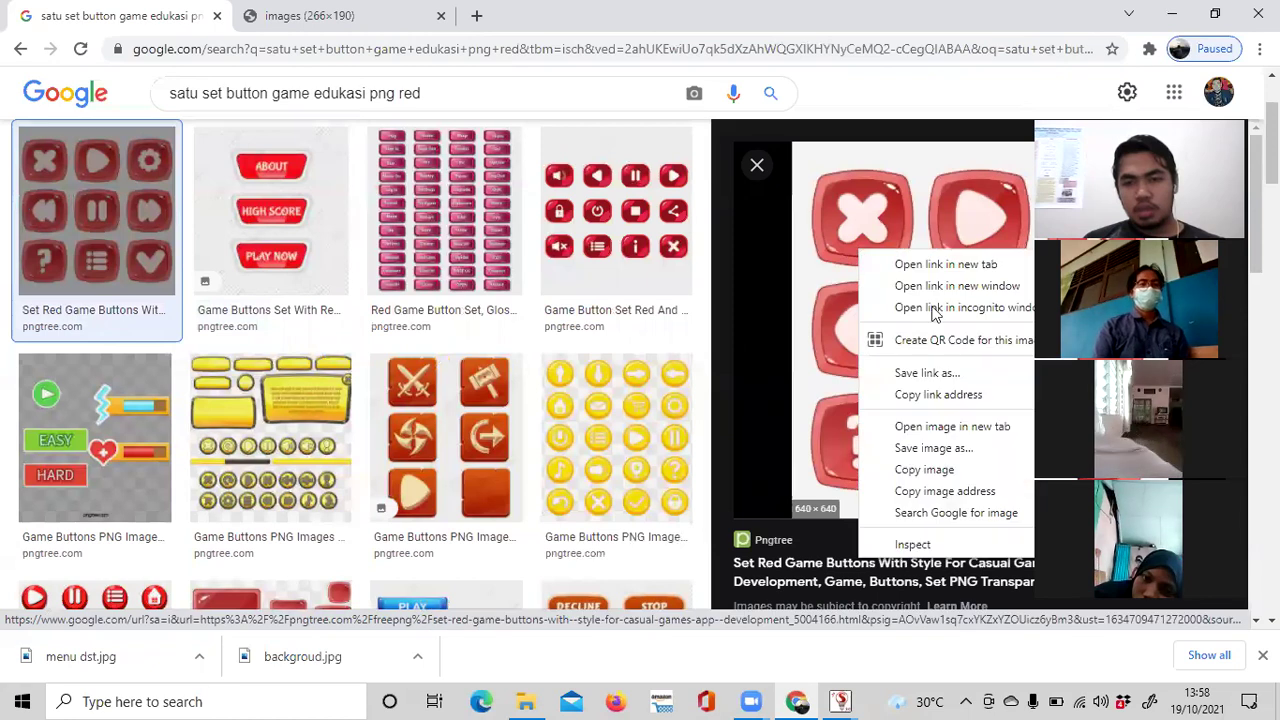
pyautogui.click(940, 428)
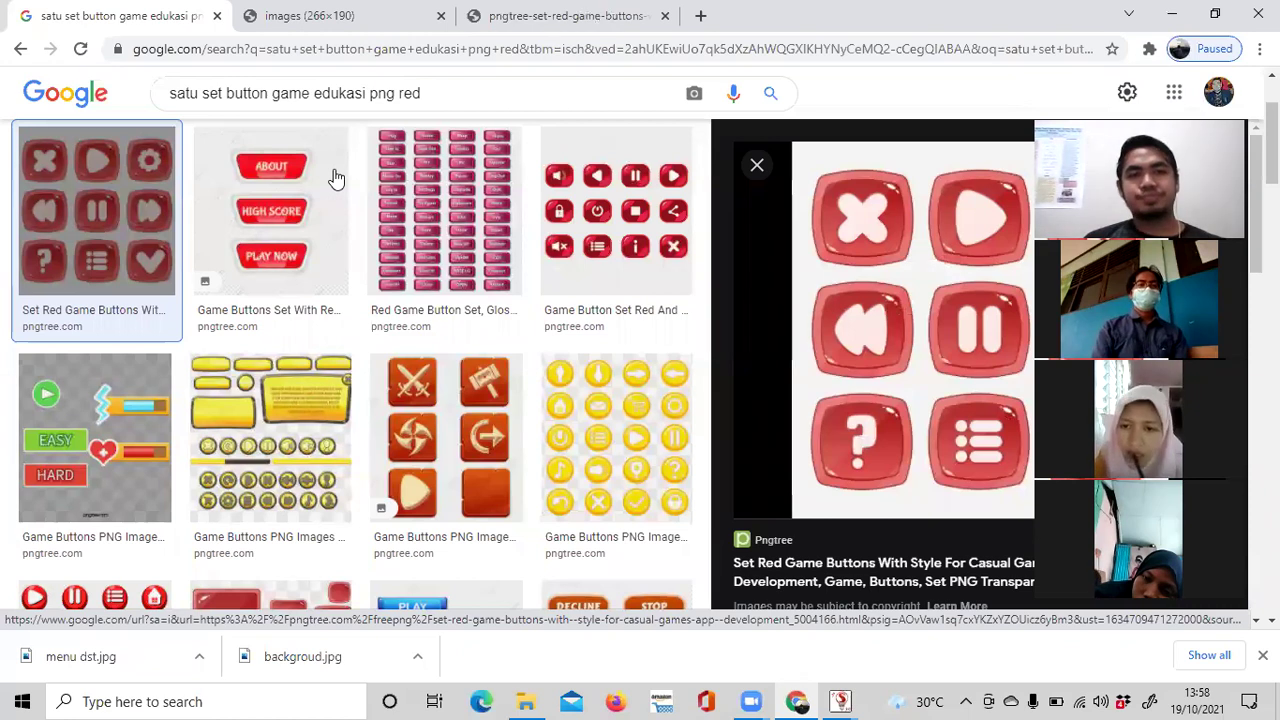
# Load google.com in the tab that holds the green background image.
pyautogui.click(360, 15)
pyautogui.click(365, 50)
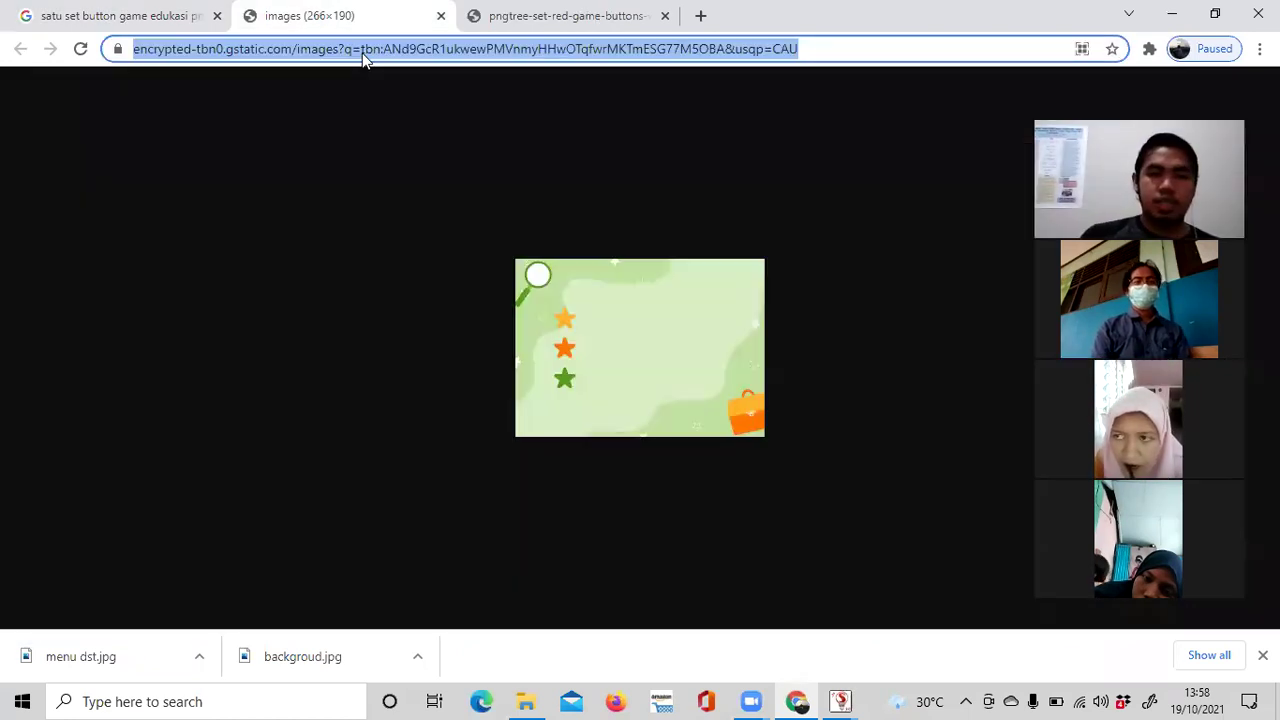
pyautogui.write('go')
pyautogui.press('Return')
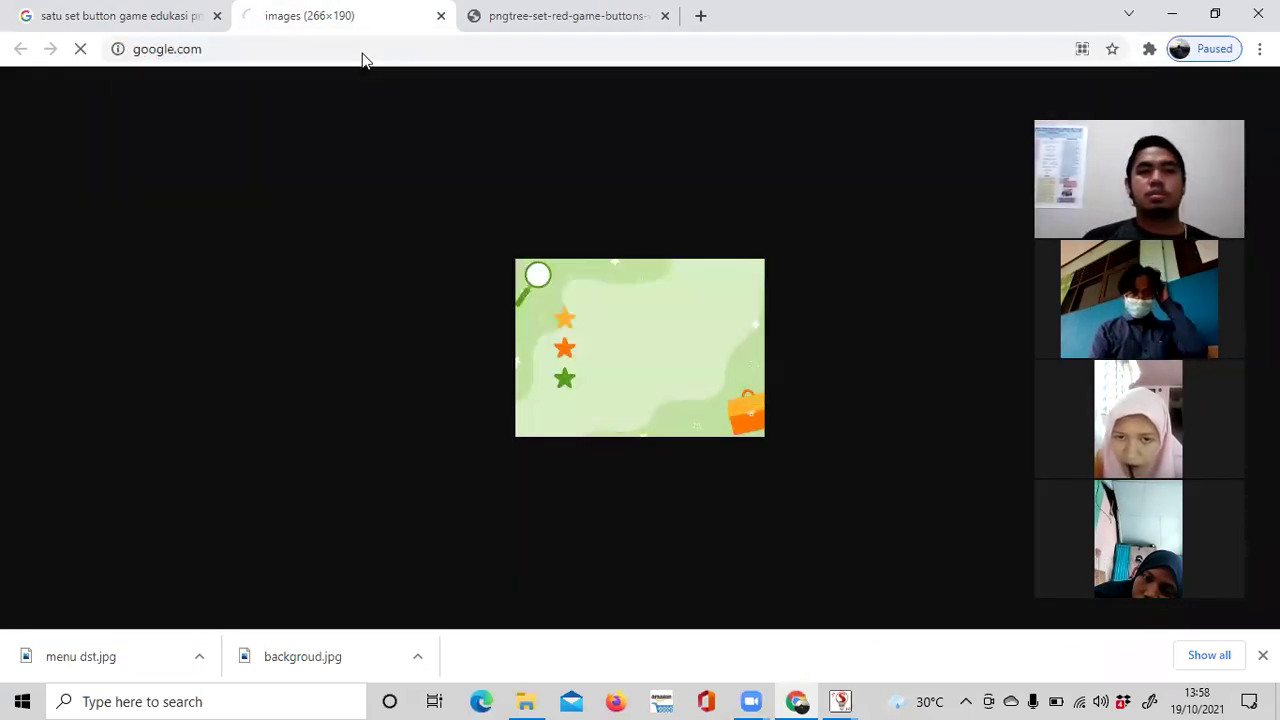
# Search the web for "musik game edukasi no copyright" and look over the music download results.
pyautogui.write('m')
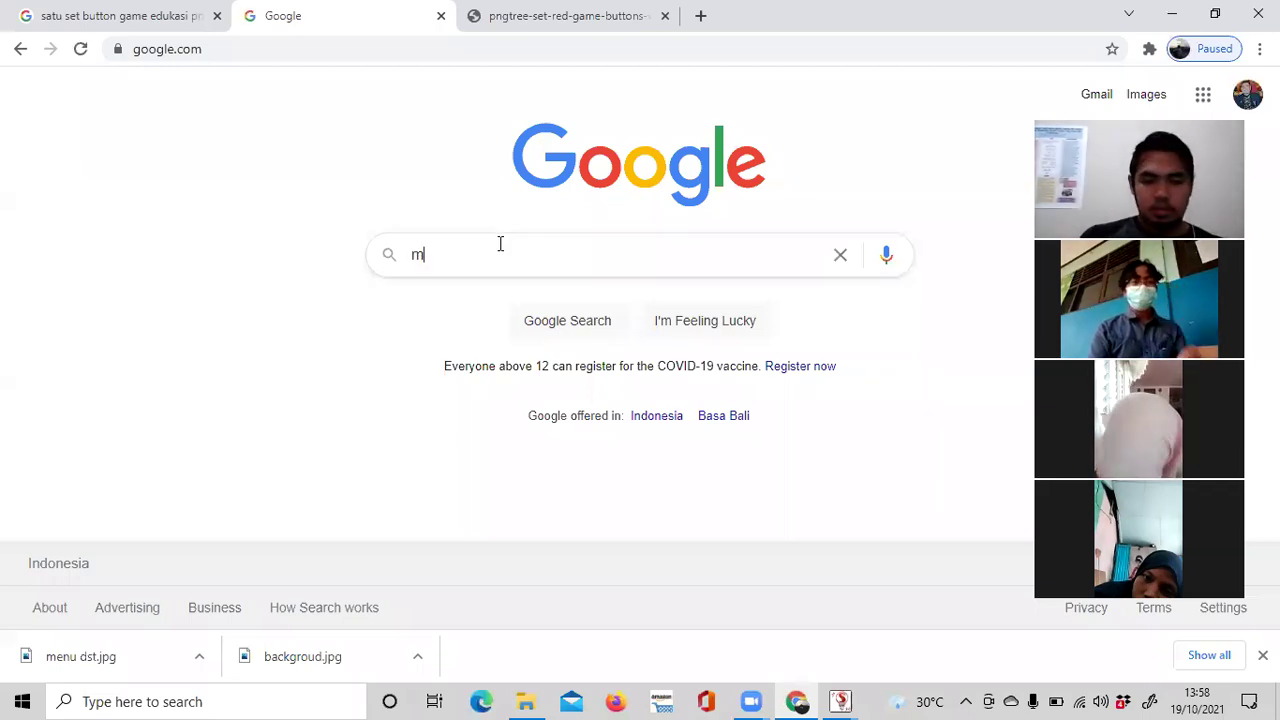
pyautogui.write('usik ')
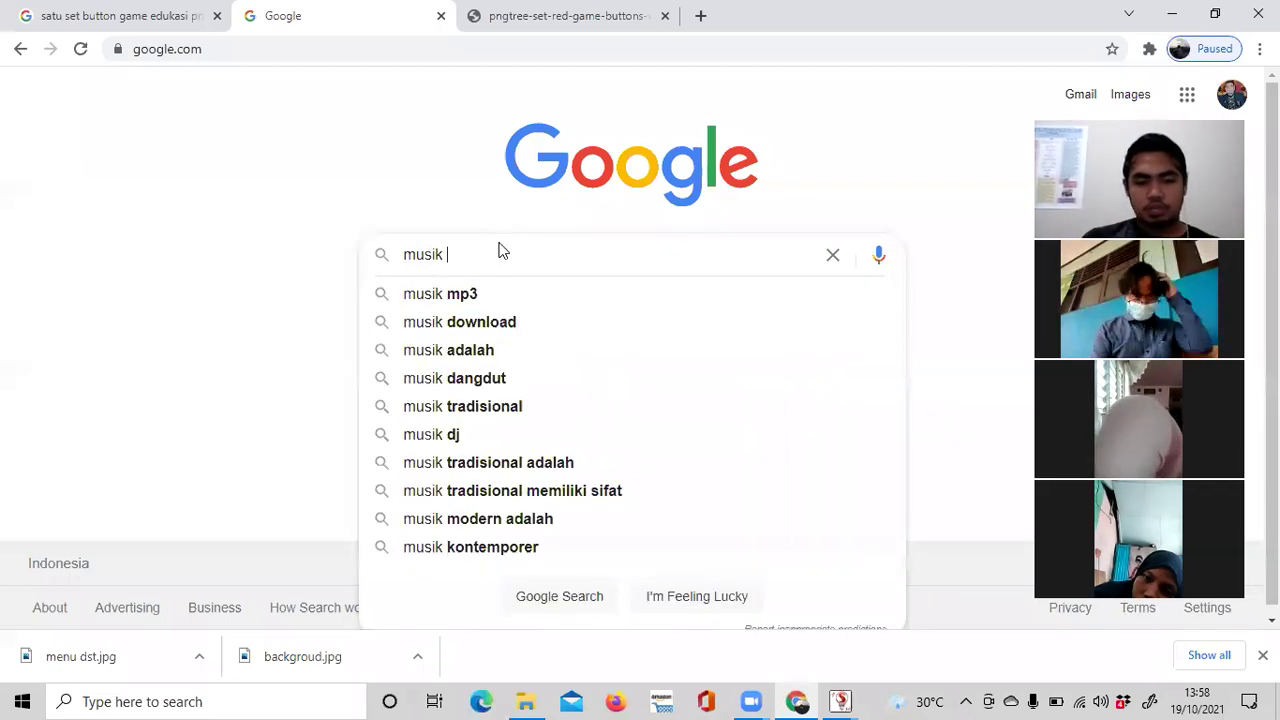
pyautogui.write('game eduka')
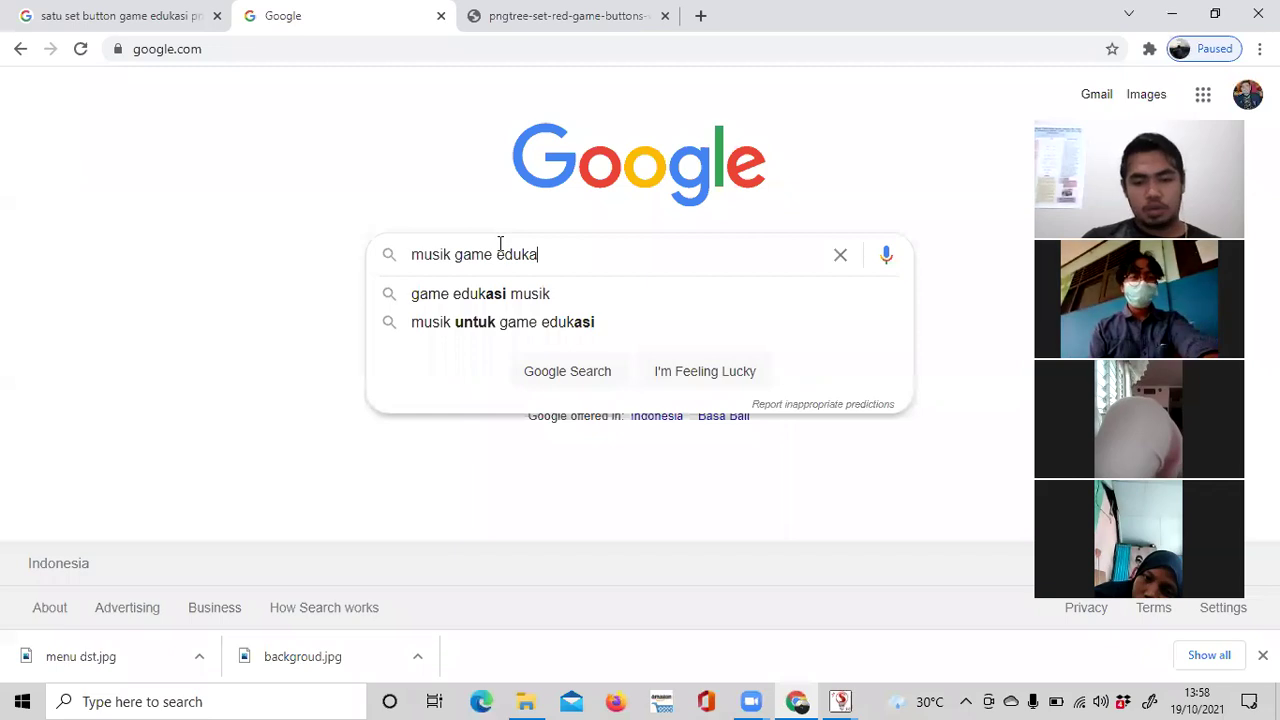
pyautogui.write('si no copyright')
pyautogui.press('Return')
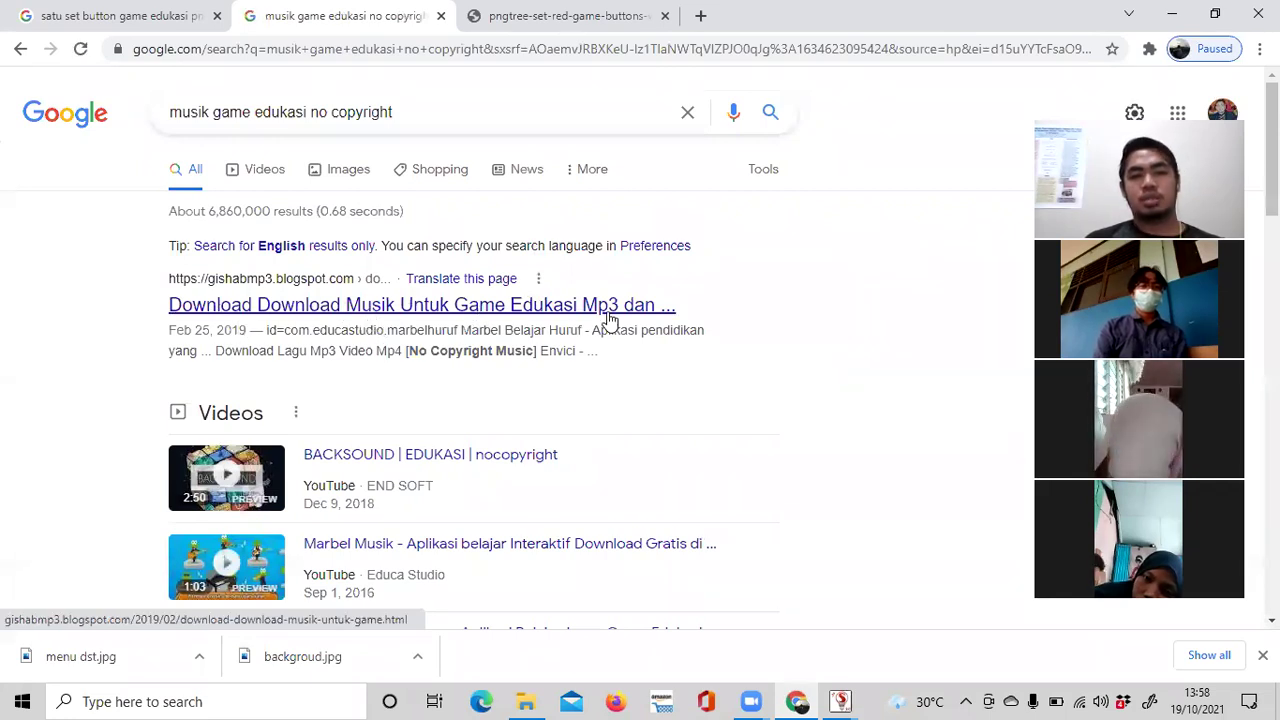
pyautogui.scroll(-3, 590, 330)
pyautogui.scroll(-2, 480, 335)
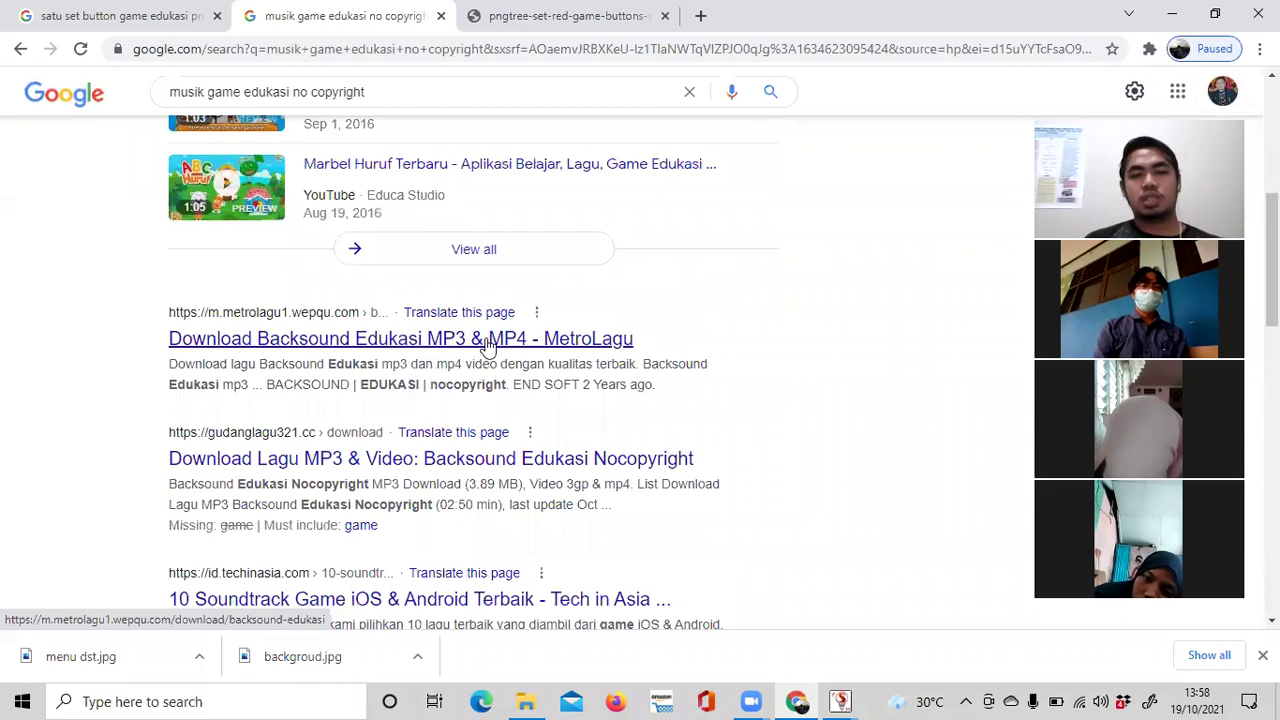
pyautogui.scroll(-2, 290, 288)
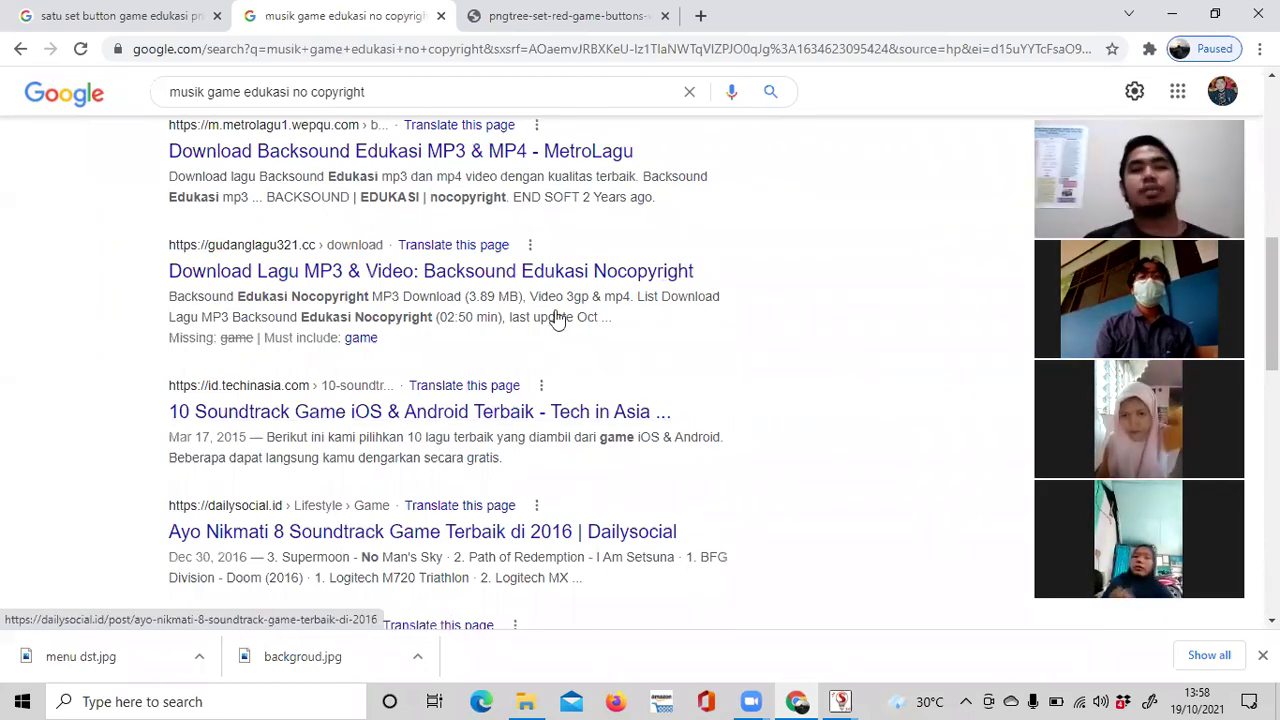
pyautogui.scroll(10, 557, 317)
# Save the full-size red game button set image to the Downloads folder as a JPEG named "button".
pyautogui.click(470, 22)
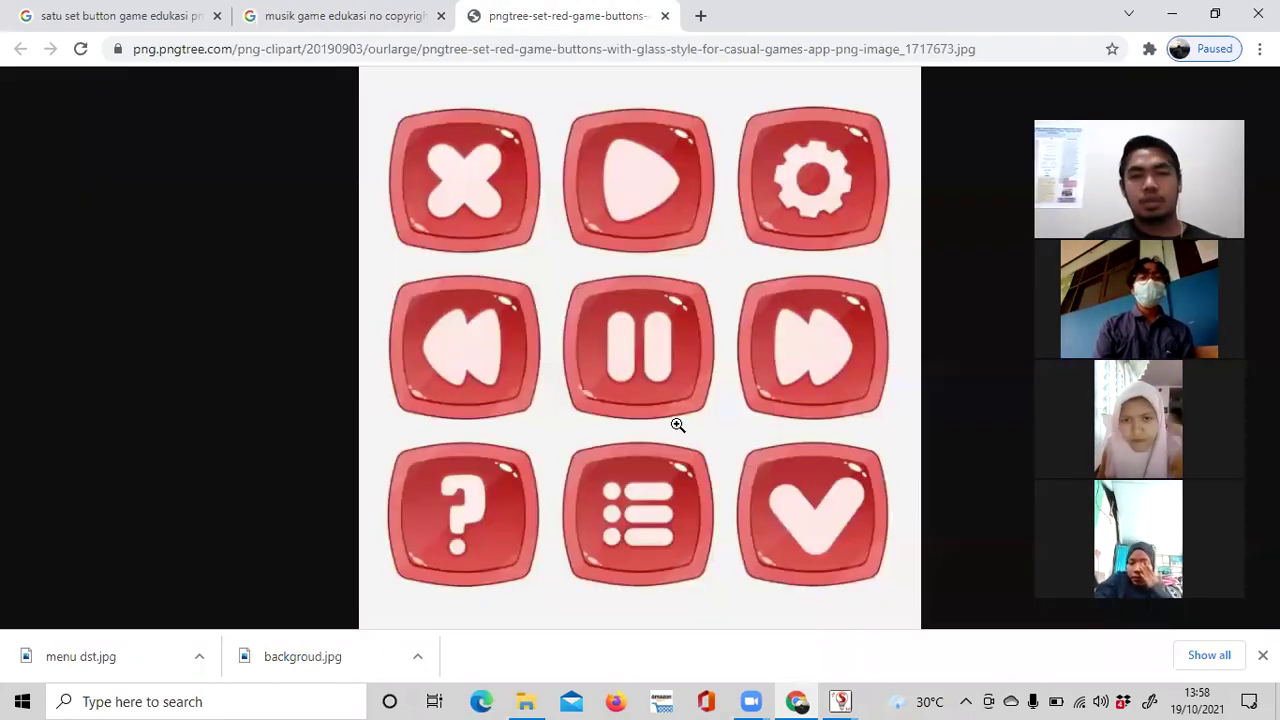
pyautogui.rightClick(680, 298)
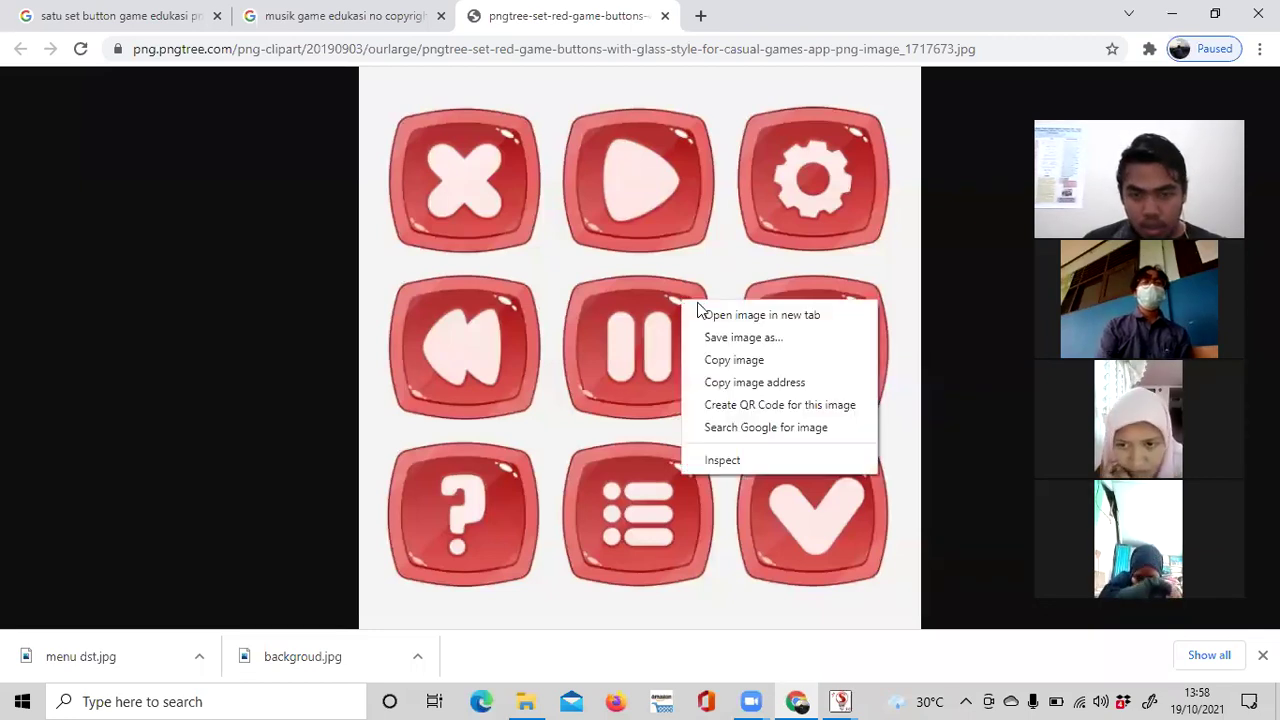
pyautogui.click(756, 341)
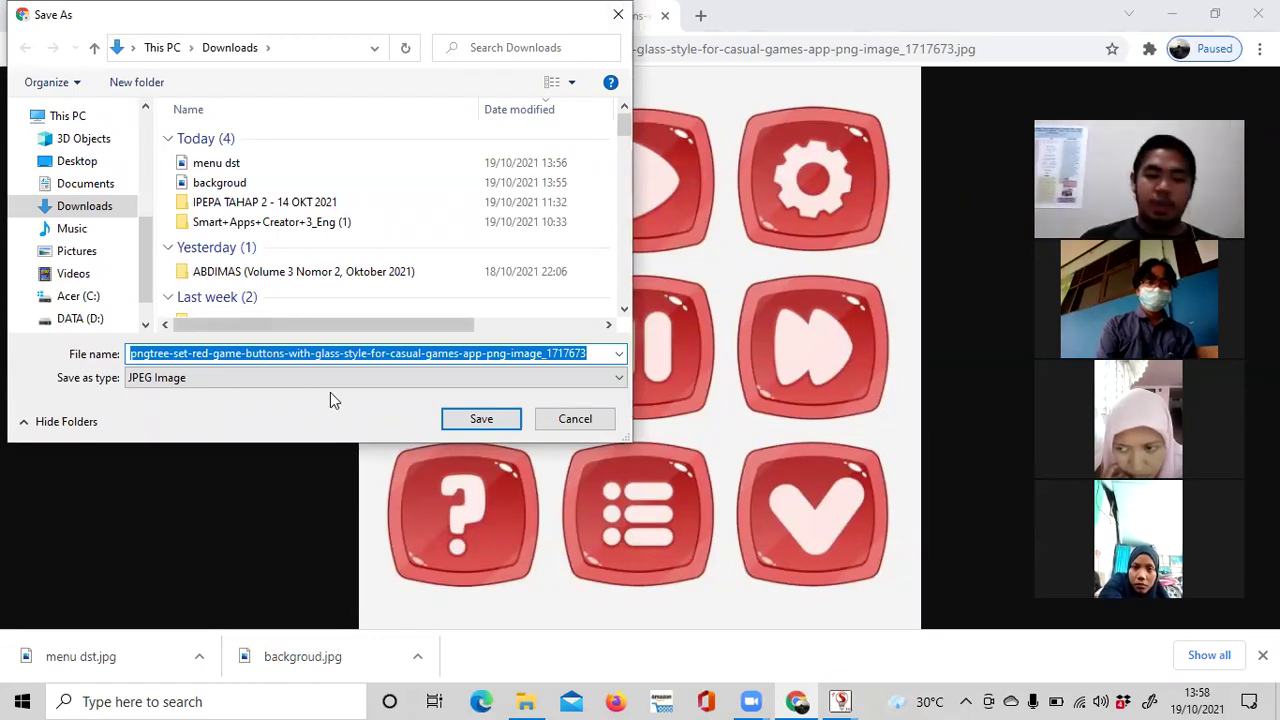
pyautogui.write('bu')
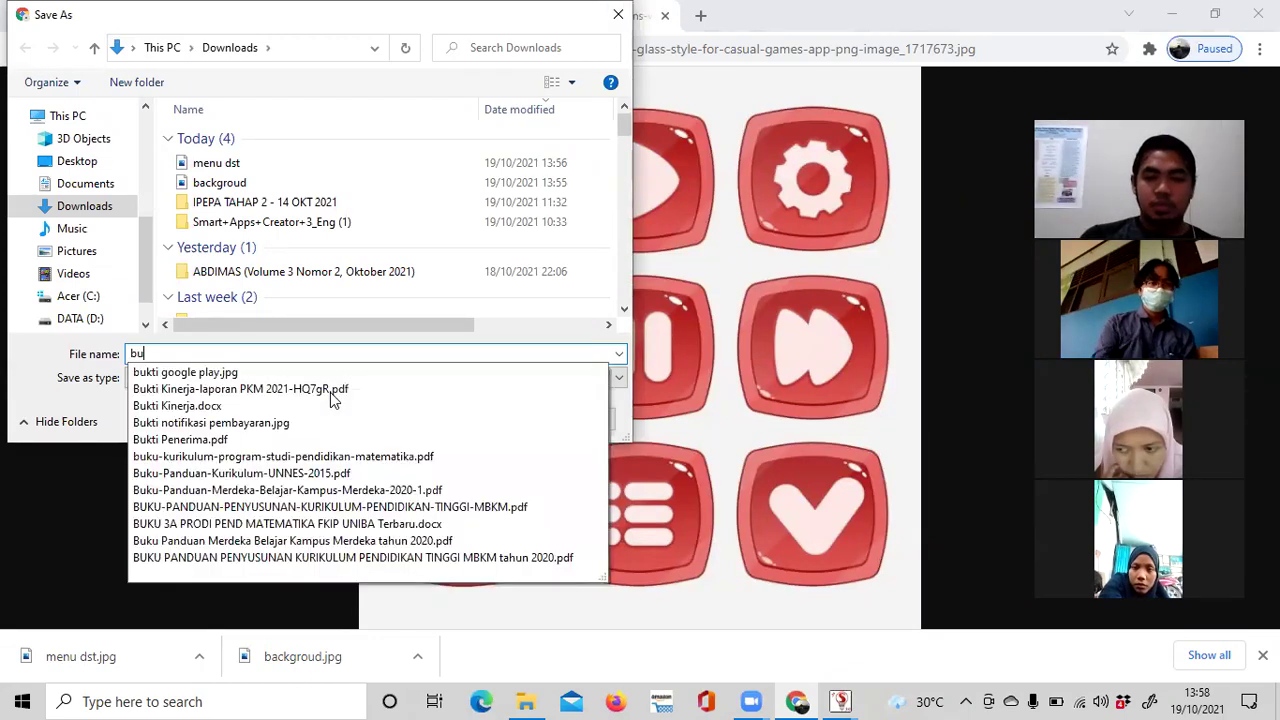
pyautogui.write('tton')
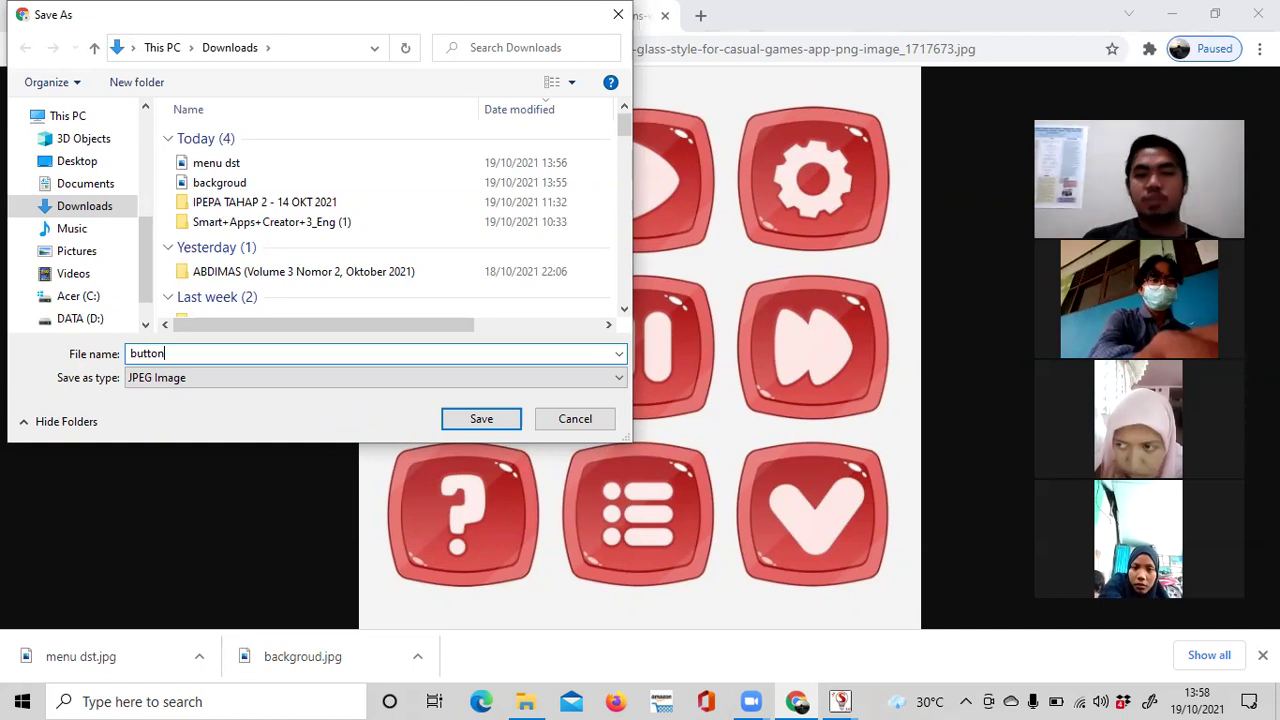
pyautogui.press('Return')
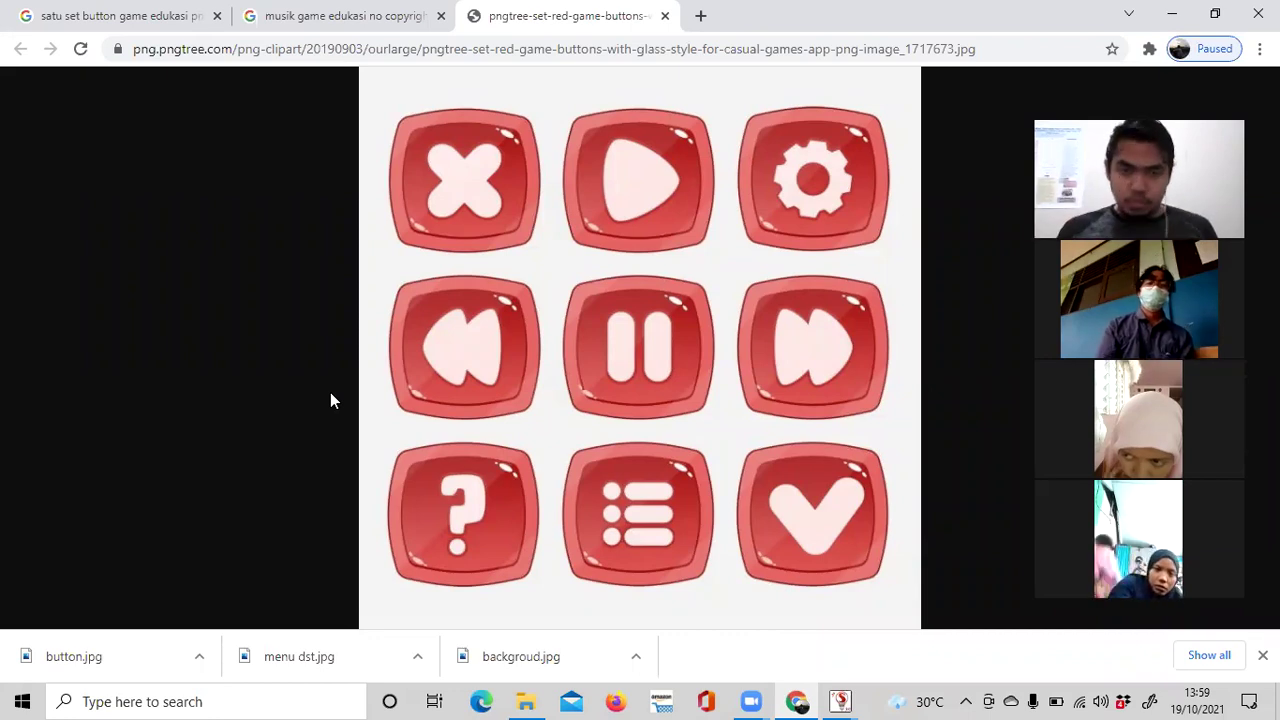
# Return to the red button image results, find the blue Start/Play/Quit/Settings button set, and open its image in a new tab.
pyautogui.click(120, 14)
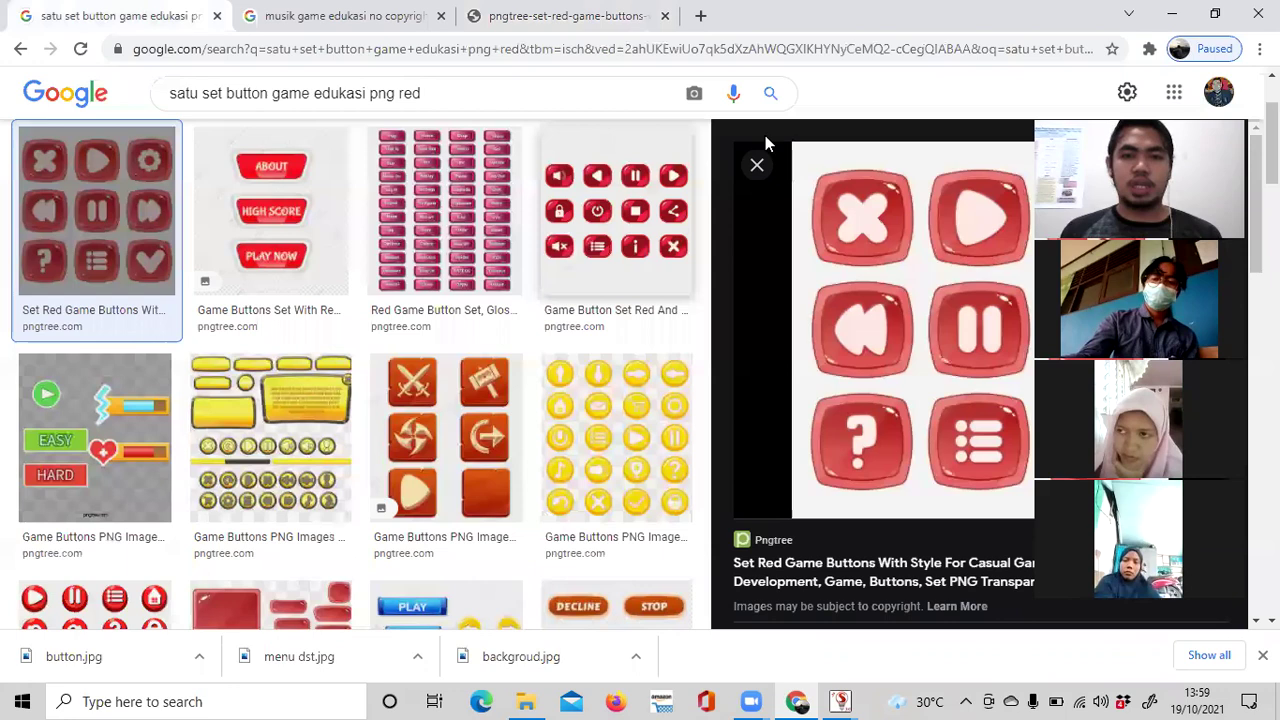
pyautogui.click(756, 166)
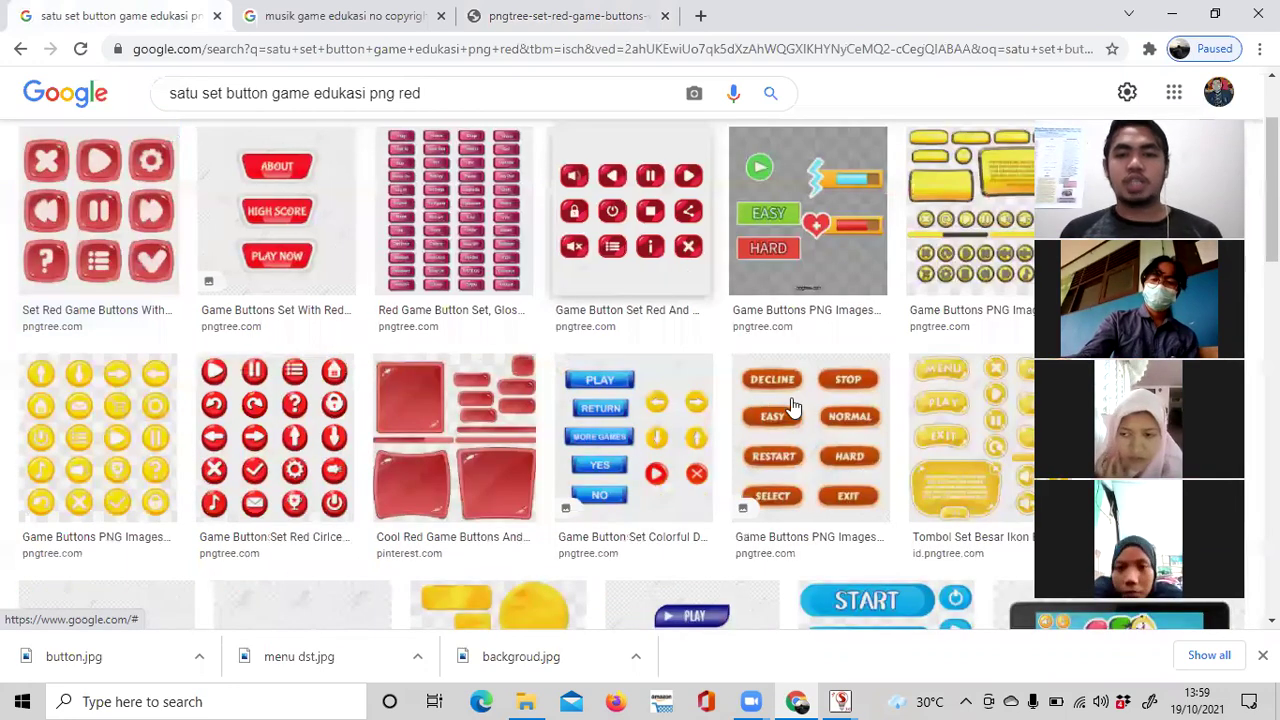
pyautogui.scroll(-2, 795, 410)
pyautogui.scroll(-2, 875, 340)
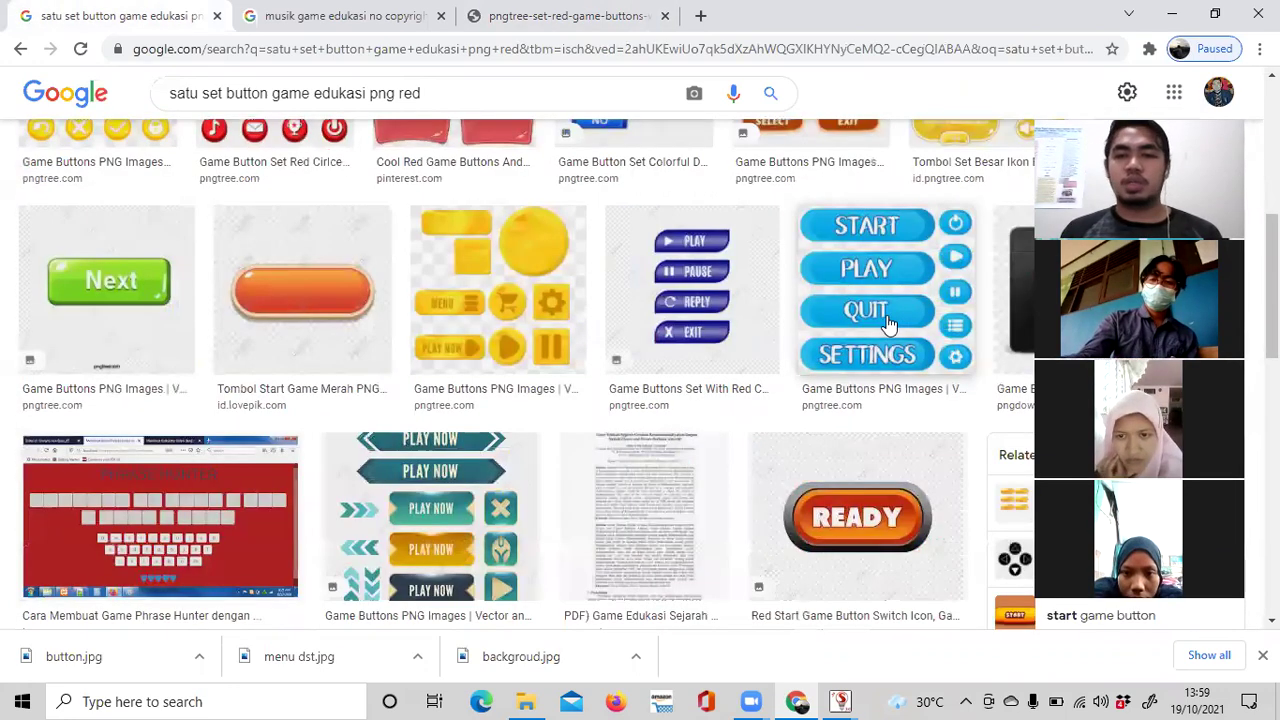
pyautogui.click(888, 323)
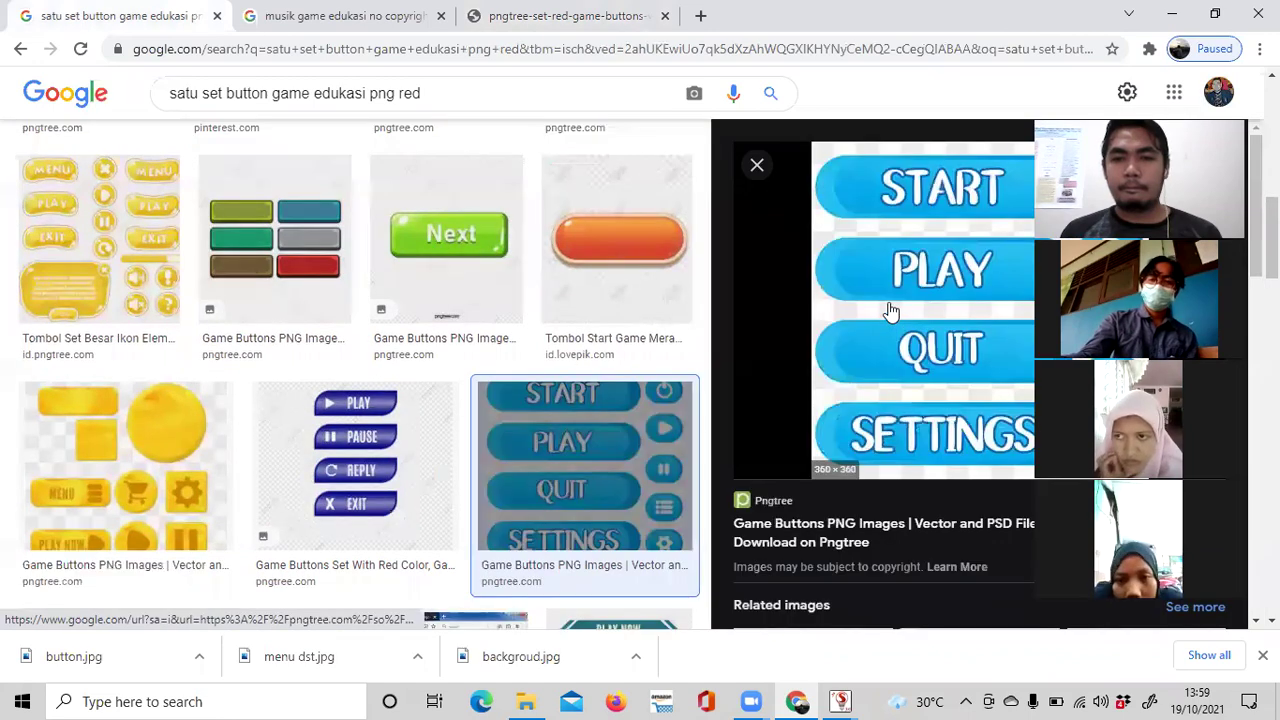
pyautogui.rightClick(892, 309)
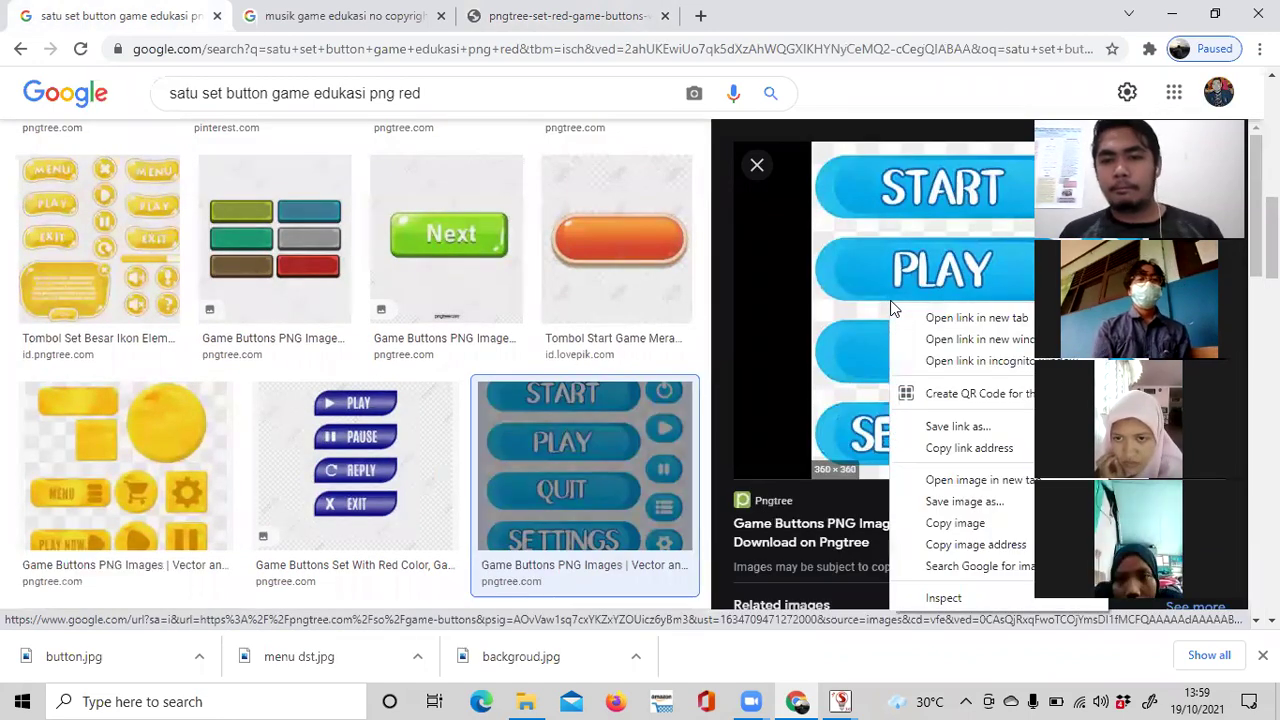
pyautogui.click(1001, 480)
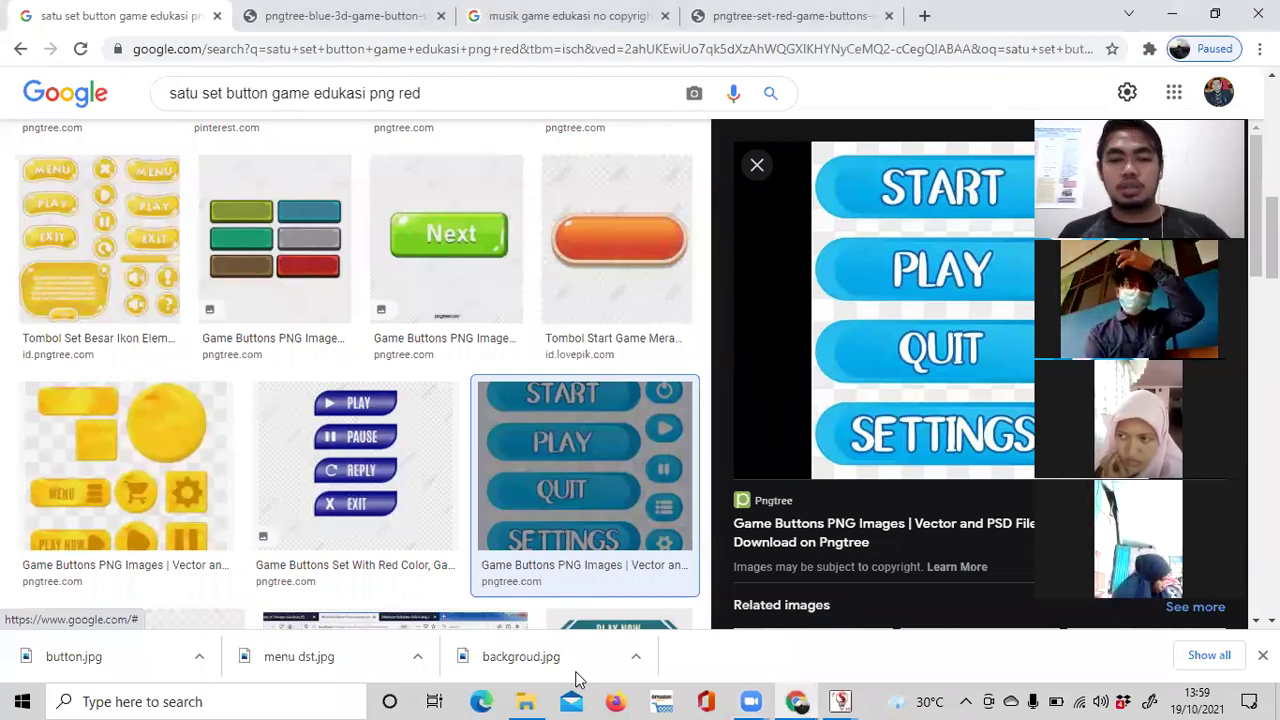
# Switch to File Explorer and check the file type of the blue 3D game button set image in its properties.
pyautogui.click(530, 700)
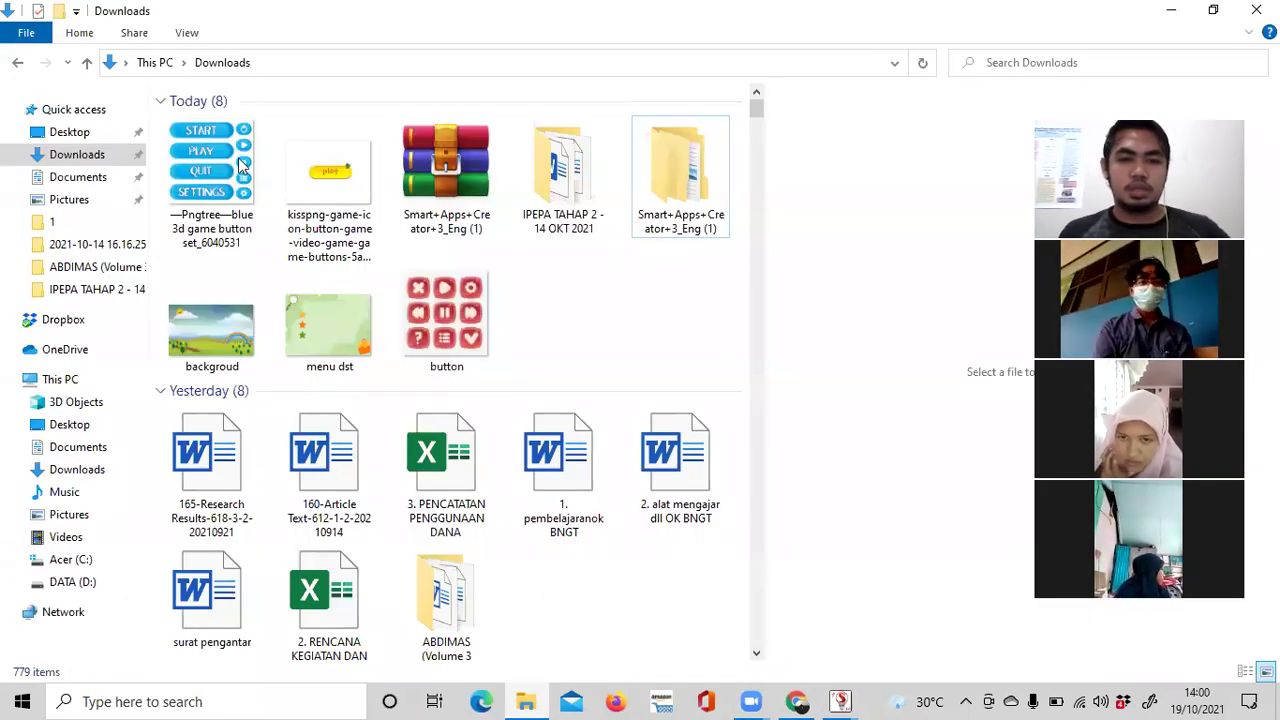
pyautogui.click(226, 172)
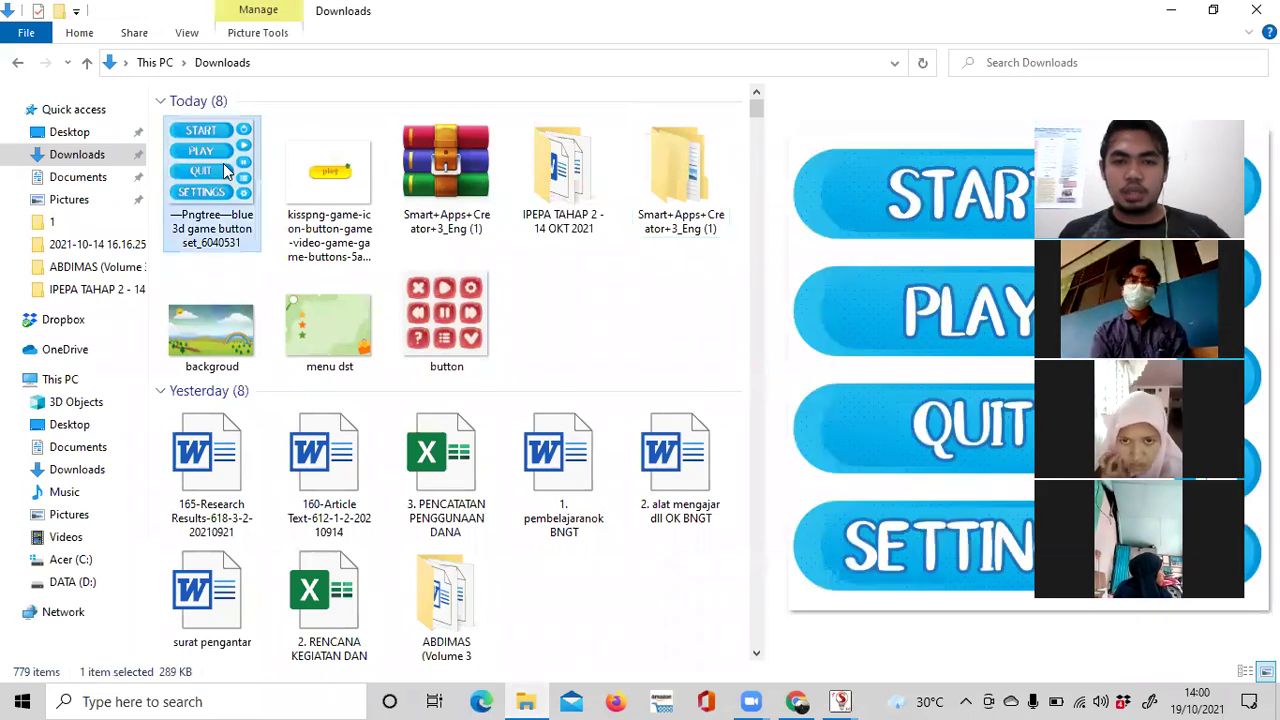
pyautogui.doubleClick(234, 182)
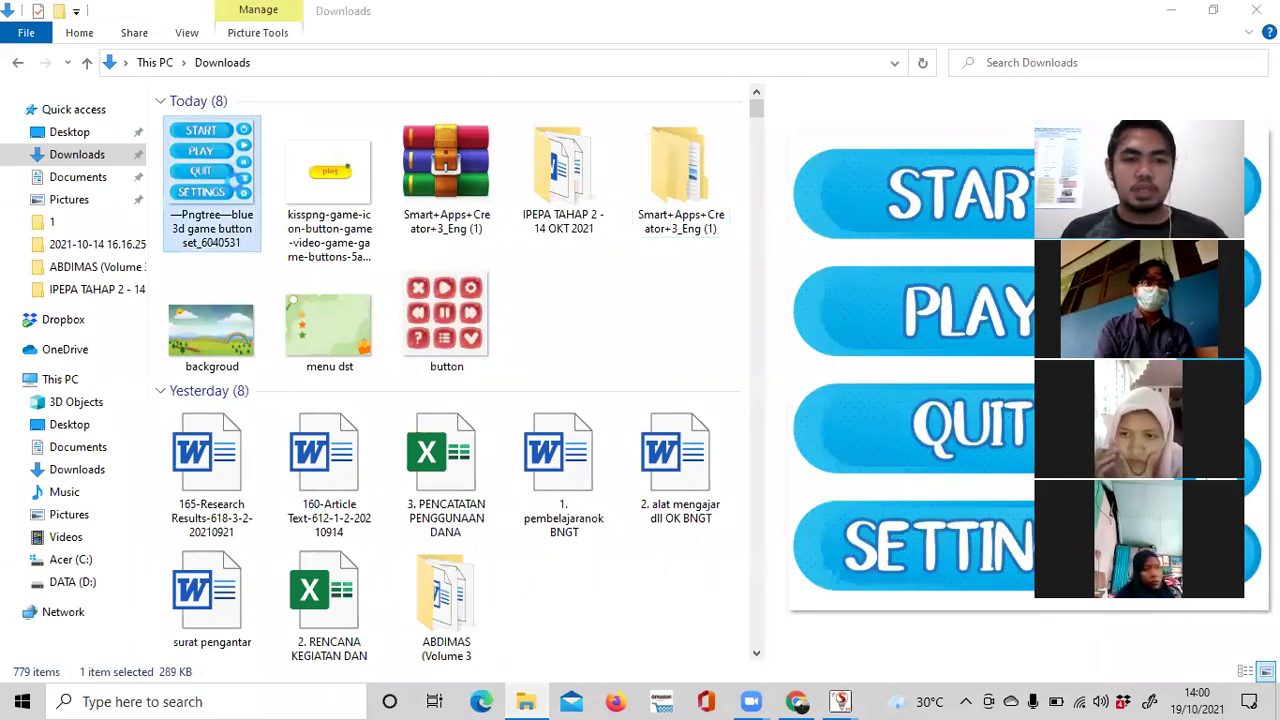
pyautogui.rightClick(235, 236)
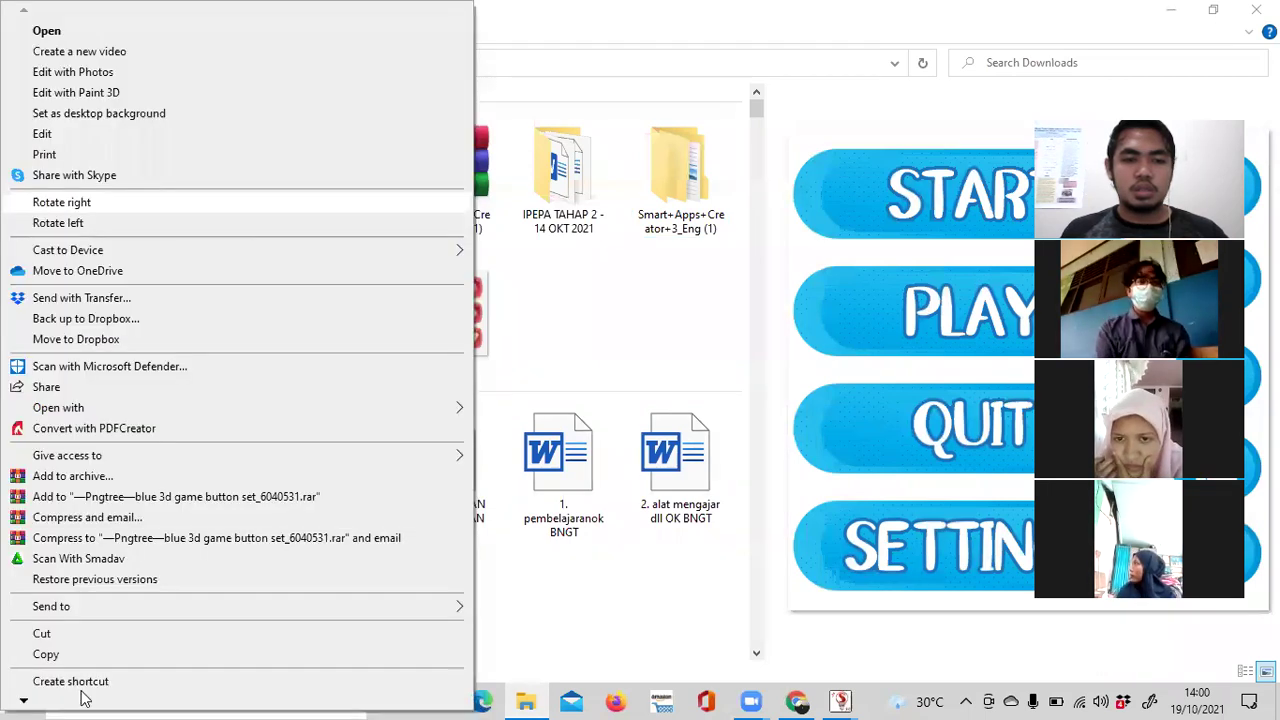
pyautogui.moveTo(27, 699)
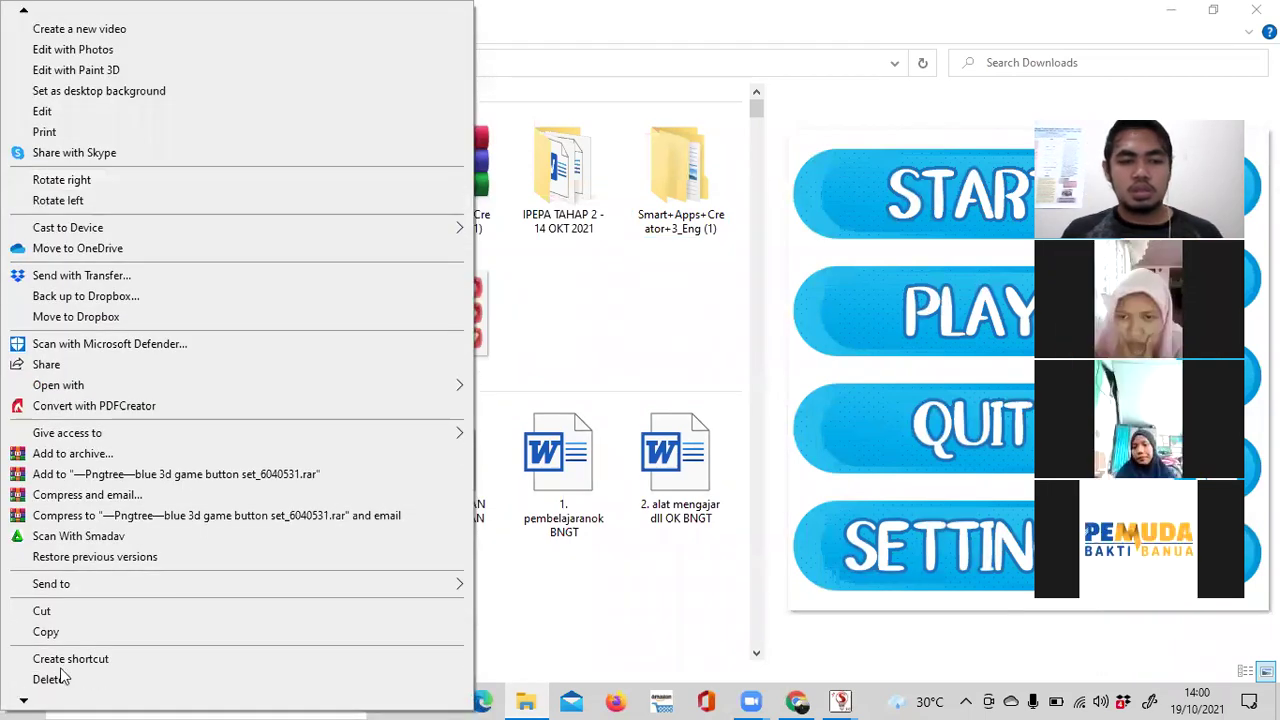
pyautogui.scroll(-1, 62, 678)
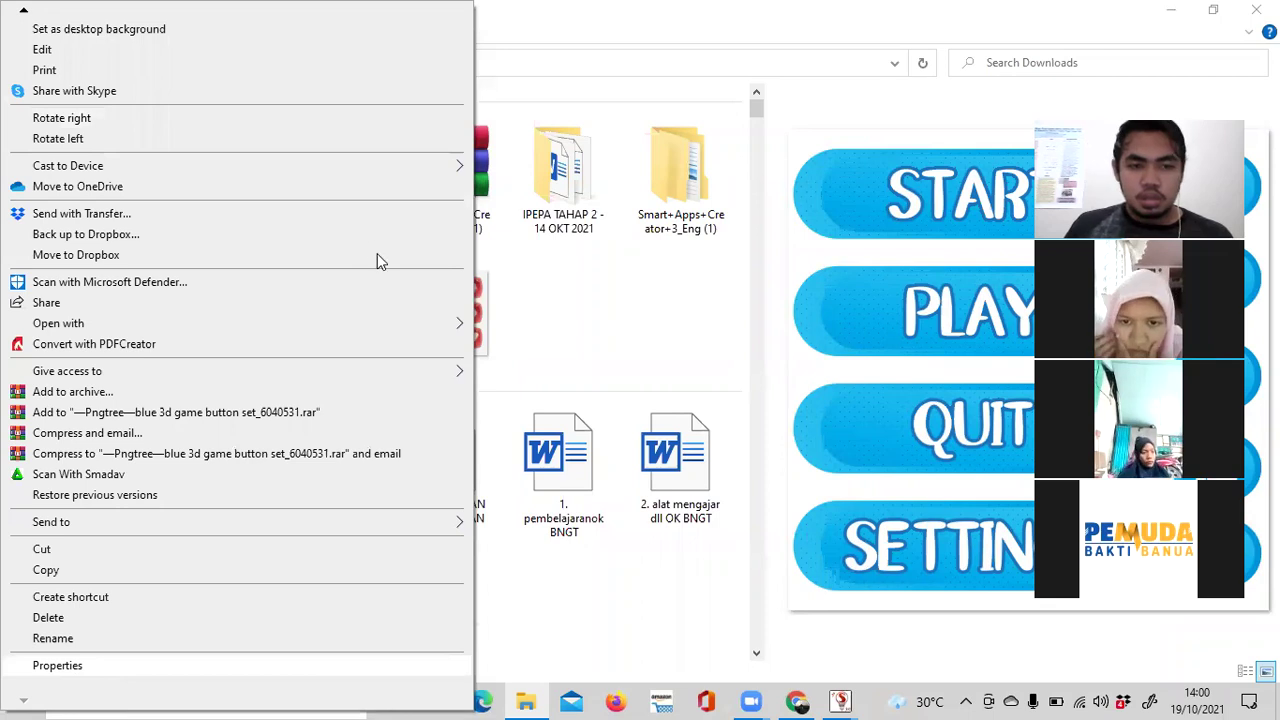
pyautogui.press('r')
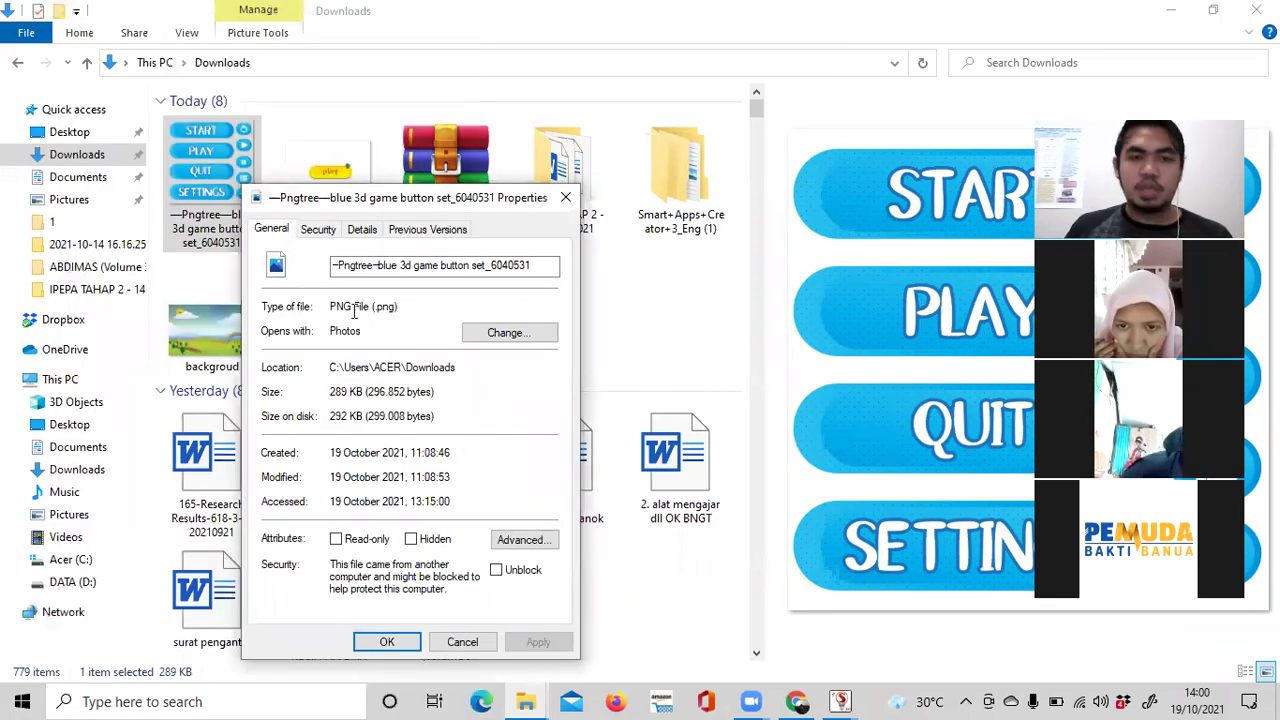
pyautogui.click(566, 198)
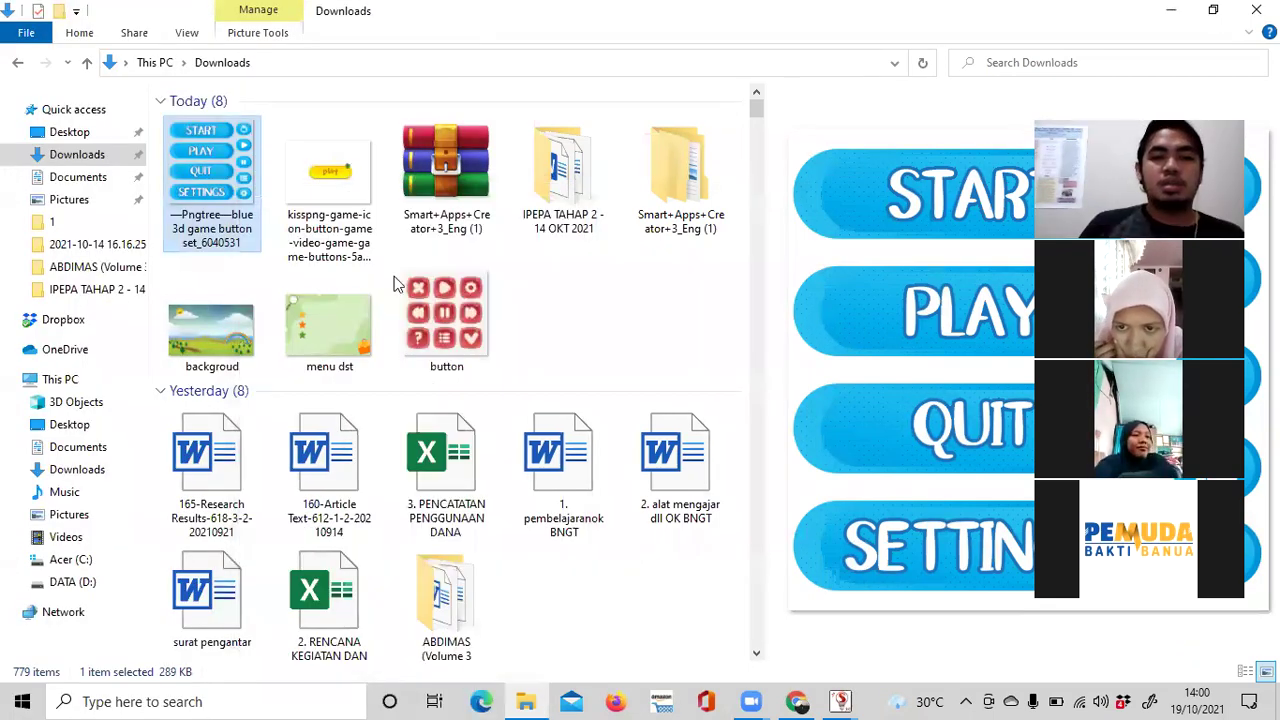
# Check the file type of the red "button" image in the Downloads folder through its properties.
pyautogui.click(432, 318)
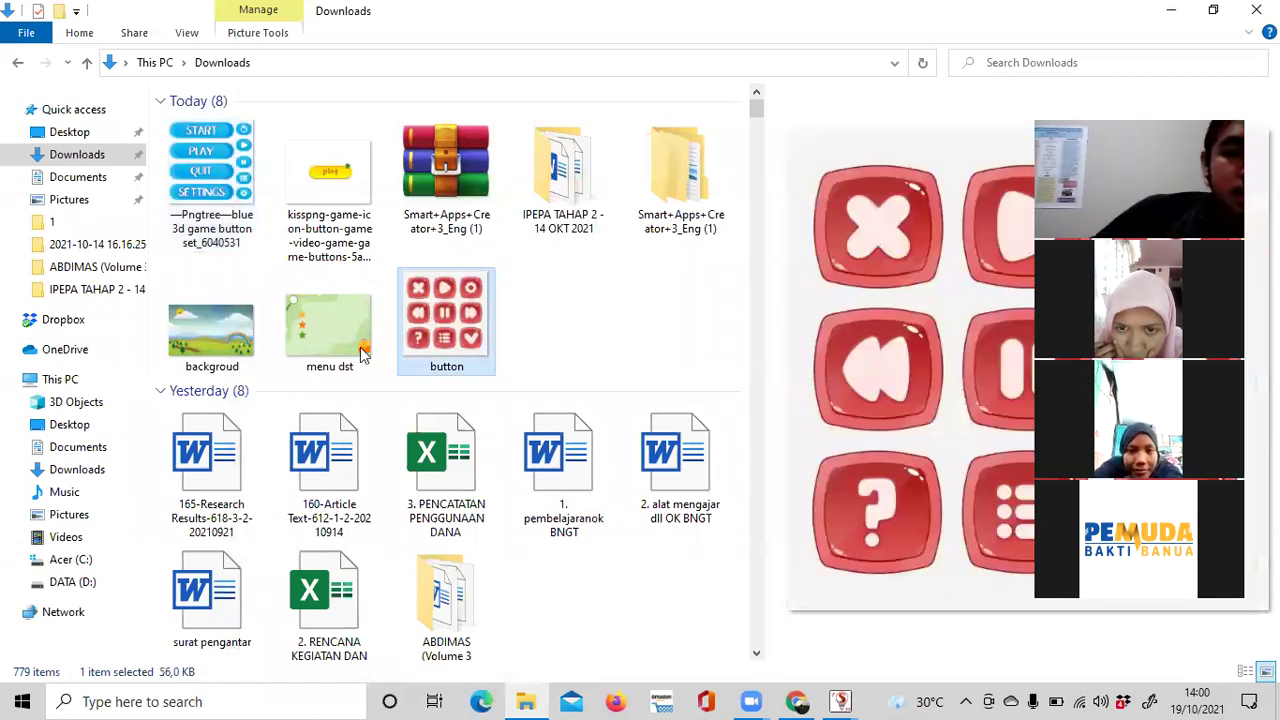
pyautogui.rightClick(431, 317)
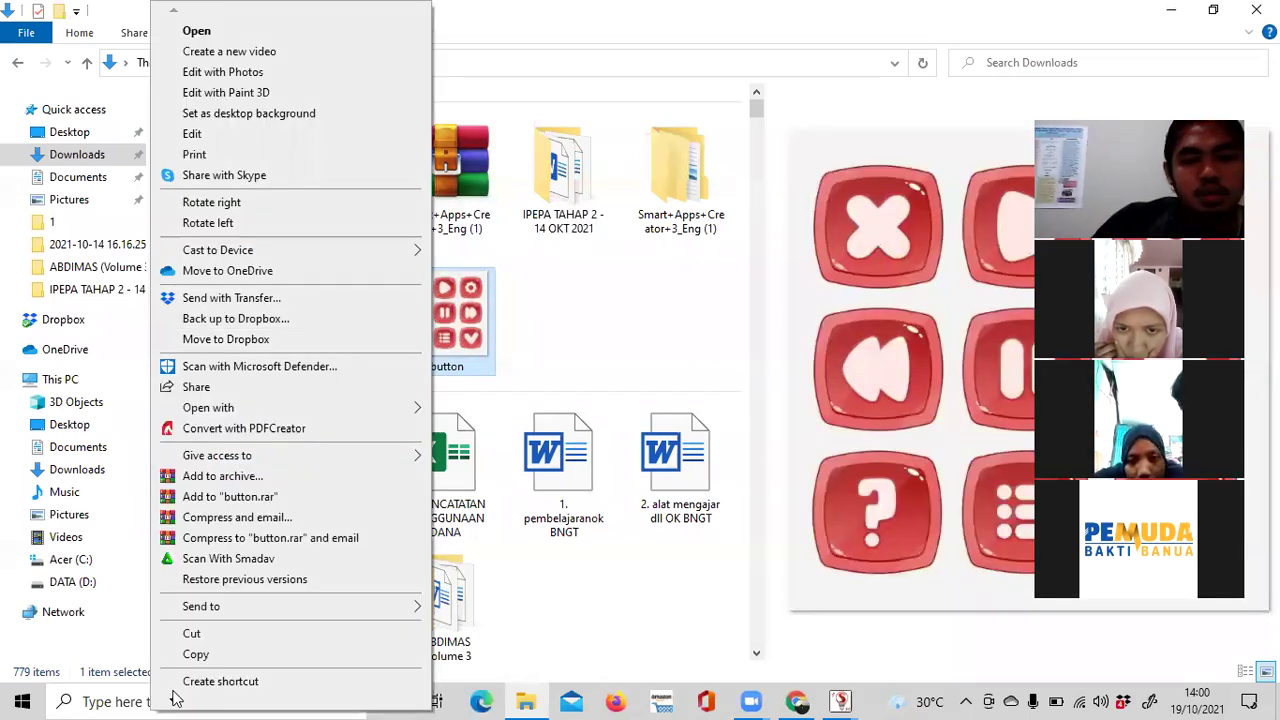
pyautogui.moveTo(175, 697)
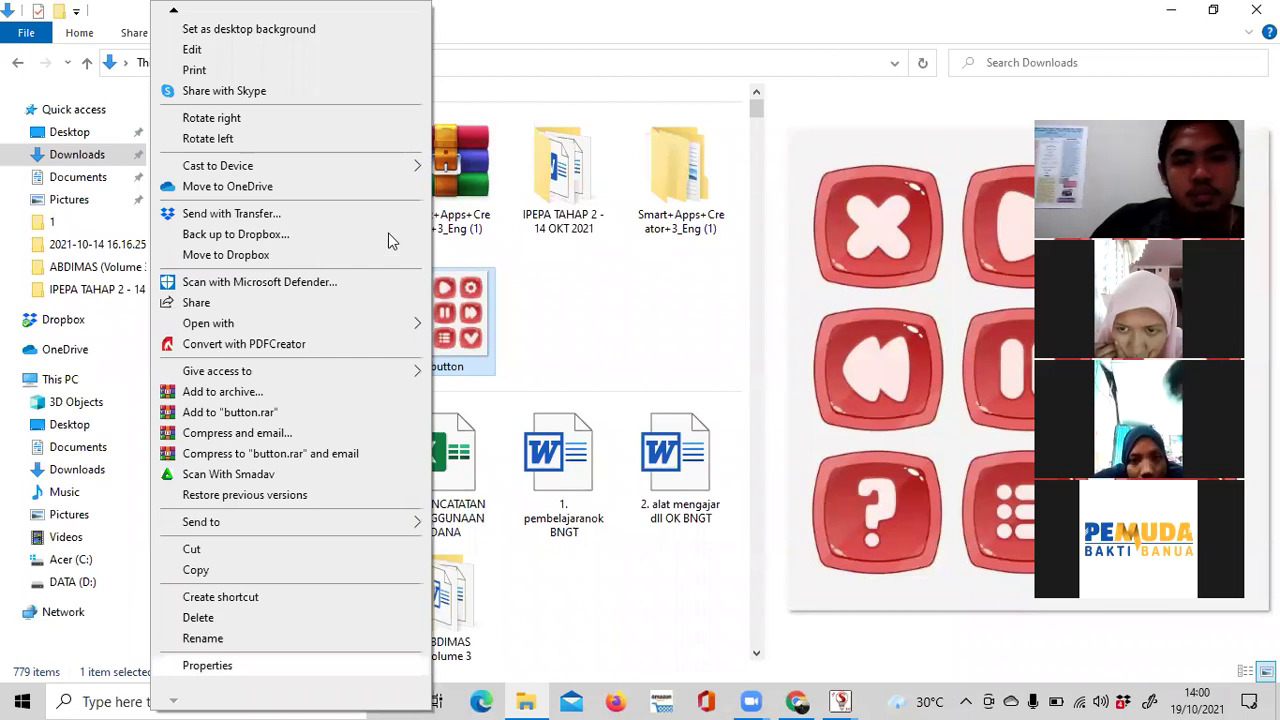
pyautogui.press('r')
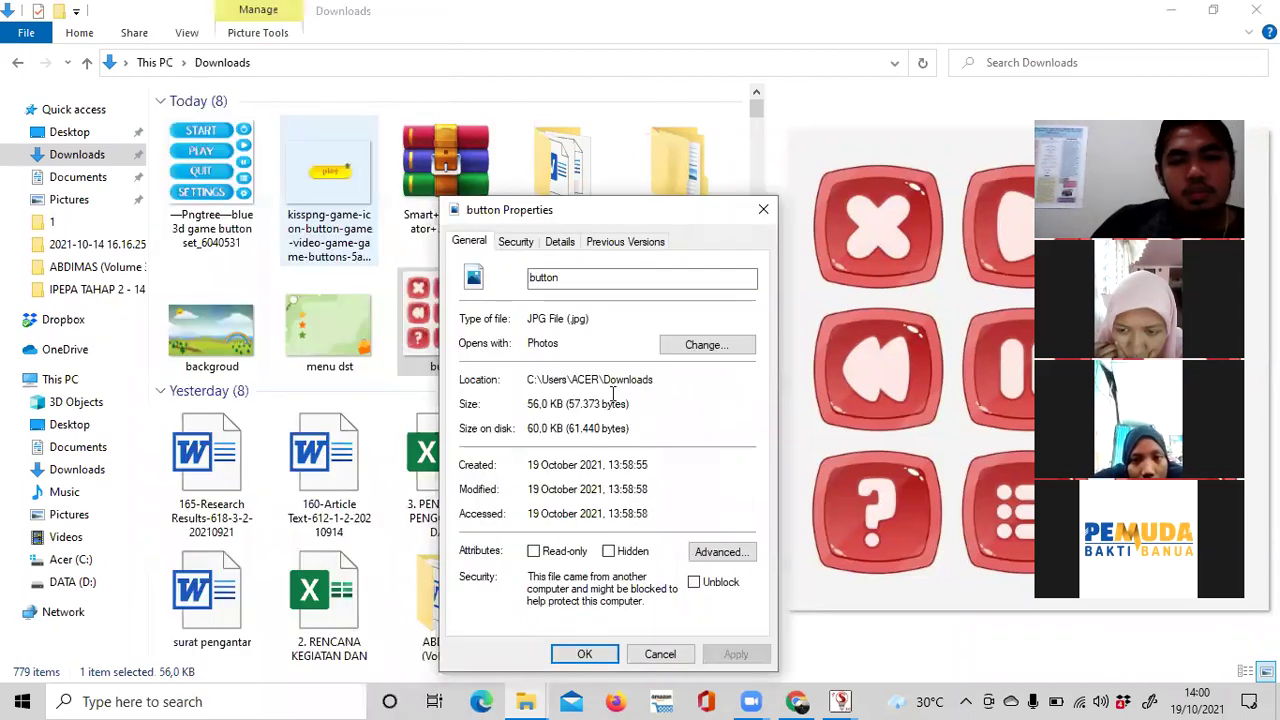
pyautogui.click(765, 209)
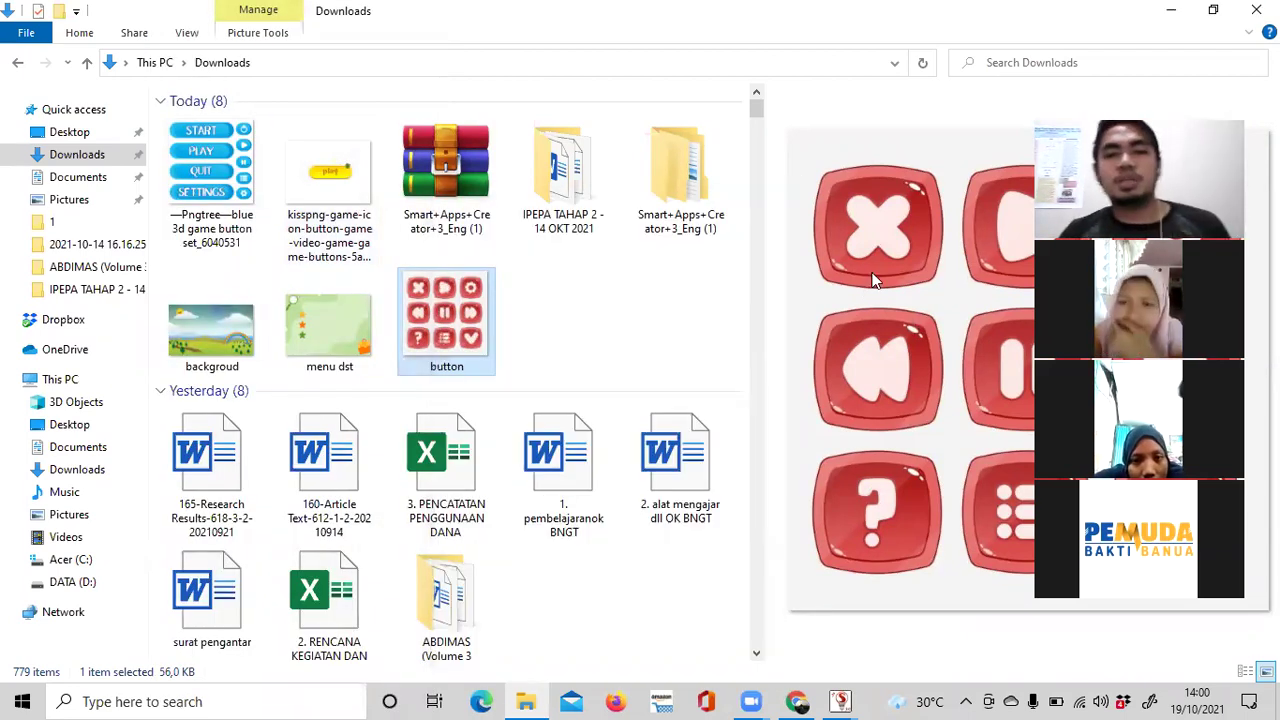
# Preview the "menu dst" and "backgroud" images in the Downloads folder.
pyautogui.click(842, 700)
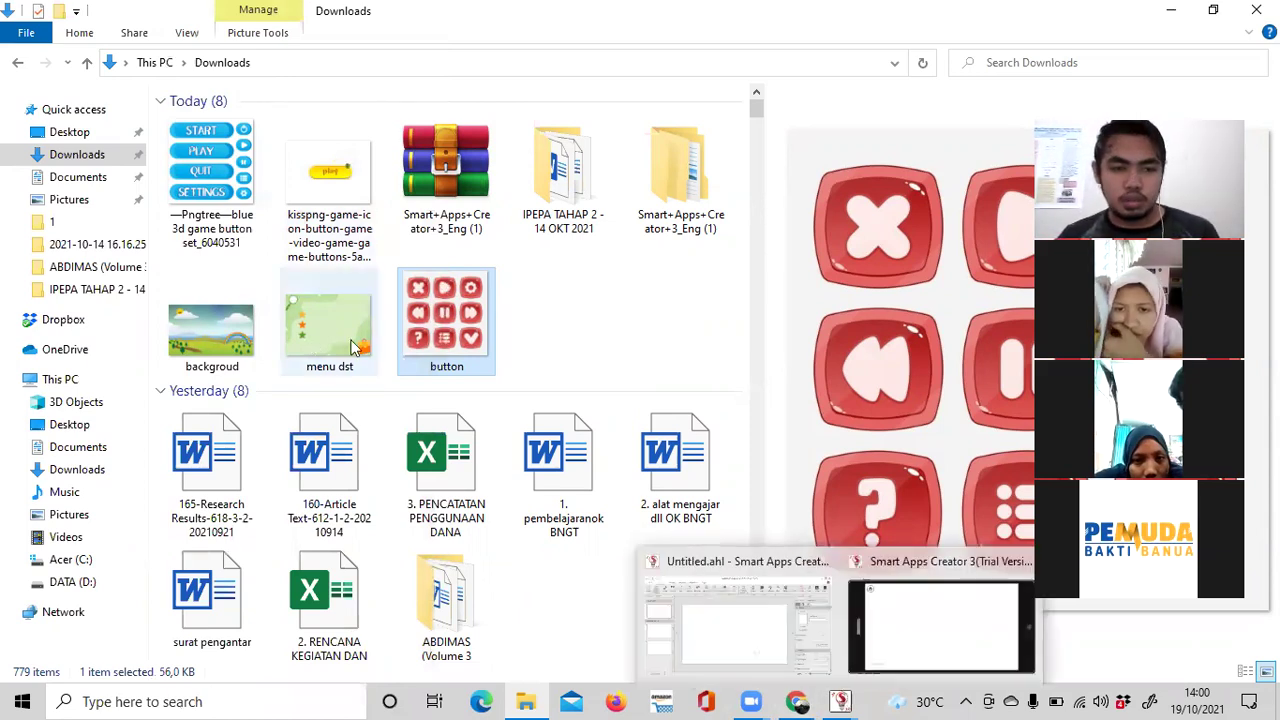
pyautogui.click(352, 346)
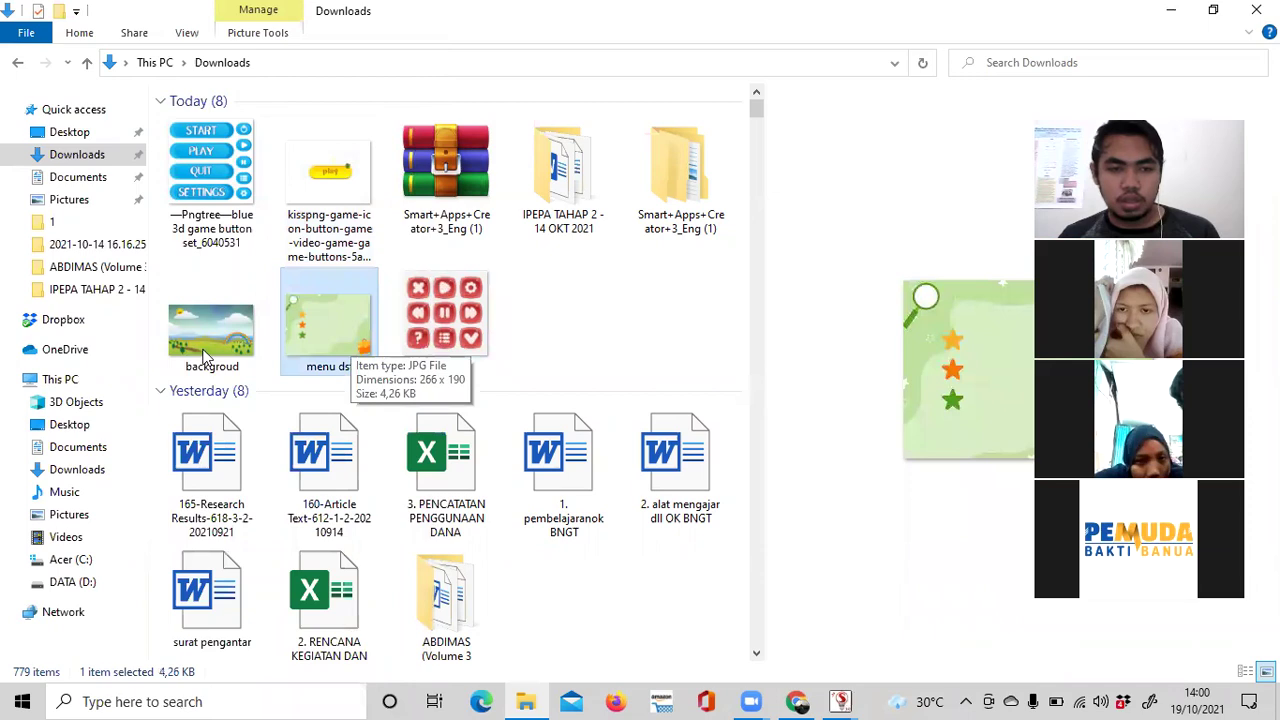
pyautogui.click(230, 334)
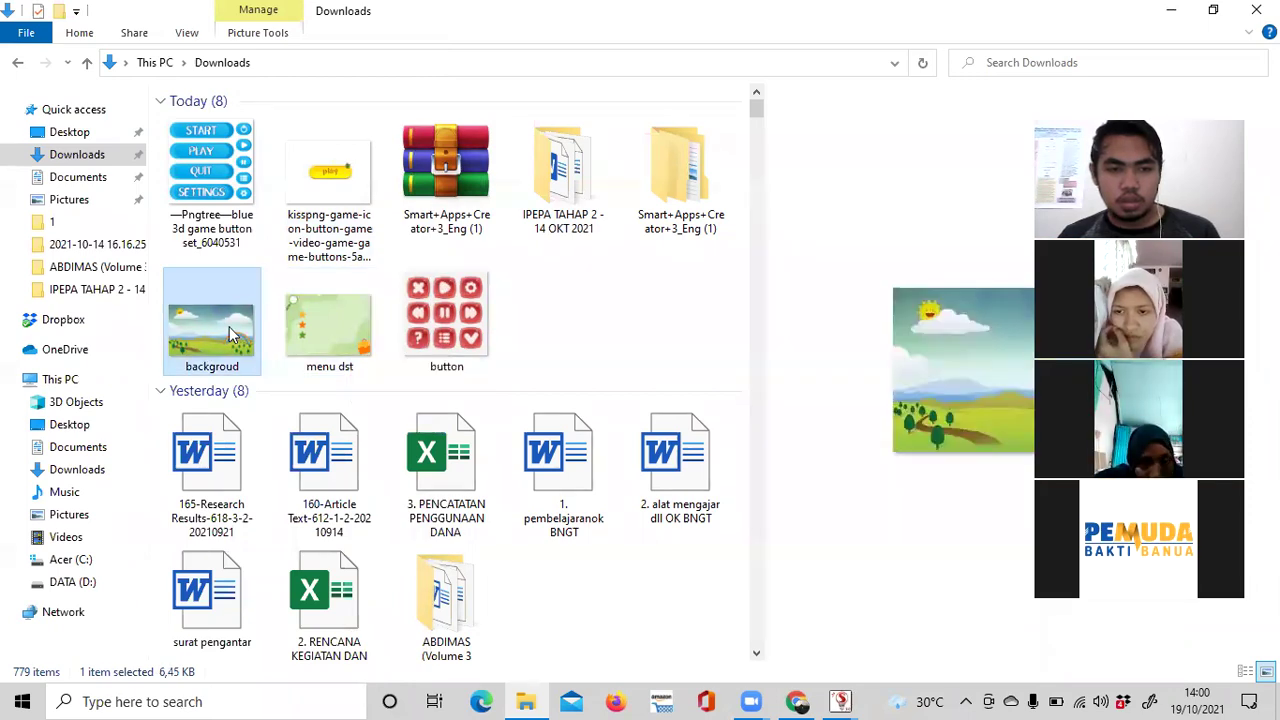
# Switch to the Untitled.ahl project in Smart Apps Creator and insert the "backgroud" image from Downloads on the Start Page.
pyautogui.click(842, 700)
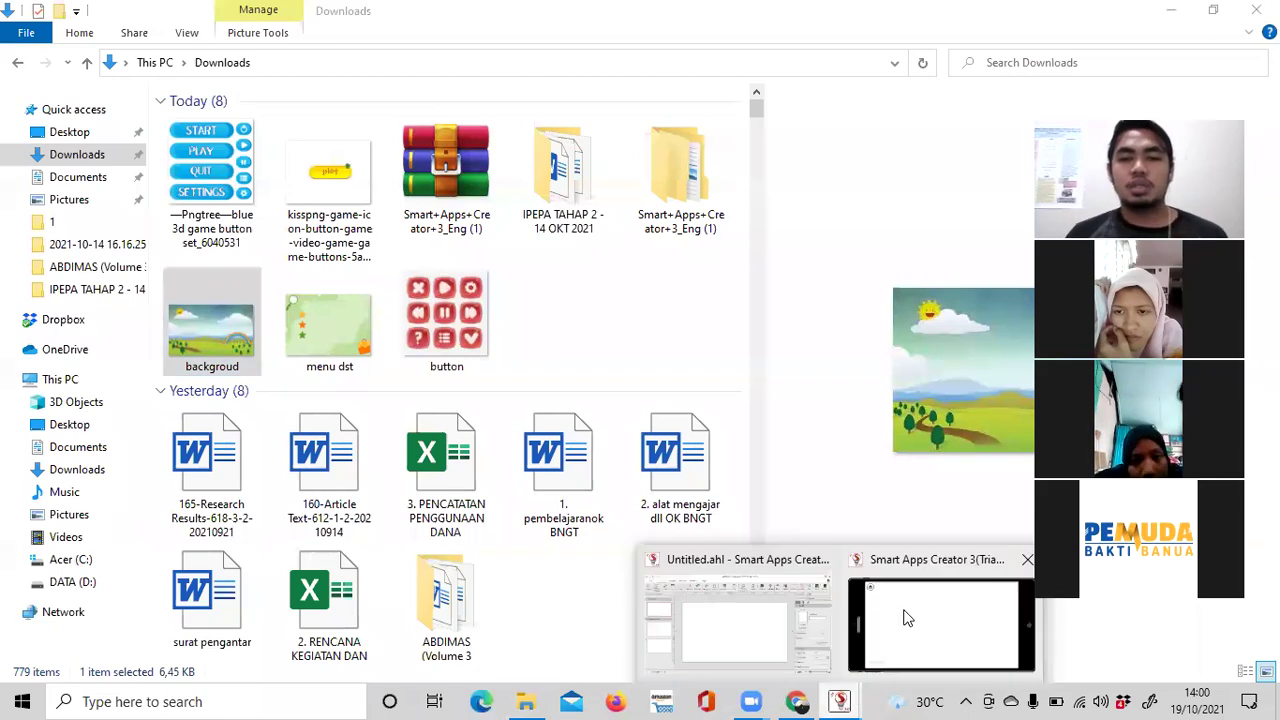
pyautogui.click(940, 625)
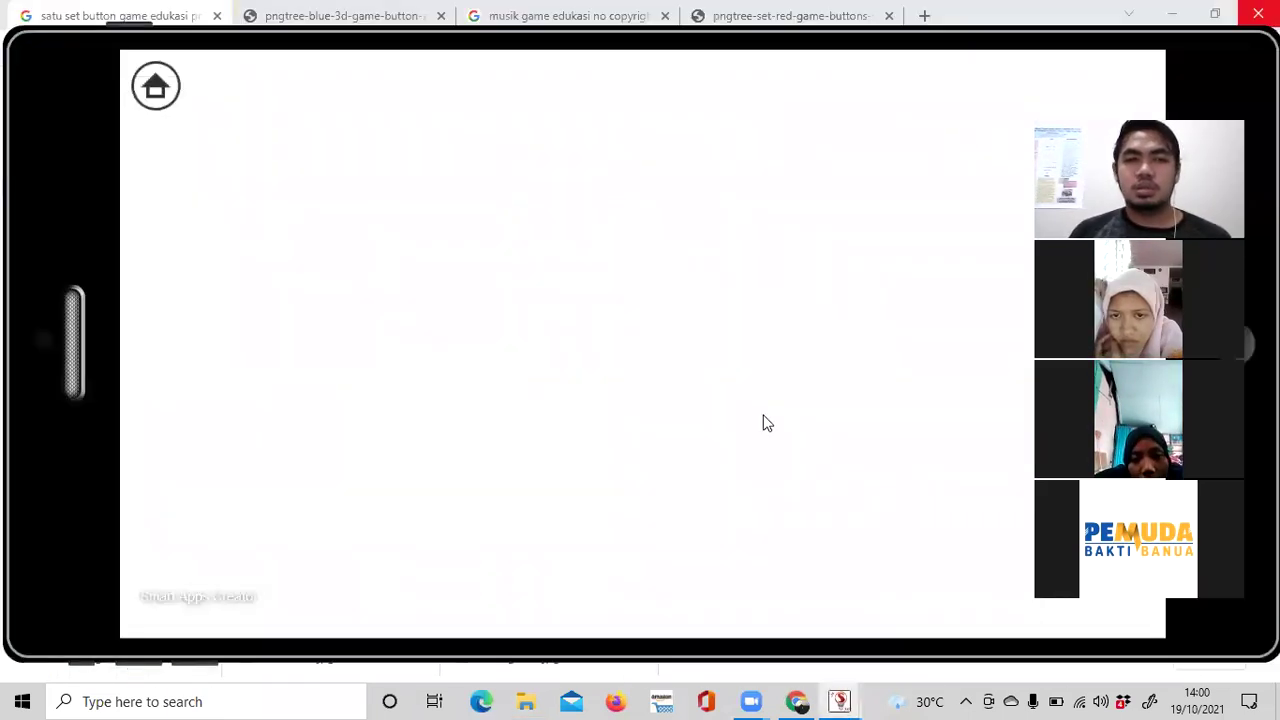
pyautogui.click(840, 700)
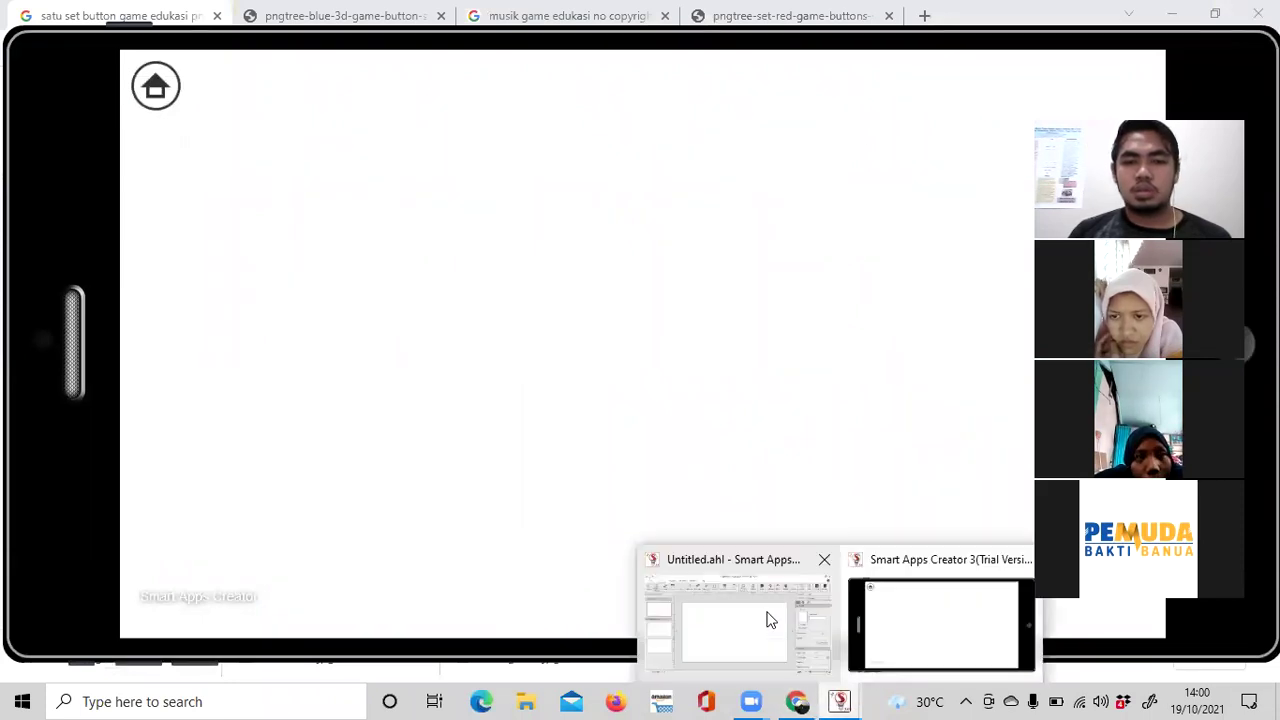
pyautogui.click(770, 620)
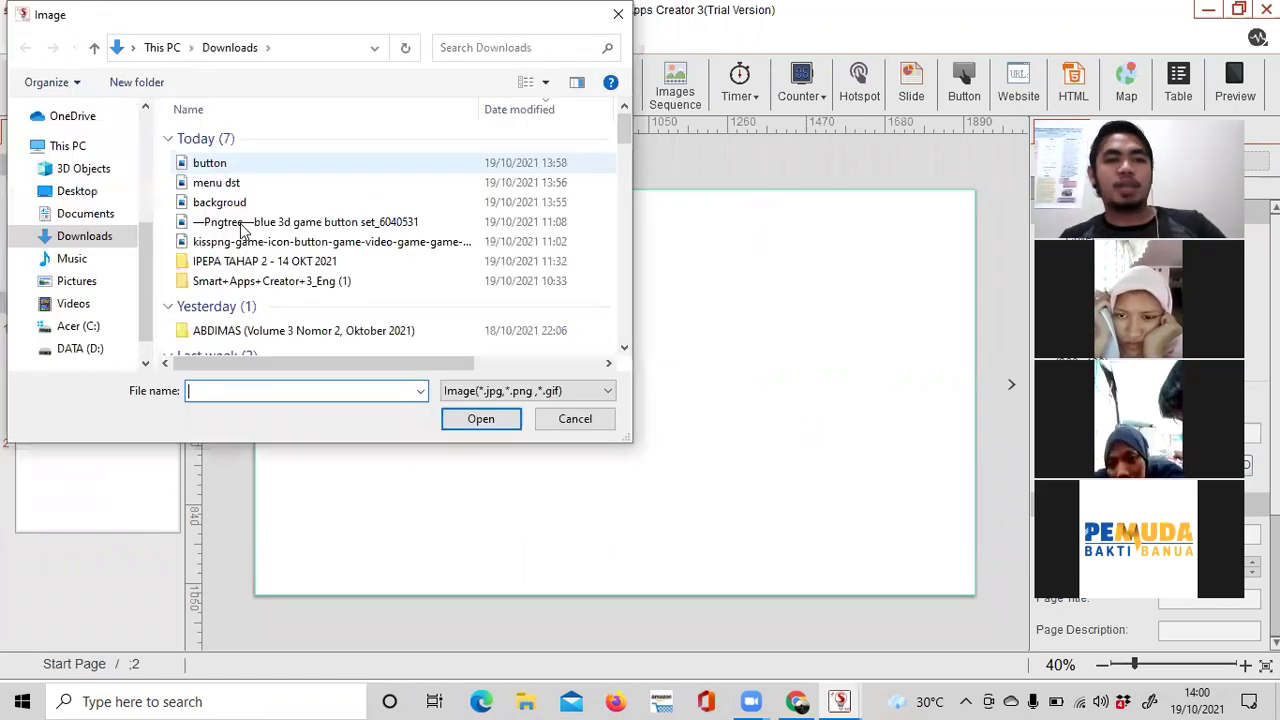
pyautogui.click(220, 204)
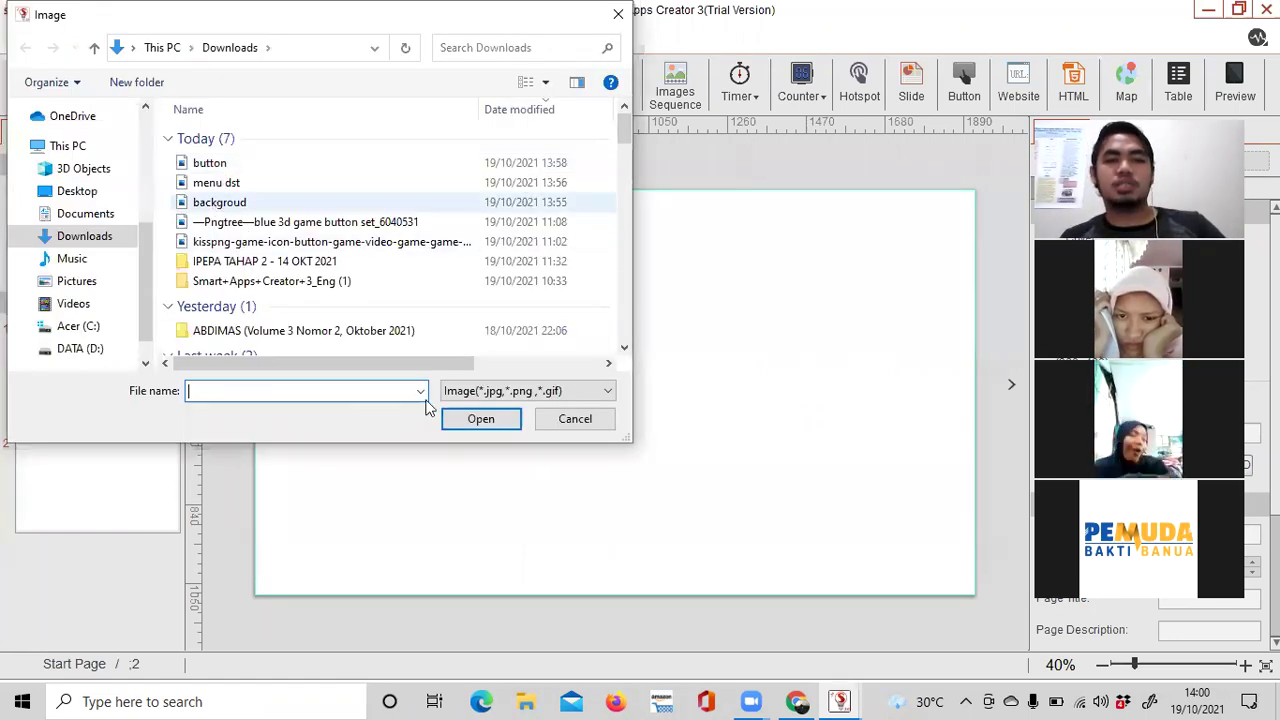
pyautogui.click(479, 420)
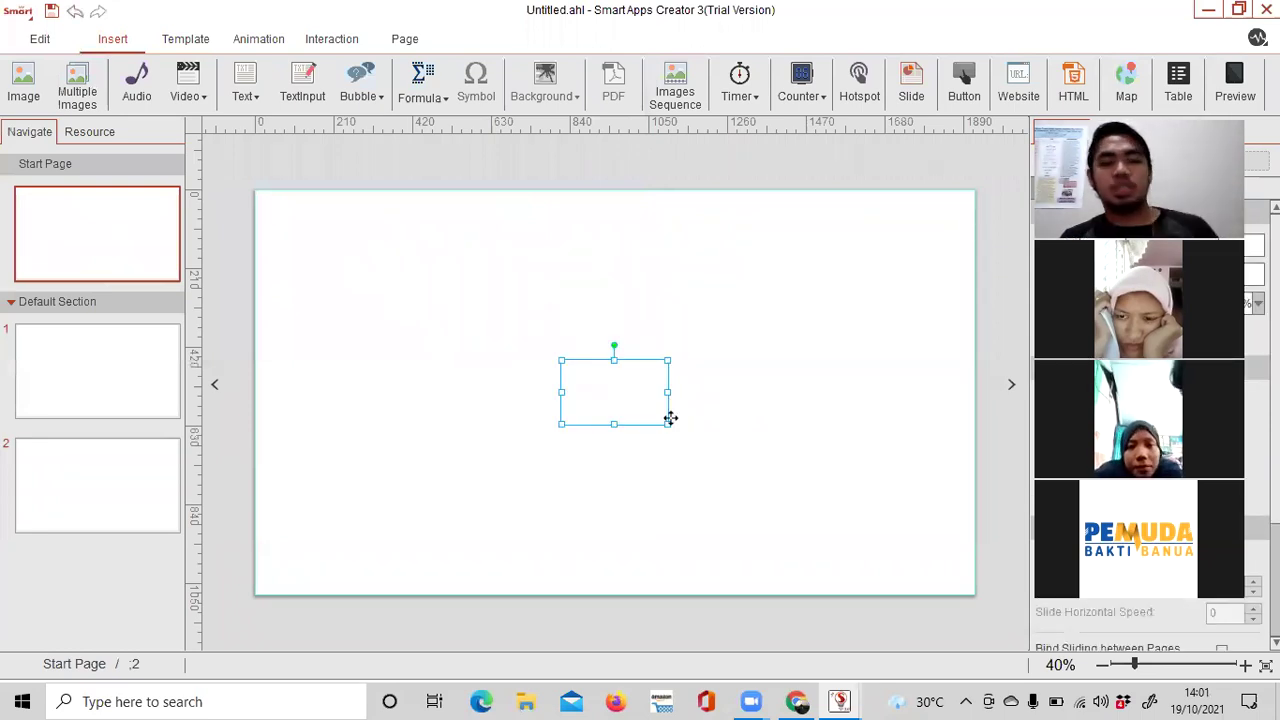
# Enlarge the inserted background image on the Start Page to about 1702 × 1034 px and delete it.
pyautogui.moveTo(668, 424); pyautogui.dragTo(904, 605)
pyautogui.moveTo(560, 360); pyautogui.dragTo(311, 240)
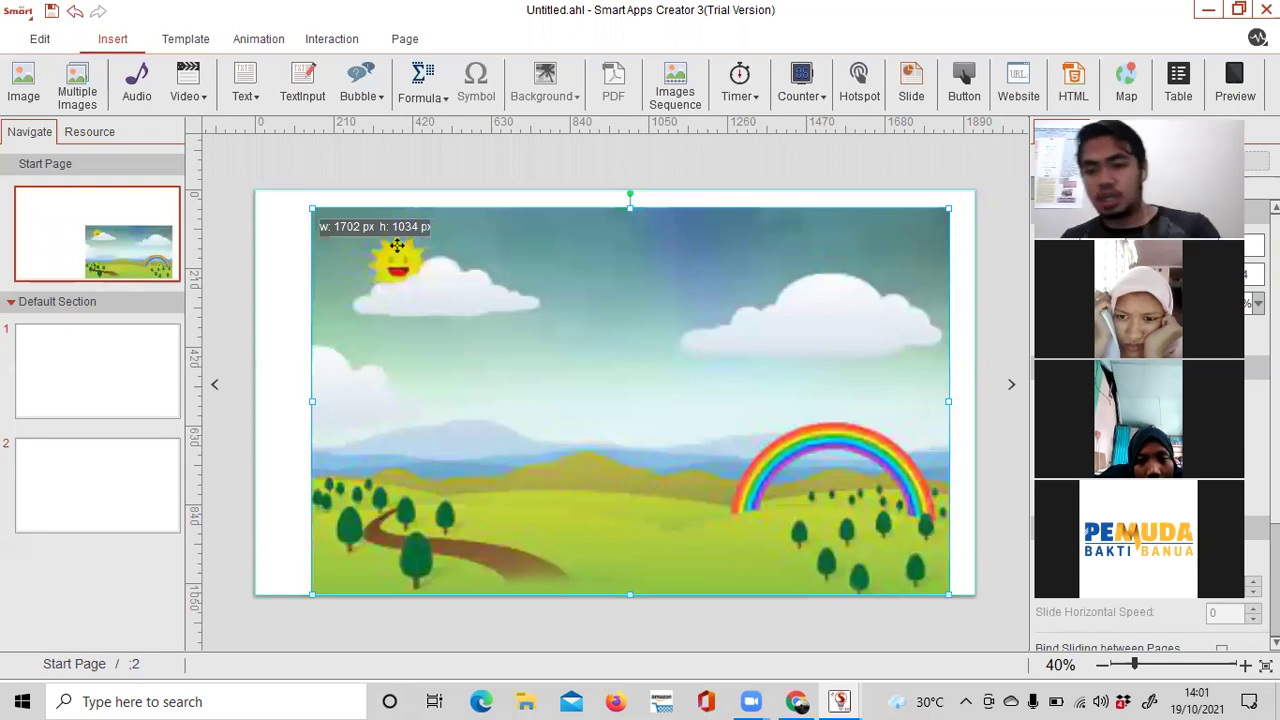
pyautogui.press('Delete')
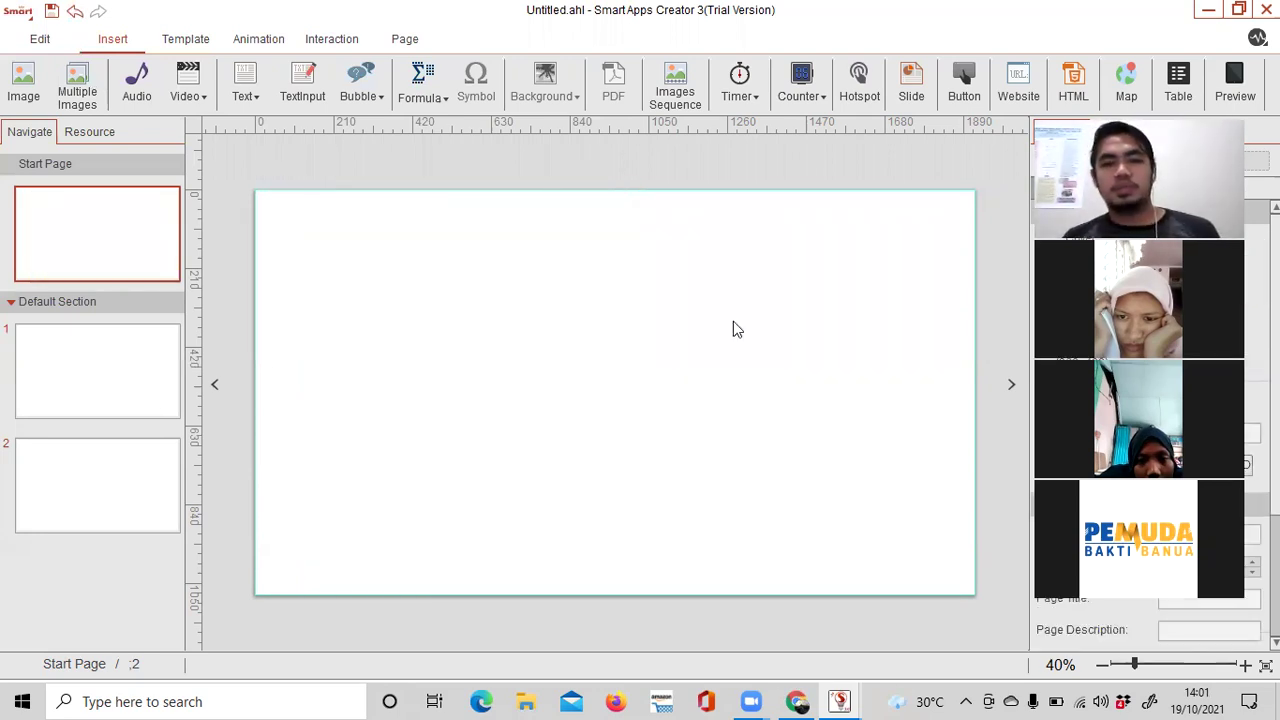
# Switch to Chrome and search Google Images for "background game edukasi hd".
pyautogui.hotkey('alt', 'Tab')
pyautogui.scroll(1, 509, 89)
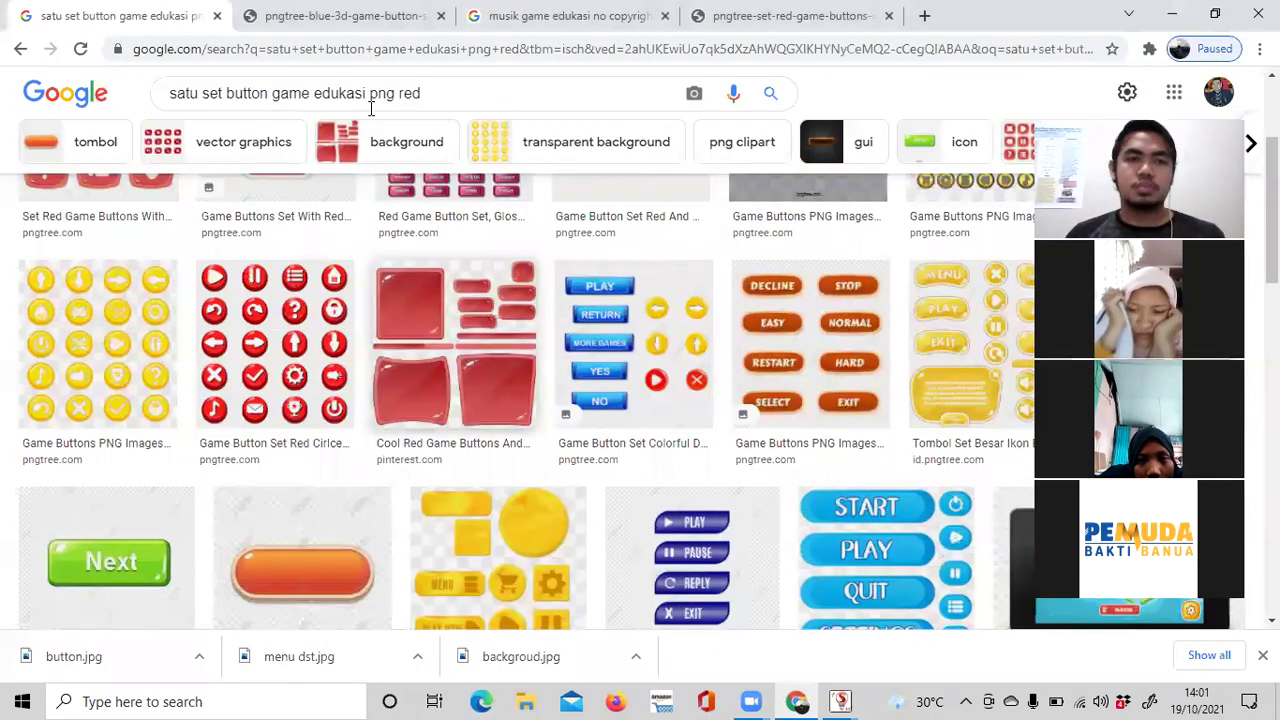
pyautogui.scroll(2, 157, 114)
pyautogui.press('/')
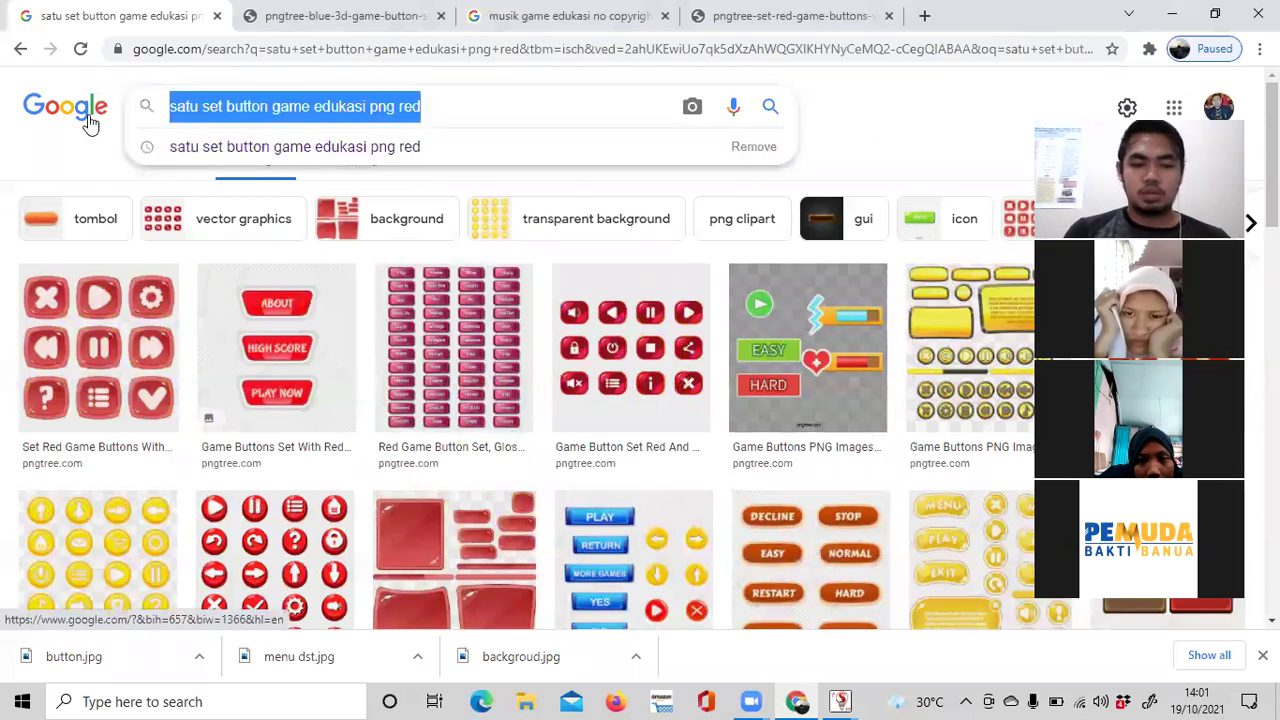
pyautogui.write('background')
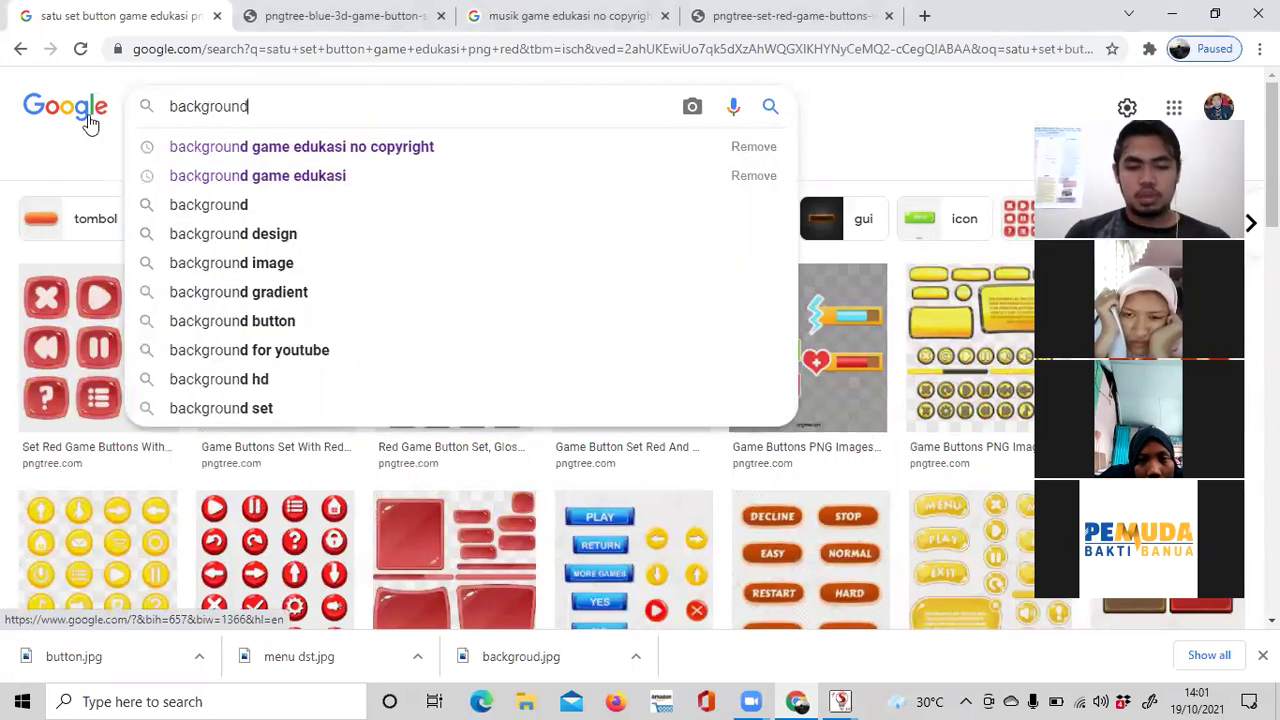
pyautogui.write(' game eduk')
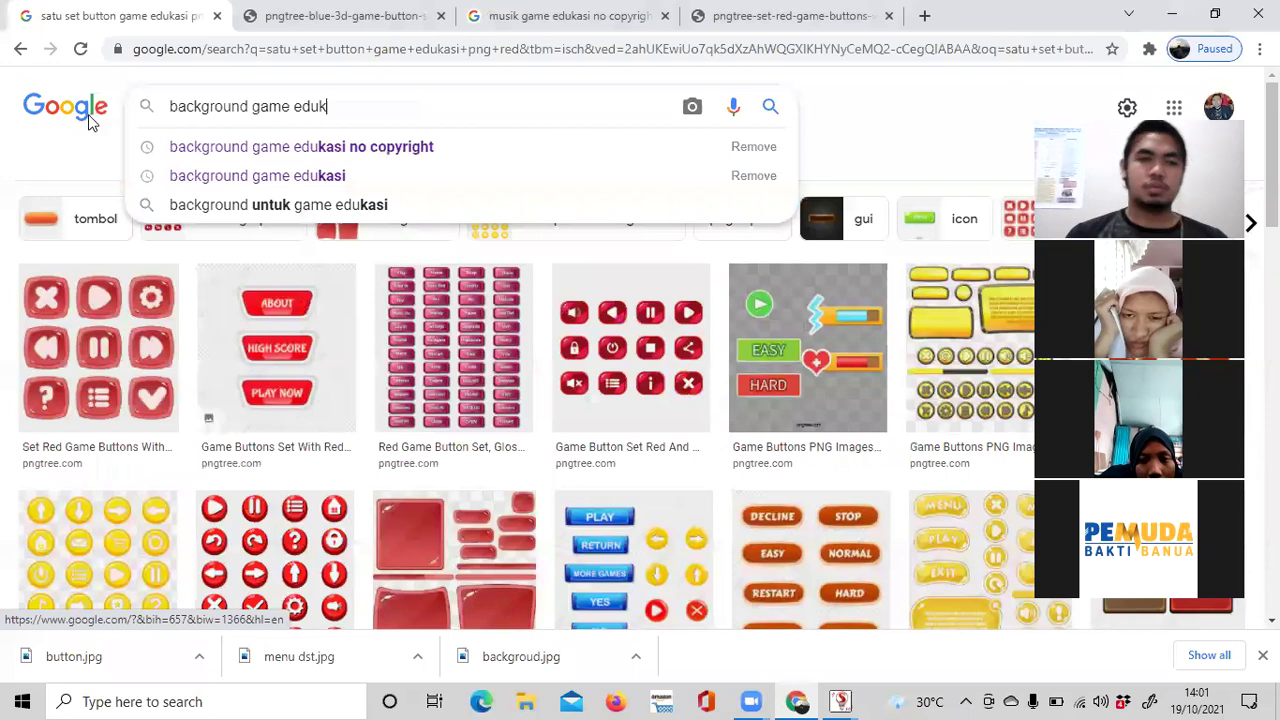
pyautogui.write('asi')
pyautogui.press('Return')
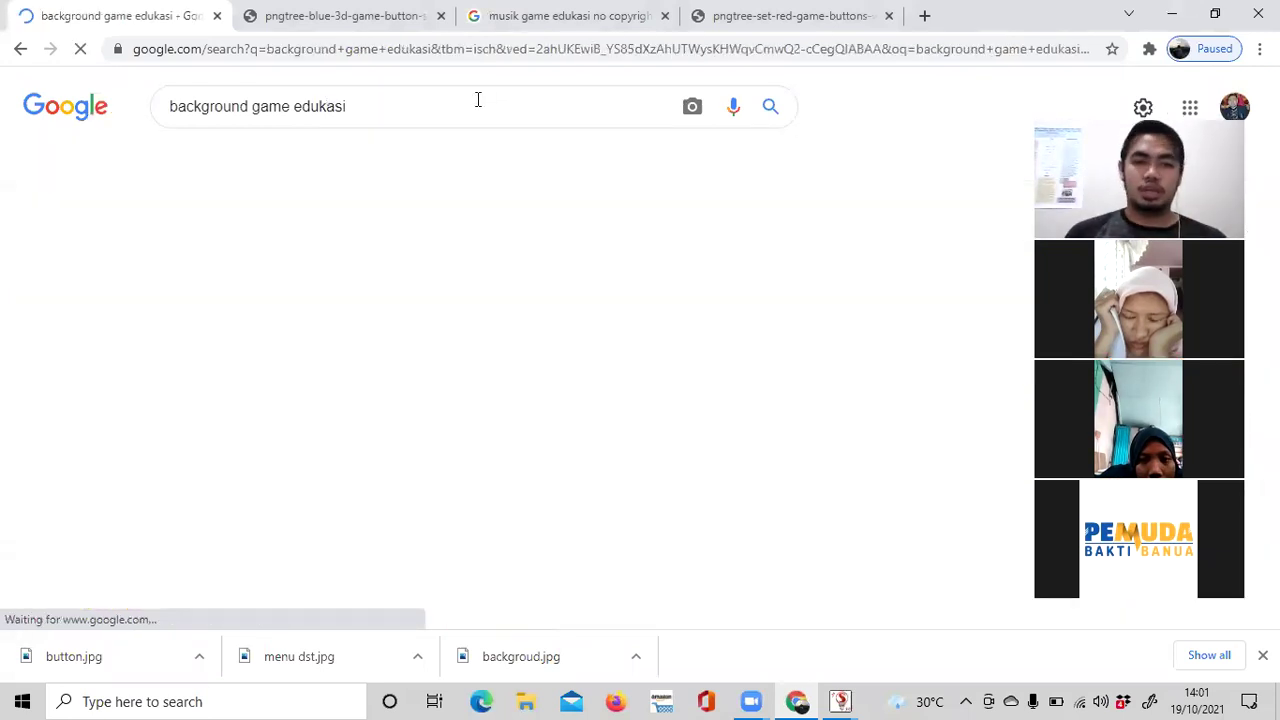
pyautogui.write('hd')
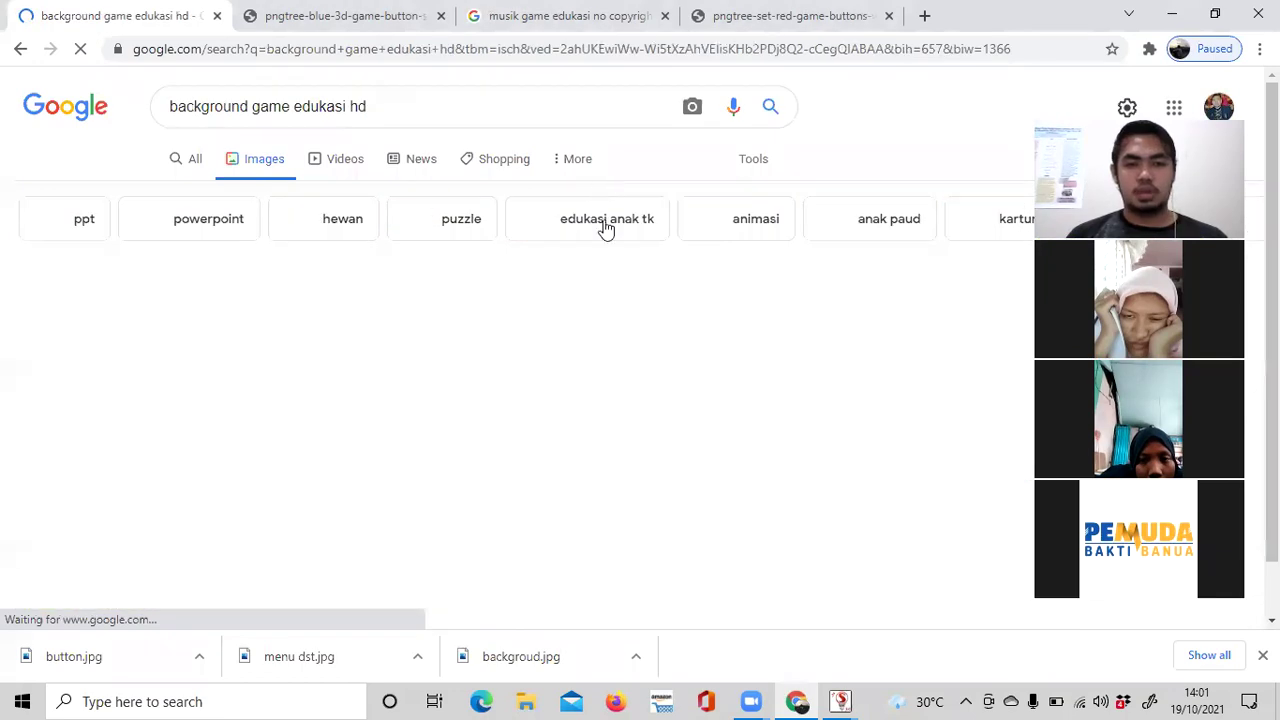
# Browse the background results, preview the blue sky image with green bushes and brown ground, and look through its related images.
pyautogui.scroll(-4, 608, 251)
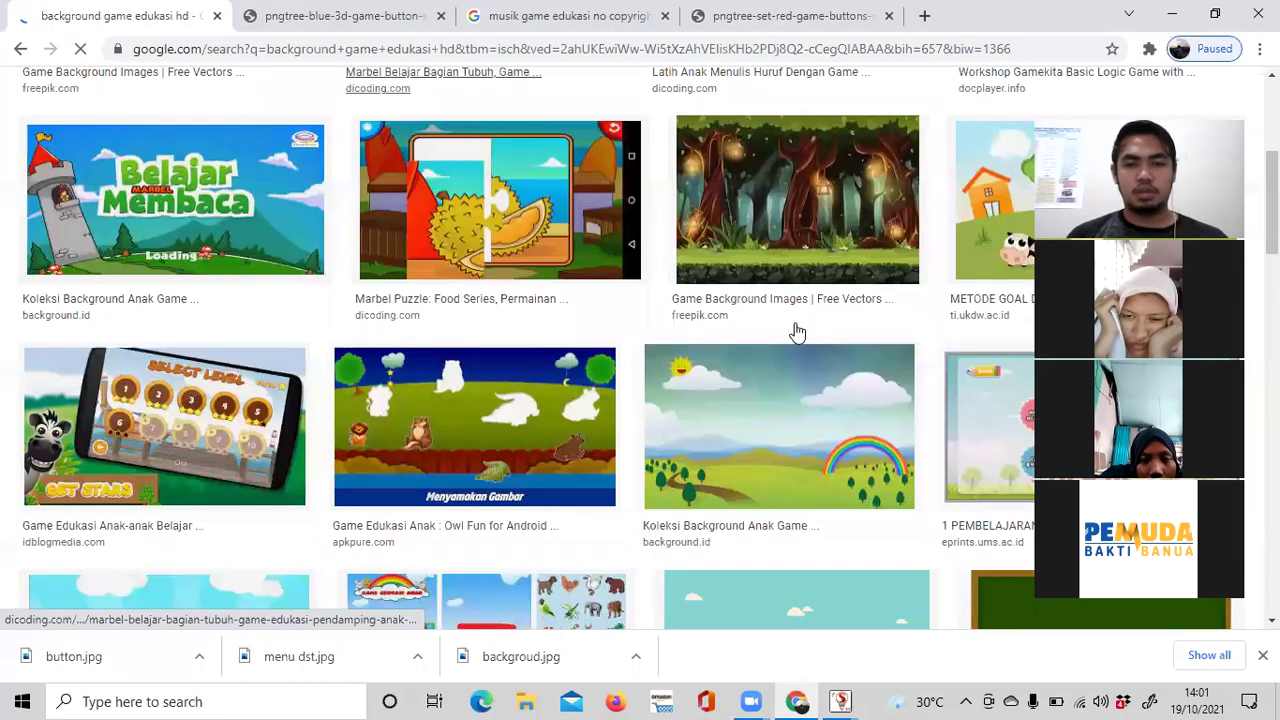
pyautogui.scroll(-1, 797, 331)
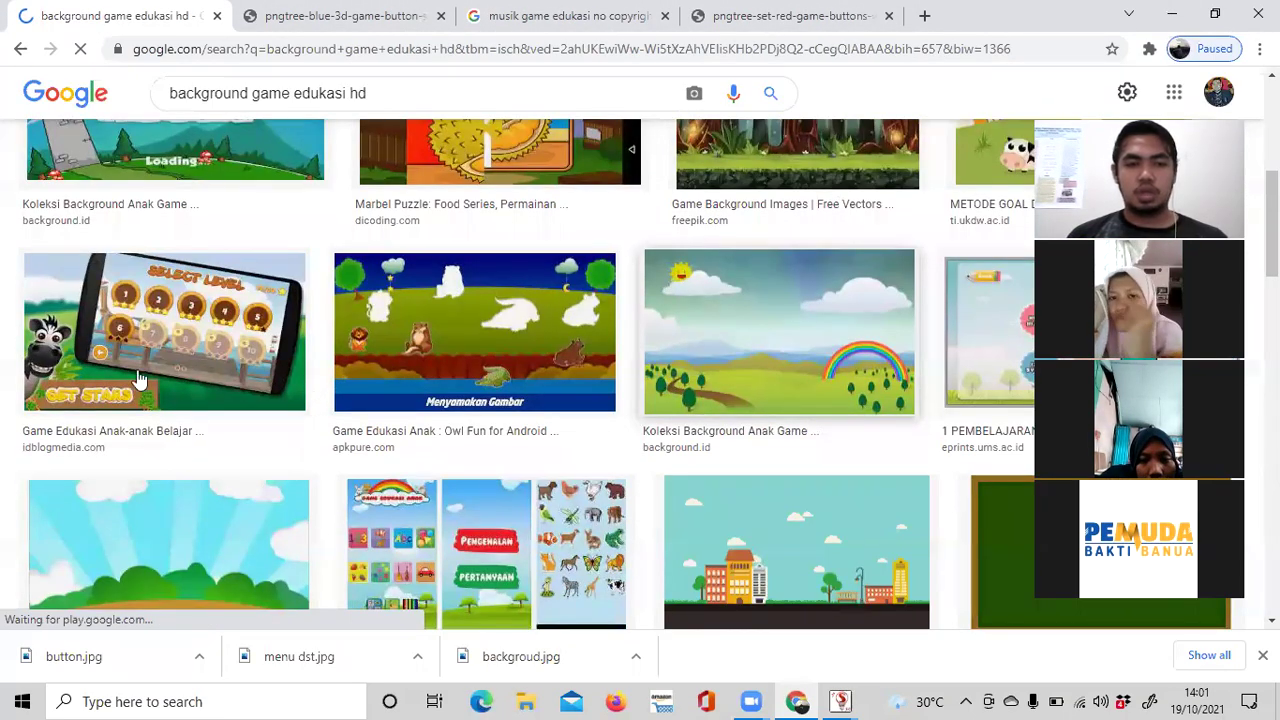
pyautogui.scroll(-2, 140, 380)
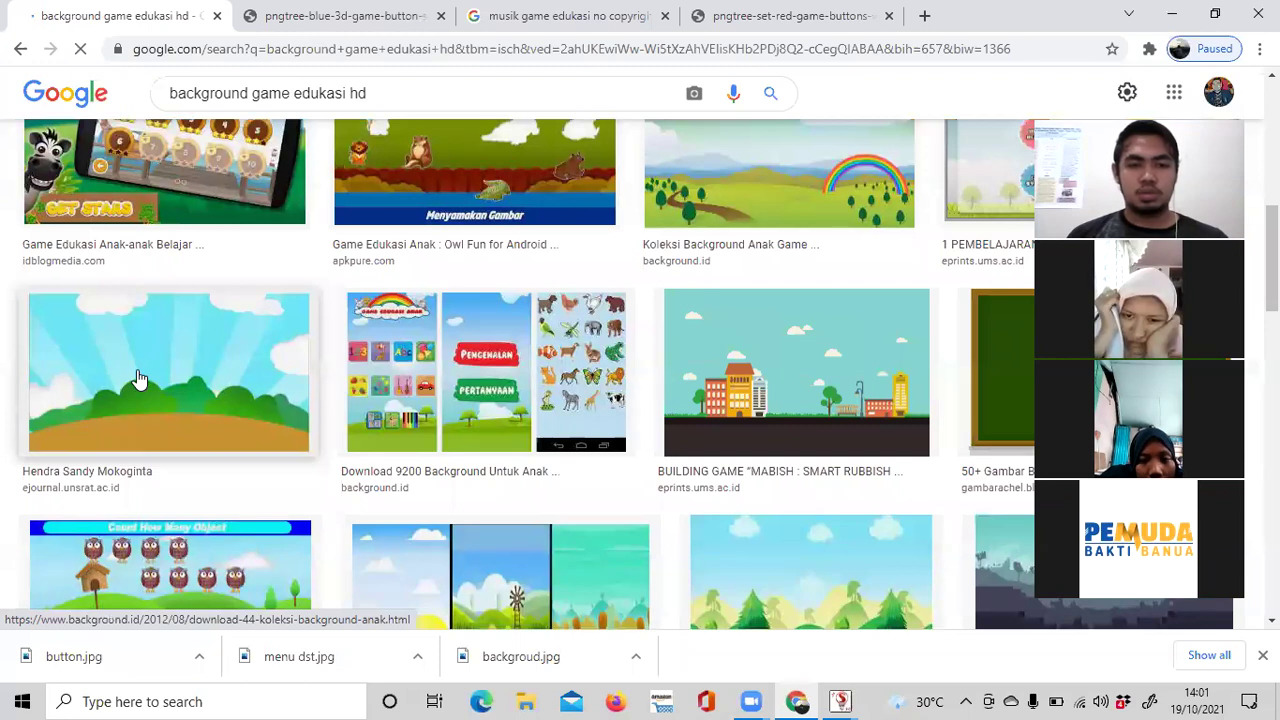
pyautogui.click(140, 380)
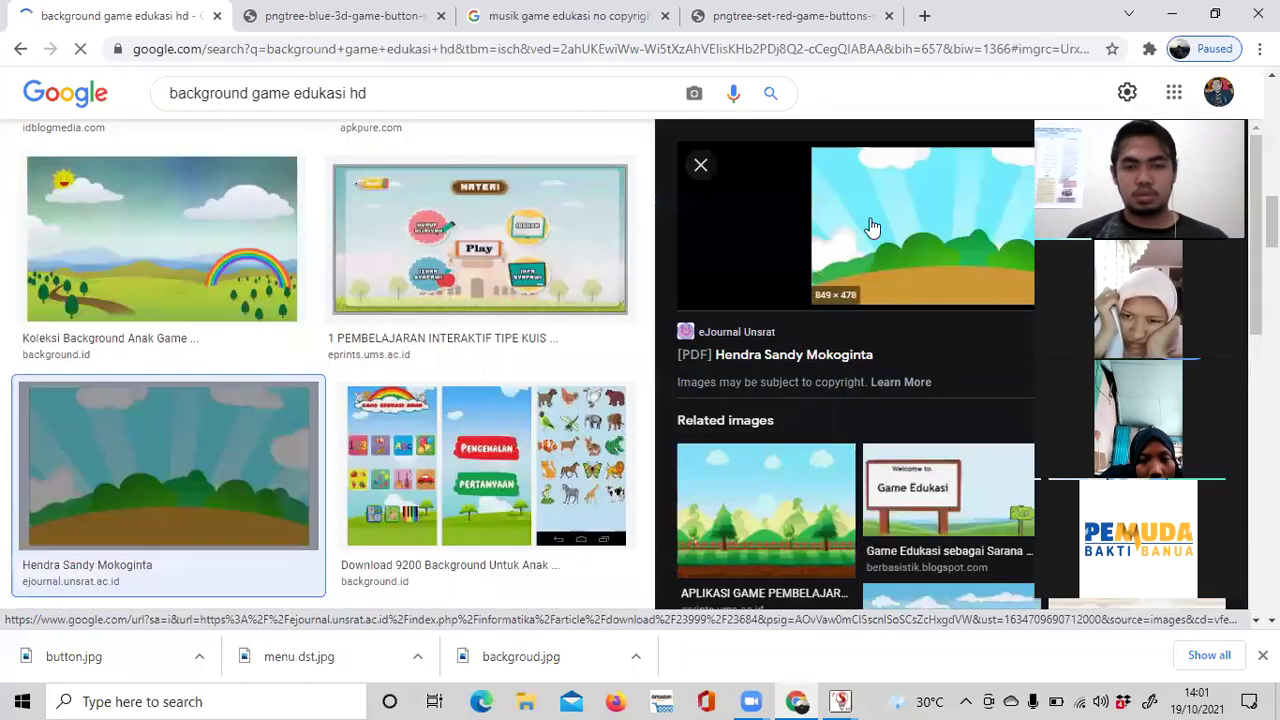
pyautogui.scroll(-5, 872, 228)
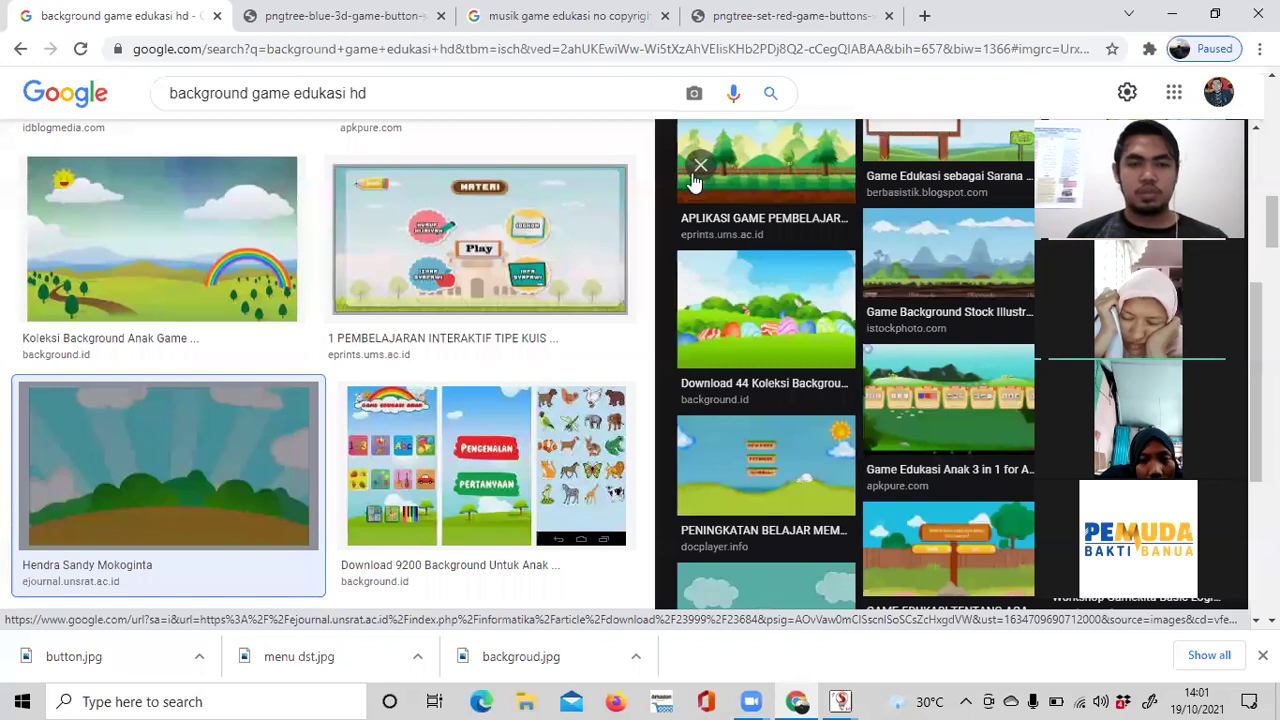
# Preview the background.id image of a green meadow under a blue sky, view it in its own tab, and close the blue button set tab.
pyautogui.scroll(5, 700, 175)
pyautogui.press('Escape')
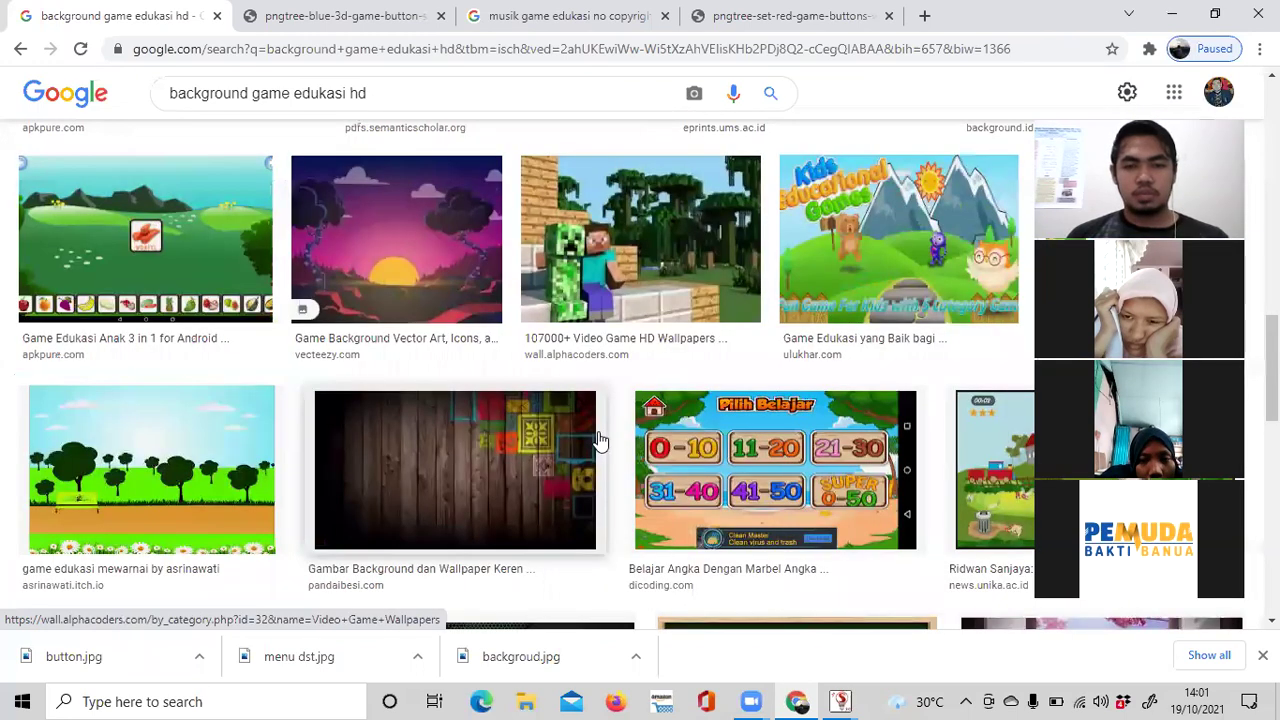
pyautogui.scroll(-4, 600, 440)
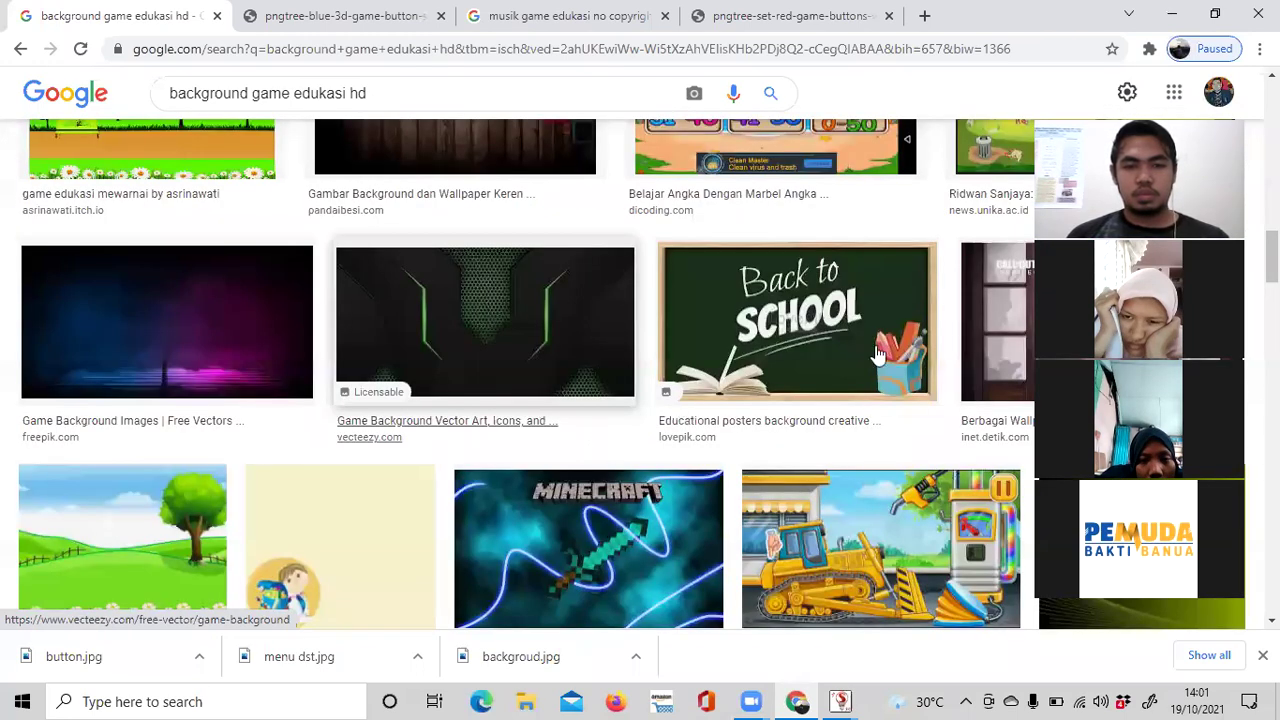
pyautogui.click(830, 287)
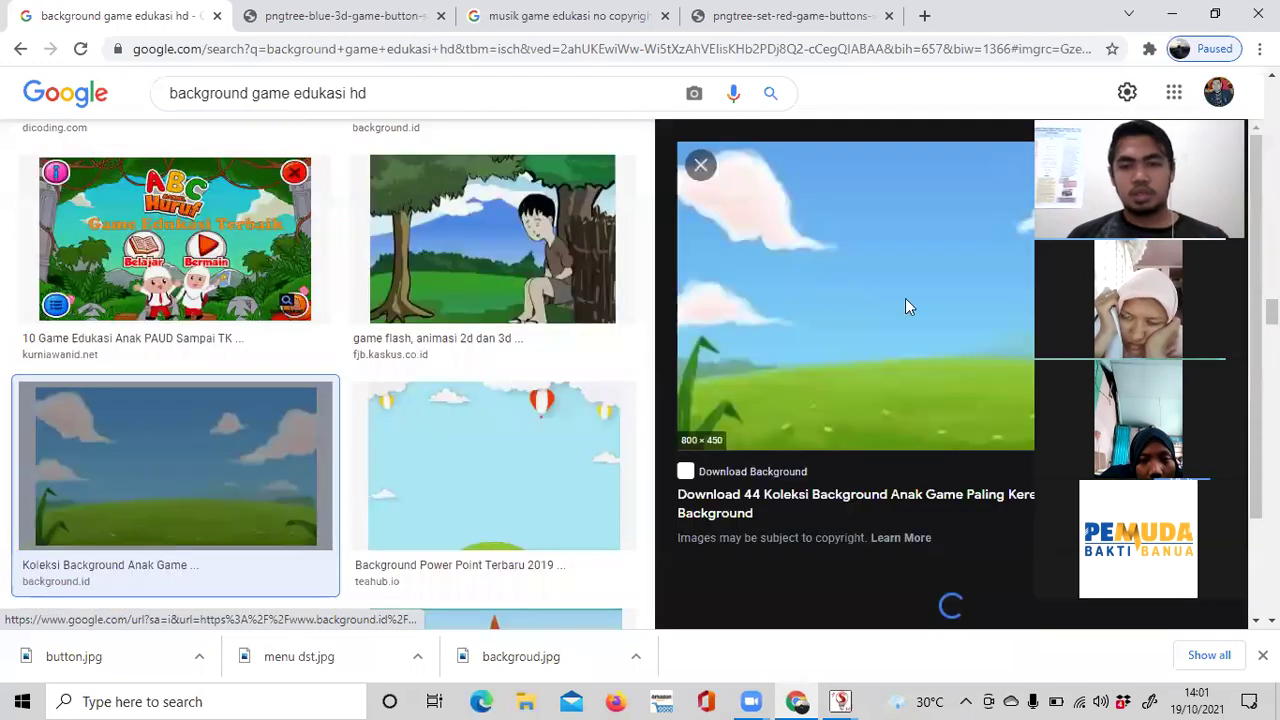
pyautogui.middleClick(928, 454)
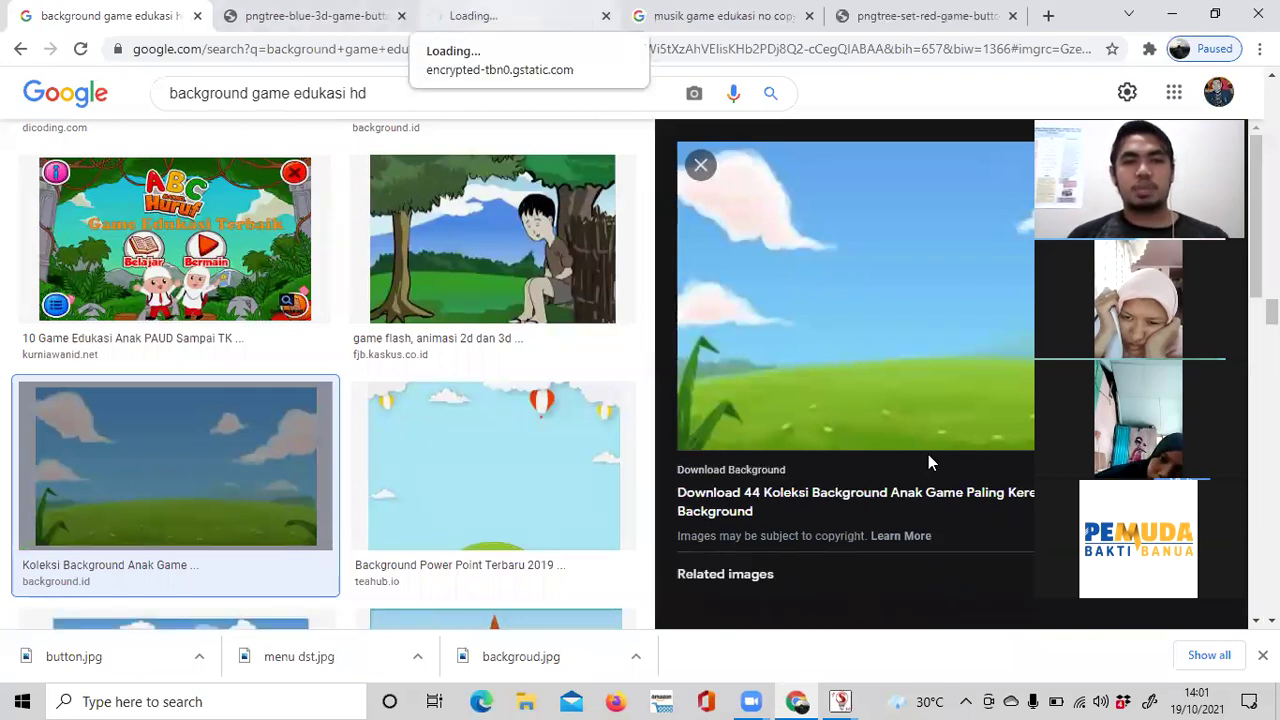
pyautogui.click(473, 16)
pyautogui.click(402, 16)
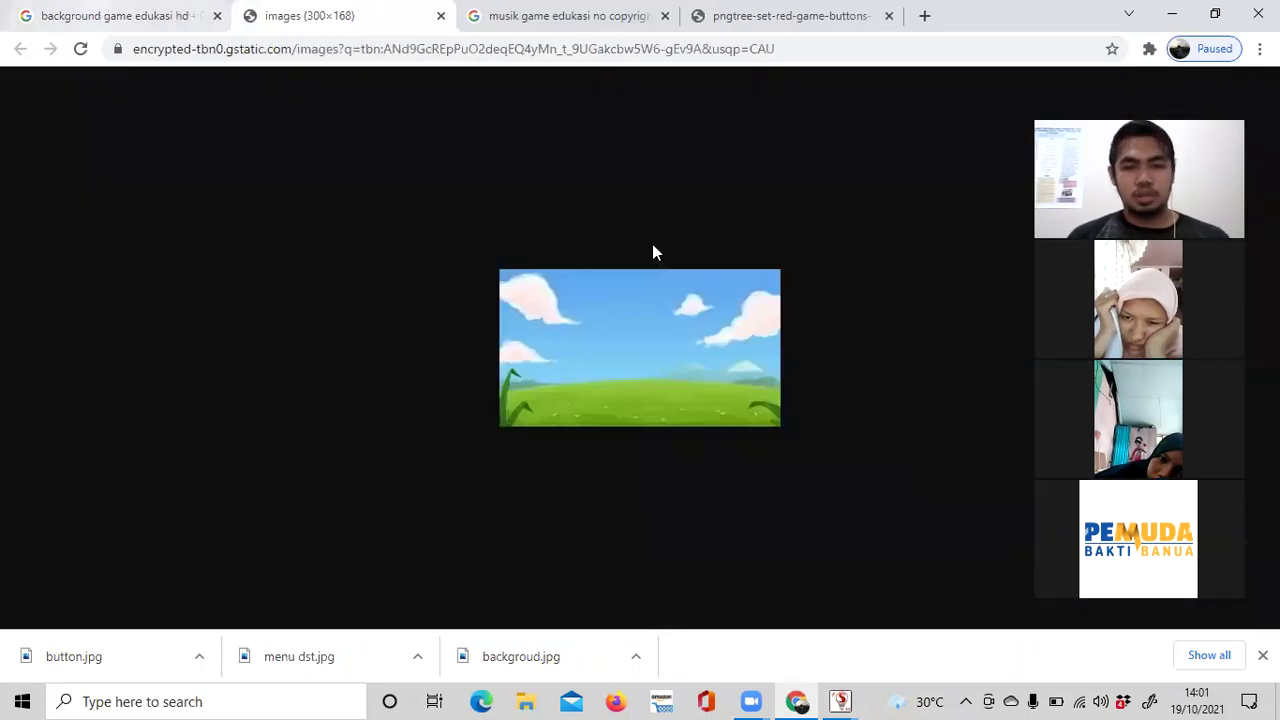
pyautogui.hotkey('ctrl', 'shift', 'Tab')
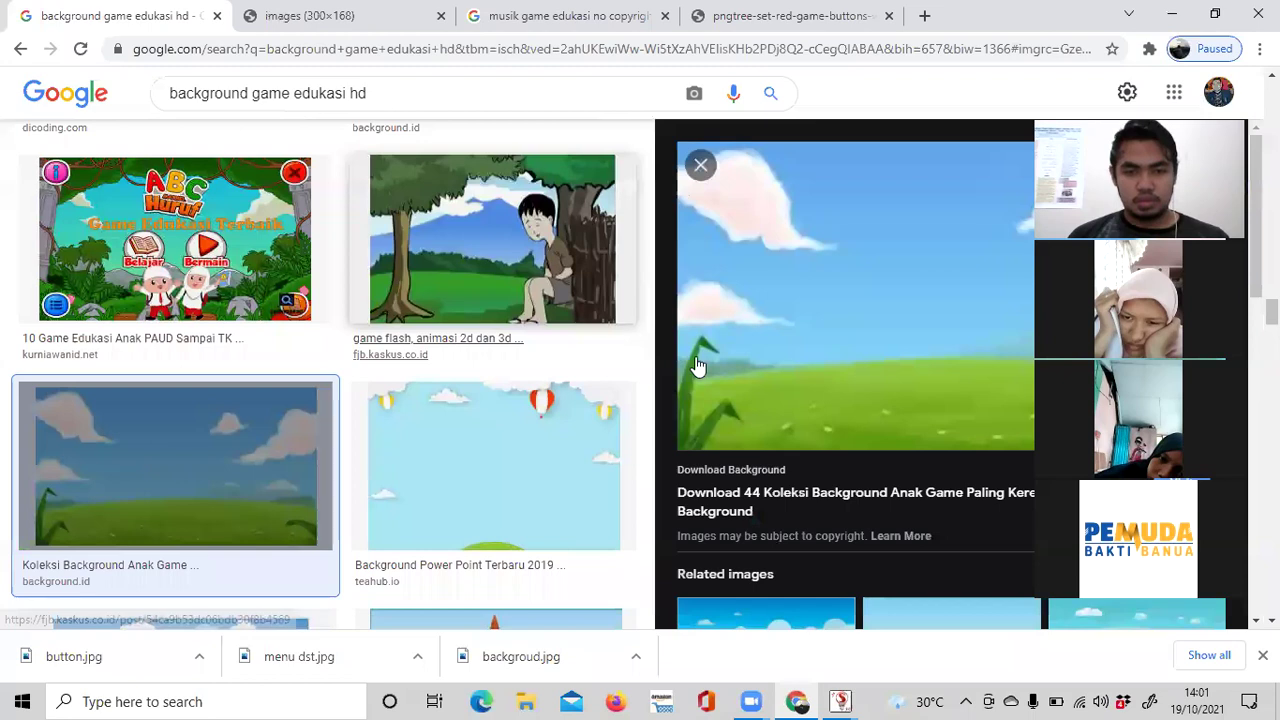
pyautogui.press('Escape')
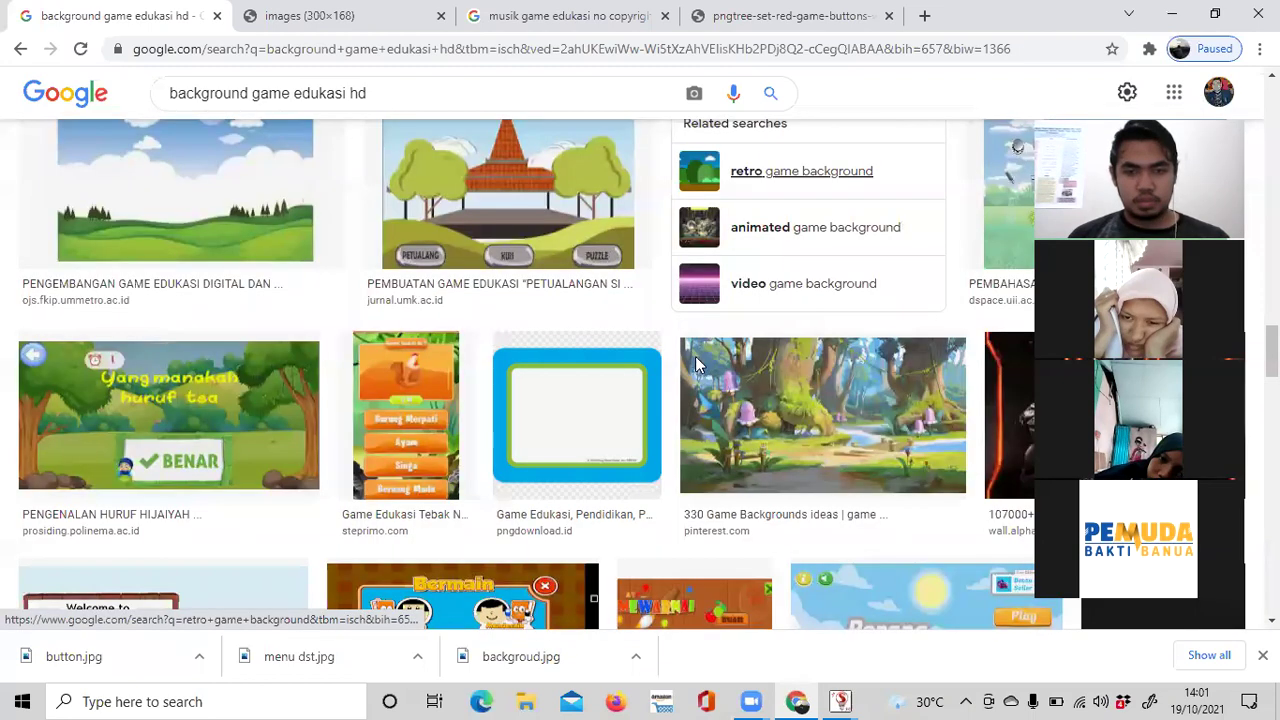
# Find the 1920 × 1080 farm background with the cow and red barn, open it in a new tab, and close the meadow image tab.
pyautogui.scroll(-5, 697, 365)
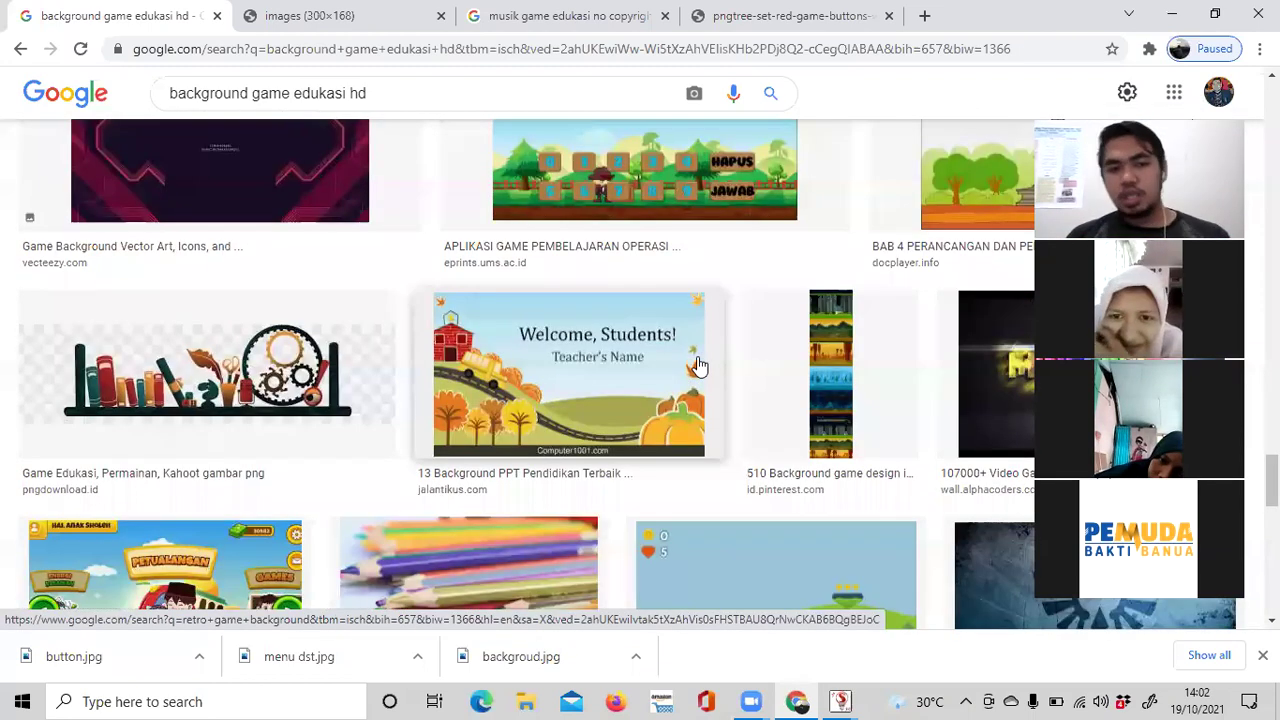
pyautogui.scroll(-5, 698, 366)
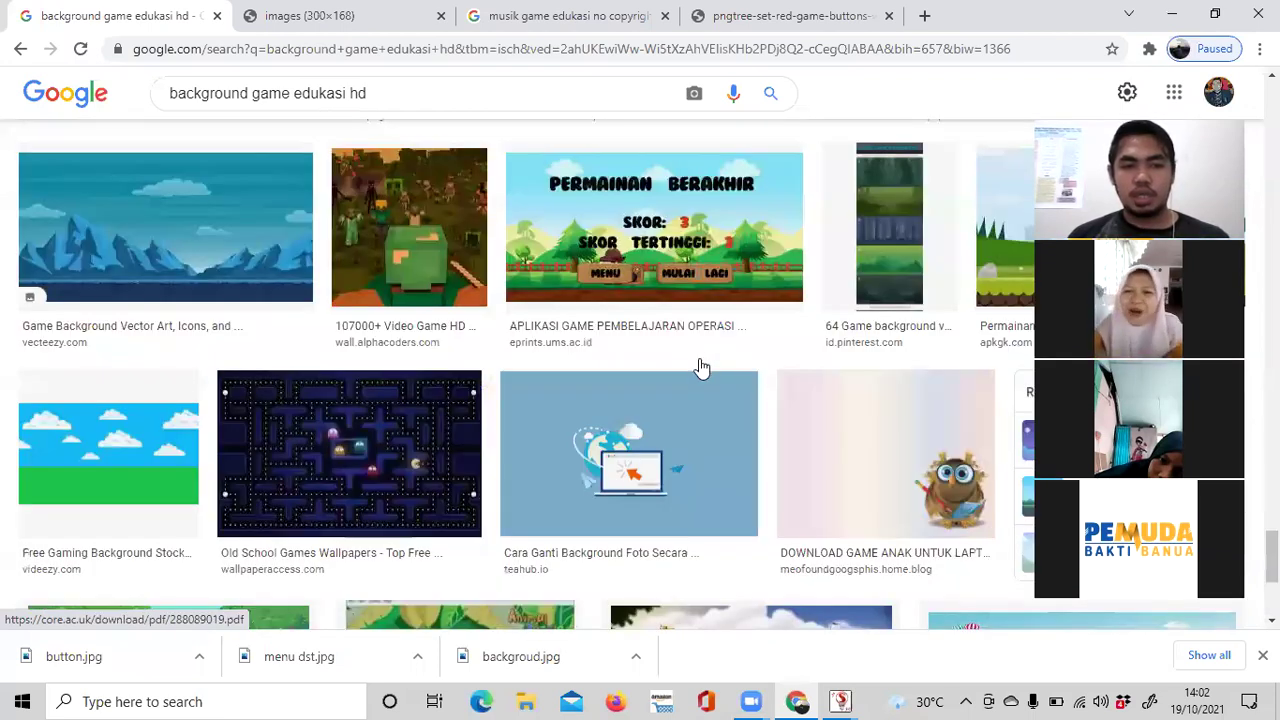
pyautogui.scroll(-5, 698, 366)
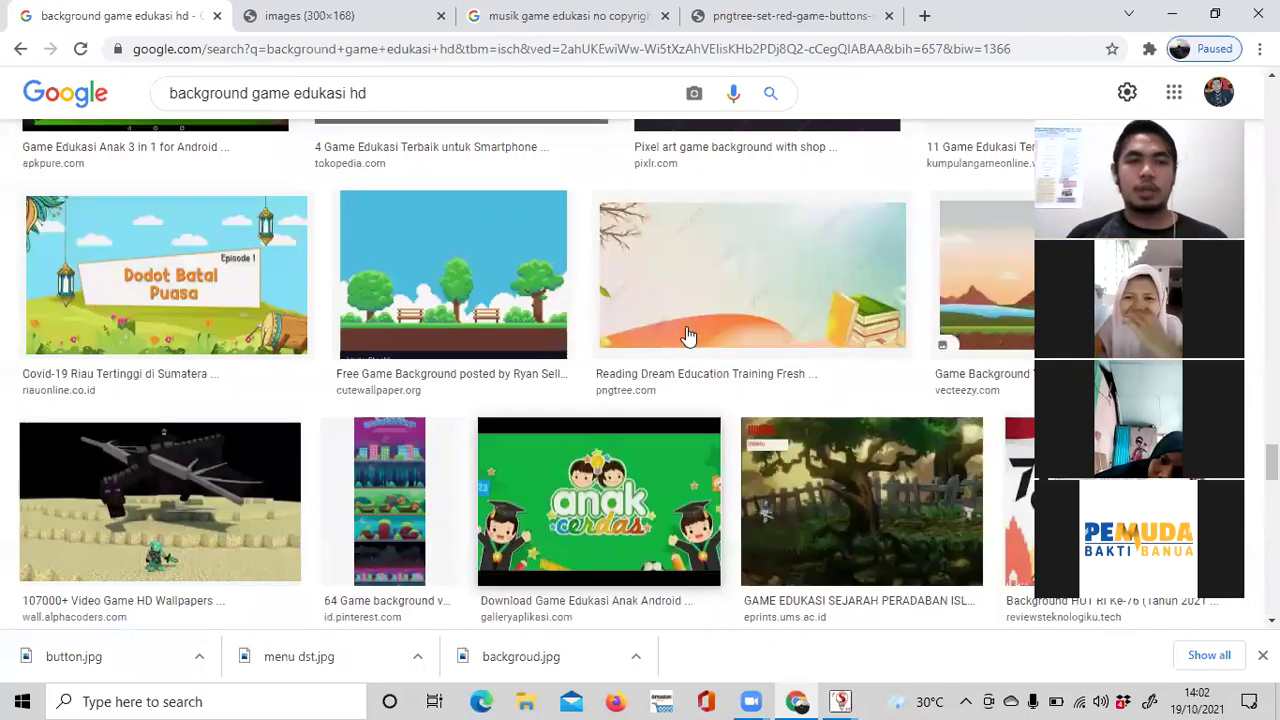
pyautogui.scroll(-5, 688, 336)
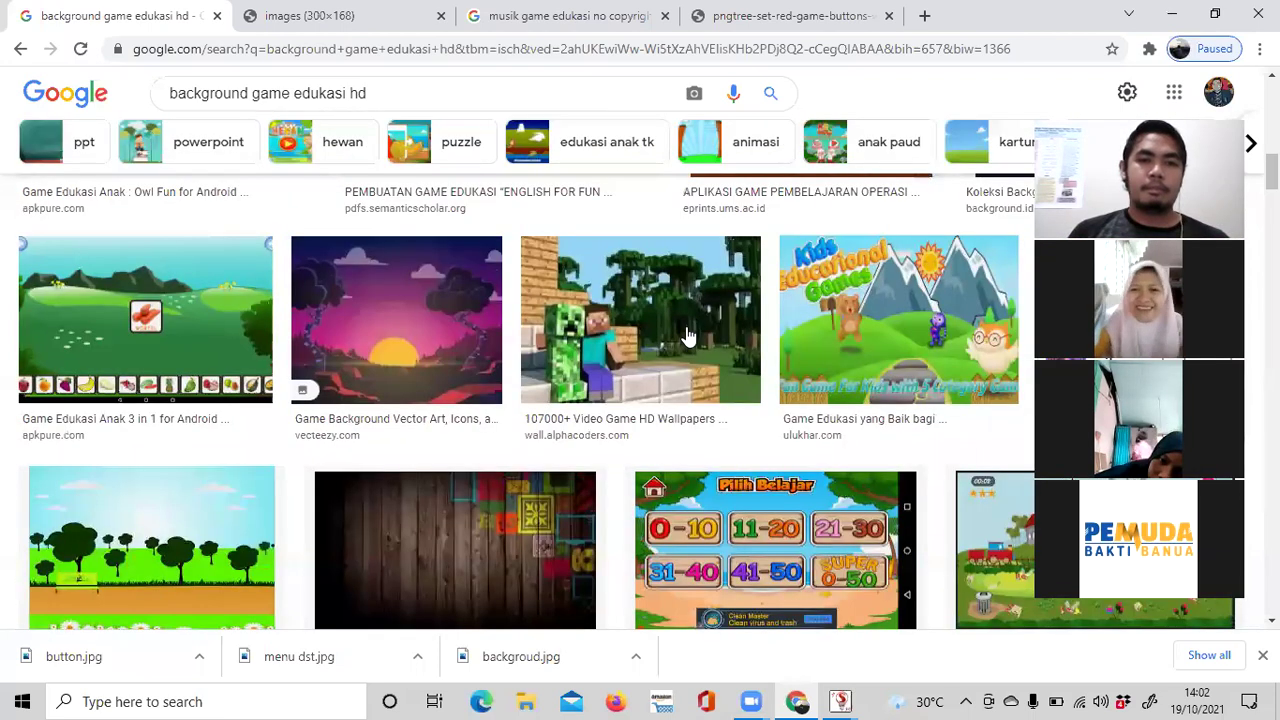
pyautogui.scroll(20, 1024, 188)
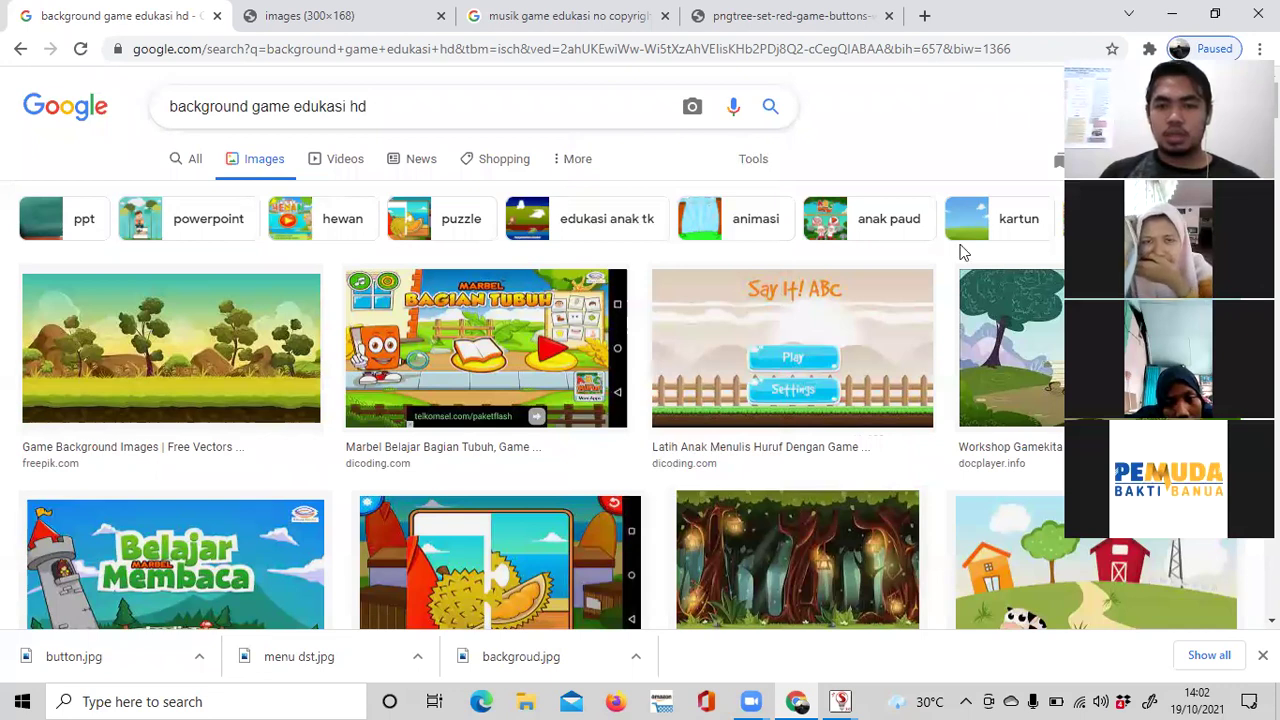
pyautogui.click(1000, 560)
pyautogui.rightClick(875, 226)
pyautogui.click(965, 449)
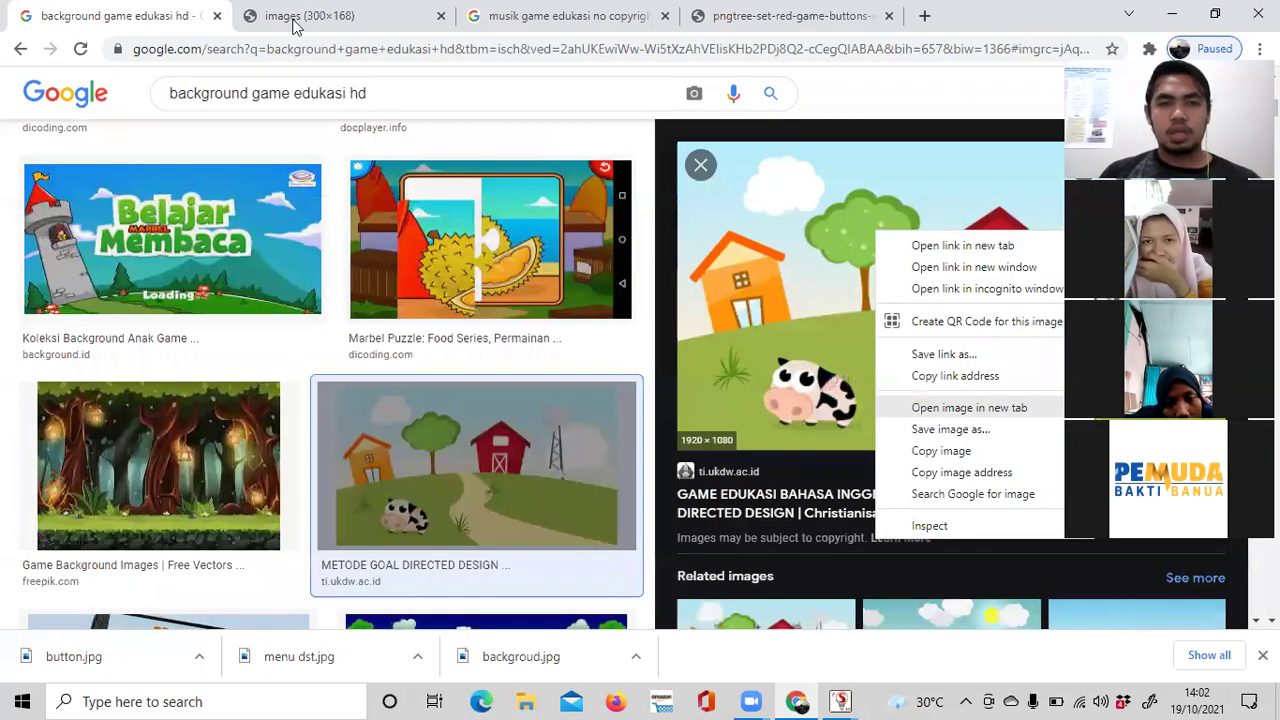
pyautogui.click(294, 20)
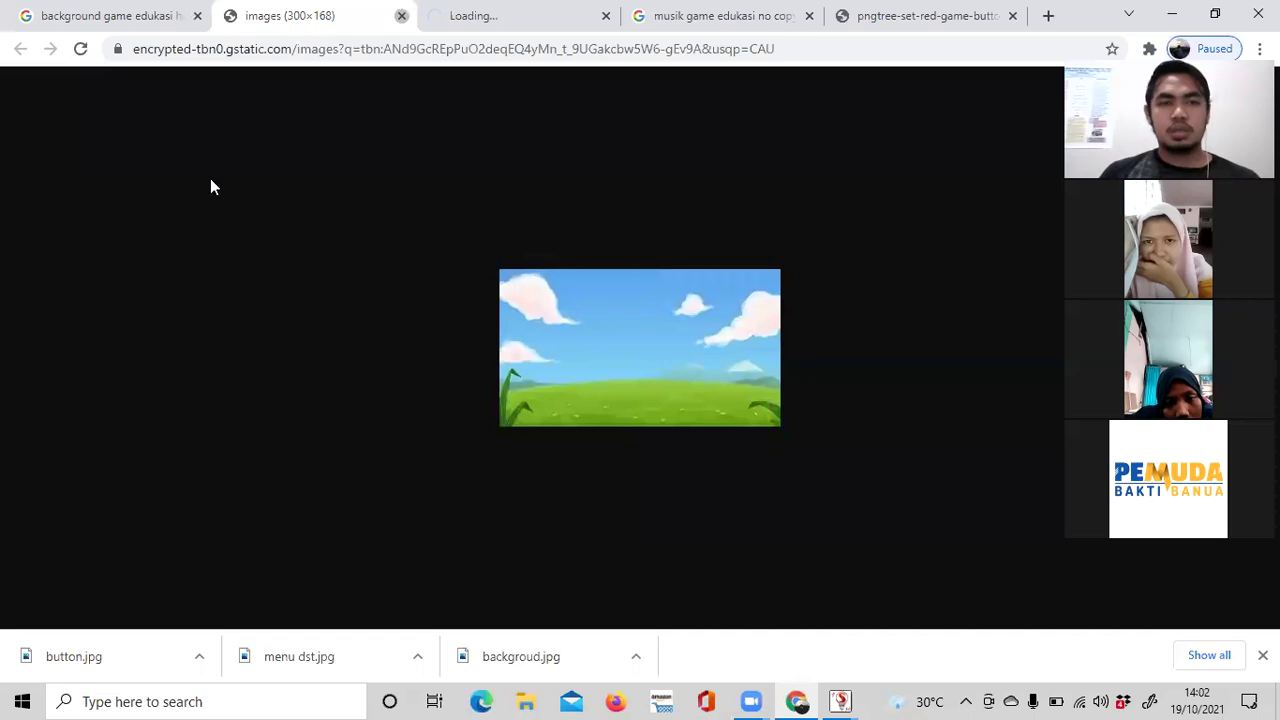
pyautogui.hotkey('ctrl', 'w')
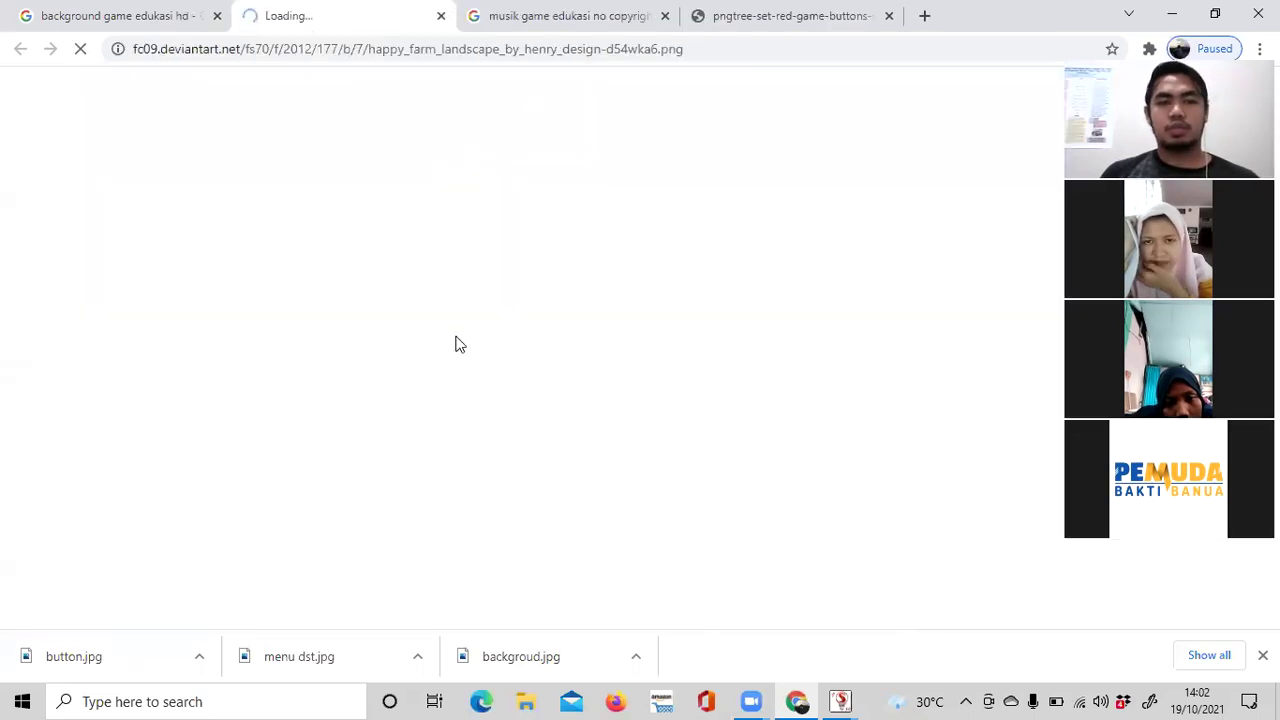
# Save the farm background to Downloads as a PNG image under its suggested file name.
pyautogui.rightClick(455, 344)
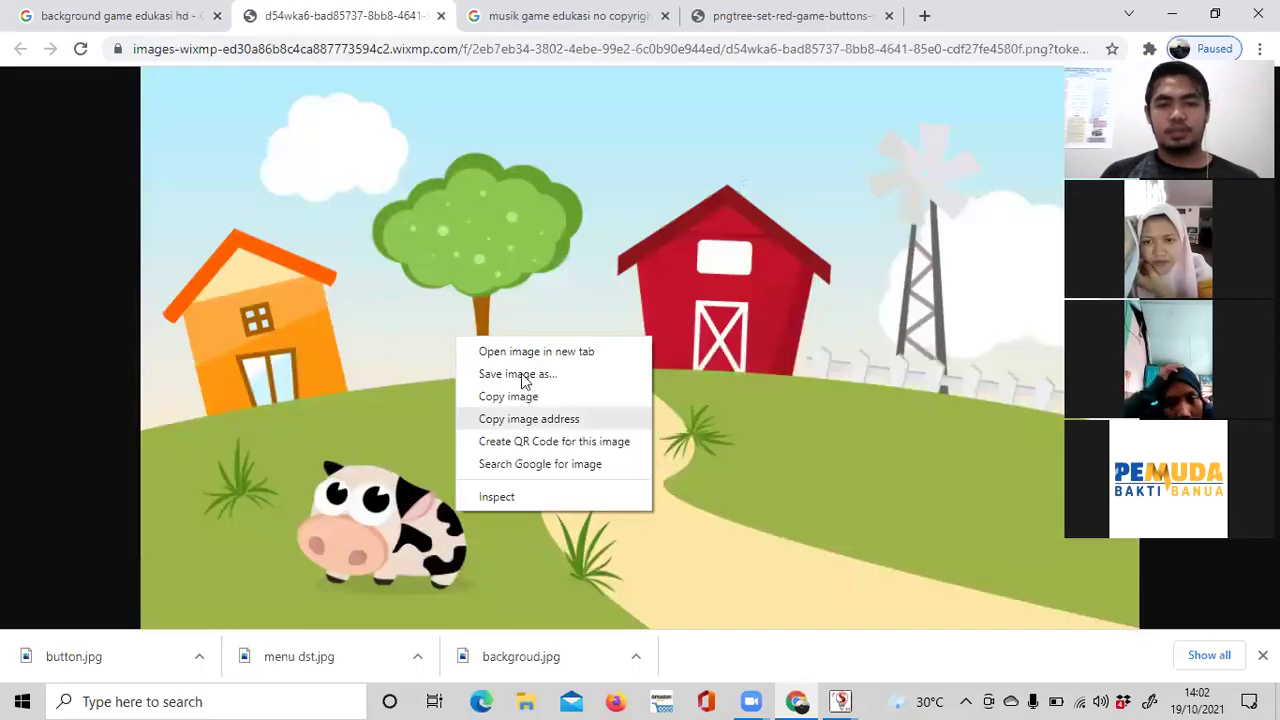
pyautogui.click(500, 374)
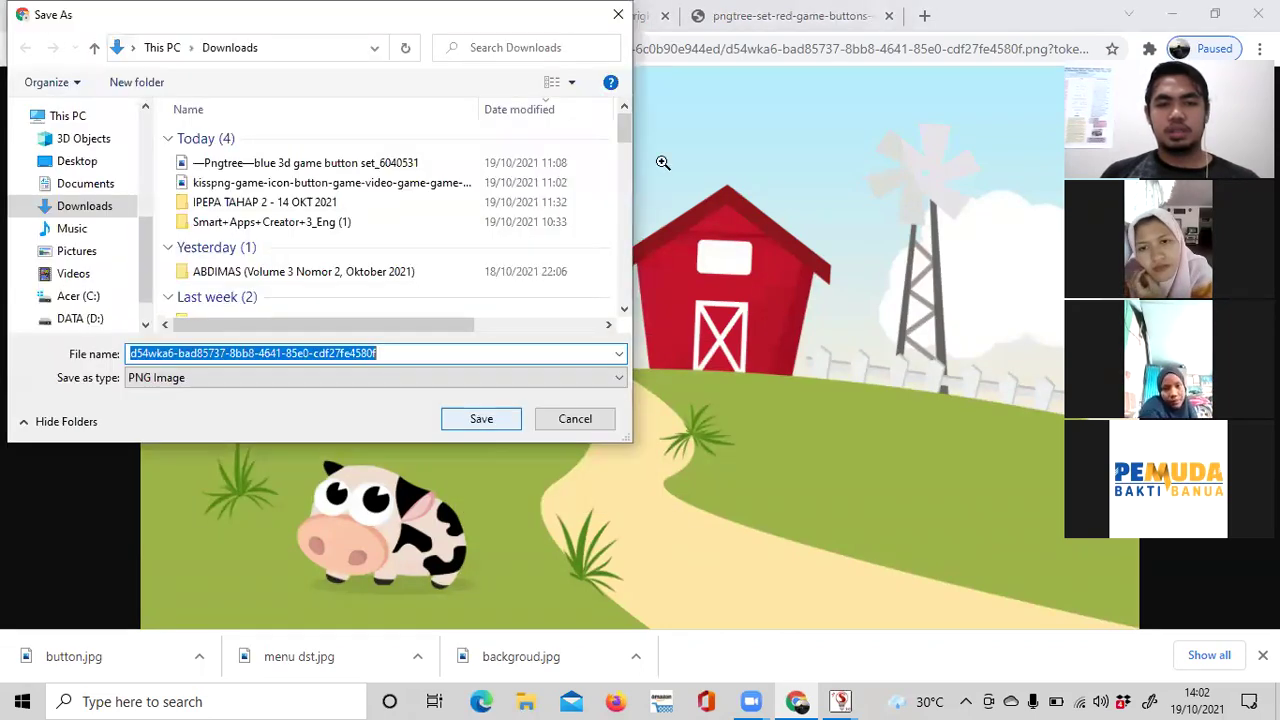
pyautogui.press('Return')
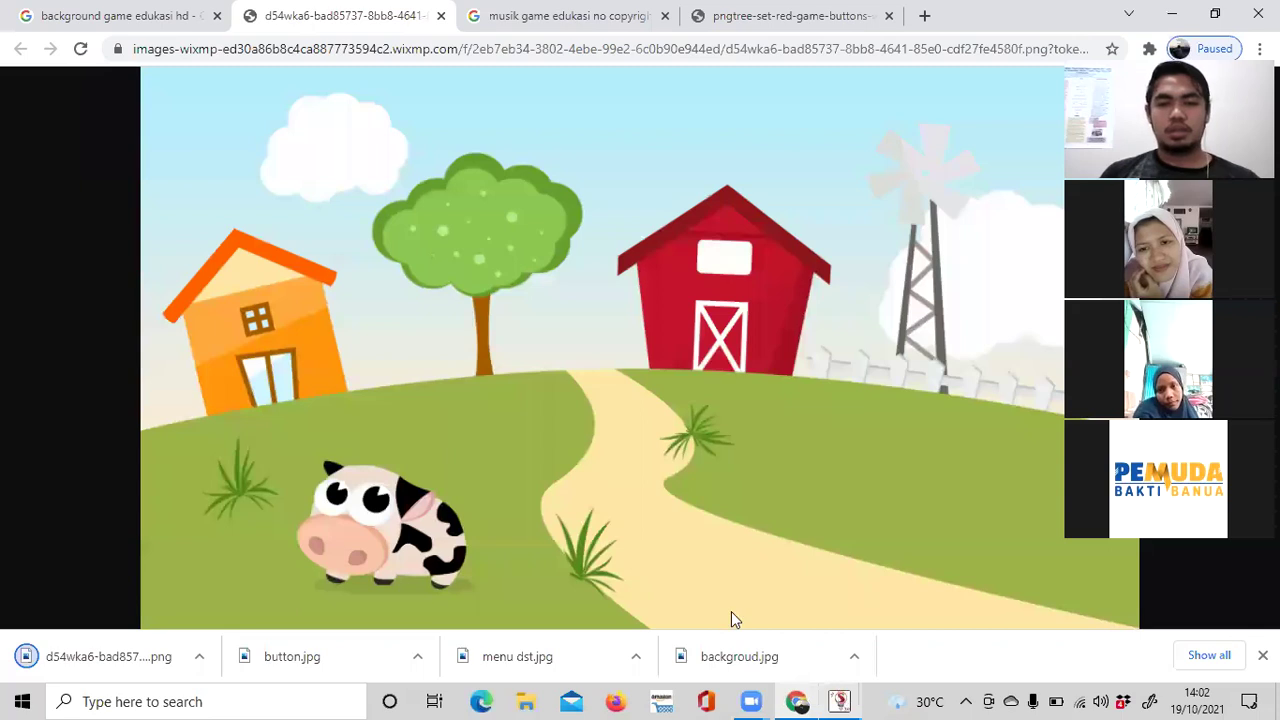
# Switch to Smart Apps Creator and insert the farm image "d54wka6-bad85737-8bb8-4641-85e0-cdf27fe4580f" from Downloads on the Start Page.
pyautogui.click(743, 563)
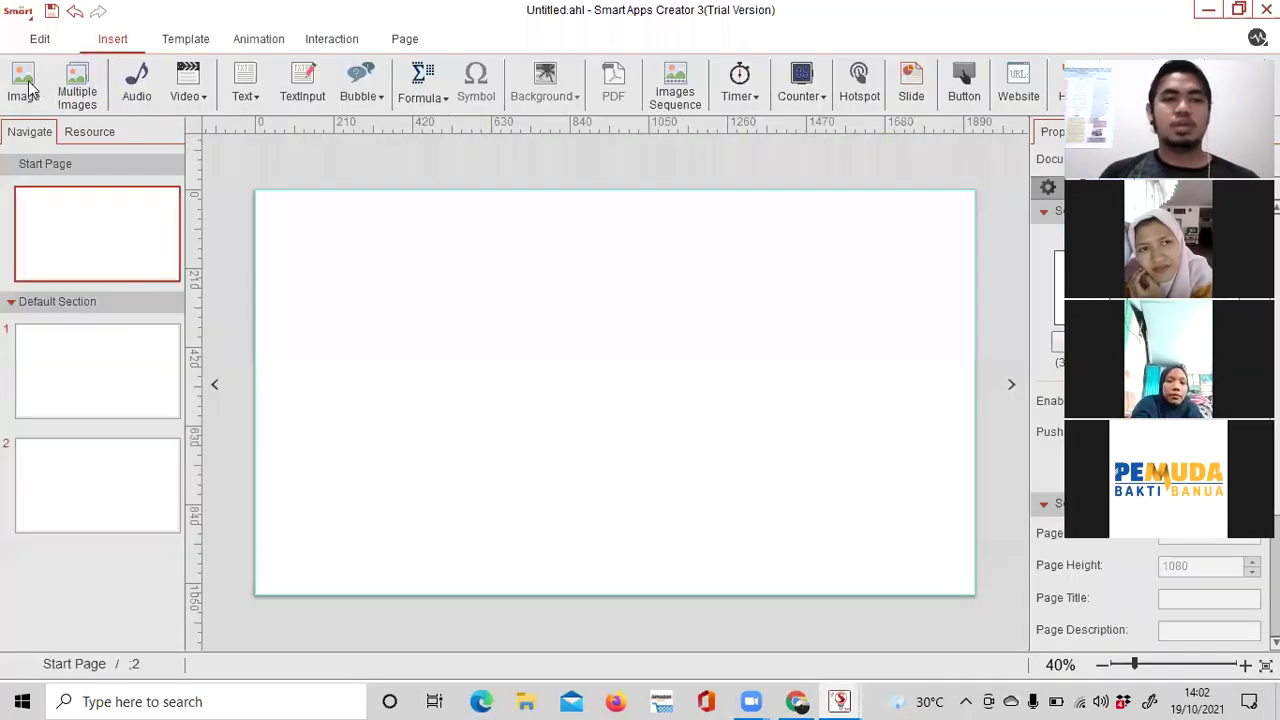
pyautogui.click(24, 84)
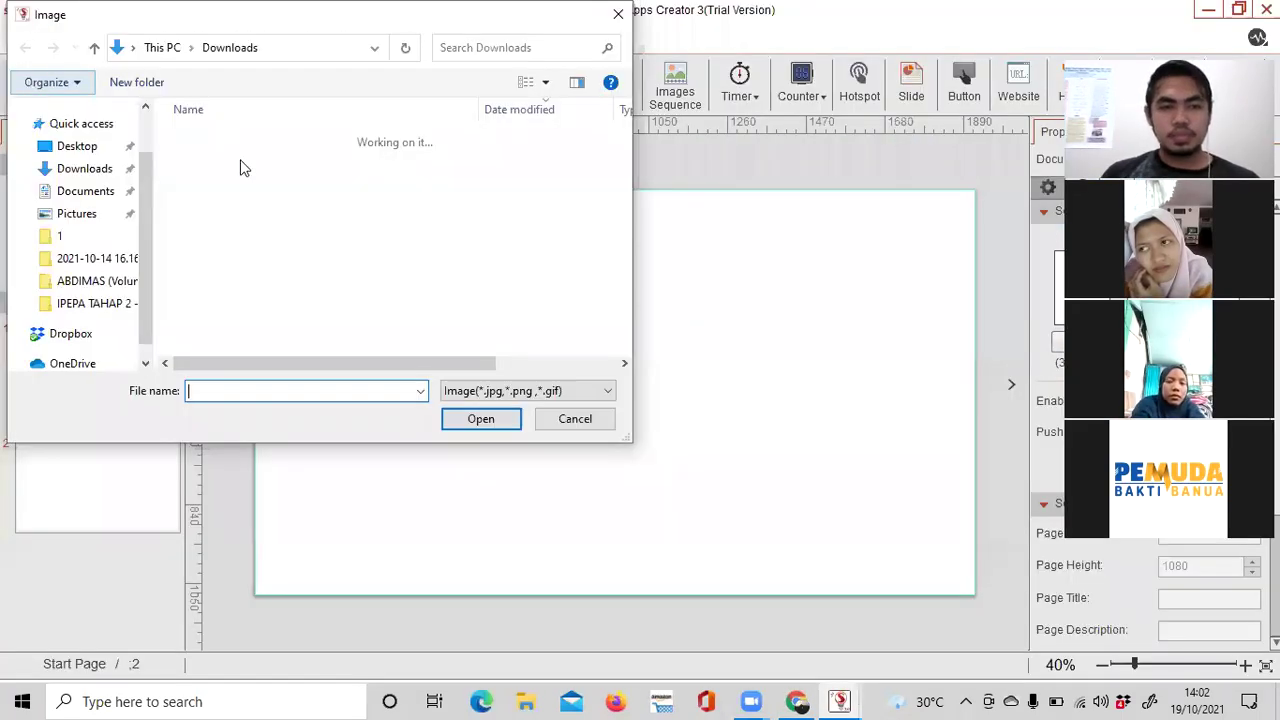
pyautogui.press('Down')
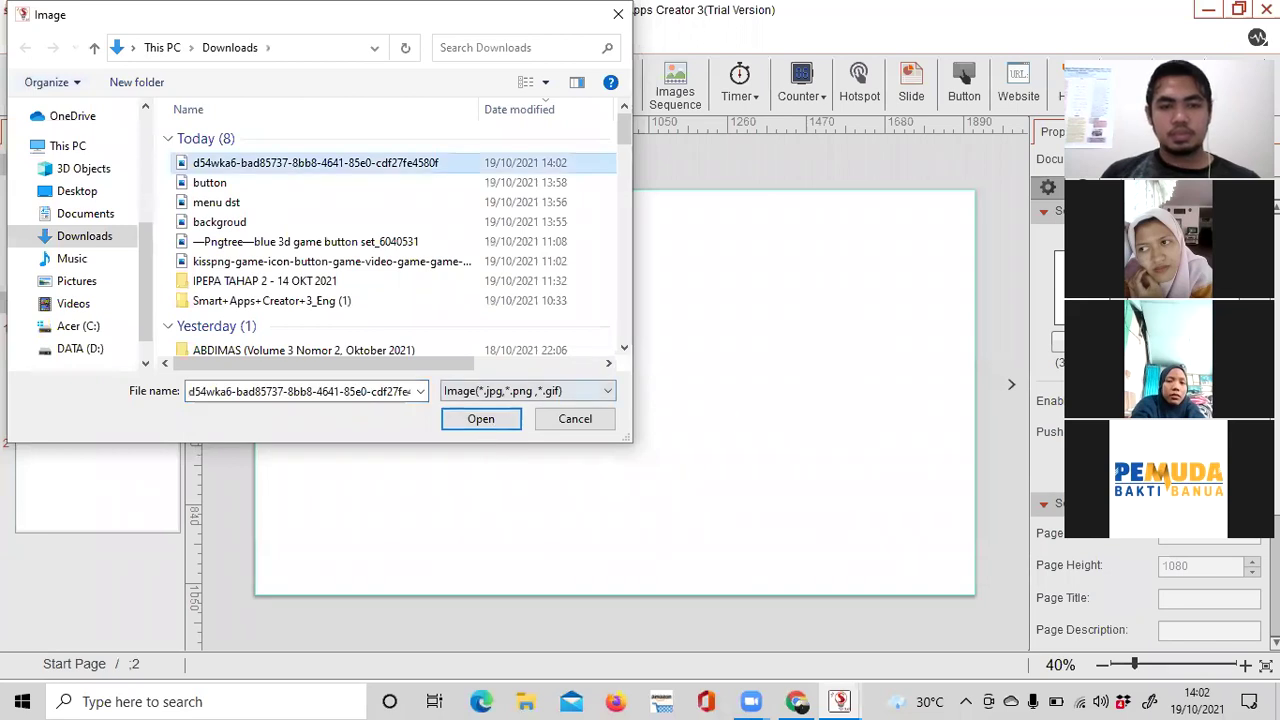
pyautogui.press('Return')
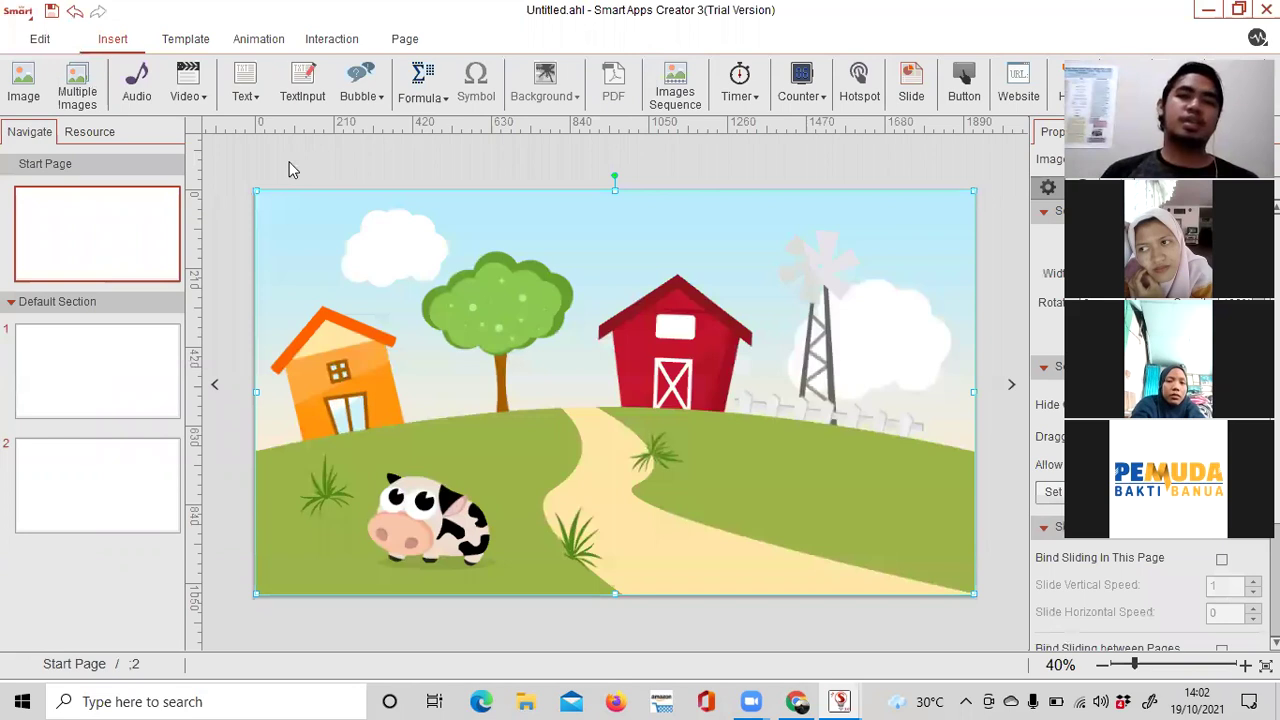
pyautogui.click(288, 170)
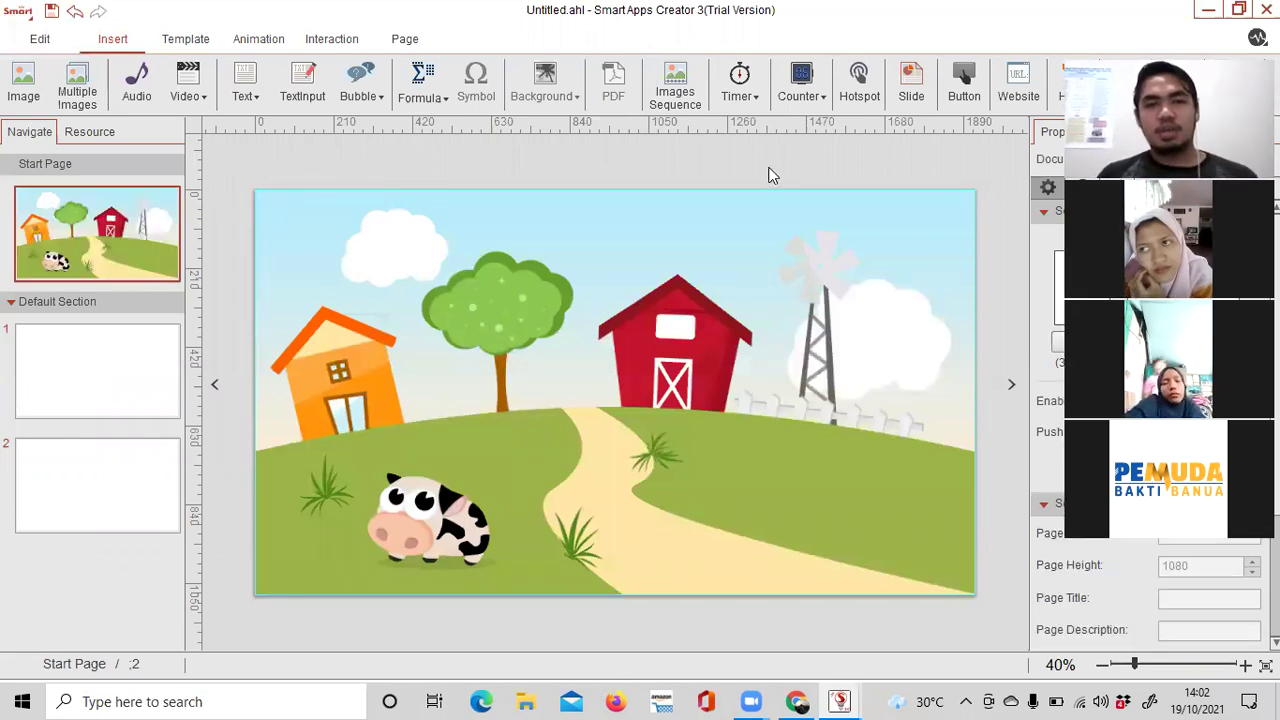
# Add a horizontal text box to the Start Page and prepare it for uppercase text entry.
pyautogui.click(245, 88)
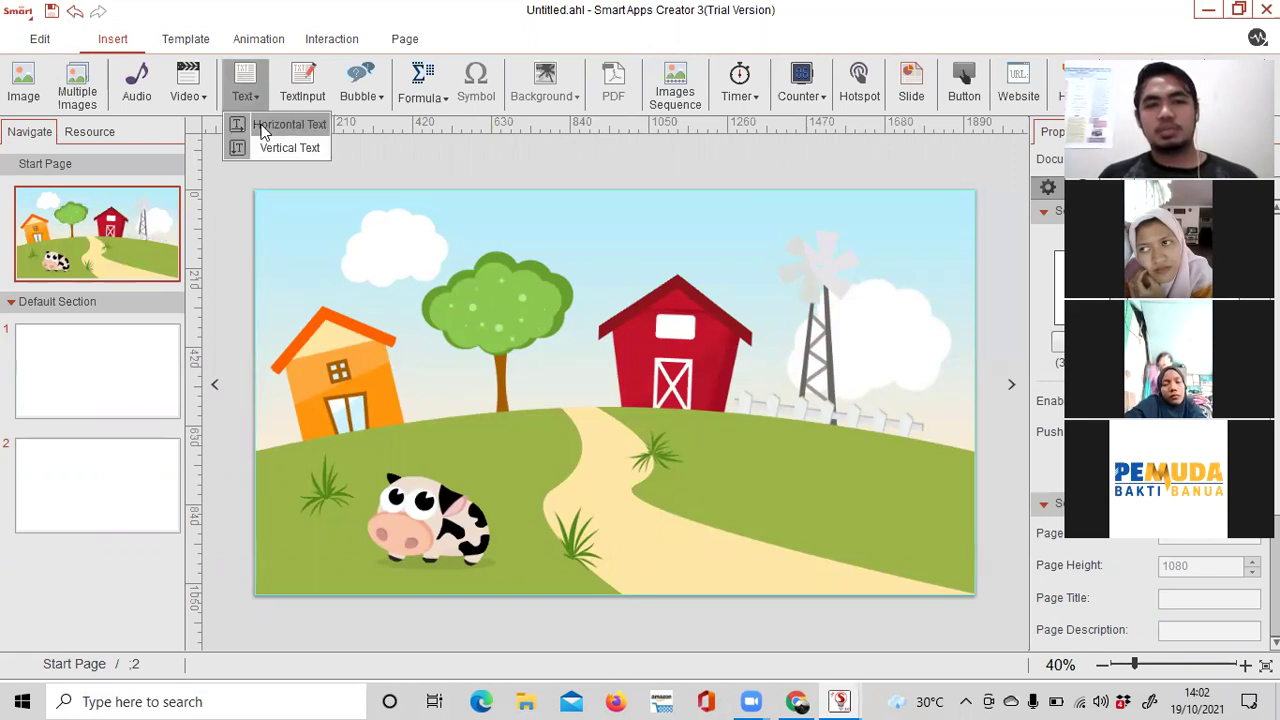
pyautogui.click(265, 125)
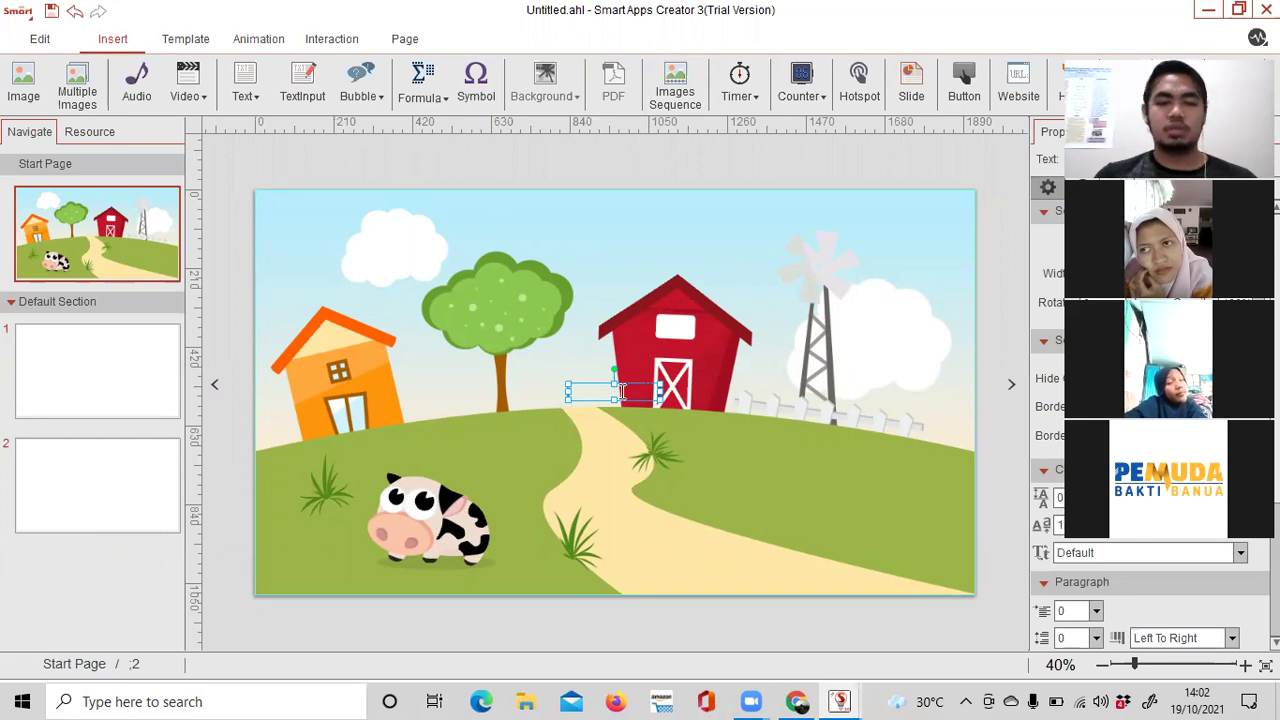
pyautogui.press('capslock')
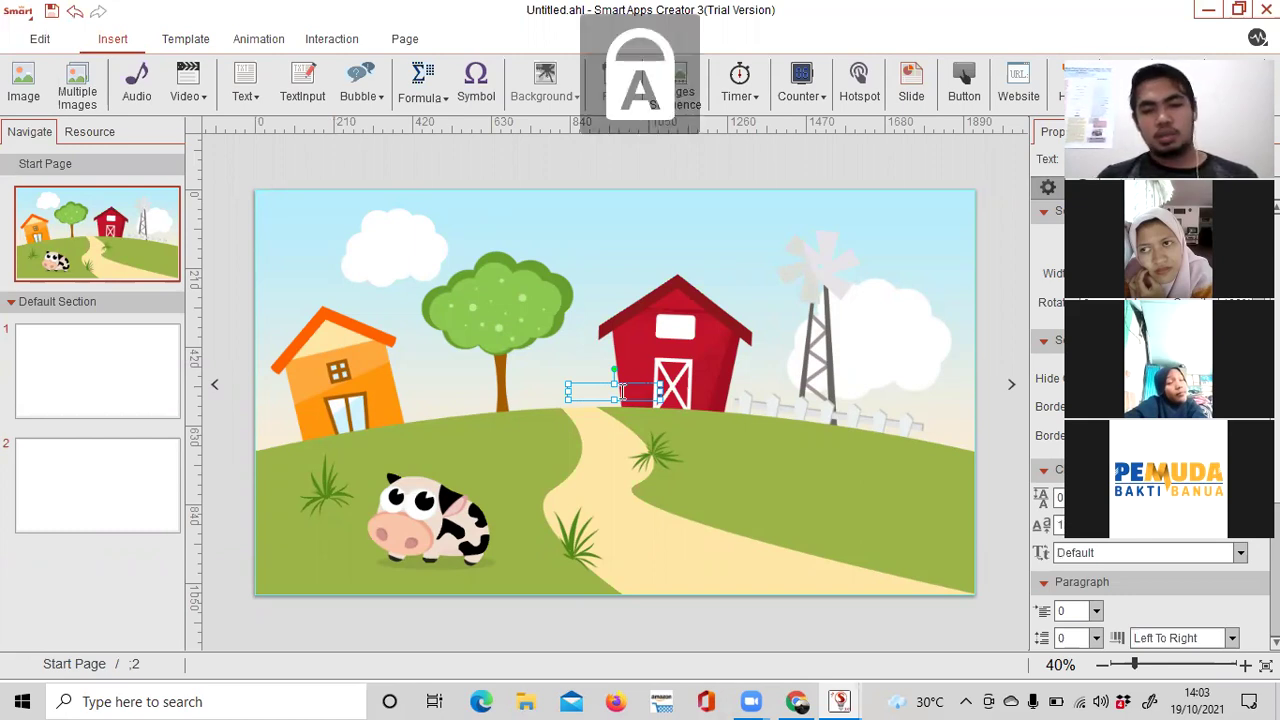
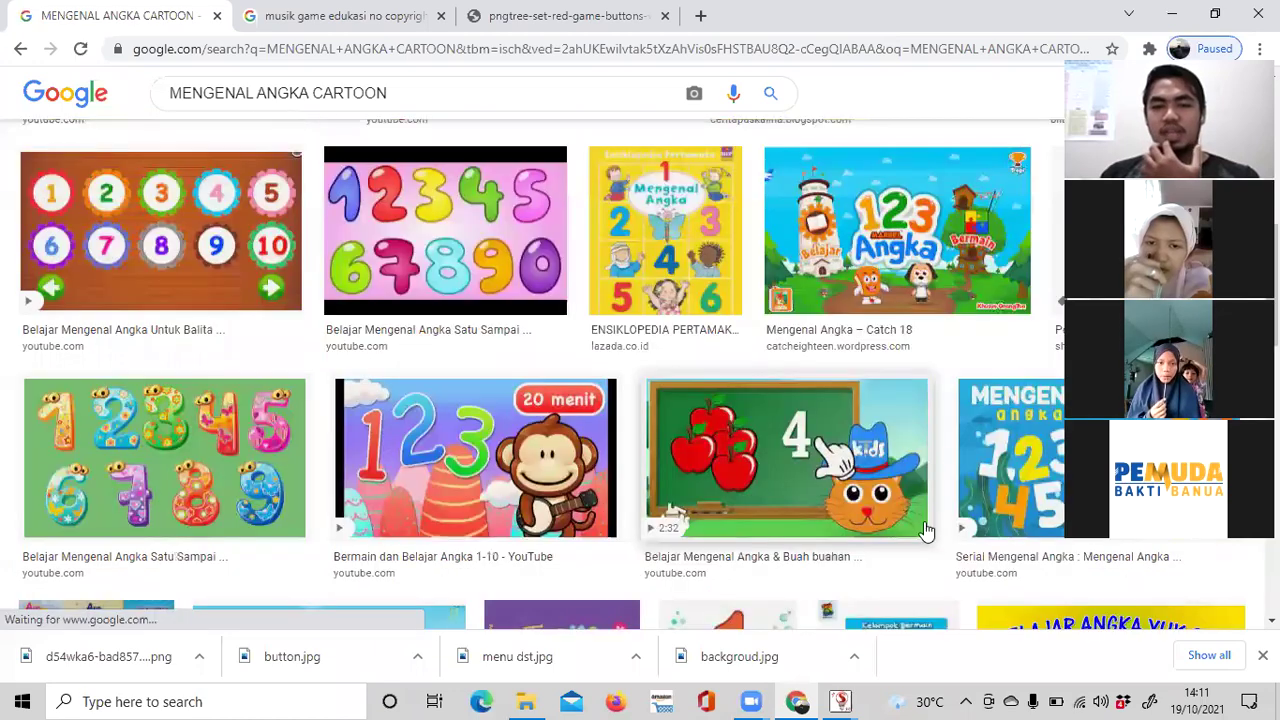
# Look back over the Google Images results for "MENGENAL ANGKA CARTOON" in Chrome.
pyautogui.scroll(3, 910, 520)
pyautogui.scroll(5, 903, 519)
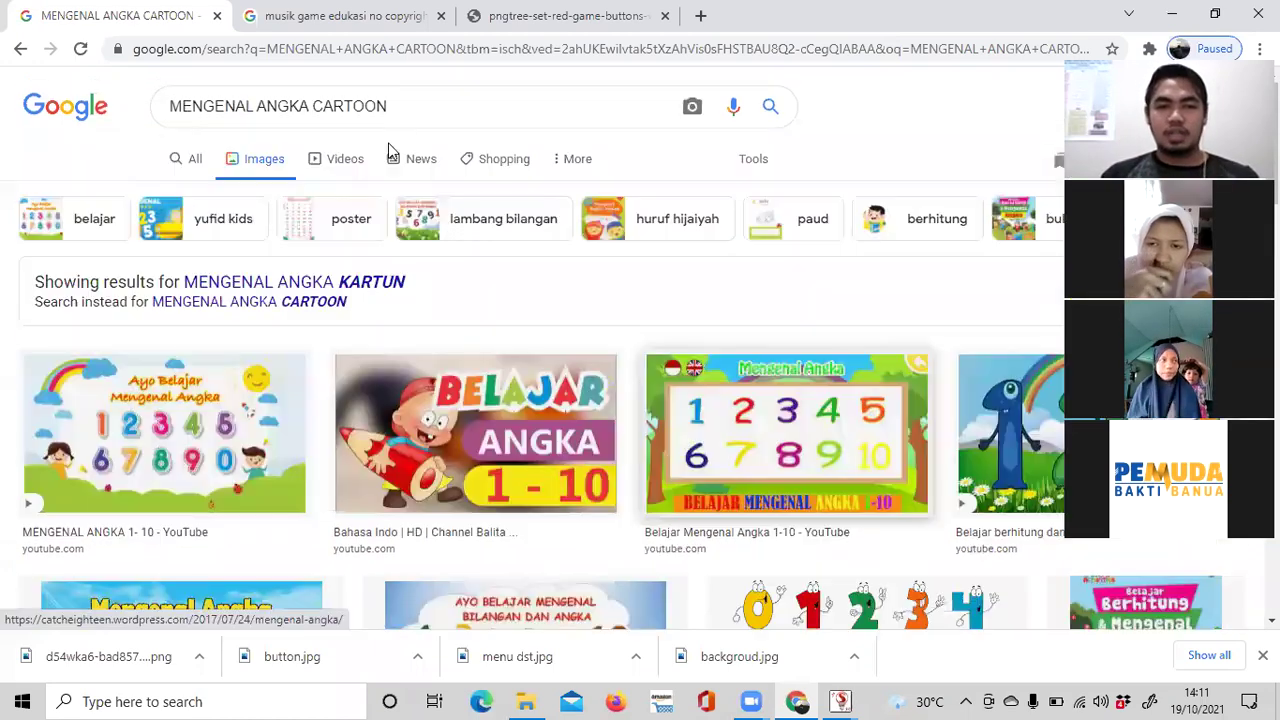
# Replace the image search query with ANGKA PNG and run the search.
pyautogui.press('/')
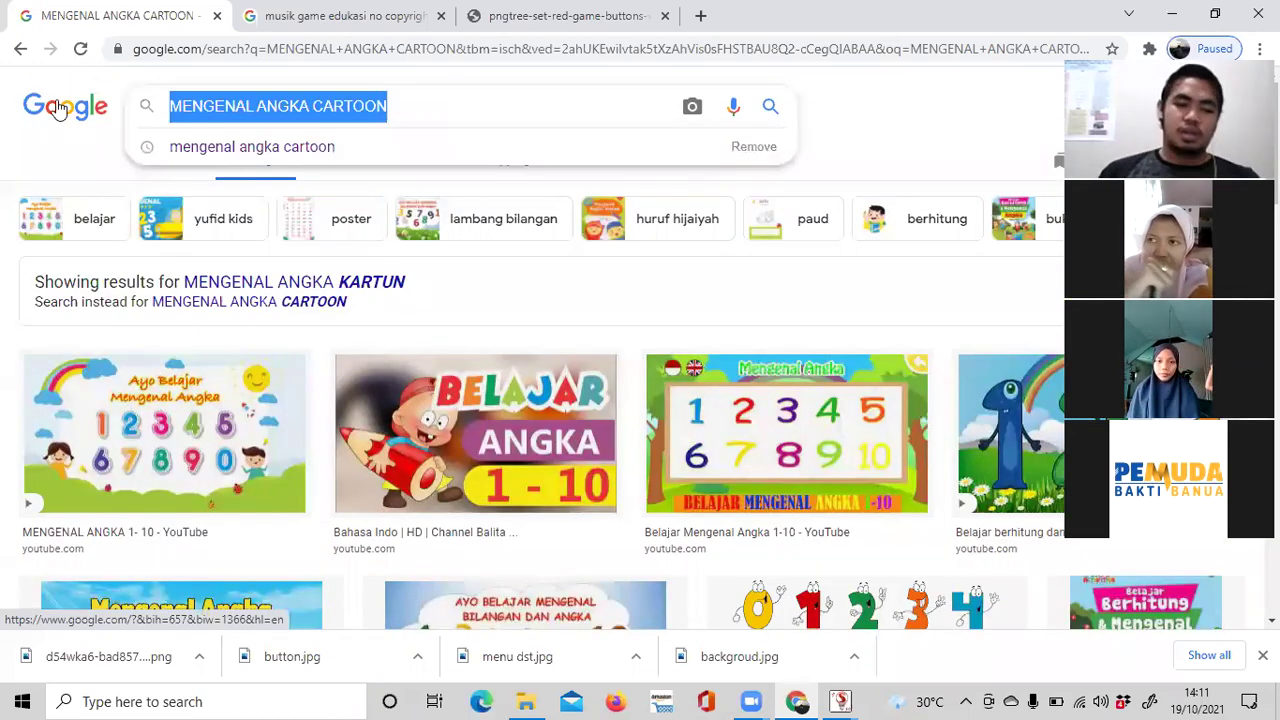
pyautogui.write('ANGKA ')
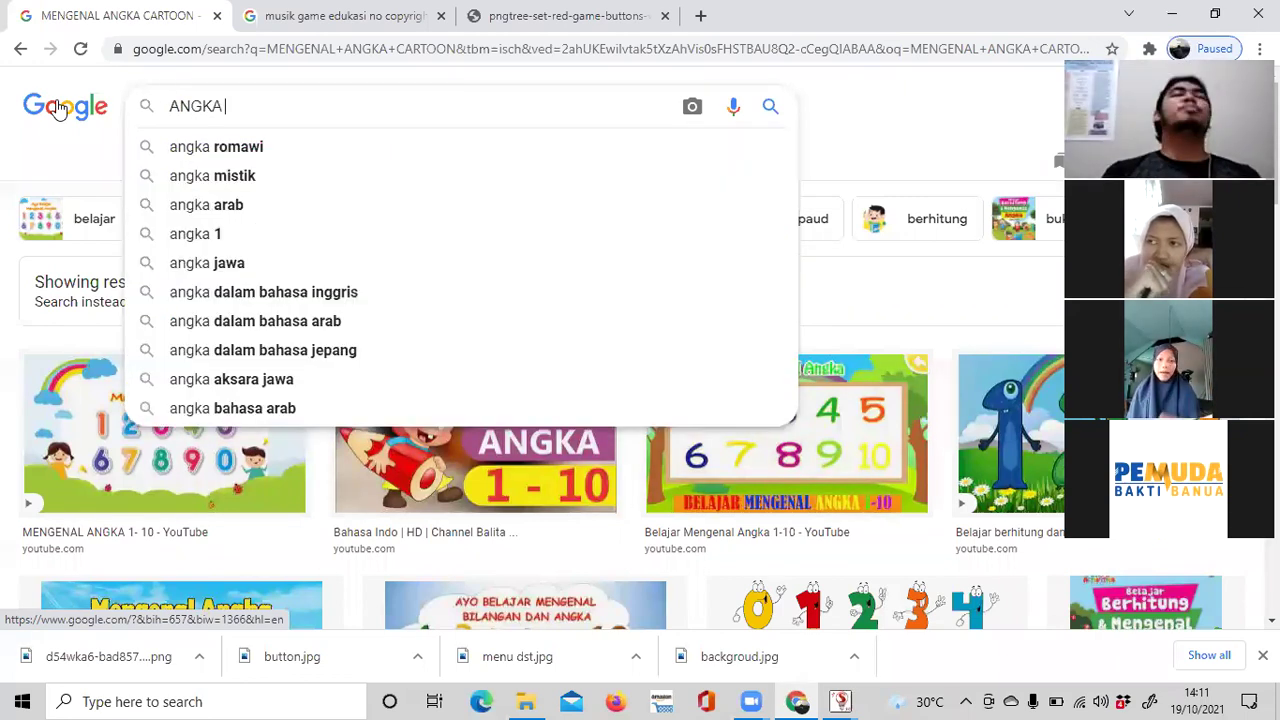
pyautogui.write('PNG')
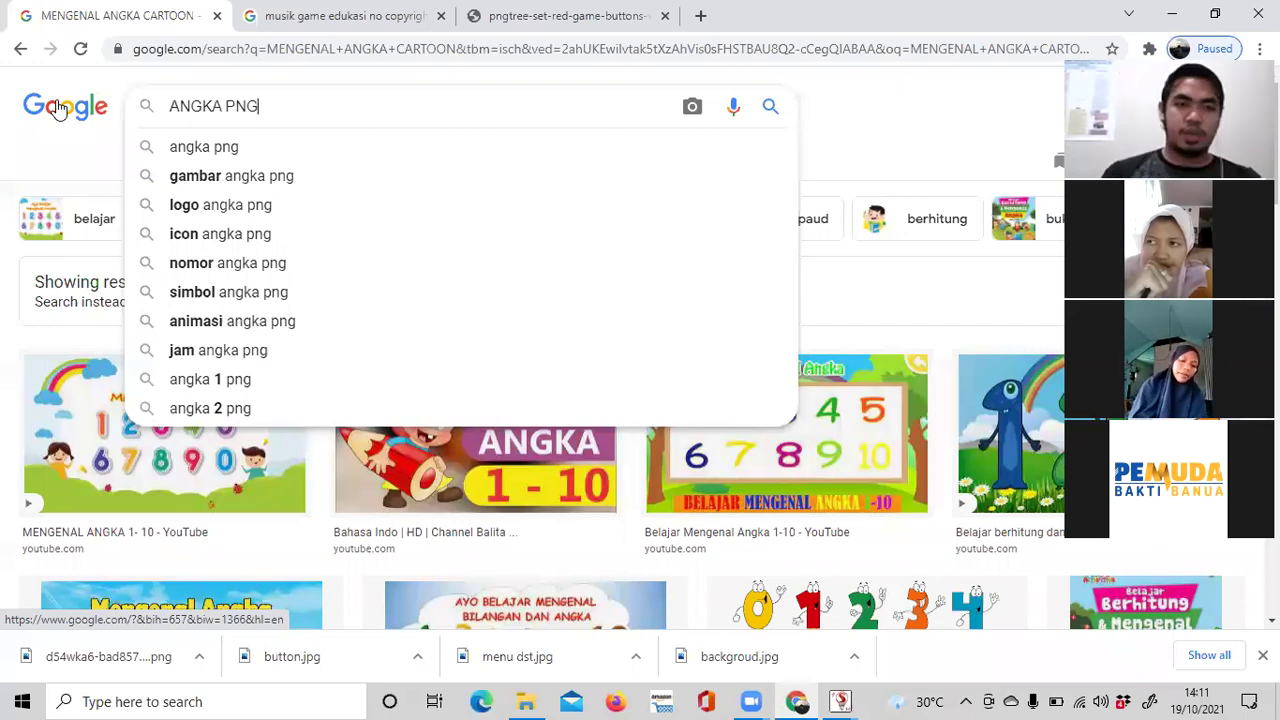
pyautogui.press('Return')
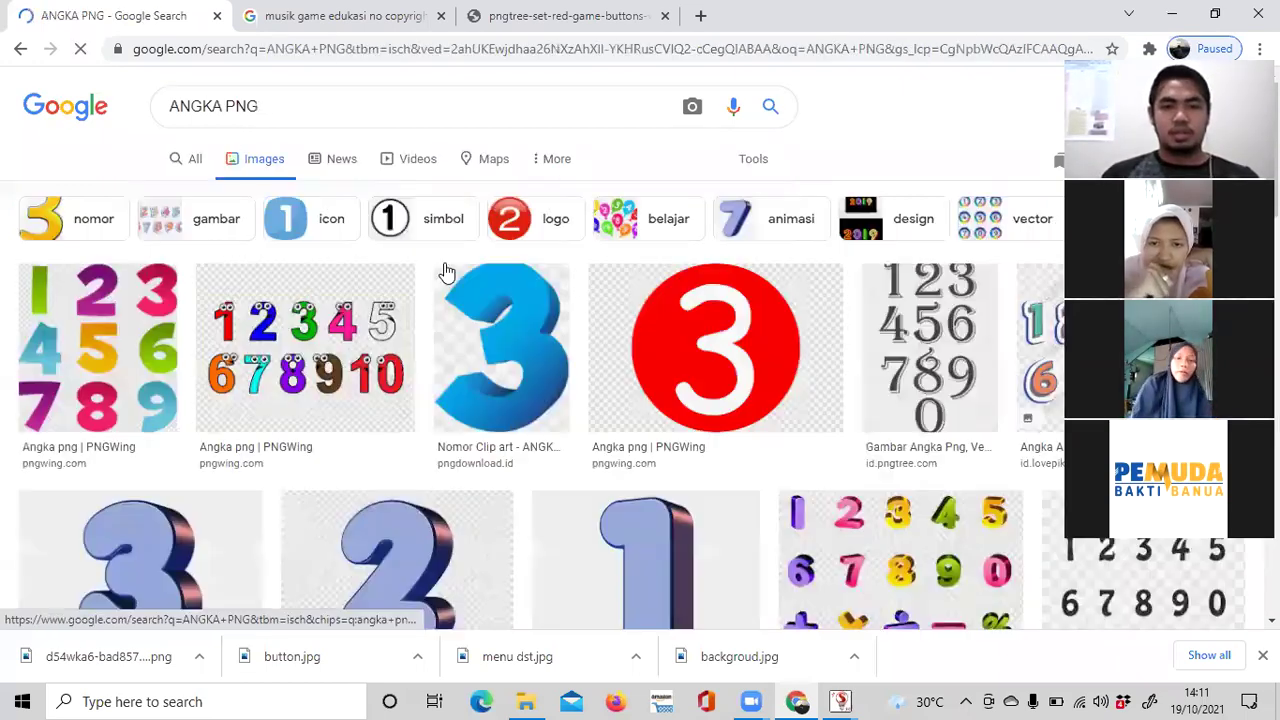
# Browse the results for the colourful cartoon 1, 2, 3, 4 picture from pngdownload.id and open it full size in its own tab.
pyautogui.scroll(-4, 465, 305)
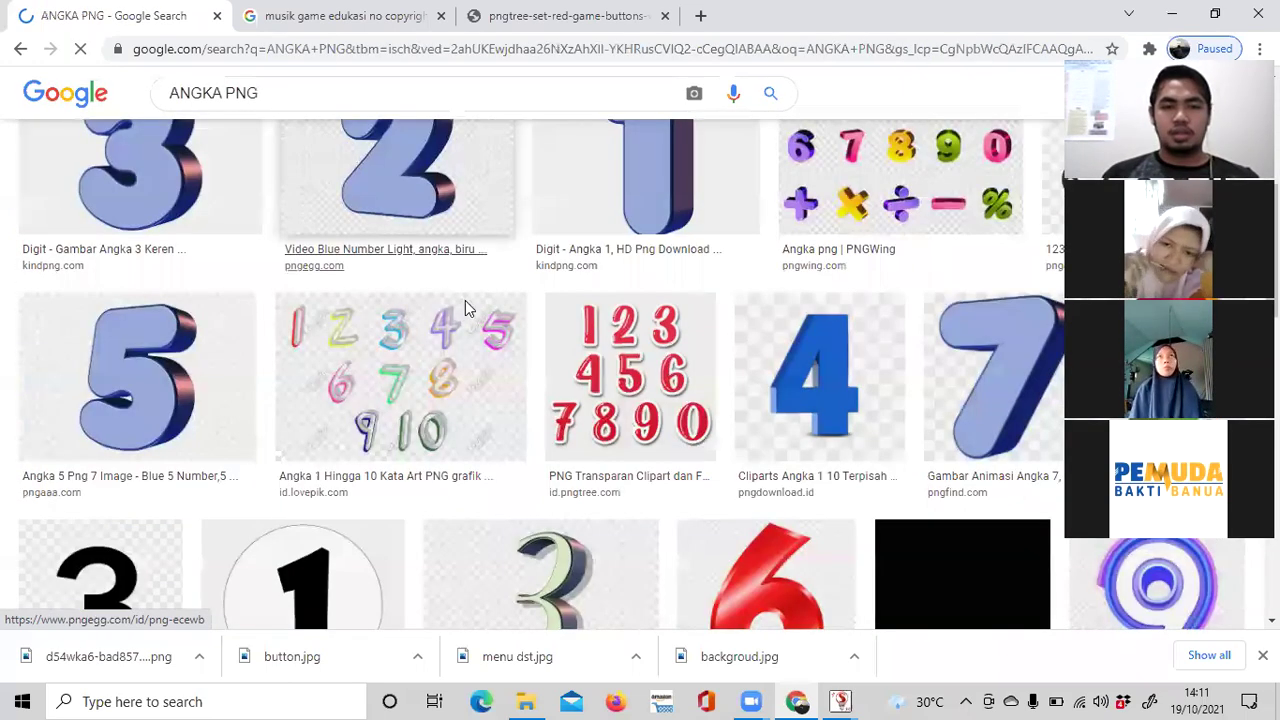
pyautogui.scroll(-8, 465, 305)
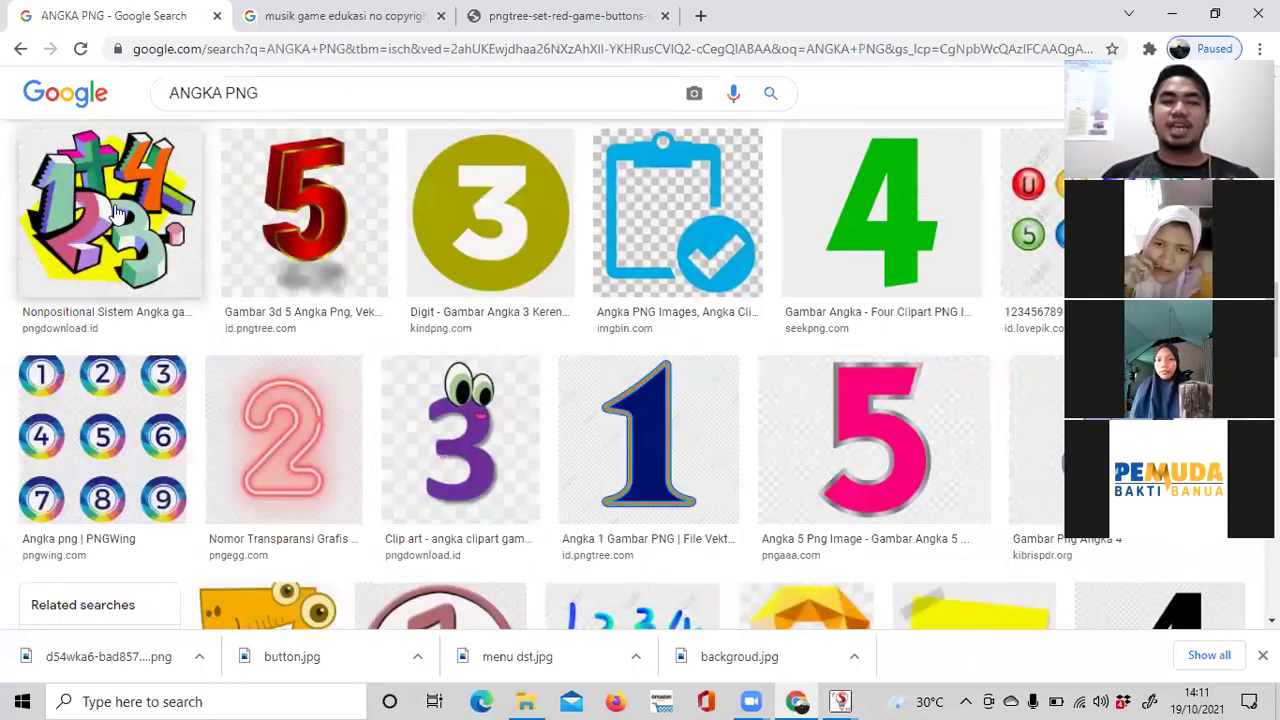
pyautogui.click(538, 385)
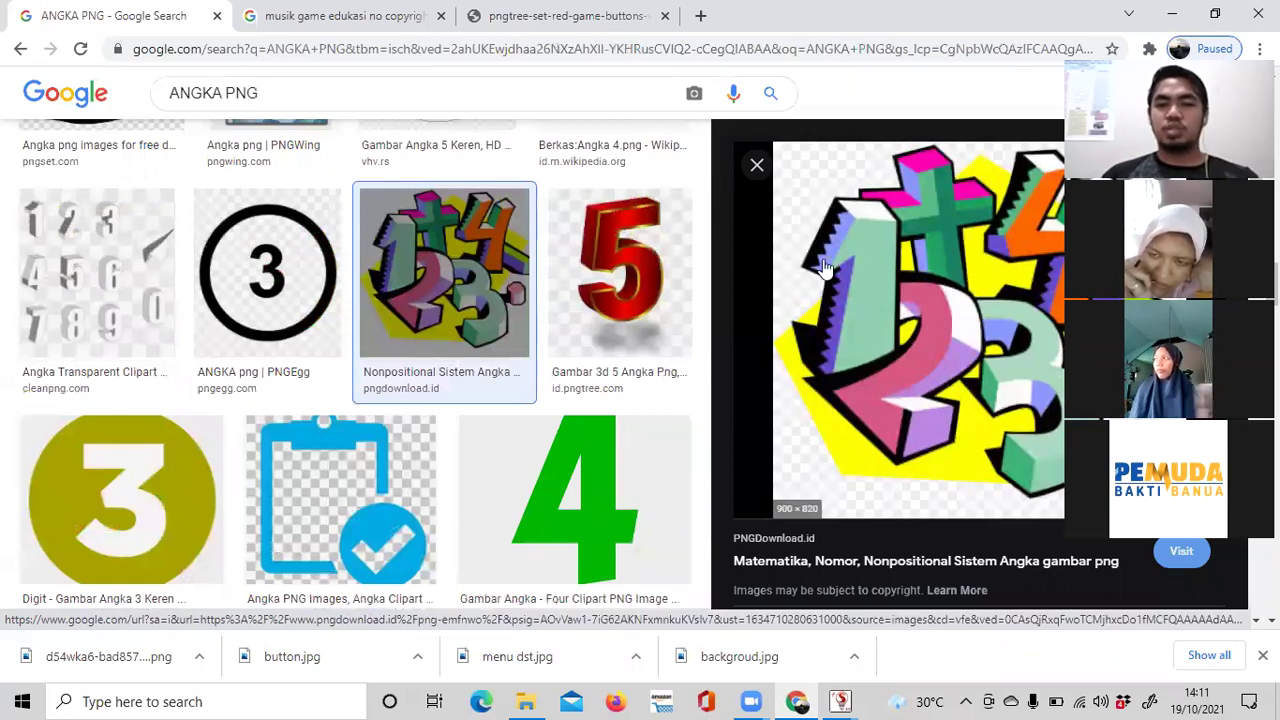
pyautogui.rightClick(866, 368)
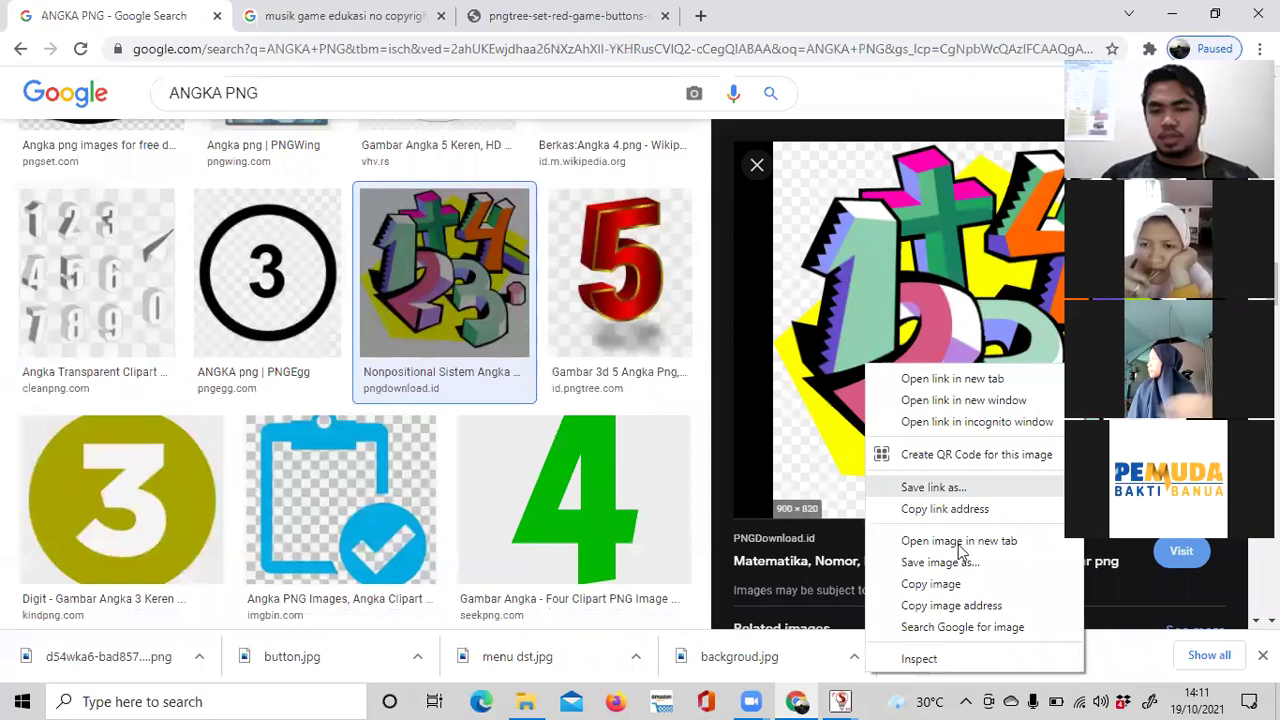
pyautogui.click(958, 541)
pyautogui.click(340, 15)
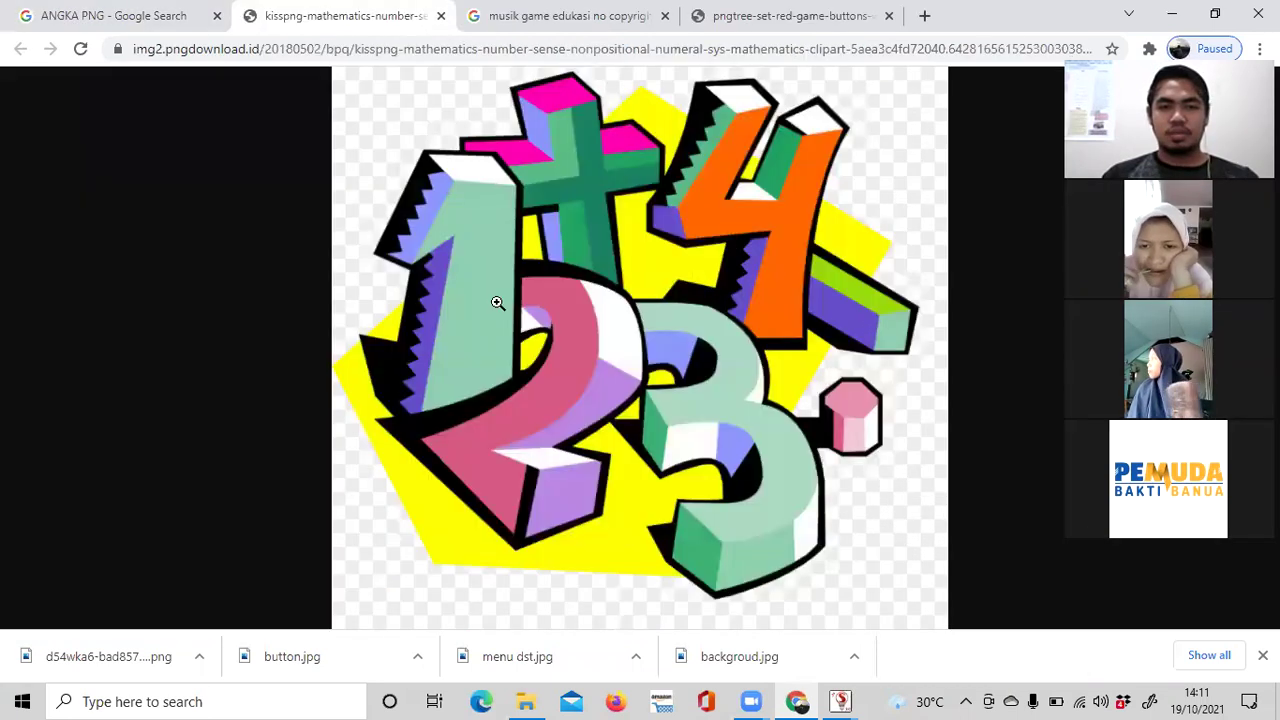
# Save the full-size numbers picture to Downloads as ANGKA, and close its tab.
pyautogui.rightClick(503, 299)
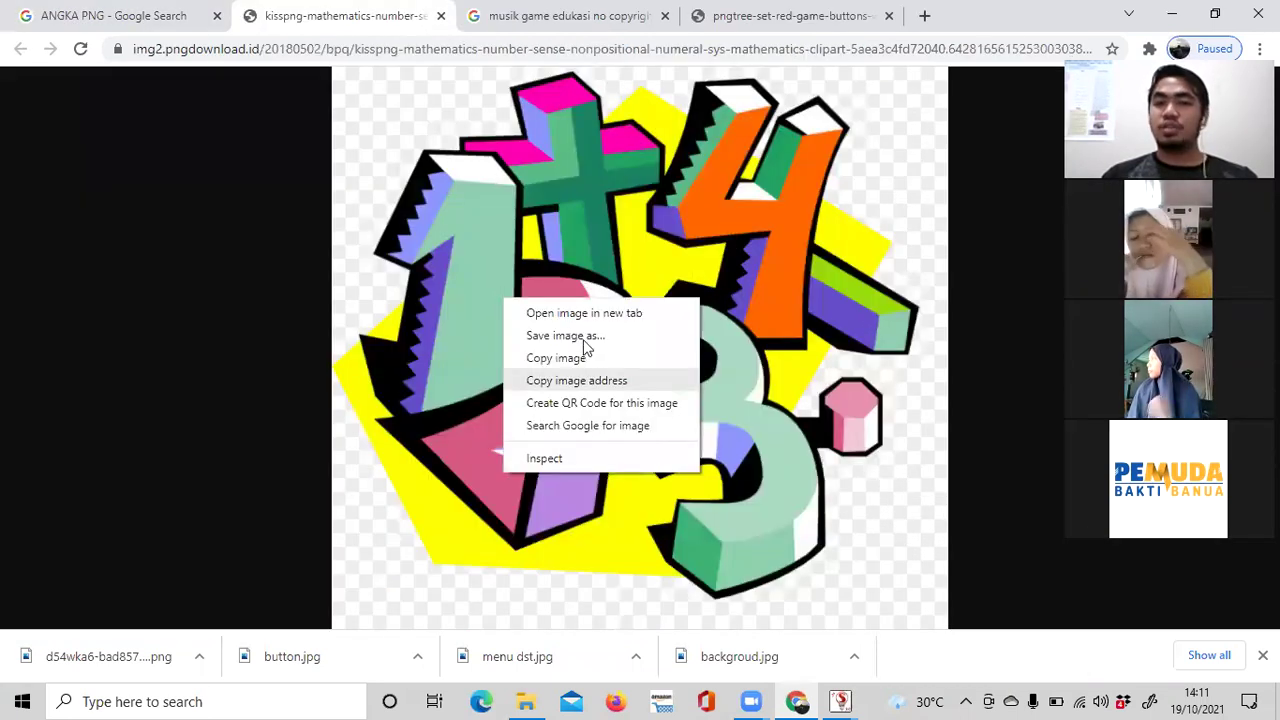
pyautogui.click(607, 338)
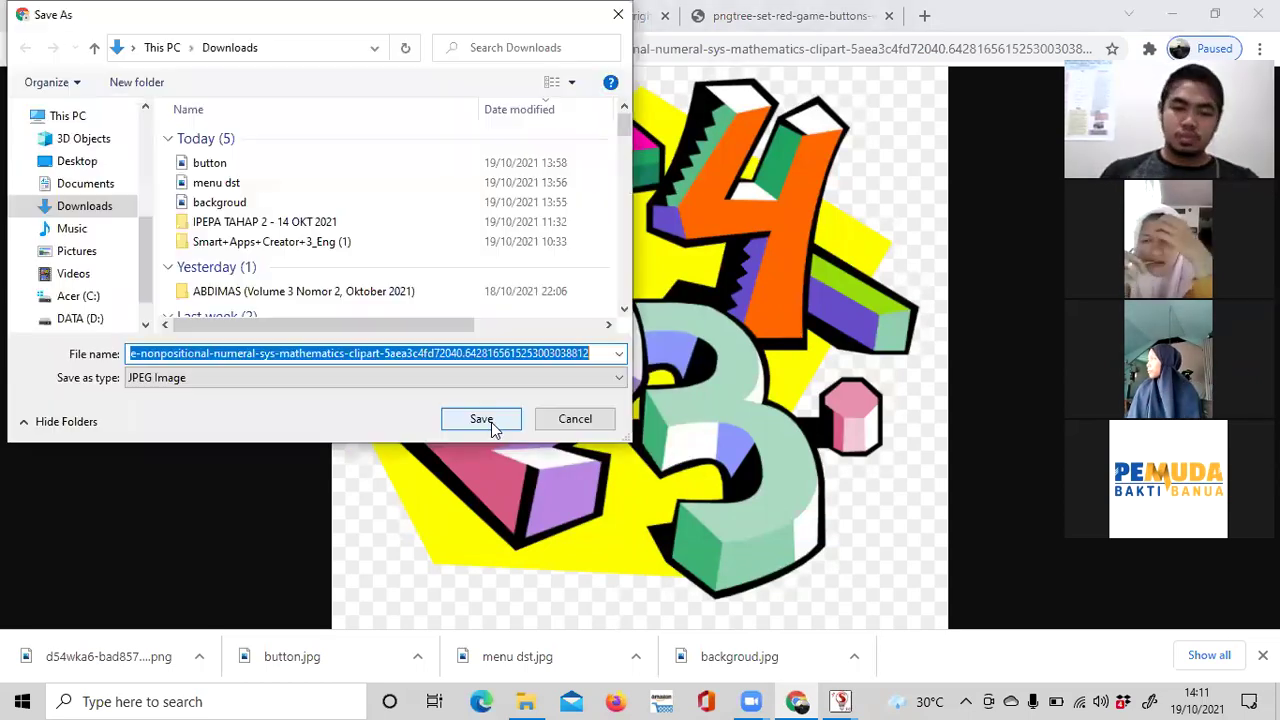
pyautogui.write('ANGKA')
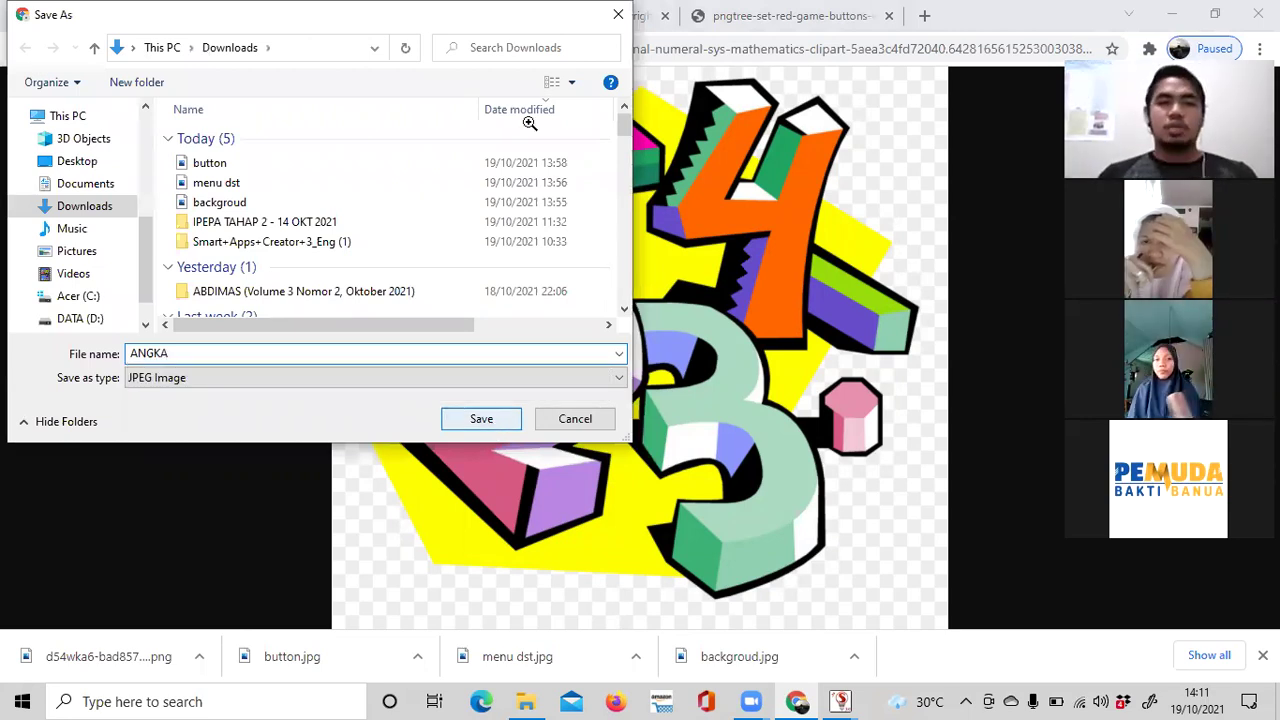
pyautogui.press('Return')
pyautogui.hotkey('ctrl', 'w')
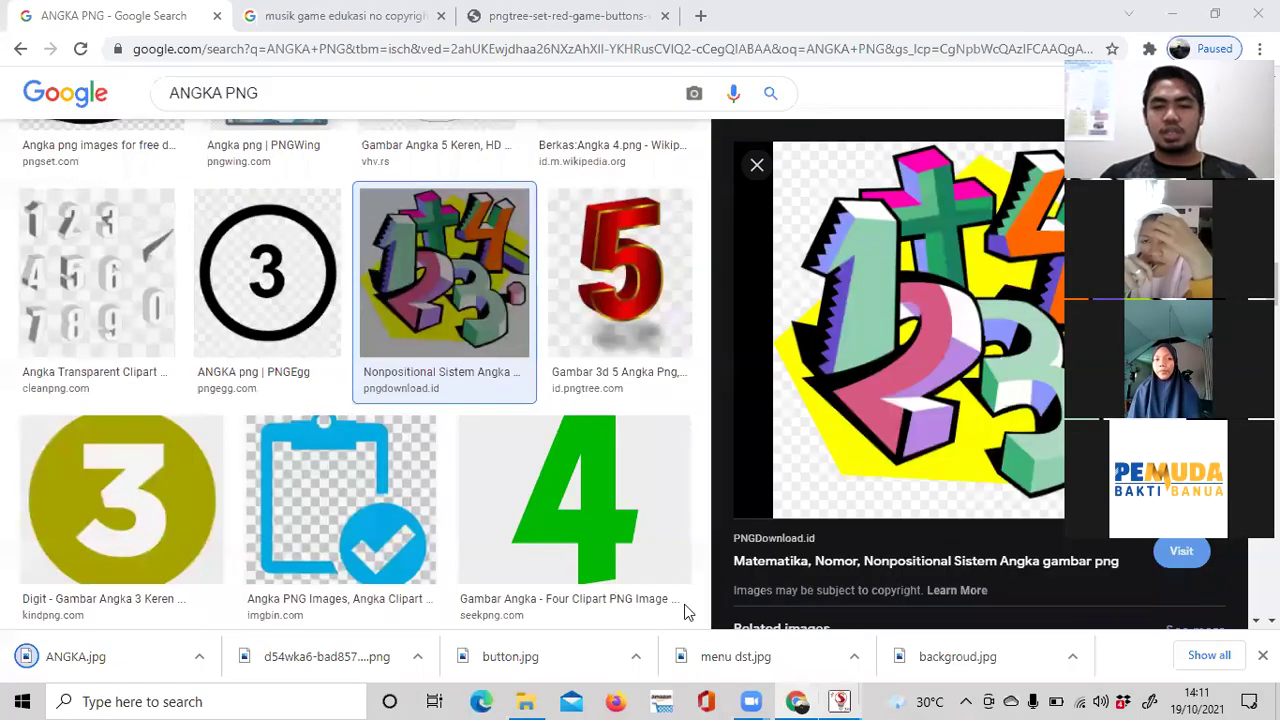
# Switch to Smart Apps Creator and insert the ANGKA image from Downloads onto the start page.
pyautogui.moveTo(841, 700)
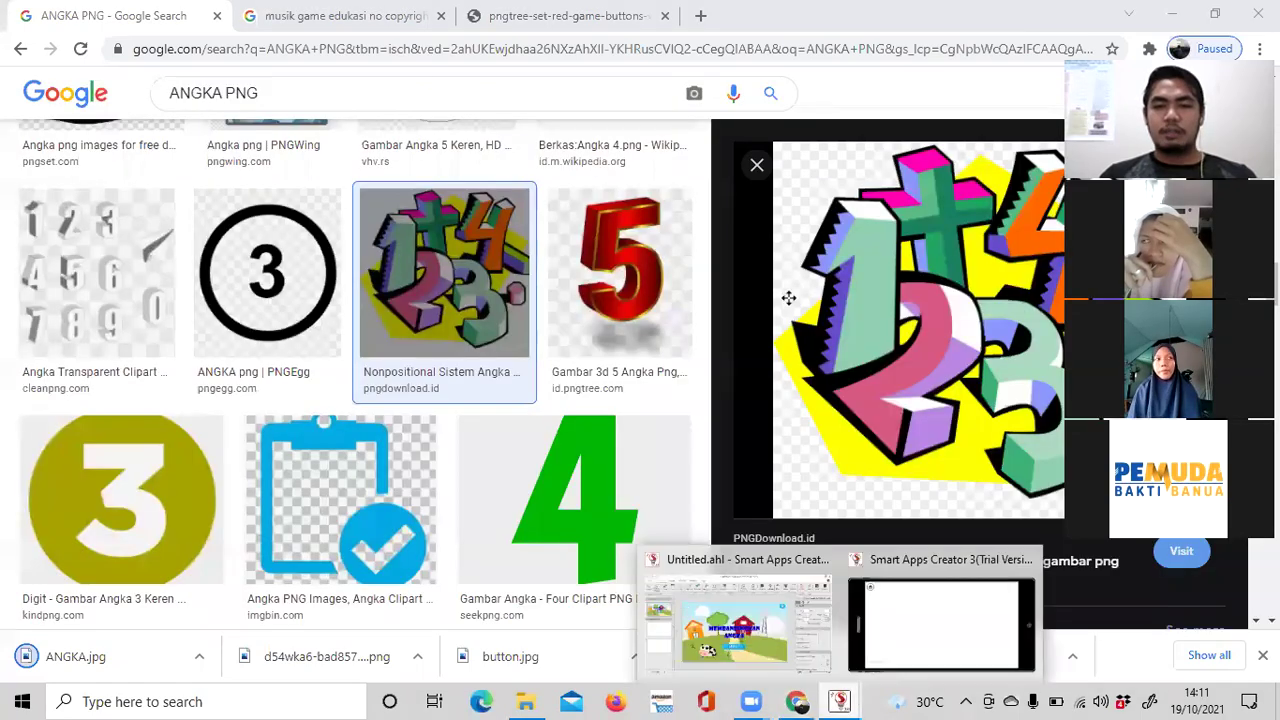
pyautogui.click(740, 610)
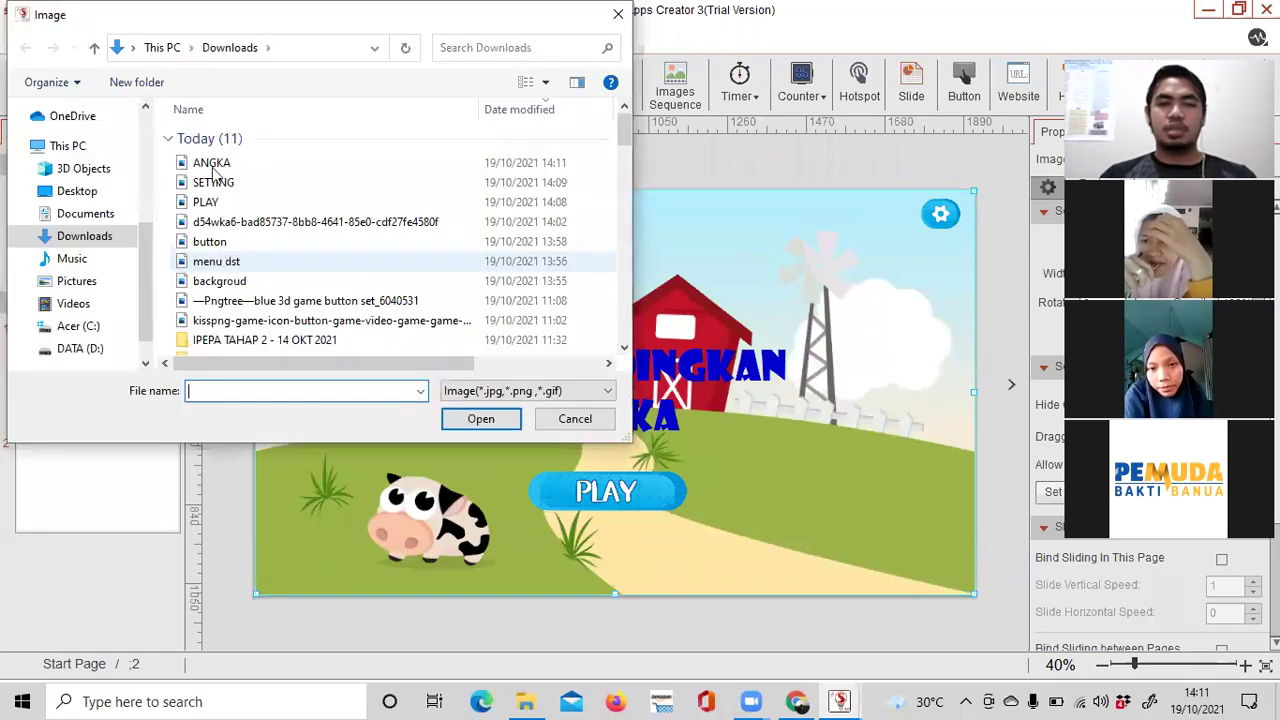
pyautogui.click(211, 162)
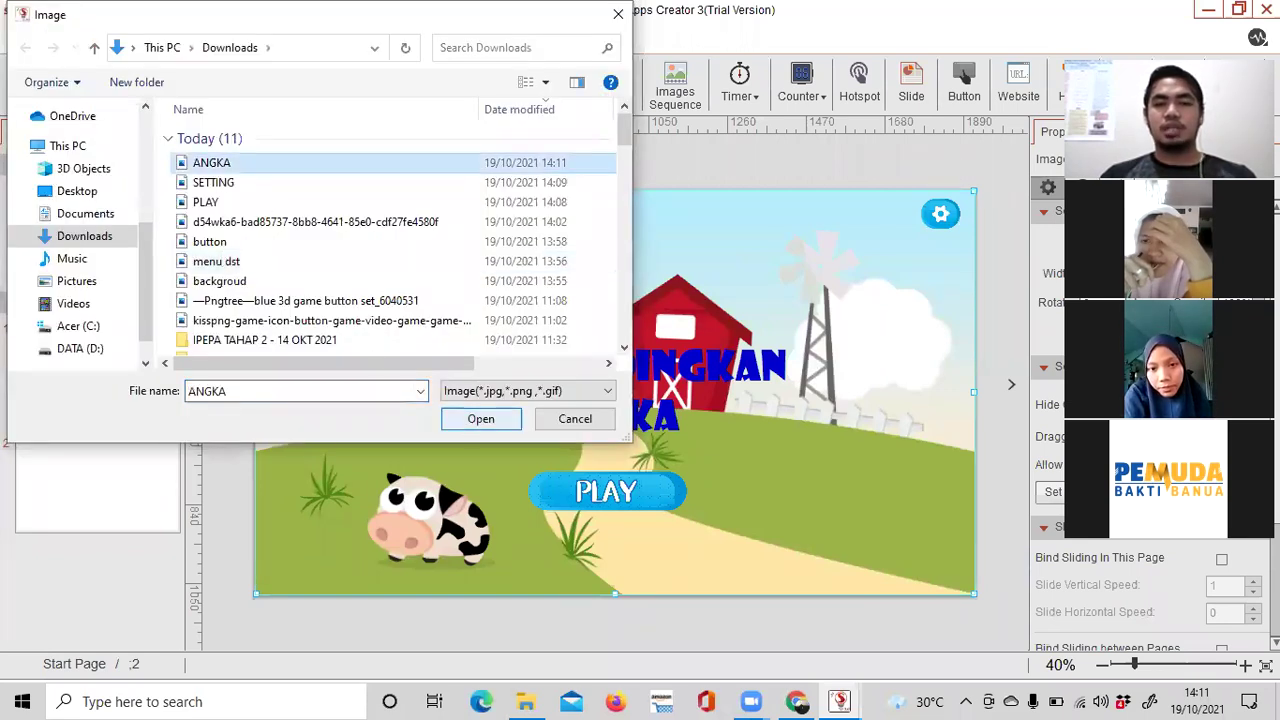
pyautogui.press('Return')
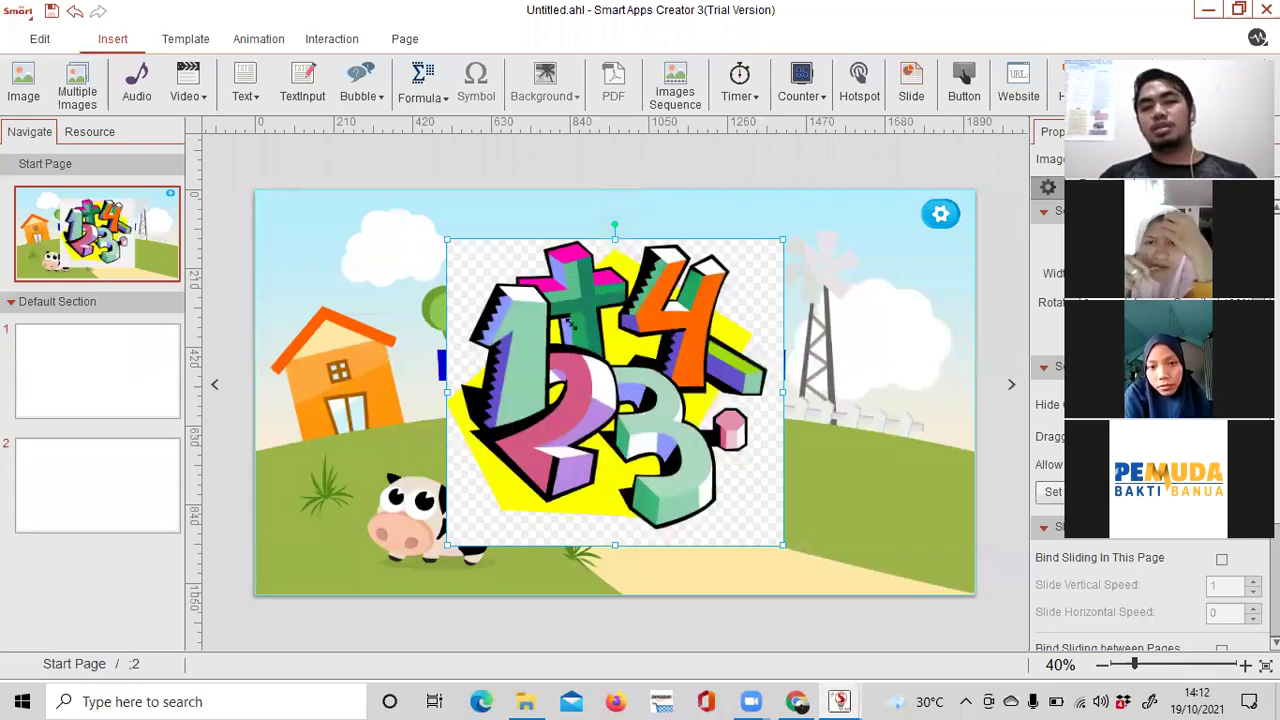
# Shrink the numbers image to about half size, move it beside the red barn over the windmill, and delete it.
pyautogui.moveTo(443, 237); pyautogui.dragTo(528, 316)
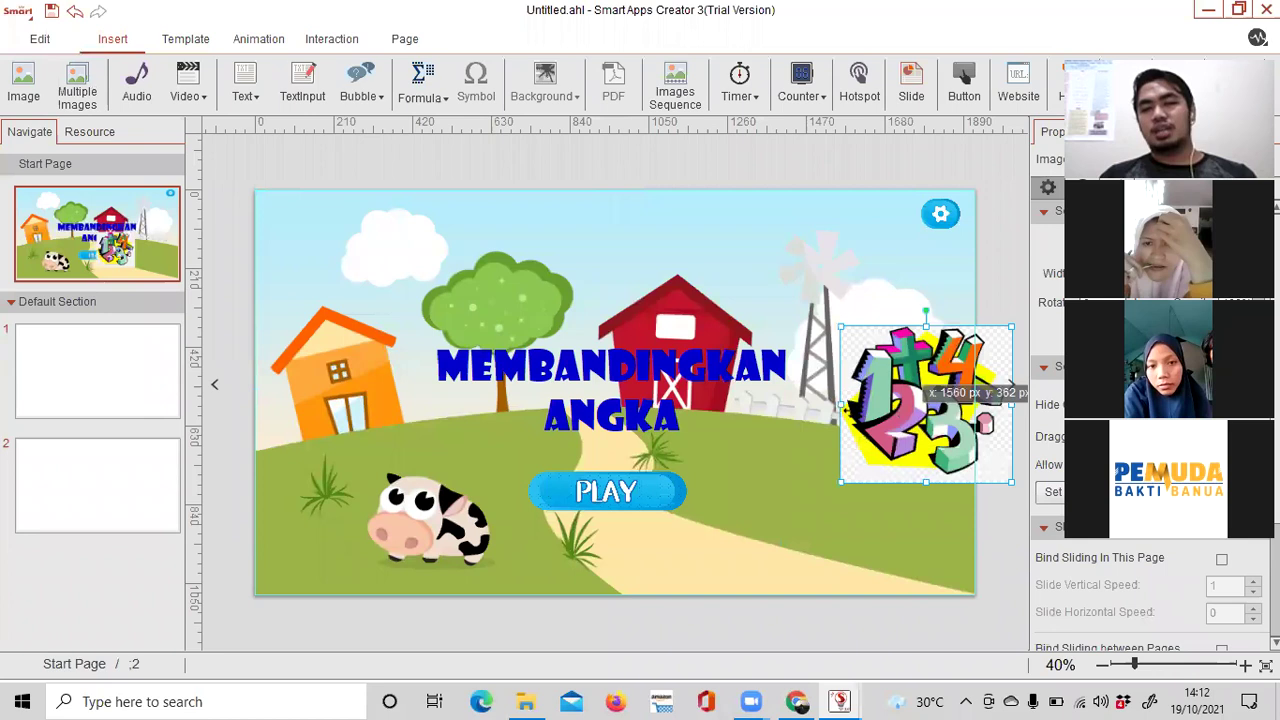
pyautogui.moveTo(928, 337); pyautogui.dragTo(866, 335)
pyautogui.moveTo(852, 412); pyautogui.dragTo(866, 344)
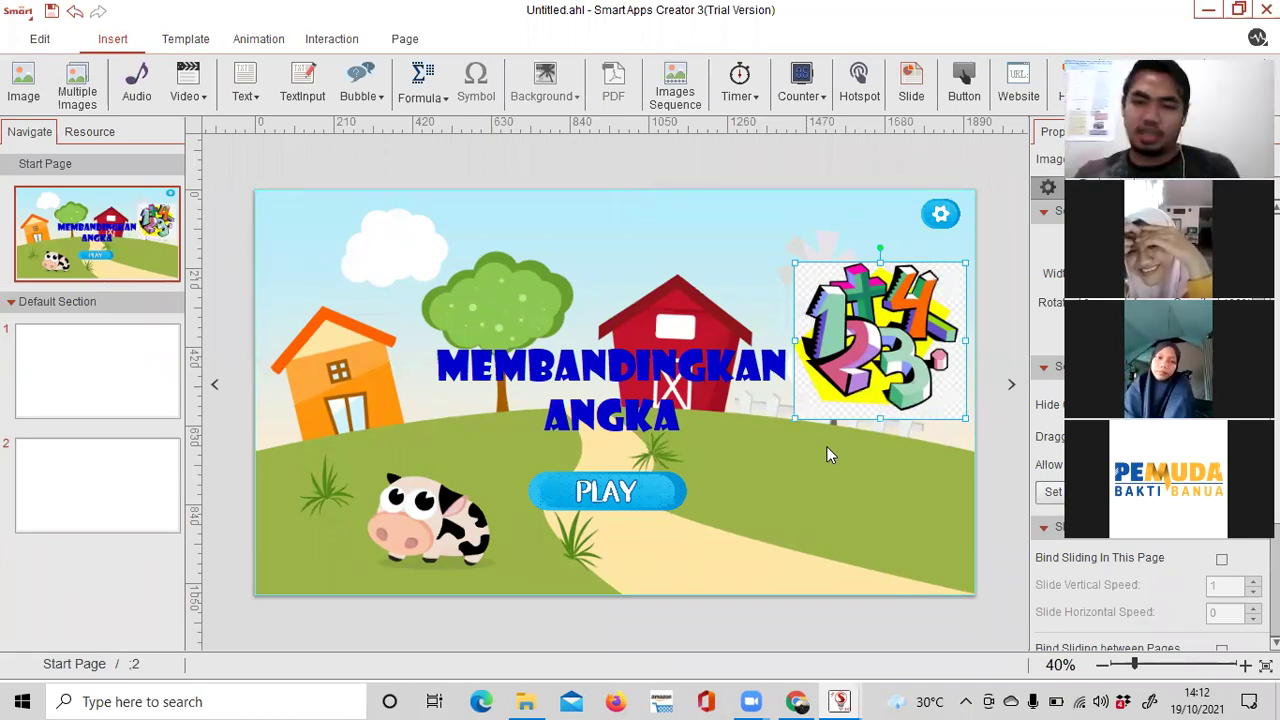
pyautogui.press('Delete')
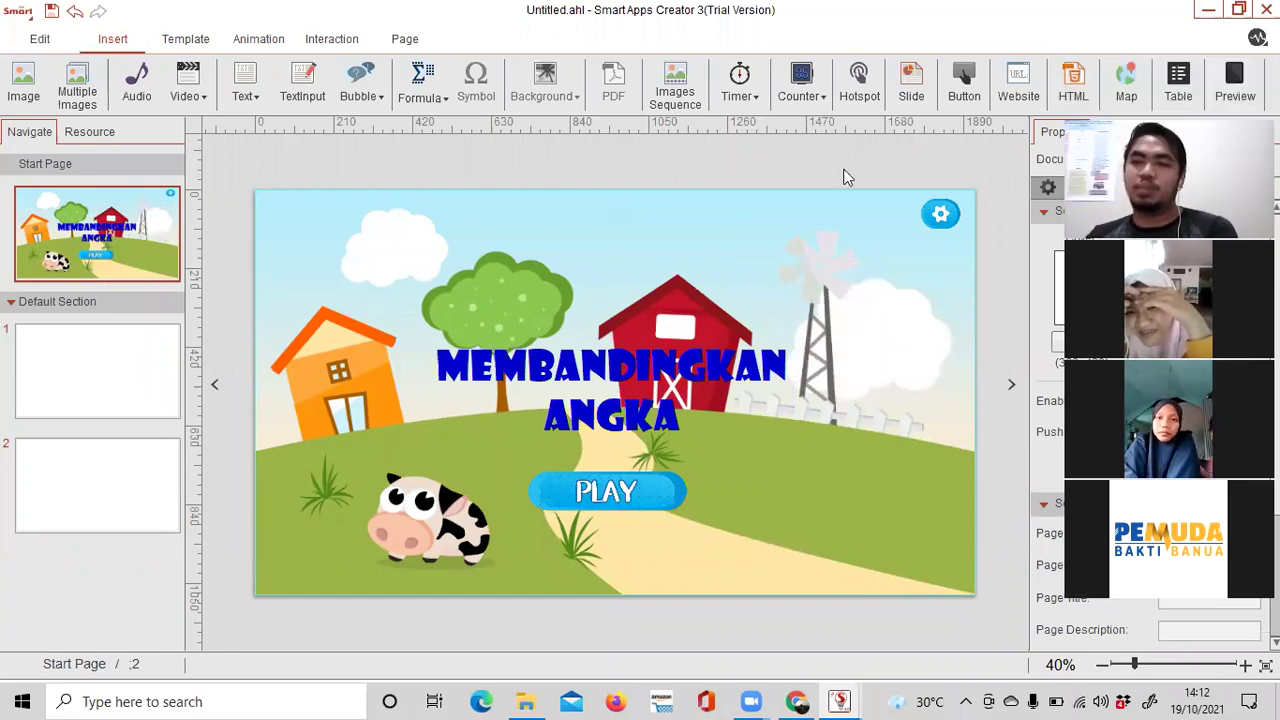
# Preview the app, test the gear and PLAY buttons on the start page, and leave the preview.
pyautogui.click(1234, 84)
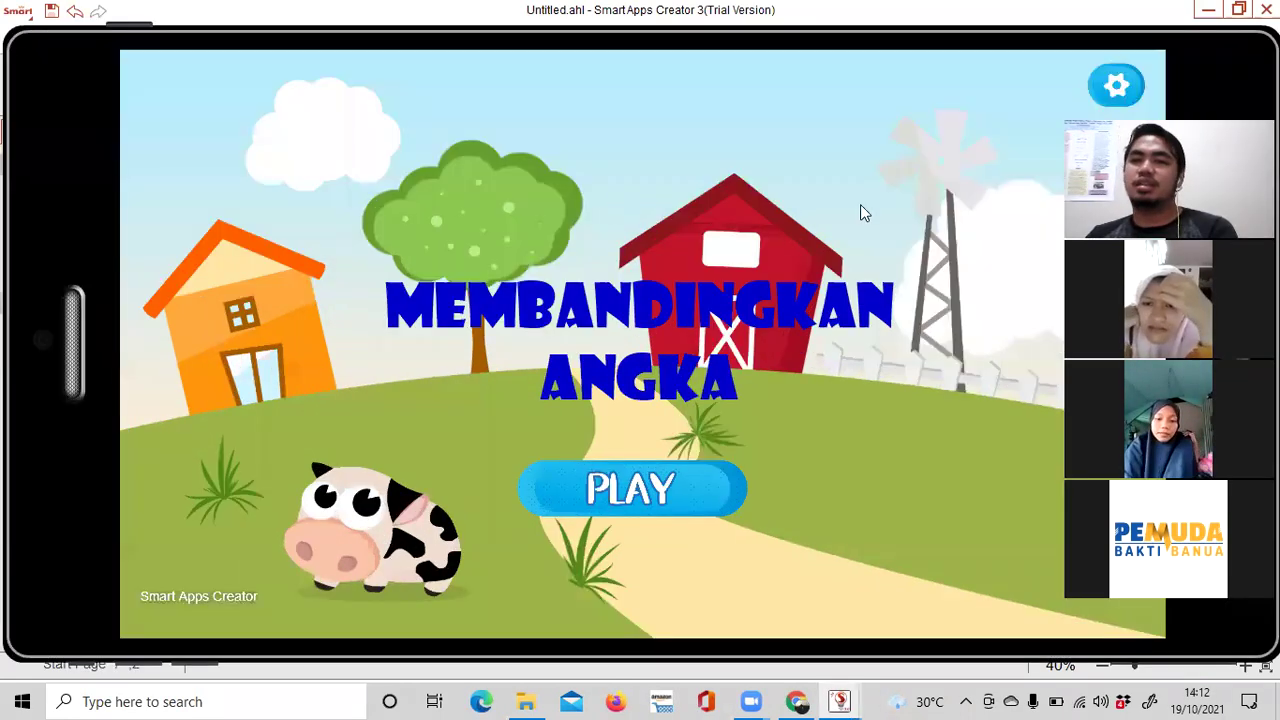
pyautogui.click(1090, 90)
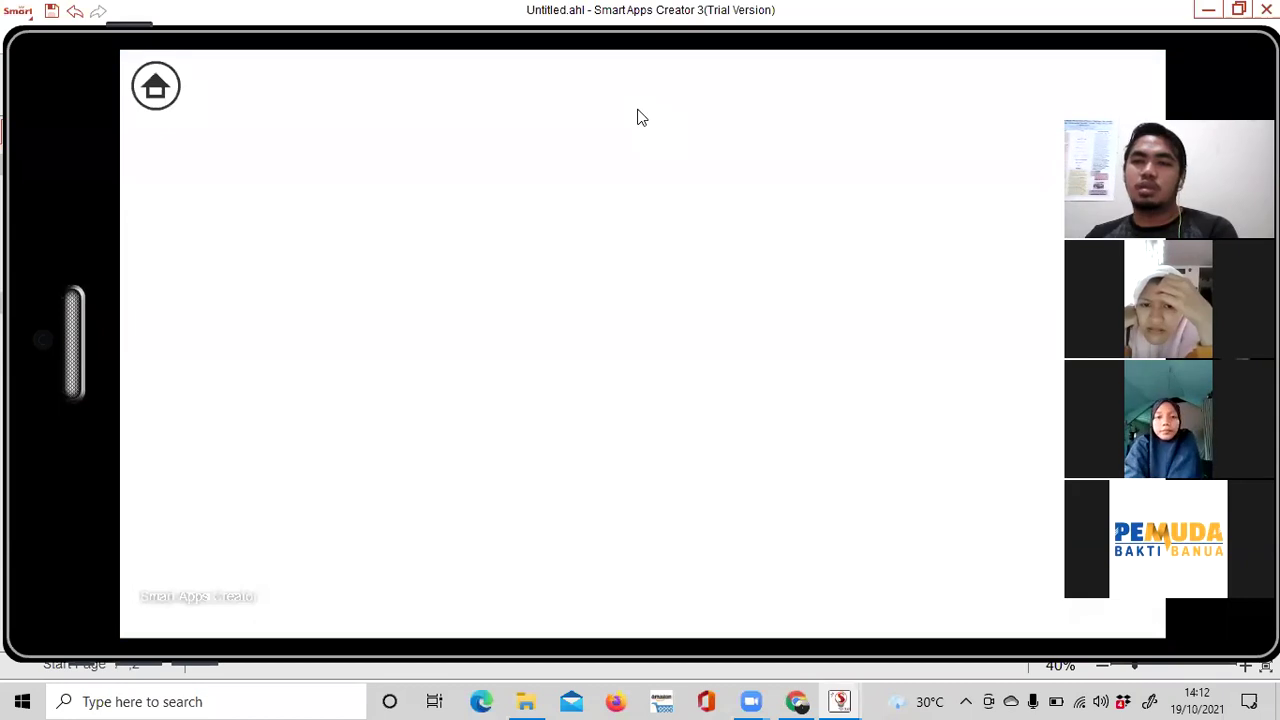
pyautogui.hotkey('alt', 'F4')
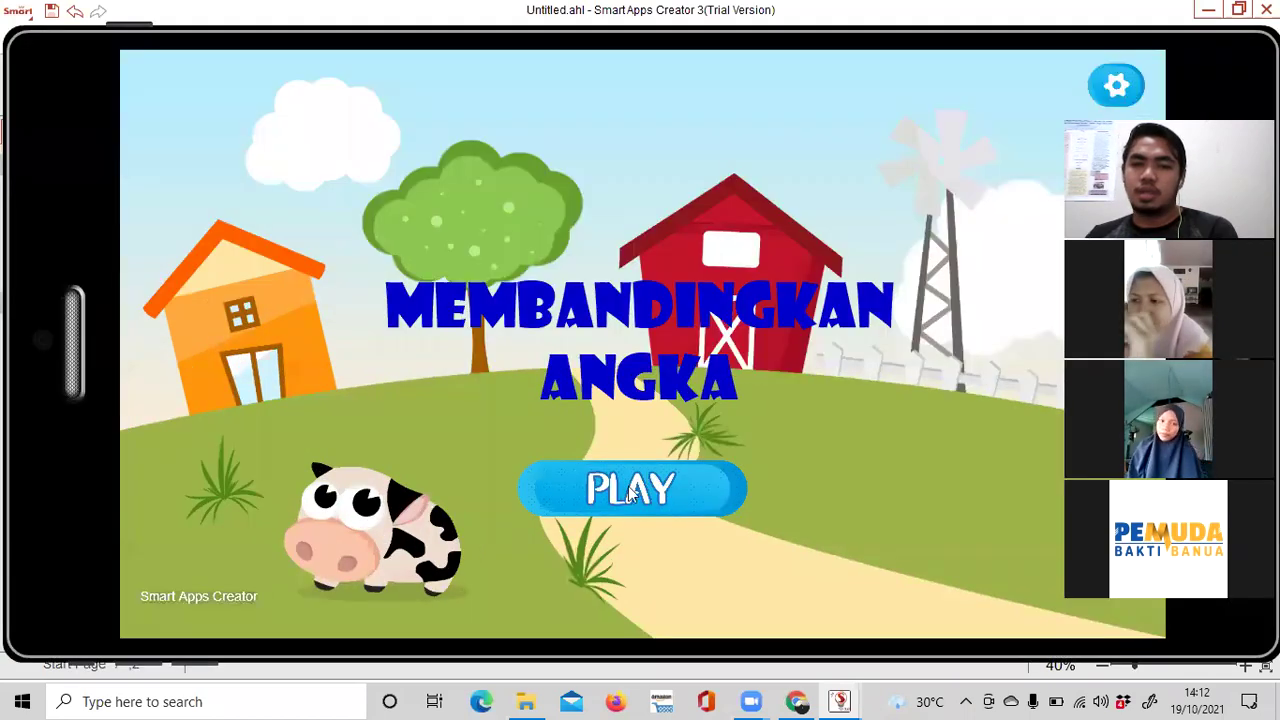
pyautogui.click(623, 491)
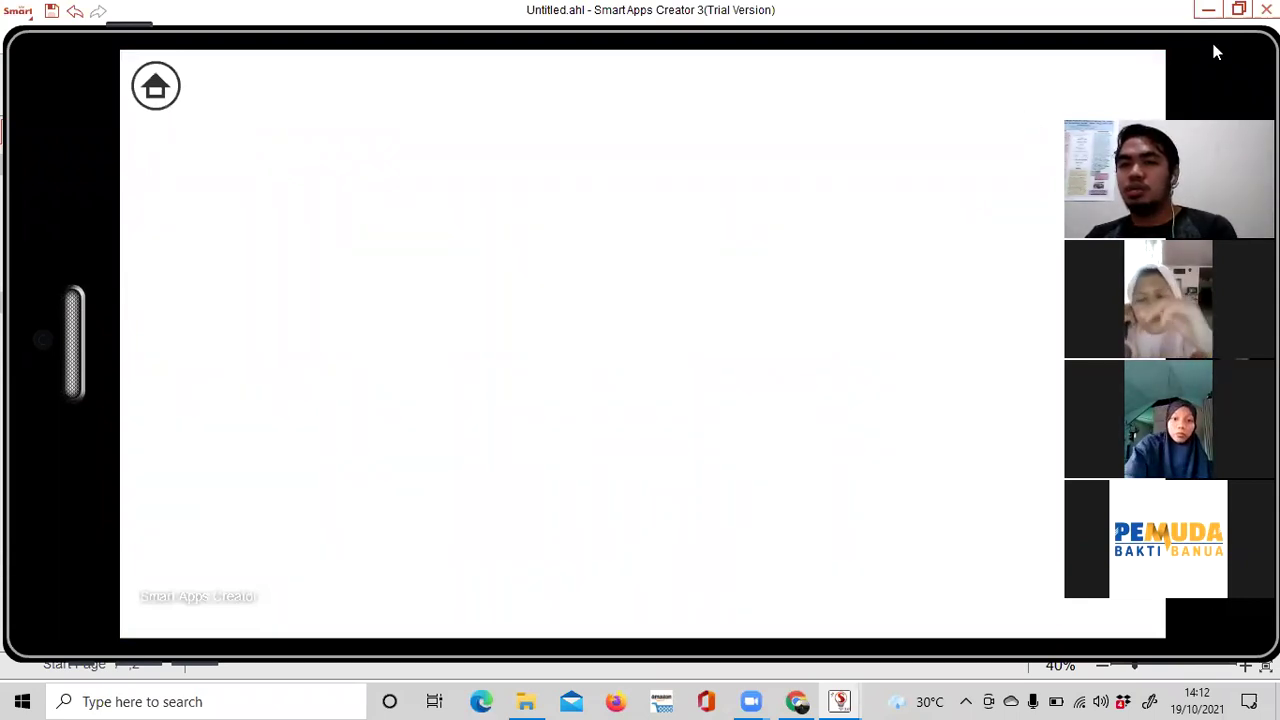
pyautogui.press('Escape')
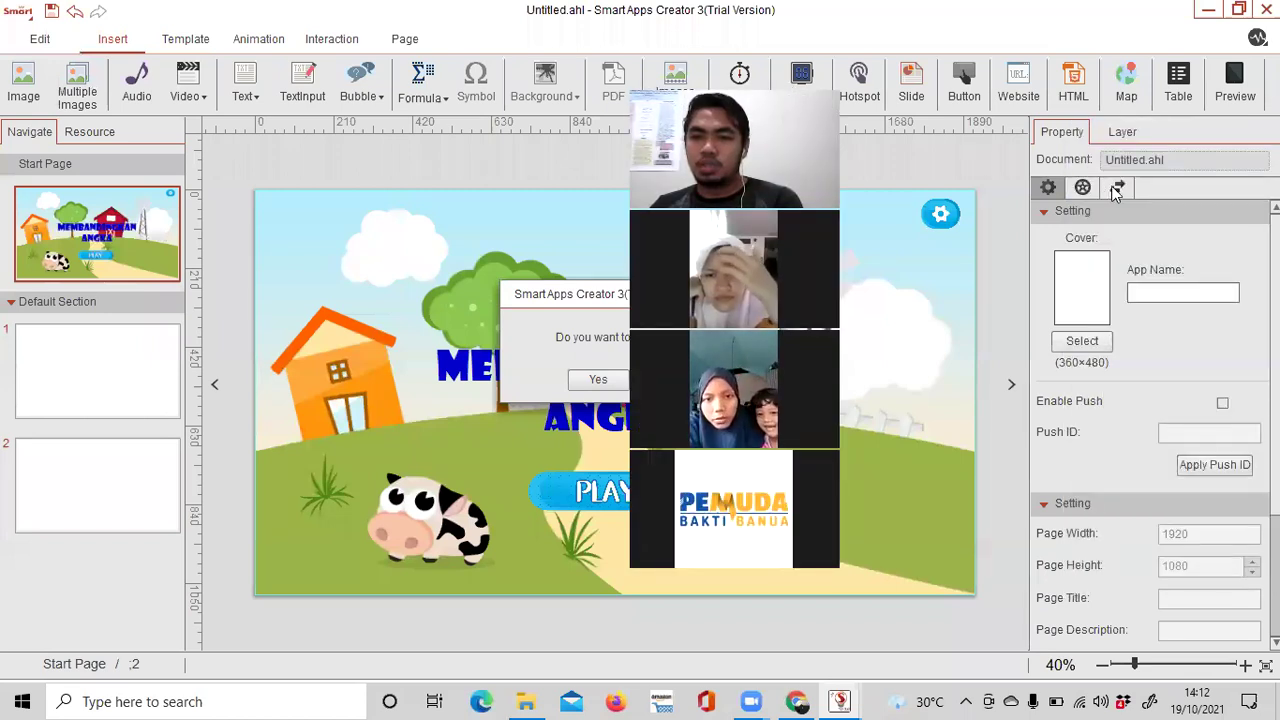
# Look through the document's cover, push and page settings for an option controlling page navigation.
pyautogui.click(1082, 187)
pyautogui.click(1048, 188)
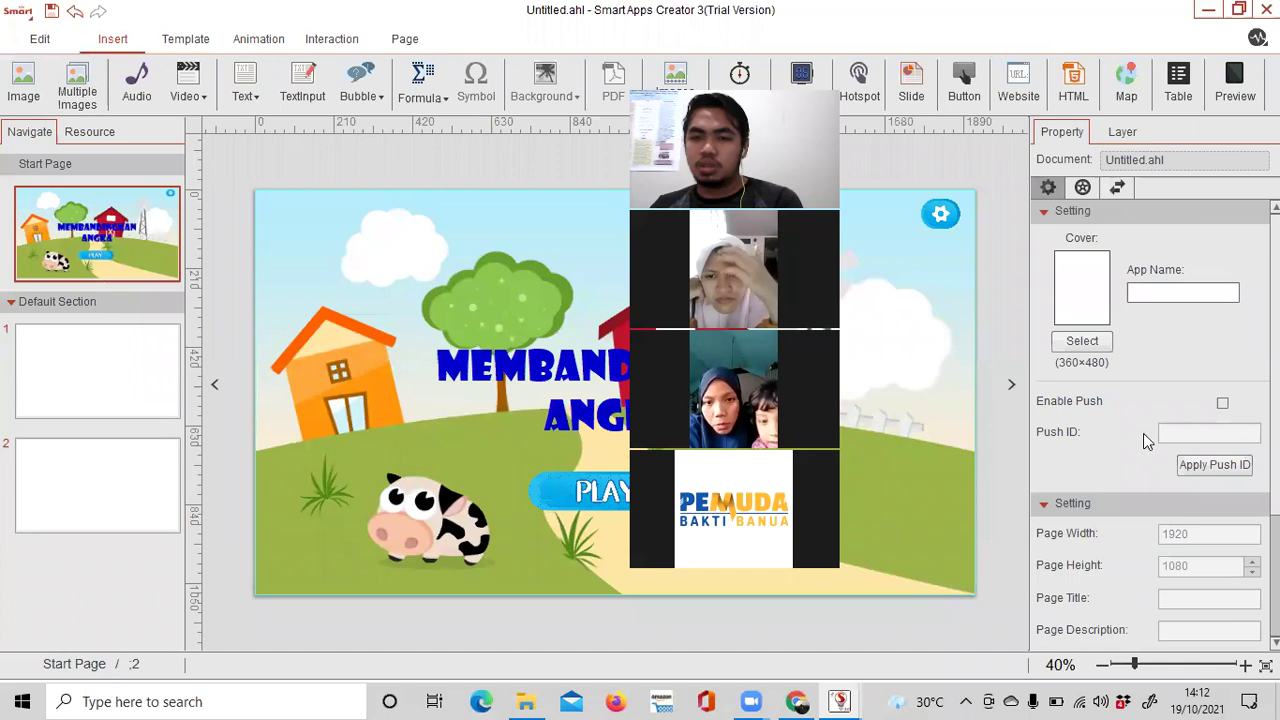
pyautogui.scroll(-1, 1147, 467)
pyautogui.scroll(-1, 1143, 476)
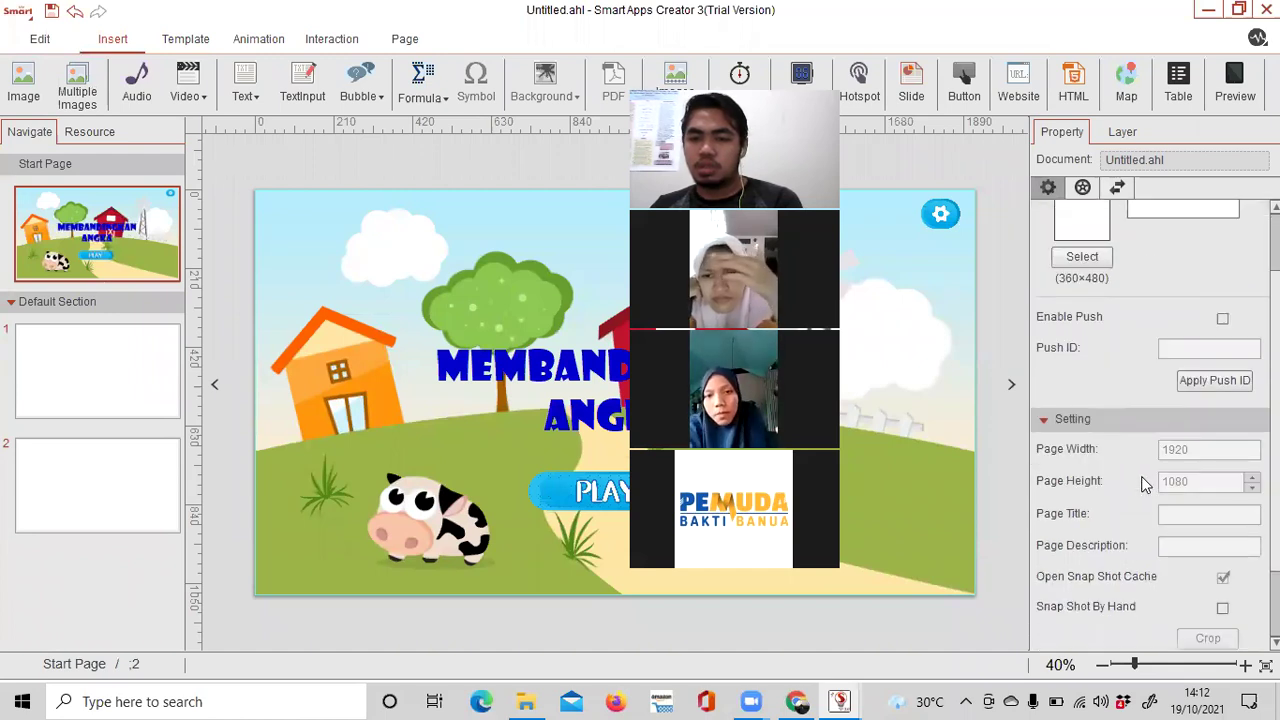
pyautogui.scroll(-1, 1140, 474)
pyautogui.scroll(1, 1134, 465)
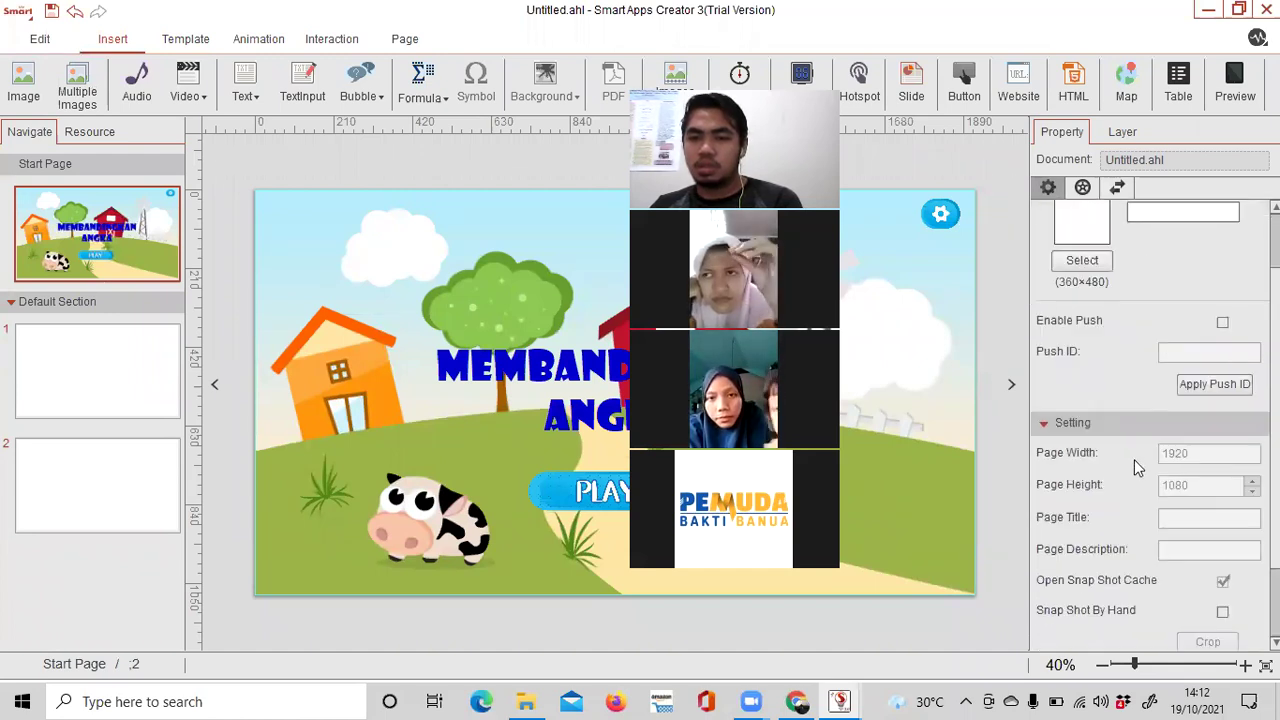
pyautogui.scroll(1, 1134, 456)
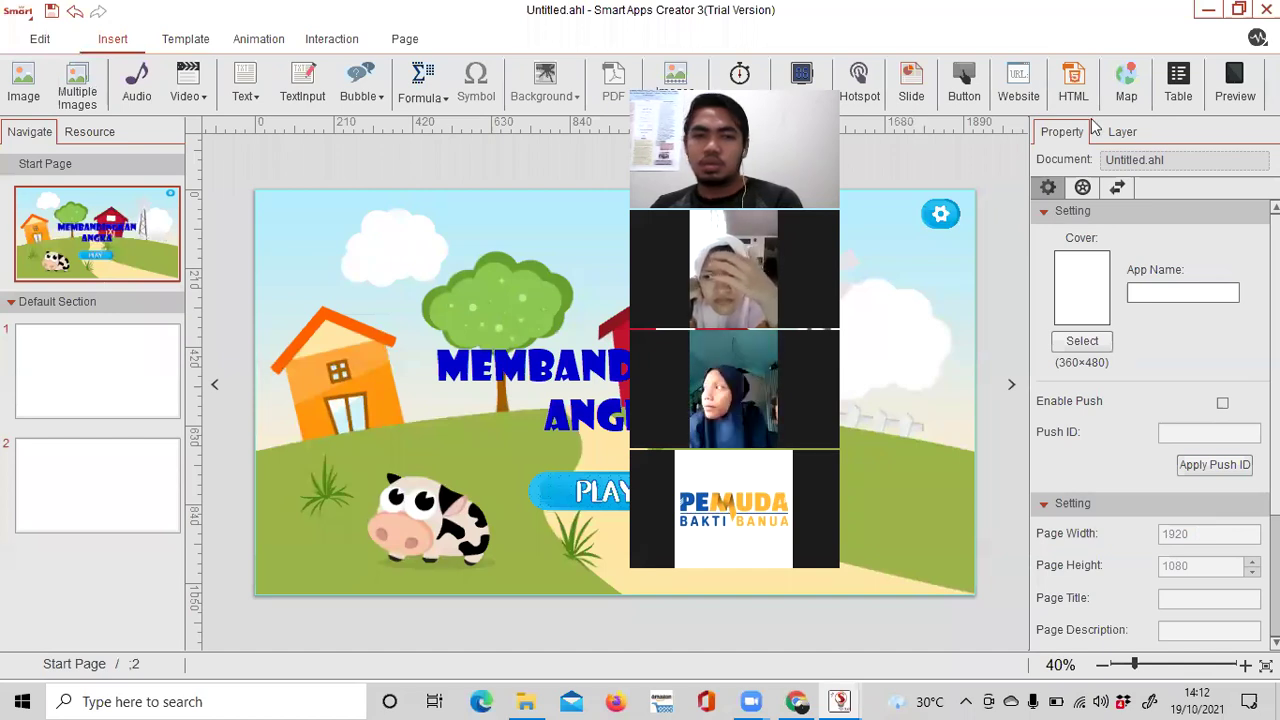
# Open the page navigation settings, select the home button, and submit its visibility setting.
pyautogui.click(322, 39)
pyautogui.click(405, 39)
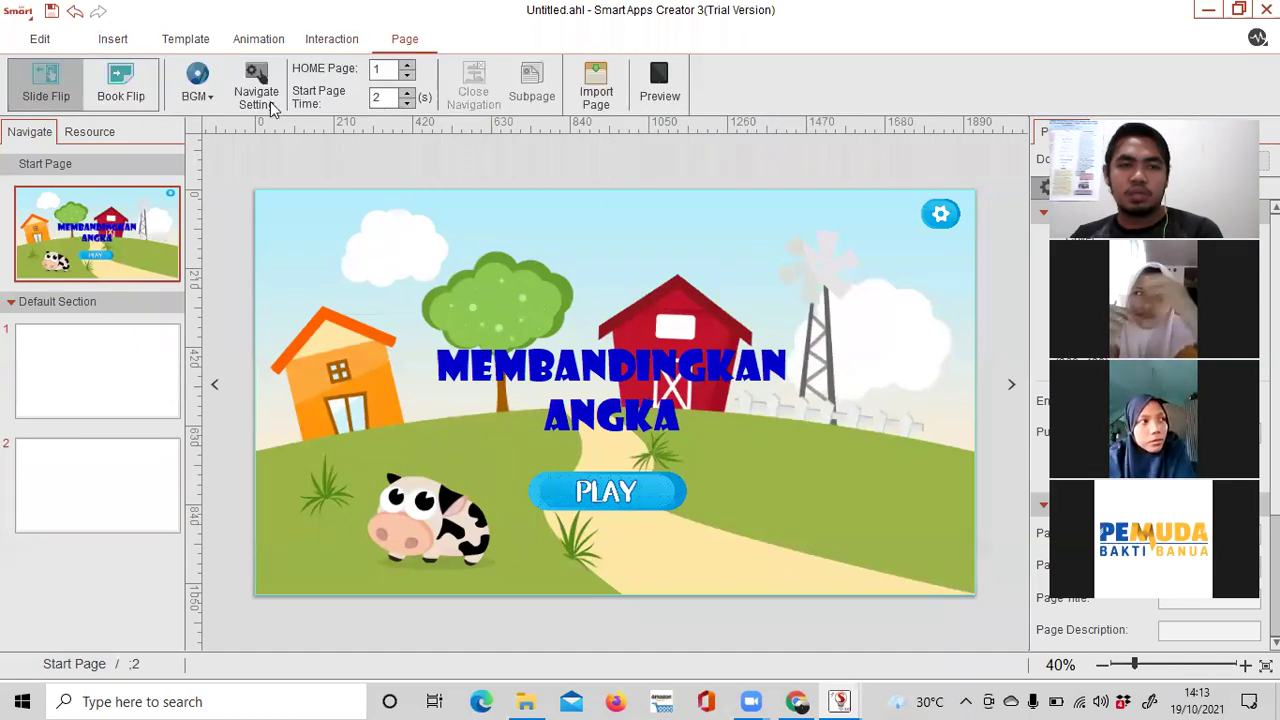
pyautogui.click(268, 101)
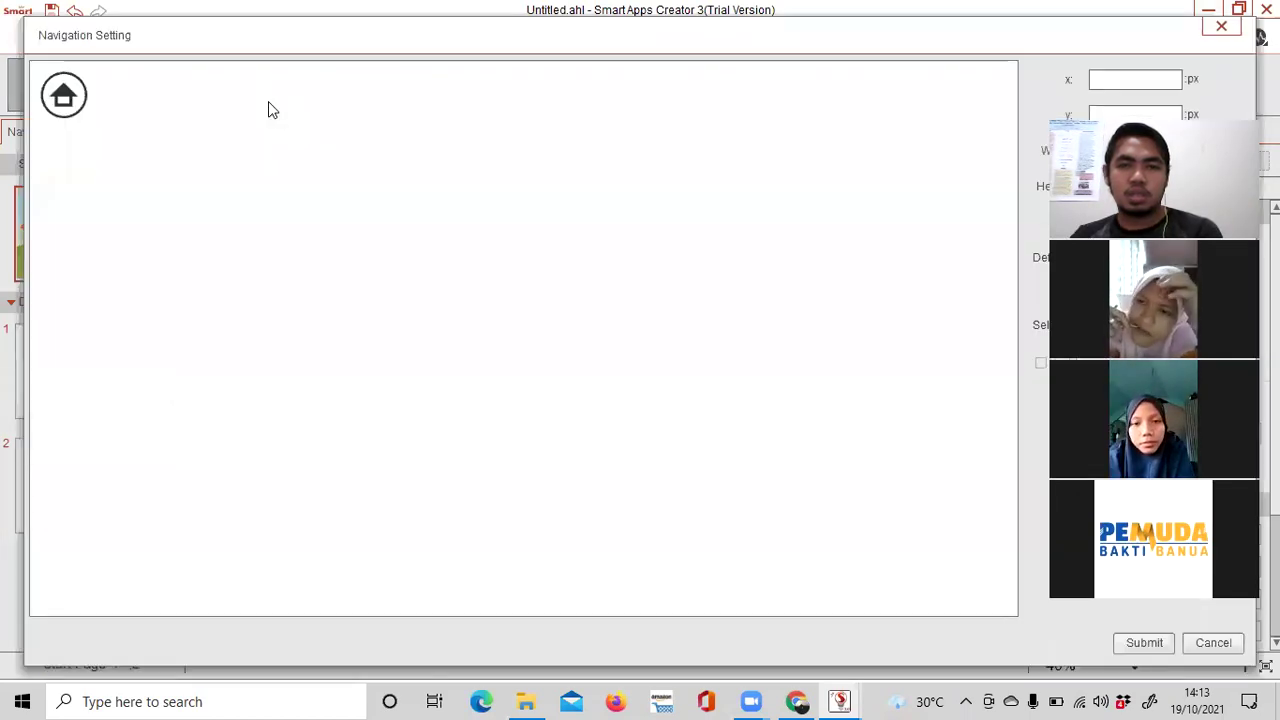
pyautogui.moveTo(1217, 113); pyautogui.dragTo(842, 113)
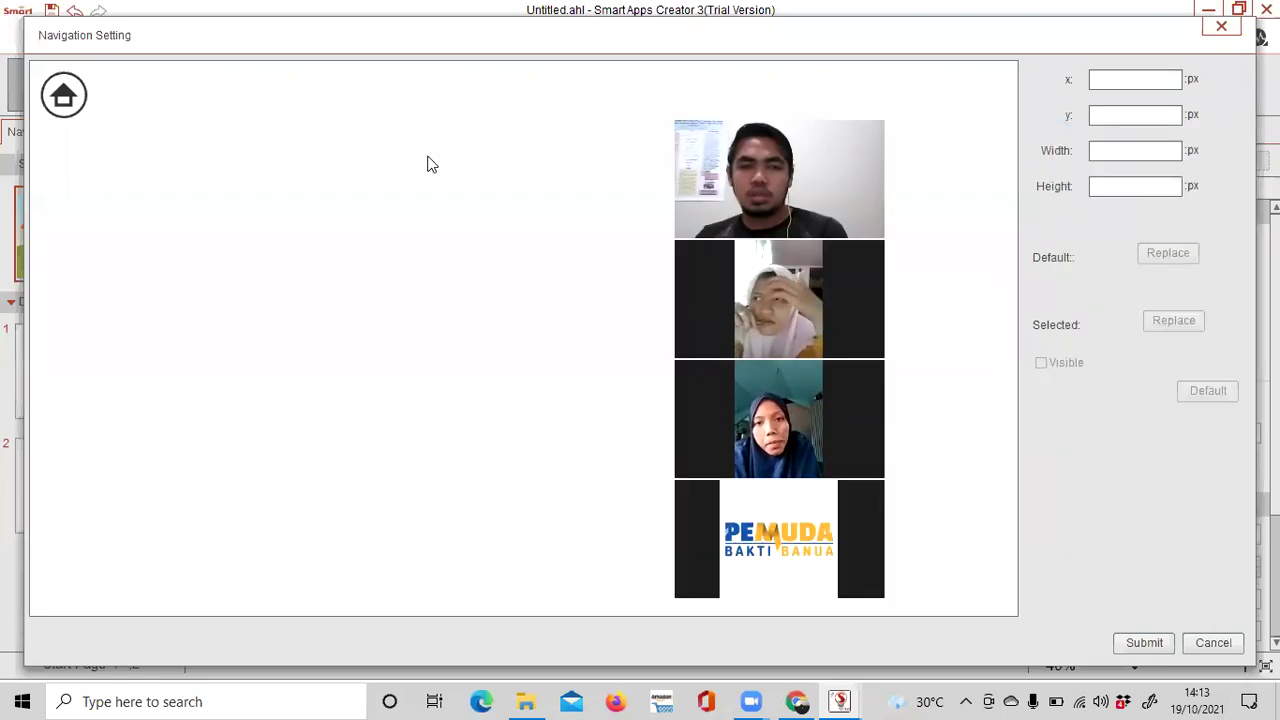
pyautogui.click(42, 93)
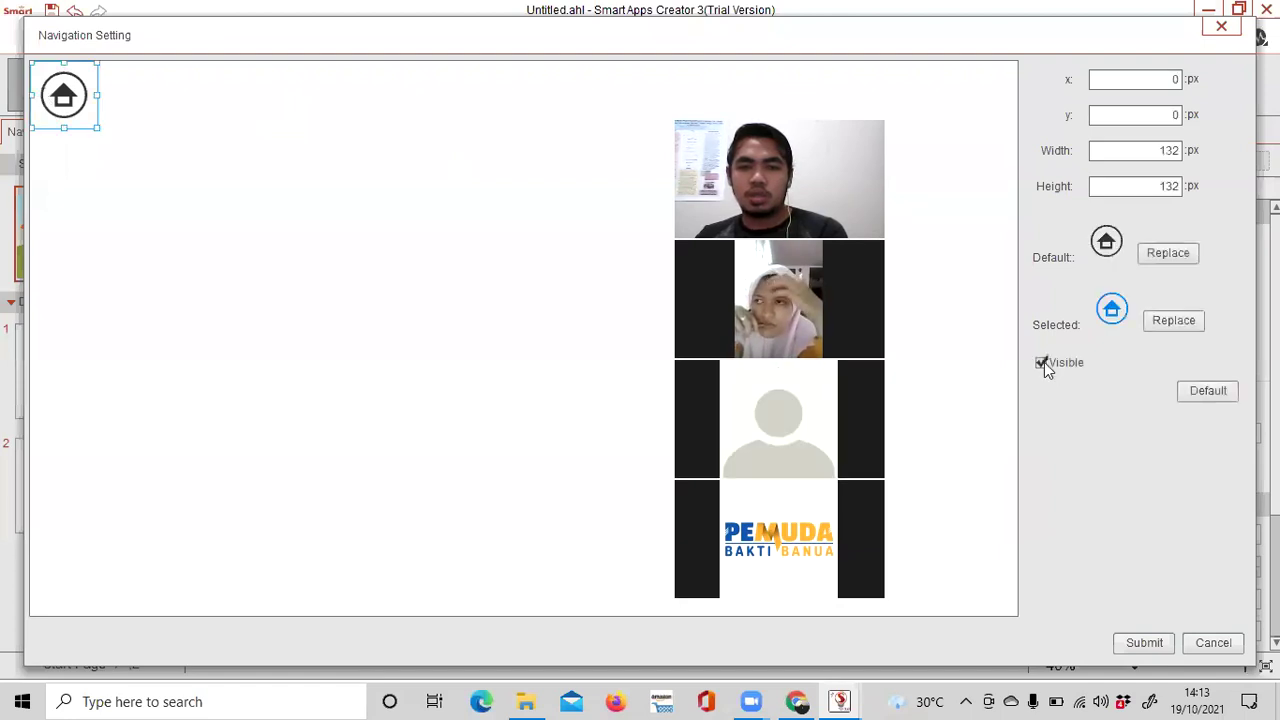
pyautogui.click(1144, 642)
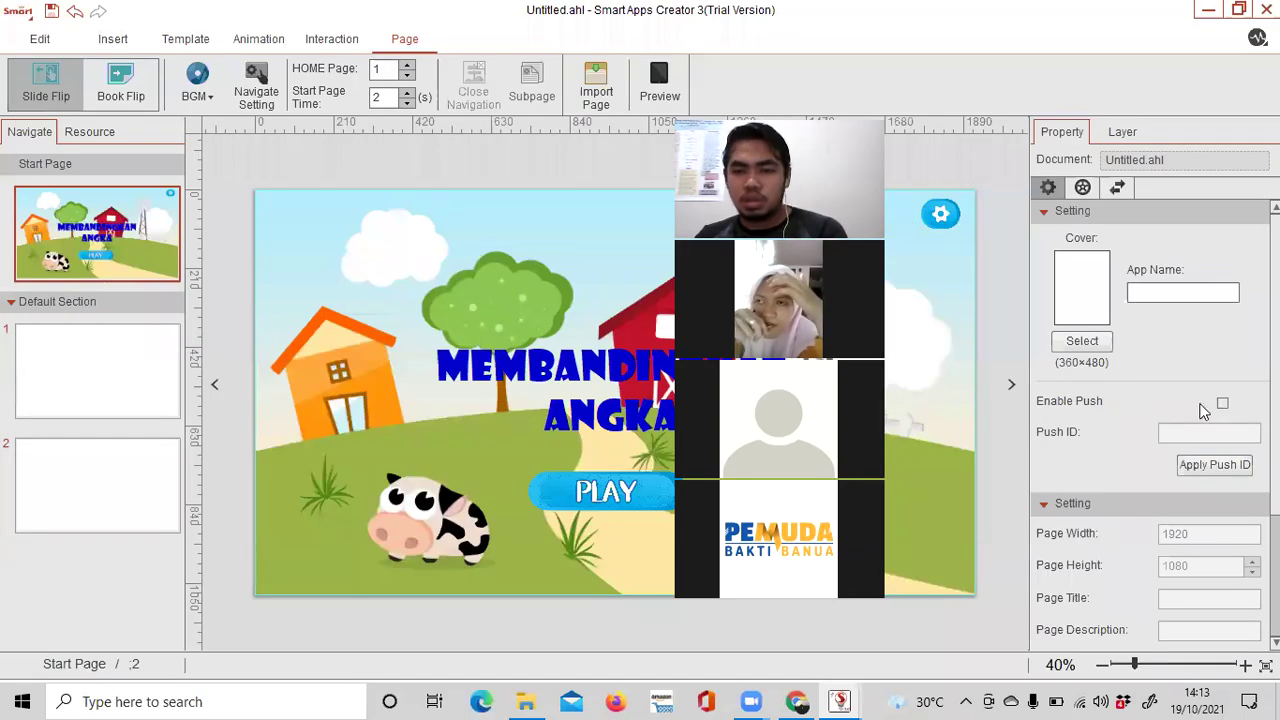
# Look through the document's property settings and the start page's layer list.
pyautogui.scroll(-4, 1200, 408)
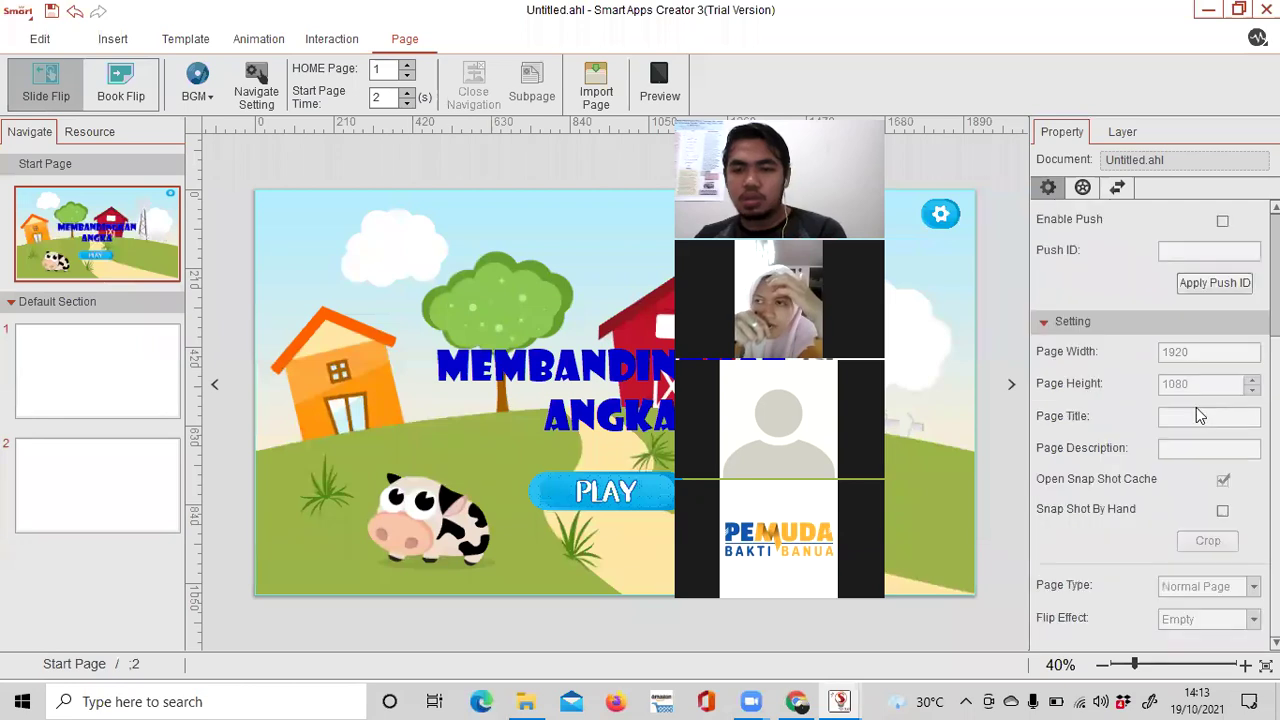
pyautogui.scroll(3, 1196, 410)
pyautogui.scroll(1, 1190, 415)
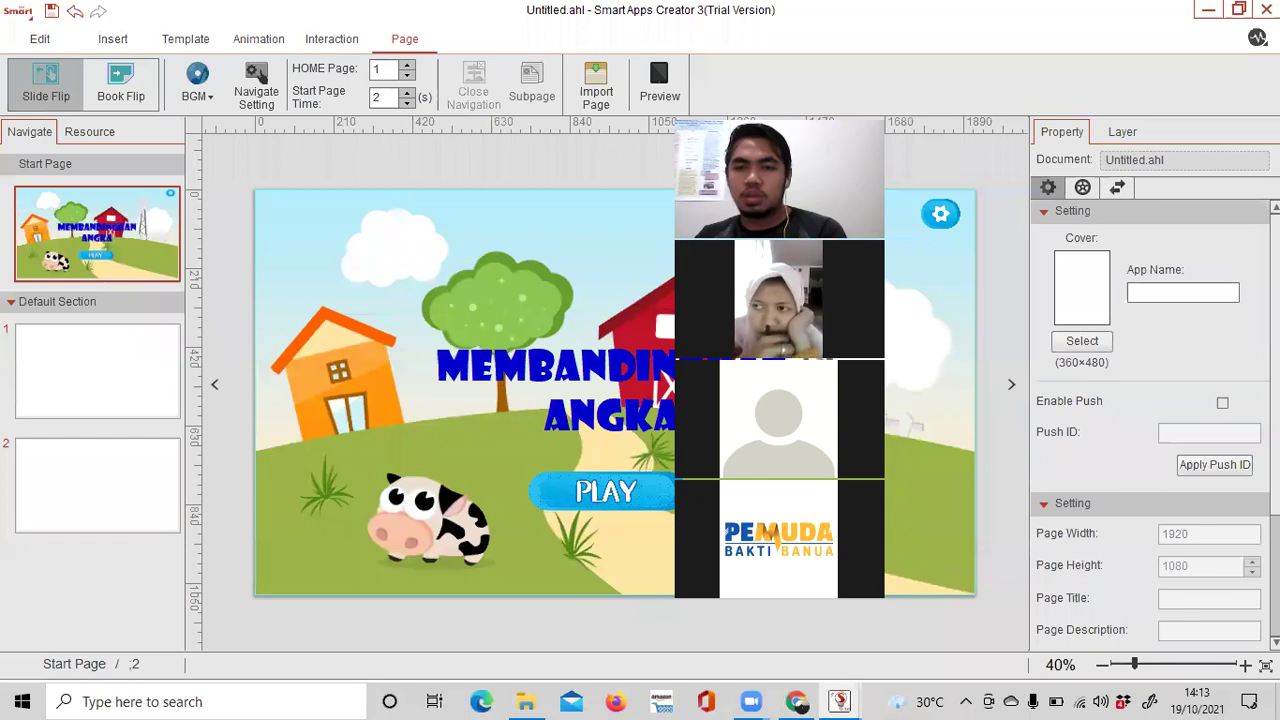
pyautogui.click(1122, 131)
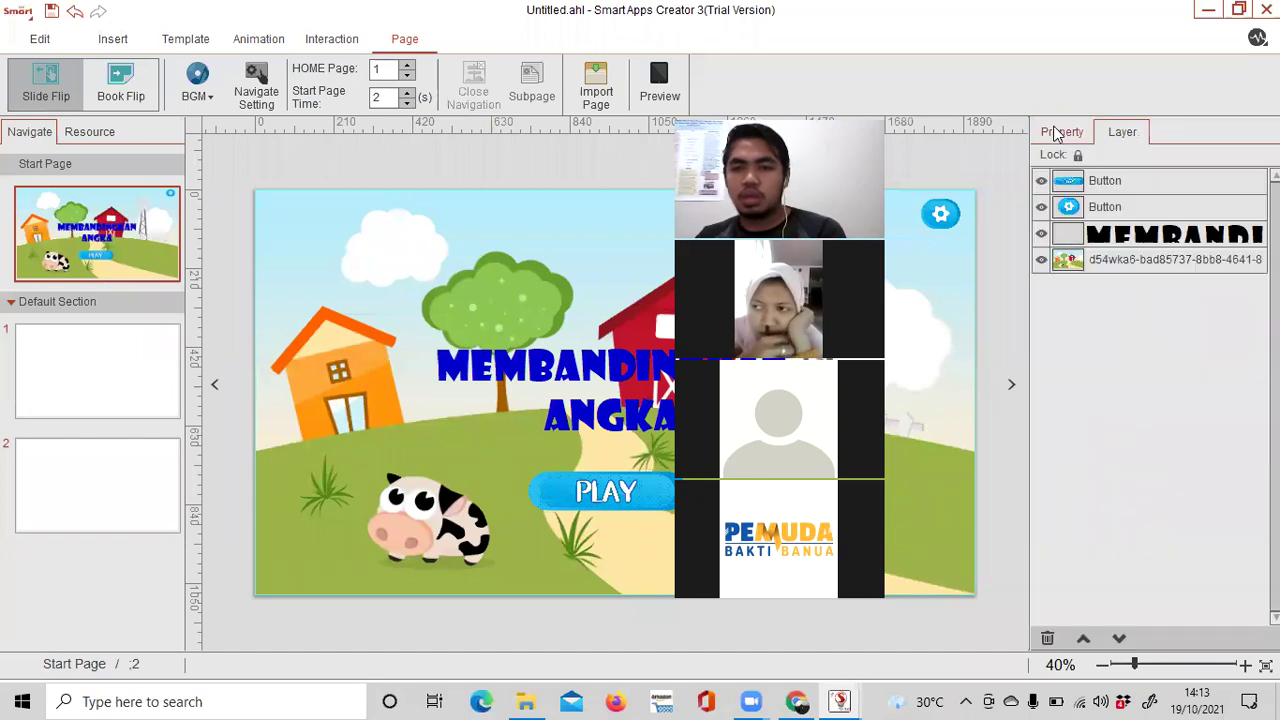
pyautogui.click(1057, 133)
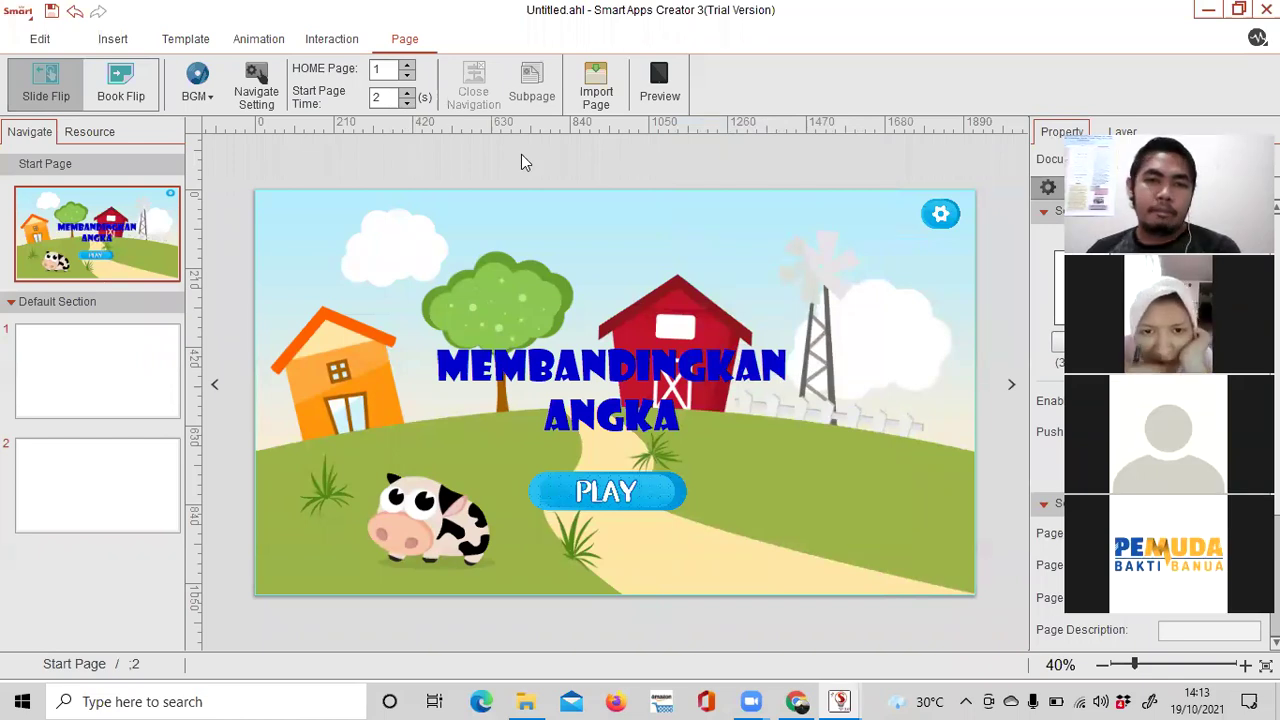
pyautogui.click(573, 290)
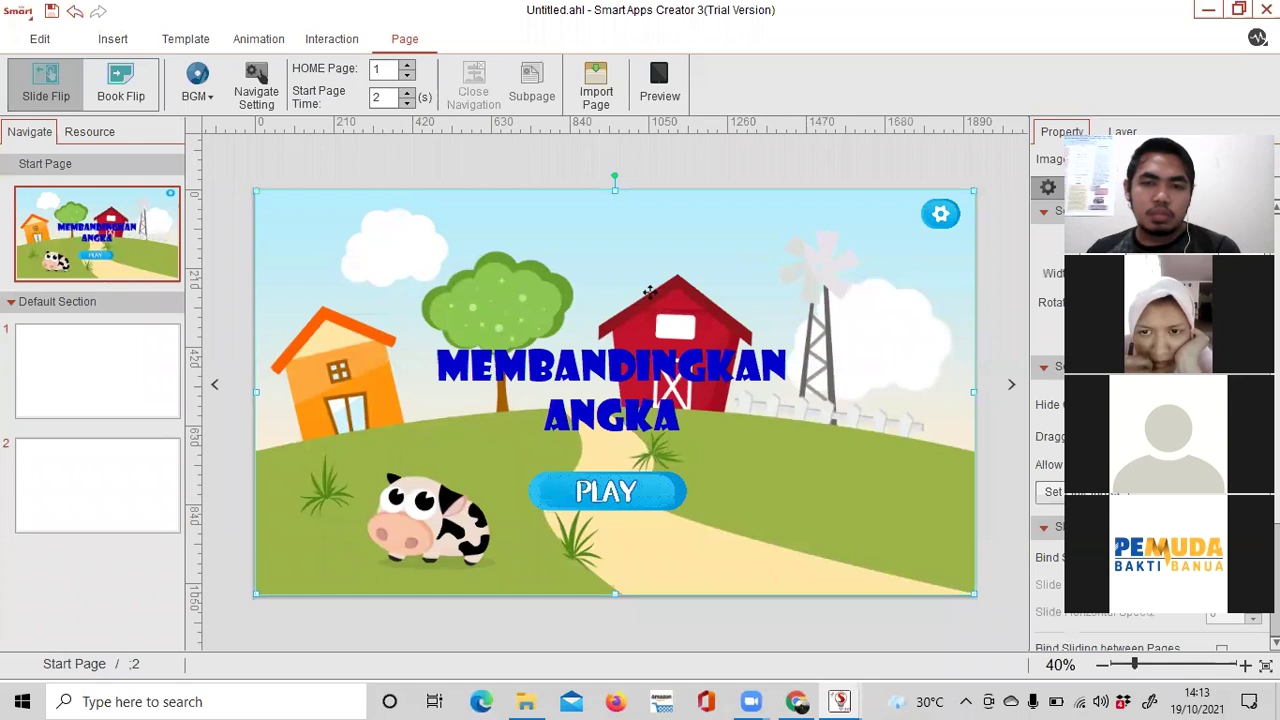
pyautogui.click(560, 172)
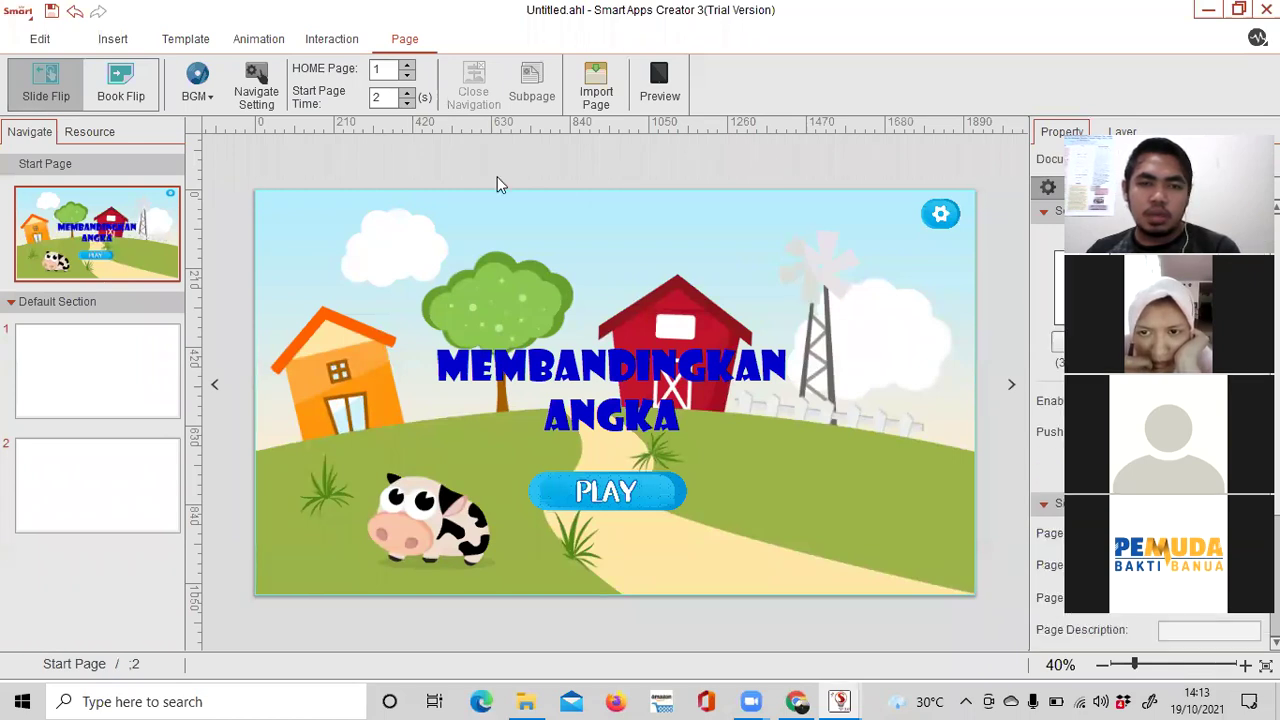
pyautogui.click(459, 305)
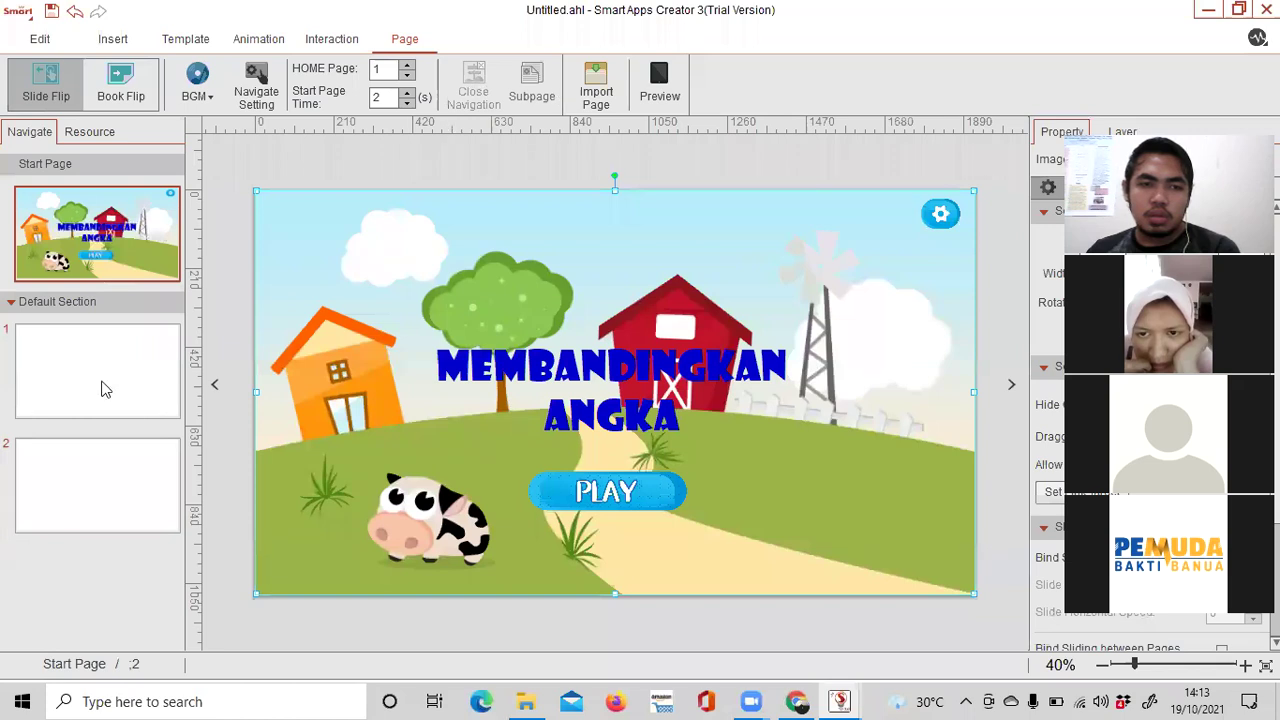
pyautogui.scroll(-1, 630, 315)
pyautogui.scroll(1, 735, 208)
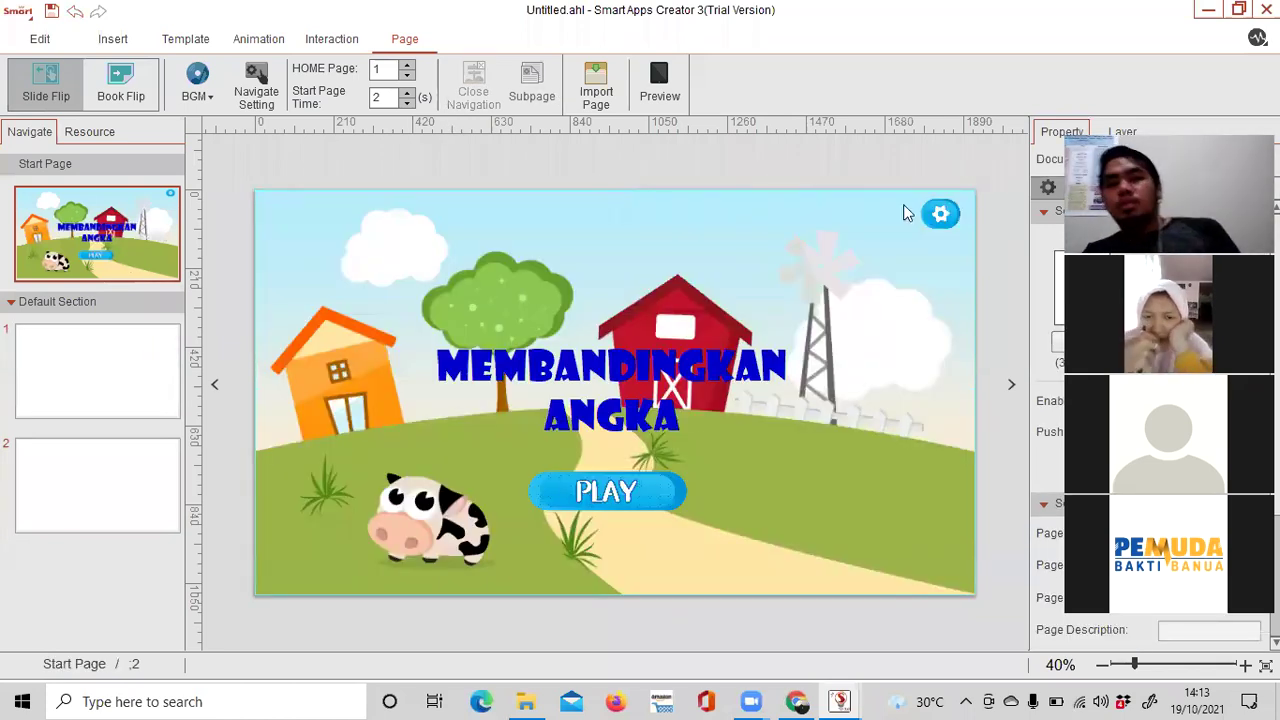
# Preview the app, test the gear button on the start page, and leave the preview.
pyautogui.click(677, 96)
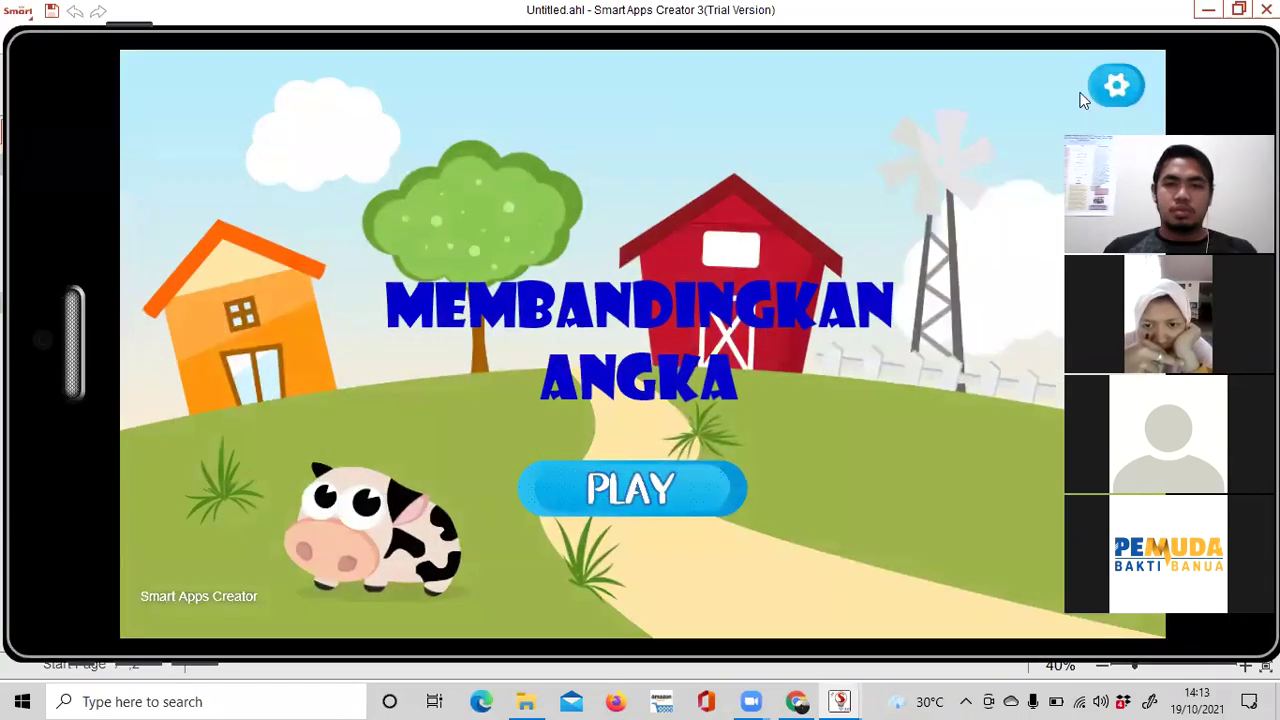
pyautogui.click(1117, 88)
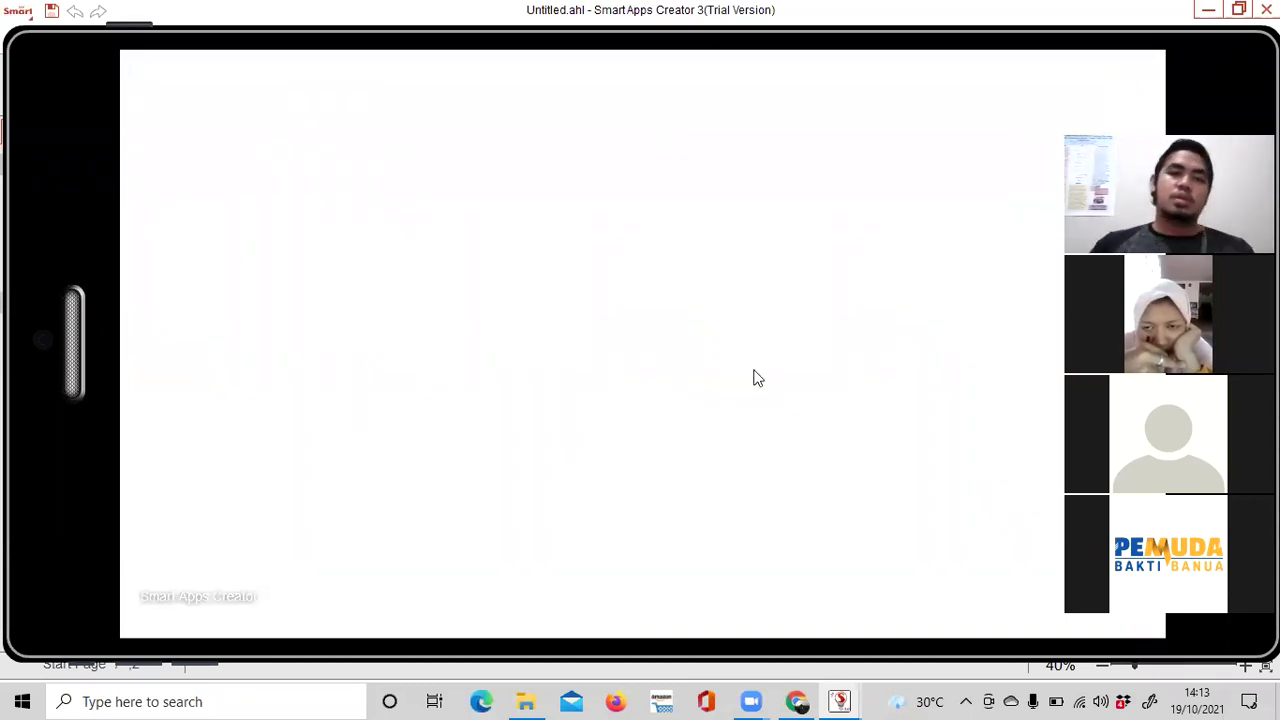
pyautogui.press('Escape')
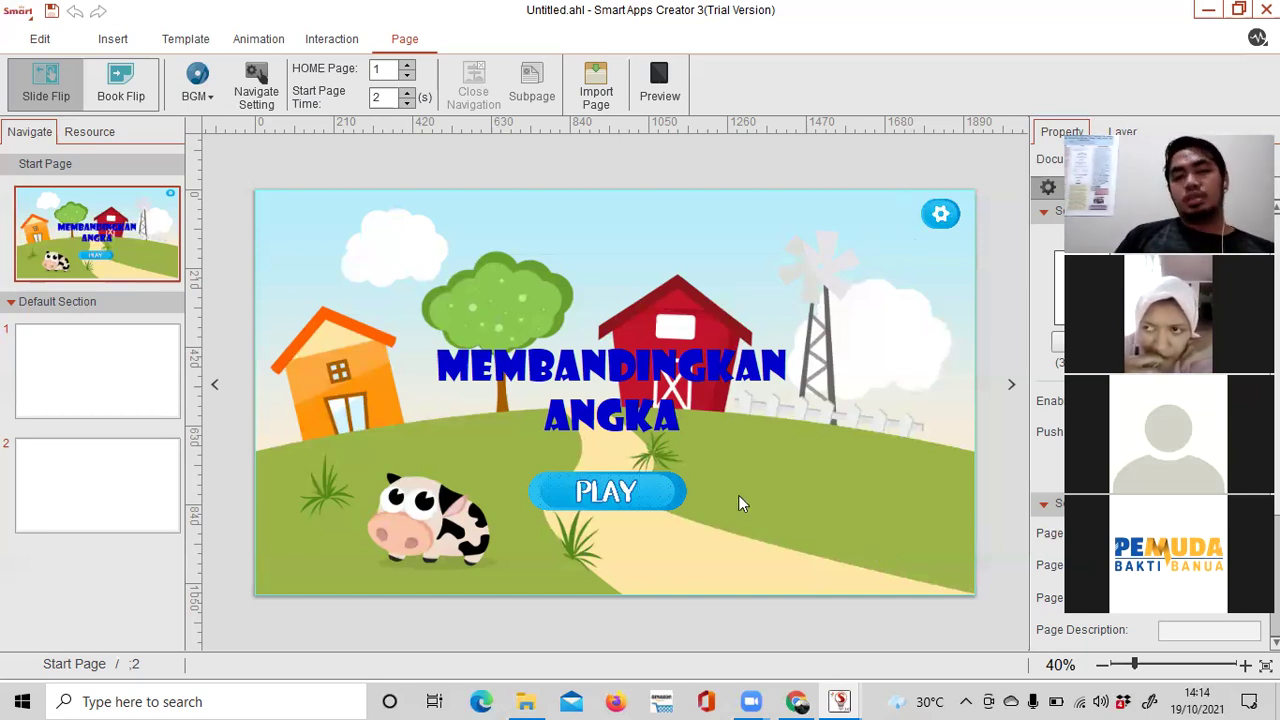
# Nudge the PLAY button slightly to the right on the start page.
pyautogui.click(660, 504)
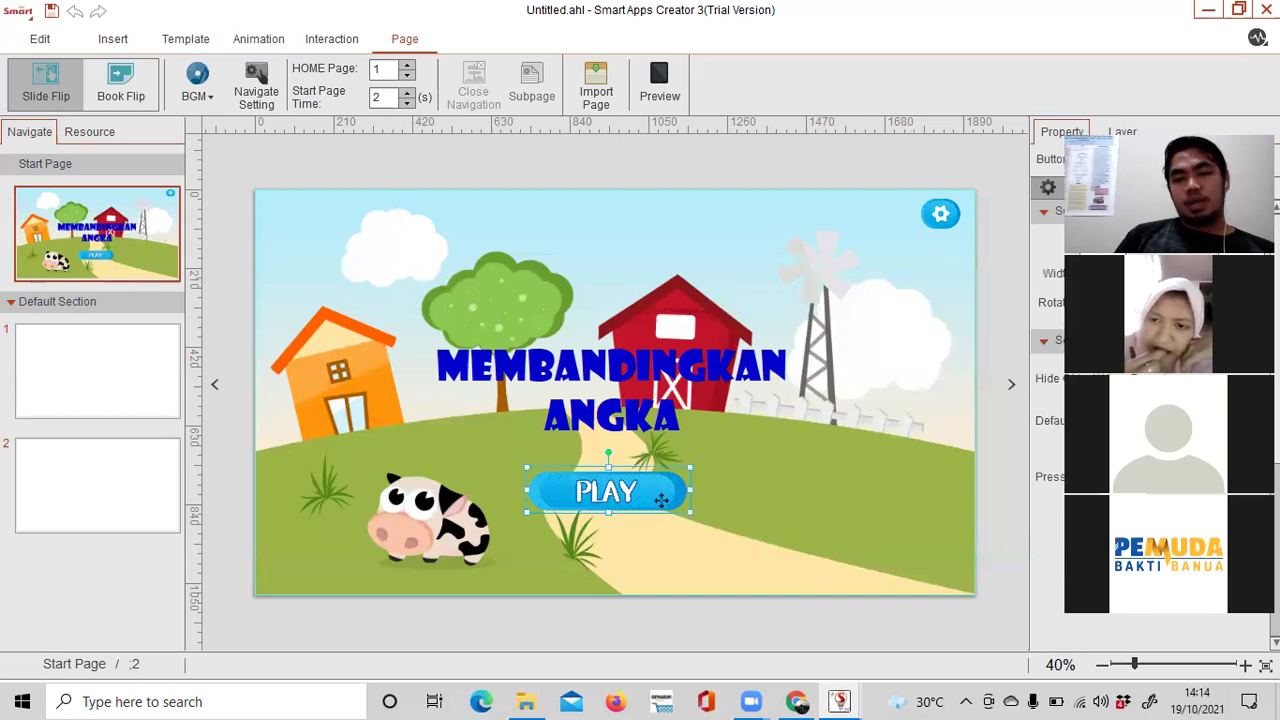
pyautogui.moveTo(661, 500); pyautogui.dragTo(746, 463)
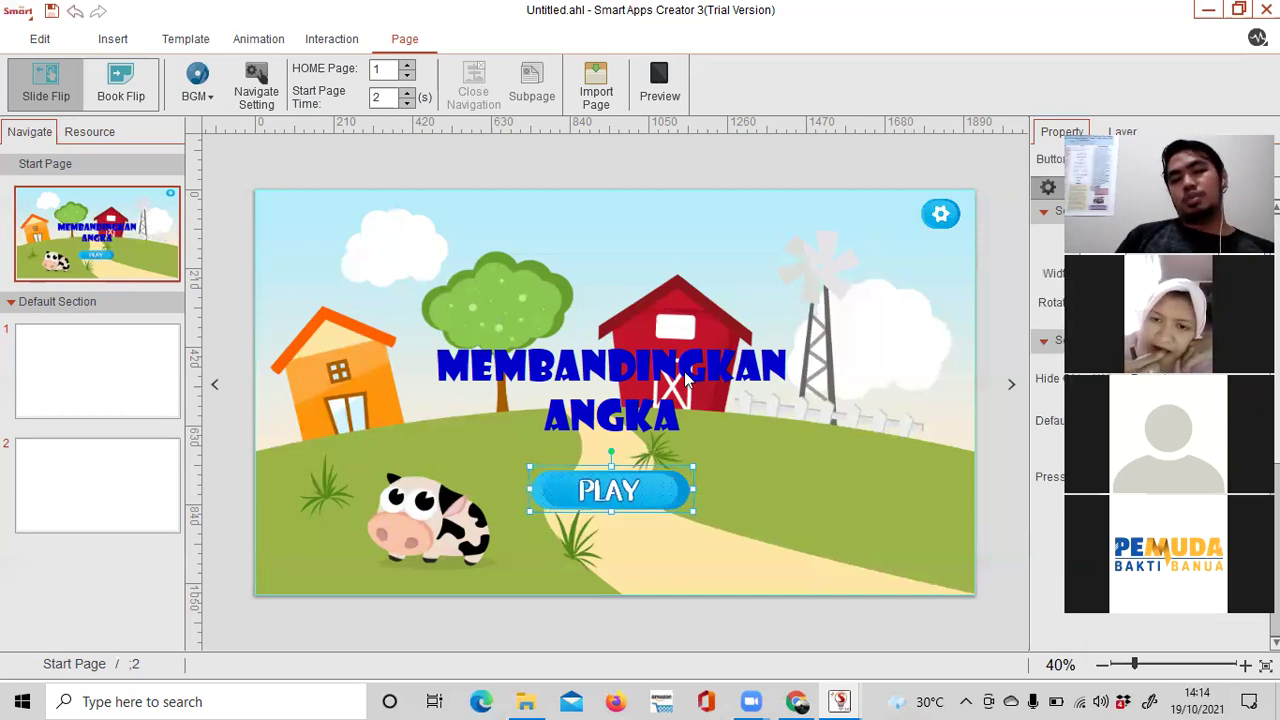
# Replace the whole MEMBANDINGKAN ANGKA title text on the start page with the single letter "M".
pyautogui.click(640, 382)
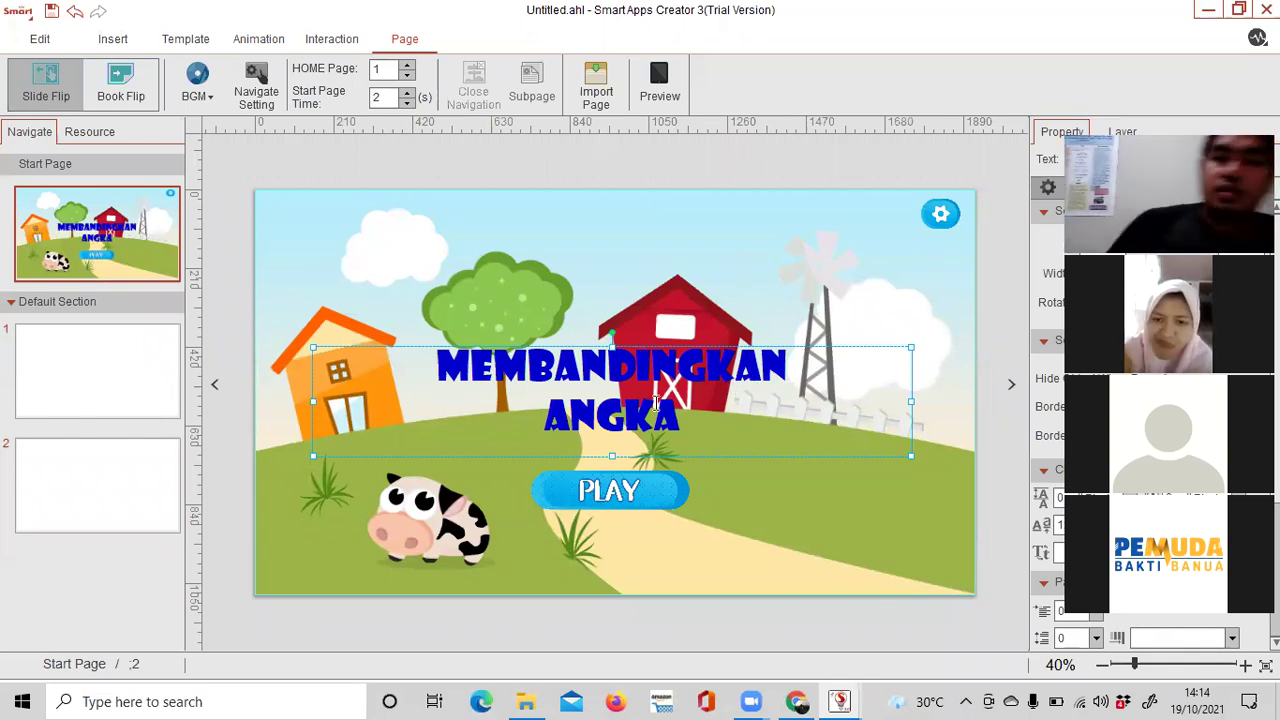
pyautogui.moveTo(697, 418); pyautogui.dragTo(510, 424)
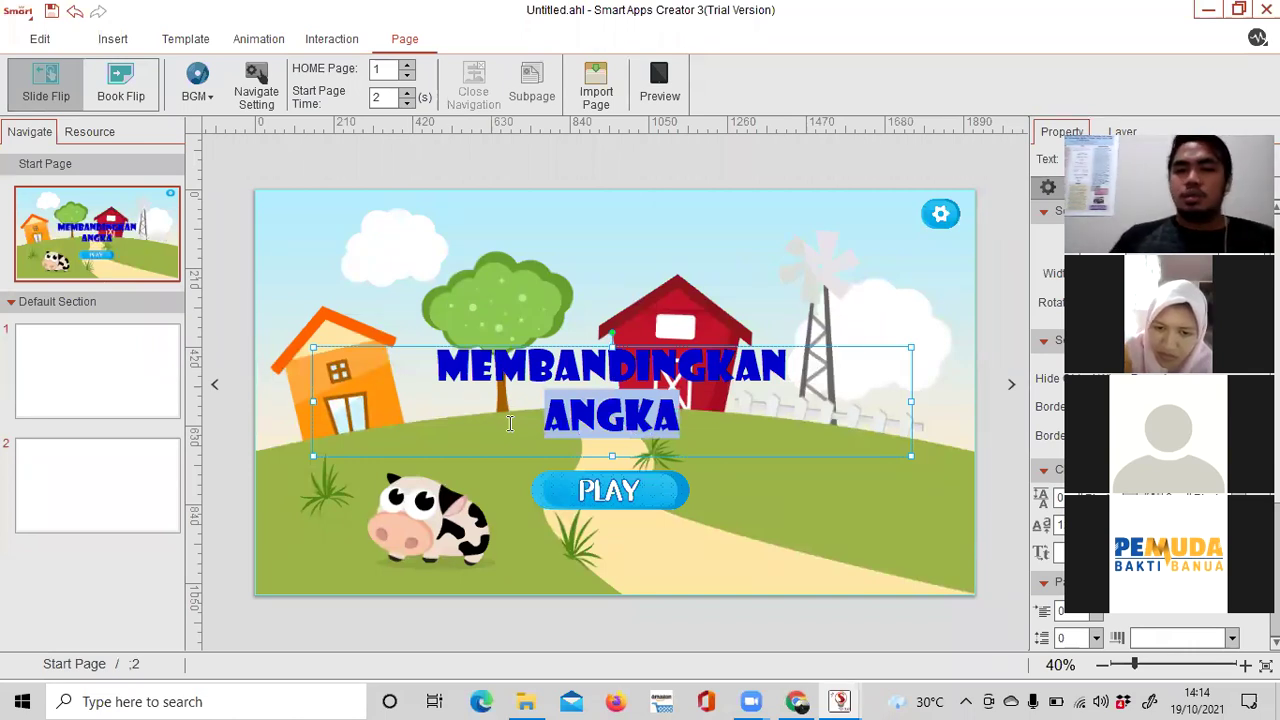
pyautogui.hotkey('ctrl', 'a')
pyautogui.moveTo(484, 365); pyautogui.dragTo(476, 366)
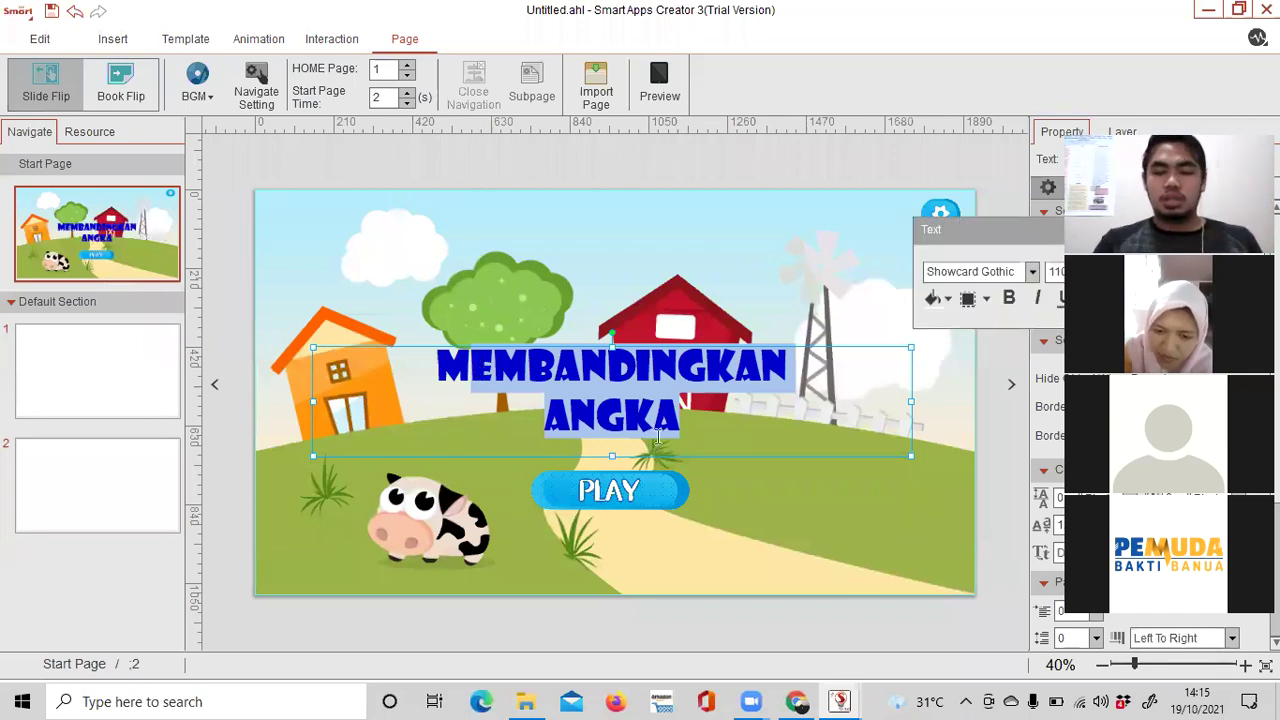
pyautogui.write('M')
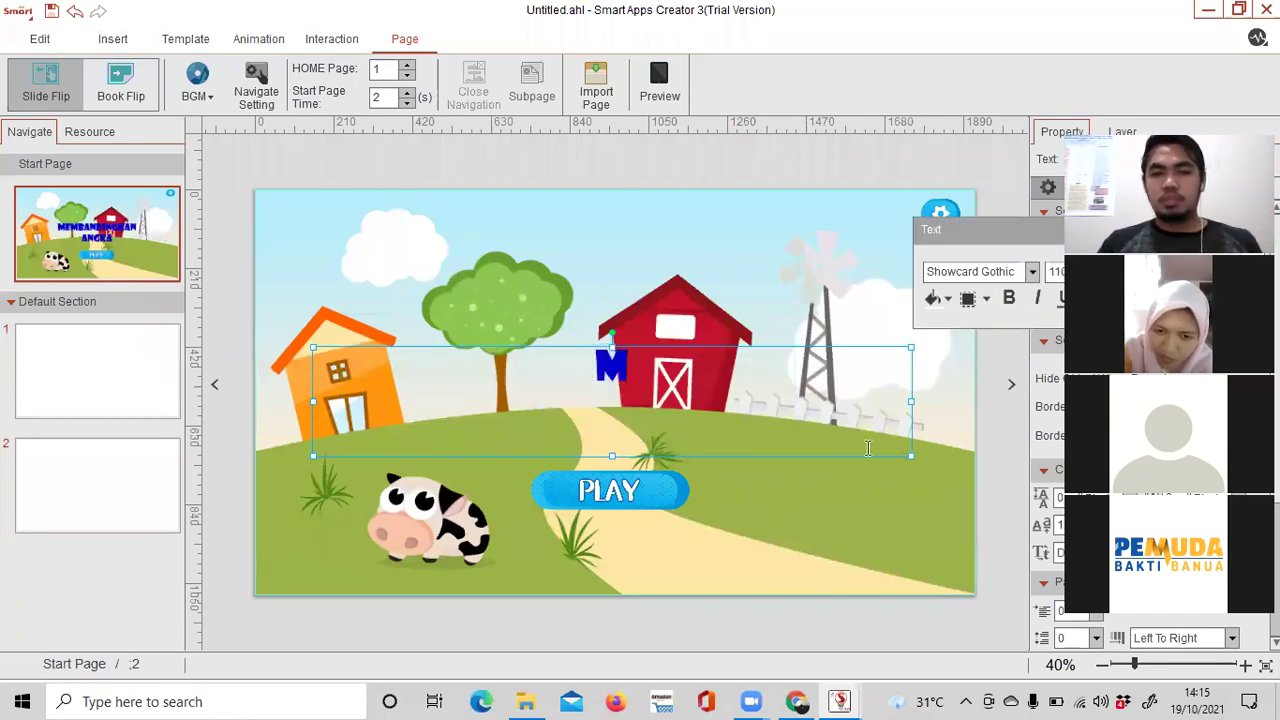
# Shrink the text box closely around the letter M and move it over the tree trunk.
pyautogui.moveTo(906, 455); pyautogui.dragTo(499, 367)
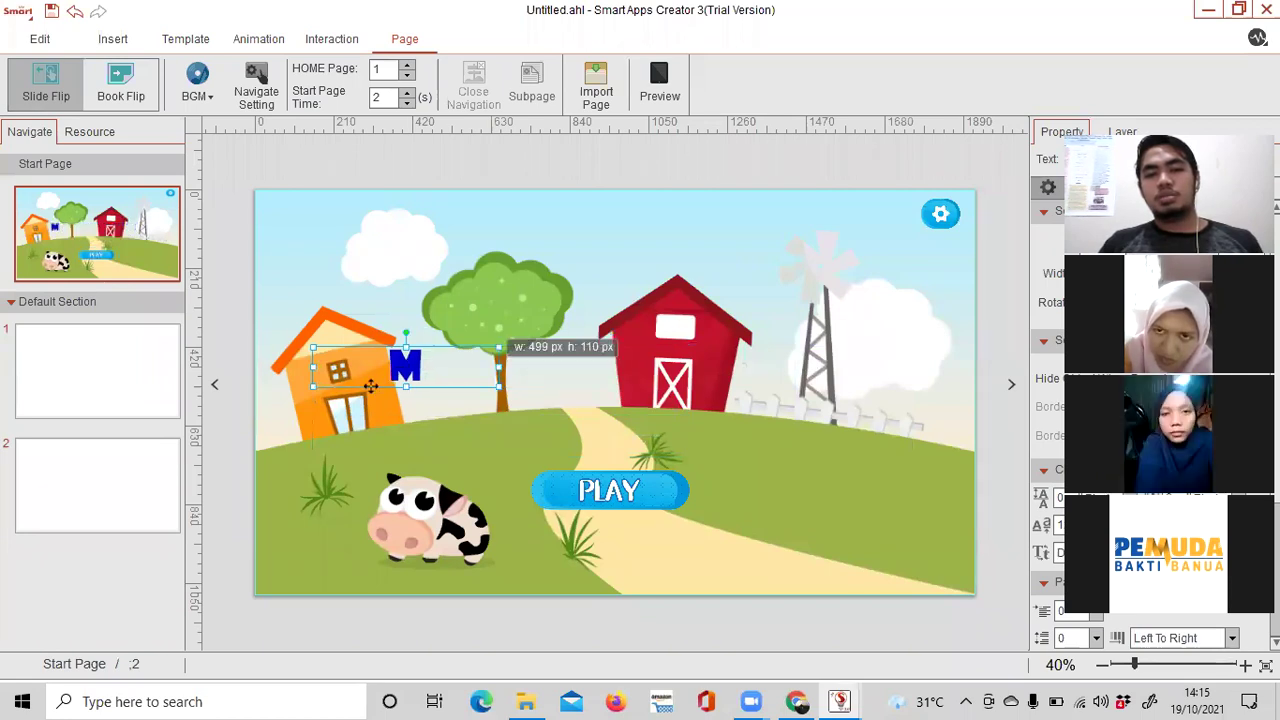
pyautogui.moveTo(500, 367); pyautogui.dragTo(381, 367)
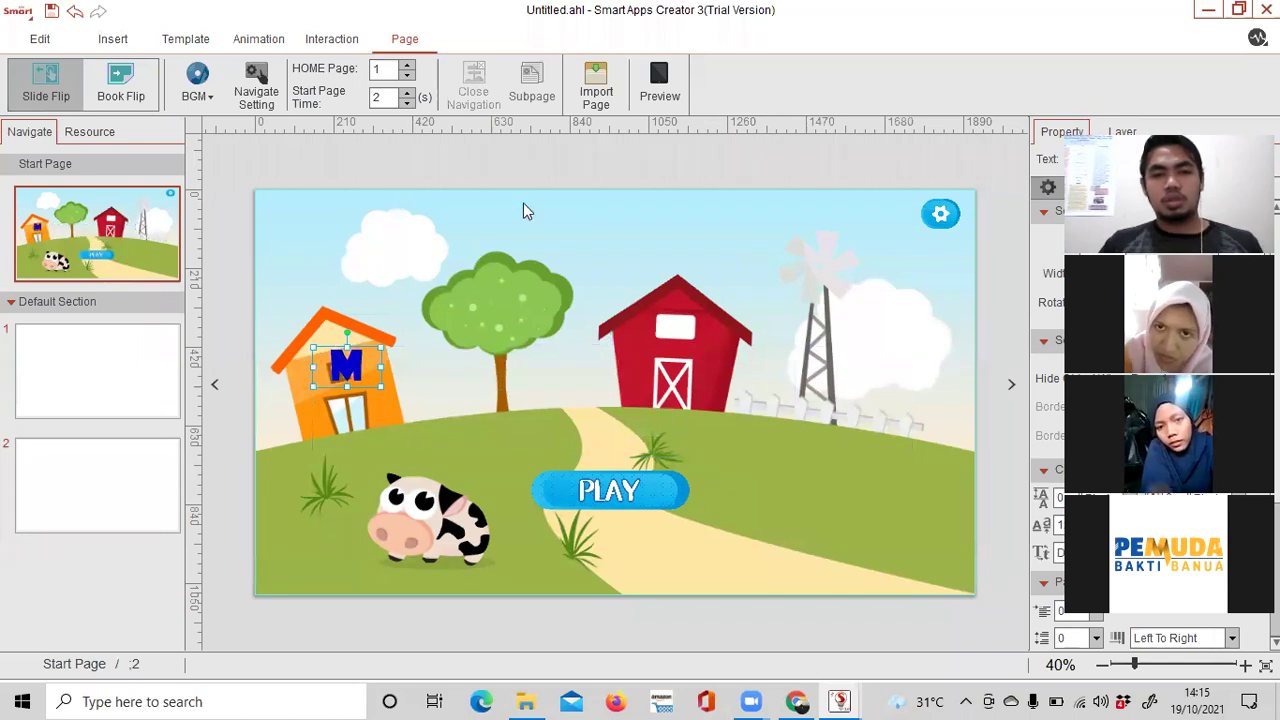
pyautogui.moveTo(376, 348); pyautogui.dragTo(592, 372)
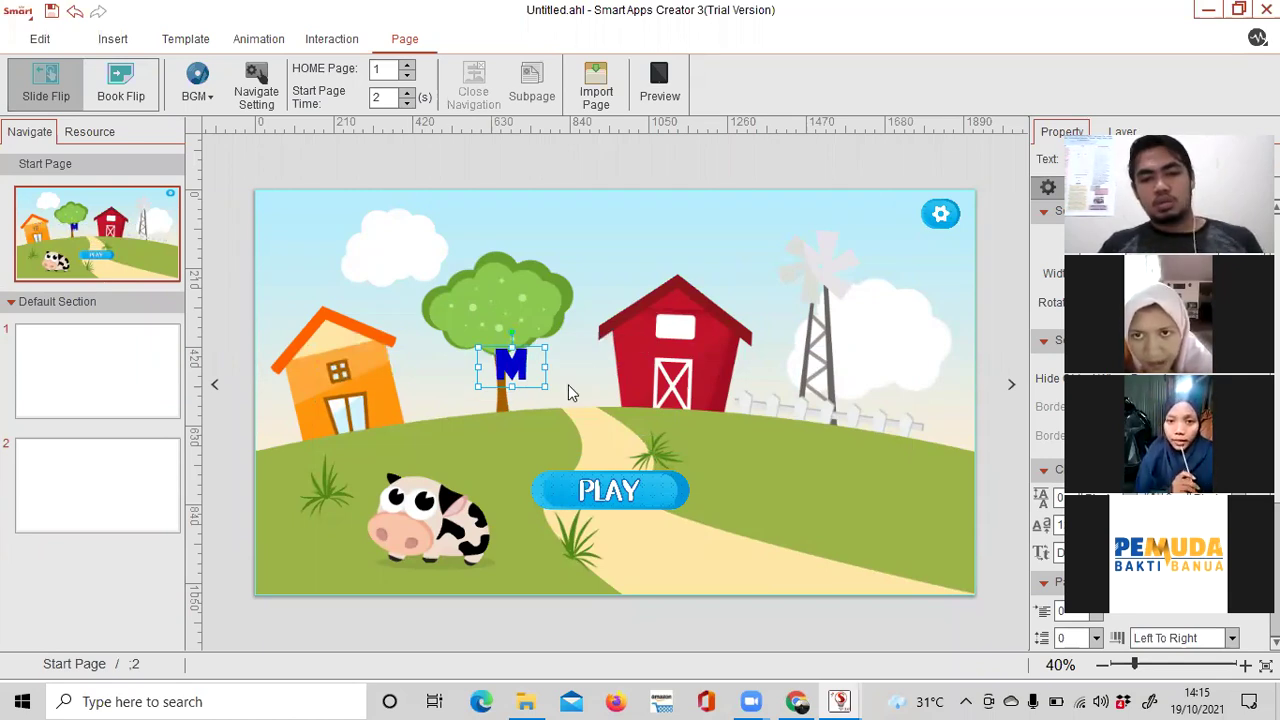
# Duplicate the M text box, place the copy to its right, and change the copy's text to "E".
pyautogui.click(534, 391)
pyautogui.hotkey('ctrl', 'v')
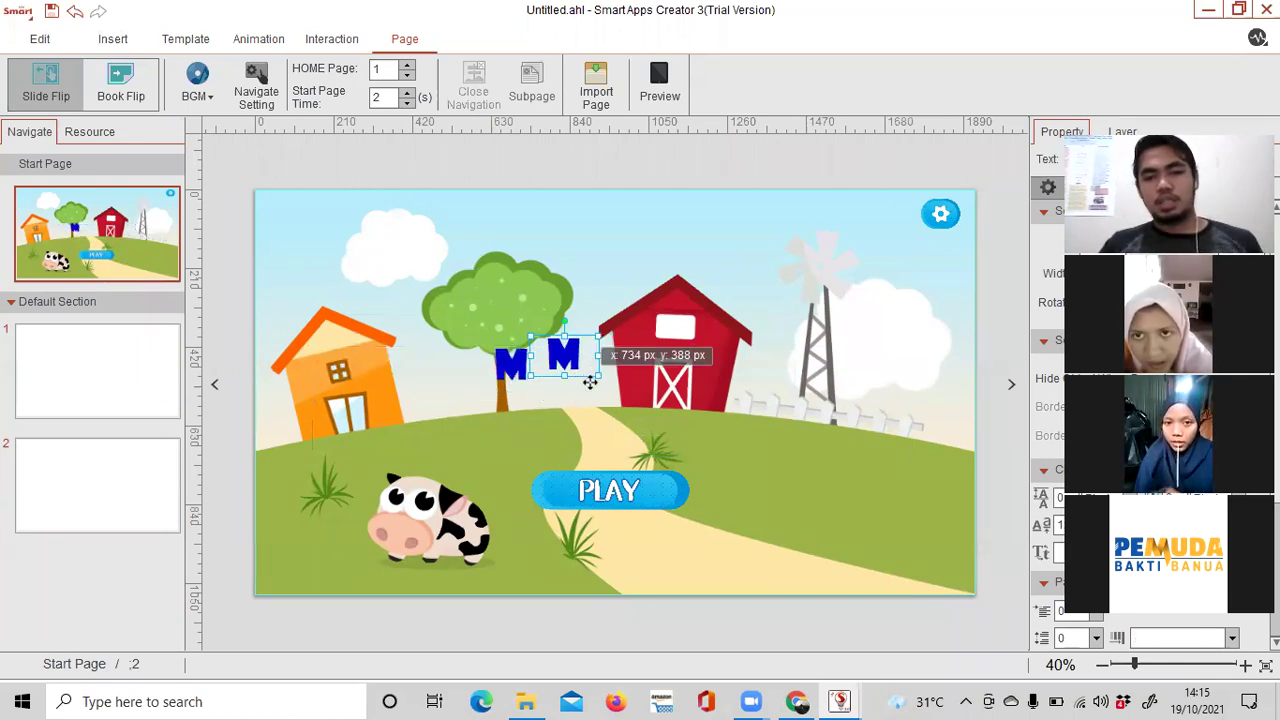
pyautogui.doubleClick(584, 374)
pyautogui.write('E')
pyautogui.press('capslock')
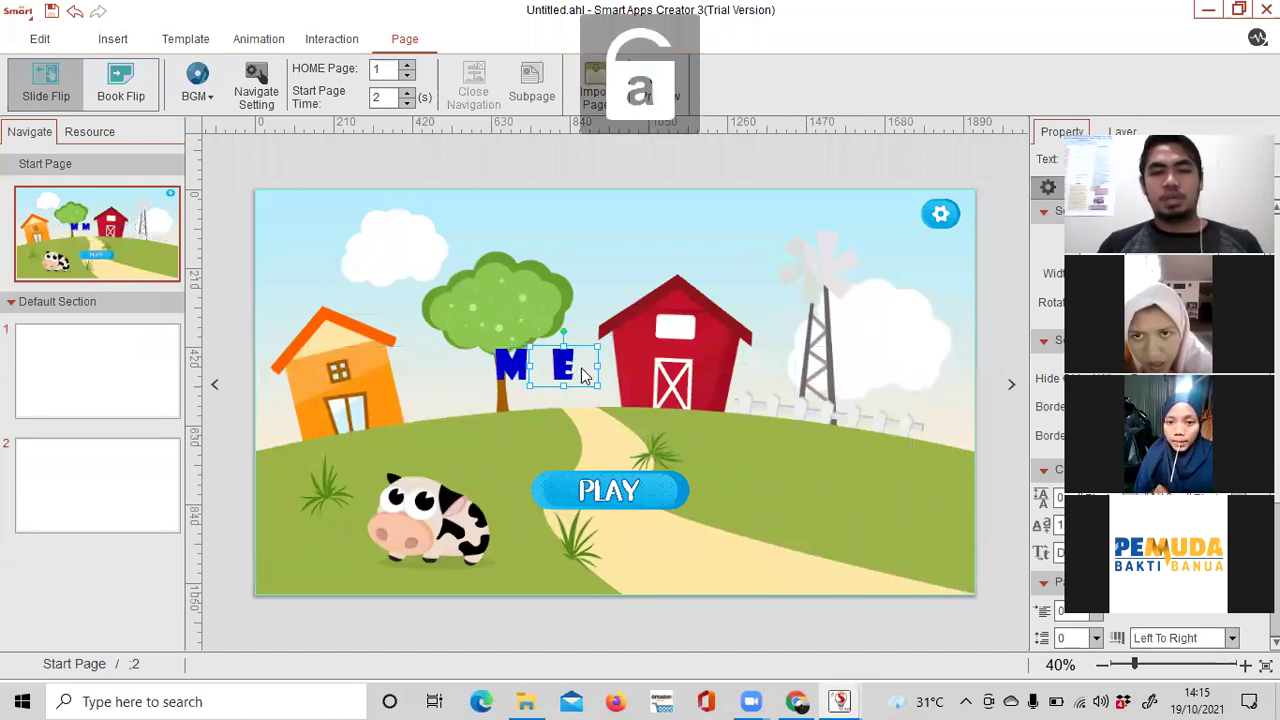
# Change the text colour of the letter E to red.
pyautogui.doubleClick(584, 374)
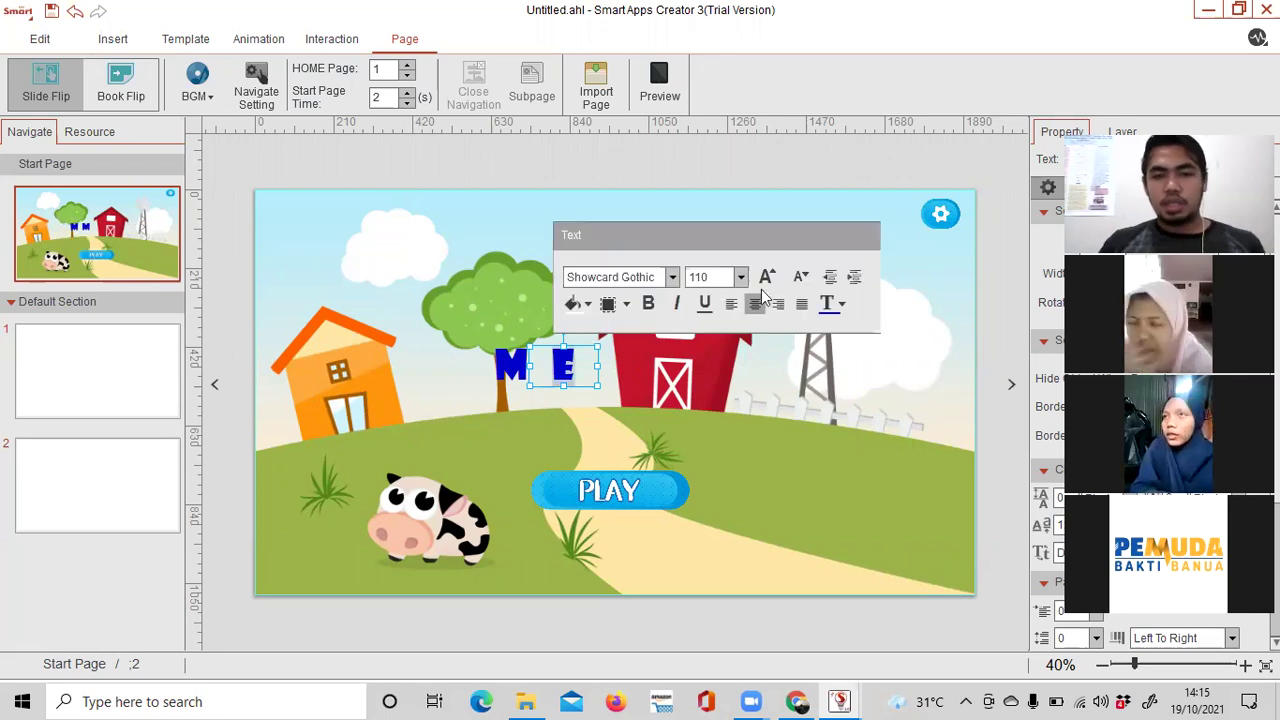
pyautogui.click(842, 304)
pyautogui.click(828, 416)
pyautogui.click(665, 428)
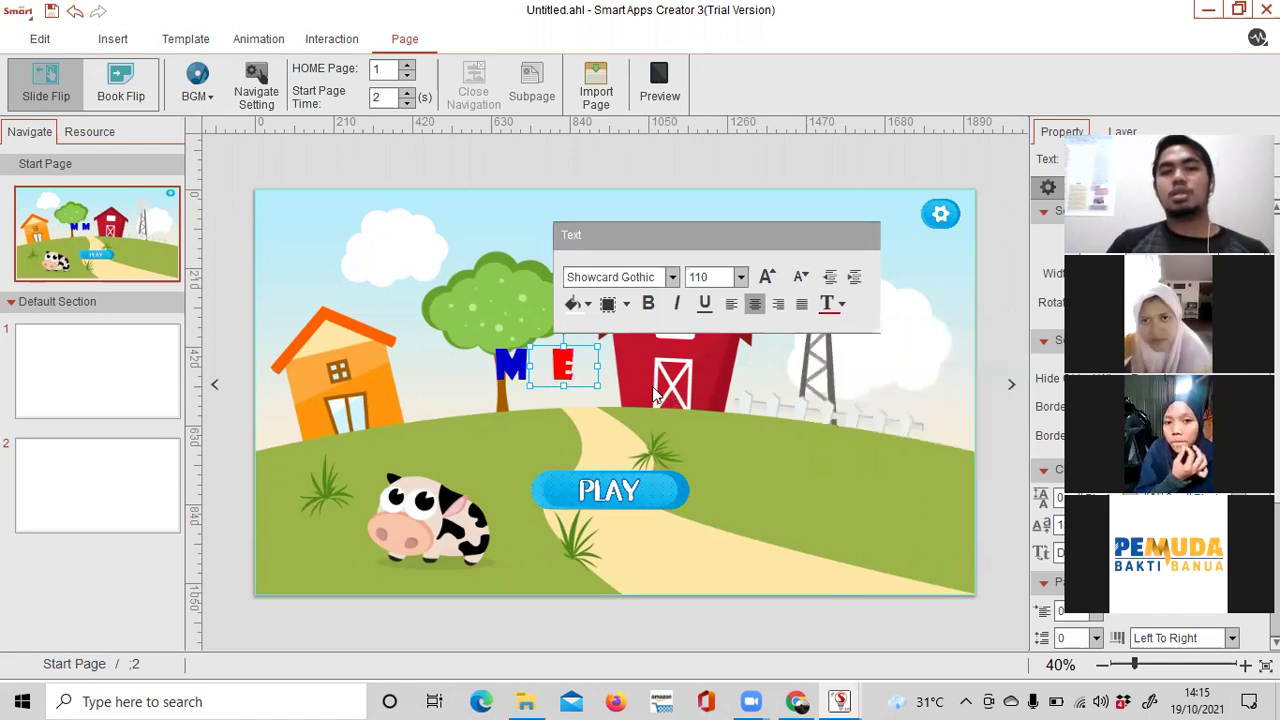
# Move the blue M to the right so it sits directly beside the red E.
pyautogui.click(586, 378)
pyautogui.click(542, 380)
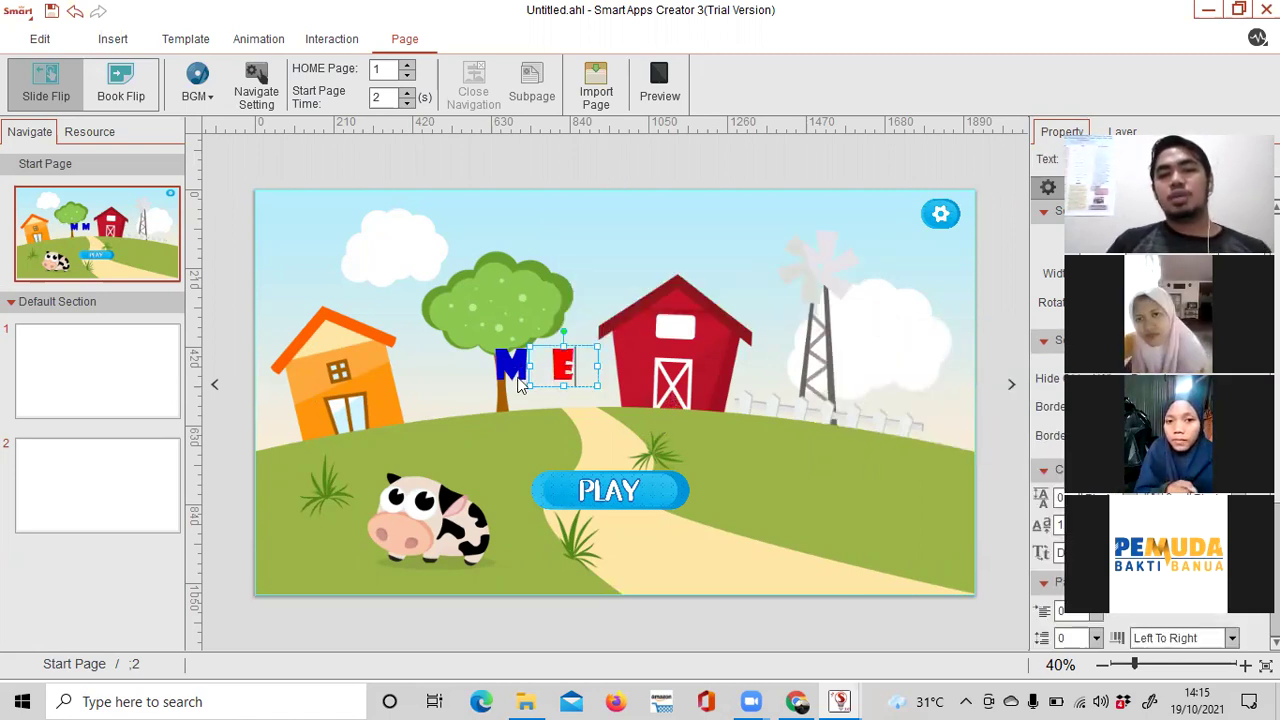
pyautogui.click(538, 388)
pyautogui.moveTo(538, 388); pyautogui.dragTo(553, 384)
pyautogui.click(613, 388)
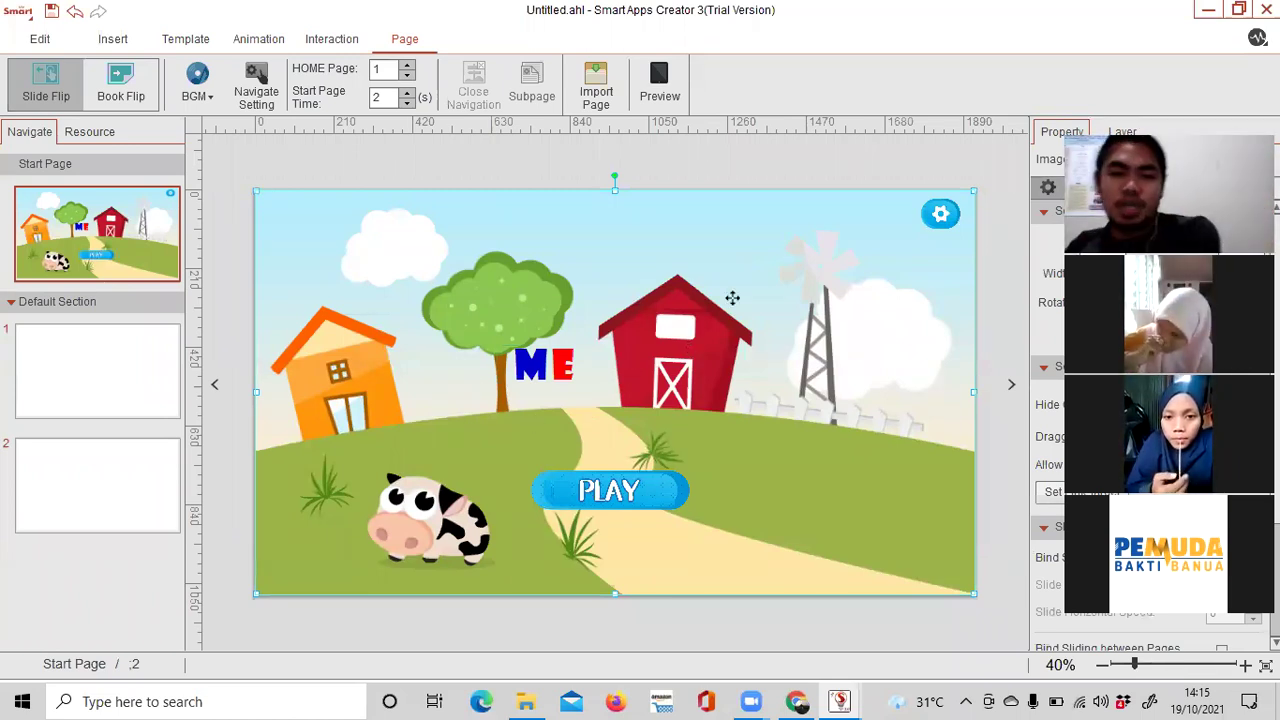
pyautogui.click(573, 385)
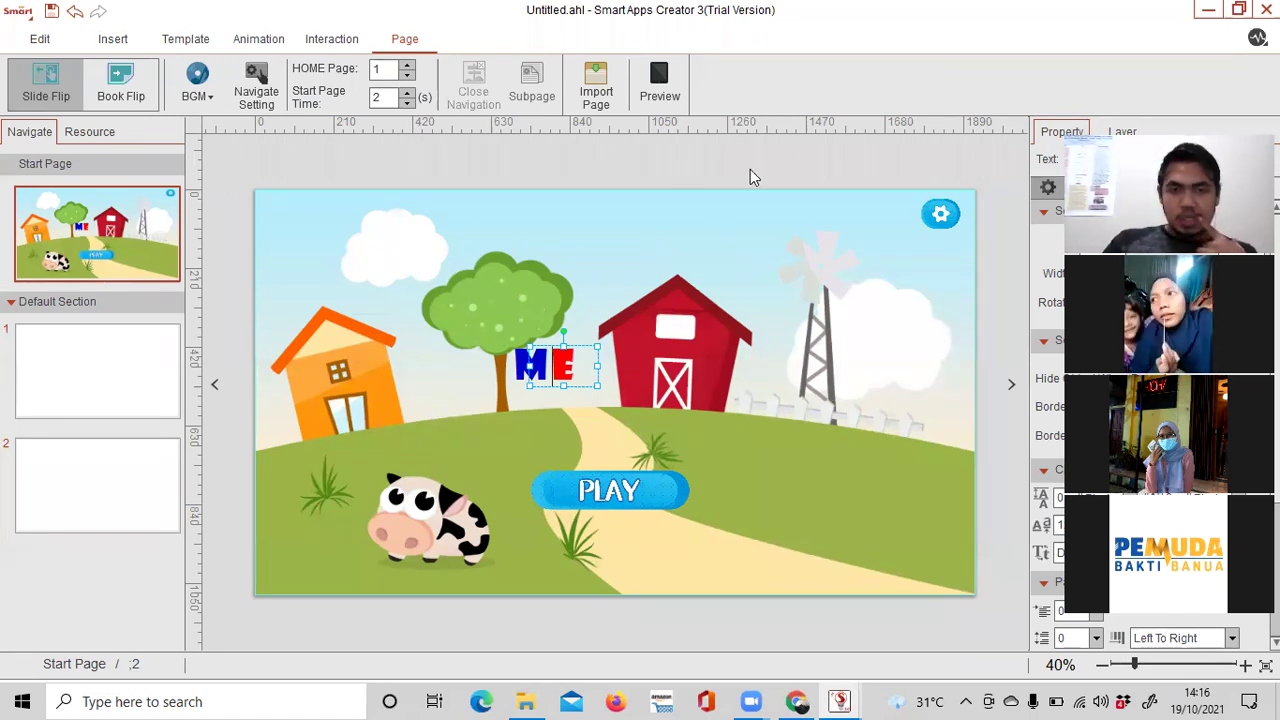
# Switch to Chrome, close the enlarged image in the ANGKA PNG results, and return to the search box.
pyautogui.hotkey('alt', 'Tab')
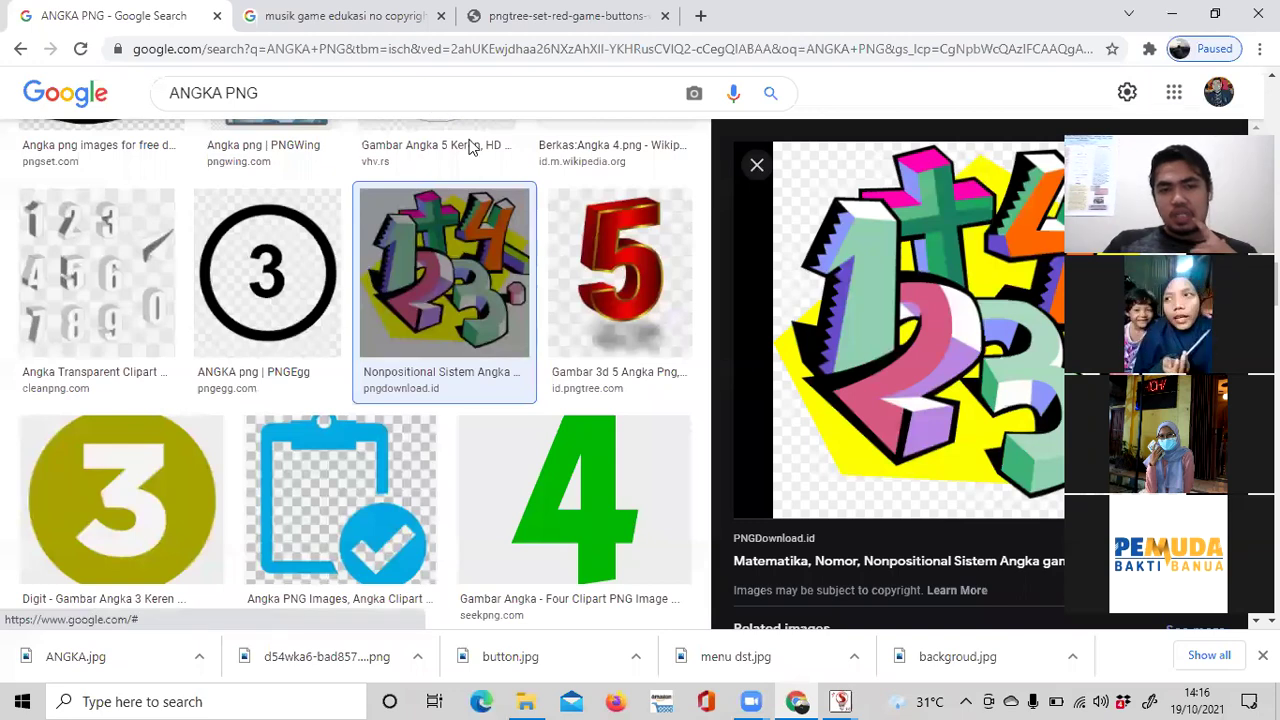
pyautogui.press('Escape')
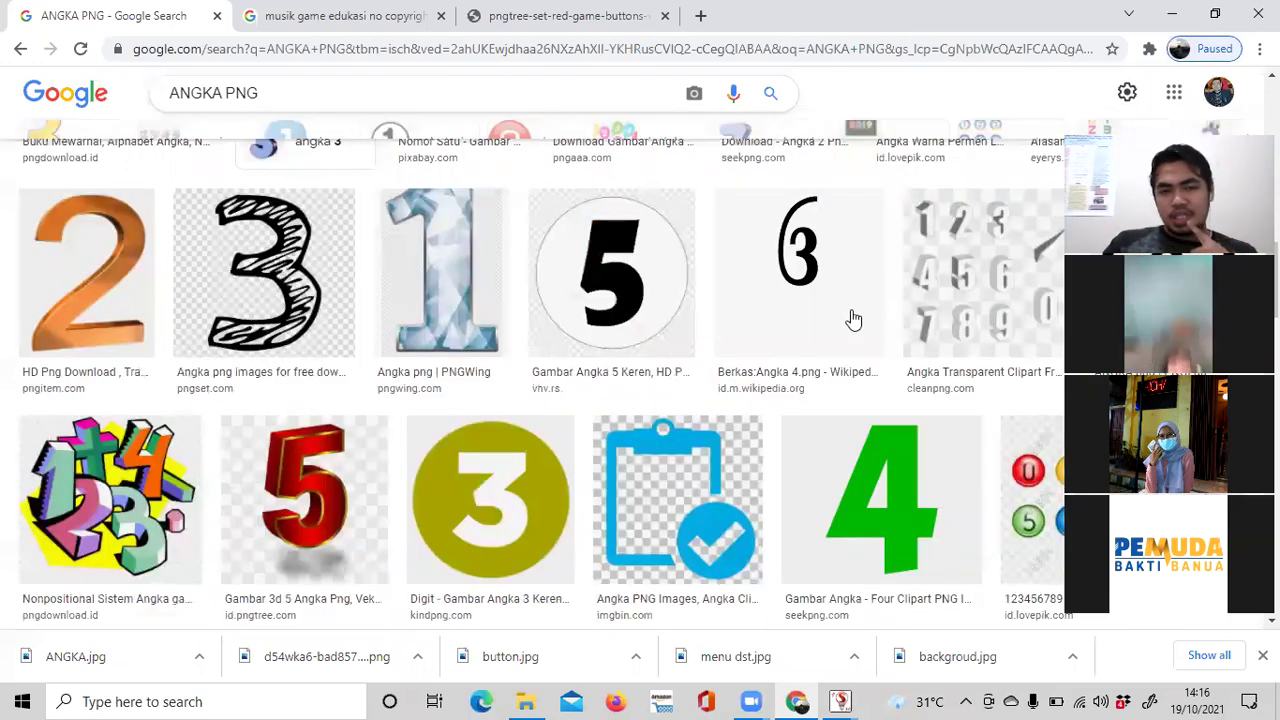
pyautogui.scroll(3, 850, 318)
pyautogui.scroll(5, 850, 318)
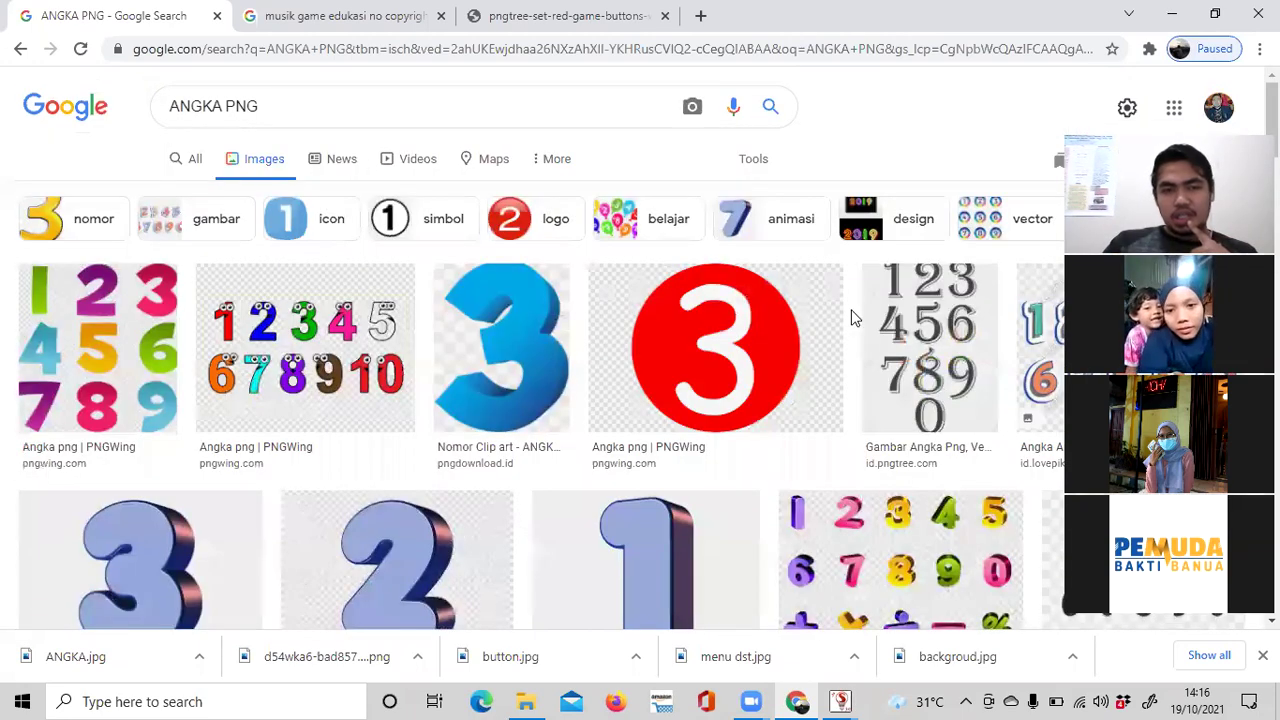
# Search Google Images for "jurnal tentang game android matematika".
pyautogui.click(348, 100)
pyautogui.hotkey('ctrl', 'a')
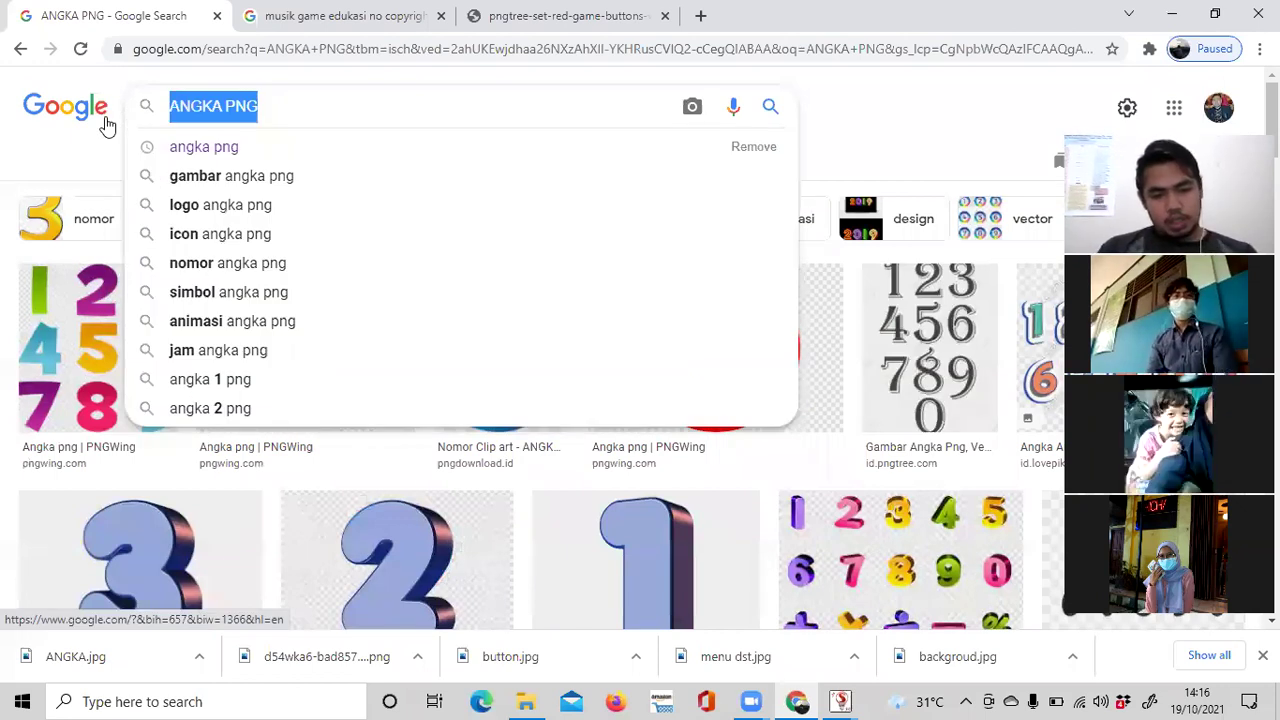
pyautogui.write('a')
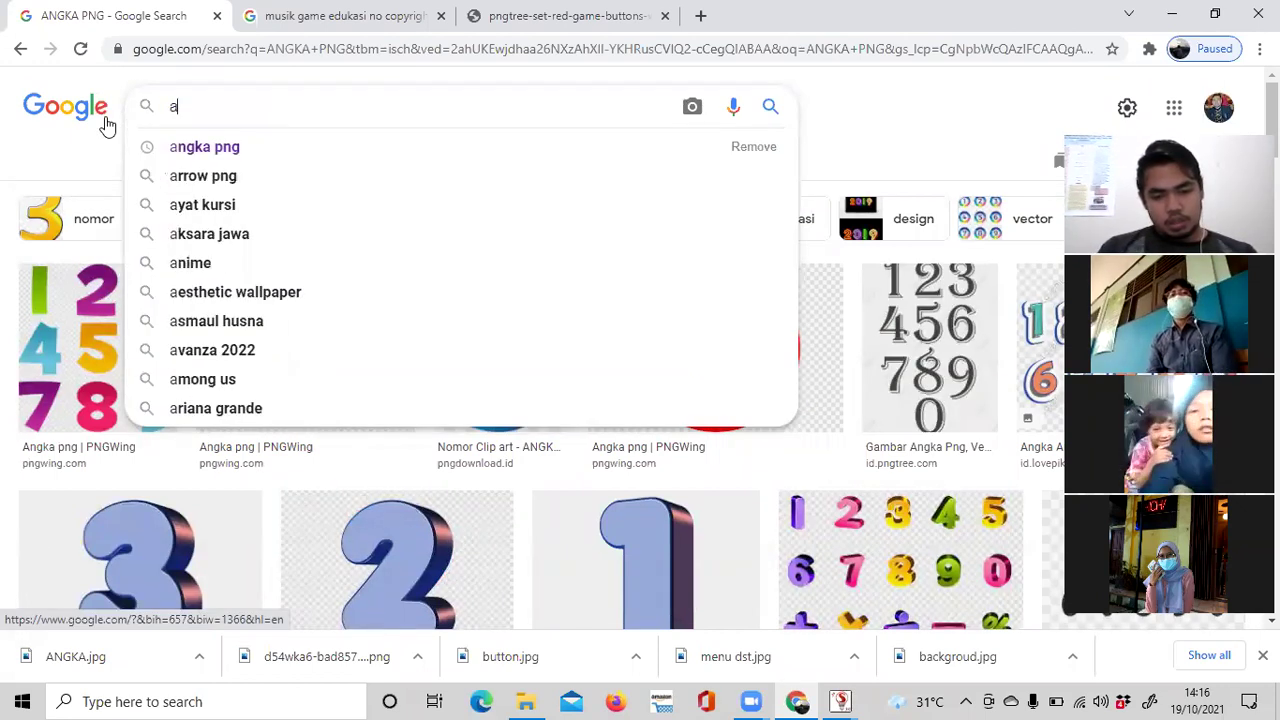
pyautogui.press('BackSpace')
pyautogui.write('jurnal')
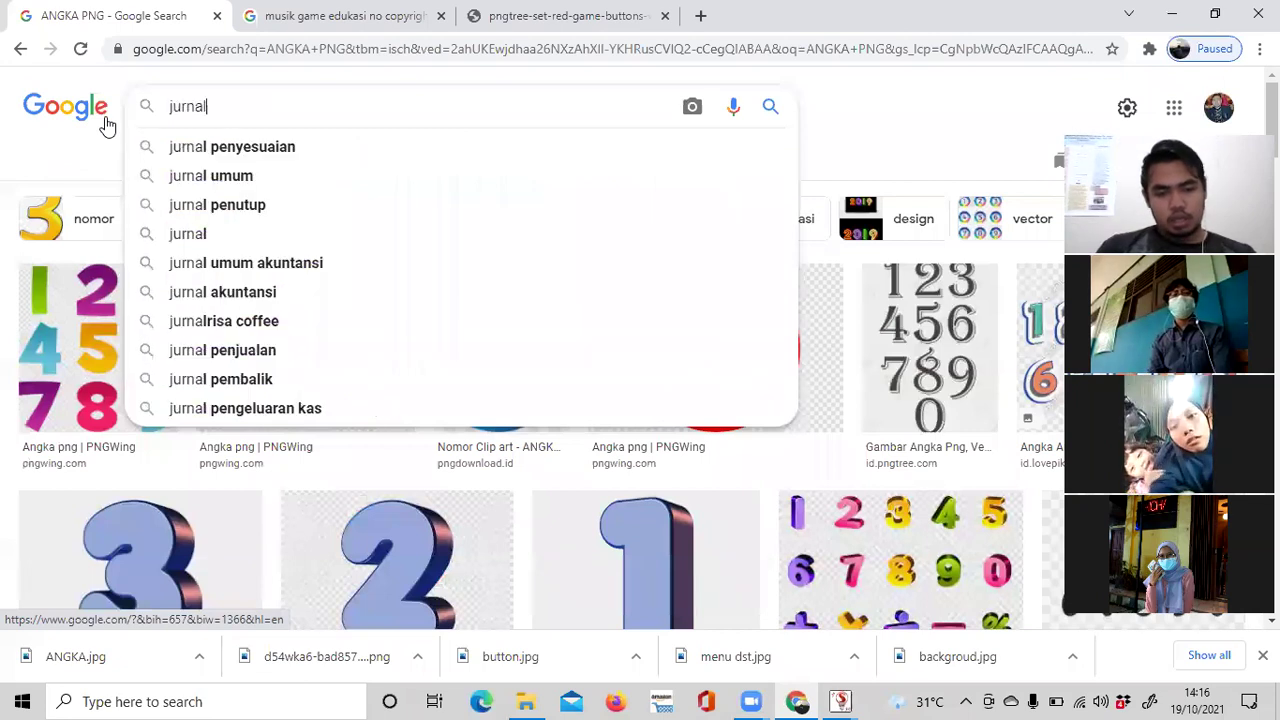
pyautogui.write(' tentang gam')
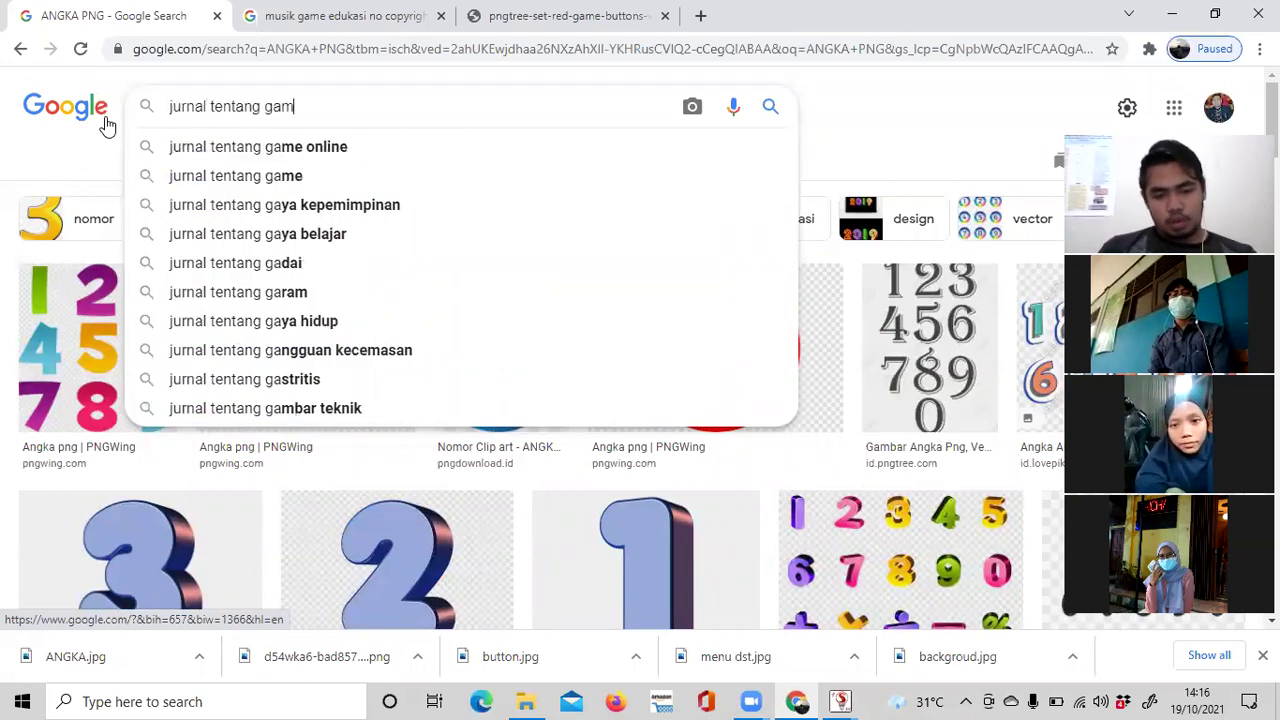
pyautogui.write('e android matematika')
pyautogui.press('Return')
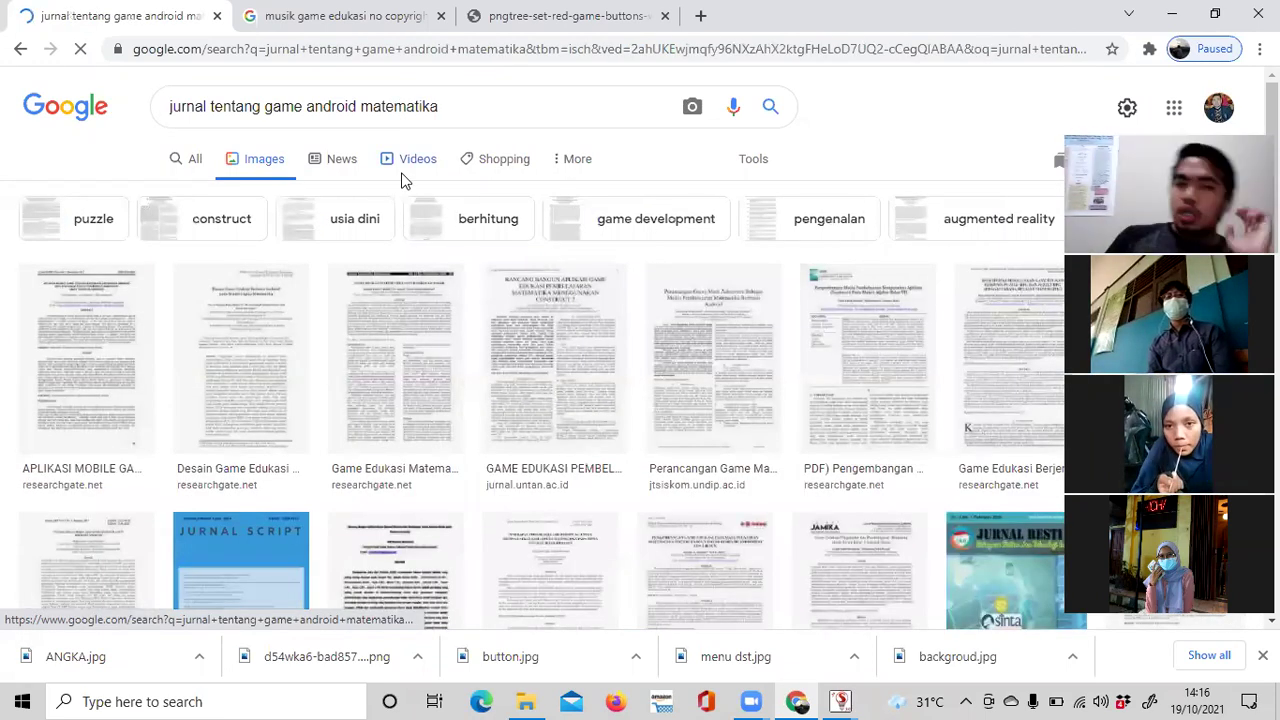
# Look through the web results for the journal search and open the CORE PDF "Desain Game Edukasi Berbasis Android pada Materi ...".
pyautogui.scroll(-1, 866, 330)
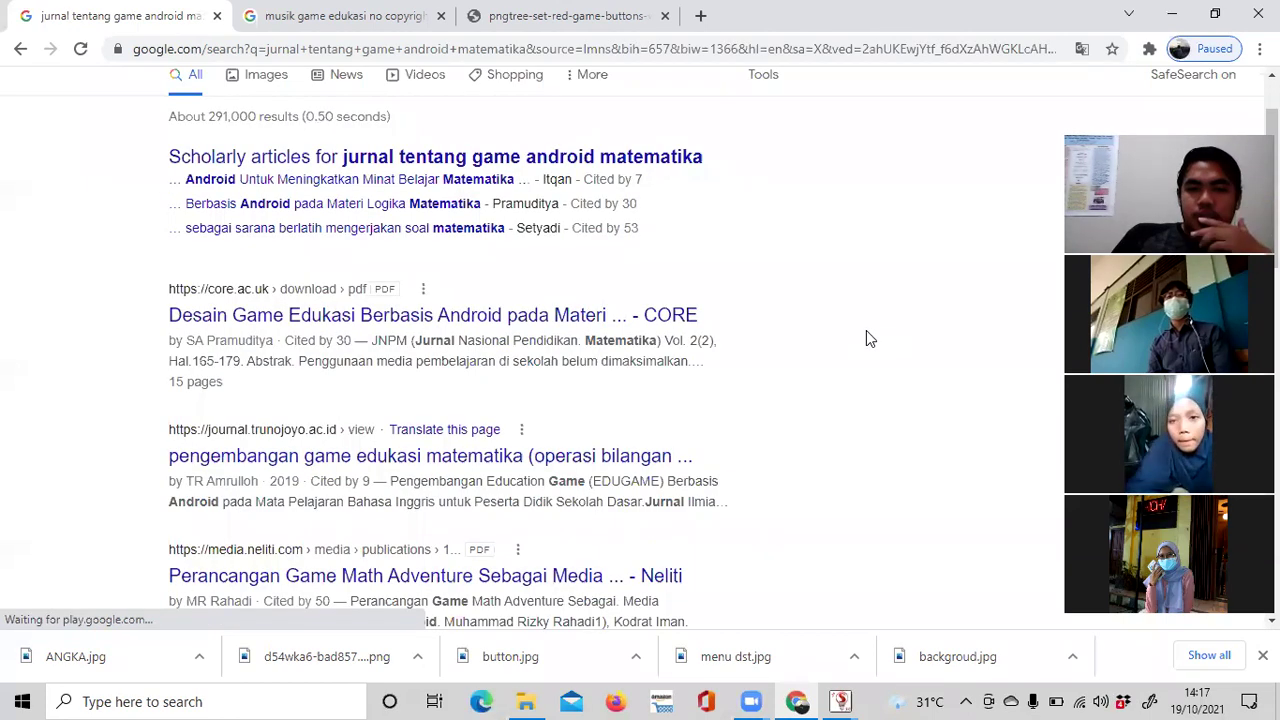
pyautogui.scroll(-2, 866, 332)
pyautogui.scroll(-1, 868, 338)
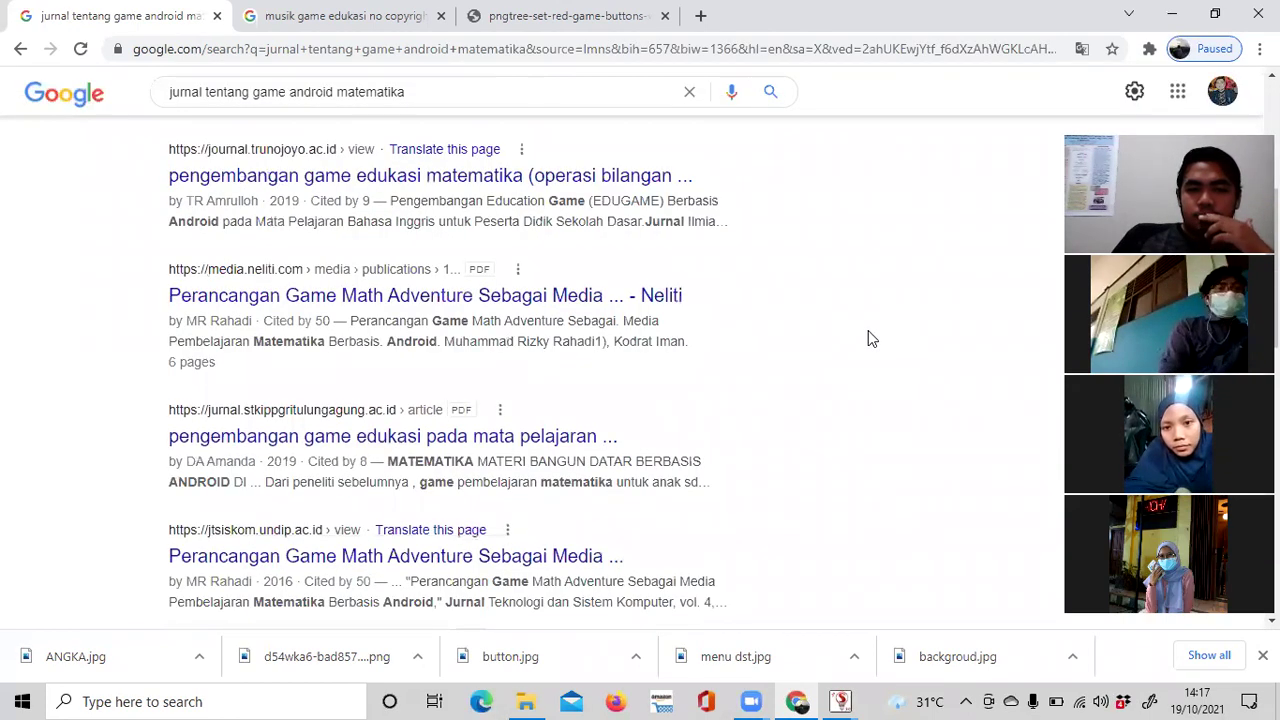
pyautogui.scroll(-1, 868, 338)
pyautogui.scroll(3, 845, 343)
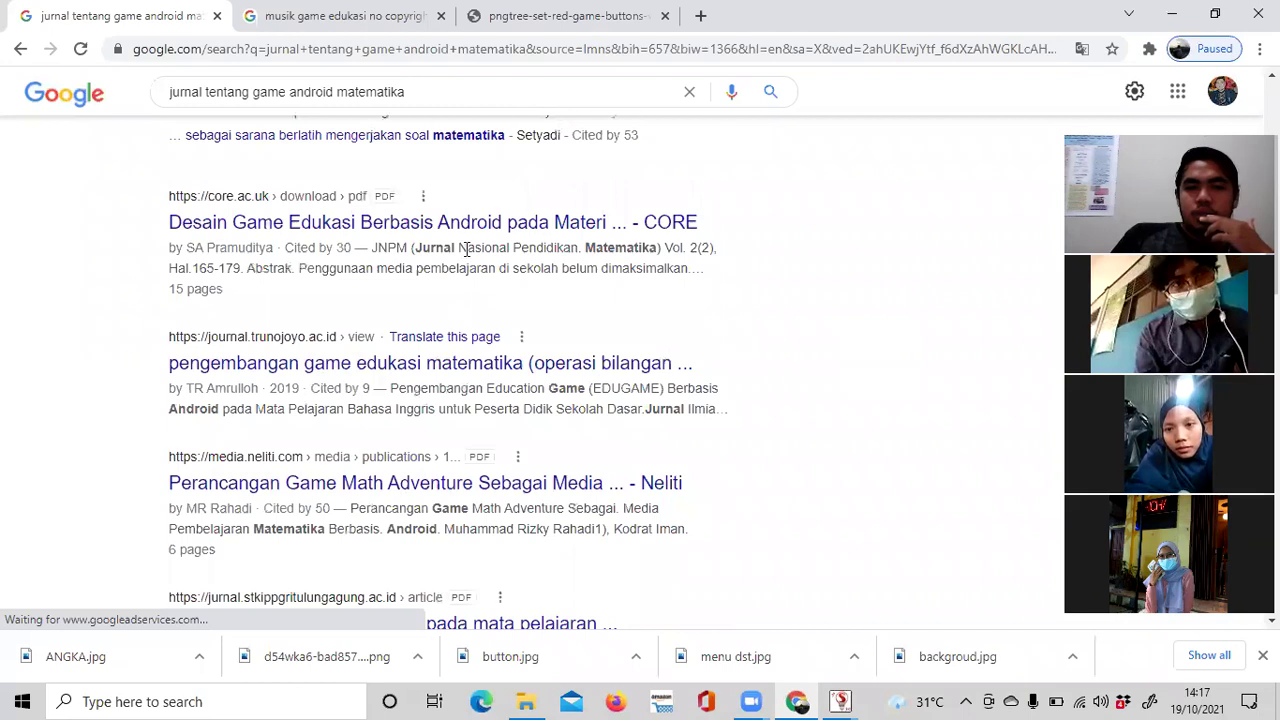
pyautogui.scroll(-2, 433, 318)
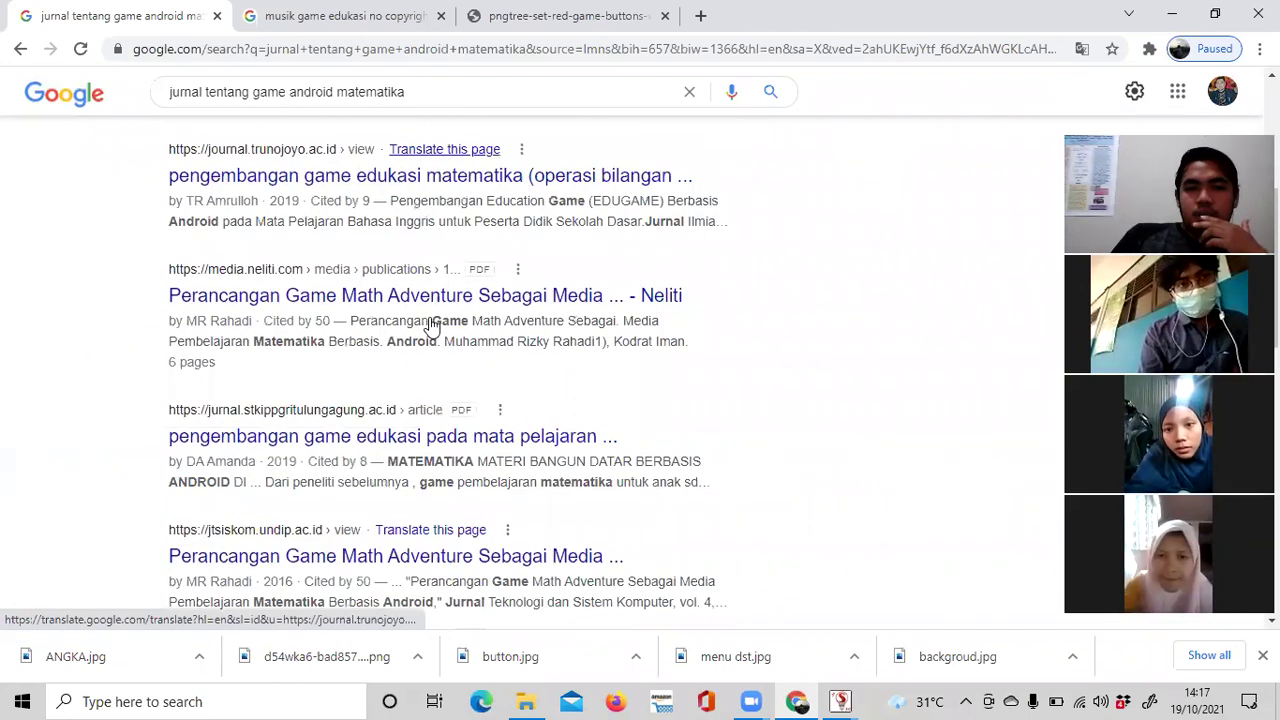
pyautogui.scroll(2, 433, 322)
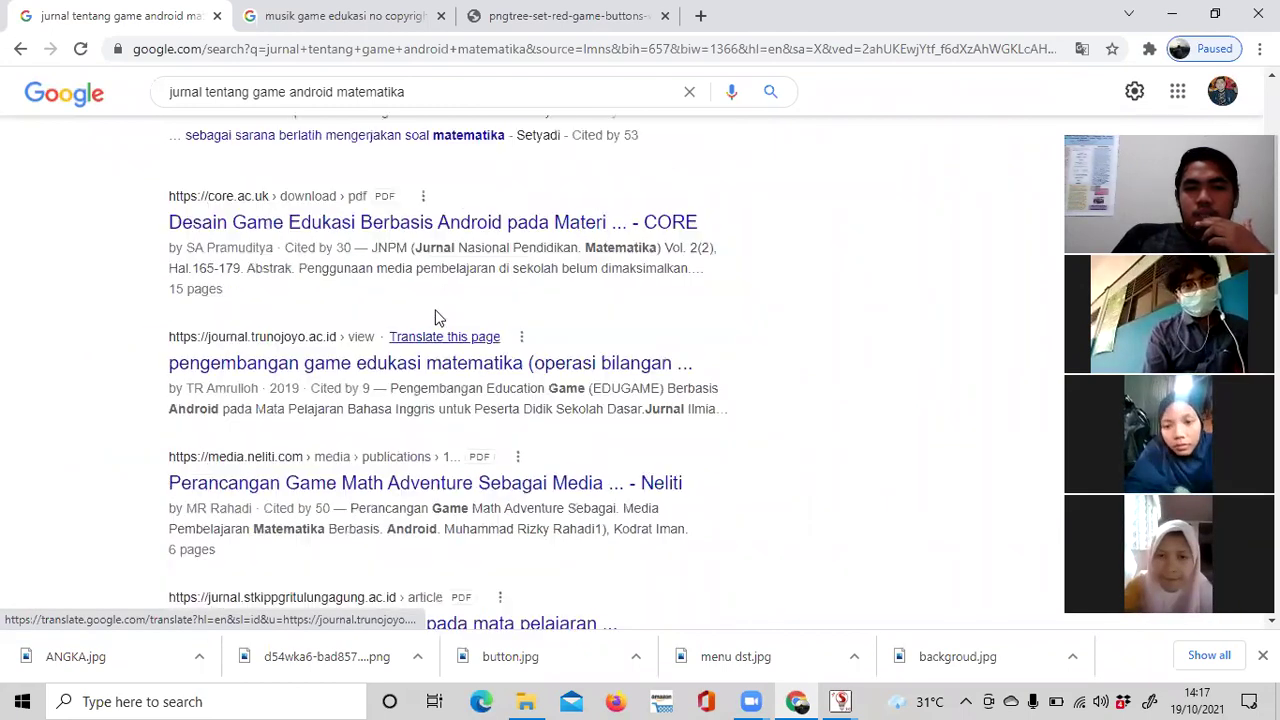
pyautogui.click(503, 232)
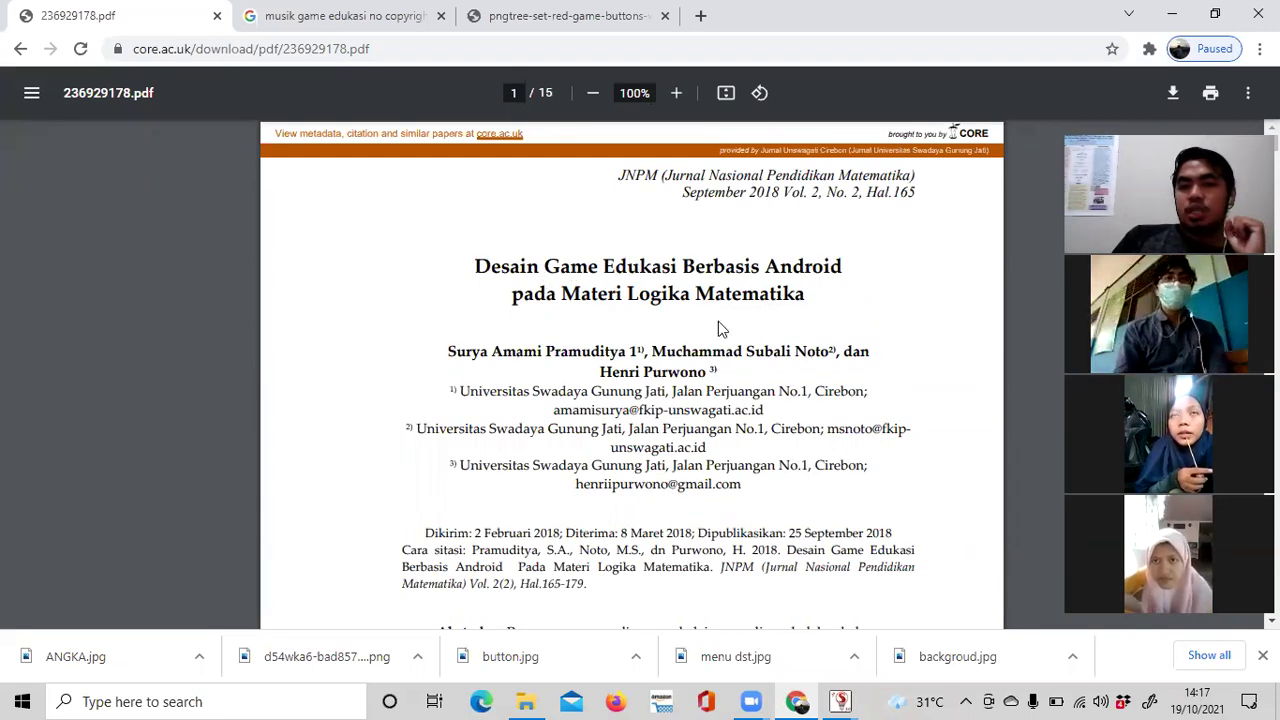
# Skim the journal article from its abstract to the section on deploying the game.
pyautogui.scroll(-5, 805, 320)
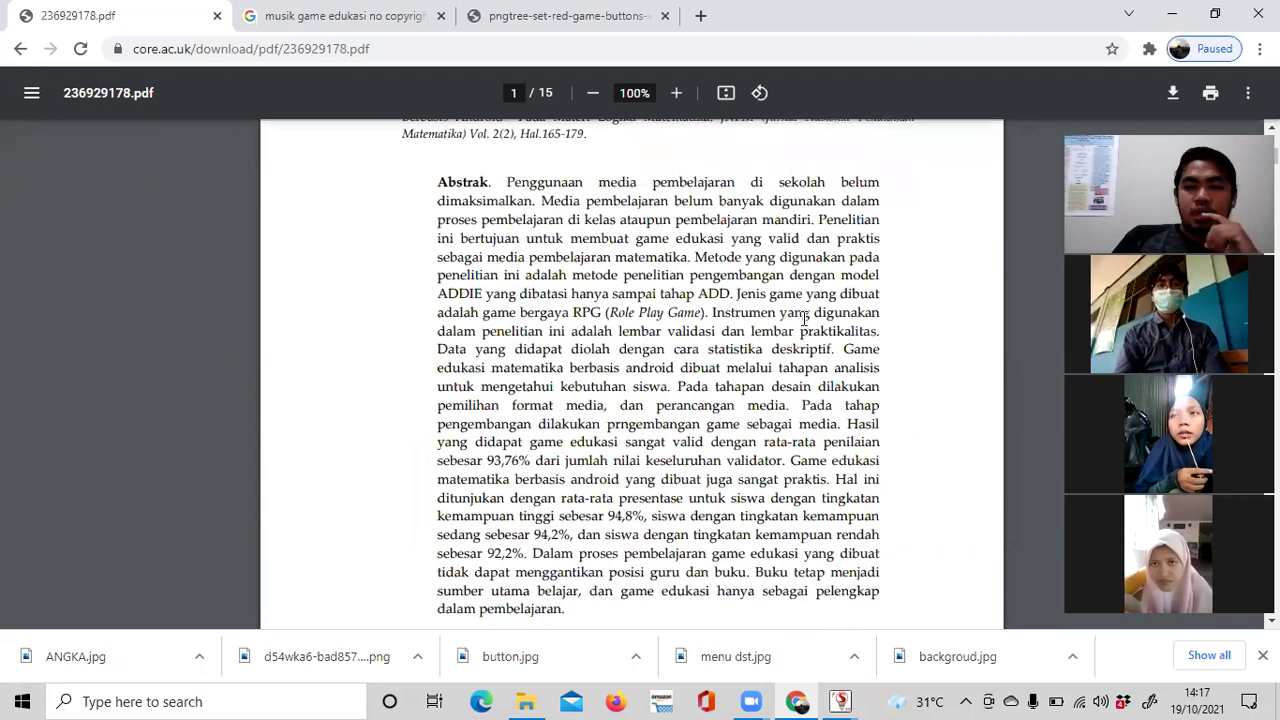
pyautogui.scroll(-15, 801, 322)
pyautogui.scroll(-8, 801, 322)
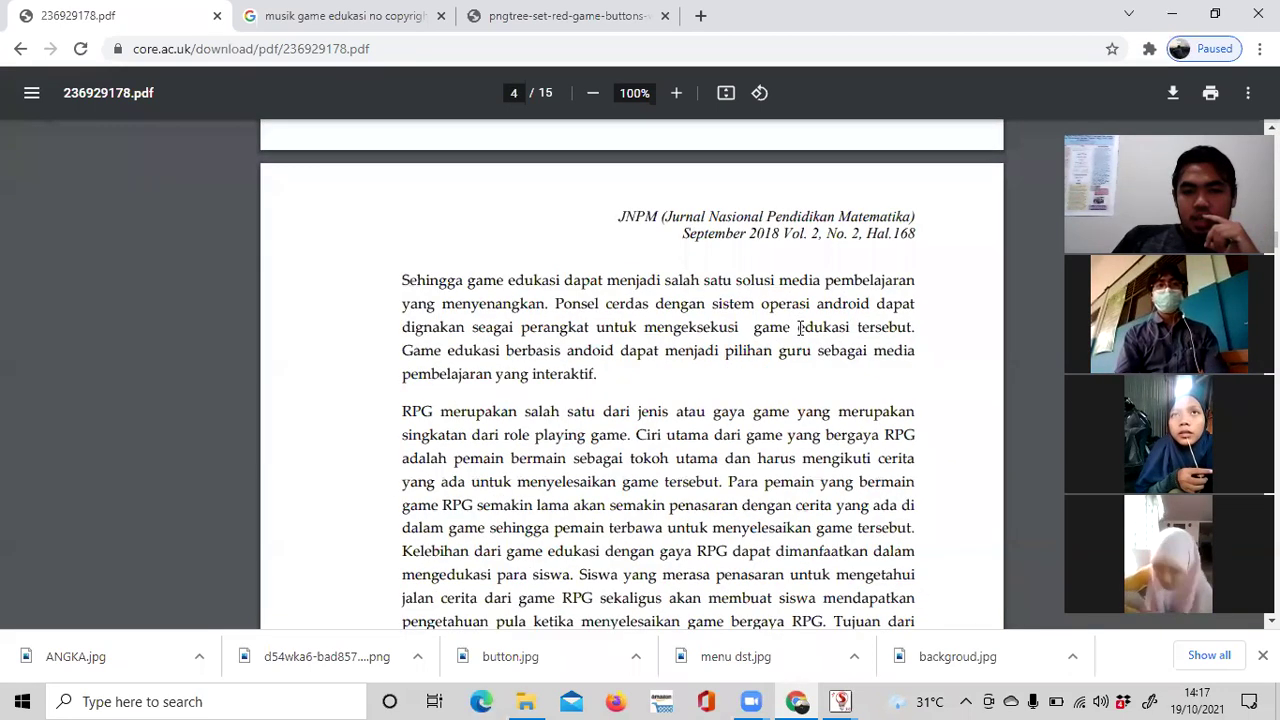
pyautogui.scroll(-15, 801, 330)
pyautogui.scroll(-8, 800, 338)
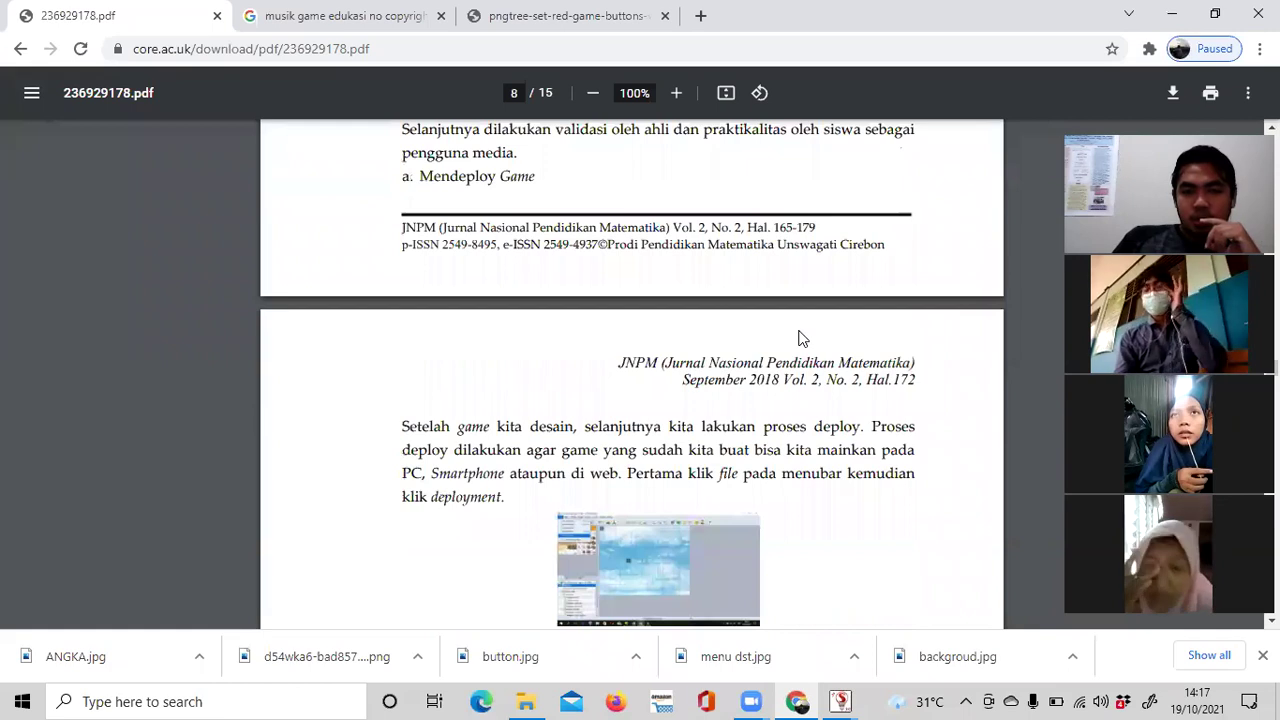
pyautogui.scroll(-4, 800, 338)
pyautogui.scroll(4, 800, 338)
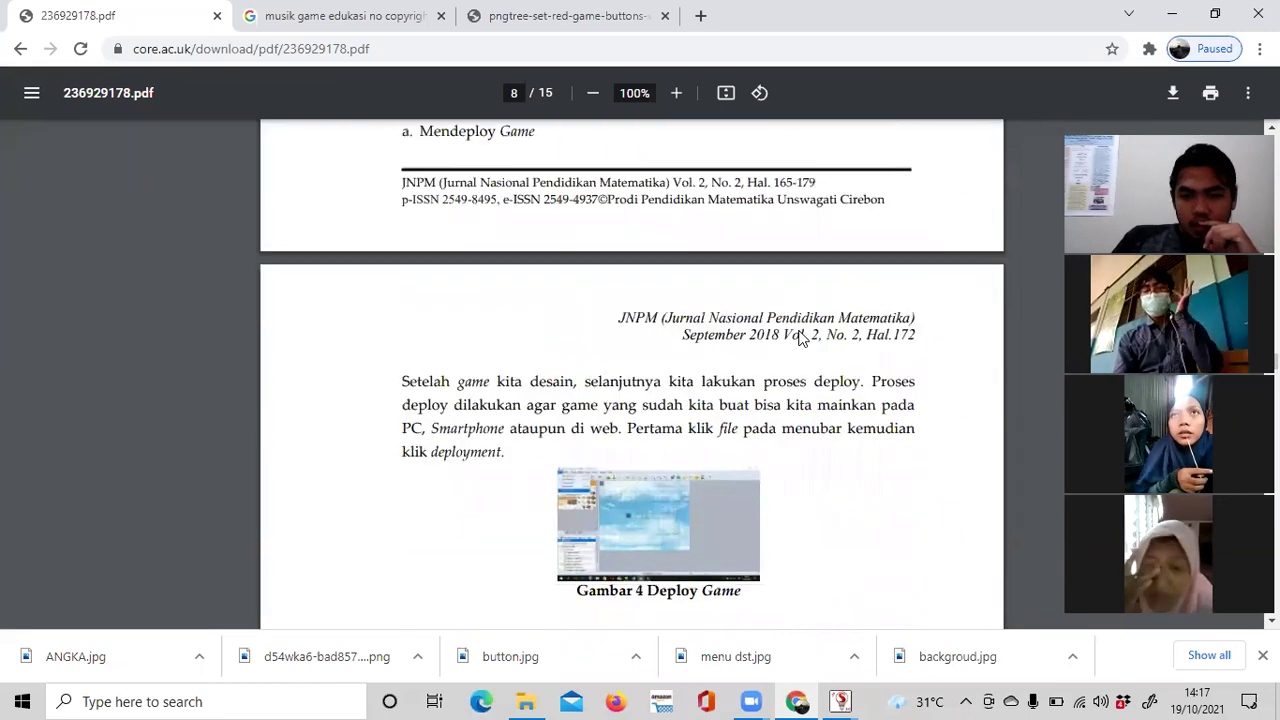
# Go back through the article's design stage, story board and development method sections.
pyautogui.scroll(3, 800, 338)
pyautogui.scroll(2, 800, 338)
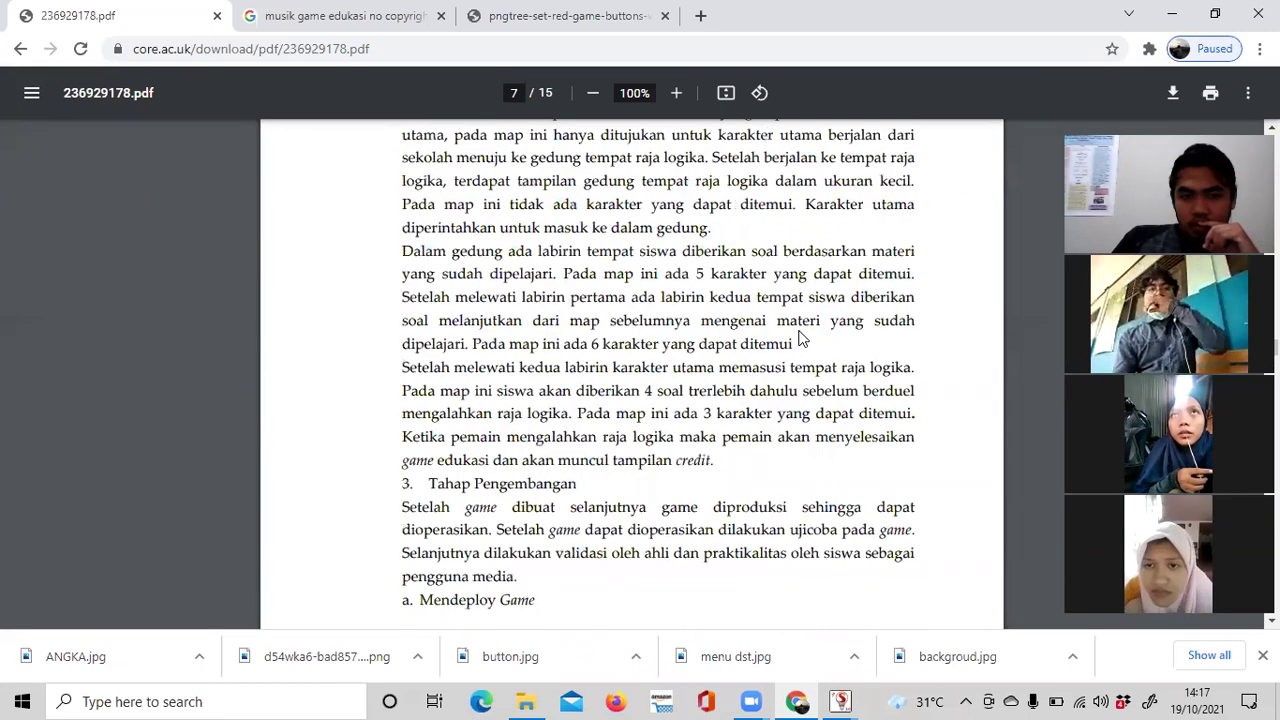
pyautogui.scroll(8, 800, 338)
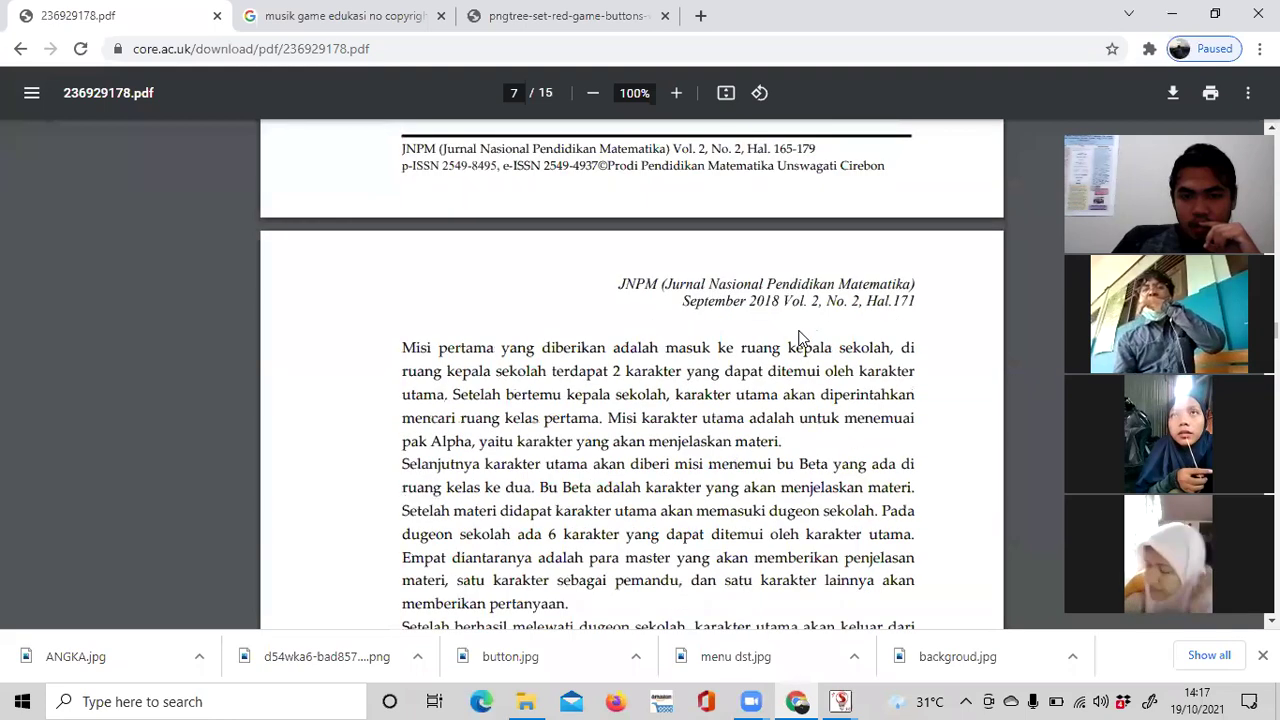
pyautogui.scroll(2, 800, 338)
pyautogui.scroll(3, 800, 338)
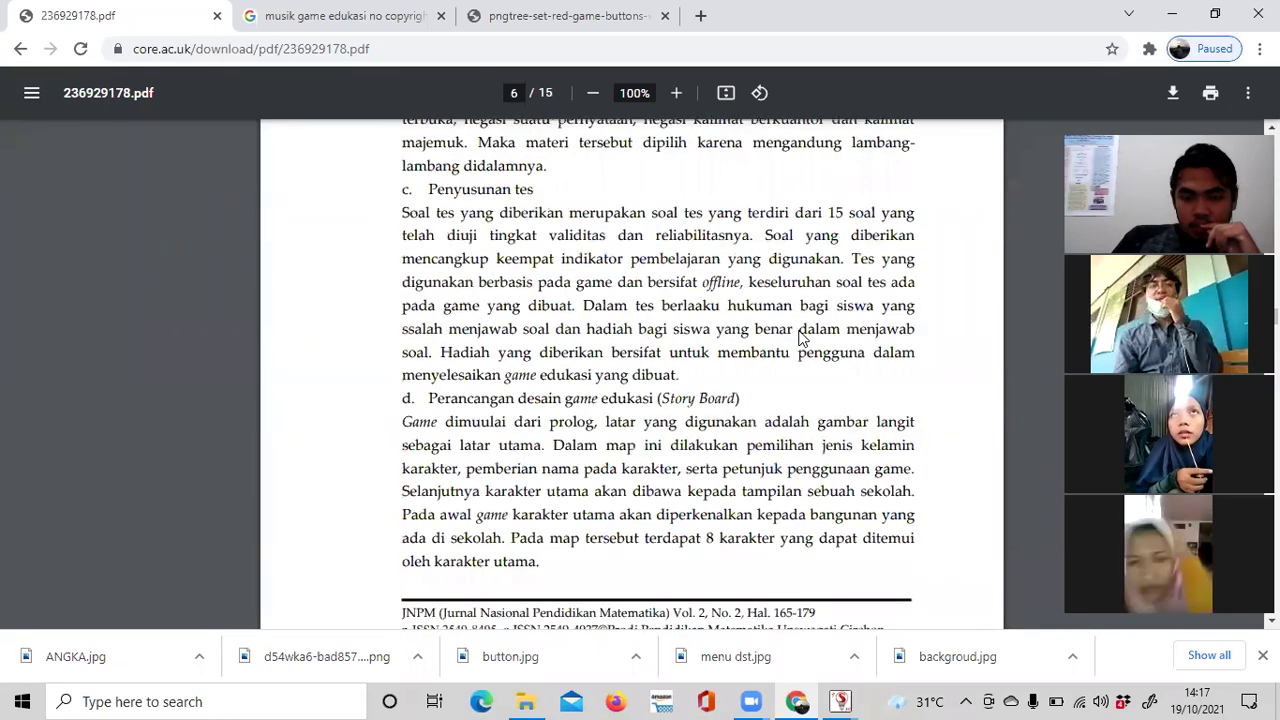
pyautogui.scroll(-5, 800, 338)
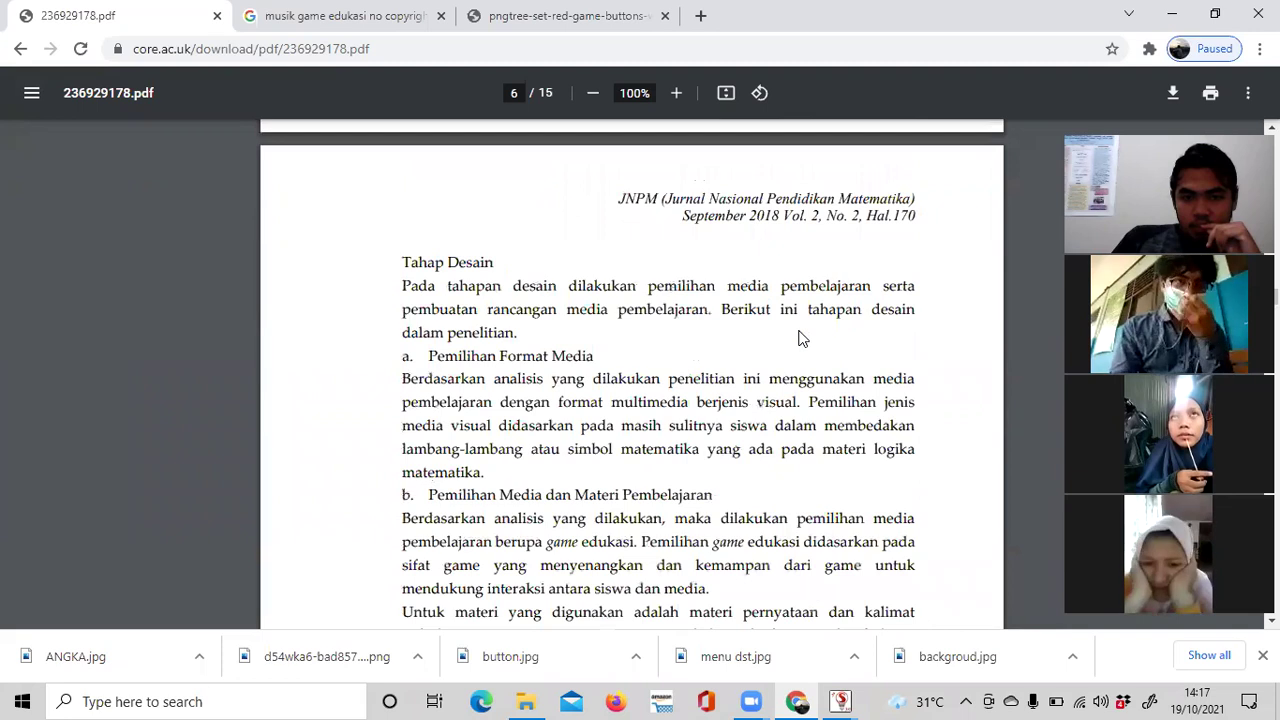
pyautogui.scroll(5, 800, 338)
pyautogui.scroll(3, 800, 338)
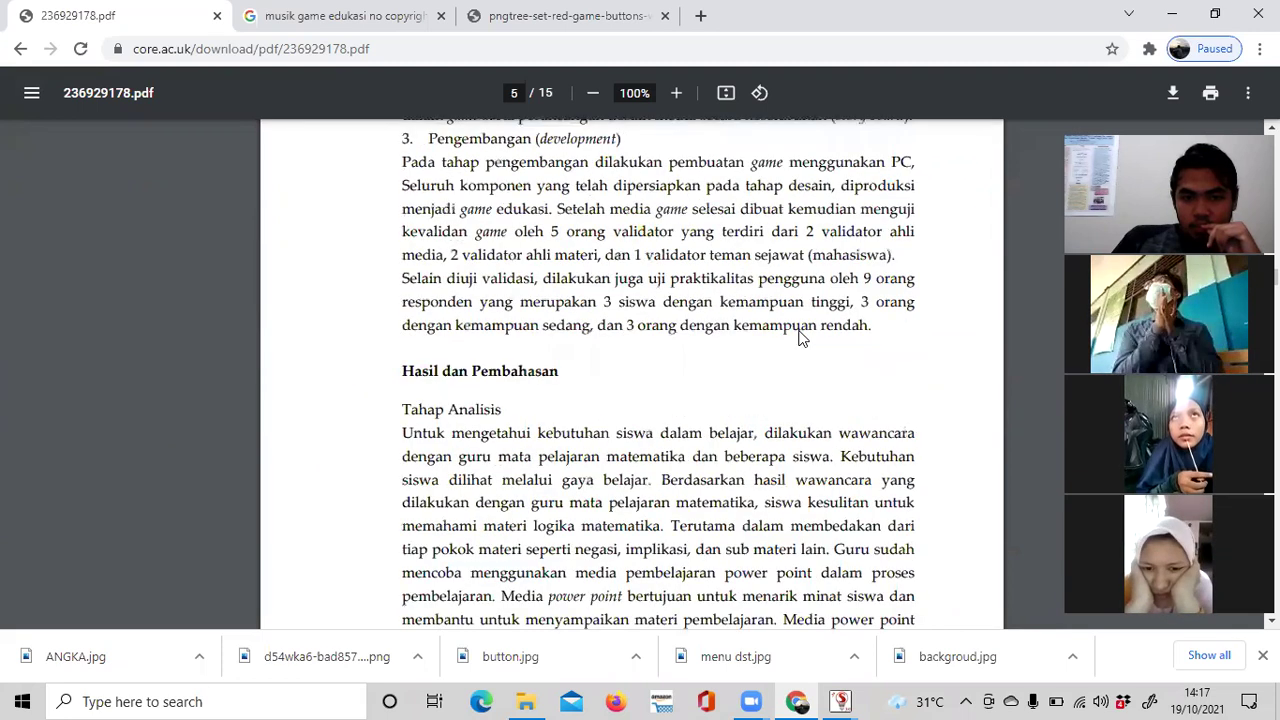
# Examine the article's deployment figures, game display screenshots and media validation results.
pyautogui.scroll(-20, 802, 330)
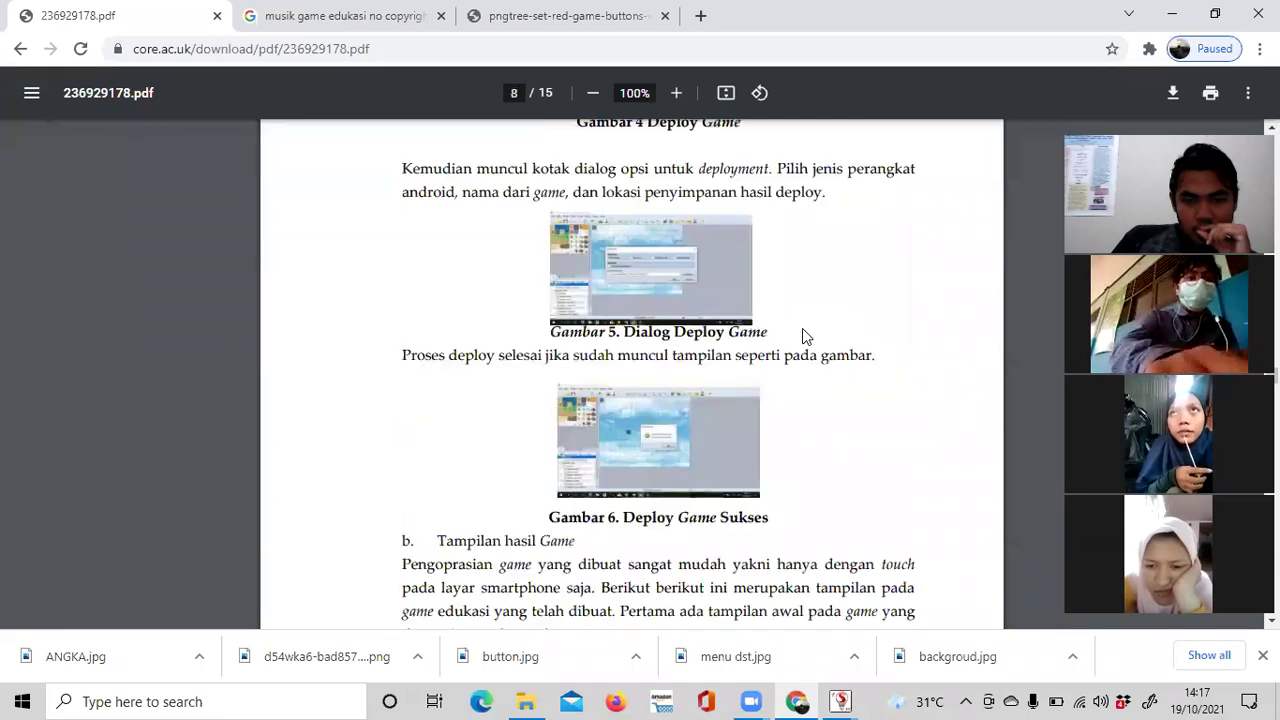
pyautogui.scroll(-2, 802, 330)
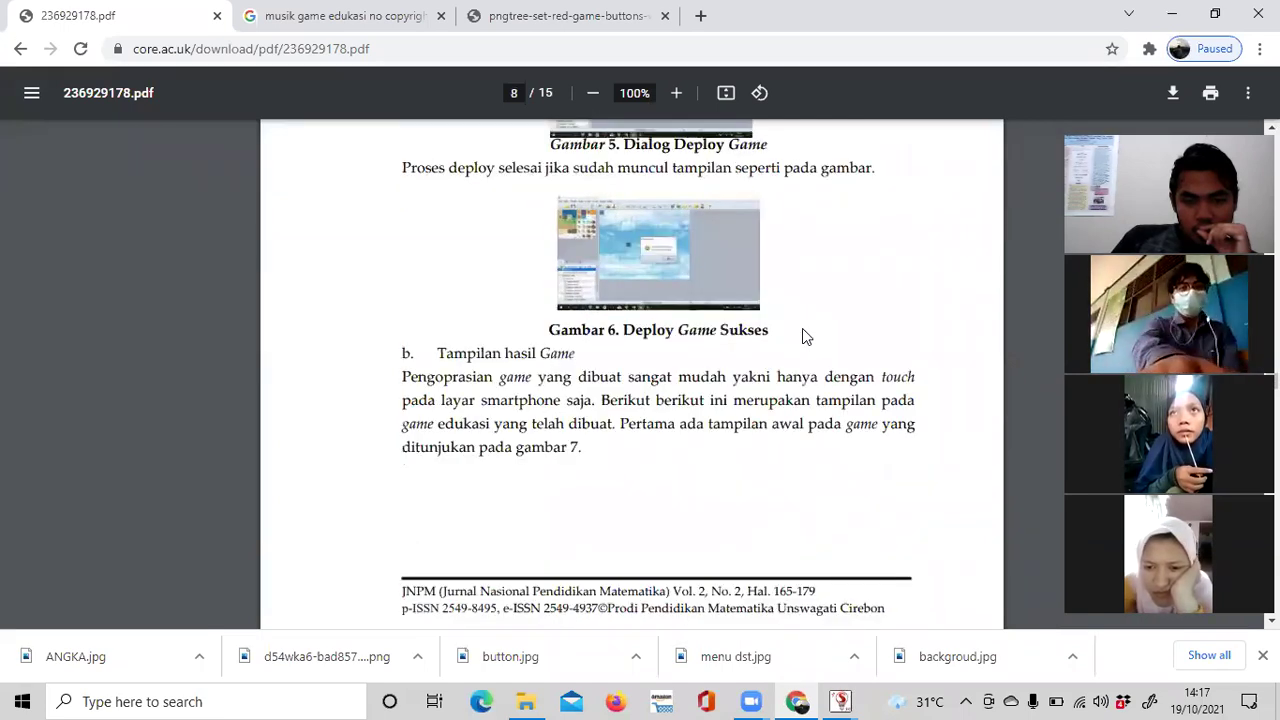
pyautogui.scroll(-5, 802, 328)
pyautogui.scroll(-2, 802, 336)
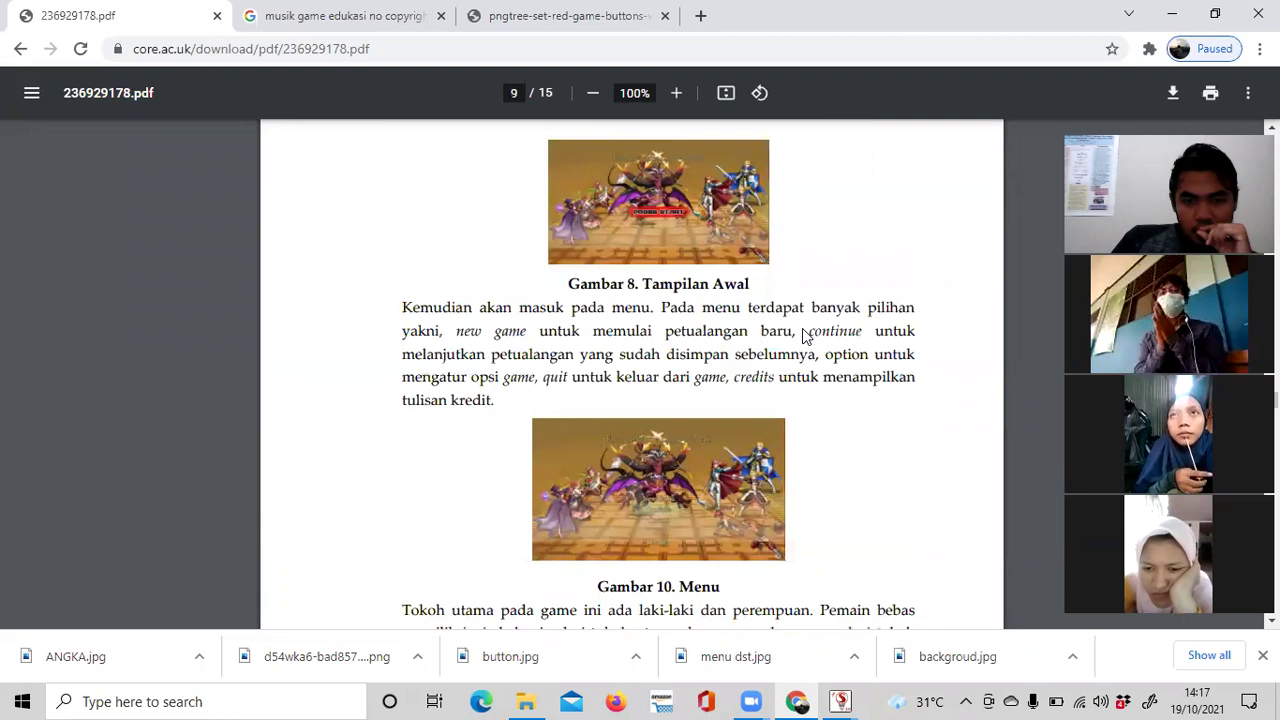
pyautogui.scroll(-1, 806, 336)
pyautogui.scroll(-5, 806, 337)
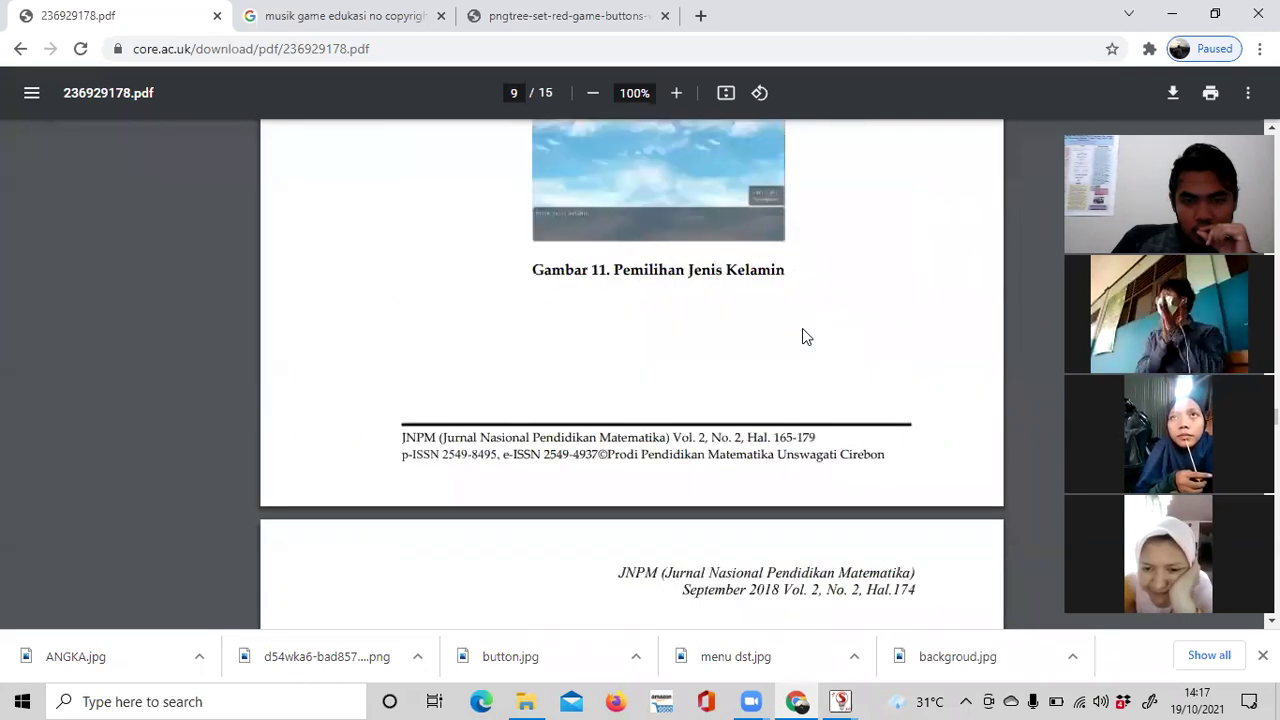
pyautogui.scroll(-5, 802, 330)
pyautogui.scroll(-5, 803, 336)
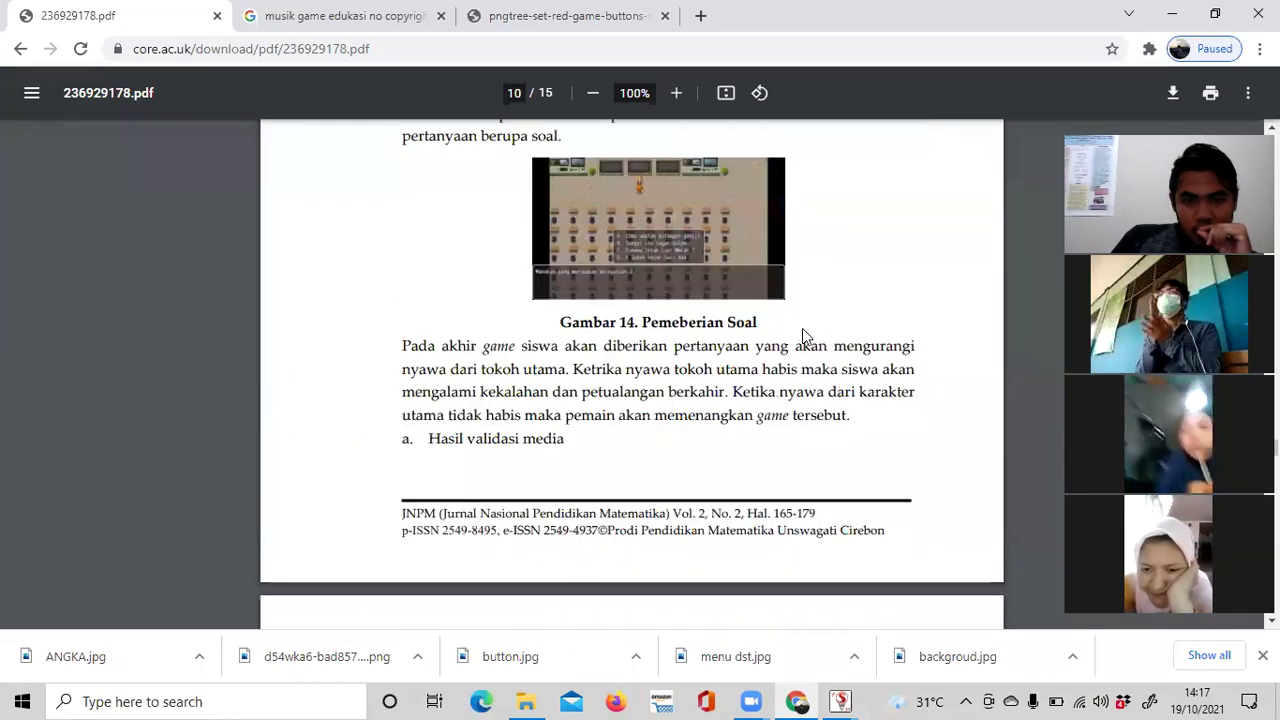
pyautogui.scroll(-1, 802, 336)
pyautogui.scroll(-5, 280, 120)
# Return to the search results and open the Neliti PDF "Perancangan Game Math Adventure Sebagai Media ...".
pyautogui.click(20, 49)
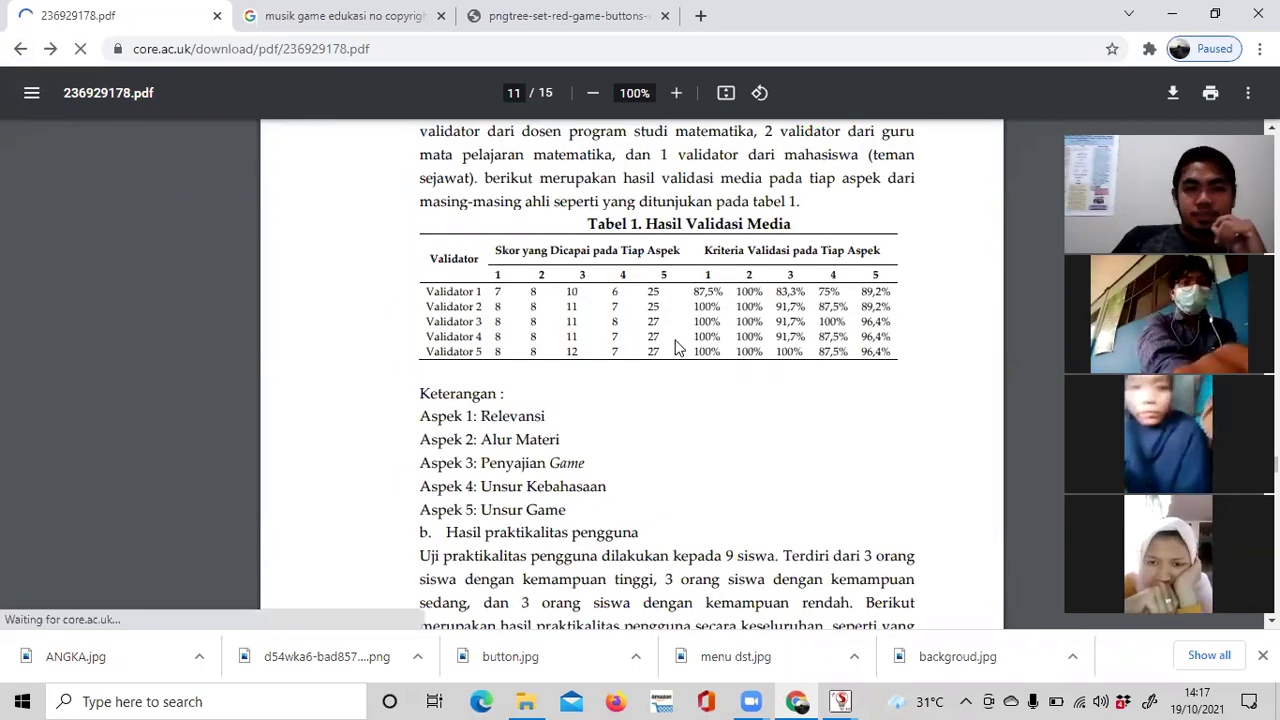
pyautogui.scroll(-2, 640, 343)
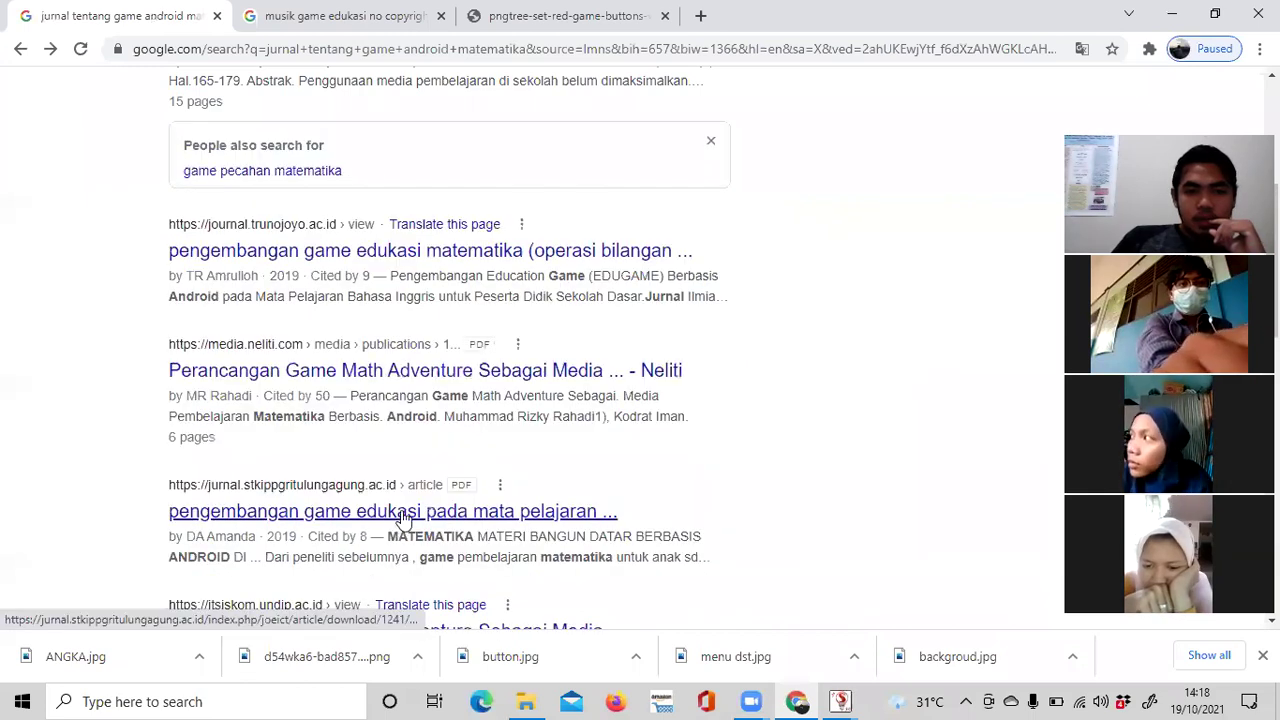
pyautogui.click(438, 352)
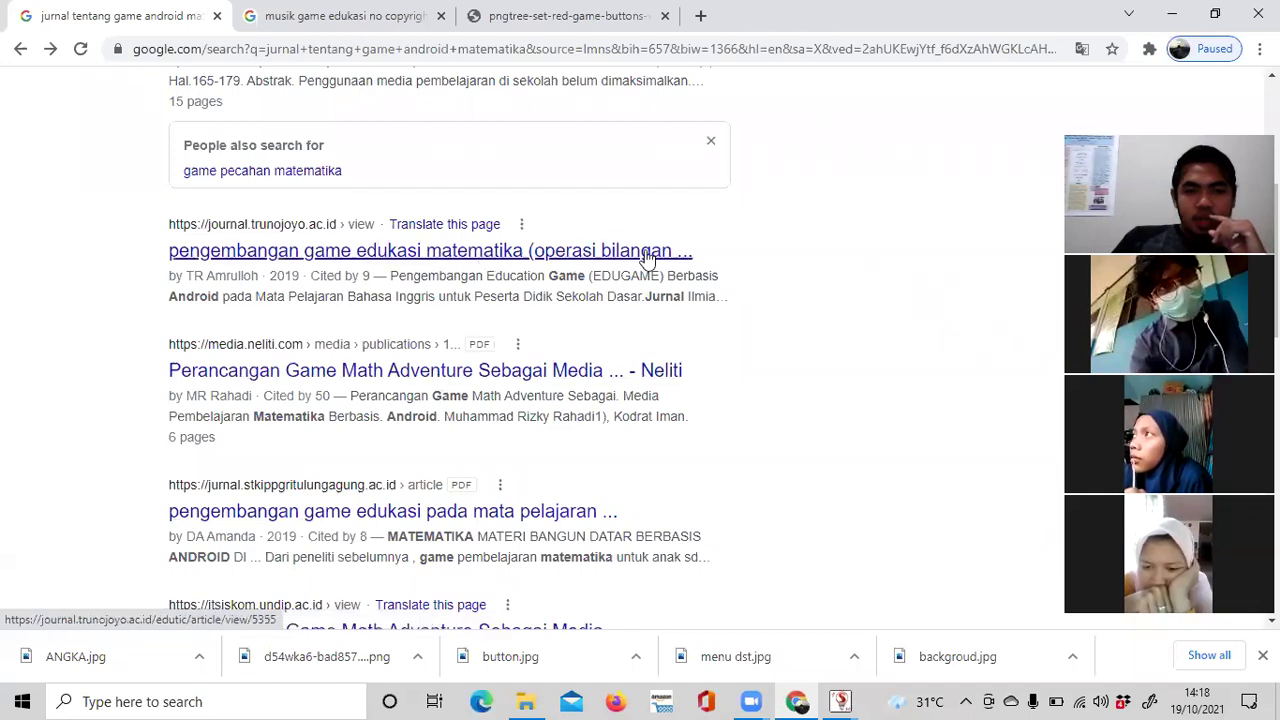
pyautogui.click(700, 314)
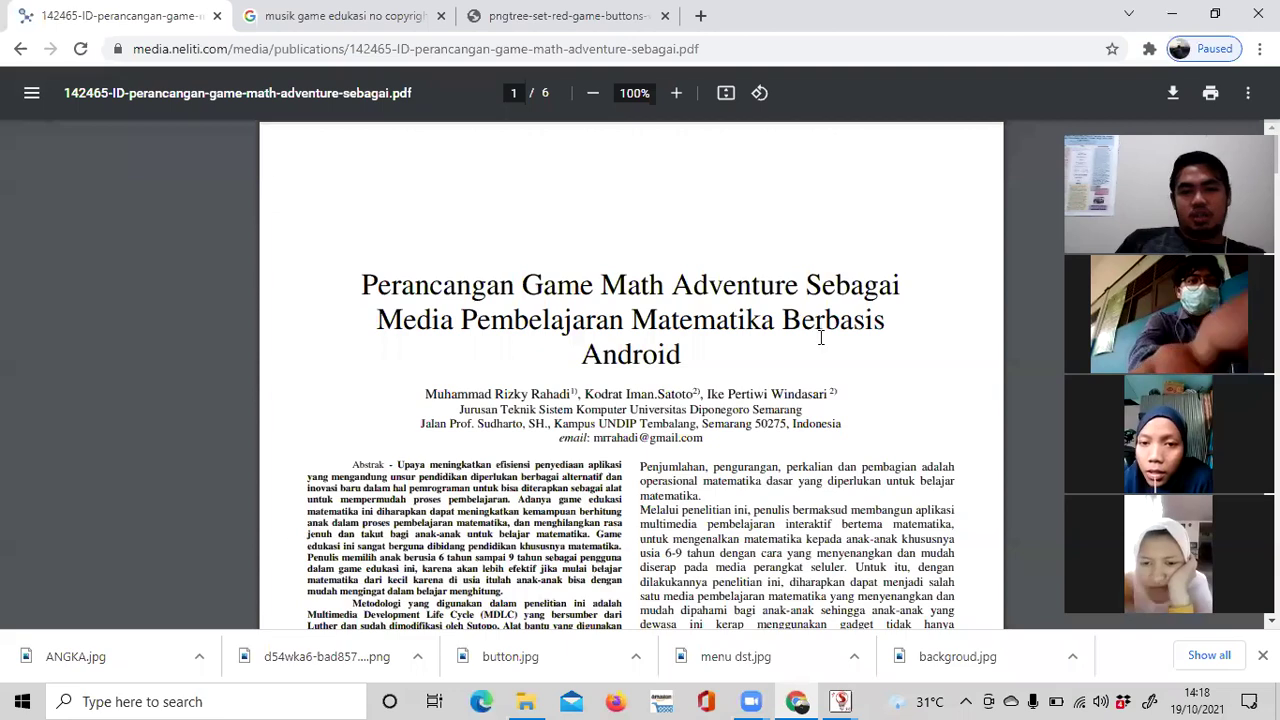
# Examine the Math Adventure article's storyboard layouts for the start page, help, play and grade screens.
pyautogui.scroll(-15, 820, 337)
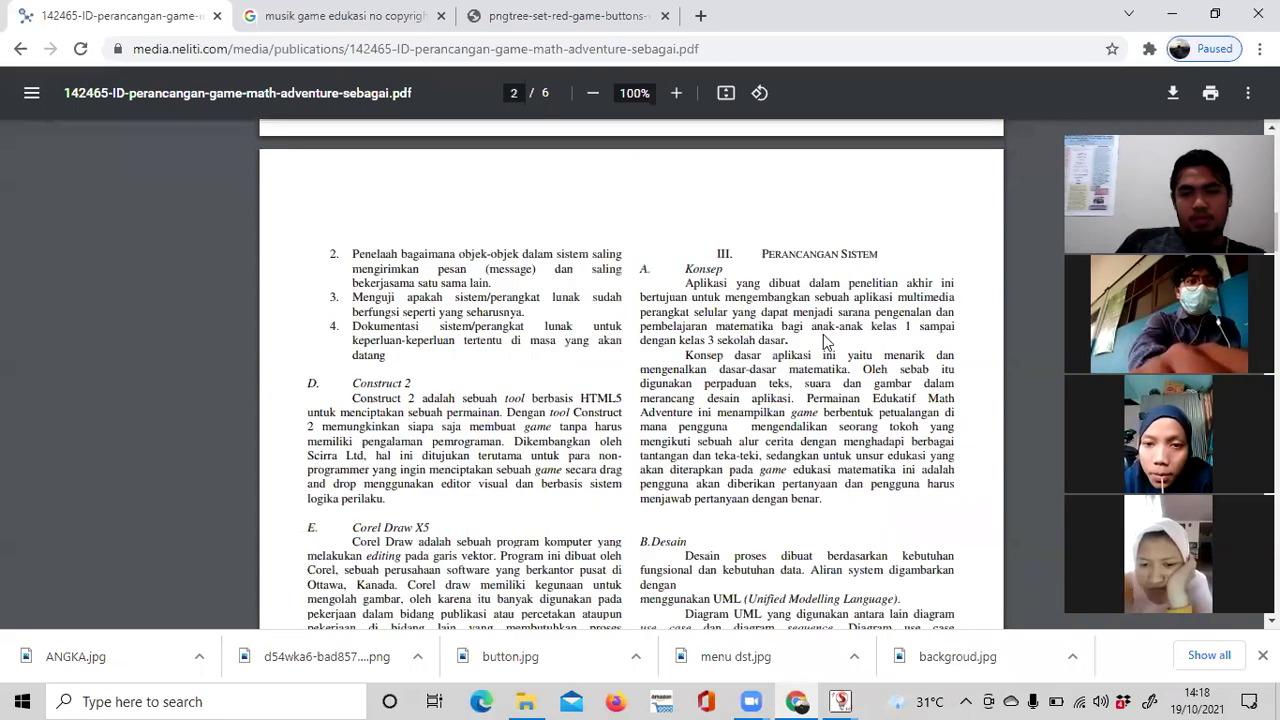
pyautogui.scroll(5, 748, 252)
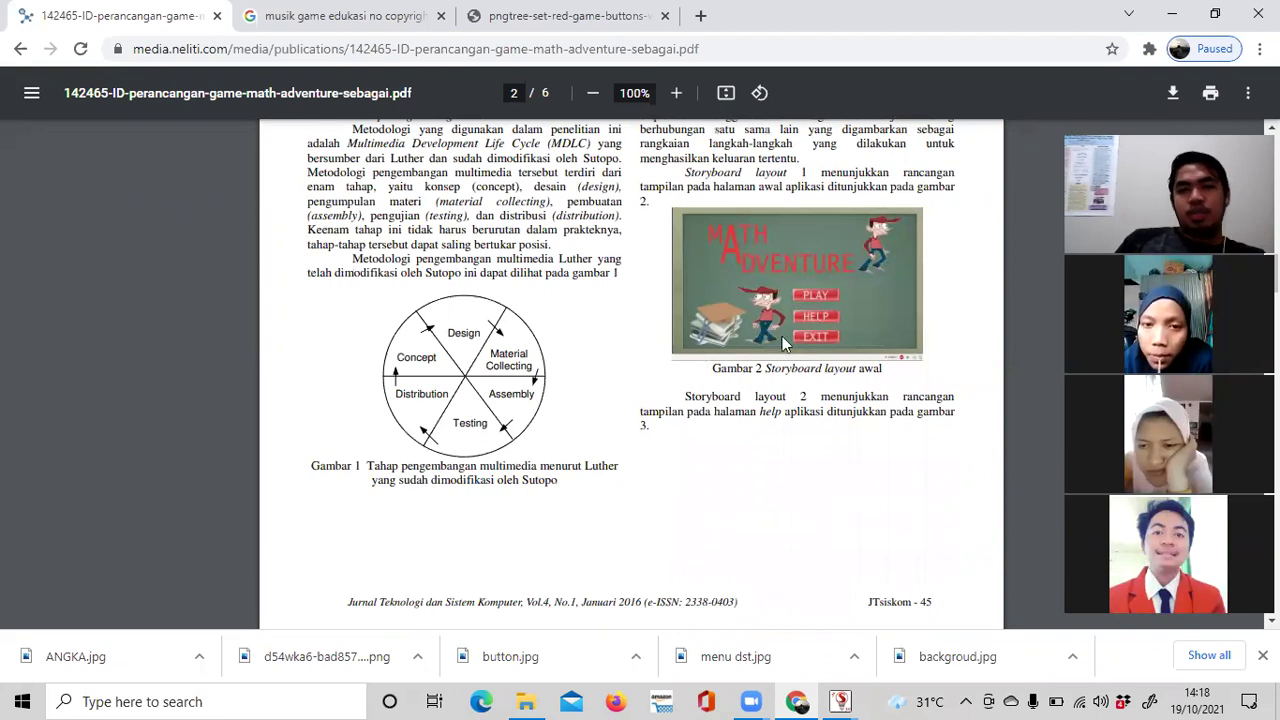
pyautogui.scroll(-3, 788, 338)
pyautogui.scroll(2, 787, 230)
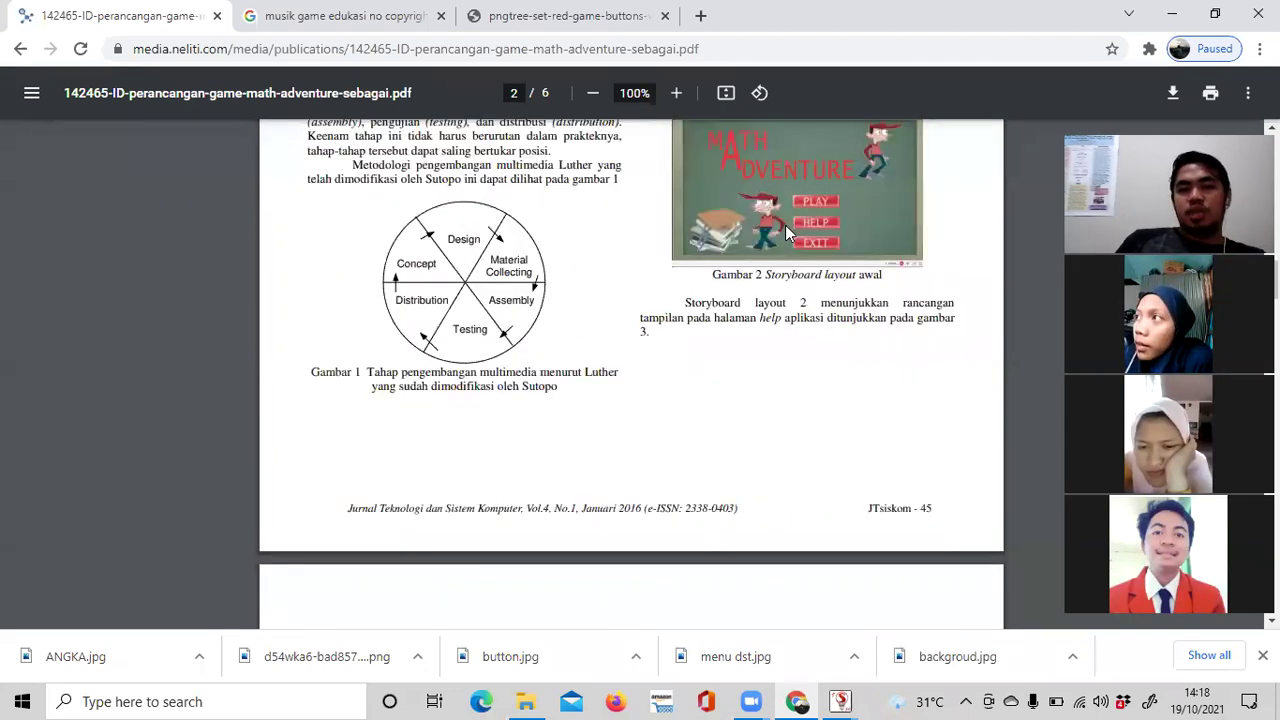
pyautogui.scroll(-3, 785, 230)
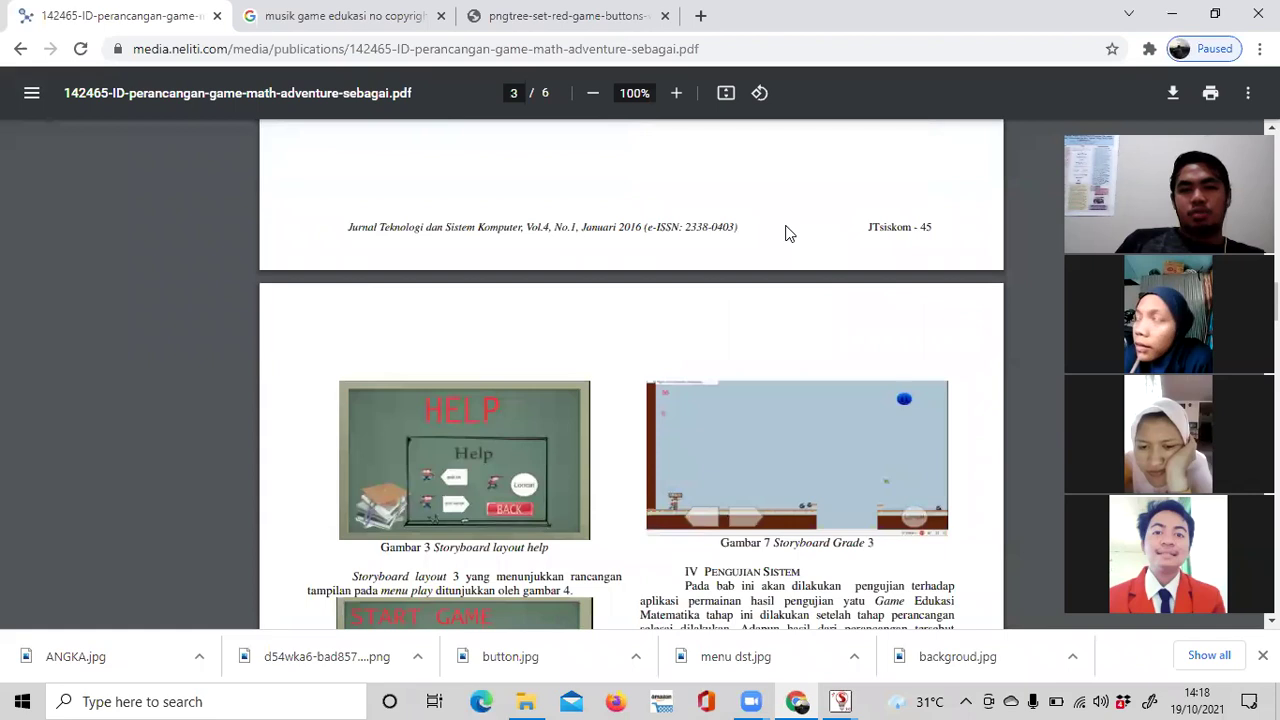
pyautogui.scroll(-4, 787, 233)
pyautogui.scroll(-4, 786, 232)
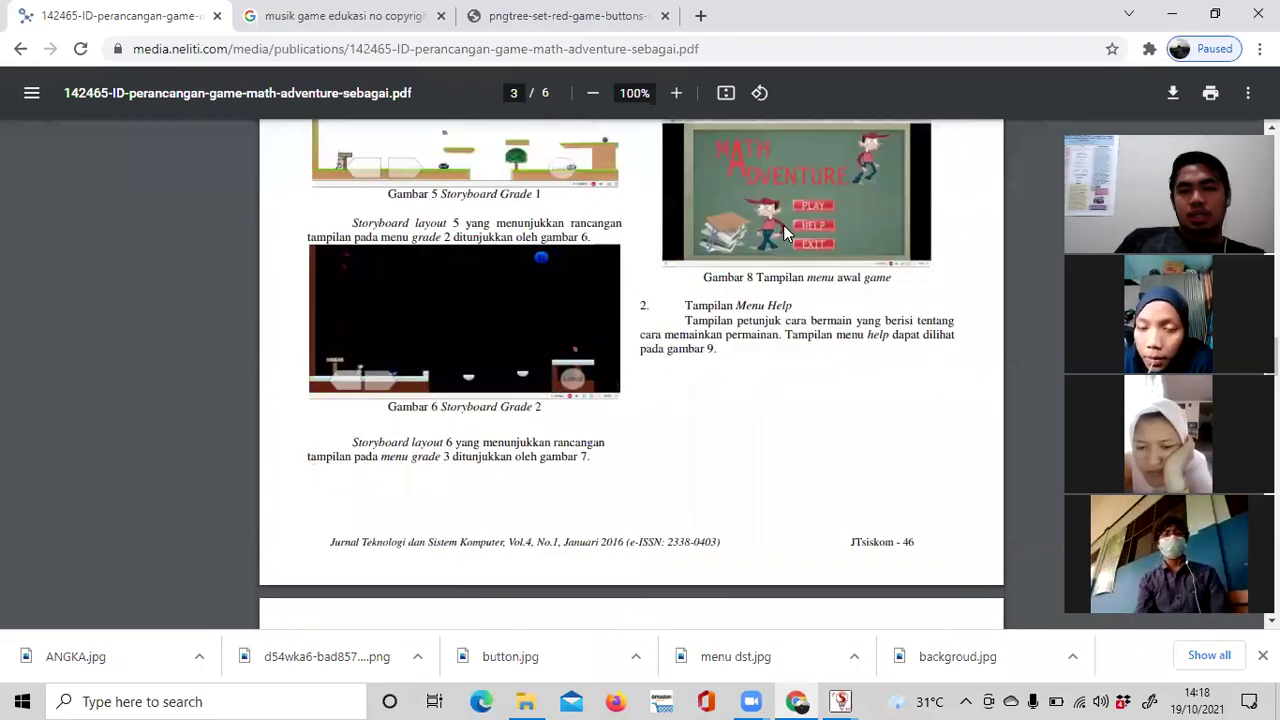
pyautogui.scroll(4, 529, 178)
# Return to the search results, look through the remaining journals and open the second page of results.
pyautogui.click(18, 50)
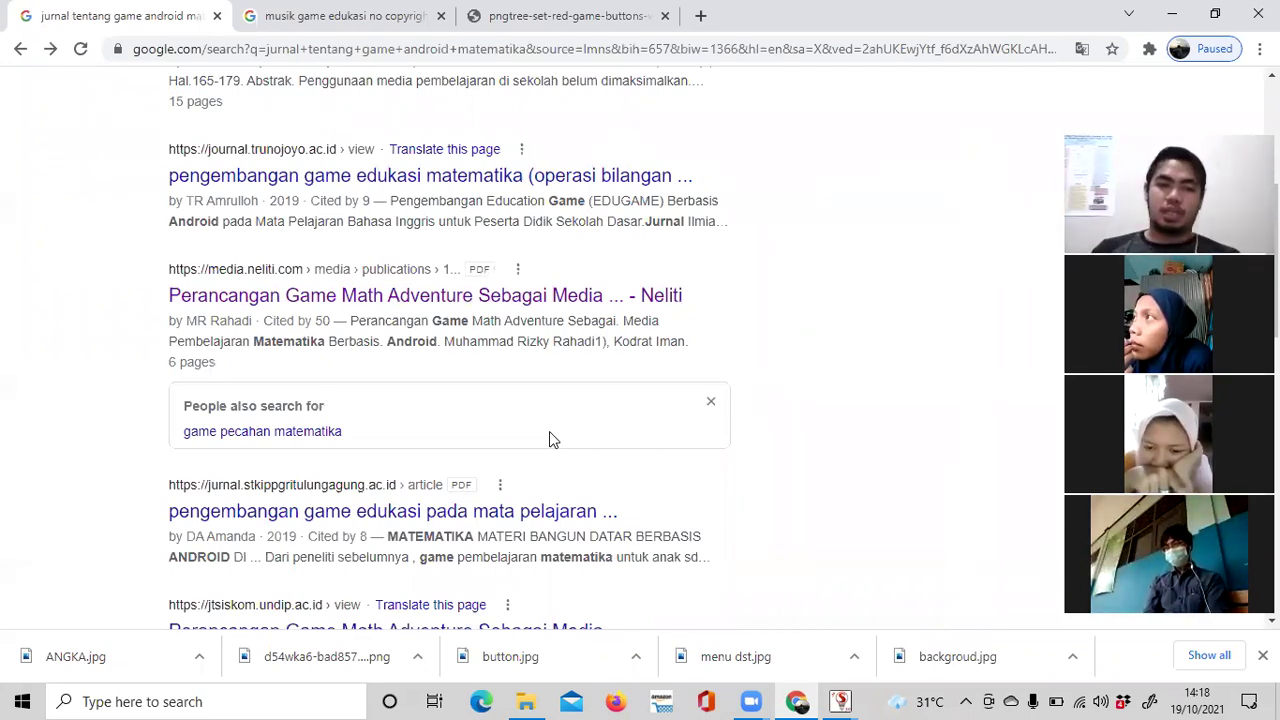
pyautogui.scroll(-4, 551, 440)
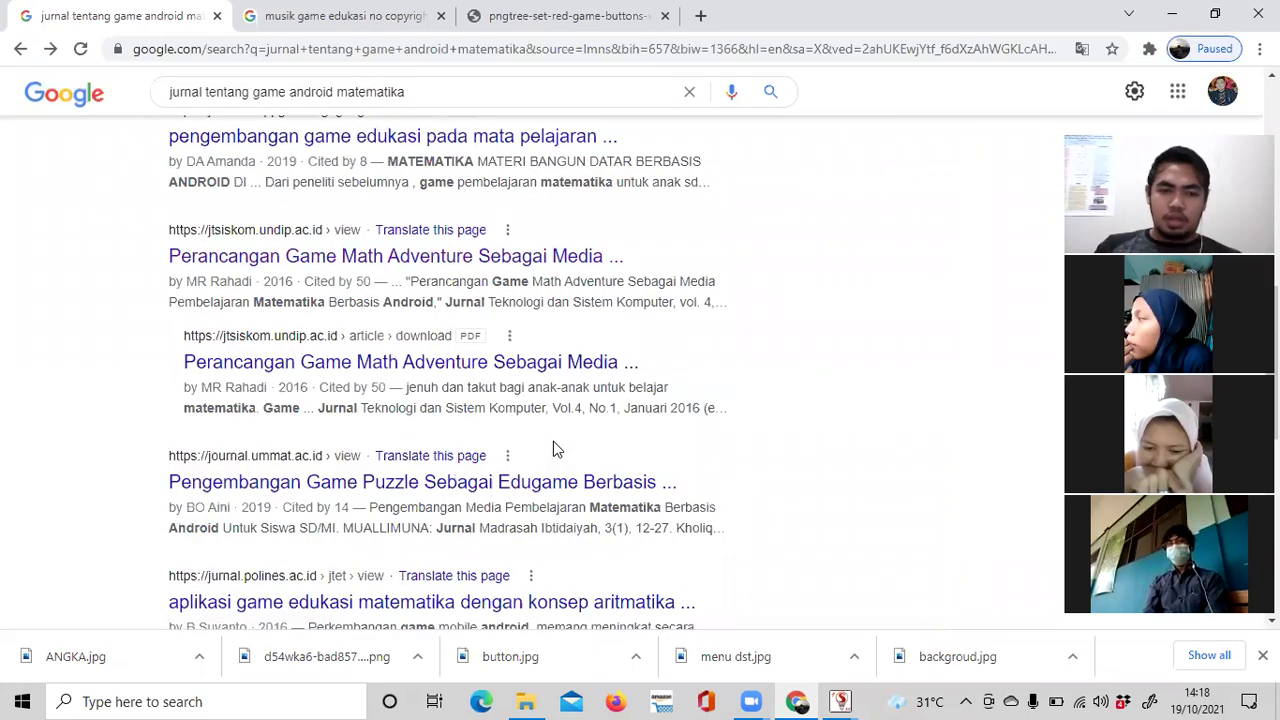
pyautogui.scroll(-1, 555, 446)
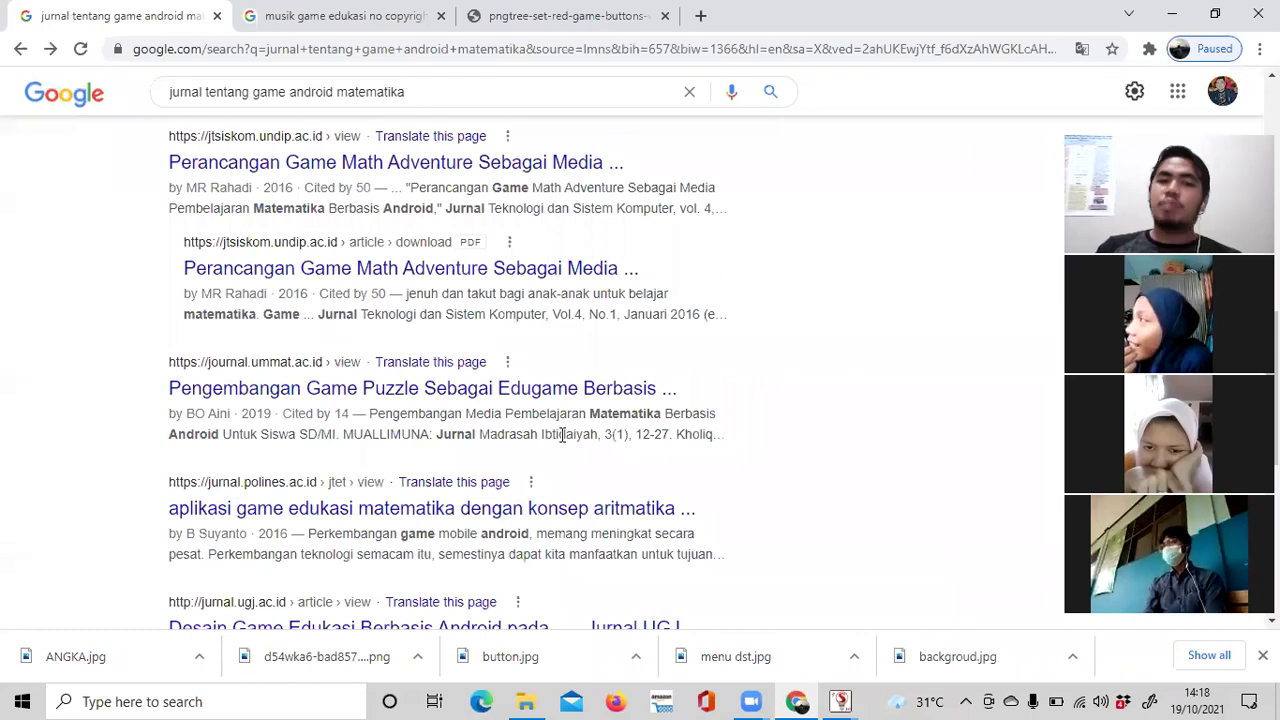
pyautogui.scroll(-2, 563, 434)
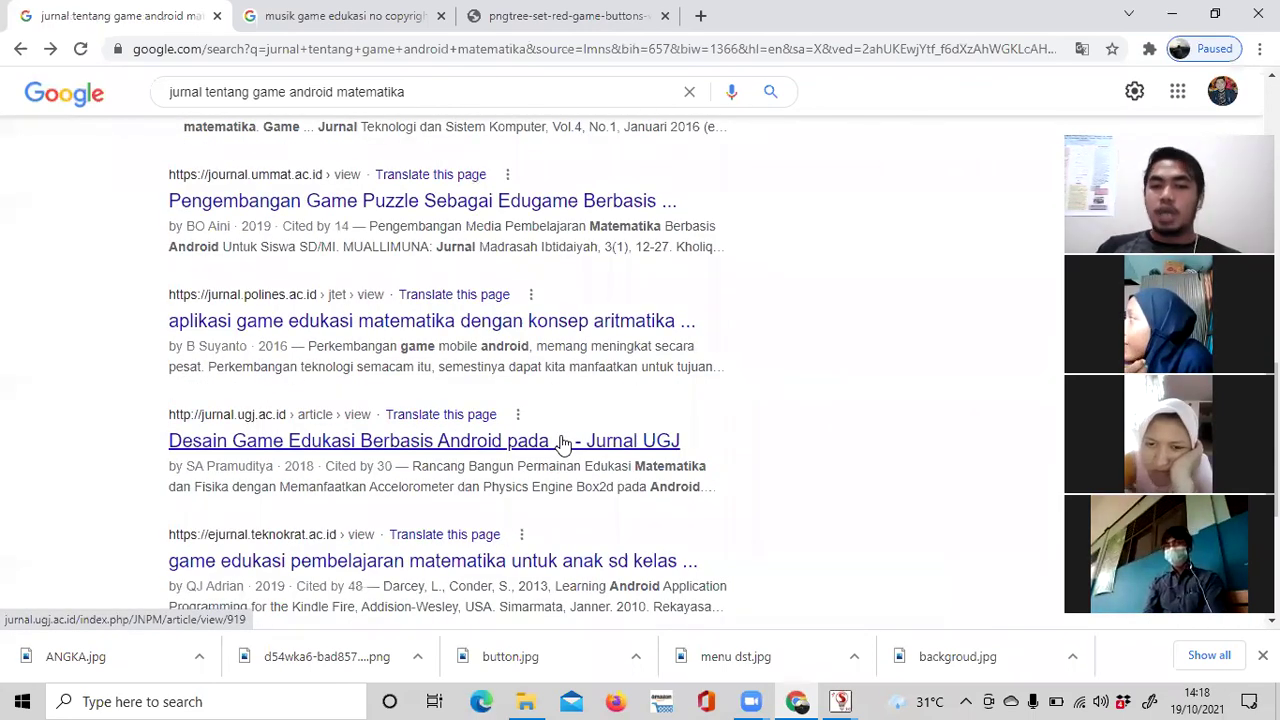
pyautogui.scroll(-1, 563, 444)
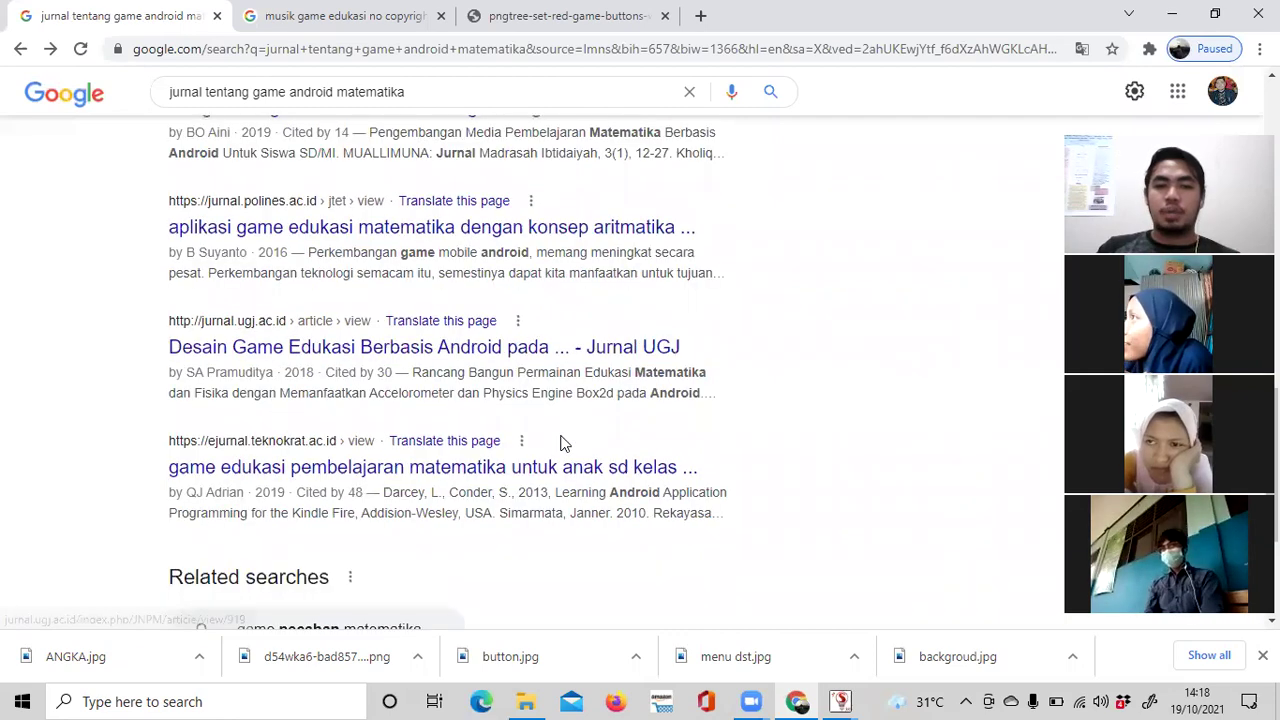
pyautogui.scroll(-1, 563, 443)
pyautogui.scroll(-2, 366, 576)
pyautogui.click(386, 484)
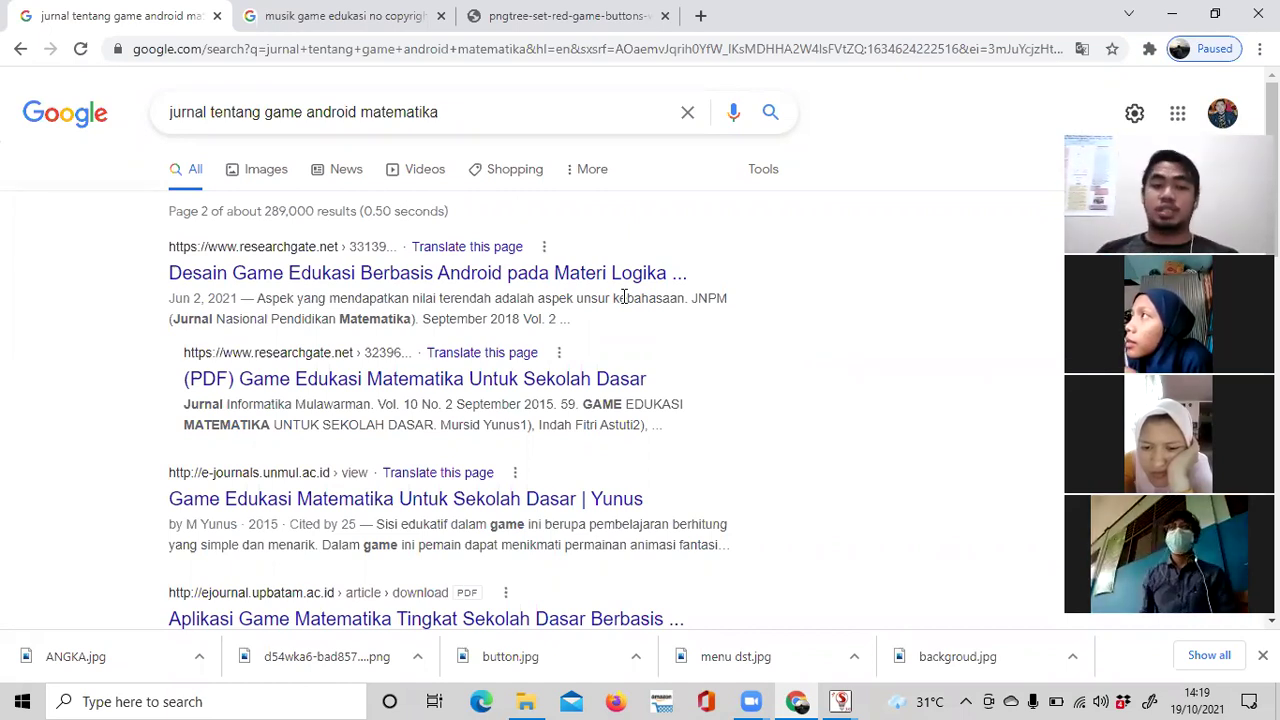
# Look through the second page of journal results and open the article "Rancang Bangun Game Edukasi Petualangan Geometri".
pyautogui.scroll(-1, 650, 310)
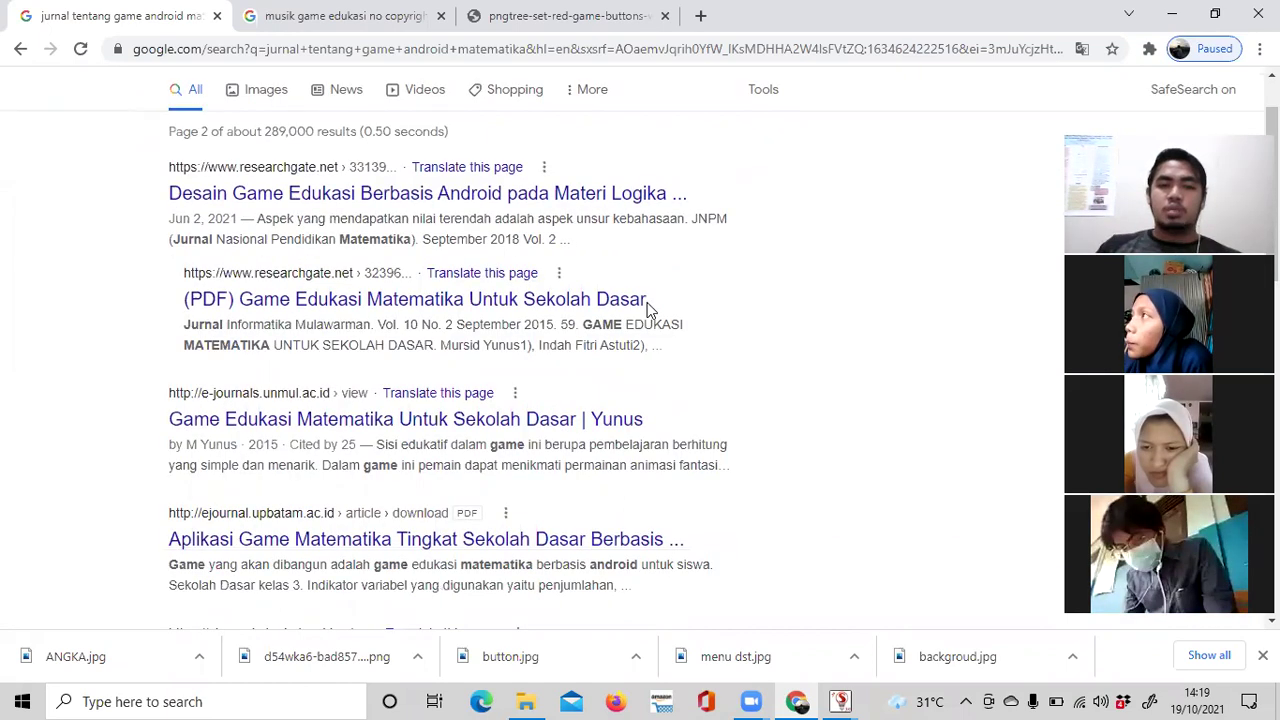
pyautogui.scroll(-2, 650, 310)
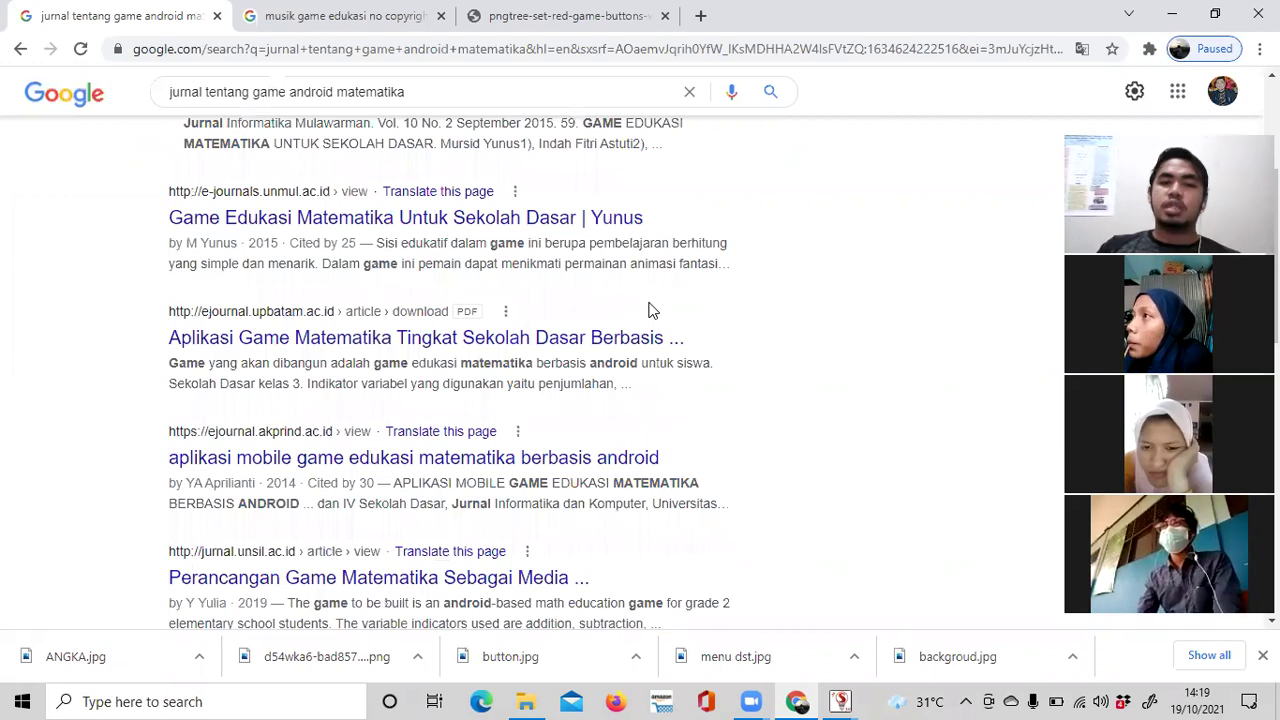
pyautogui.scroll(-1, 648, 310)
pyautogui.scroll(-2, 648, 310)
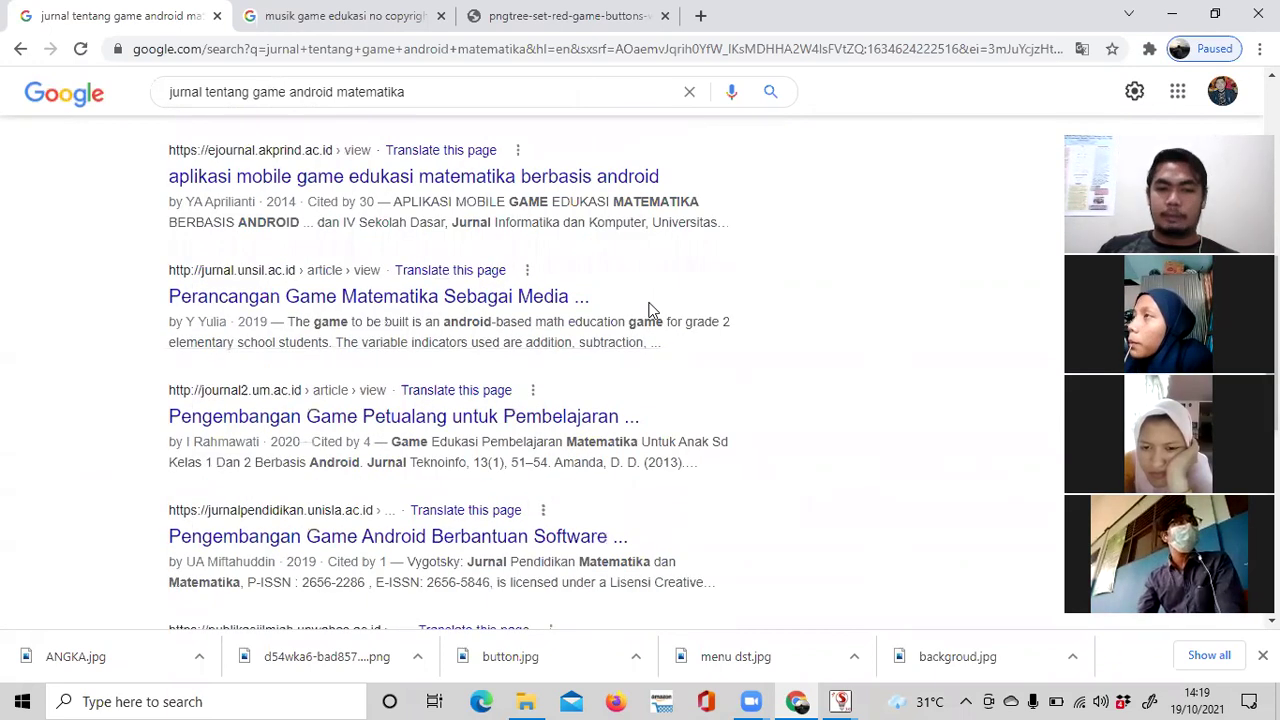
pyautogui.scroll(-1, 648, 310)
pyautogui.scroll(-2, 648, 310)
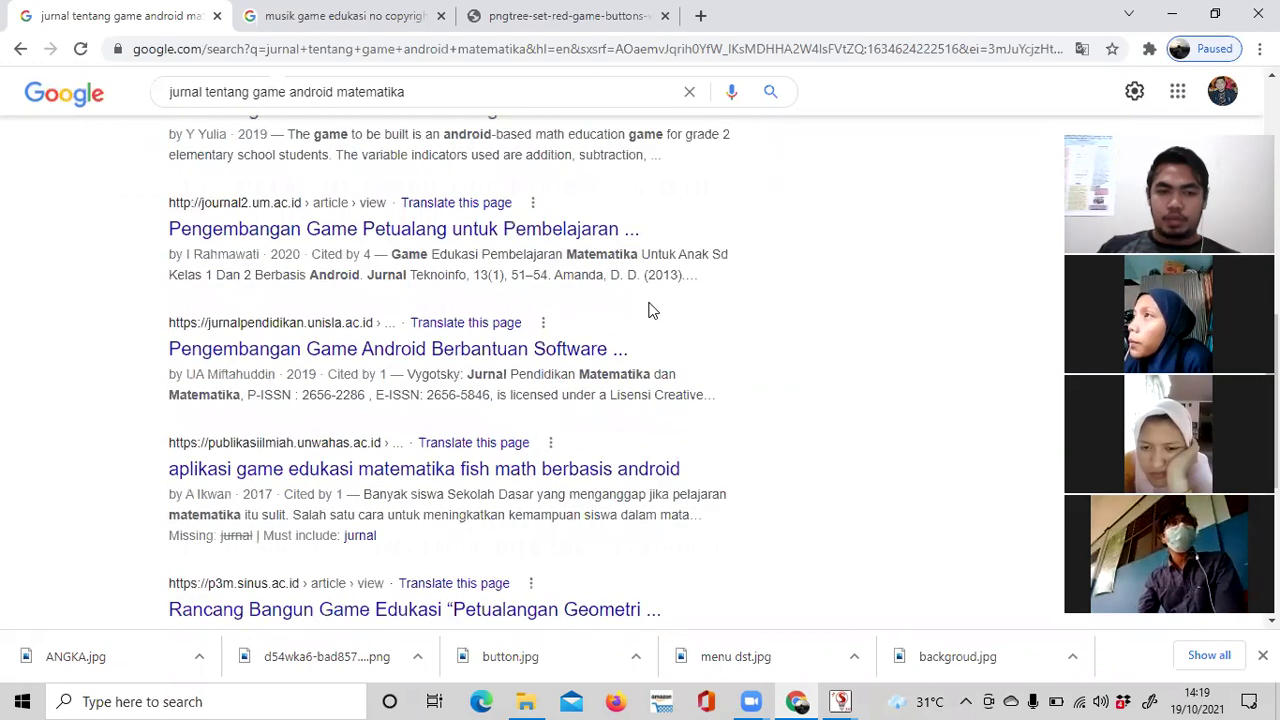
pyautogui.scroll(-2, 648, 310)
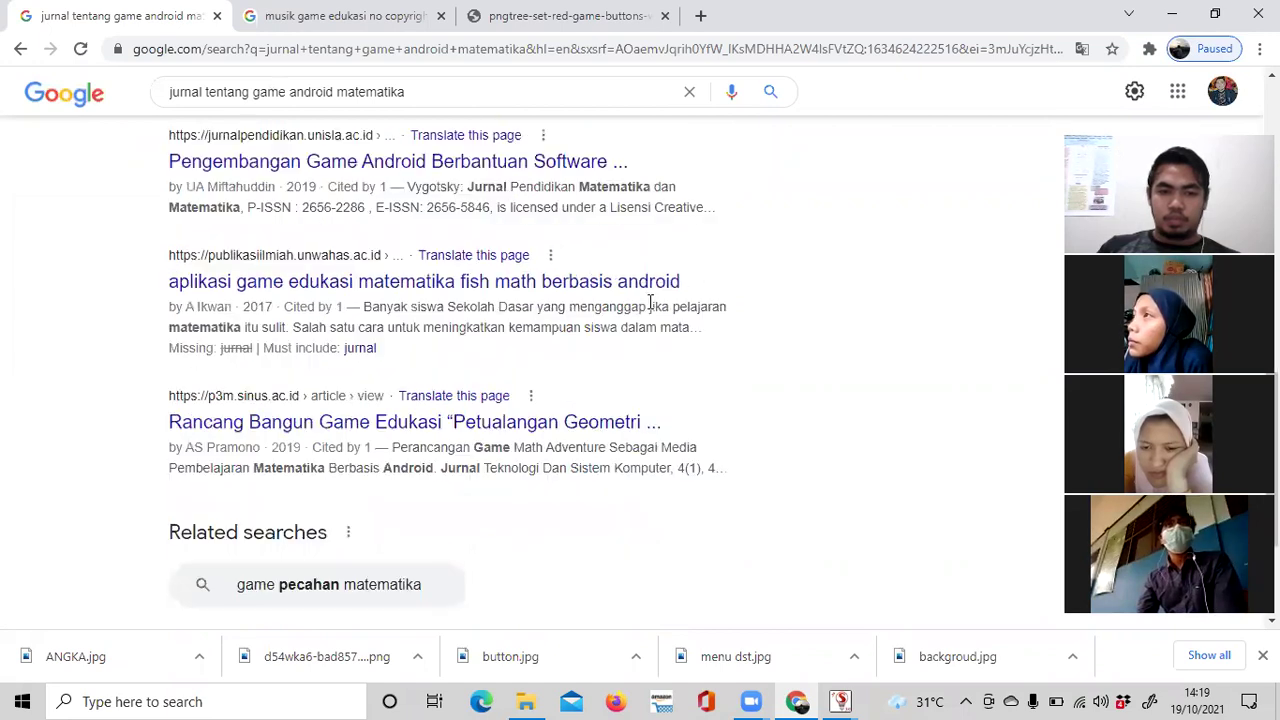
pyautogui.click(563, 428)
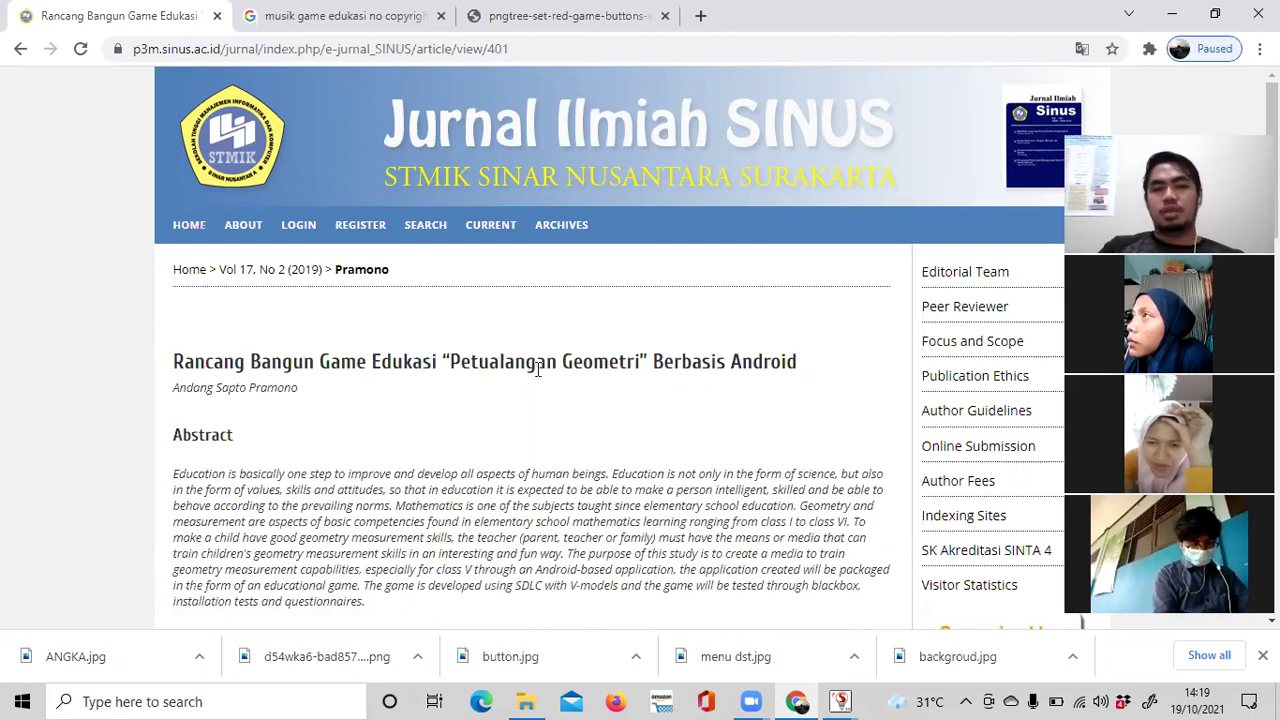
# Skim the Petualangan Geometri article's abstract and references, then return to the search results and open the third page.
pyautogui.scroll(-5, 598, 360)
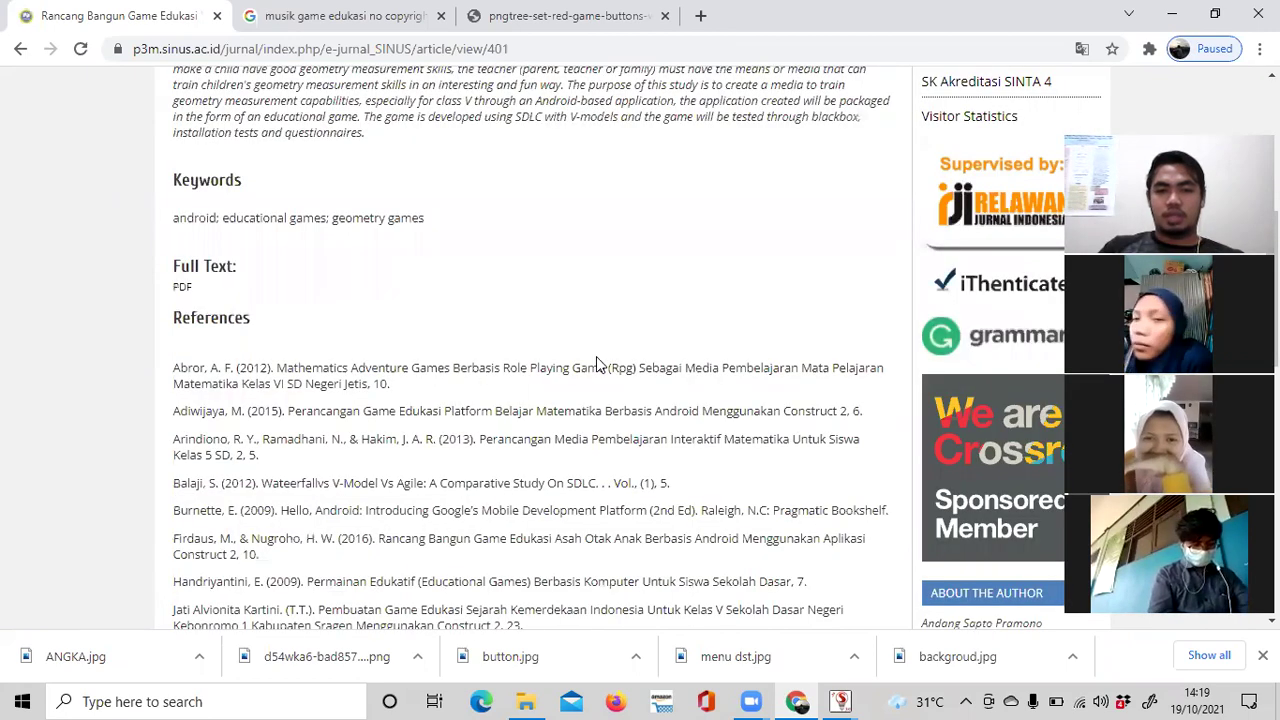
pyautogui.scroll(-3, 190, 395)
pyautogui.scroll(4, 120, 100)
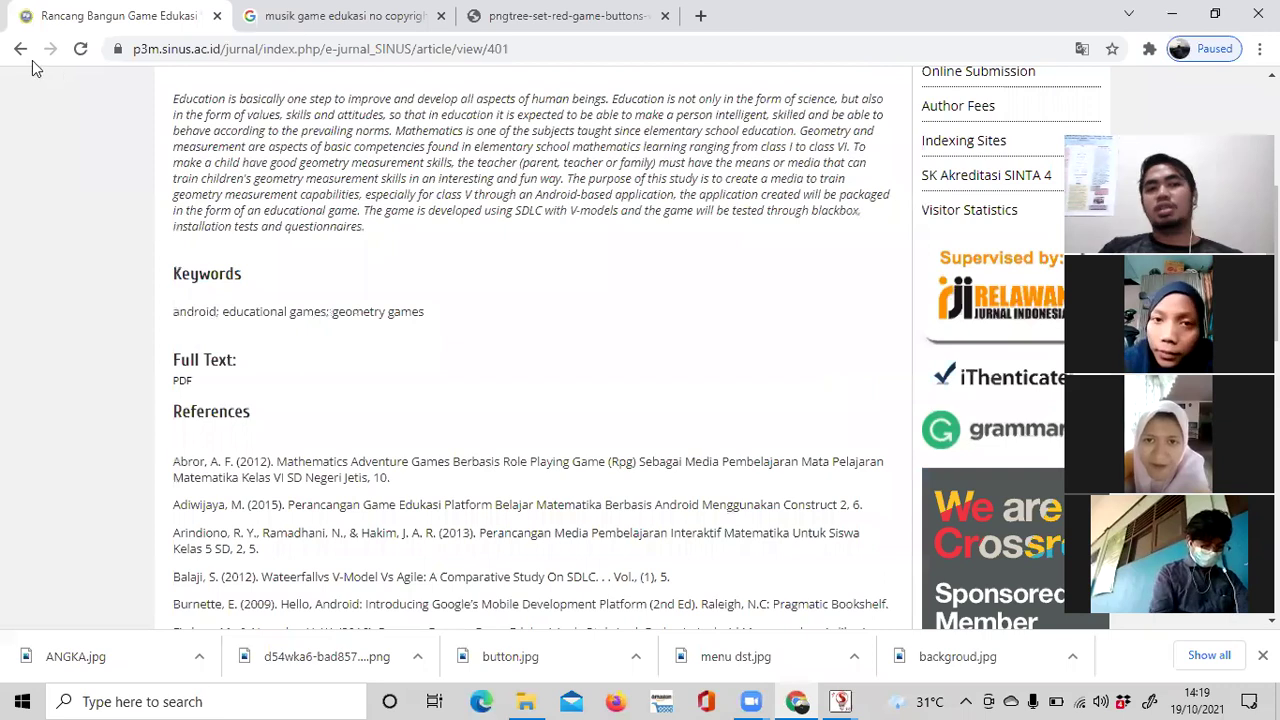
pyautogui.click(19, 52)
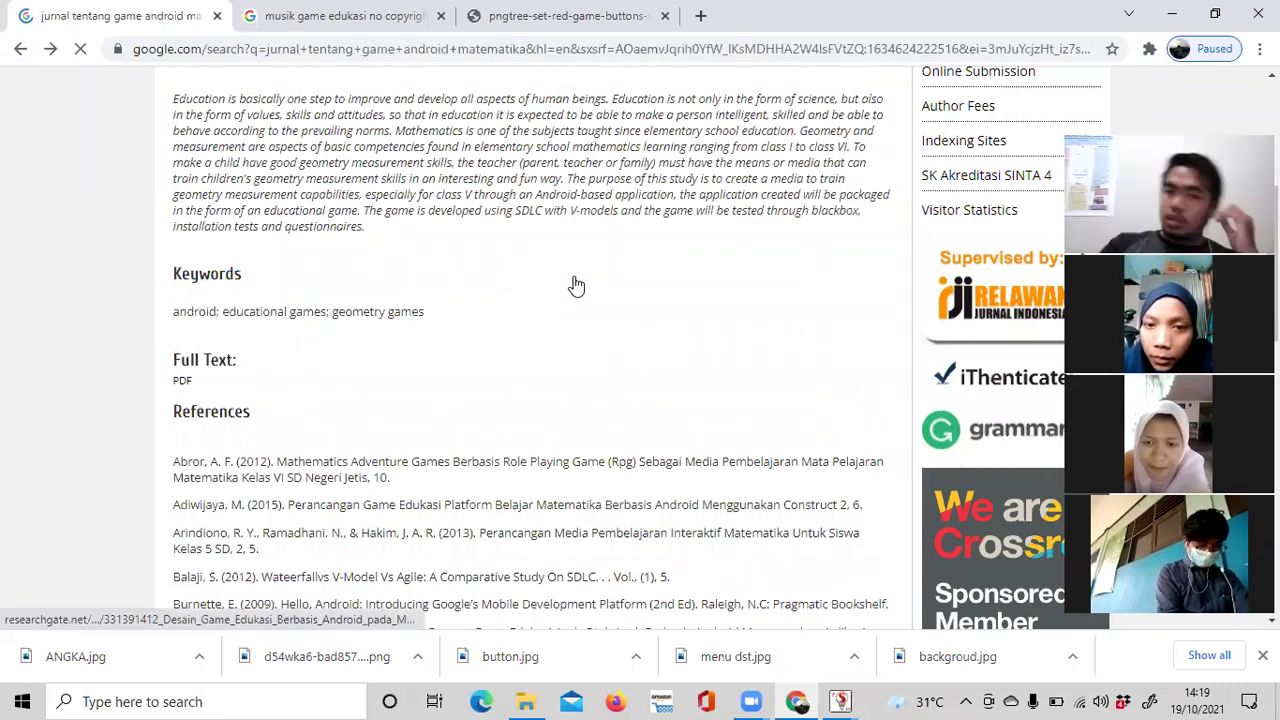
pyautogui.scroll(-2, 551, 398)
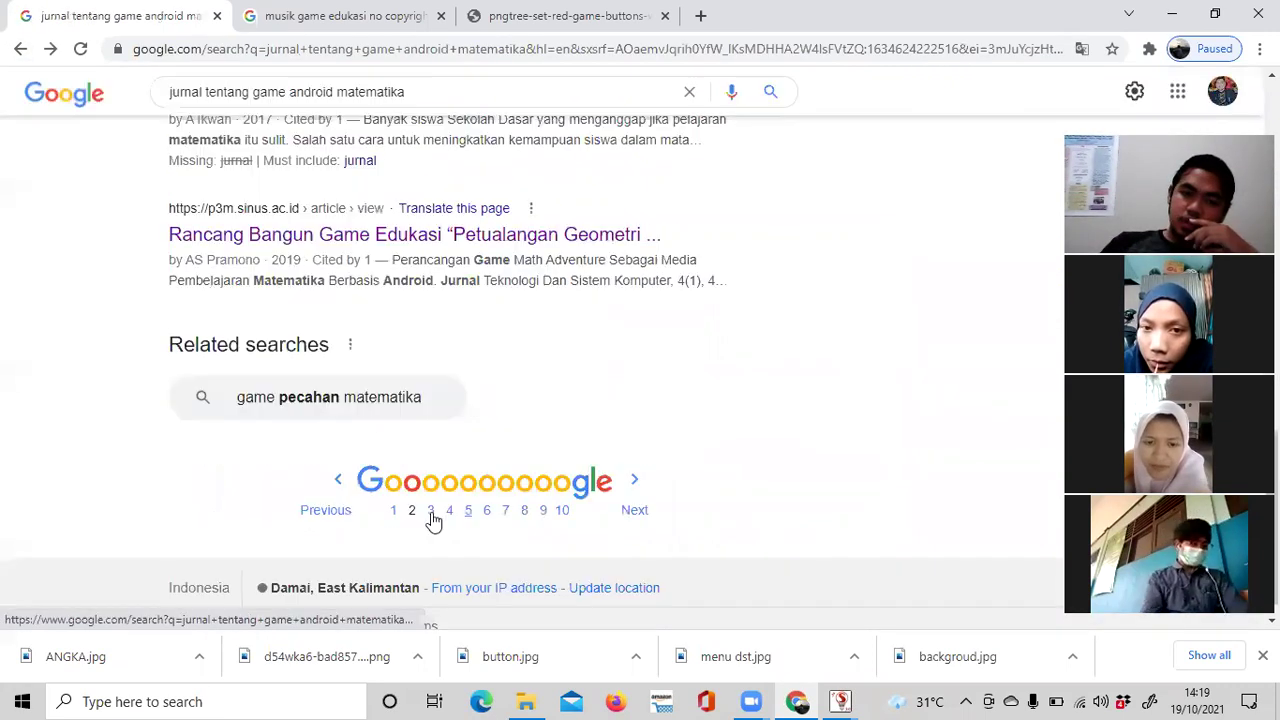
pyautogui.click(411, 512)
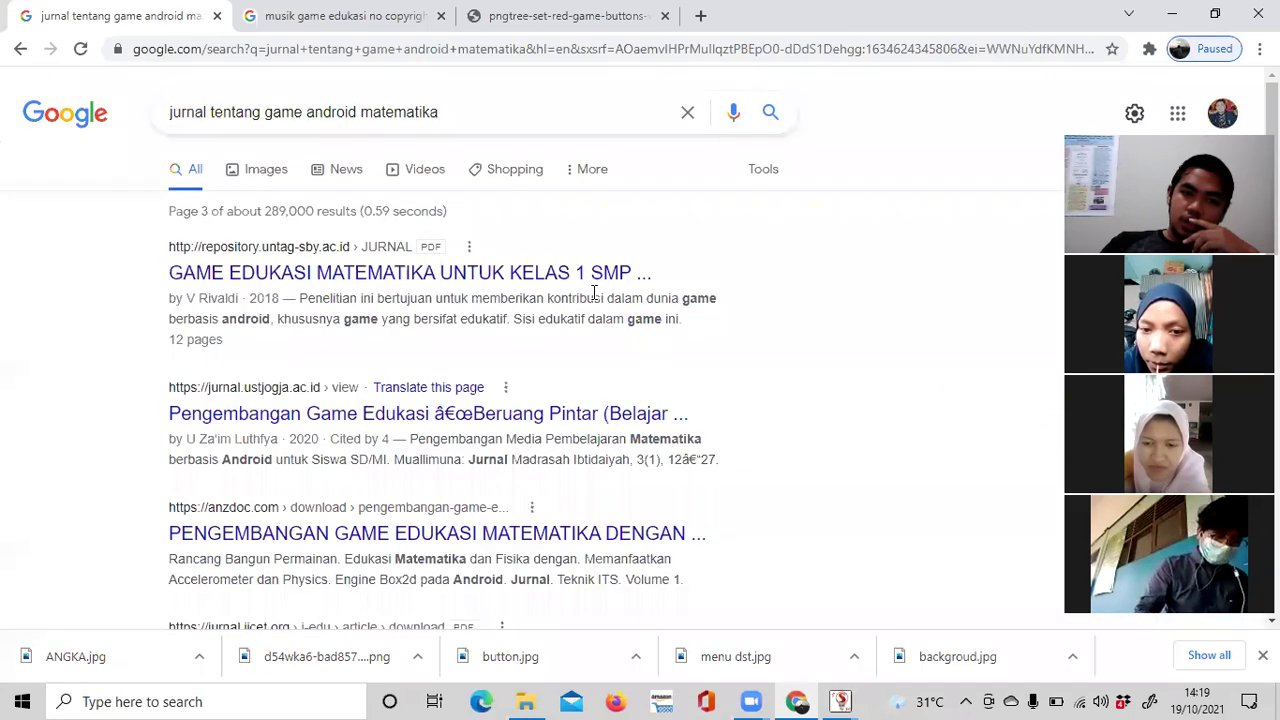
# Search Google Images for "game edukasi matematika".
pyautogui.click(464, 114)
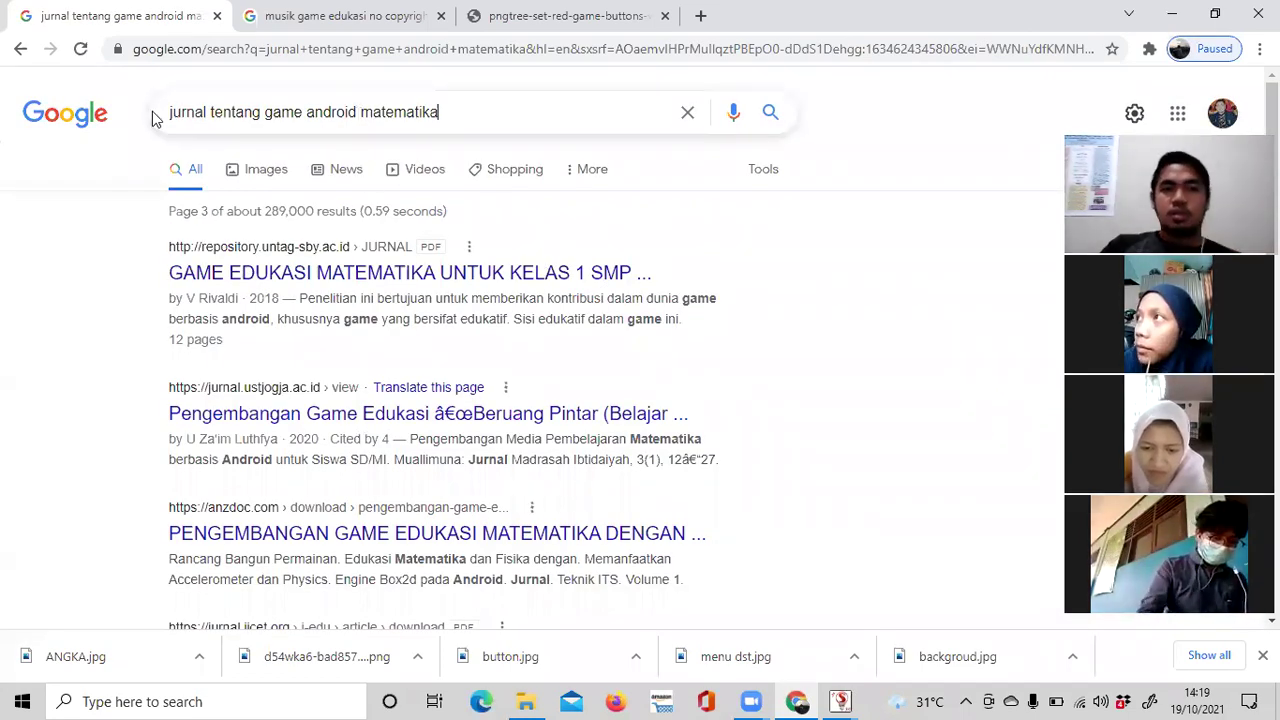
pyautogui.hotkey('ctrl', 'a')
pyautogui.write('ga')
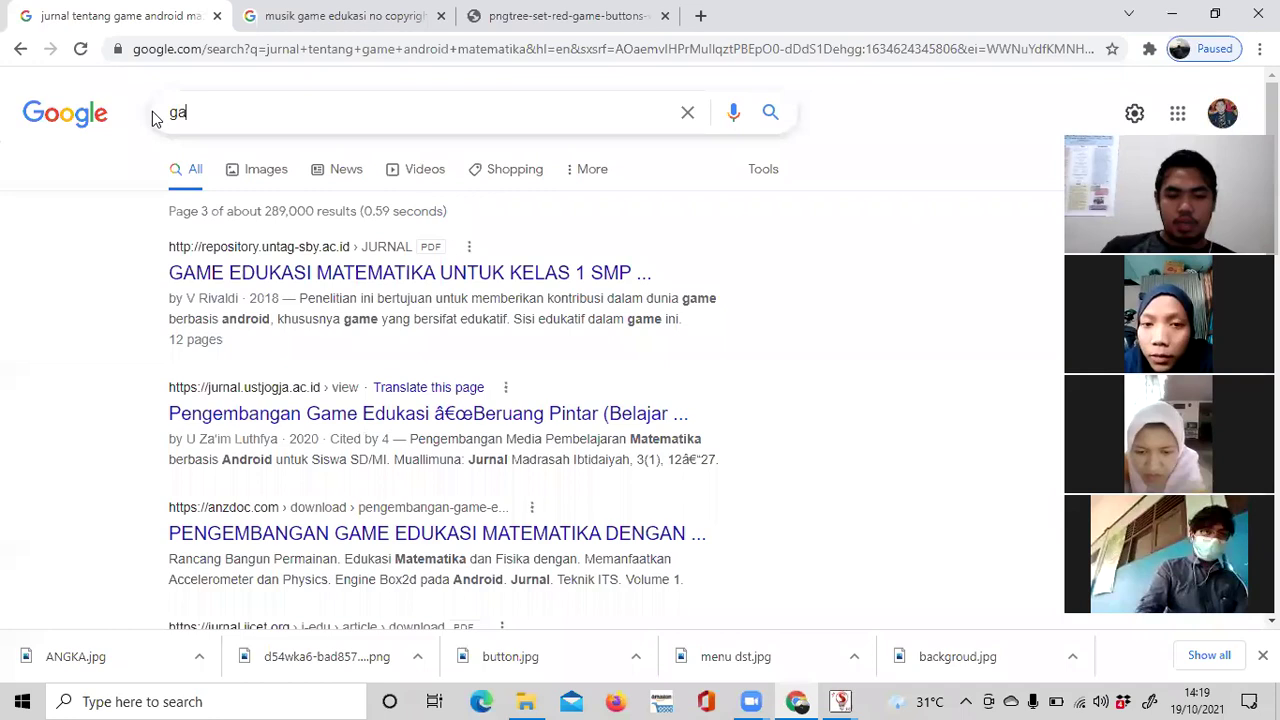
pyautogui.write('me edukasi mat')
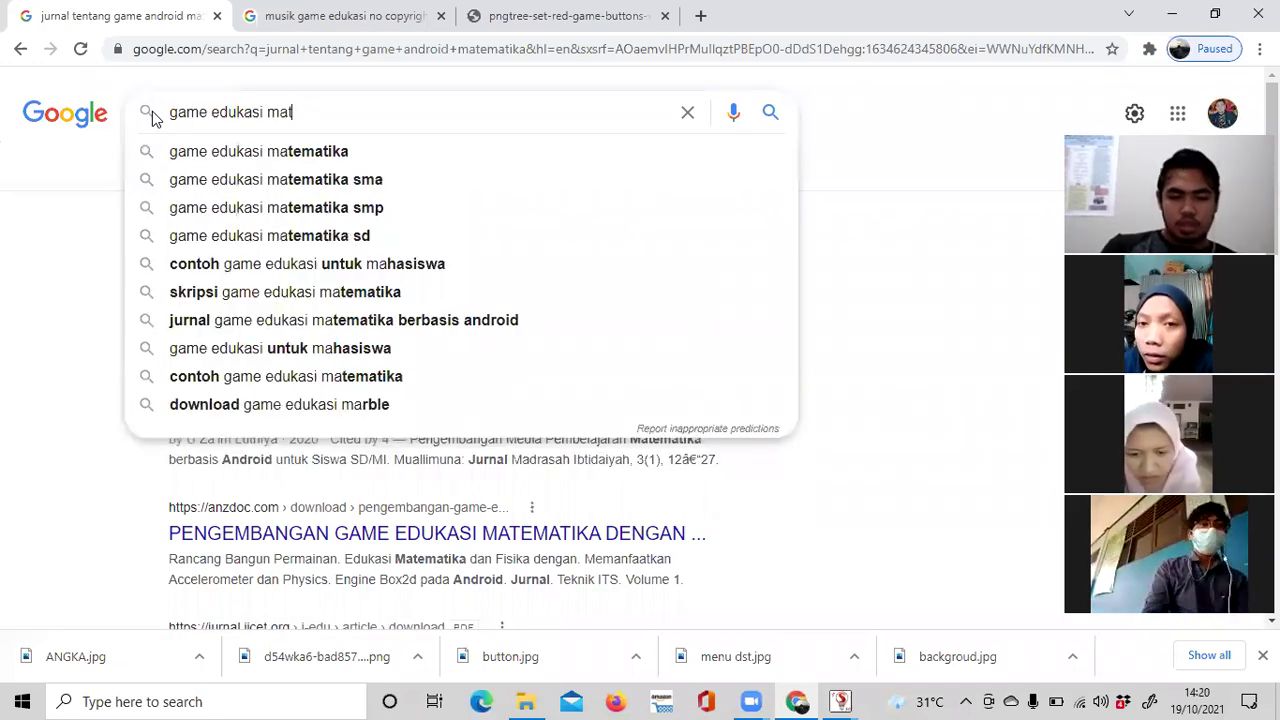
pyautogui.write('ematika')
pyautogui.press('Return')
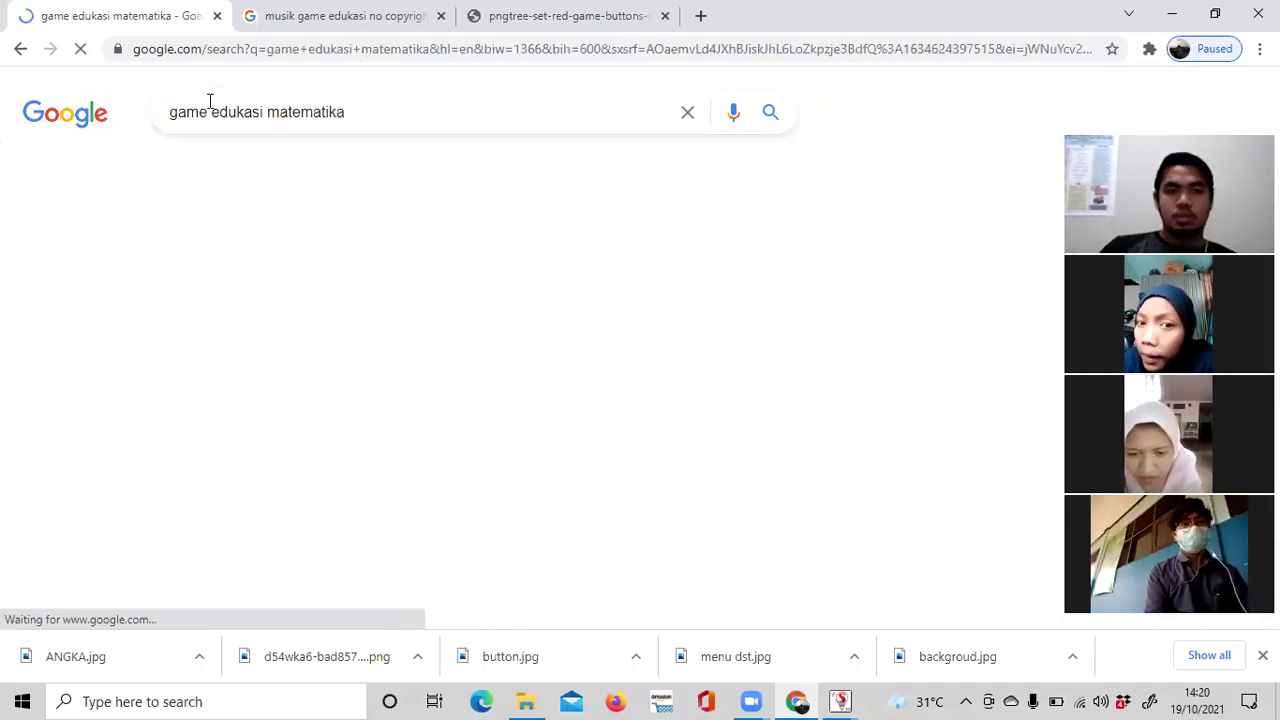
pyautogui.click(267, 176)
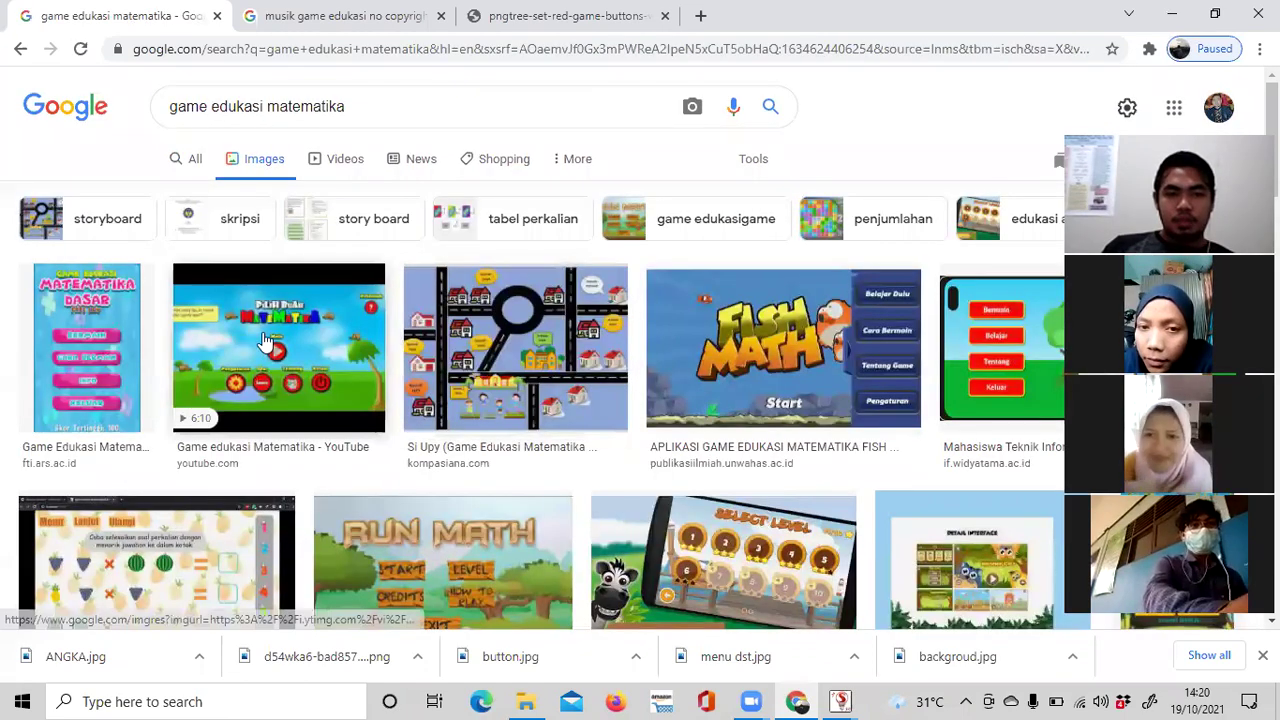
# Preview the start screens of the Pilih Buah Matematika, Fish Math and Bangun Ruang games, returning to Fish Math.
pyautogui.click(265, 341)
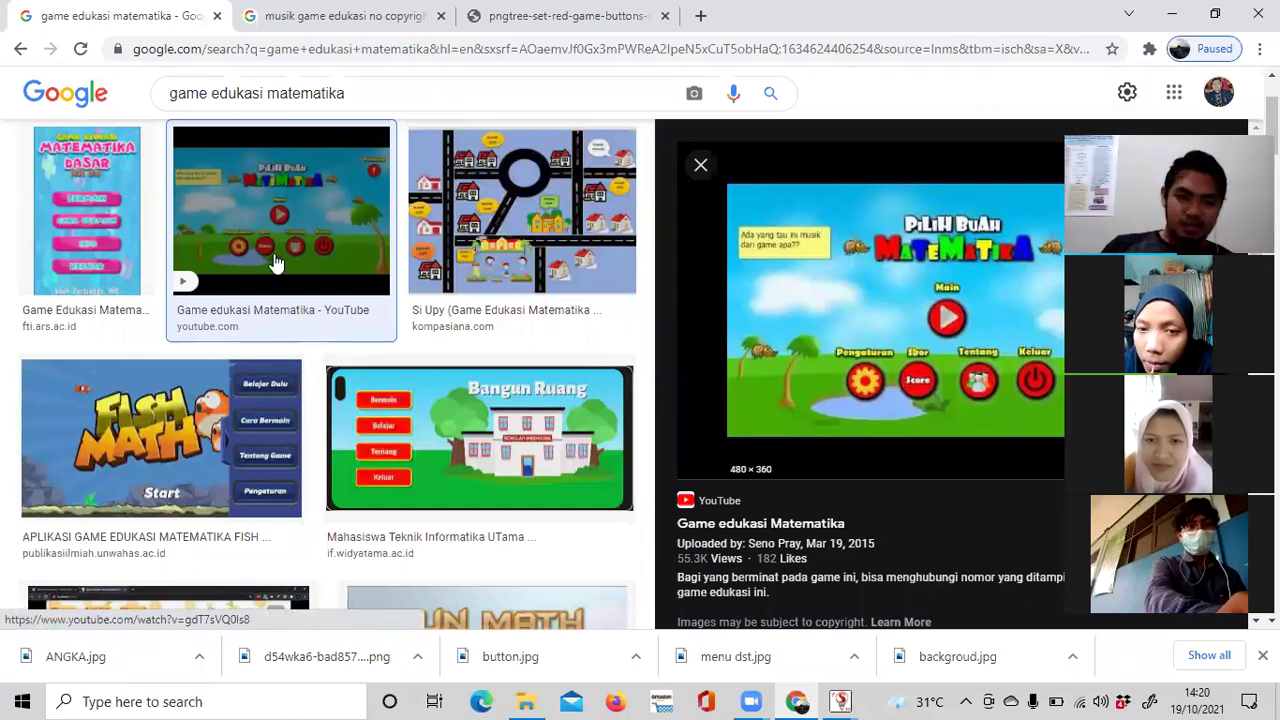
pyautogui.click(165, 398)
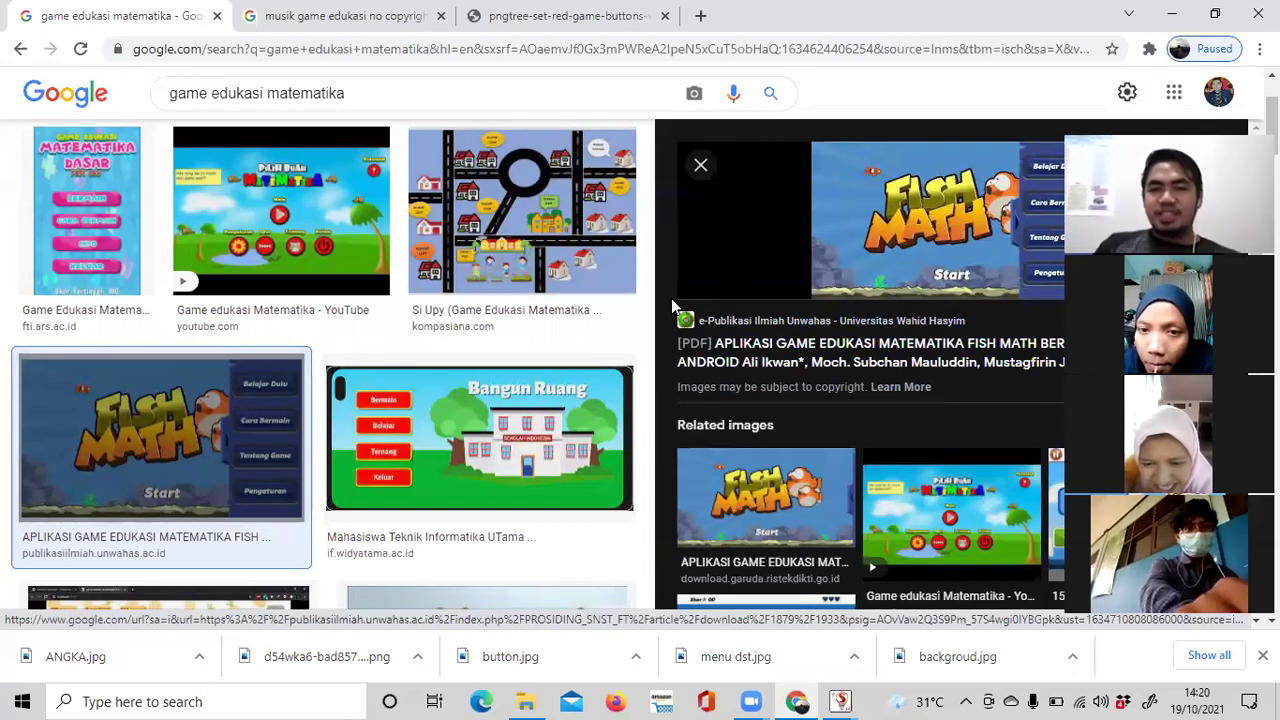
pyautogui.click(533, 440)
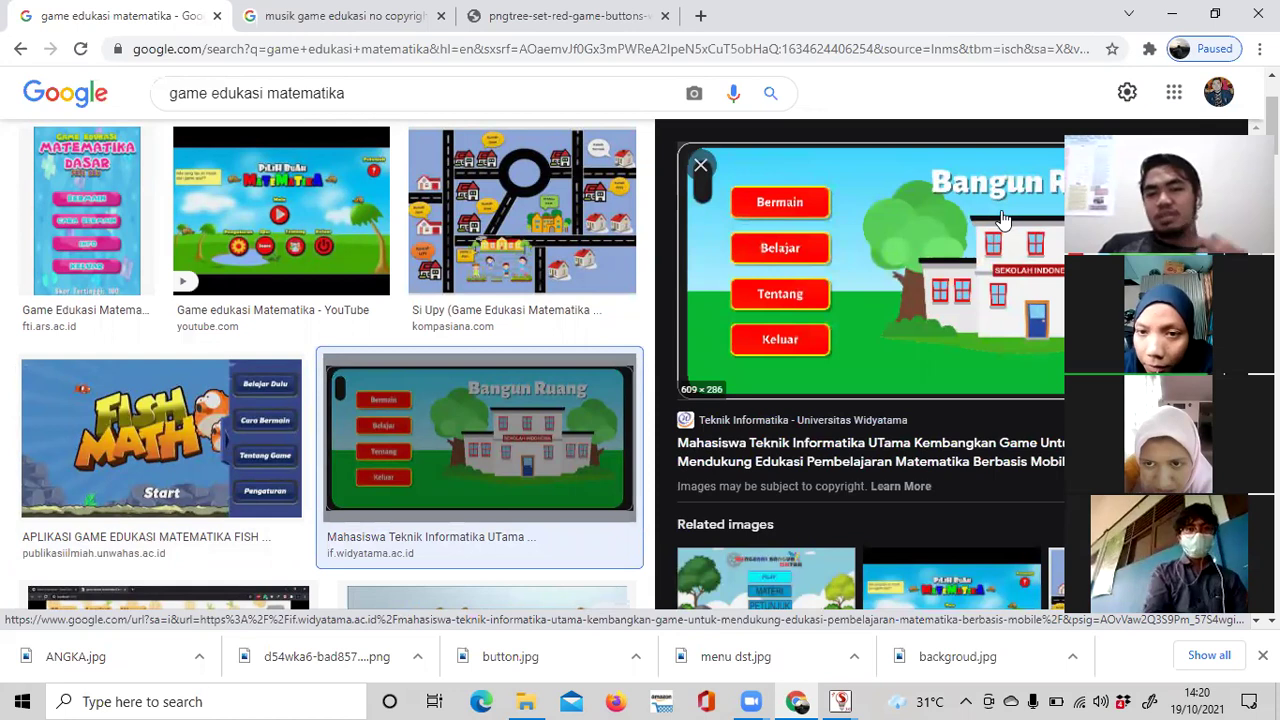
pyautogui.click(149, 428)
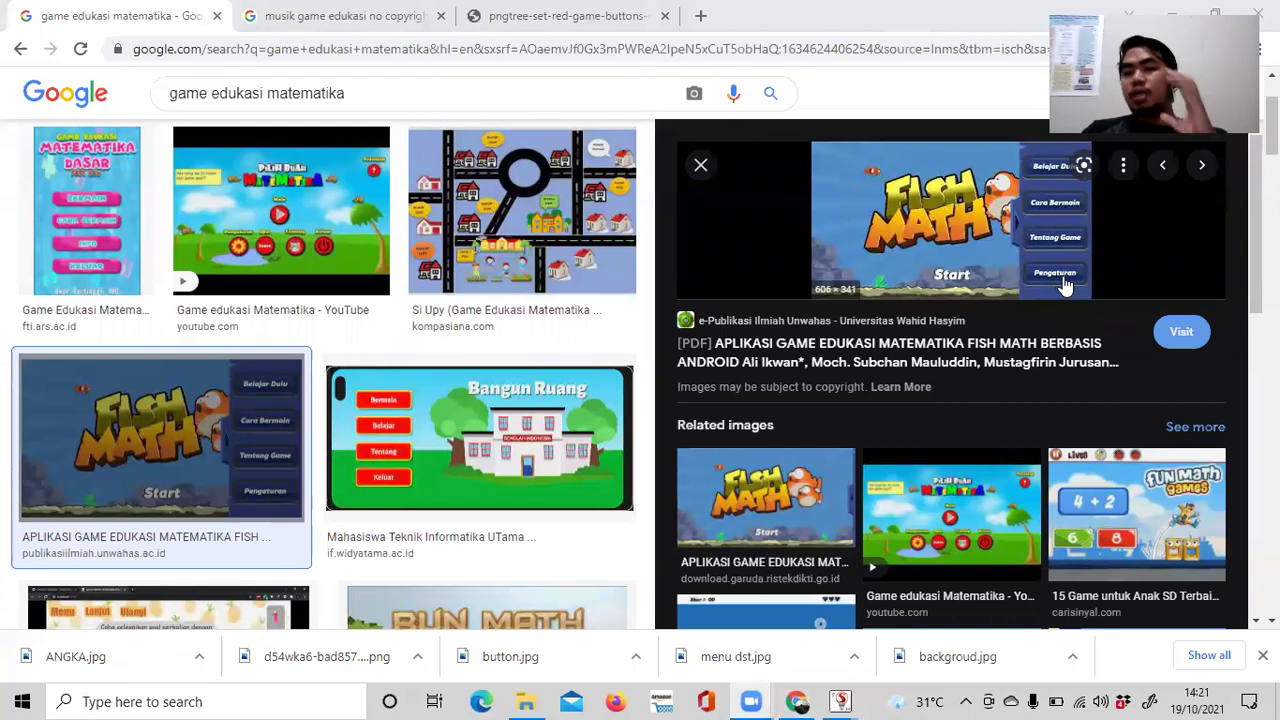
# Browse the related images, previewing Run Math, Si Pram Adventure, the Permainan Berakhir screen and ABC Huruf, and close the preview.
pyautogui.scroll(-2, 1100, 366)
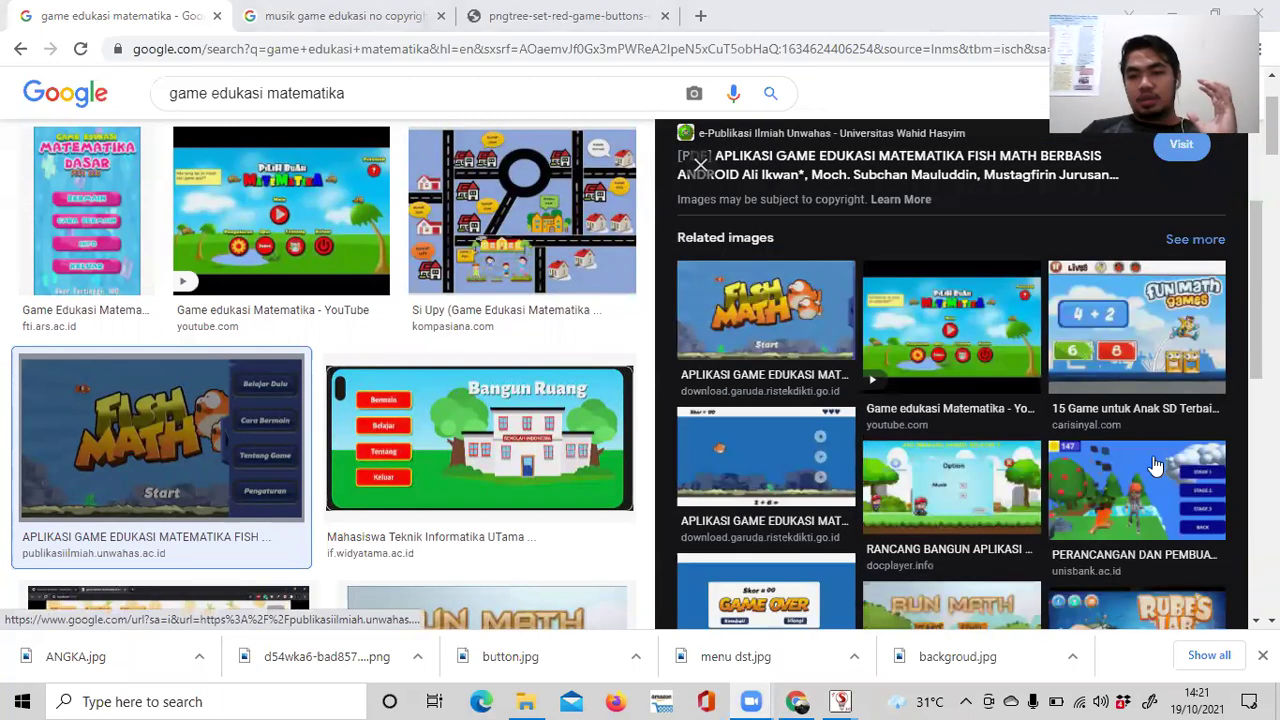
pyautogui.scroll(-2, 1153, 471)
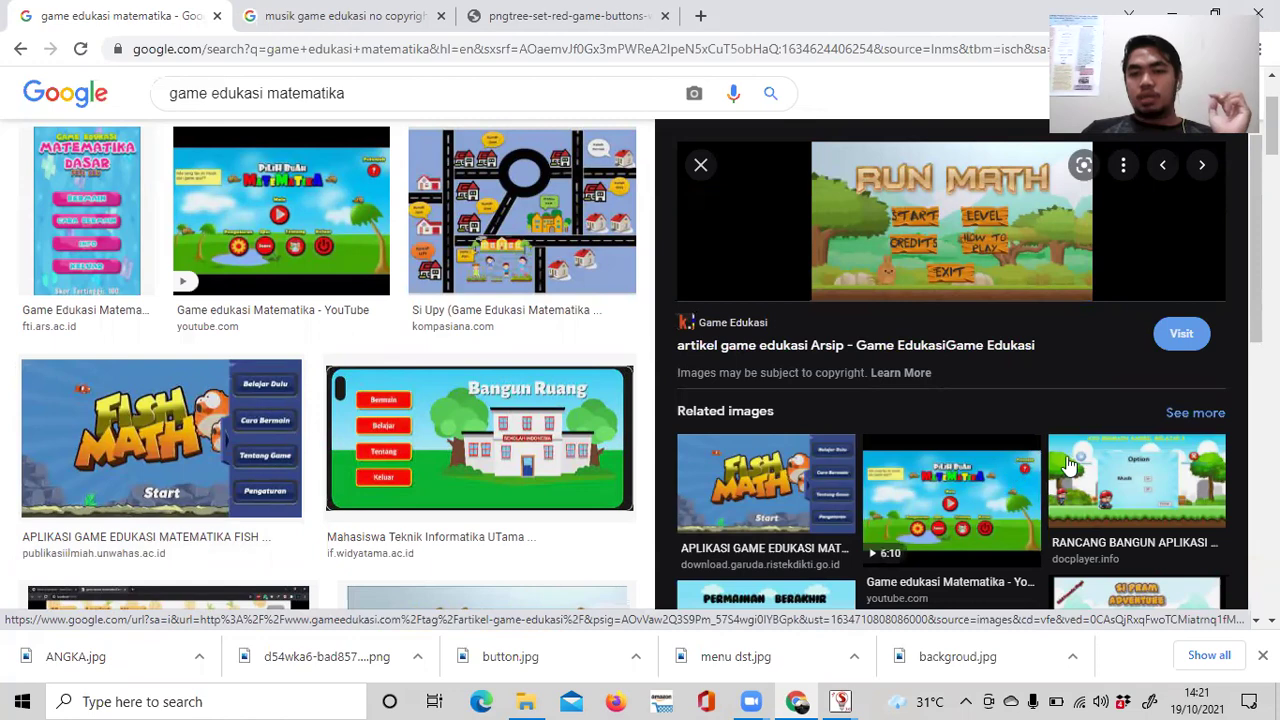
pyautogui.scroll(-1, 1179, 529)
pyautogui.click(1179, 529)
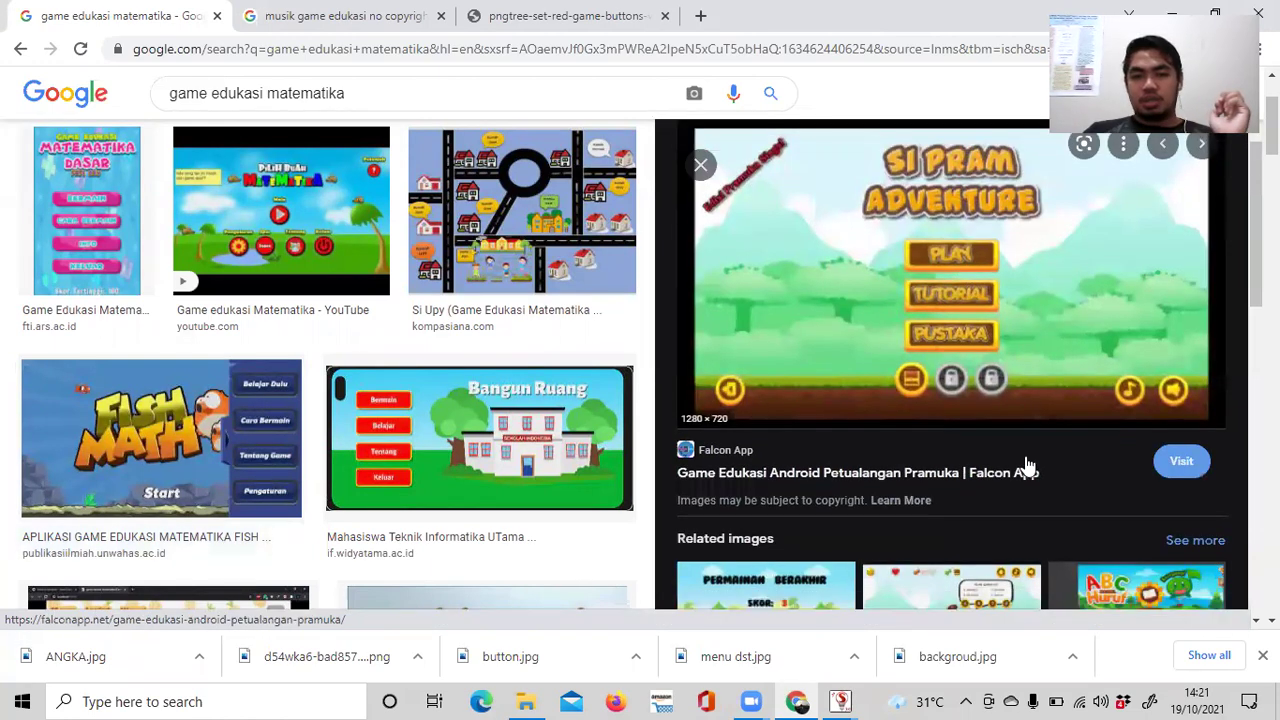
pyautogui.scroll(-2, 815, 468)
pyautogui.click(797, 450)
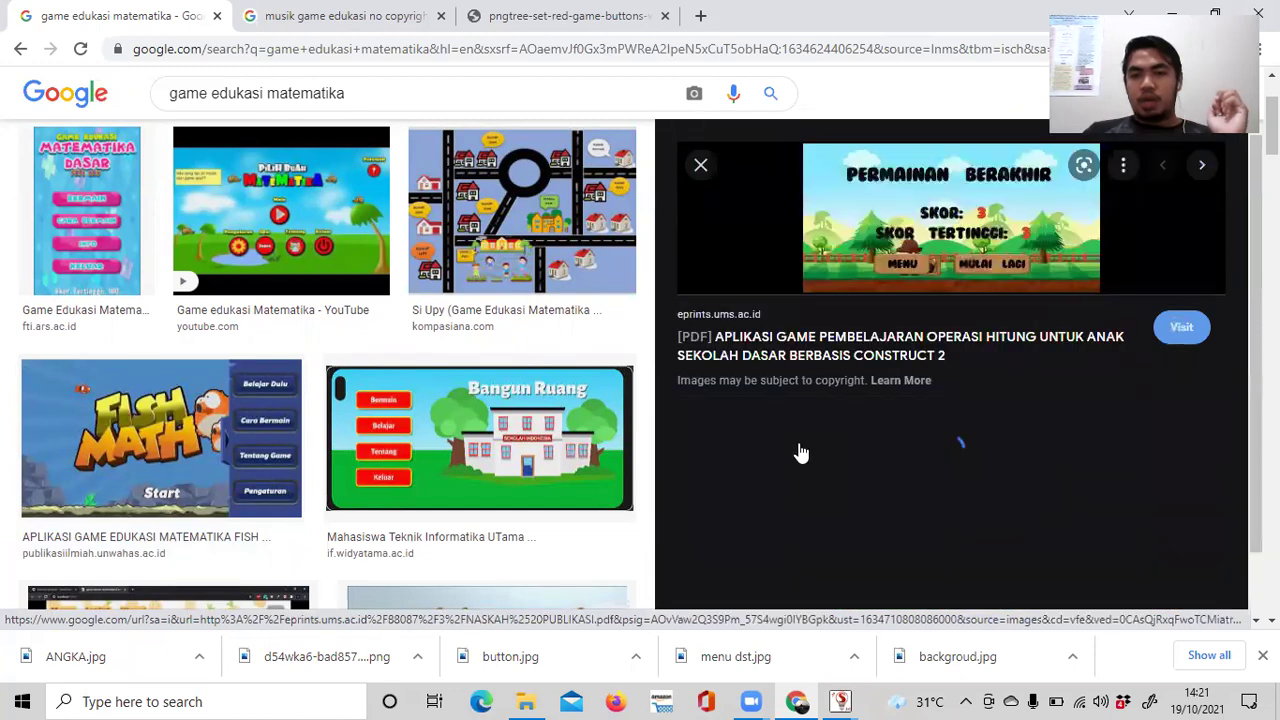
pyautogui.click(777, 489)
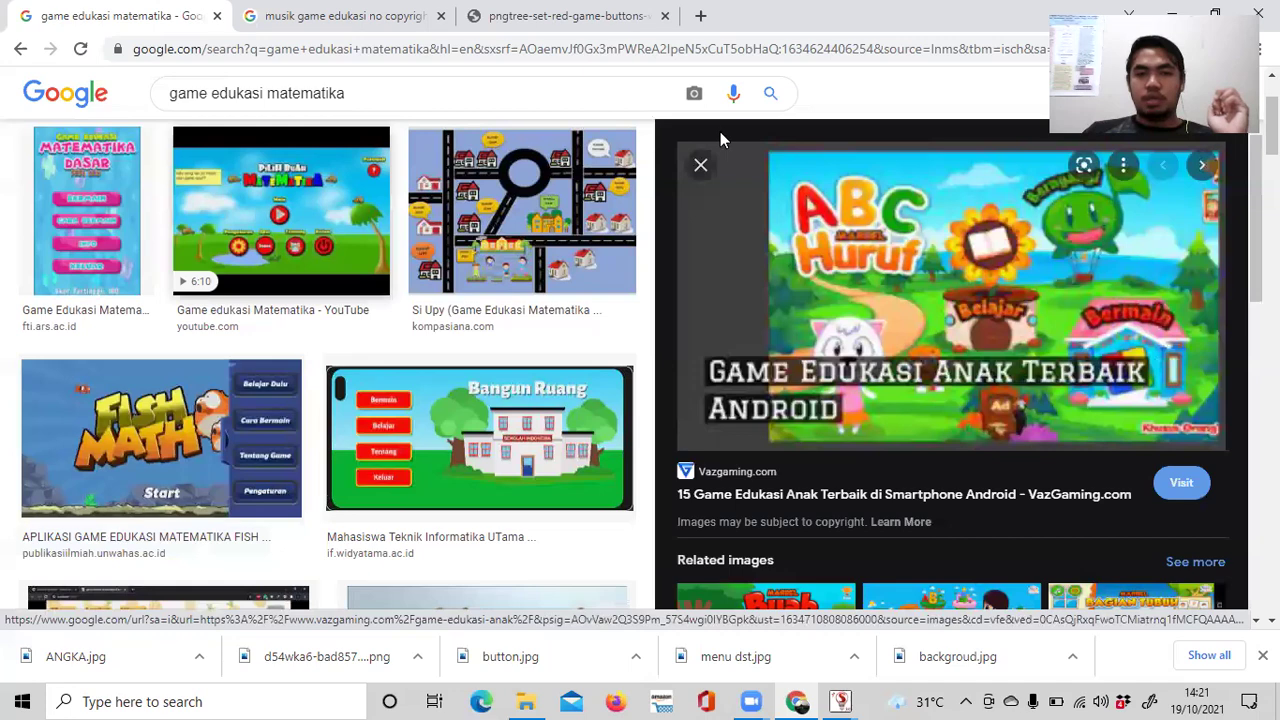
pyautogui.press('Escape')
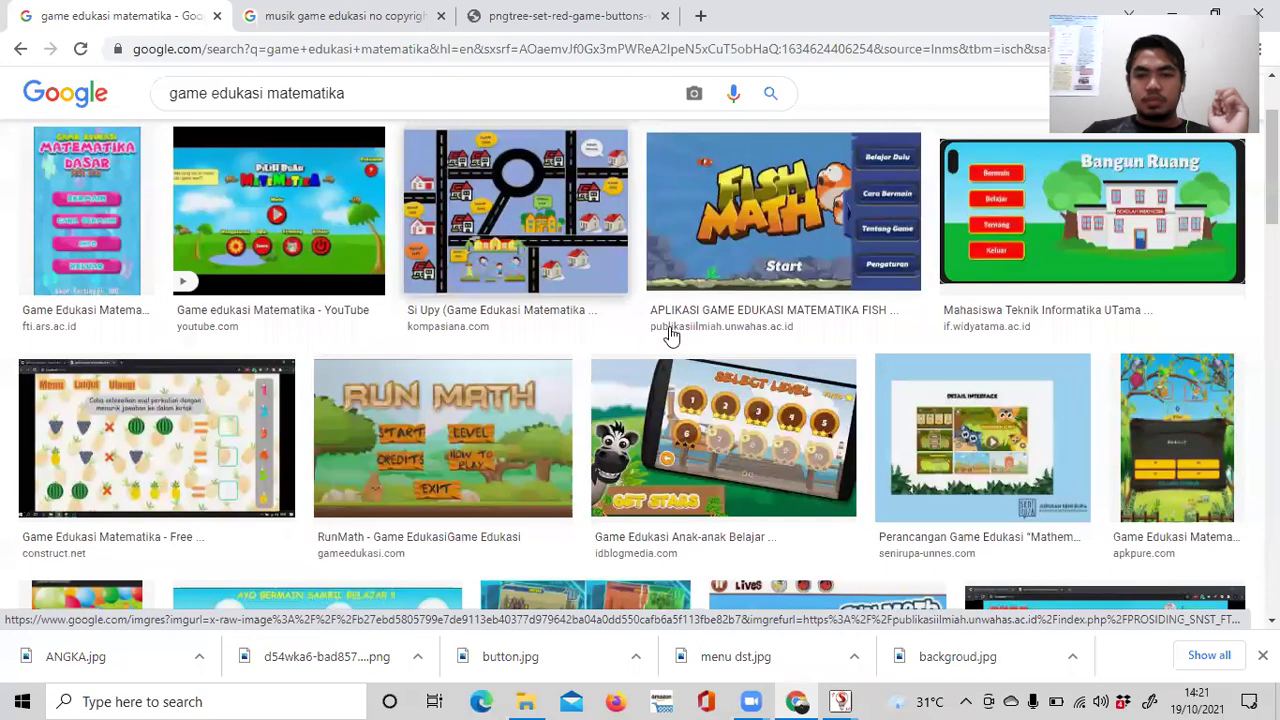
# Scan further image results, previewing the Fun Math Games and SilaMatika screens and closing each preview.
pyautogui.scroll(-2, 665, 338)
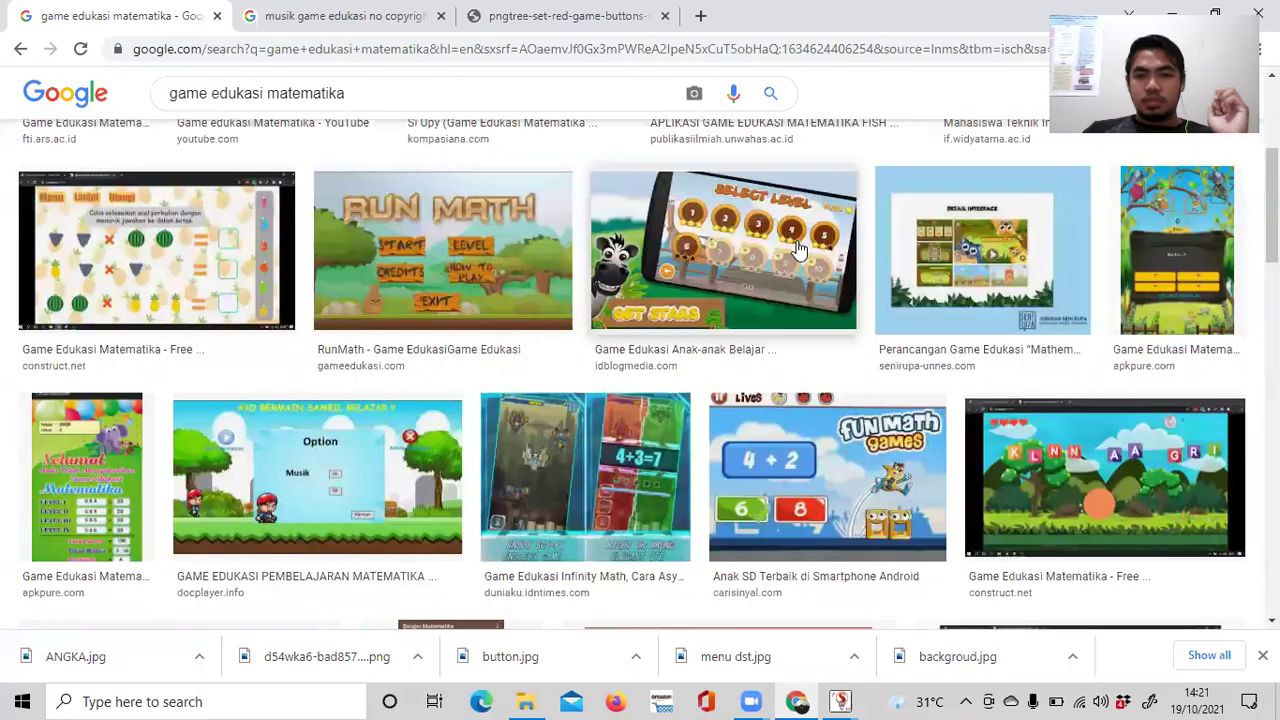
pyautogui.click(886, 508)
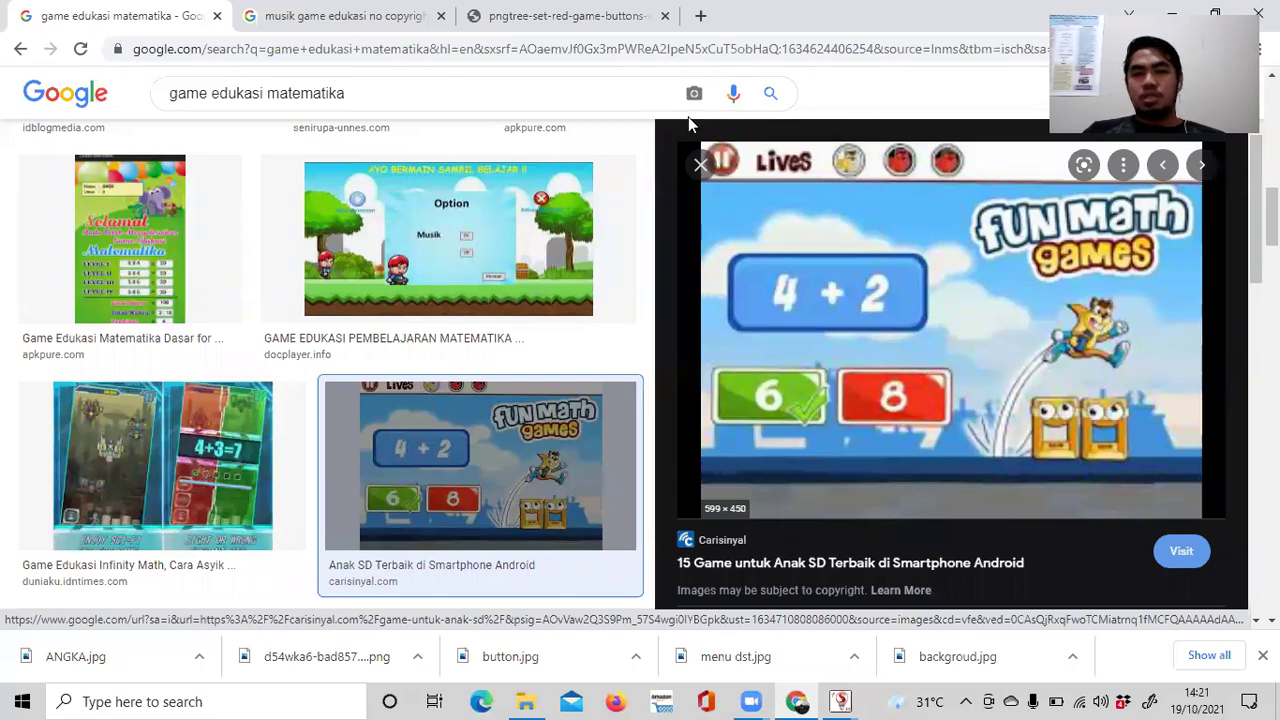
pyautogui.click(700, 164)
pyautogui.scroll(-1, 745, 338)
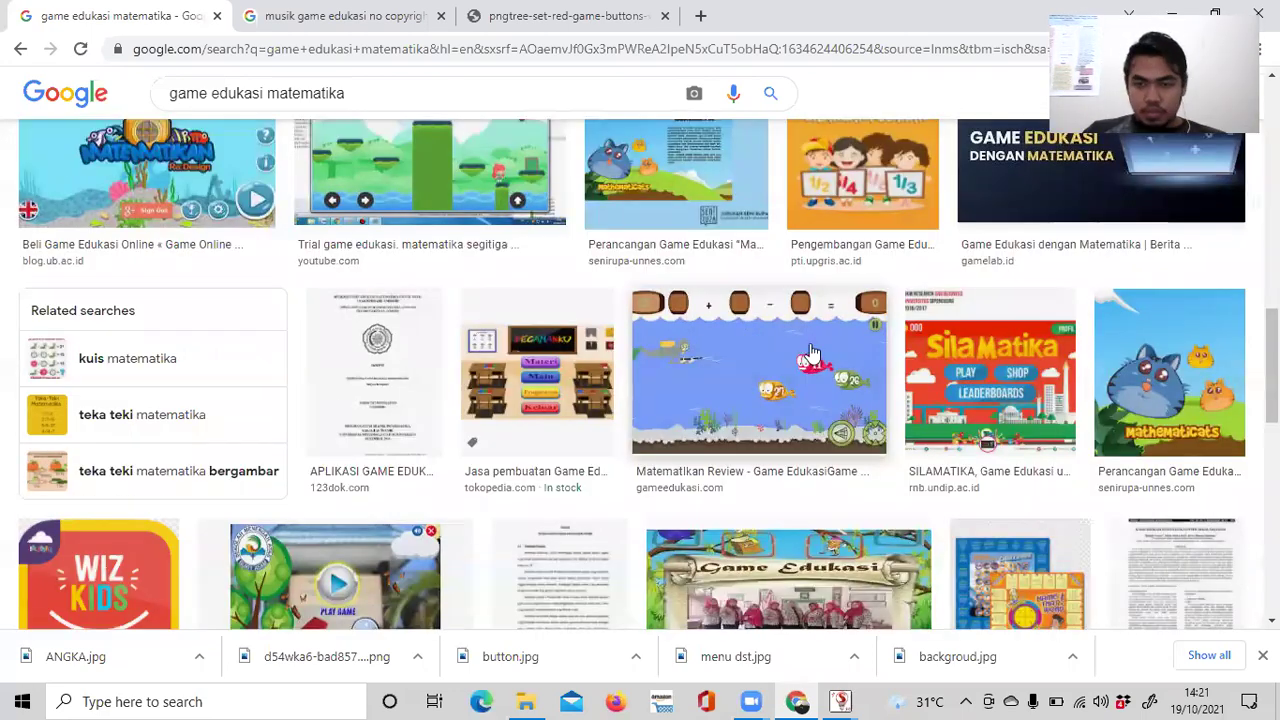
pyautogui.click(1030, 392)
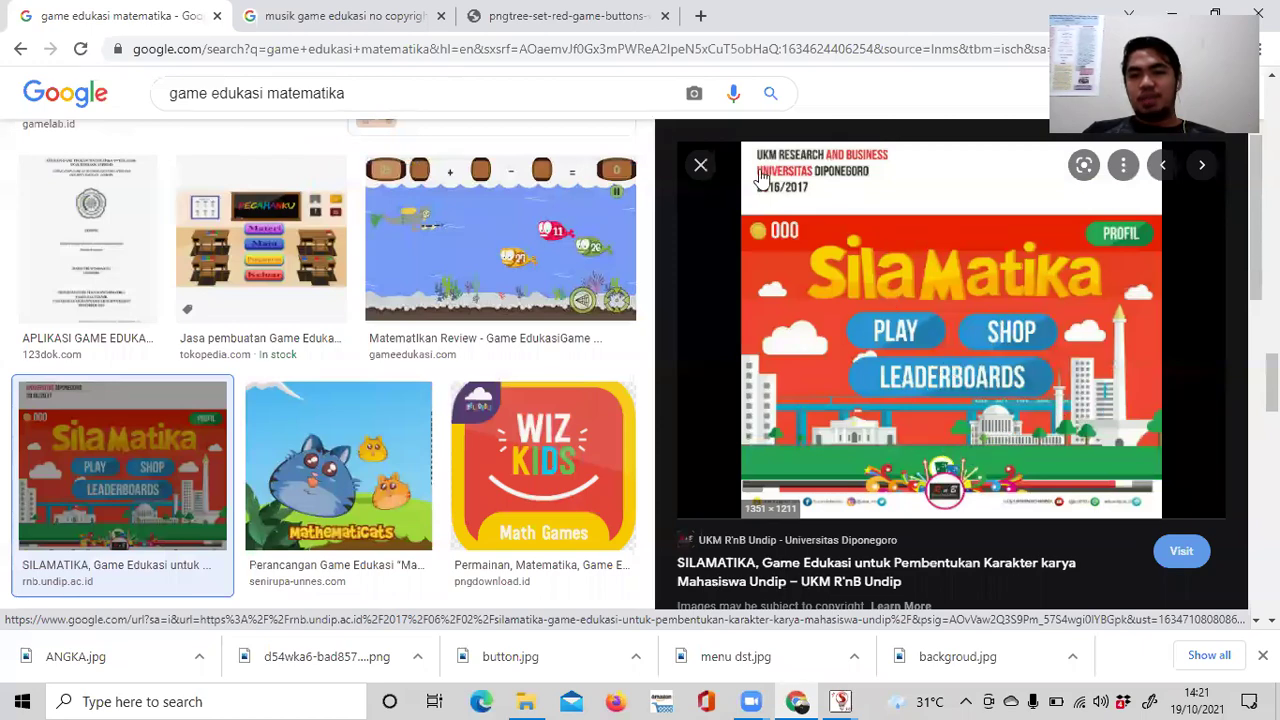
pyautogui.click(700, 168)
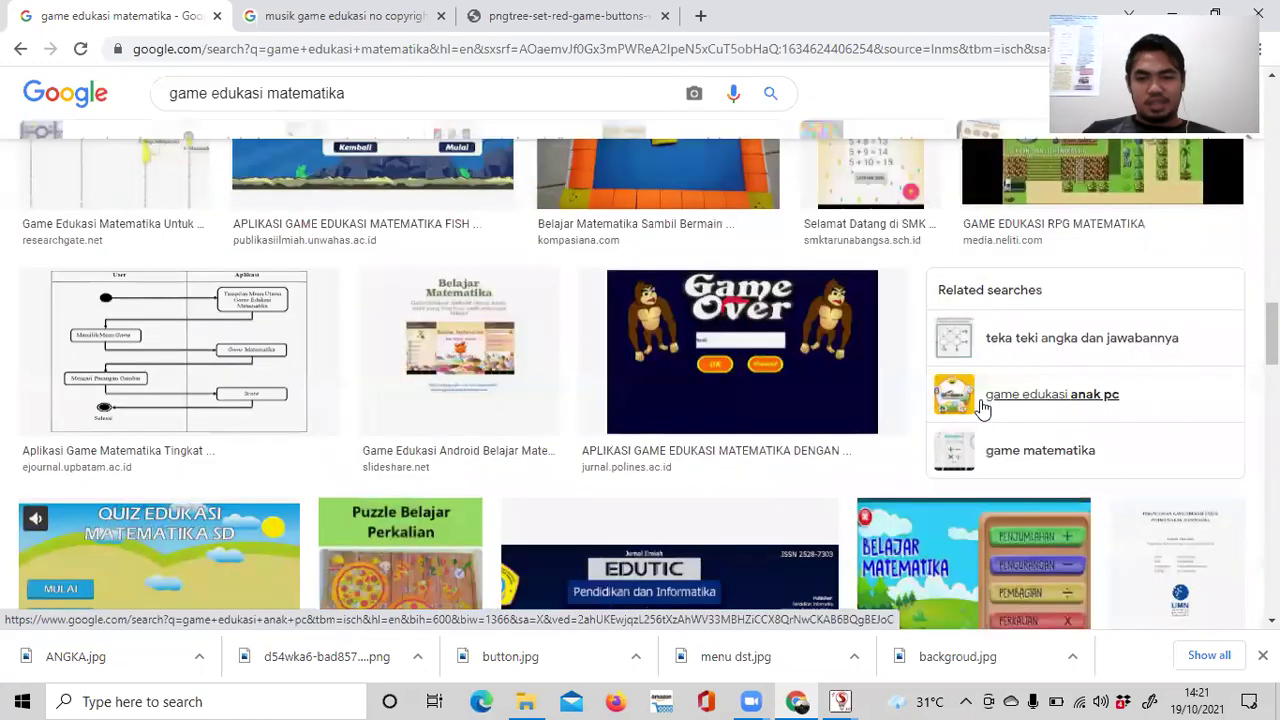
# Compare the Quiz Edukasi Matematika SD layout with its neighbours and preview the Belajar Matematika menu screen.
pyautogui.scroll(-2, 985, 413)
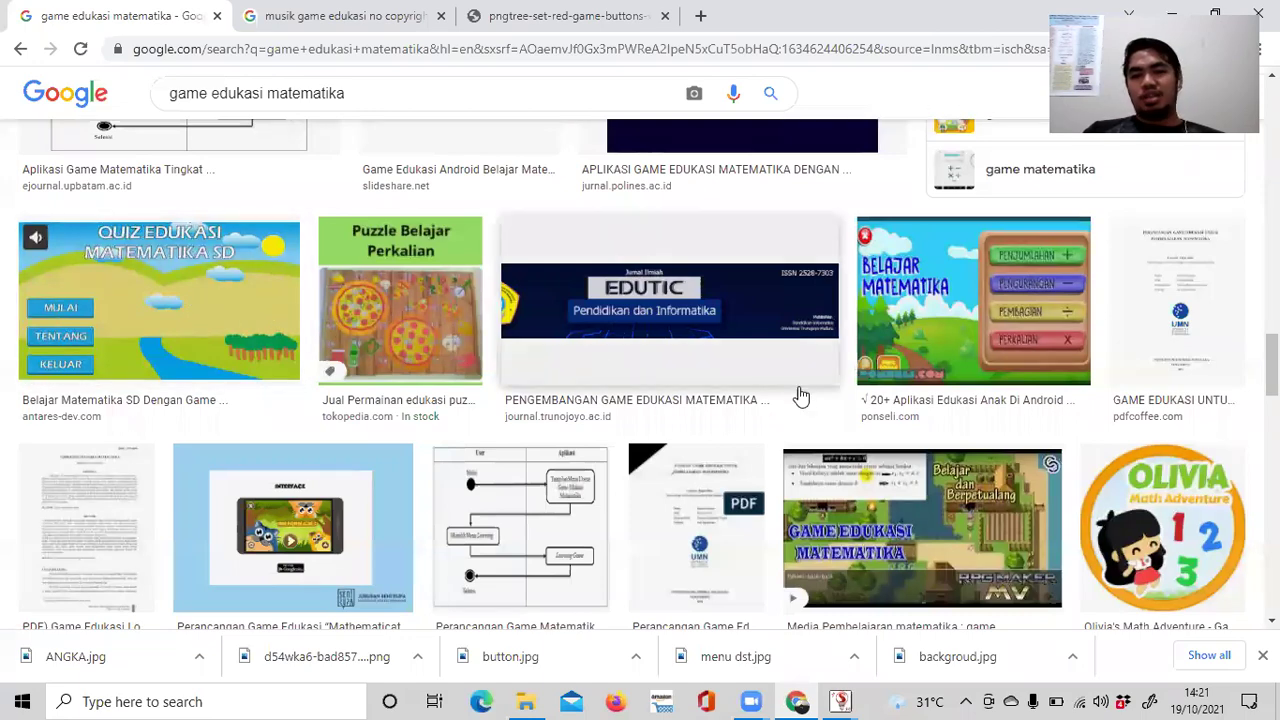
pyautogui.scroll(-1, 800, 394)
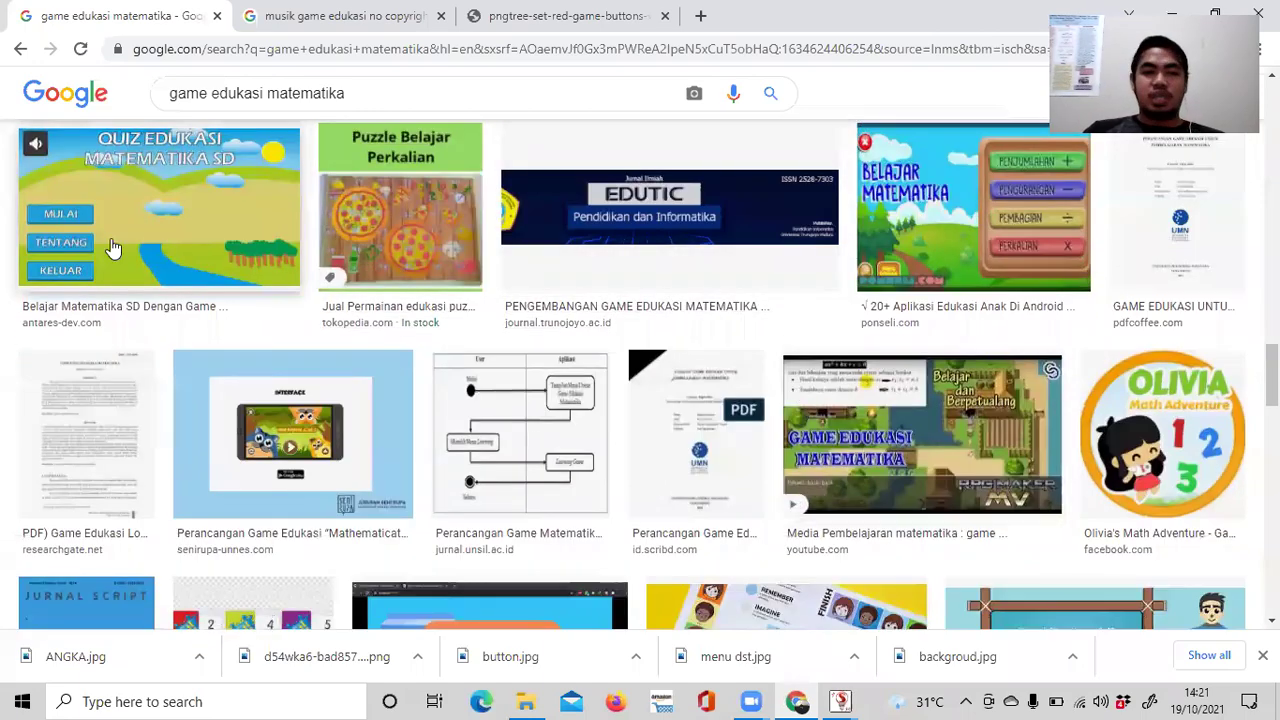
pyautogui.scroll(1, 113, 246)
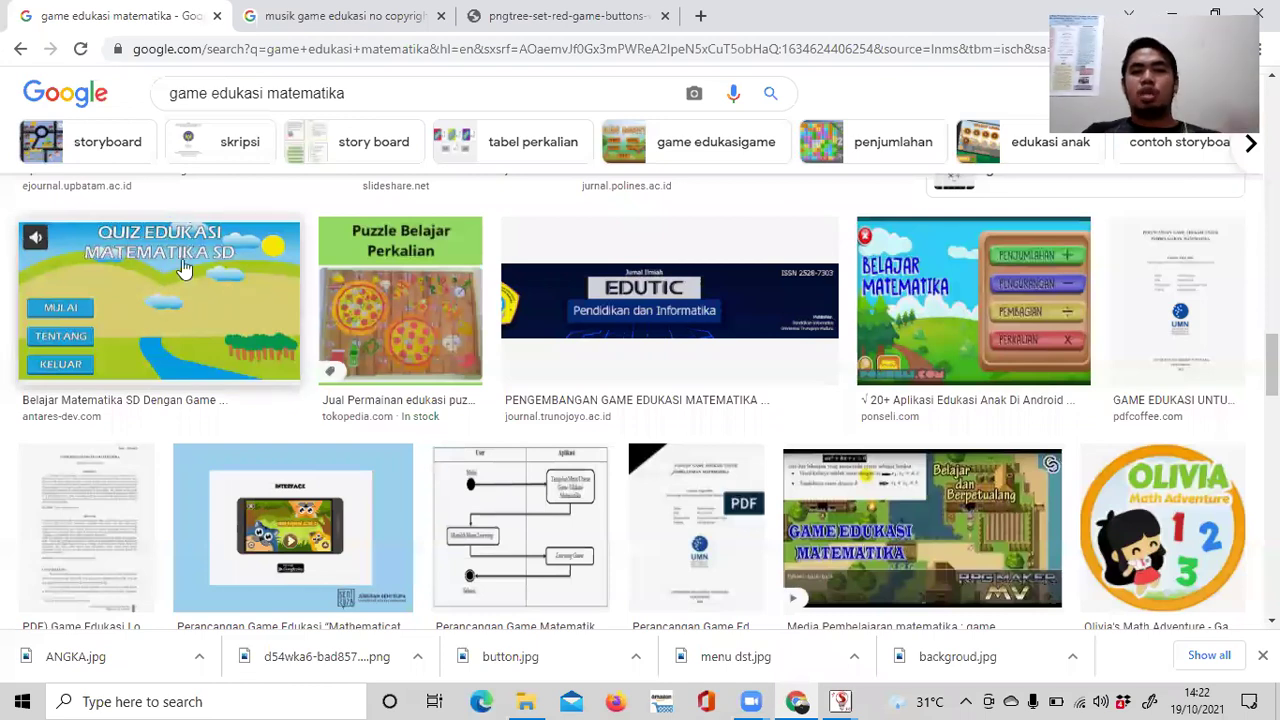
pyautogui.click(913, 295)
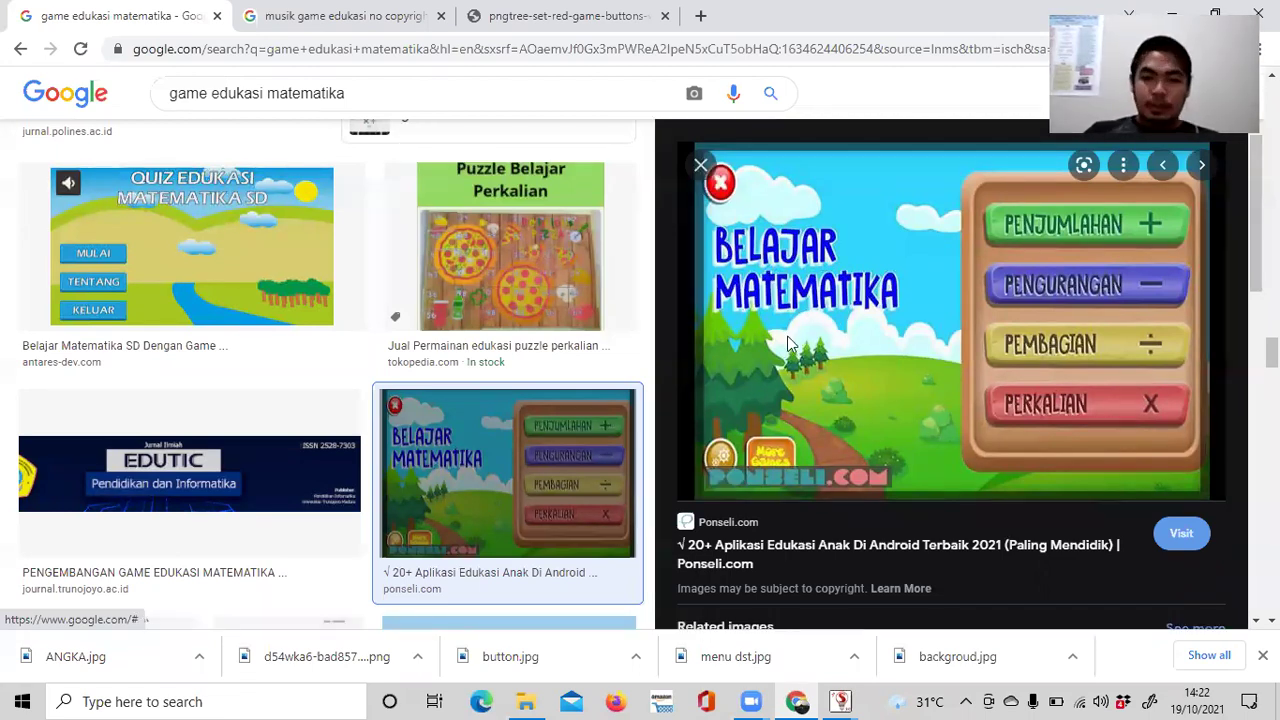
# Close the image preview and look up google cendekia in the browser, opening the suggested Google Cendekia author profile.
pyautogui.press('Escape')
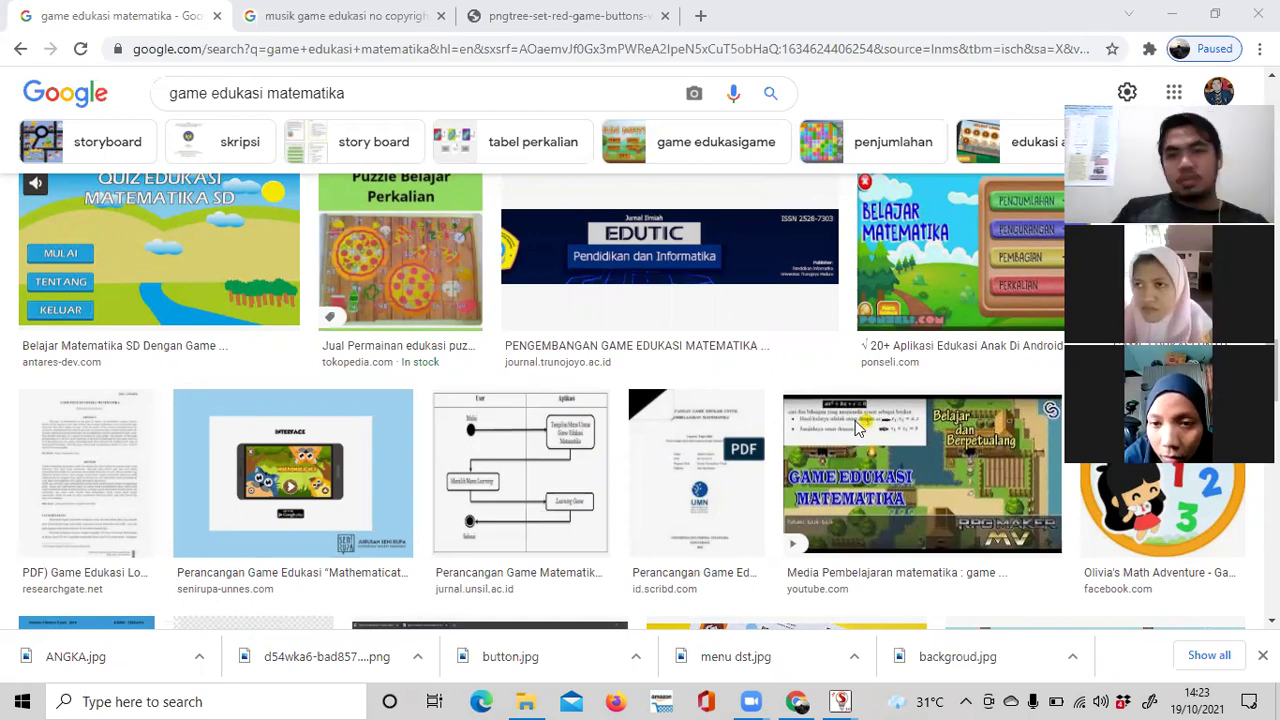
pyautogui.scroll(3, 855, 430)
pyautogui.scroll(10, 855, 429)
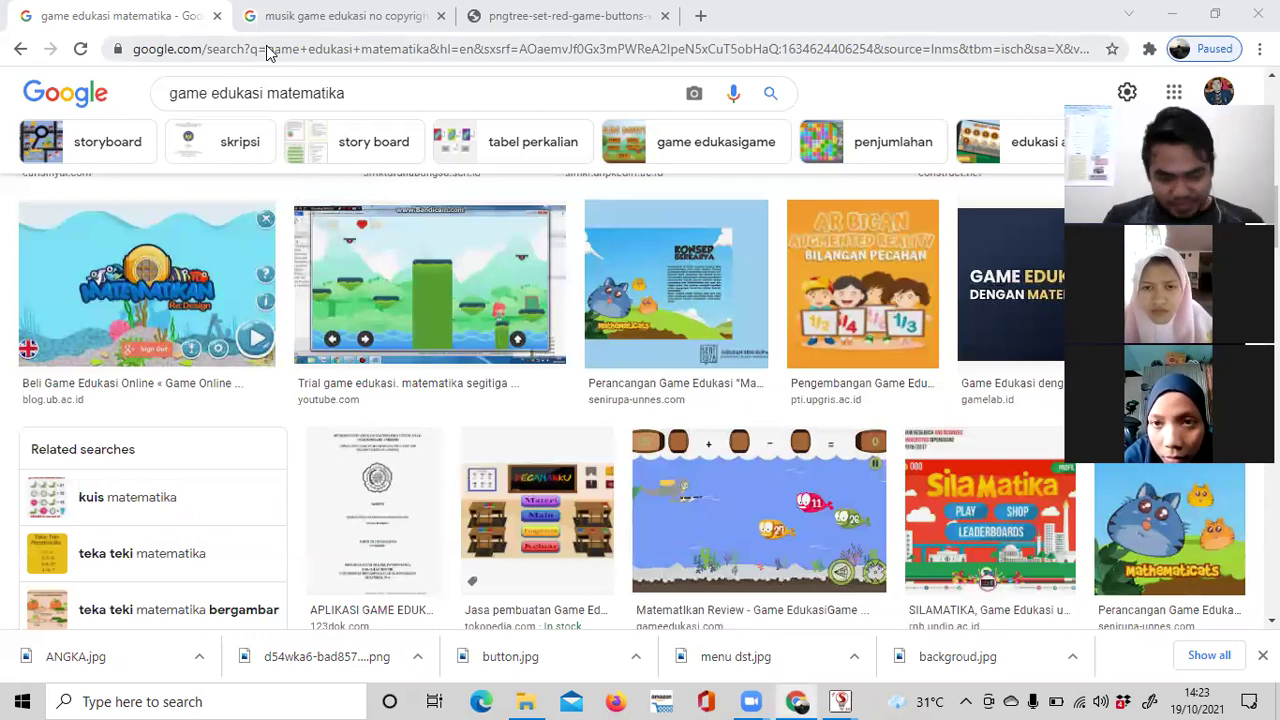
pyautogui.click(267, 52)
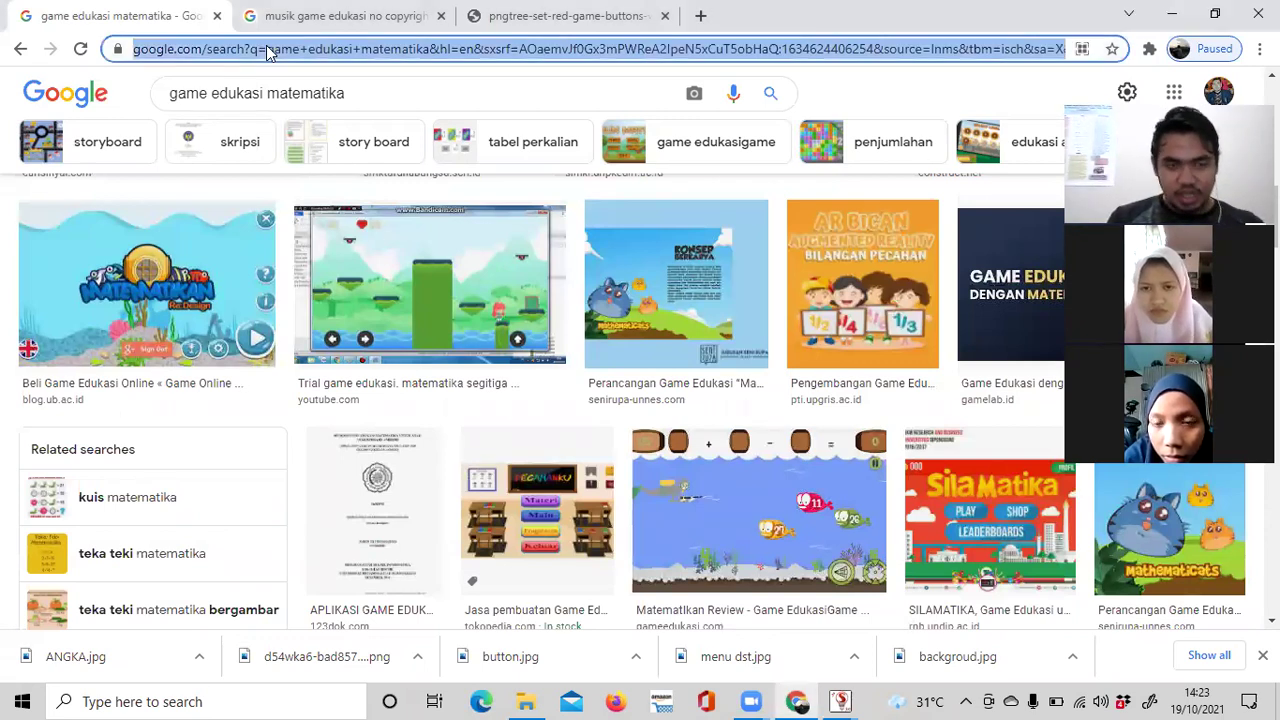
pyautogui.write('goog')
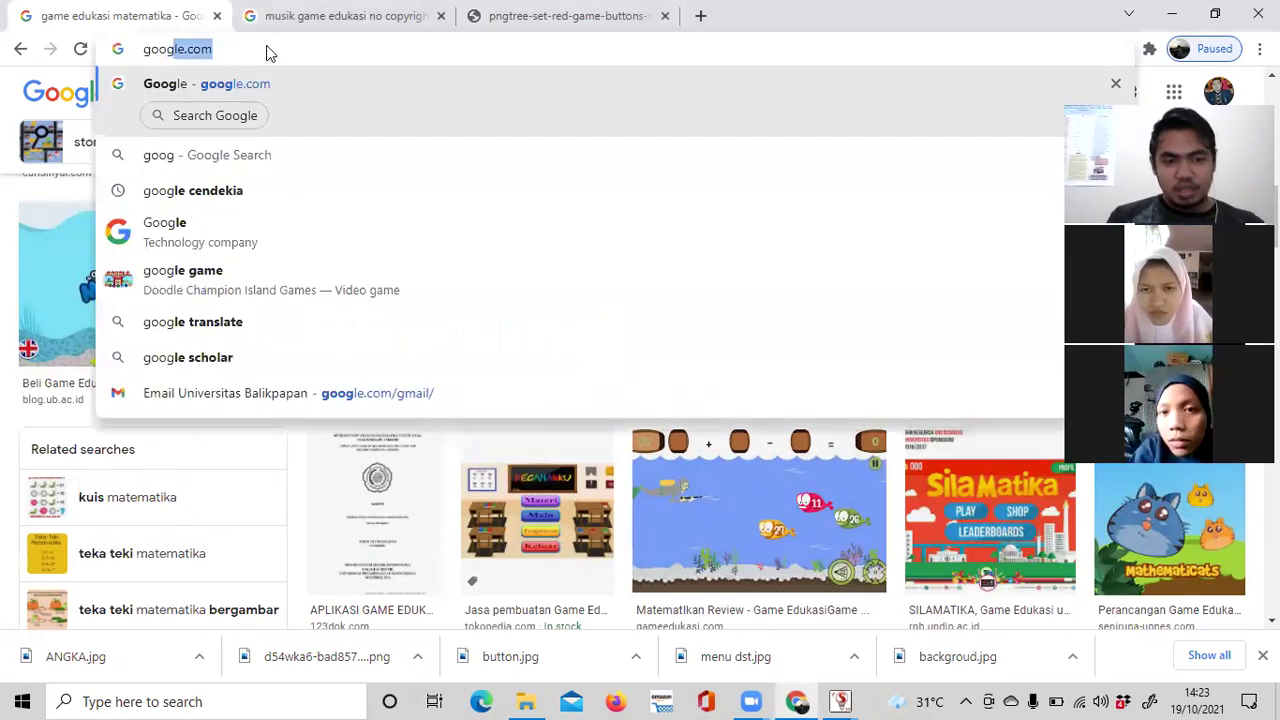
pyautogui.write('le ')
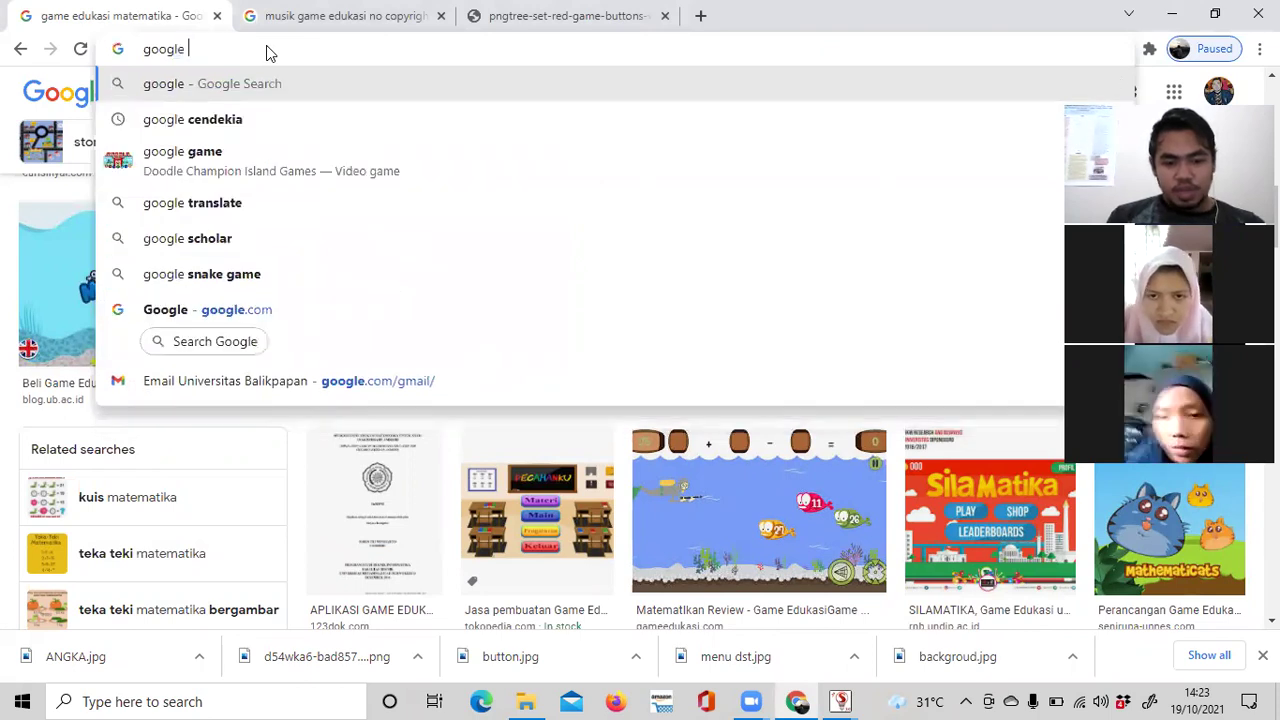
pyautogui.write('cendekia')
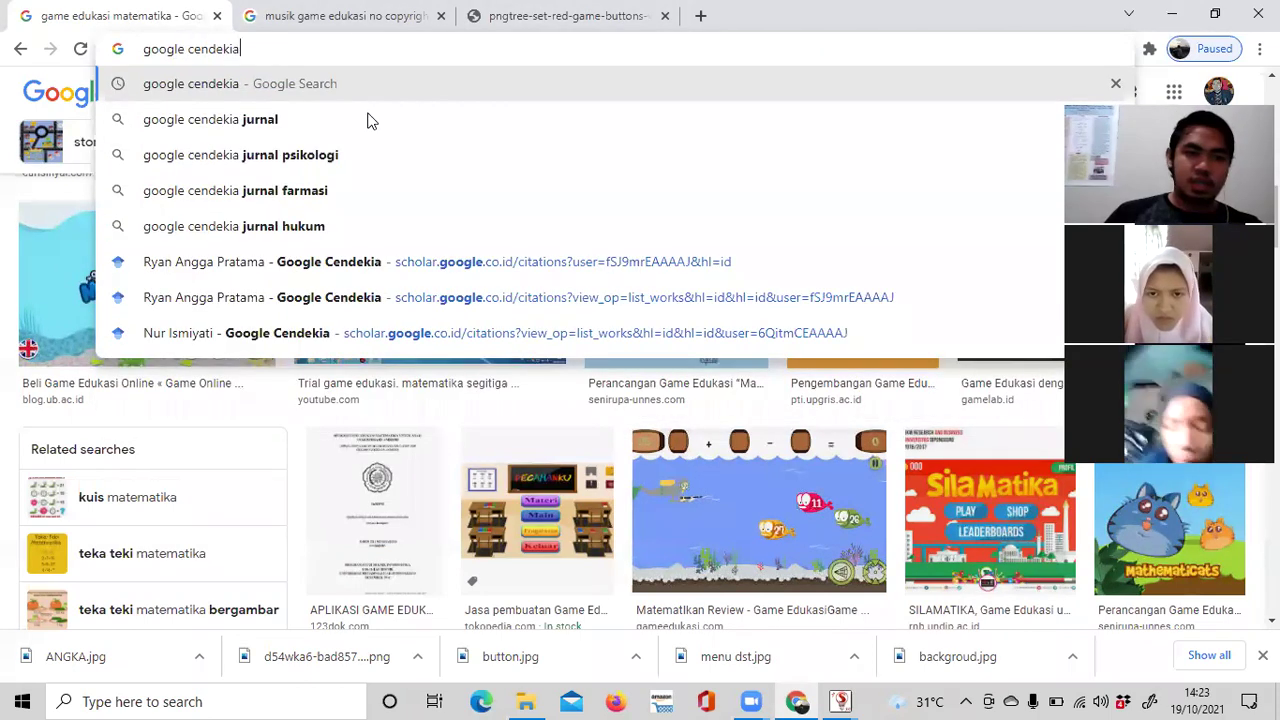
pyautogui.click(731, 276)
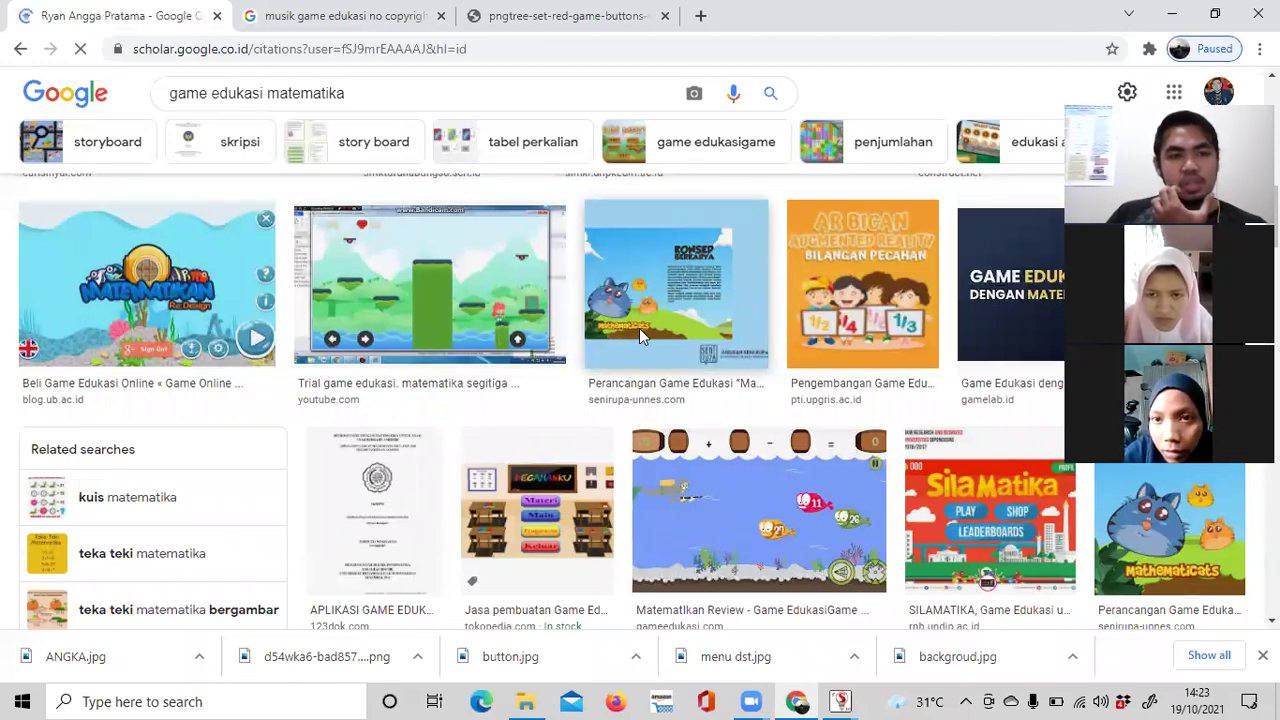
# Look through the profile's publication list and open the article GAME ANDROID "MENALAR" BERBASIS ADOBE ANIMATION CC.
pyautogui.scroll(-2, 457, 445)
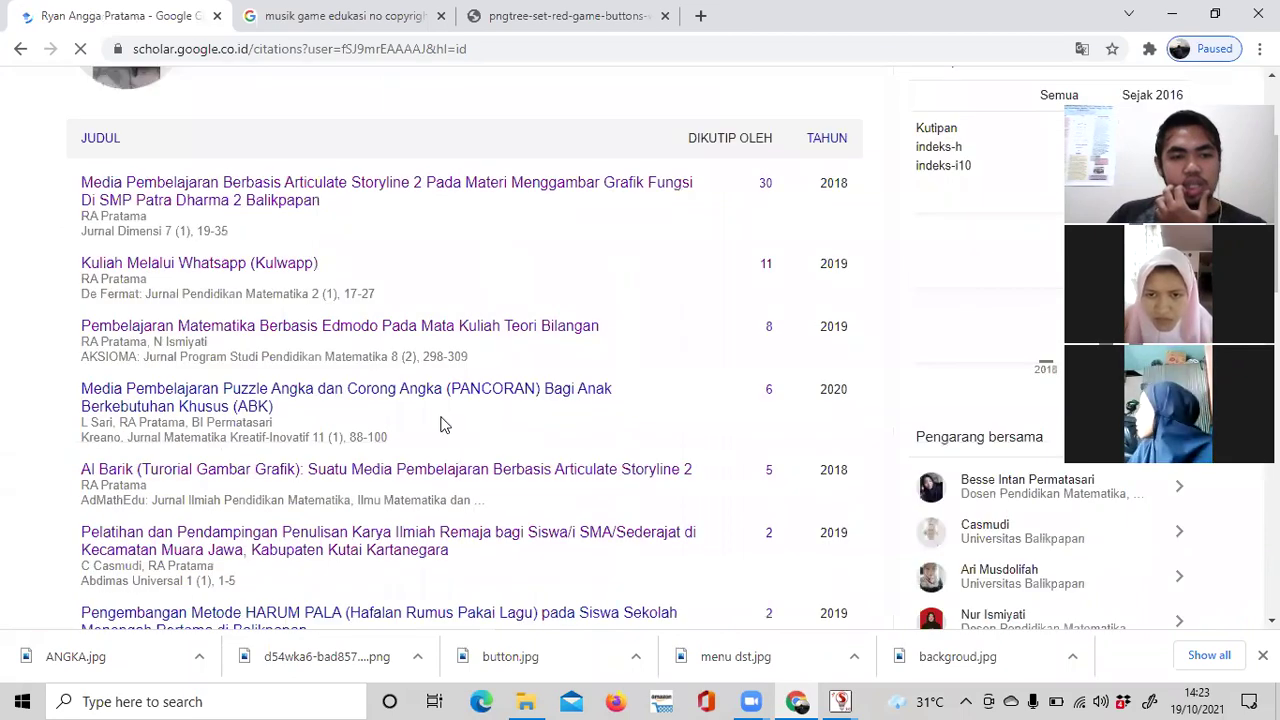
pyautogui.scroll(-1, 443, 423)
pyautogui.scroll(-1, 352, 398)
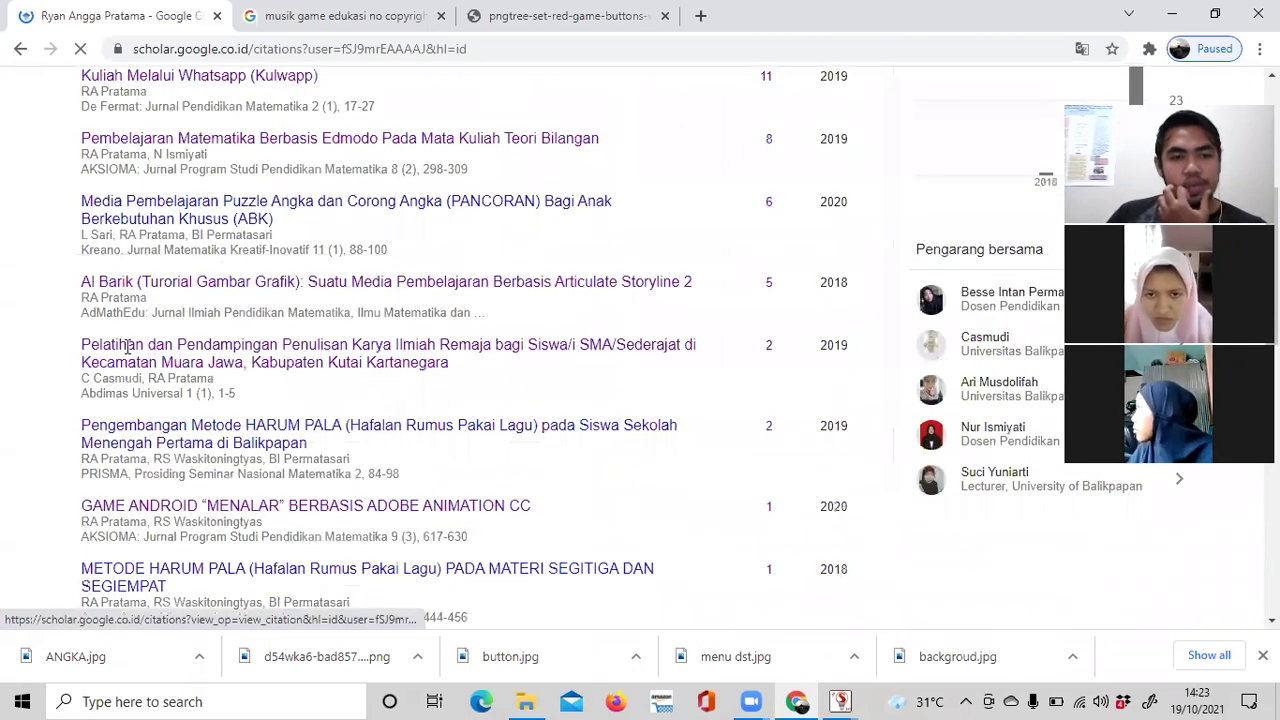
pyautogui.scroll(-1, 125, 360)
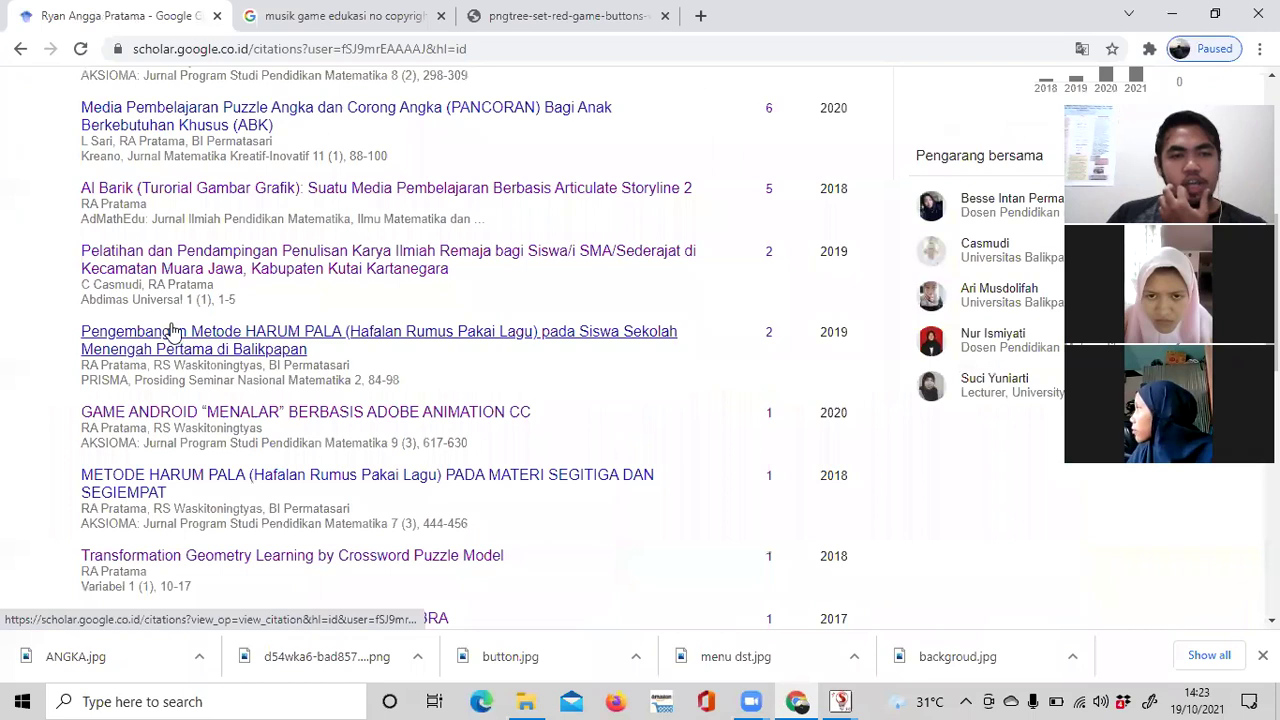
pyautogui.scroll(-1, 171, 330)
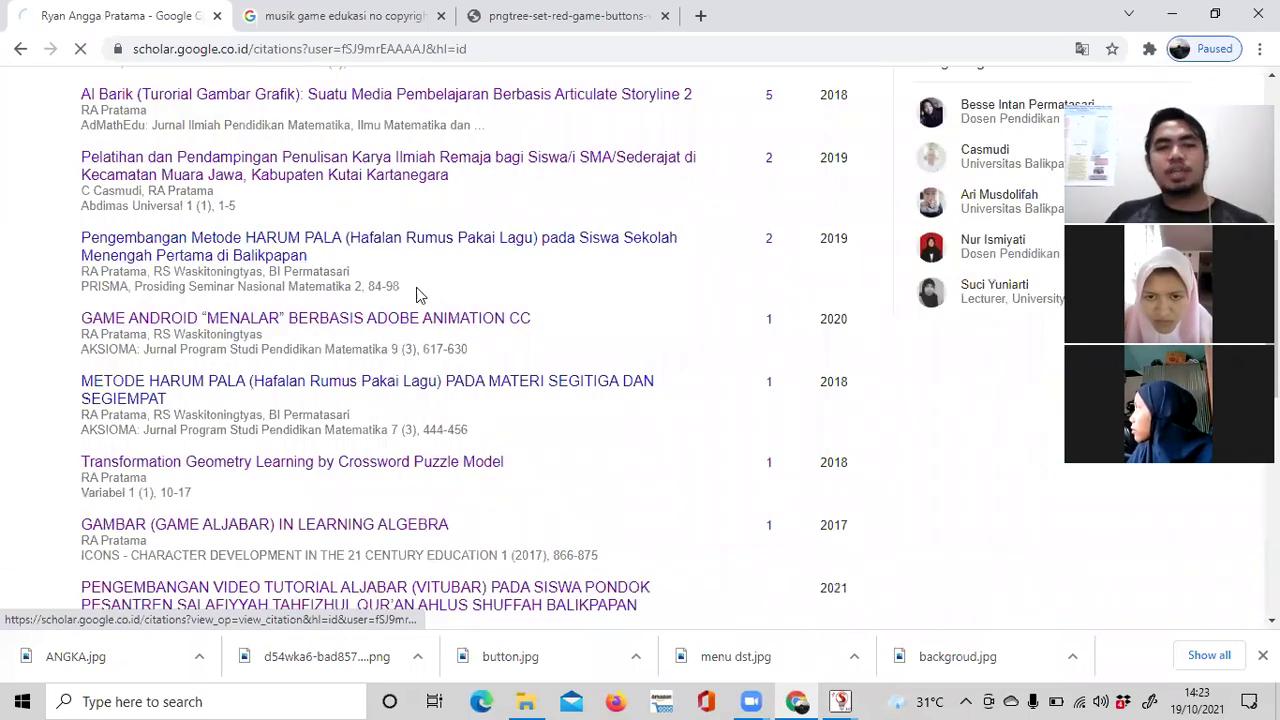
pyautogui.click(408, 318)
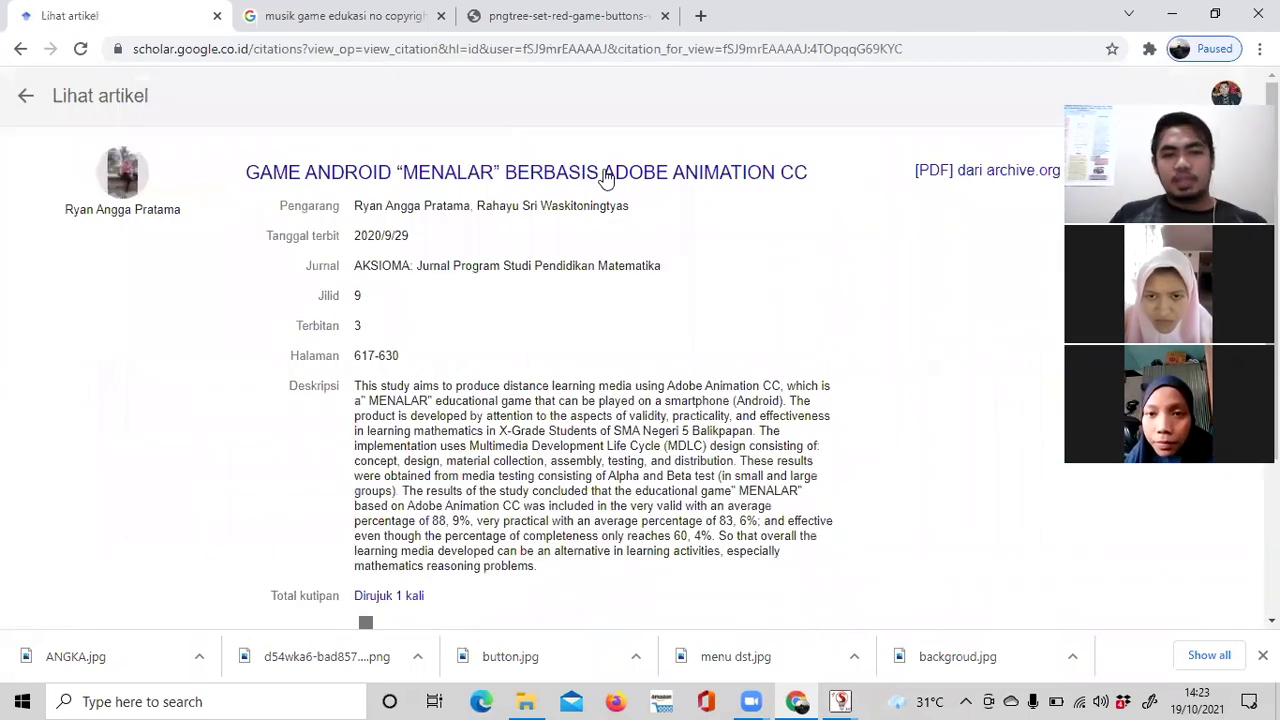
# Skim the MENALAR article's description and open its full-text PDF.
pyautogui.scroll(-2, 610, 230)
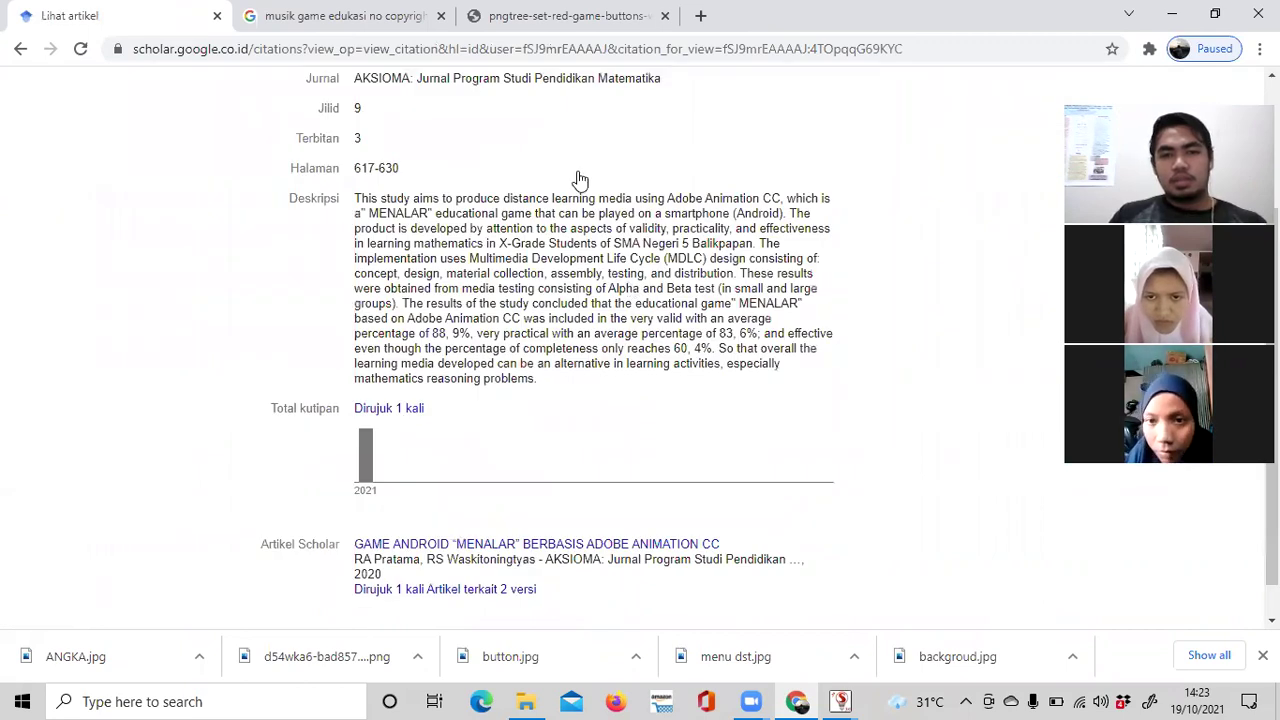
pyautogui.scroll(2, 590, 180)
pyautogui.click(790, 174)
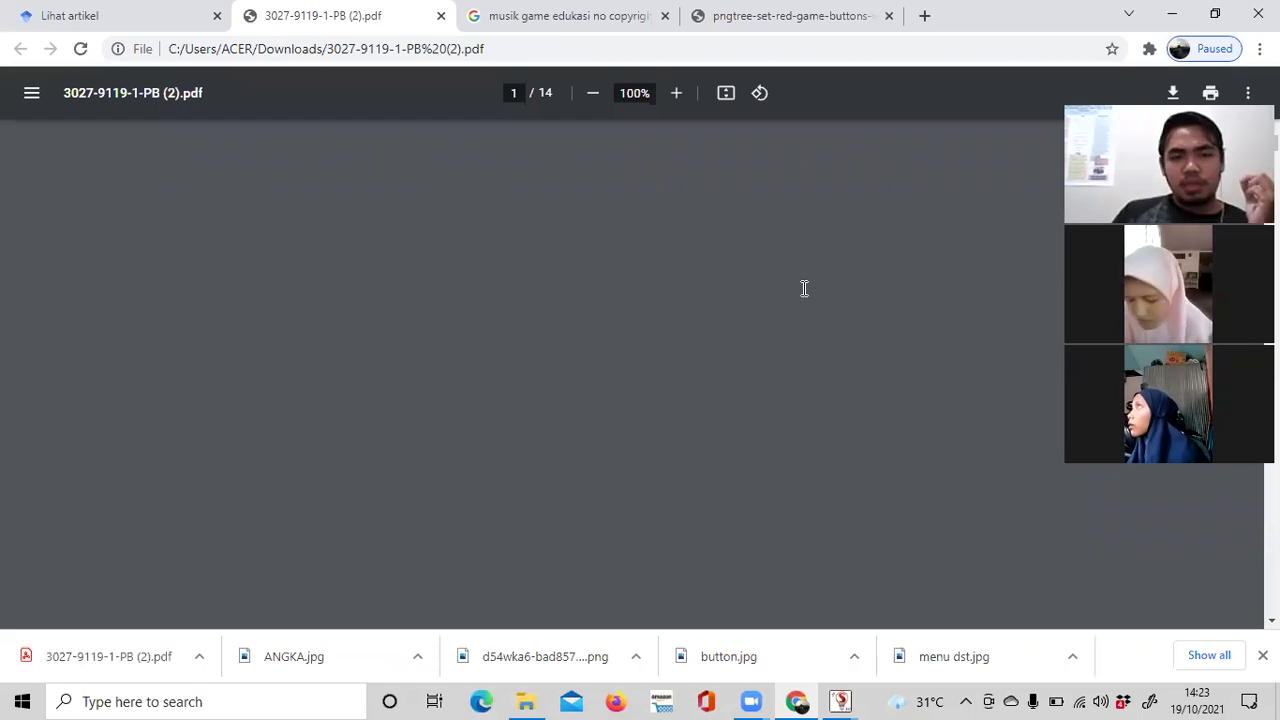
# Go to the MENALAR game screen figures on page 7 of the PDF and enlarge the view to 125%.
pyautogui.scroll(-10, 805, 302)
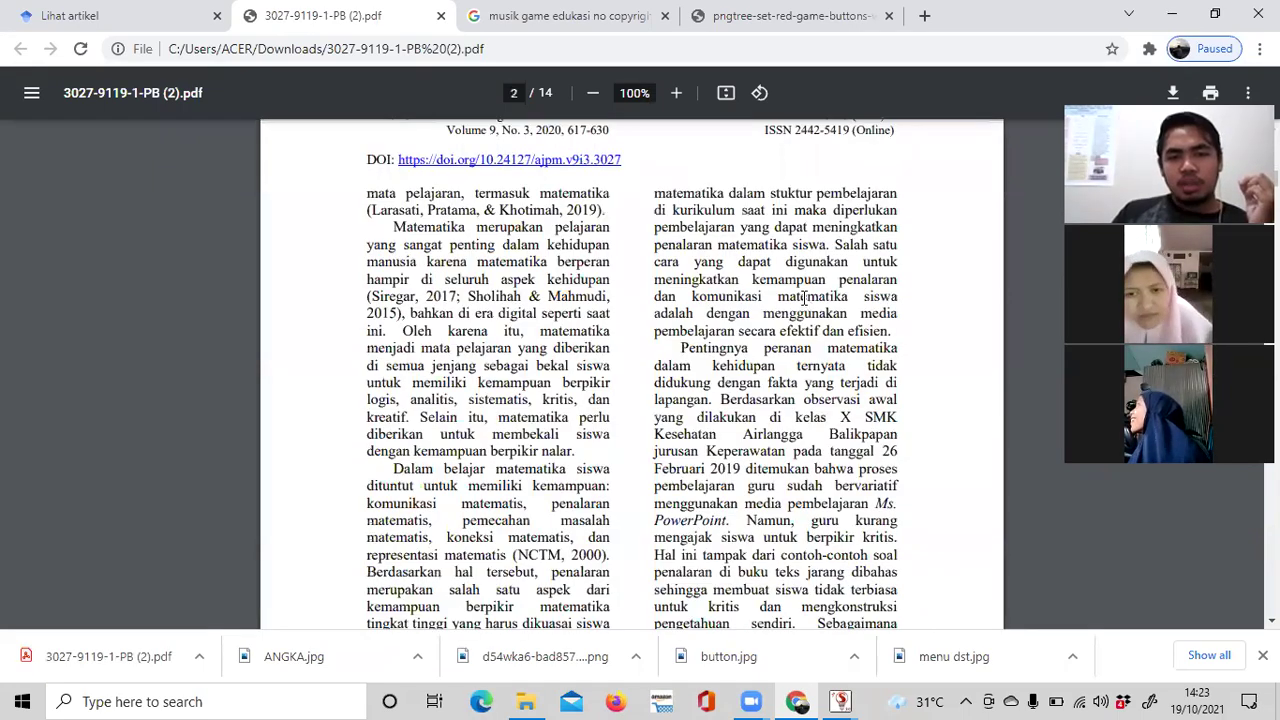
pyautogui.scroll(-15, 805, 300)
pyautogui.scroll(-12, 805, 300)
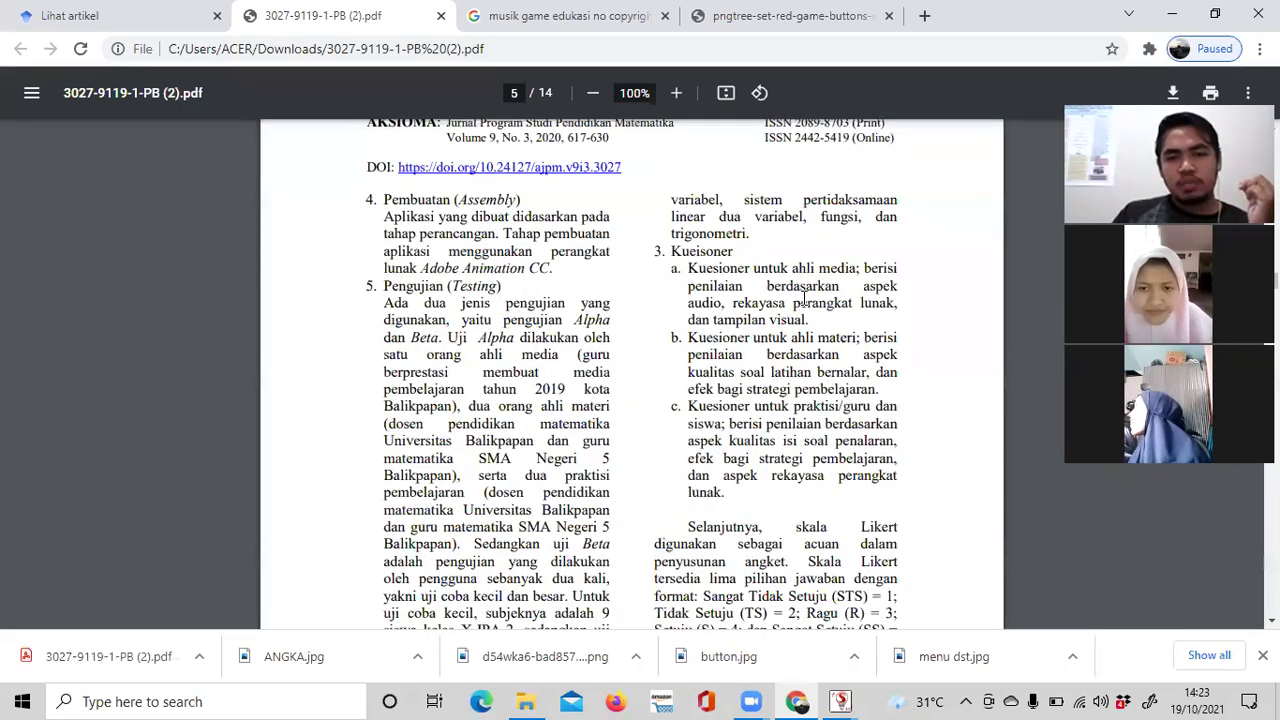
pyautogui.scroll(-6, 803, 300)
pyautogui.scroll(-10, 803, 298)
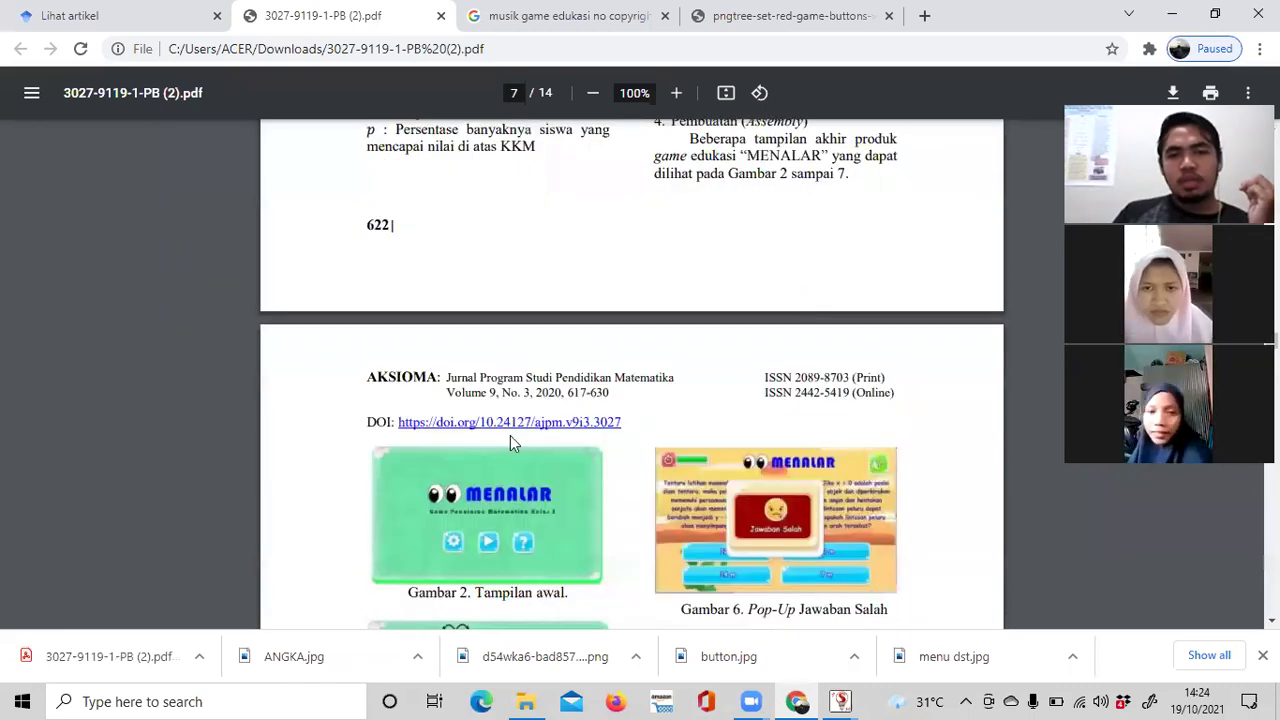
pyautogui.scroll(-1, 510, 435)
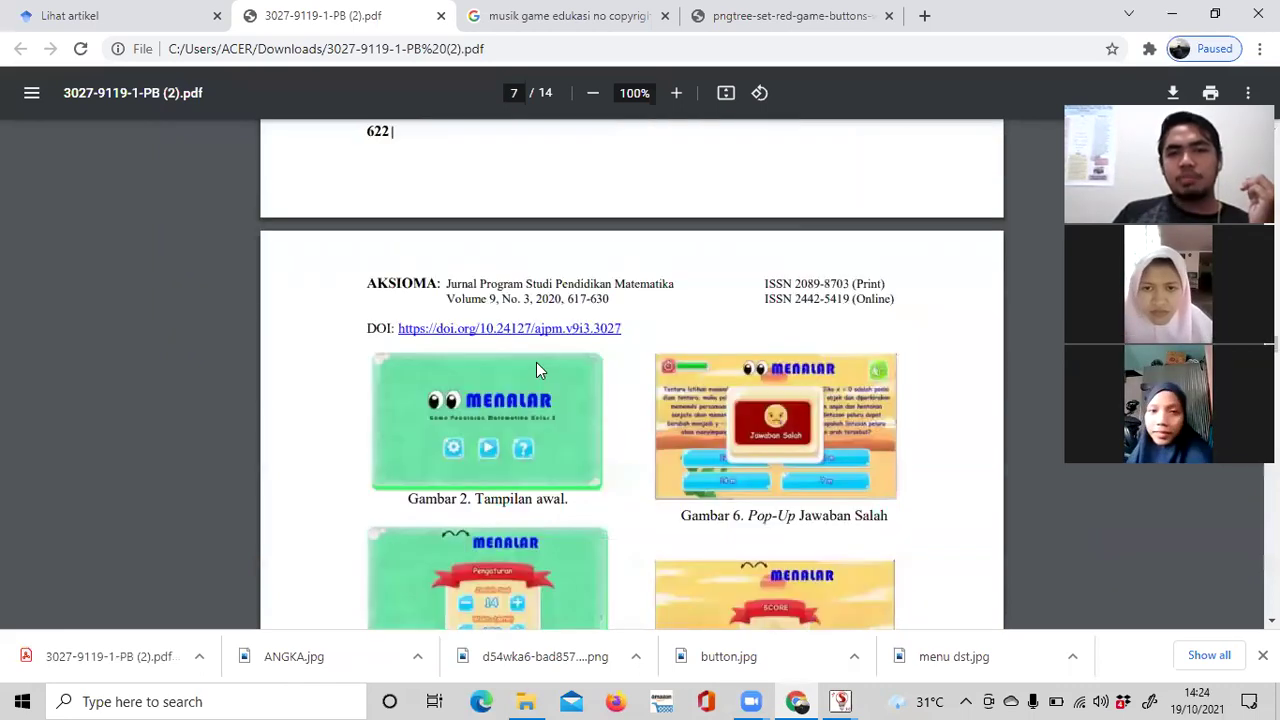
pyautogui.click(676, 93)
pyautogui.click(676, 93)
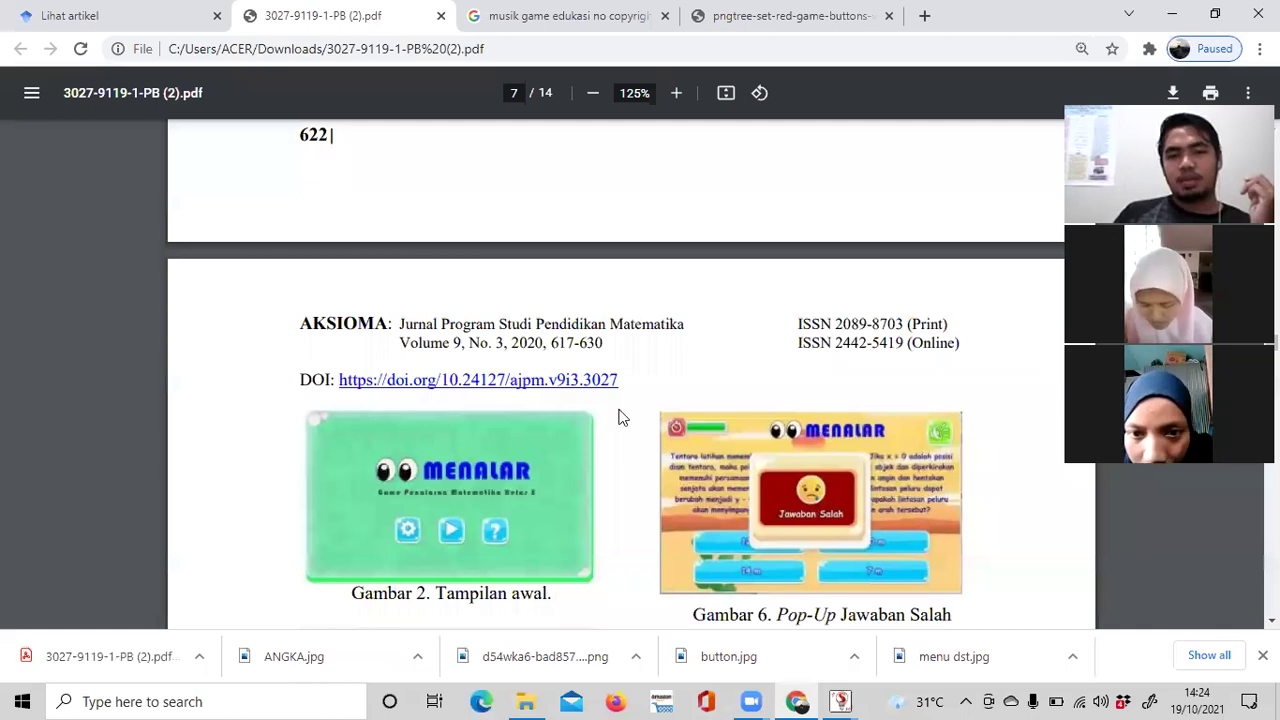
# Examine the MENALAR settings, question, answer pop-up and score screens in Gambar 2 to 7, and close the PDF.
pyautogui.scroll(-3, 444, 390)
pyautogui.scroll(-2, 514, 392)
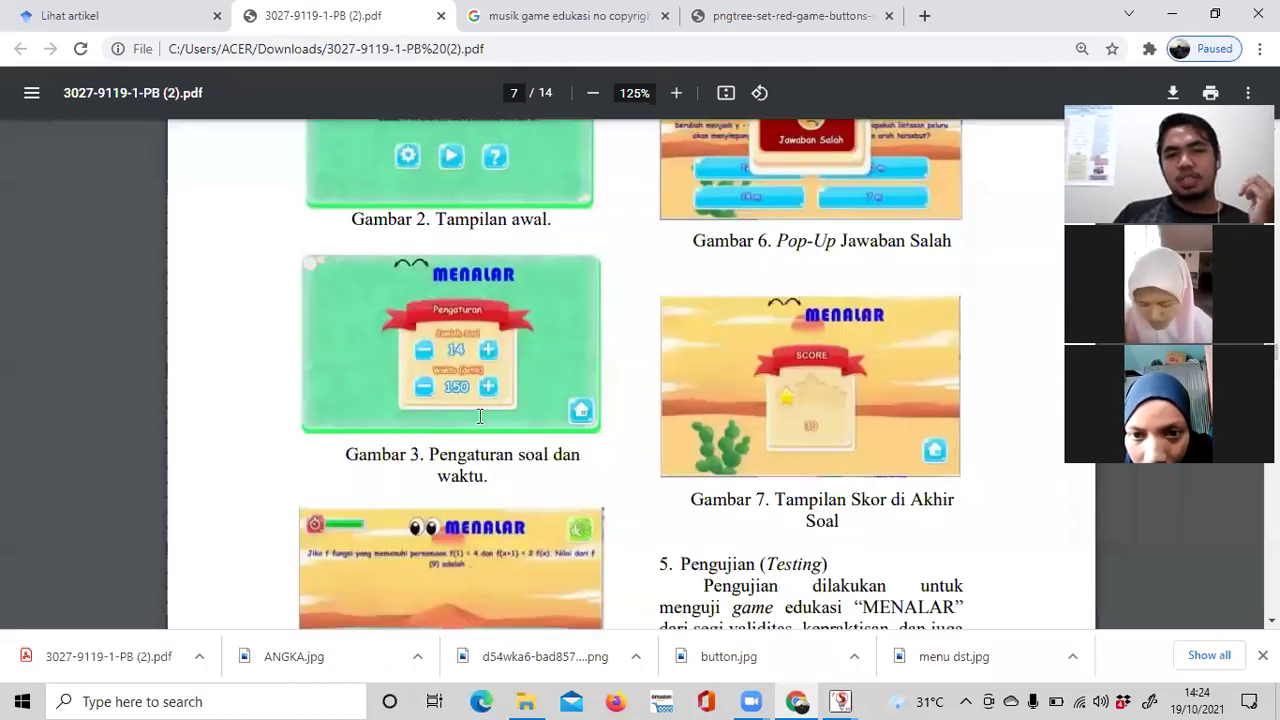
pyautogui.scroll(-4, 480, 416)
pyautogui.scroll(-2, 570, 410)
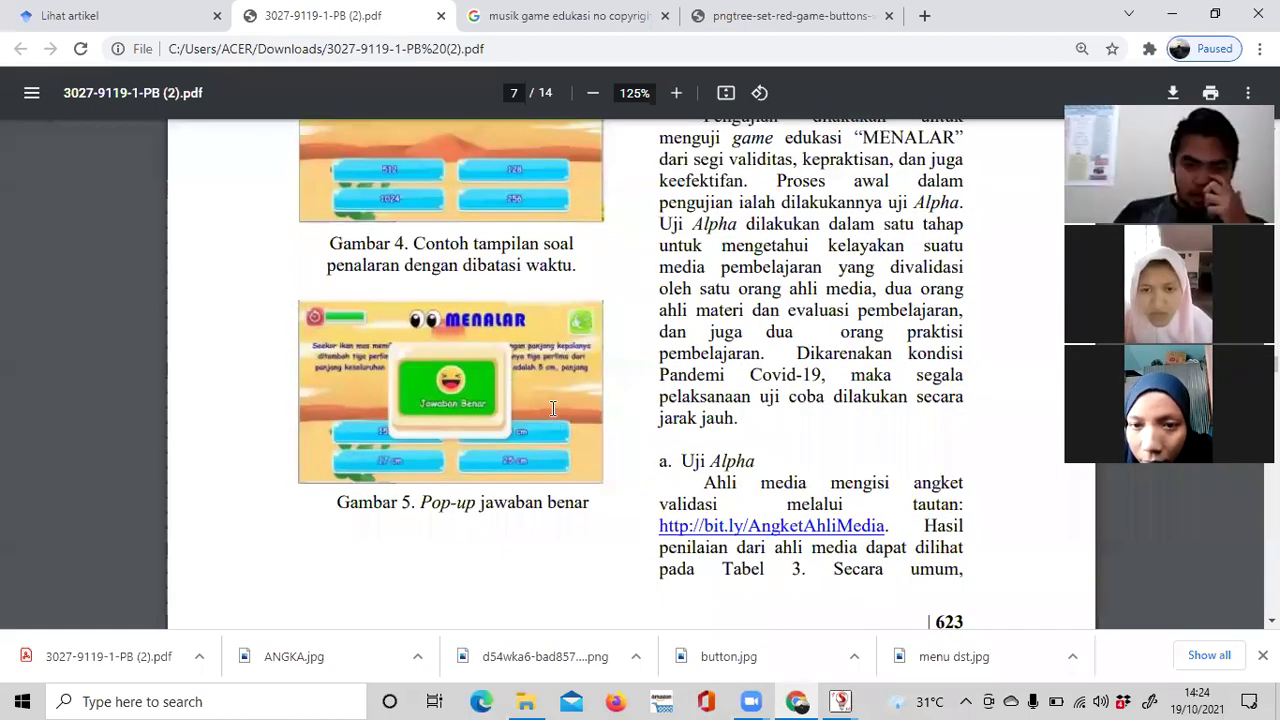
pyautogui.scroll(1, 555, 408)
pyautogui.scroll(3, 776, 302)
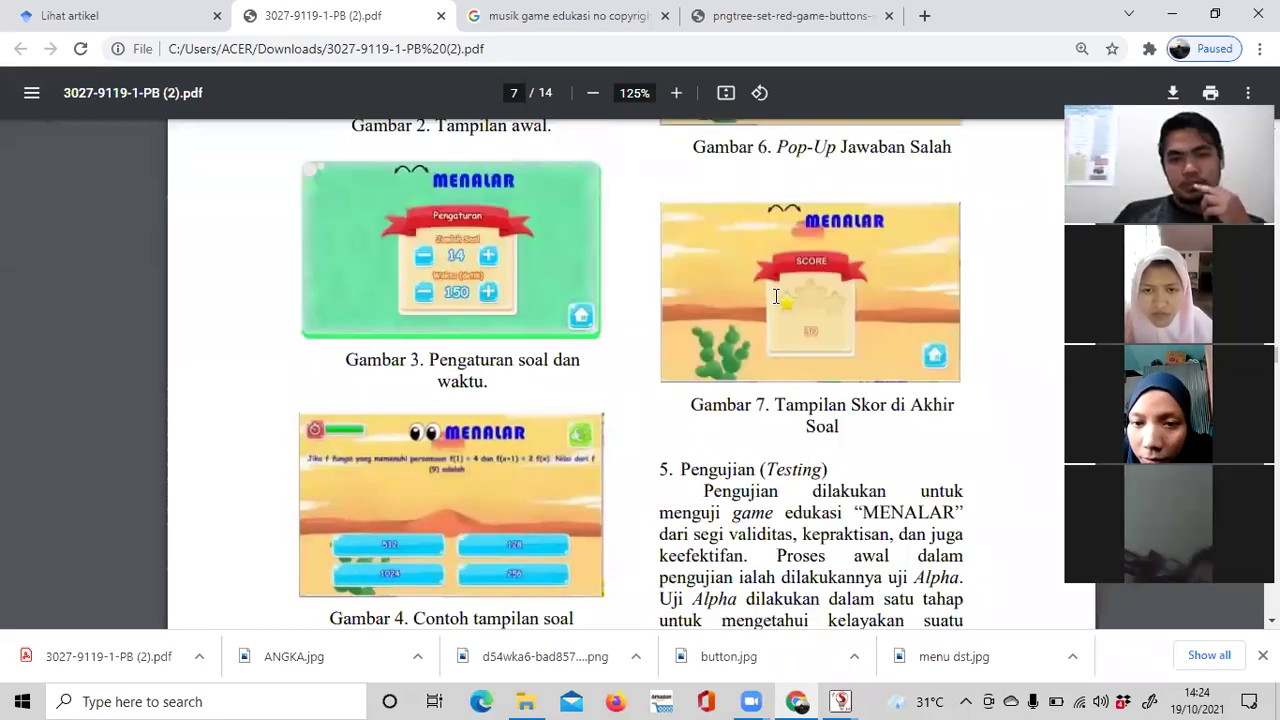
pyautogui.scroll(-8, 776, 302)
pyautogui.scroll(5, 780, 302)
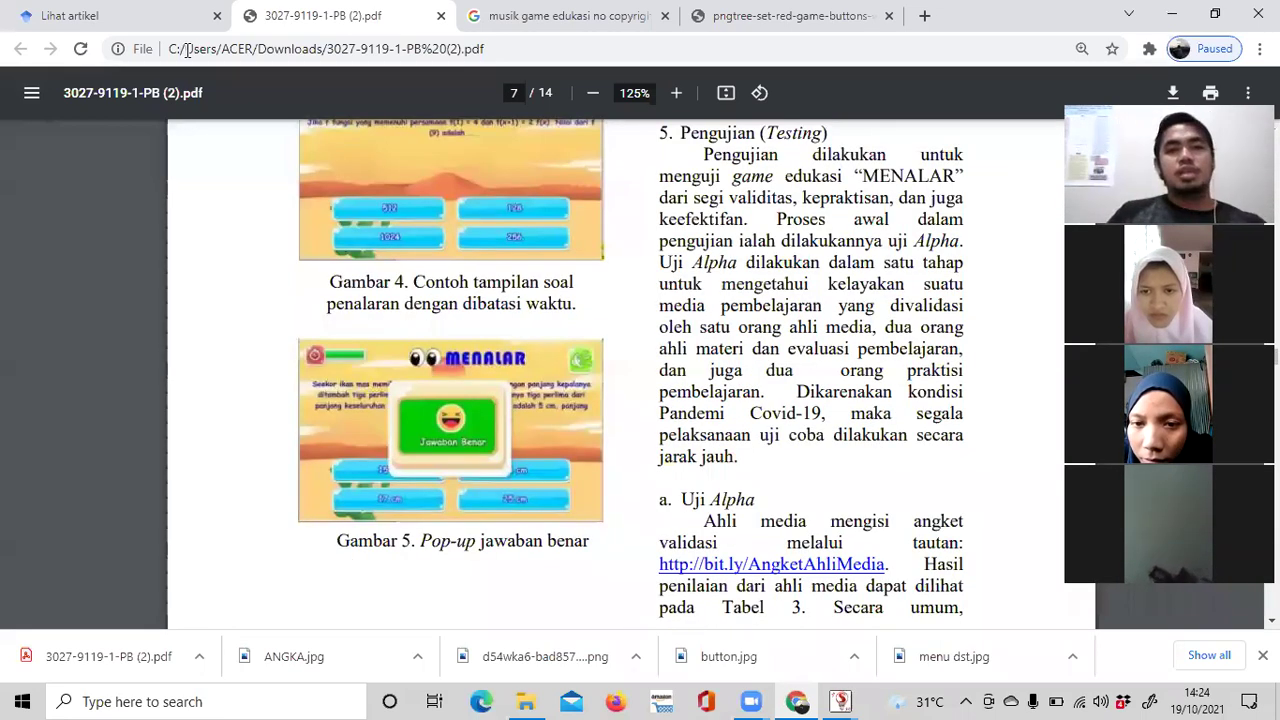
pyautogui.scroll(3, 184, 120)
pyautogui.hotkey('ctrl', 'w')
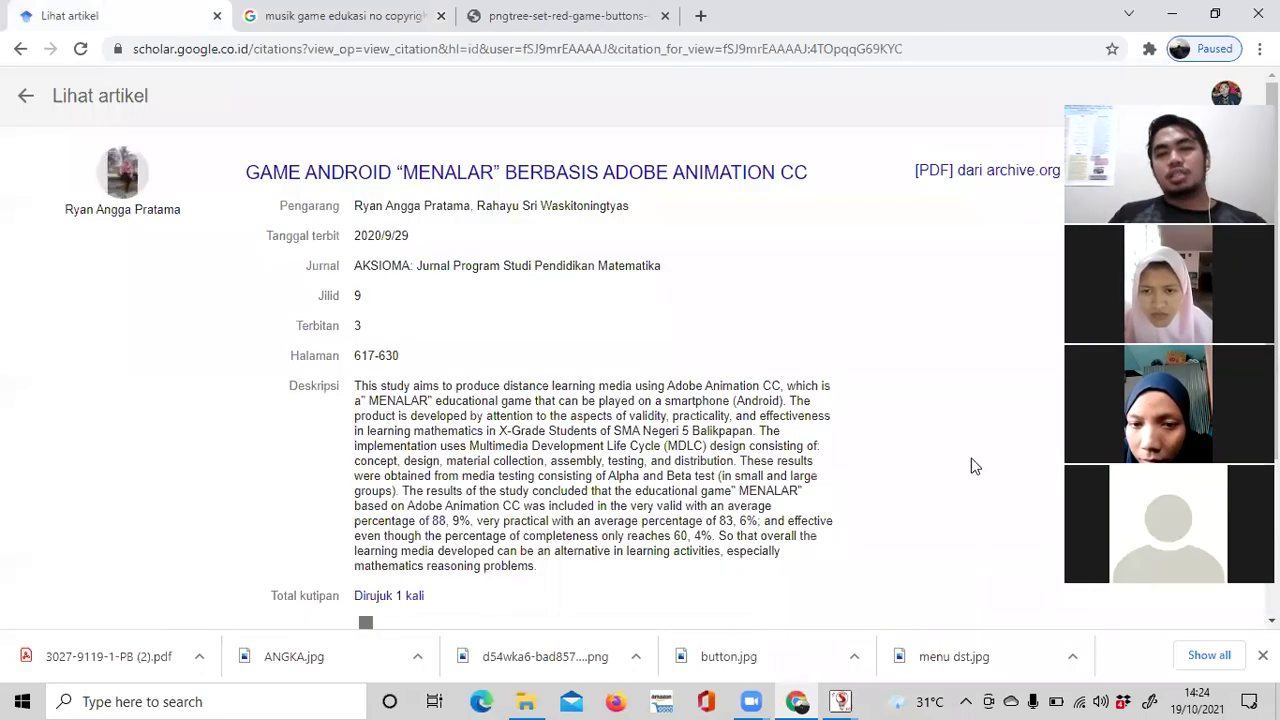
# Switch to Smart Apps Creator, shrink and shift the farm background image on the start page, and undo the last adjustment.
pyautogui.click(843, 700)
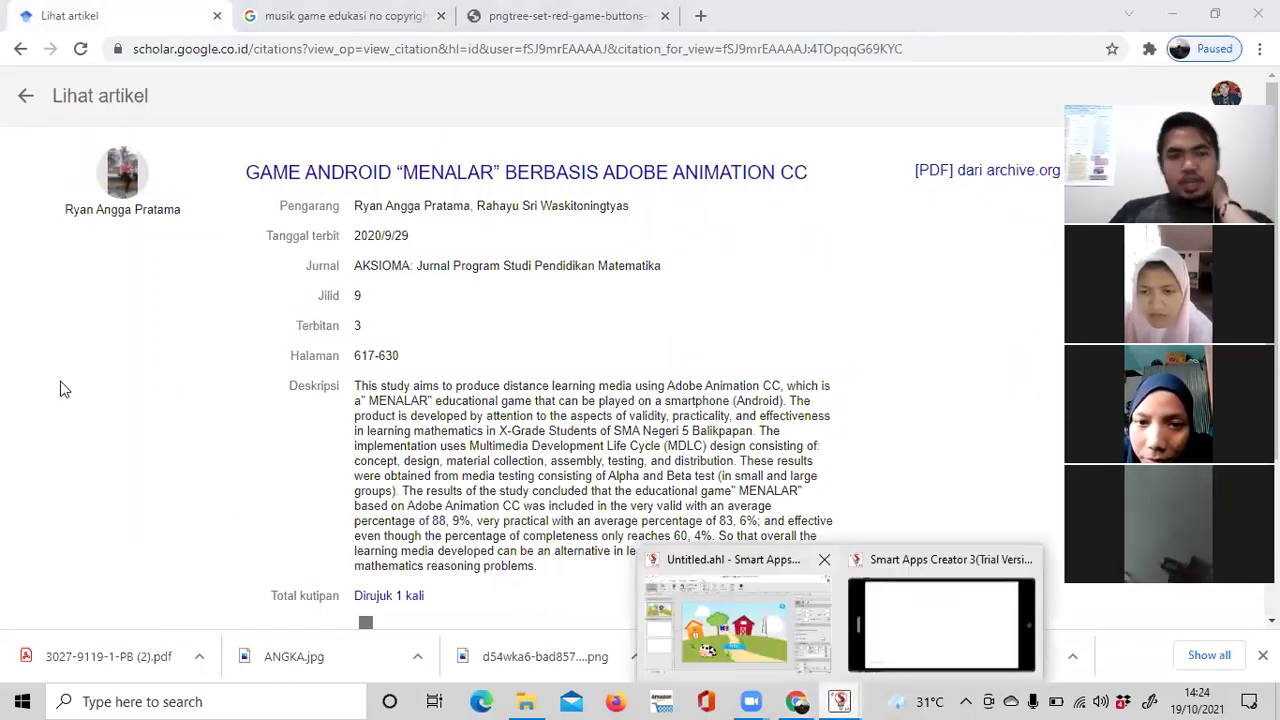
pyautogui.click(738, 625)
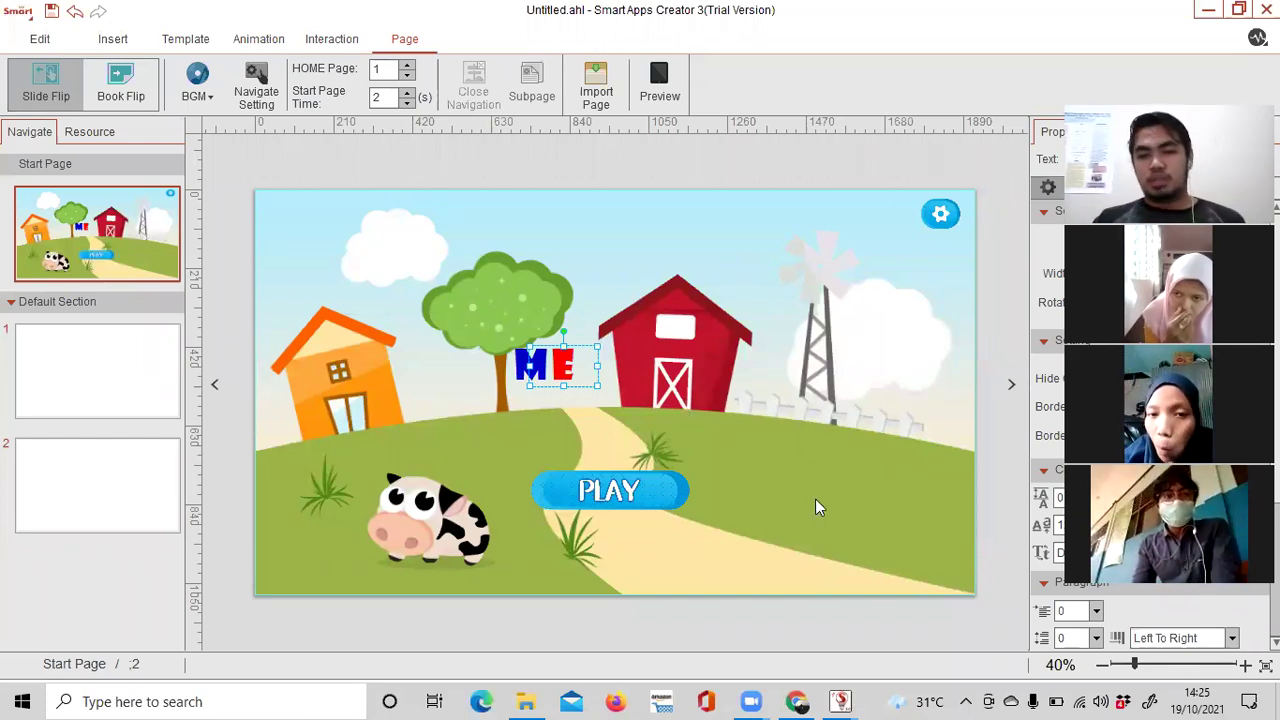
pyautogui.click(880, 534)
pyautogui.moveTo(975, 595); pyautogui.dragTo(859, 565)
pyautogui.moveTo(806, 373); pyautogui.dragTo(852, 380)
pyautogui.hotkey('ctrl', 'z')
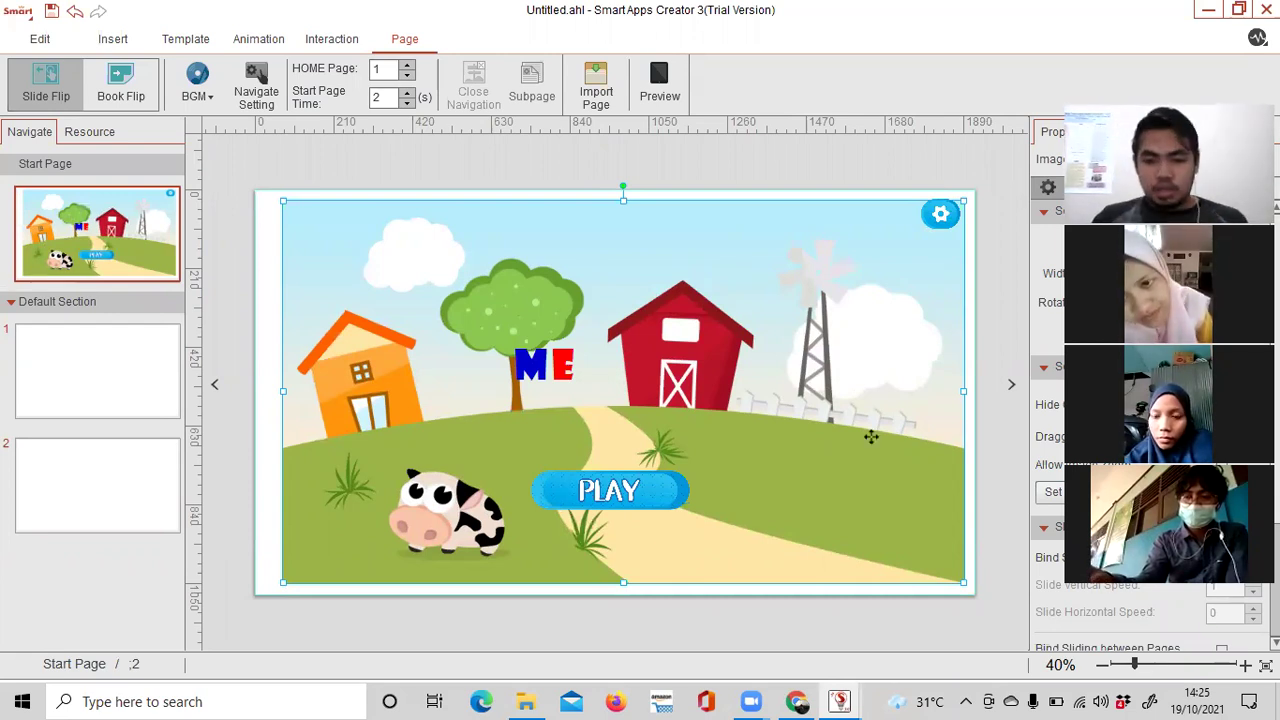
# Switch to the browser's music search page and search Google for "background game edukasi hd" instead.
pyautogui.hotkey('alt', 'Tab')
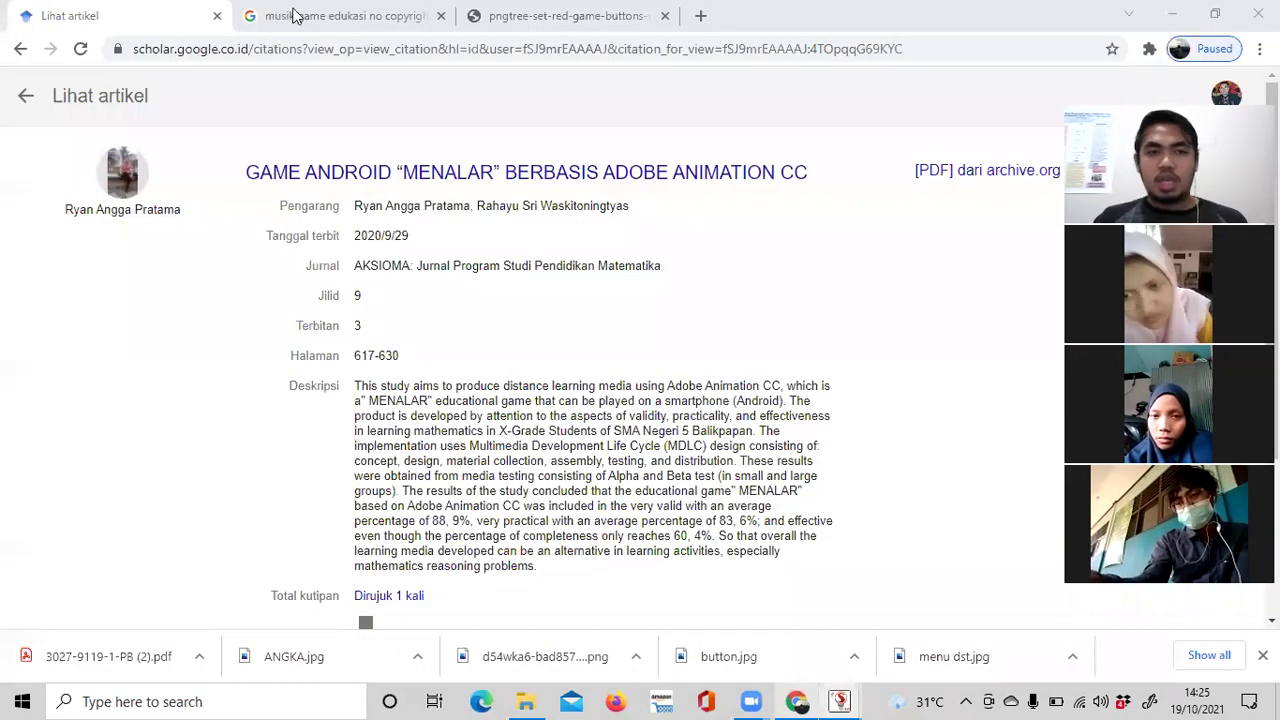
pyautogui.hotkey('ctrl', 'Tab')
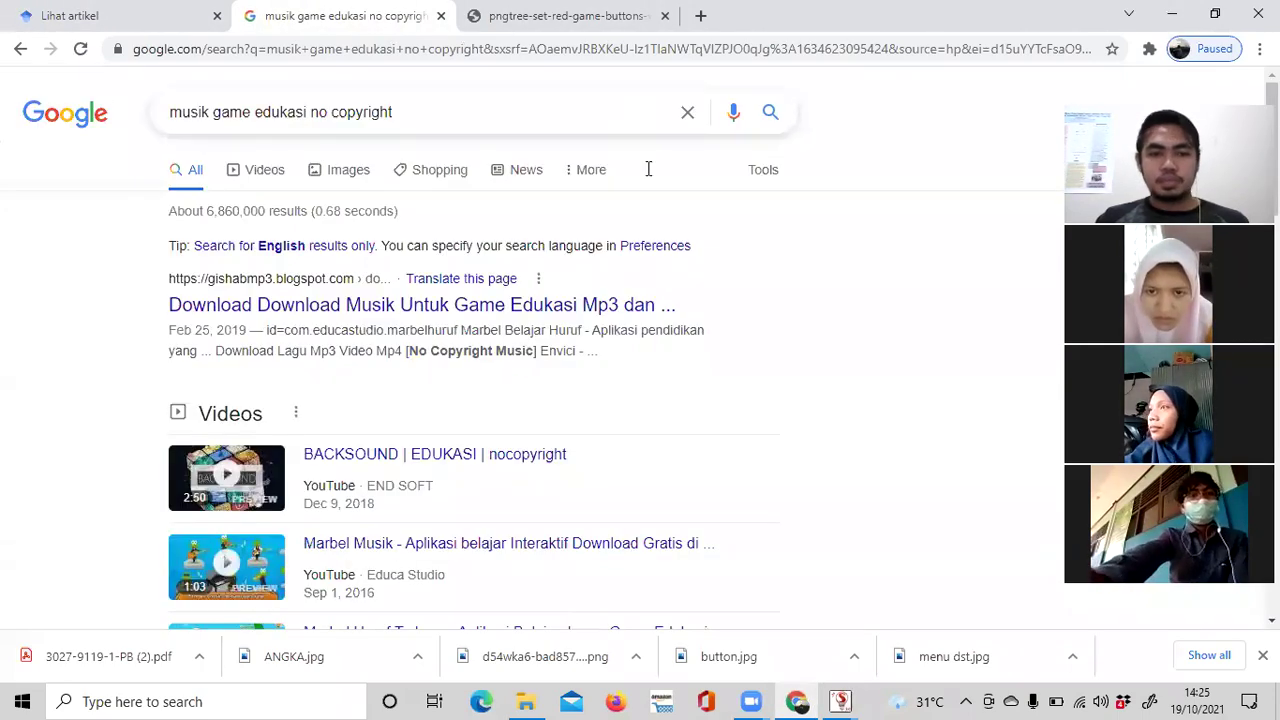
pyautogui.press('/')
pyautogui.write('ba')
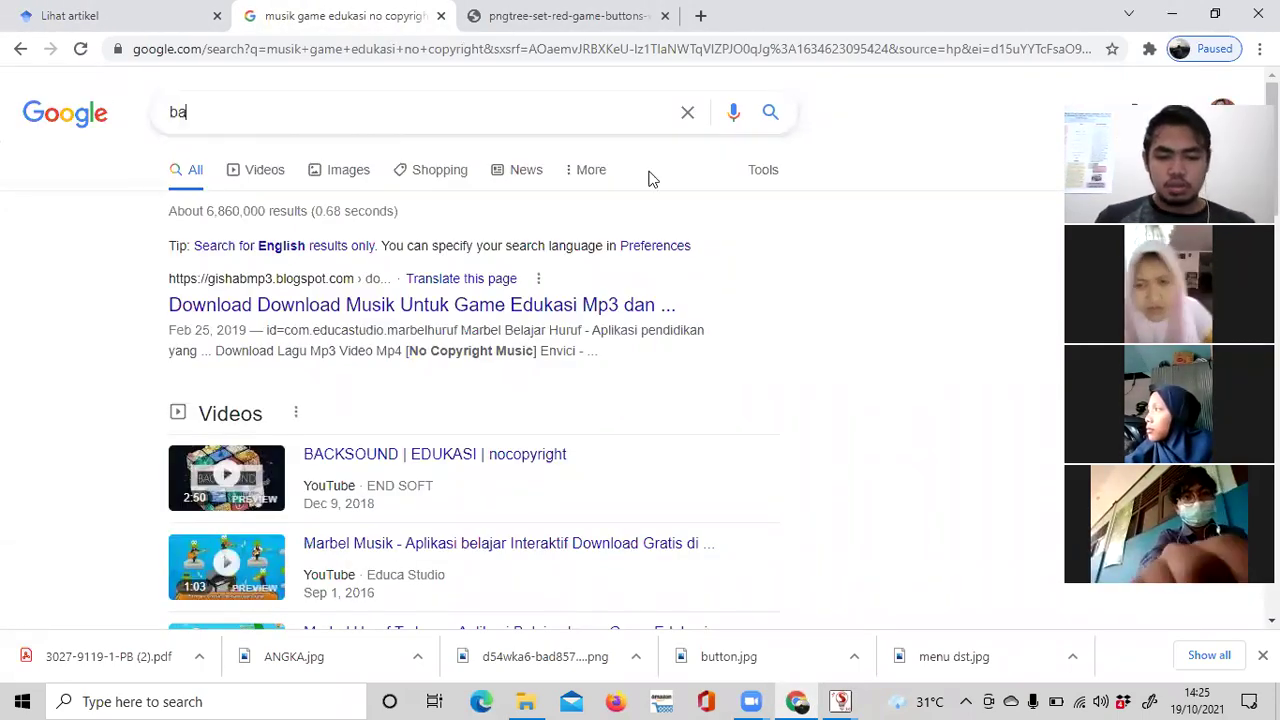
pyautogui.write('ckground')
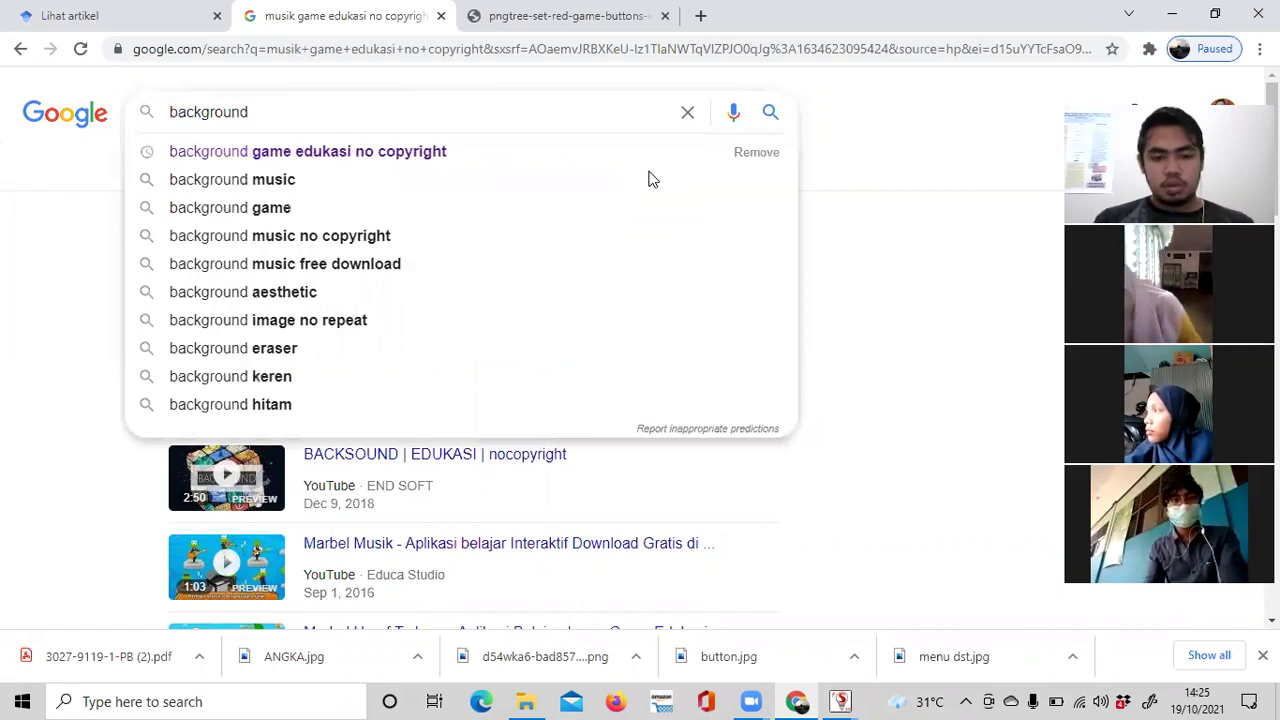
pyautogui.write(' game edukasi')
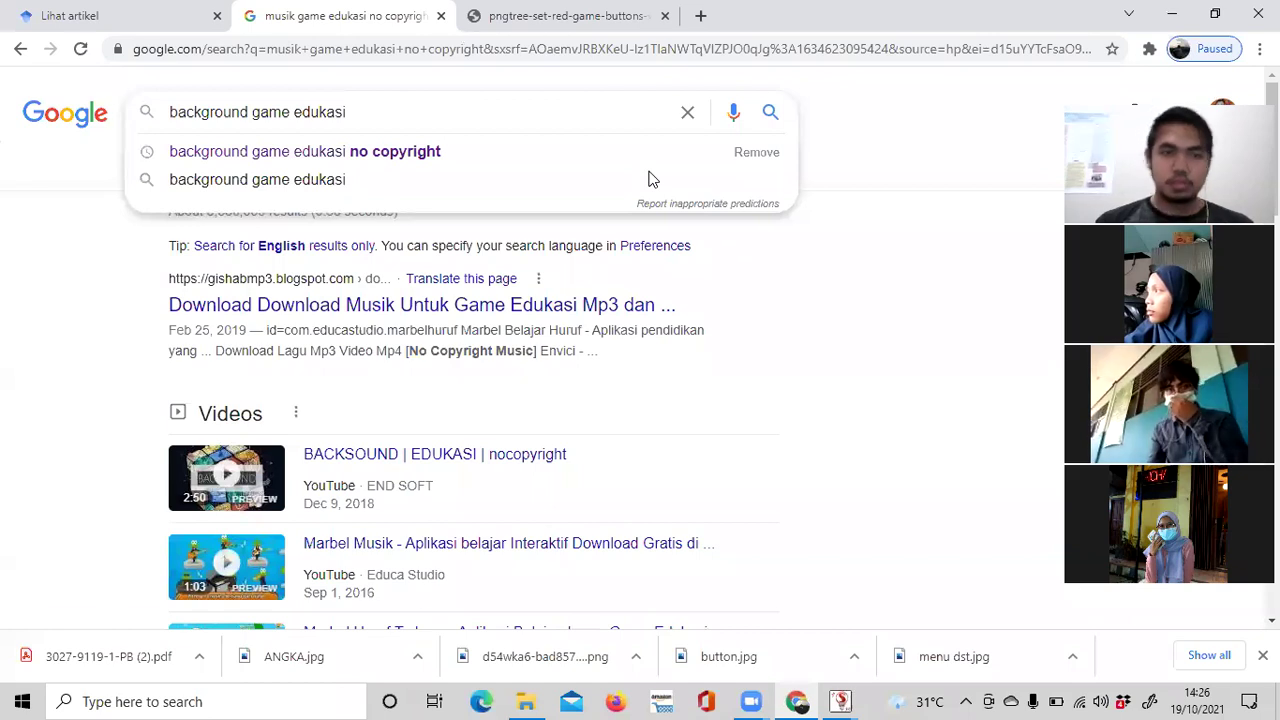
pyautogui.write(' hd')
pyautogui.press('Return')
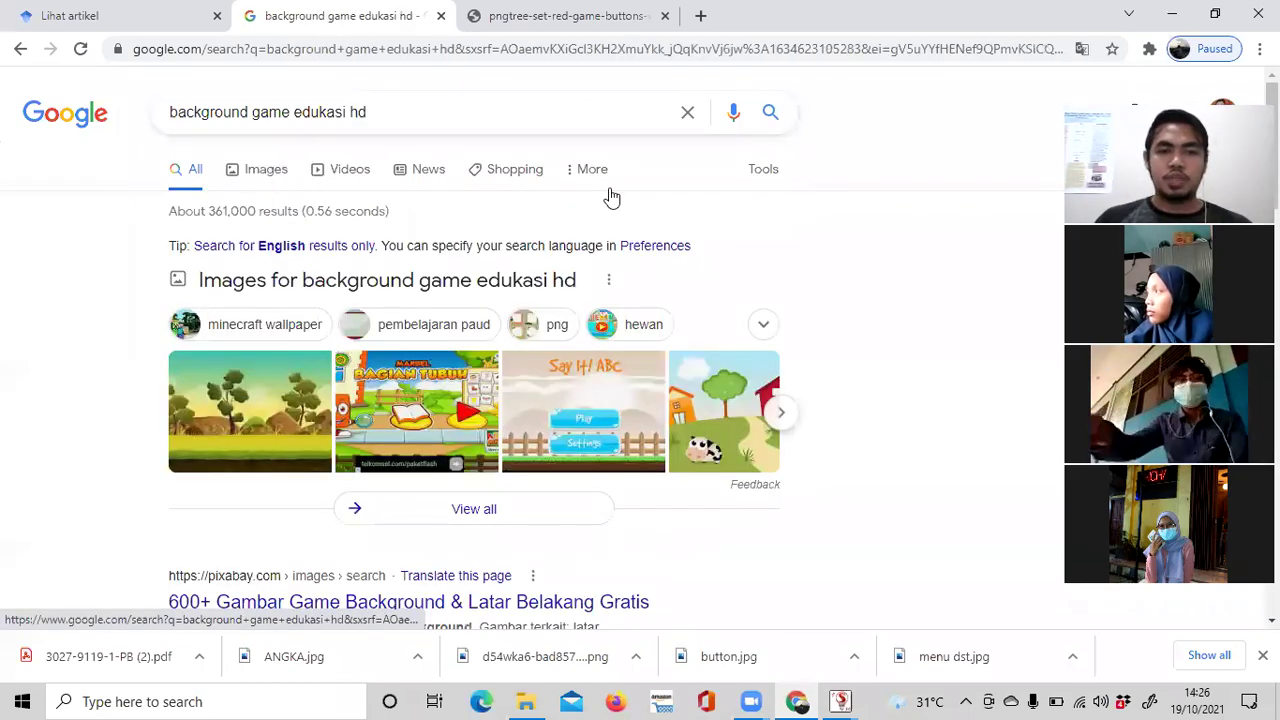
# Show the image results and preview the Freepik game background and the Marbel Bagian Tubuh screen.
pyautogui.click(612, 197)
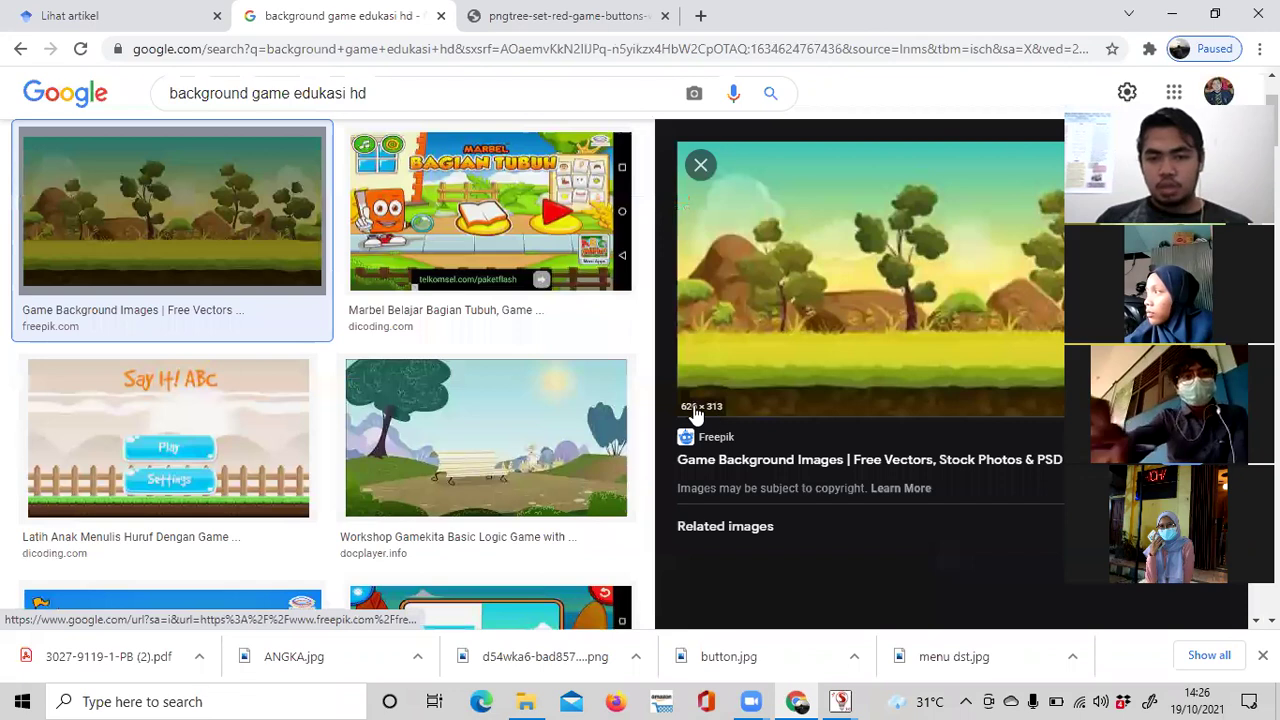
pyautogui.click(422, 222)
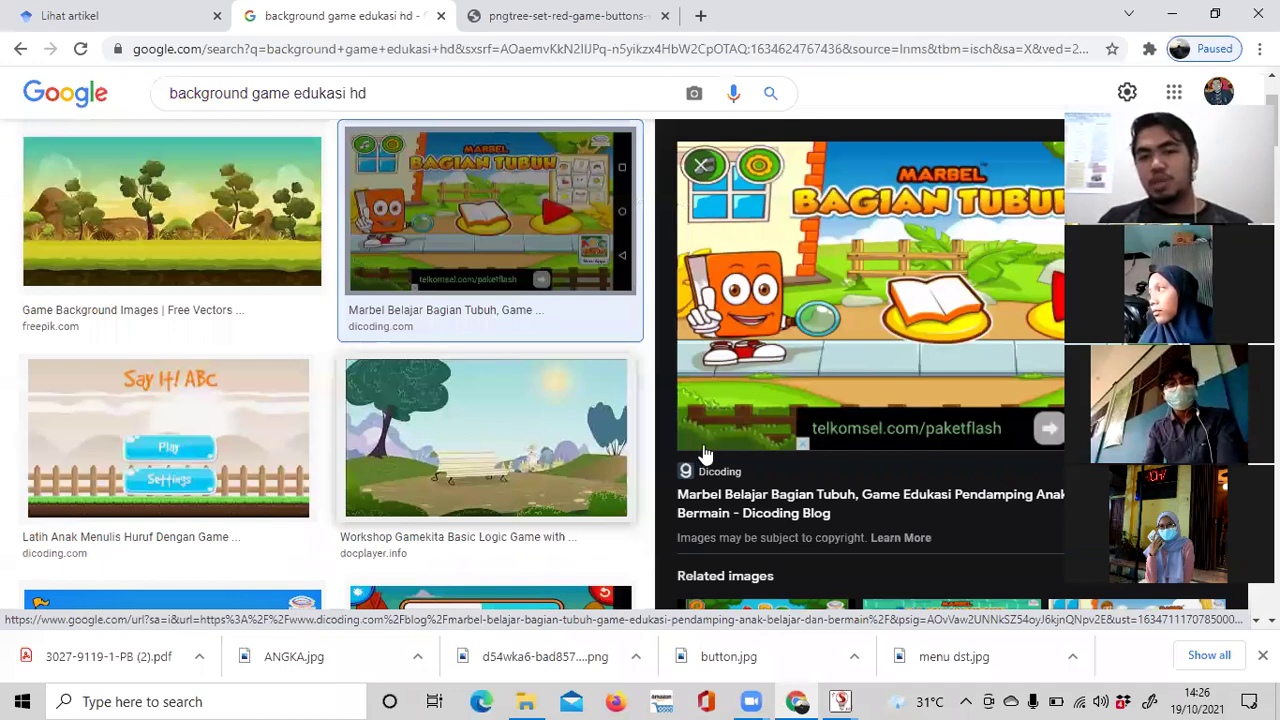
# Preview the cow farm background and the related Shutterstock farm animation, browse its related images, and close the preview.
pyautogui.scroll(-5, 566, 531)
pyautogui.click(566, 531)
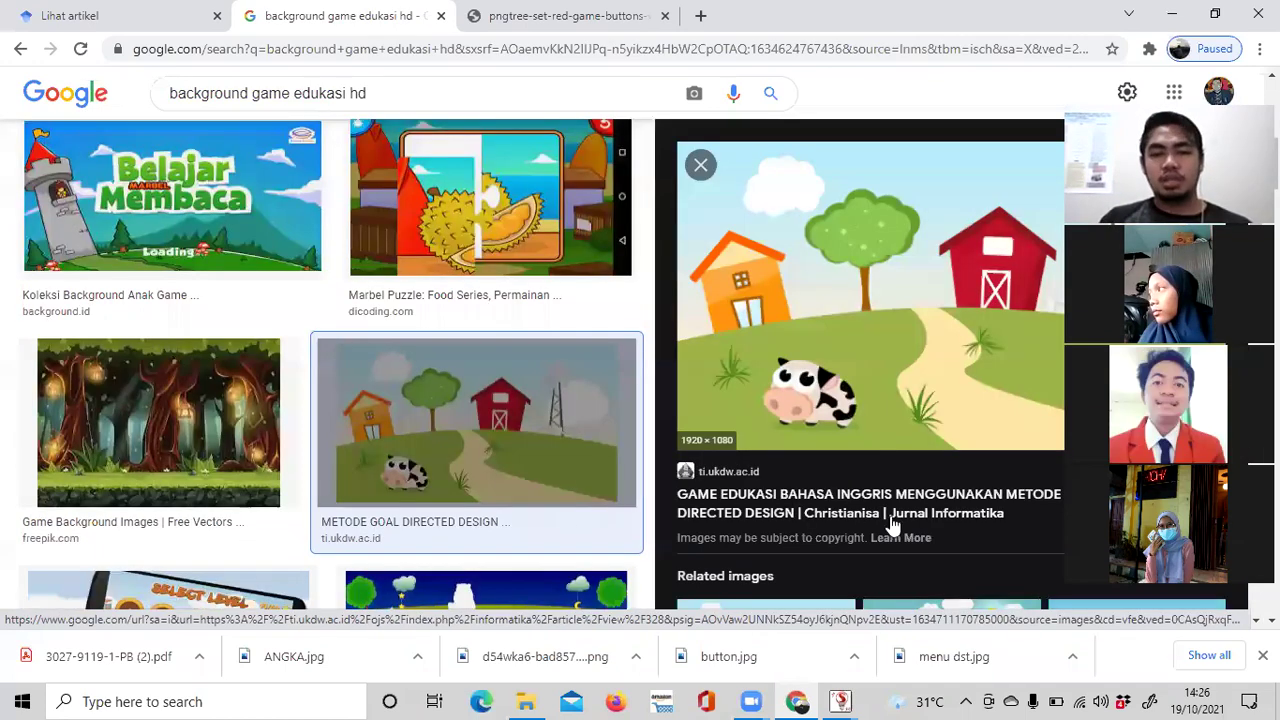
pyautogui.scroll(-3, 955, 390)
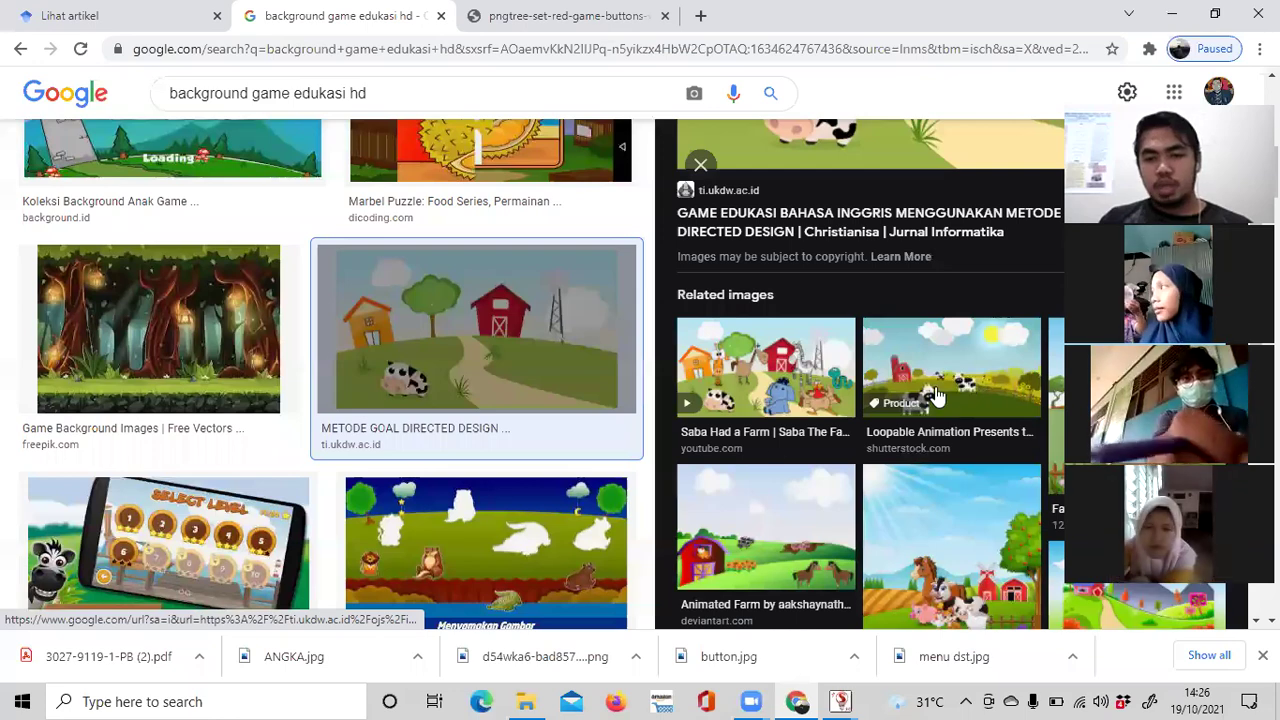
pyautogui.click(935, 395)
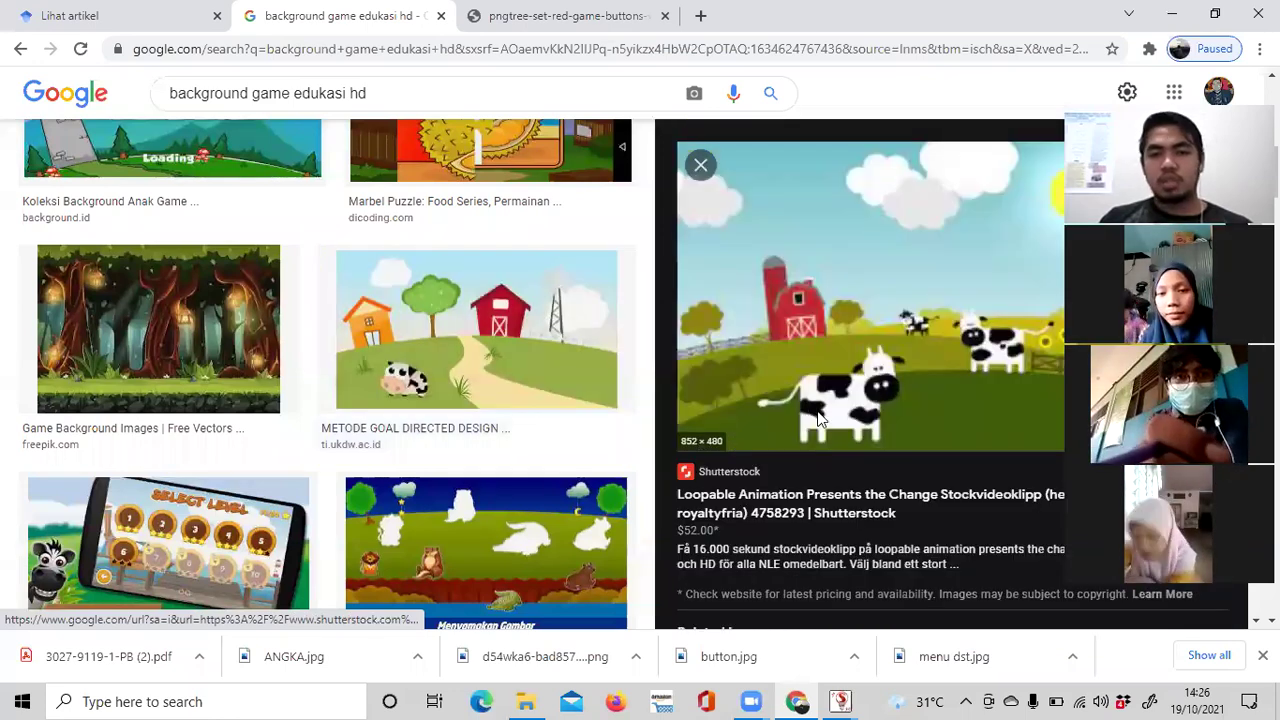
pyautogui.scroll(-5, 818, 418)
pyautogui.scroll(-5, 865, 437)
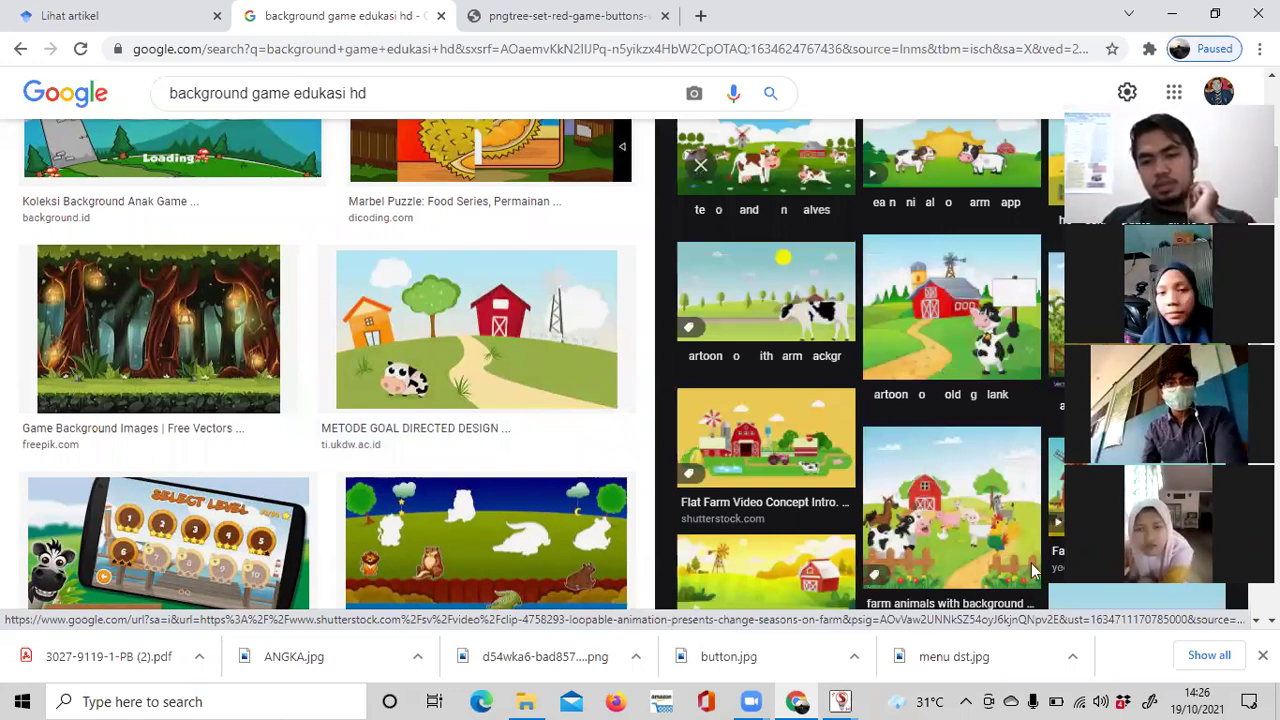
pyautogui.click(700, 165)
# Switch to Smart Apps Creator and insert the "backgroud" image from Downloads on page 1 of the default section.
pyautogui.click(840, 702)
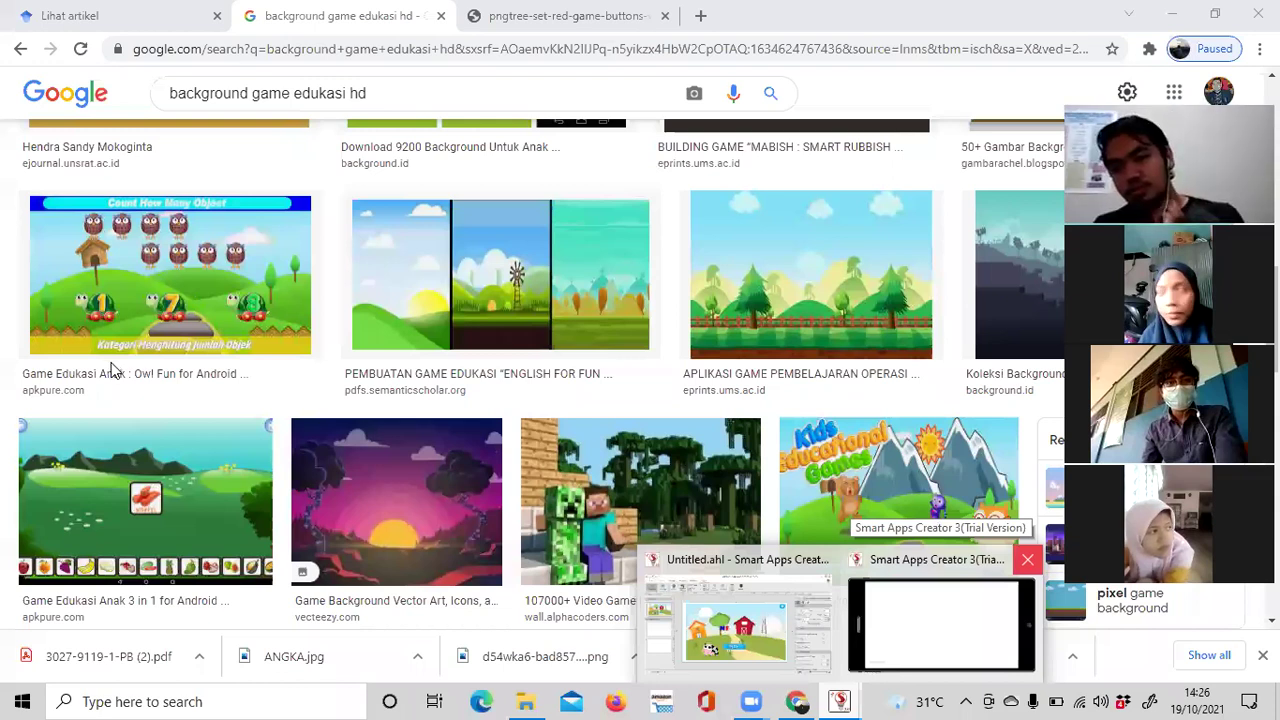
pyautogui.hotkey('alt', 'Tab')
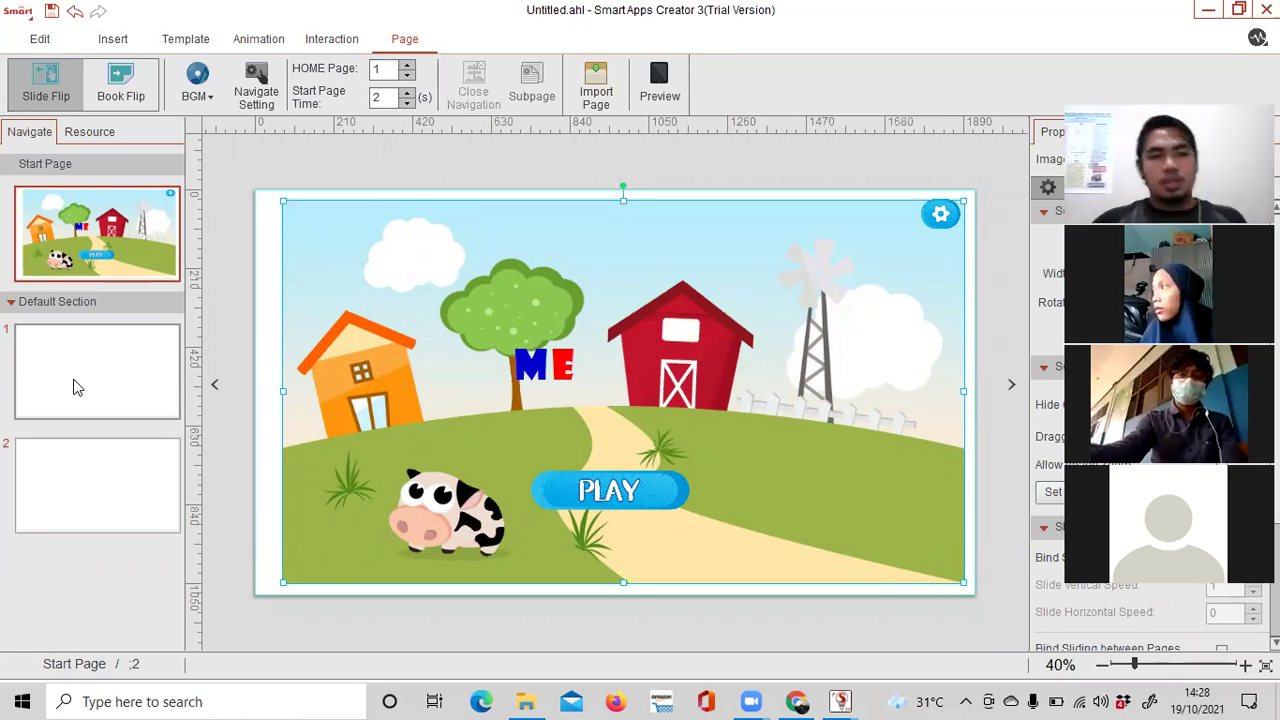
pyautogui.click(131, 383)
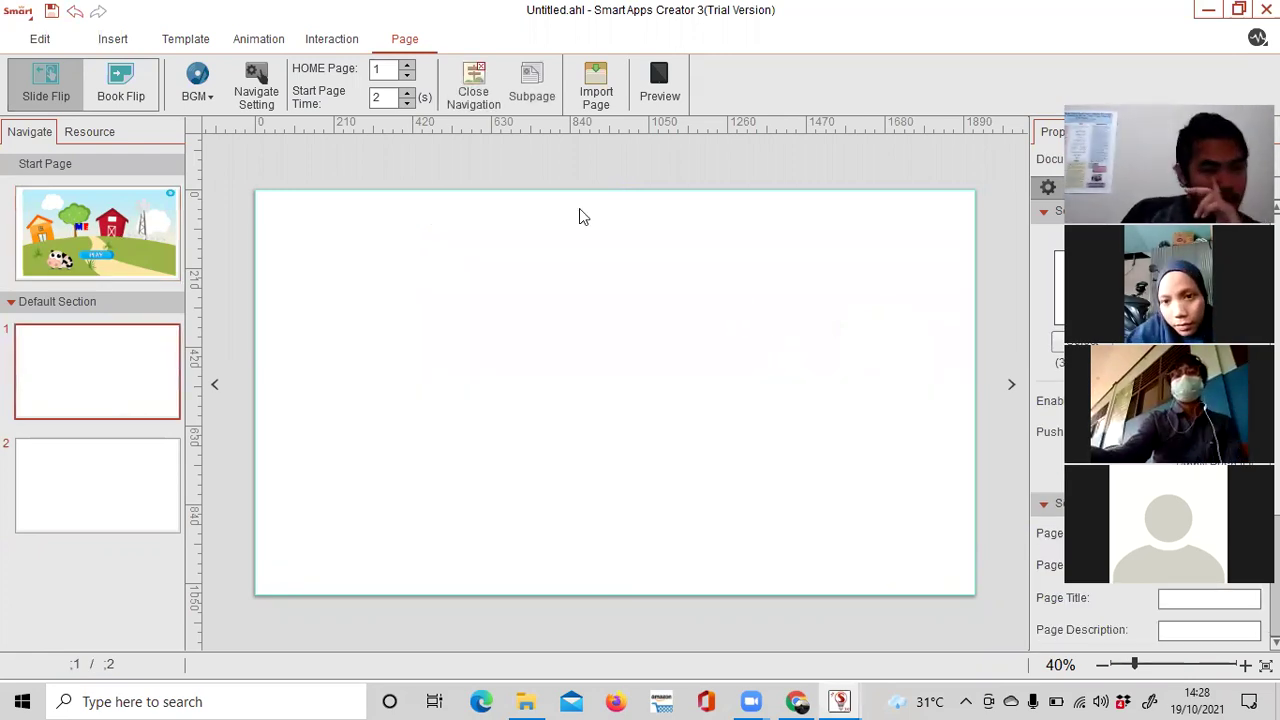
pyautogui.click(113, 40)
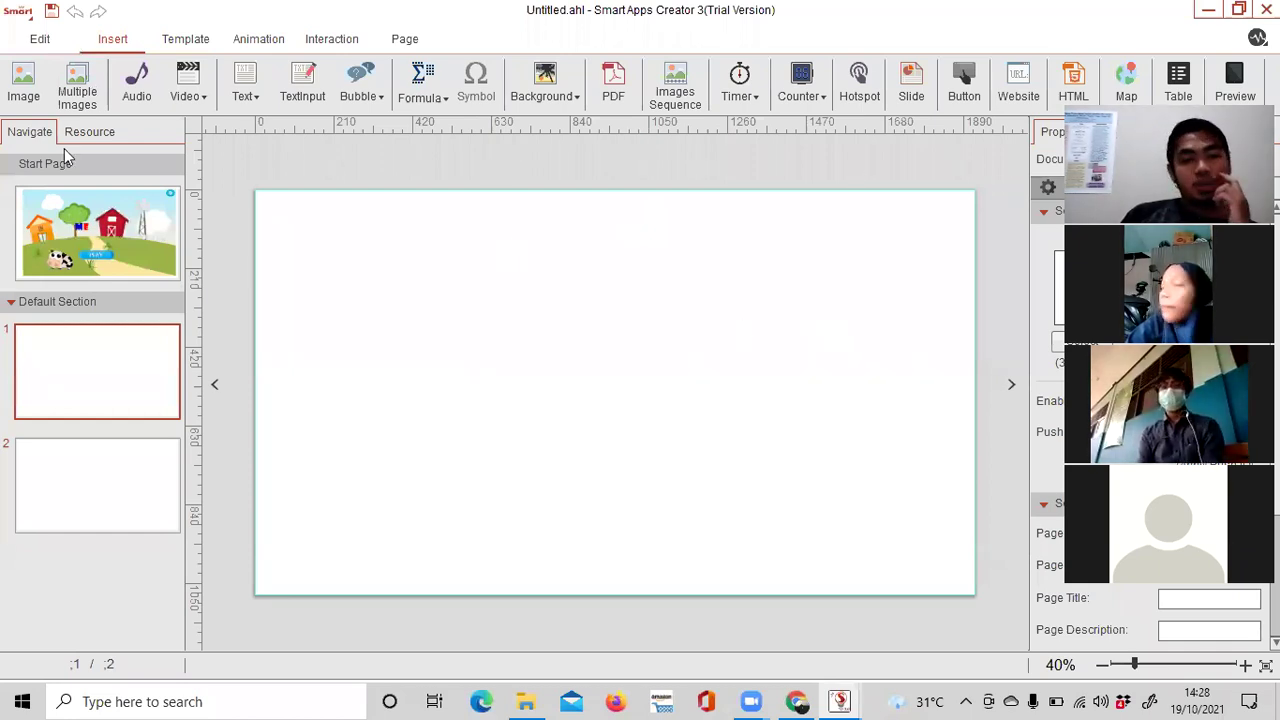
pyautogui.click(27, 88)
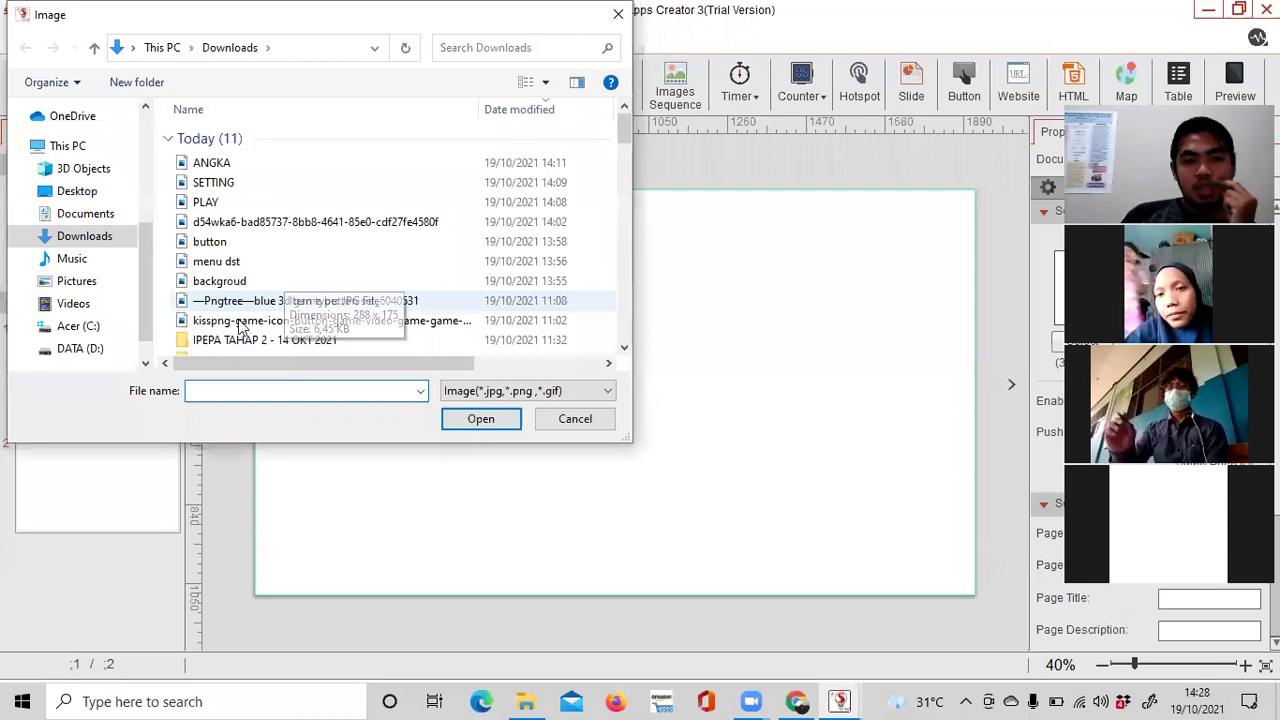
pyautogui.click(226, 284)
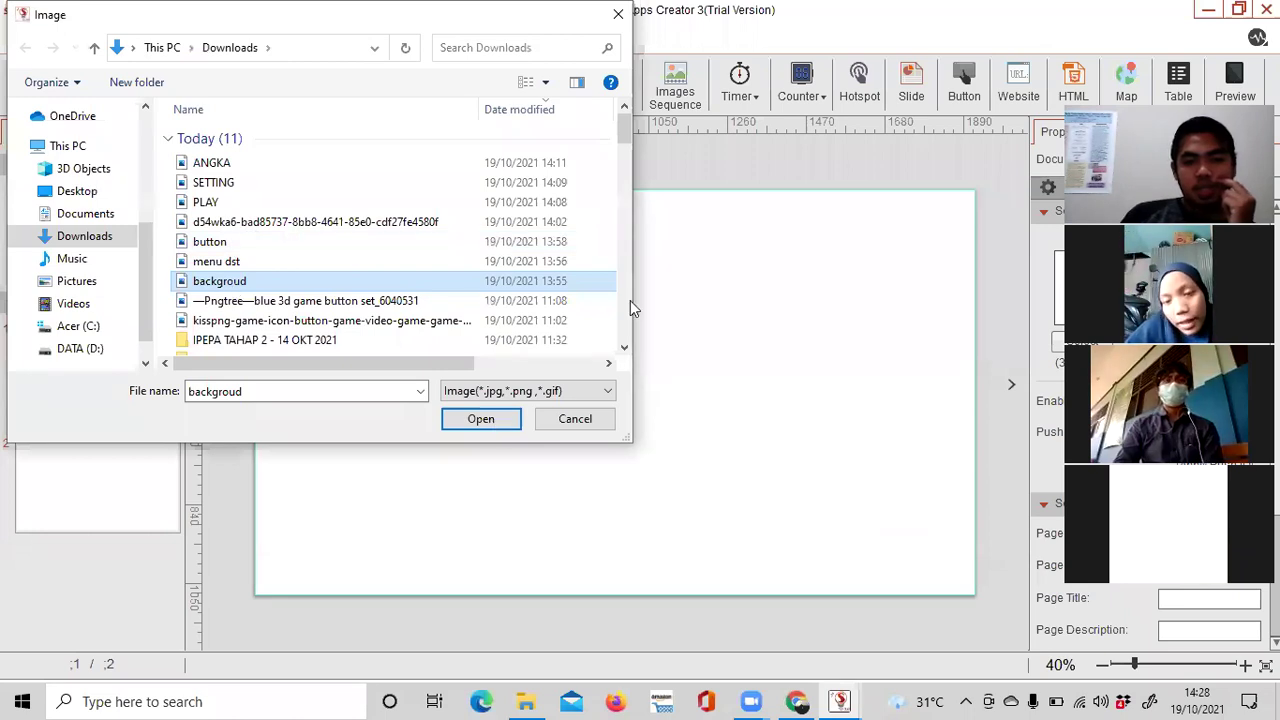
pyautogui.press('Return')
# Stretch and position the rainbow landscape image to cover page 1, at about 1927 by 1067 px, and deselect it.
pyautogui.moveTo(668, 425); pyautogui.dragTo(936, 584)
pyautogui.moveTo(455, 310); pyautogui.dragTo(254, 215)
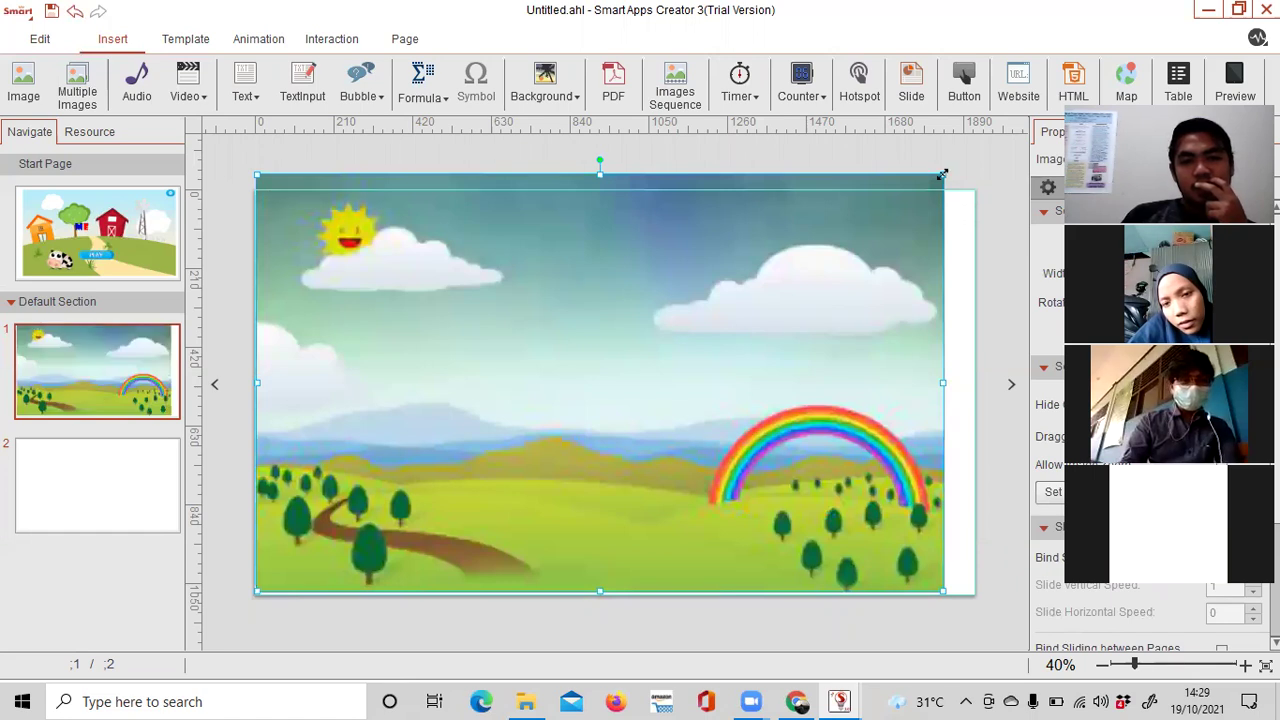
pyautogui.moveTo(945, 177); pyautogui.dragTo(966, 183)
pyautogui.moveTo(867, 273); pyautogui.dragTo(877, 174)
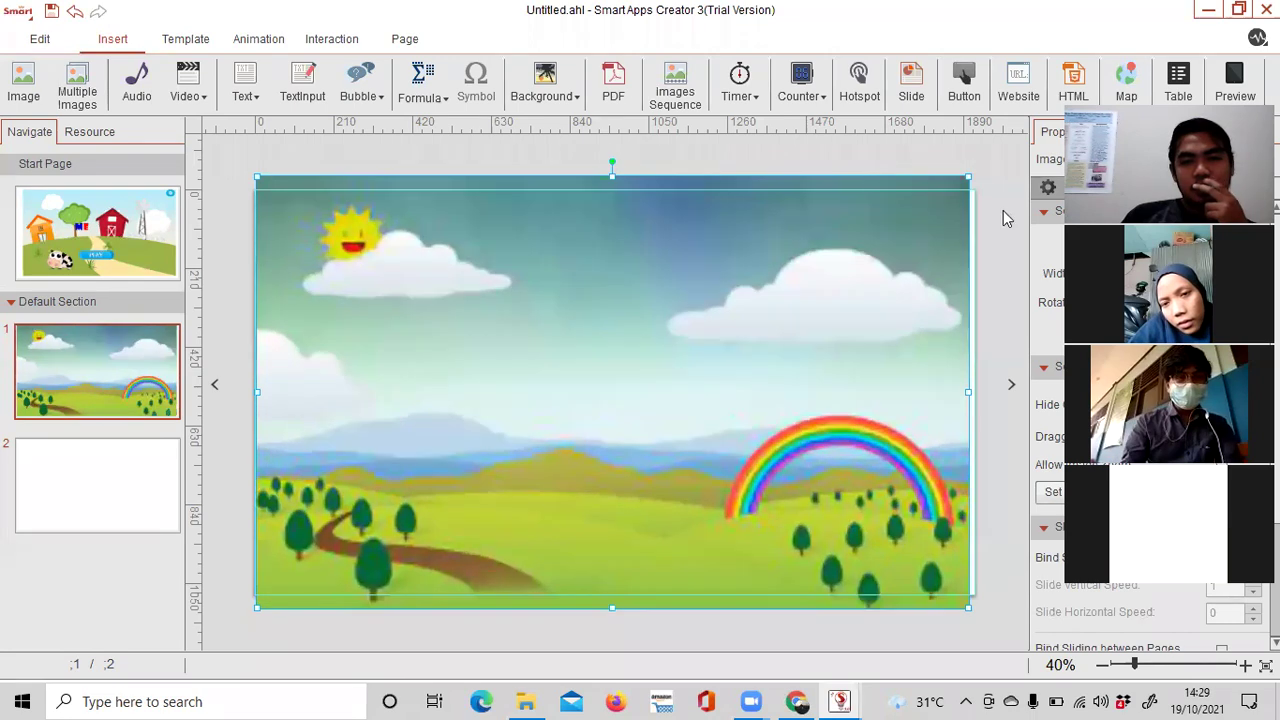
pyautogui.click(934, 294)
pyautogui.moveTo(934, 337); pyautogui.dragTo(932, 335)
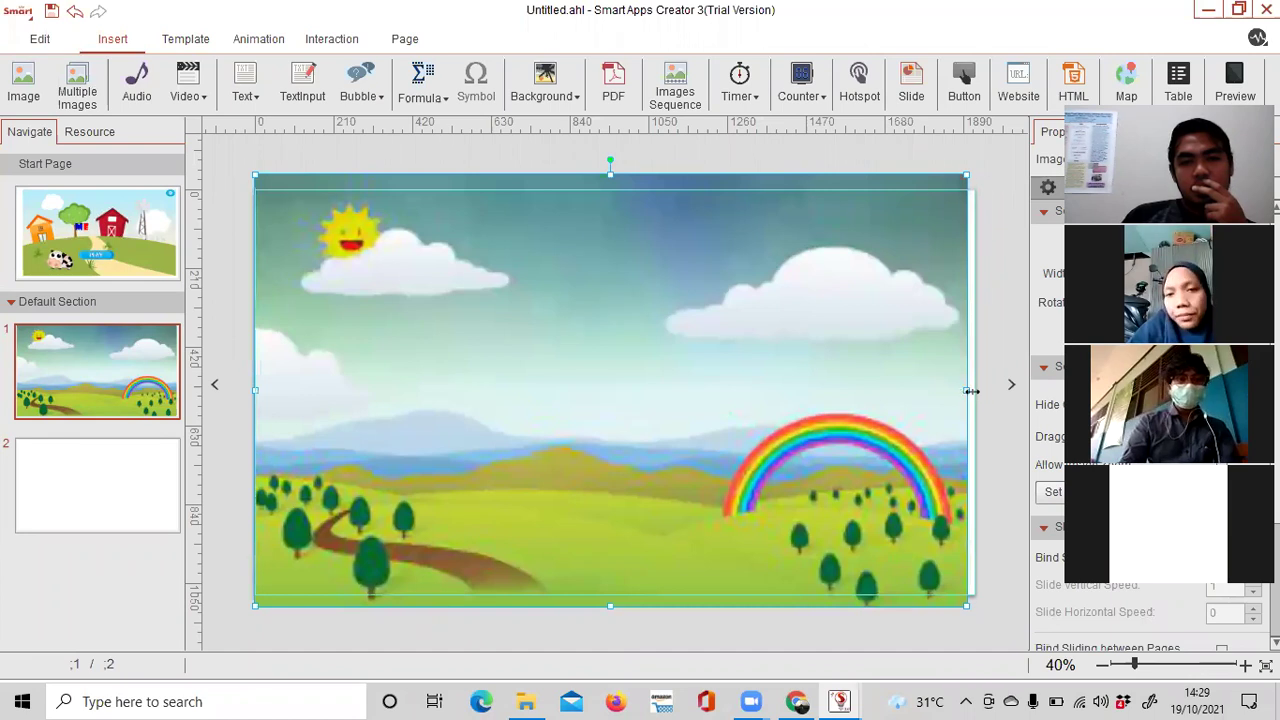
pyautogui.moveTo(970, 391); pyautogui.dragTo(979, 391)
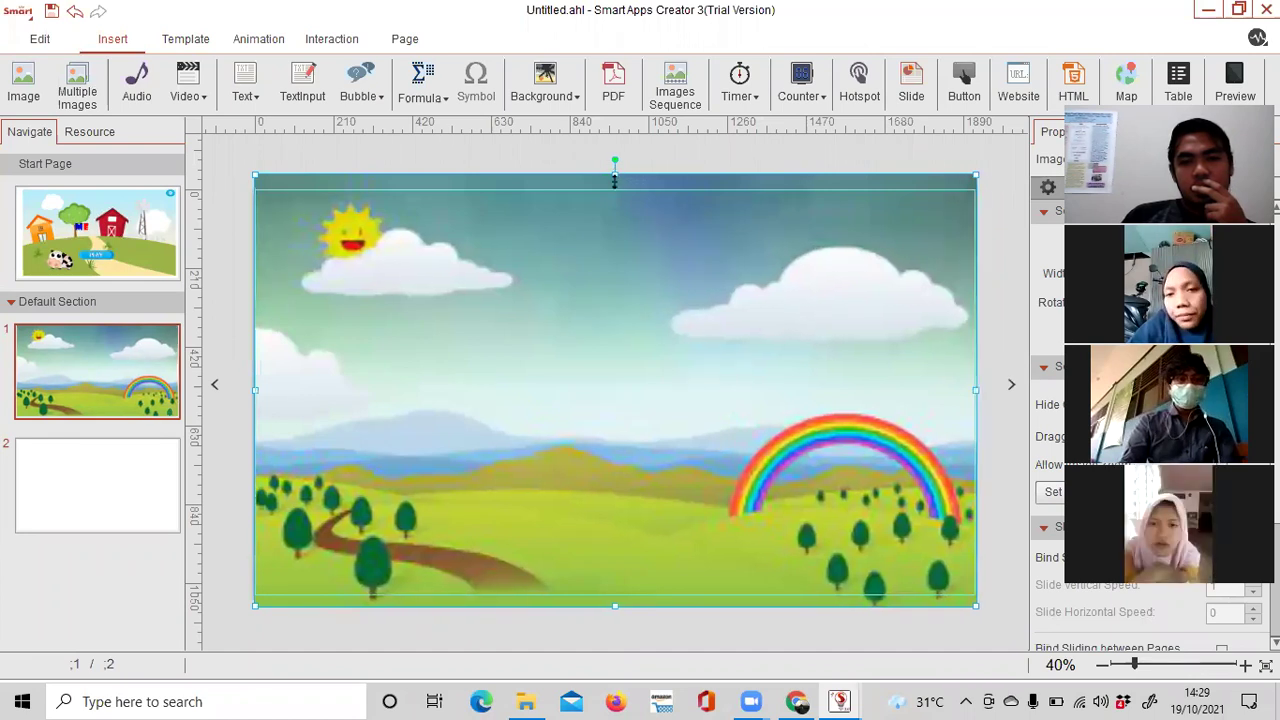
pyautogui.moveTo(615, 178); pyautogui.dragTo(615, 192)
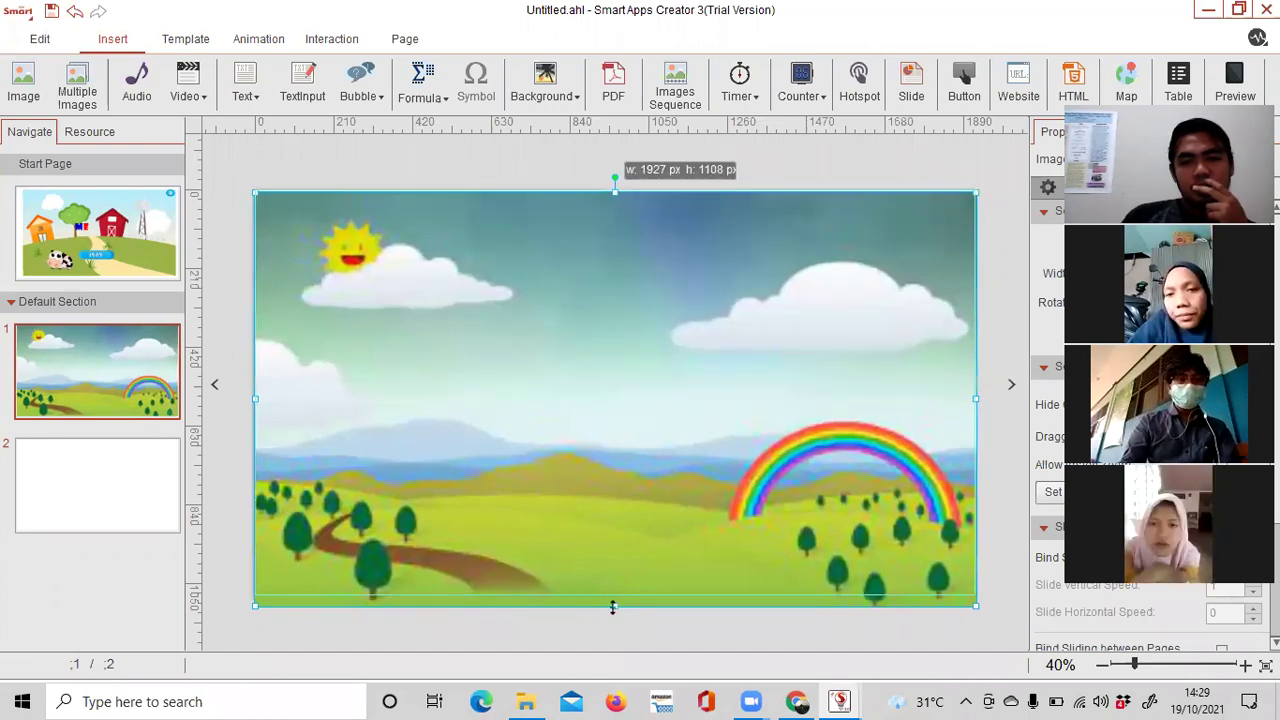
pyautogui.moveTo(615, 597); pyautogui.dragTo(614, 584)
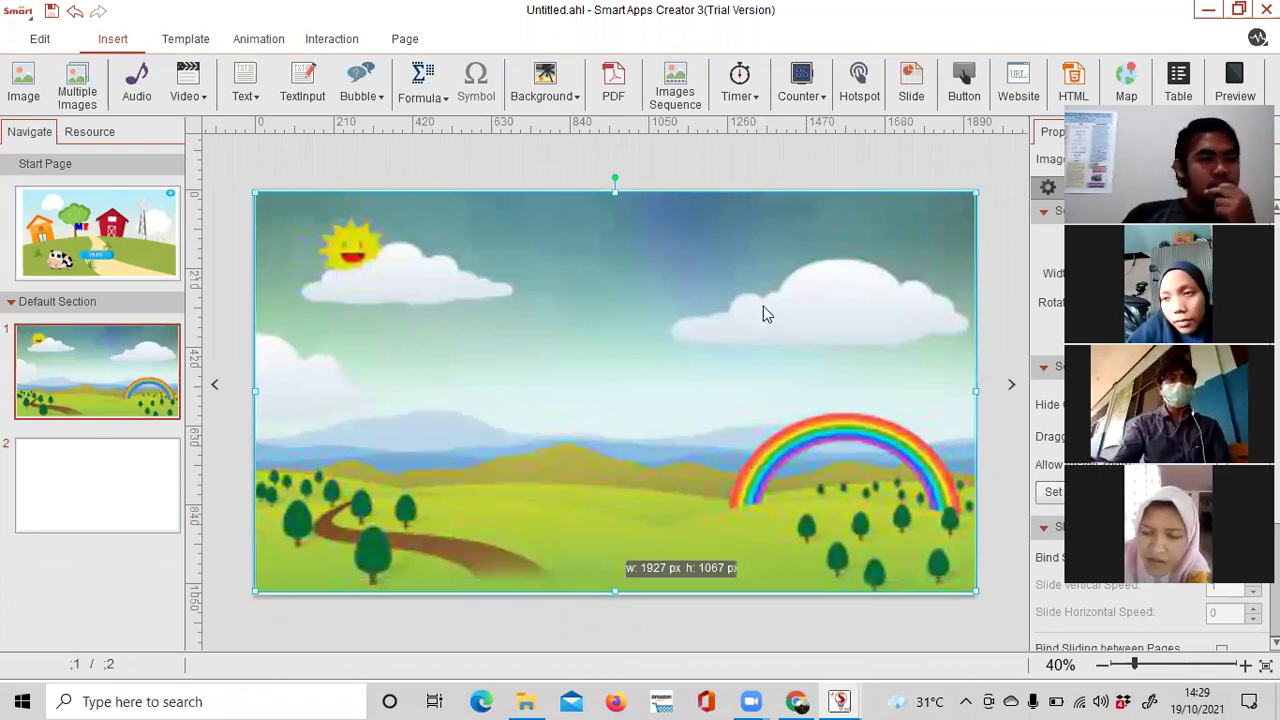
pyautogui.press('Escape')
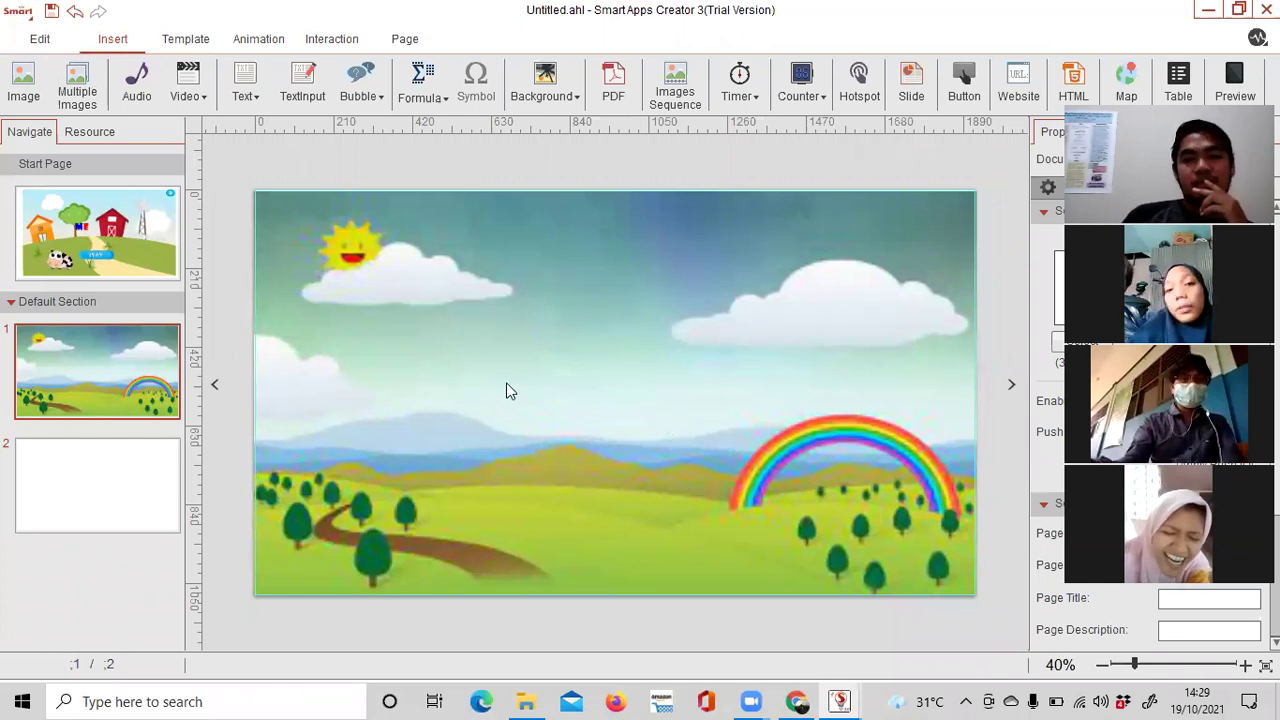
# Move the farm background image on the start page toward the page's upper-left corner, to about x 4 px, y 5 px.
pyautogui.click(117, 233)
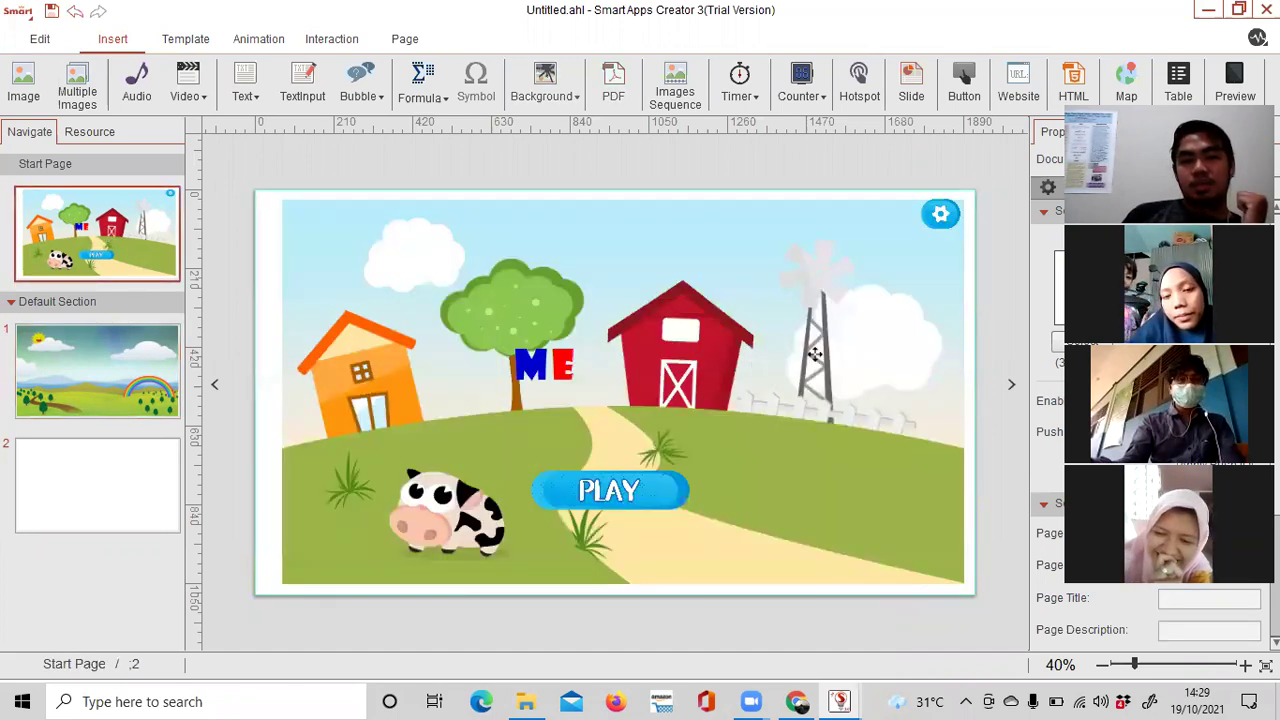
pyautogui.moveTo(837, 466); pyautogui.dragTo(809, 449)
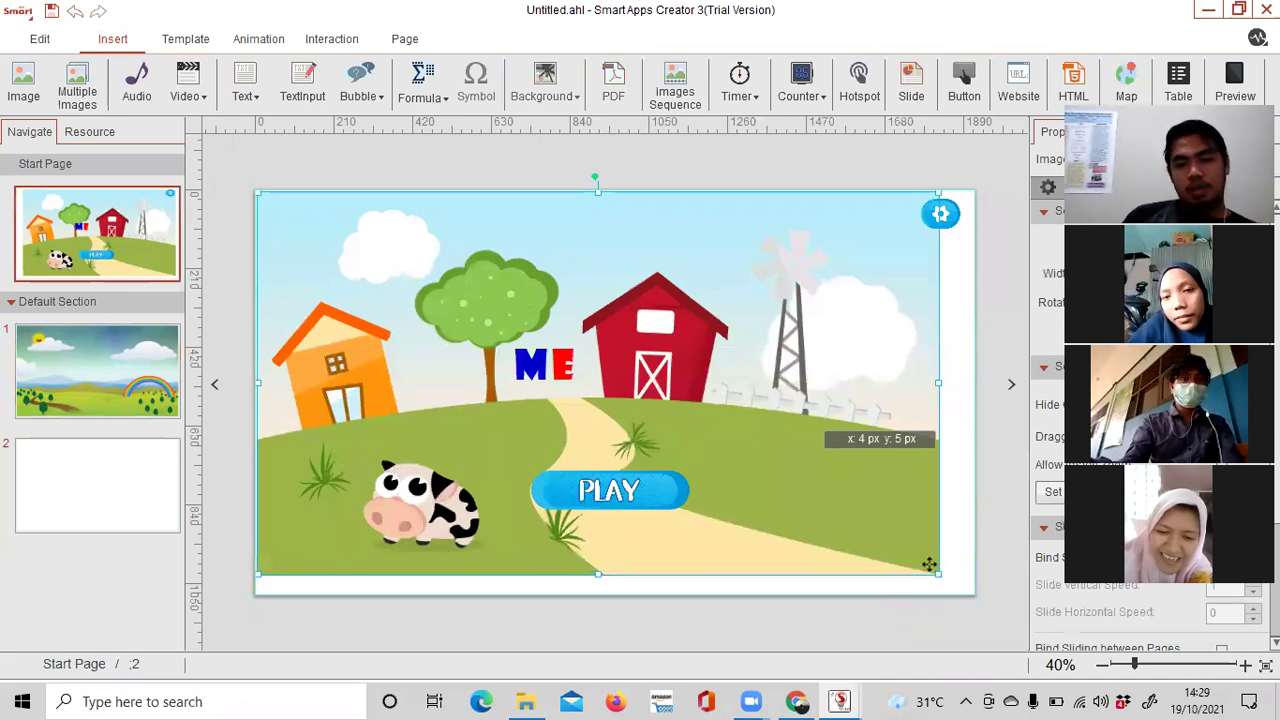
pyautogui.moveTo(960, 589); pyautogui.dragTo(962, 591)
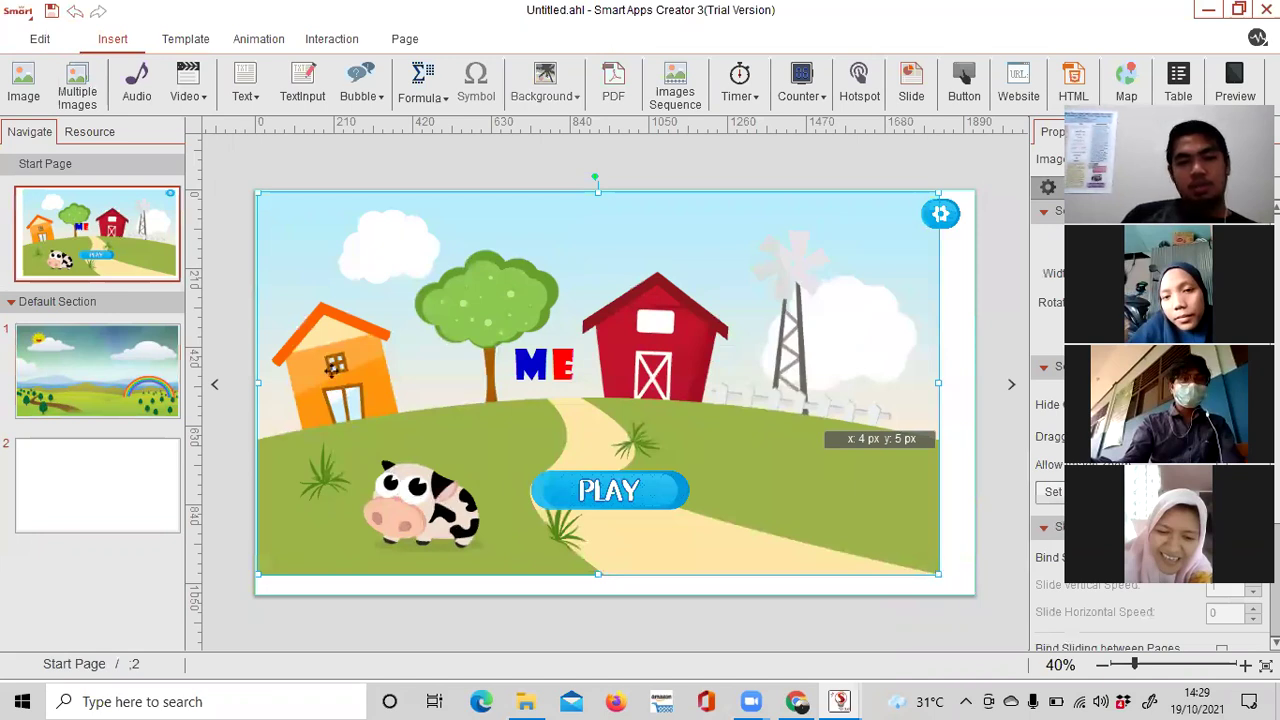
# Check the "menu dst" image in the Downloads folder and insert it on page 2 of the default section.
pyautogui.click(130, 375)
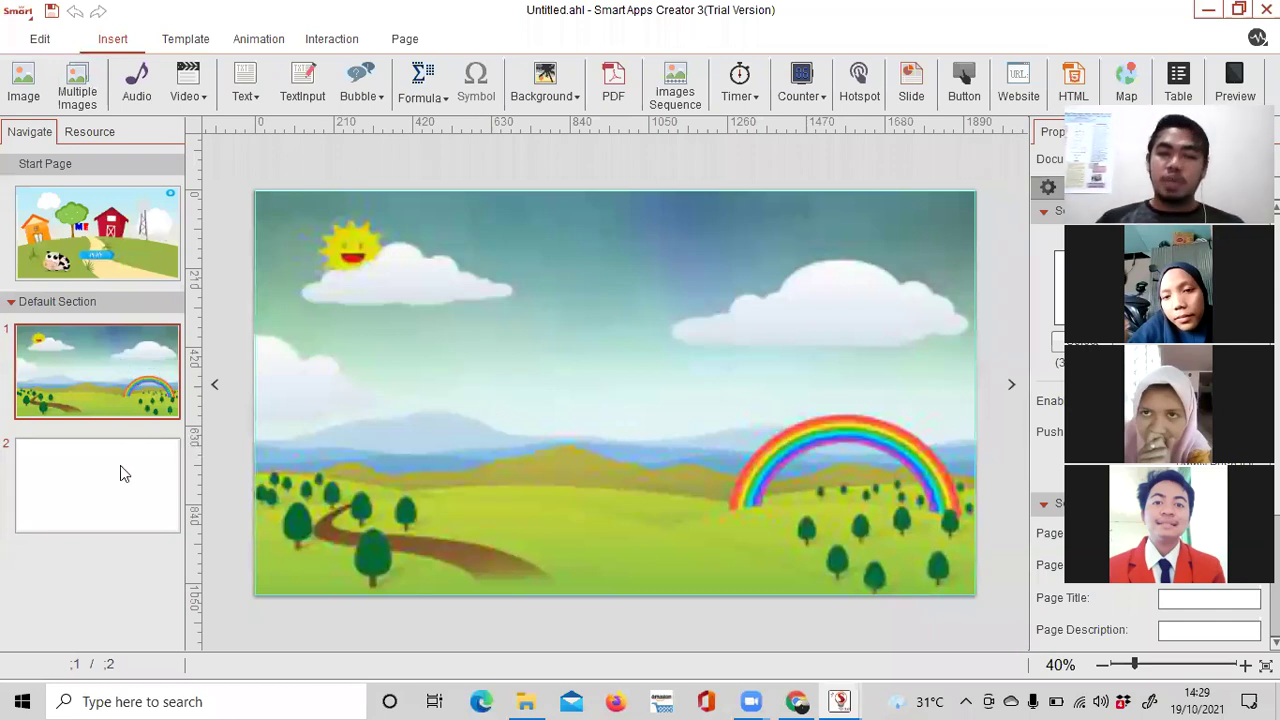
pyautogui.click(117, 498)
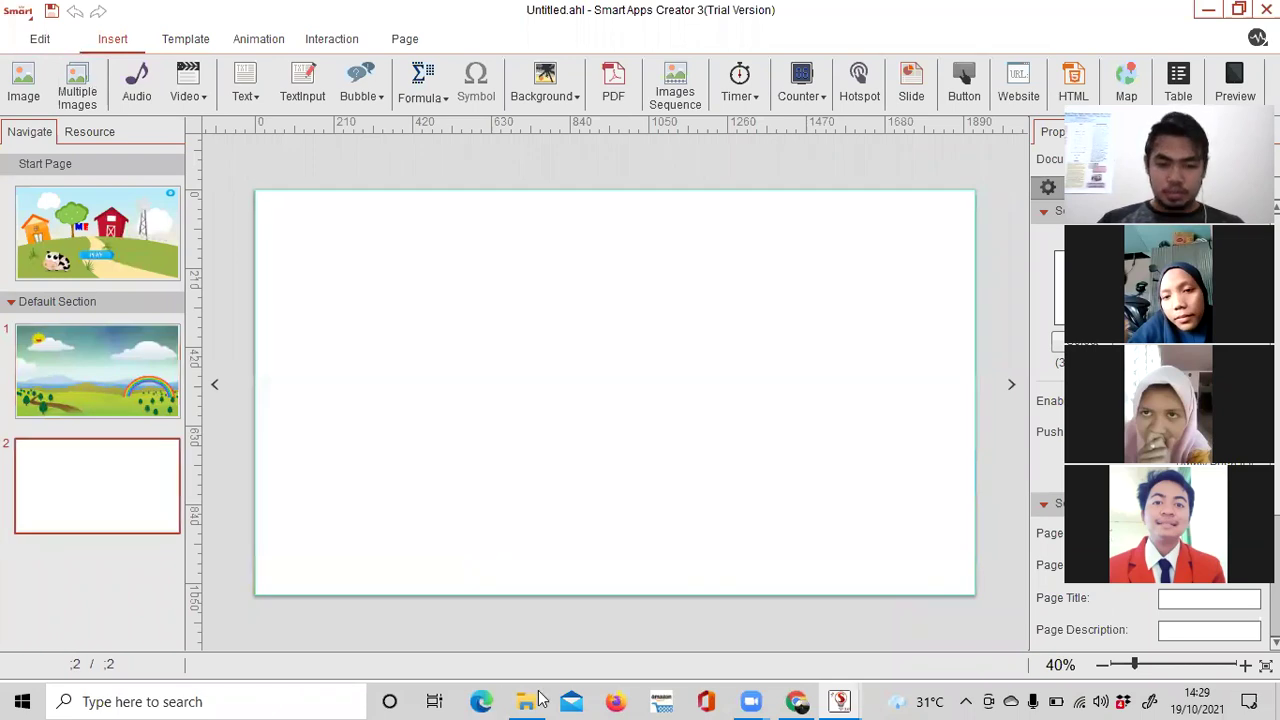
pyautogui.hotkey('alt', 'Tab')
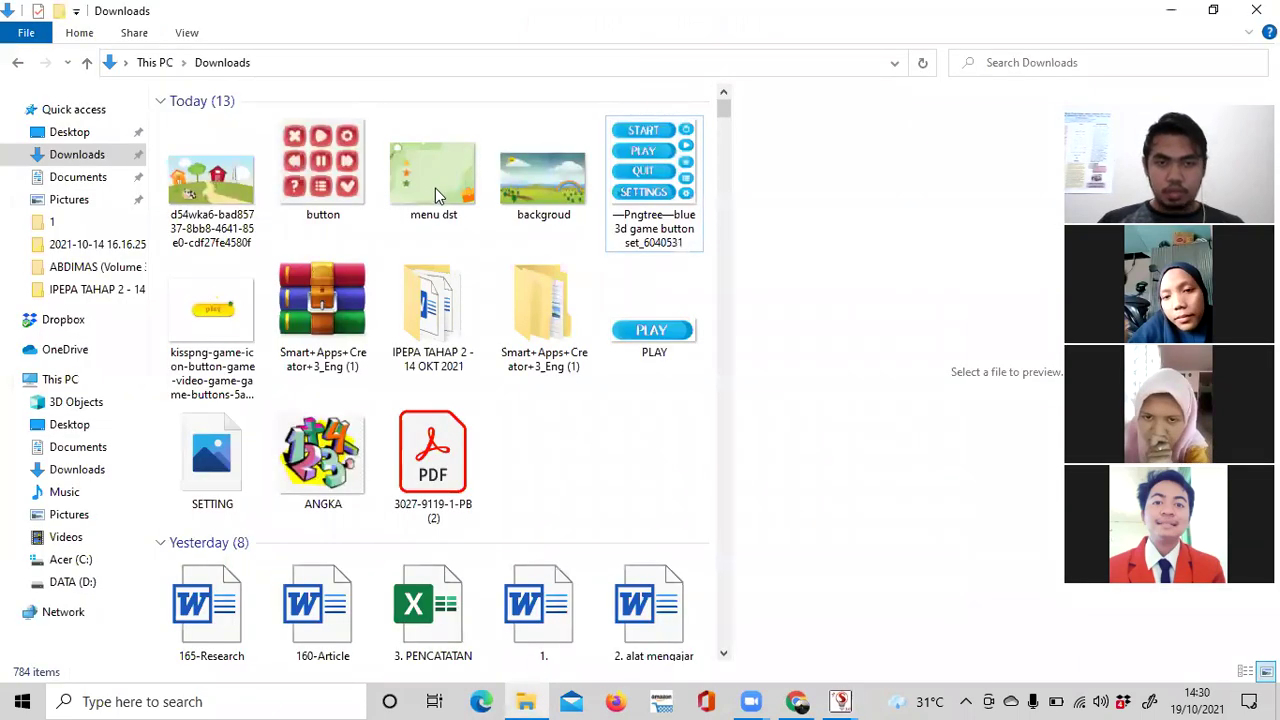
pyautogui.press('Left')
pyautogui.press('Left')
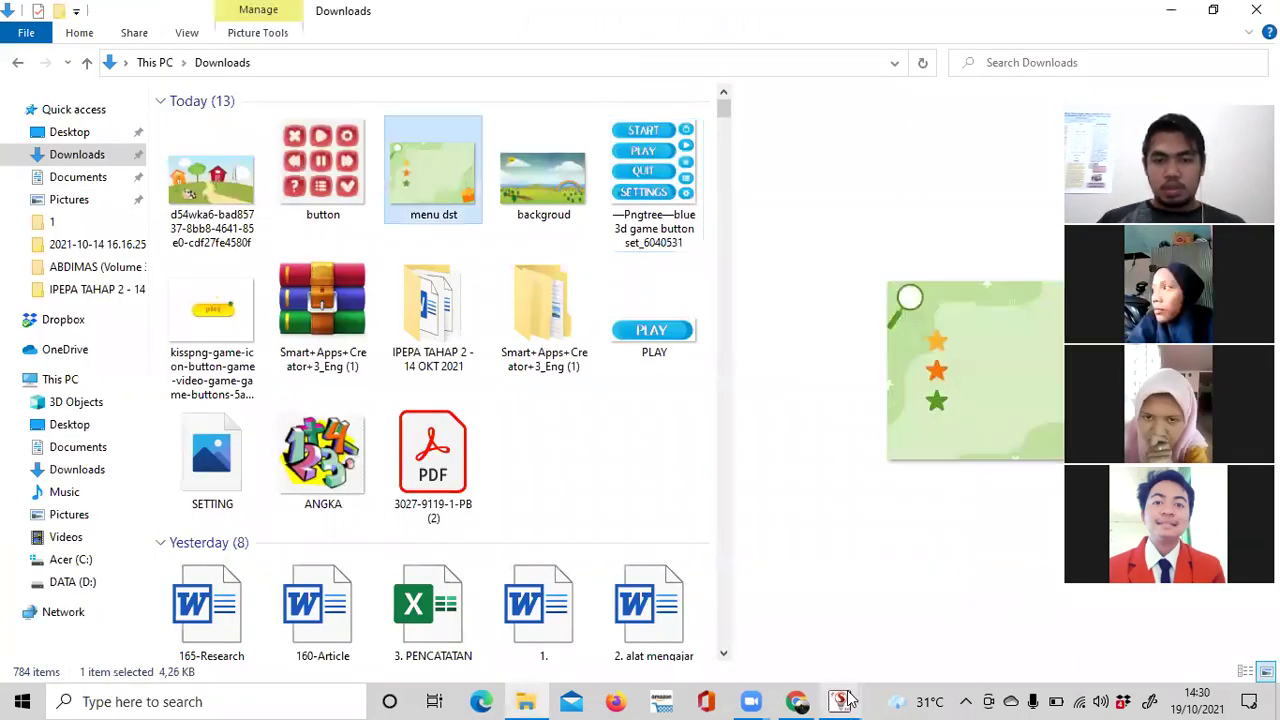
pyautogui.moveTo(839, 701)
pyautogui.click(740, 632)
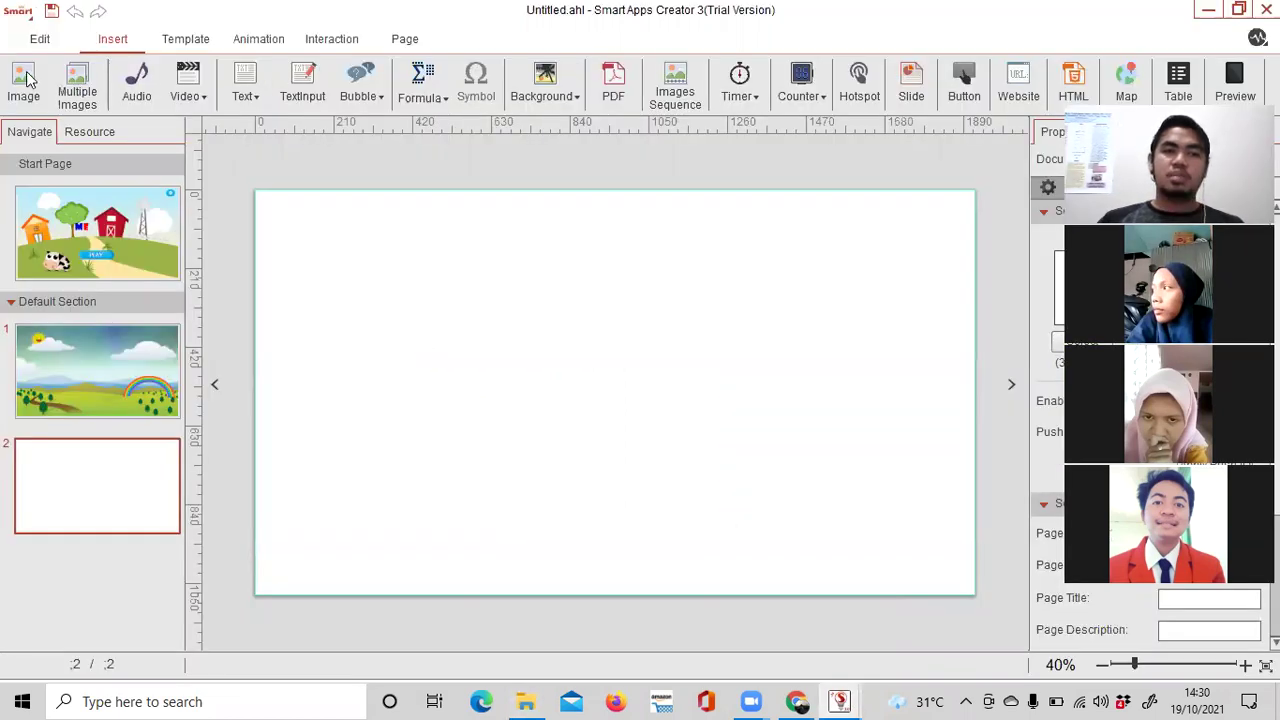
pyautogui.click(24, 80)
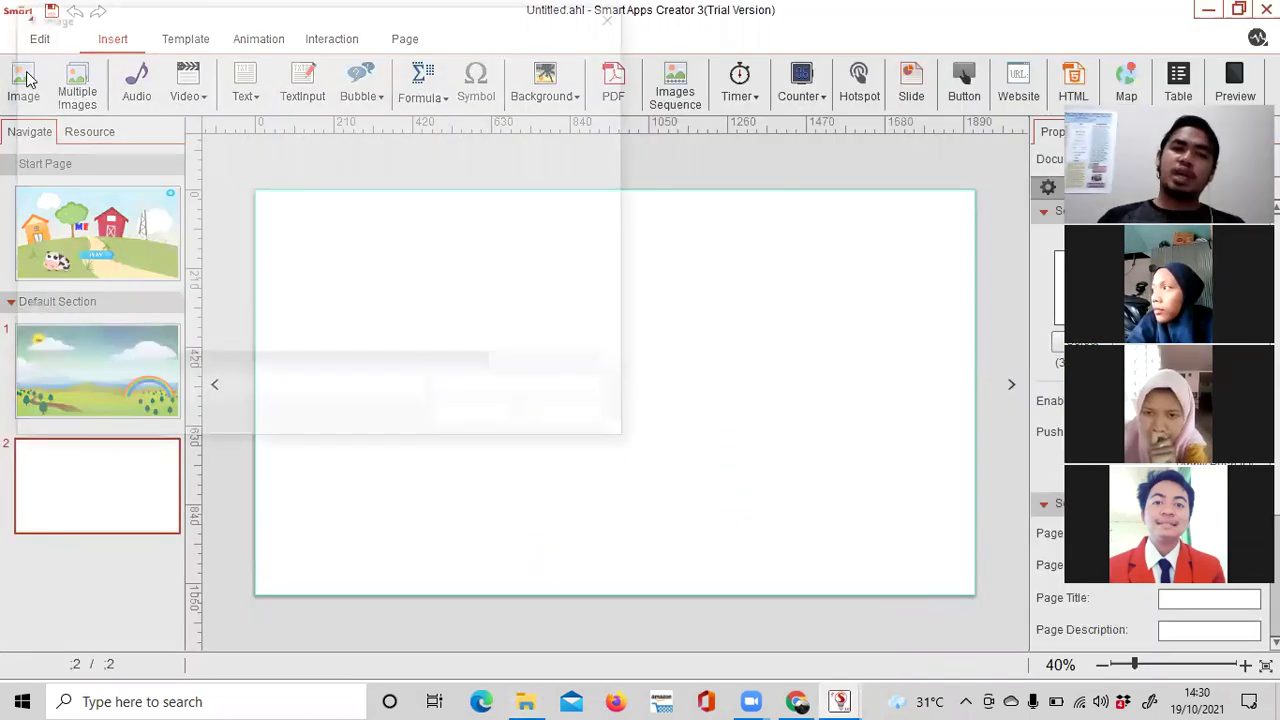
pyautogui.click(212, 264)
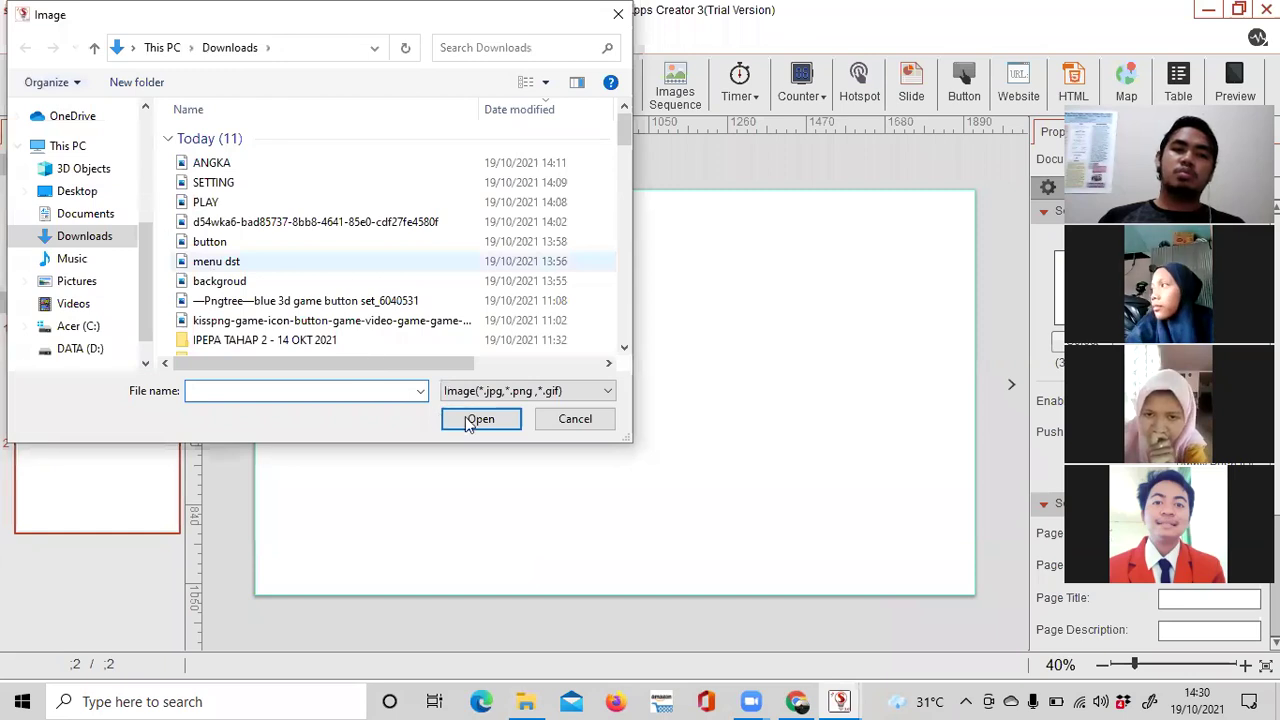
pyautogui.click(479, 419)
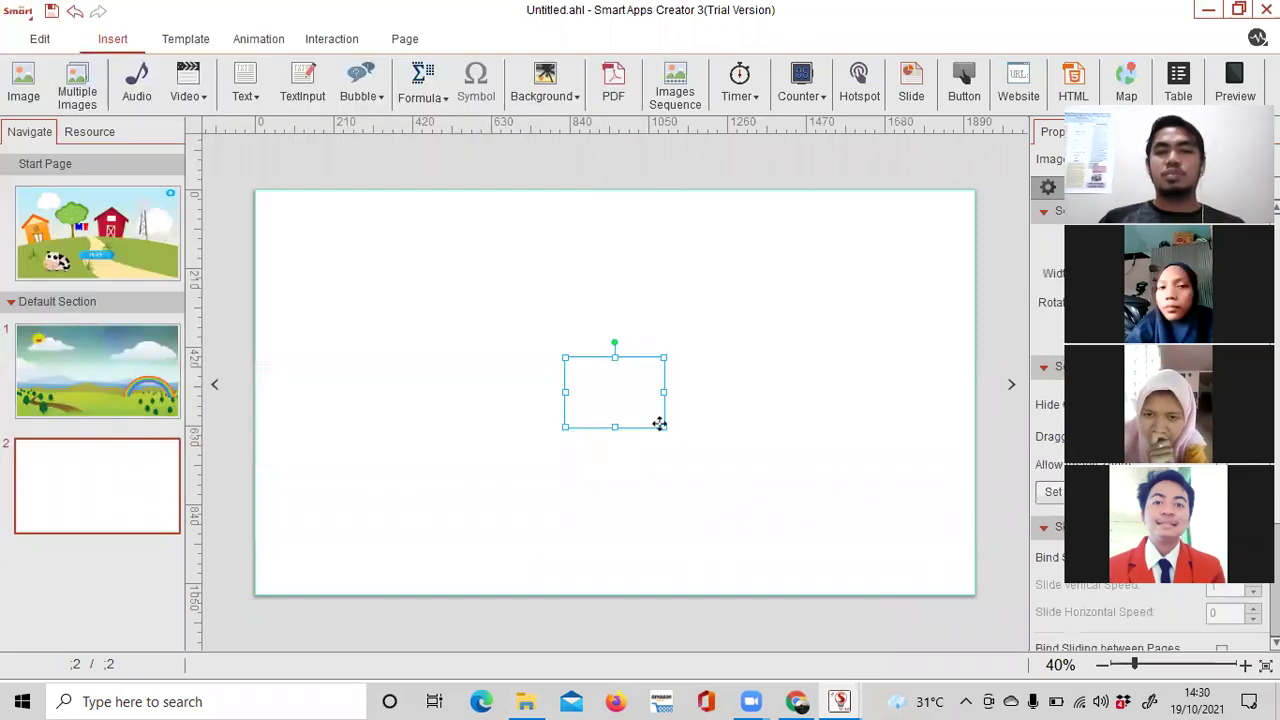
# Enlarge the green menu image with the three stars until it covers all of page 2.
pyautogui.moveTo(822, 515); pyautogui.dragTo(897, 550)
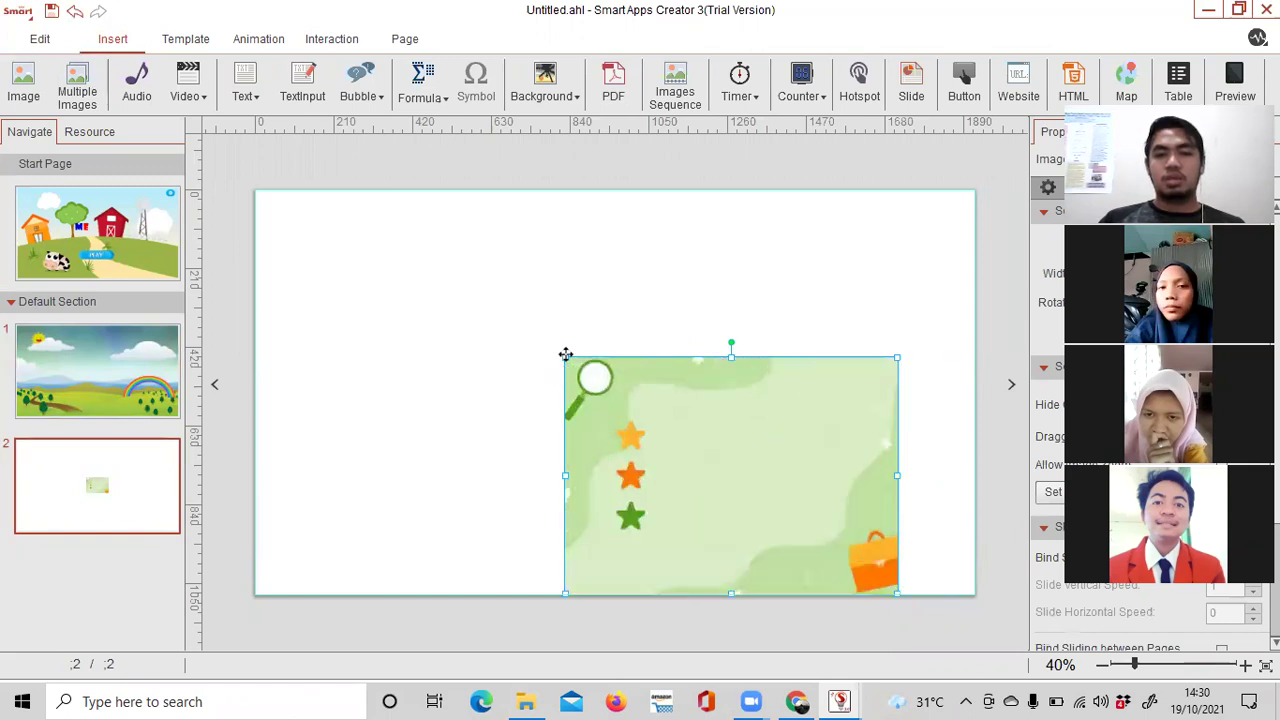
pyautogui.moveTo(540, 346); pyautogui.dragTo(300, 222)
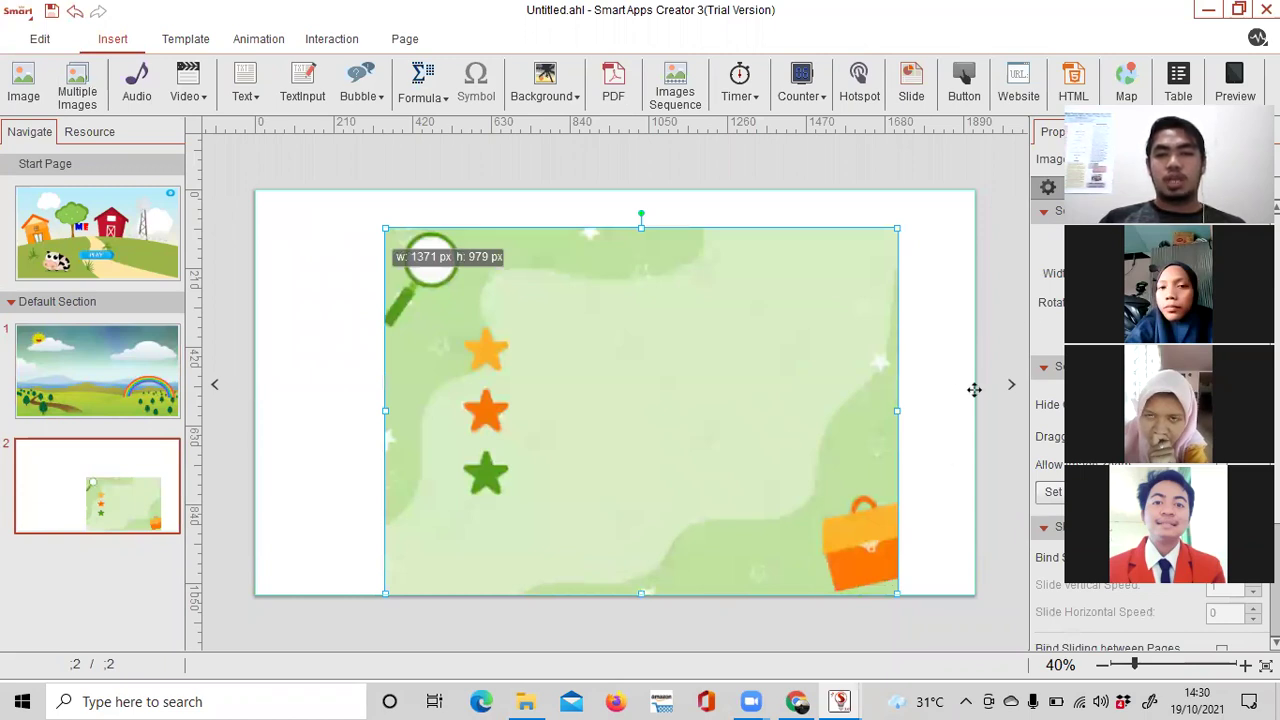
pyautogui.doubleClick(491, 467)
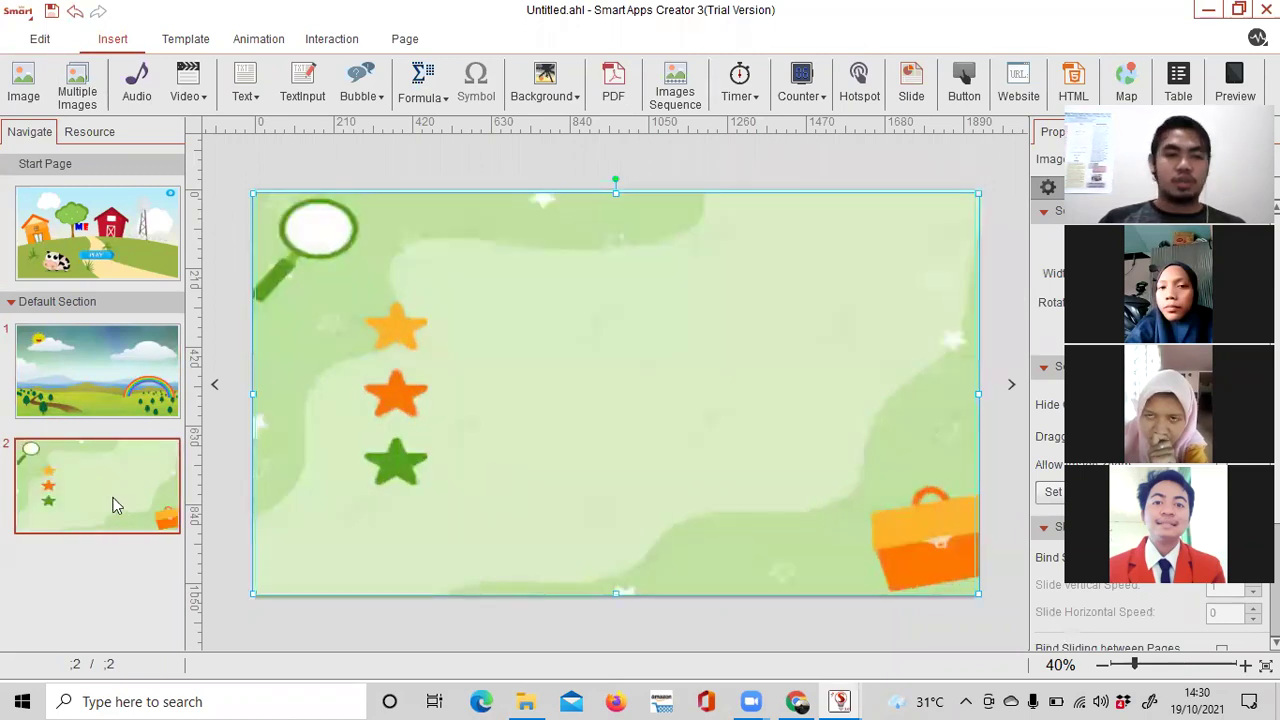
# Move the green menu page ahead of the rainbow landscape page in the default section.
pyautogui.moveTo(115, 473); pyautogui.dragTo(79, 345)
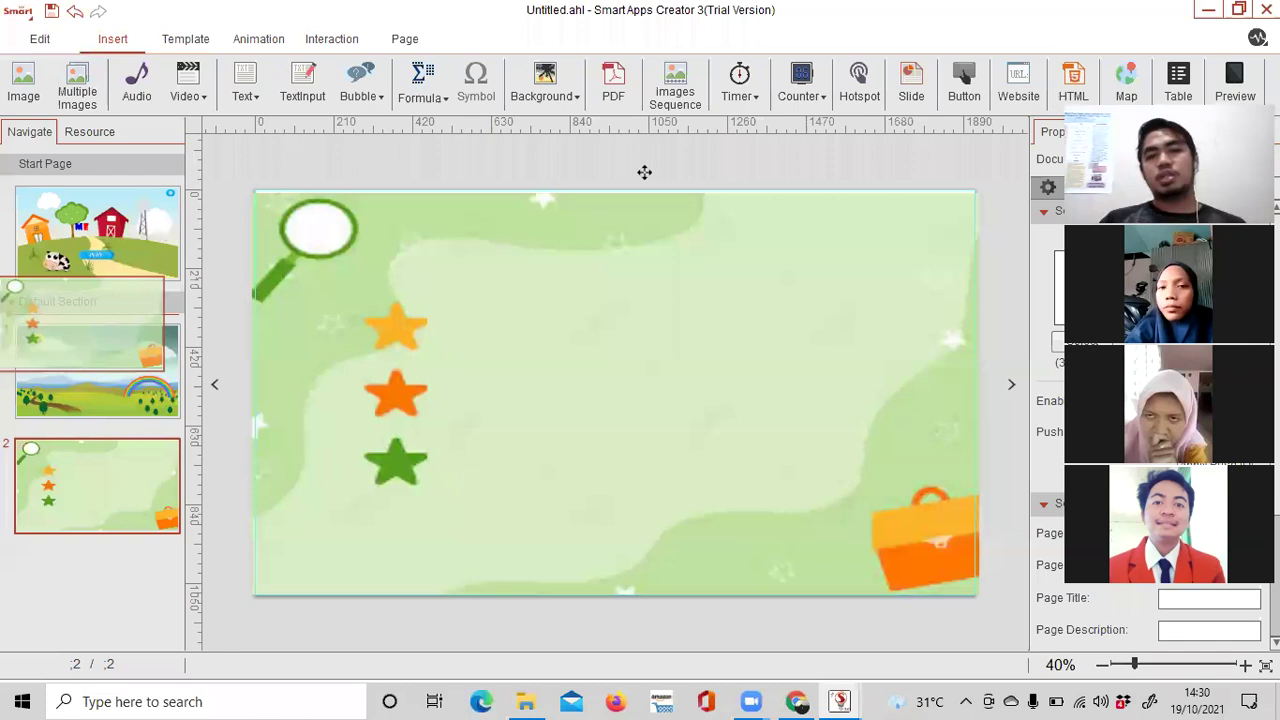
pyautogui.click(418, 265)
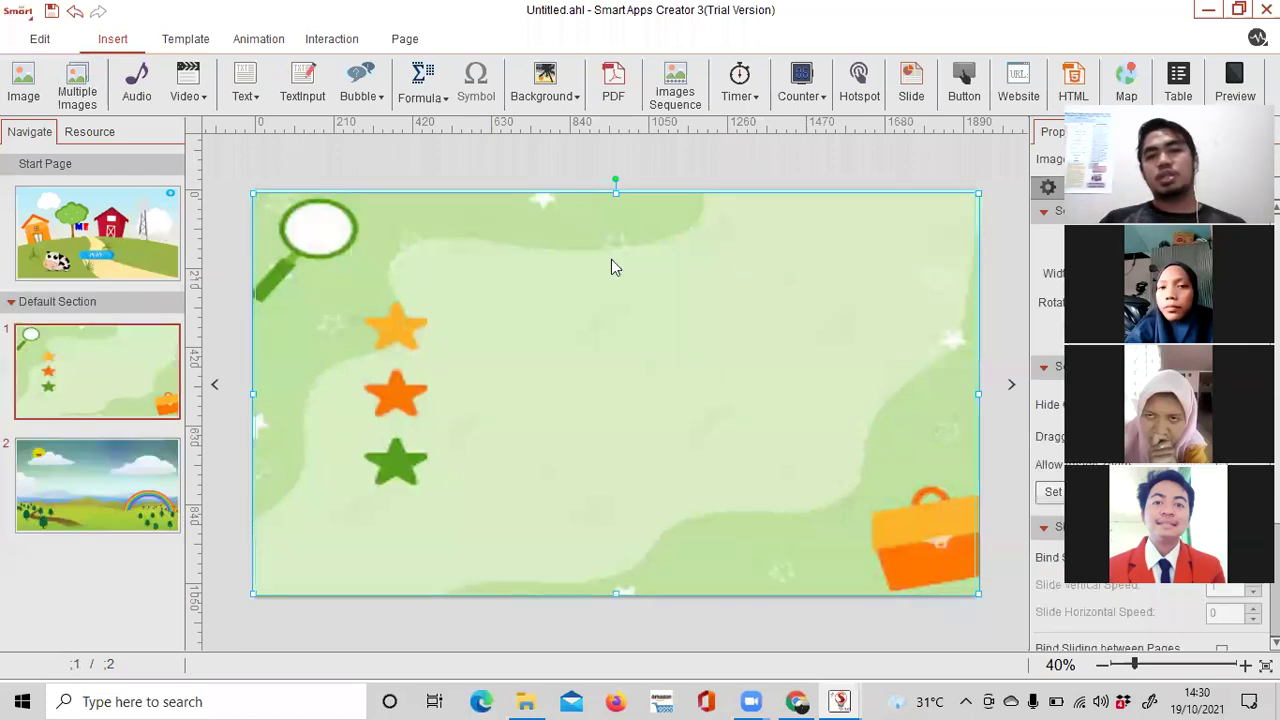
pyautogui.click(693, 272)
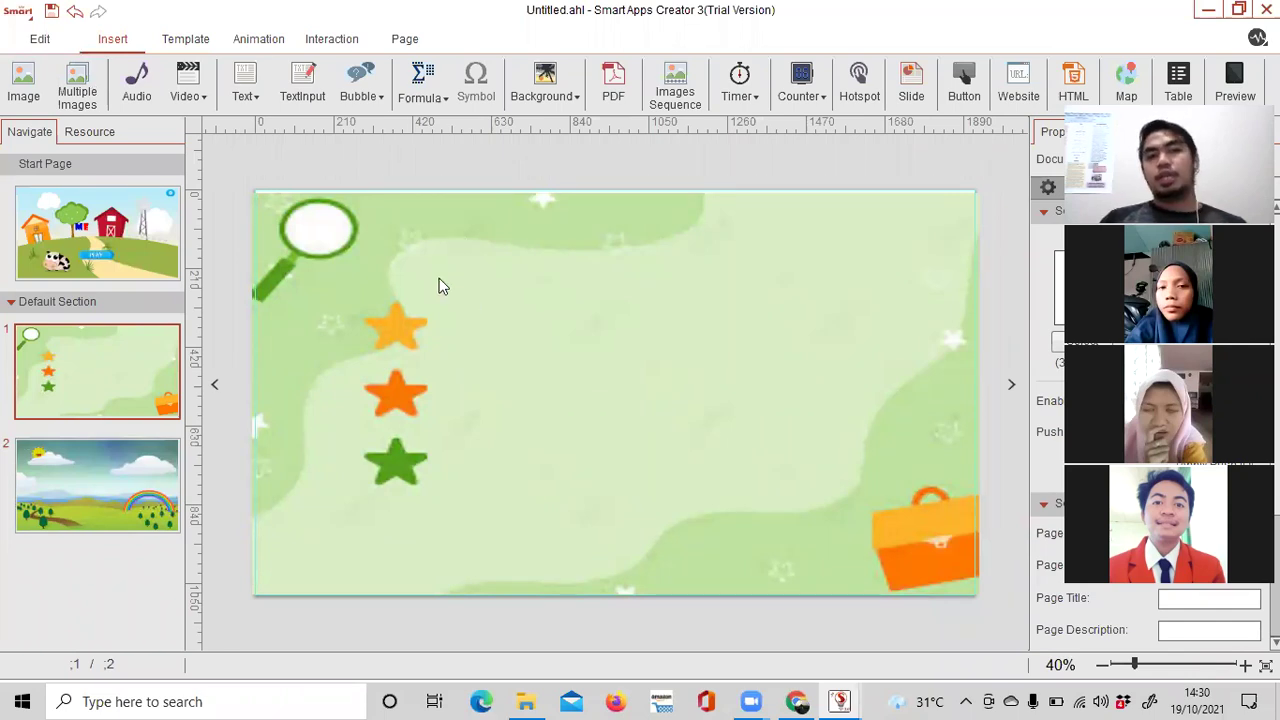
# Insert a horizontal text box on the green menu page and close the Zoom sign-in window.
pyautogui.click(247, 88)
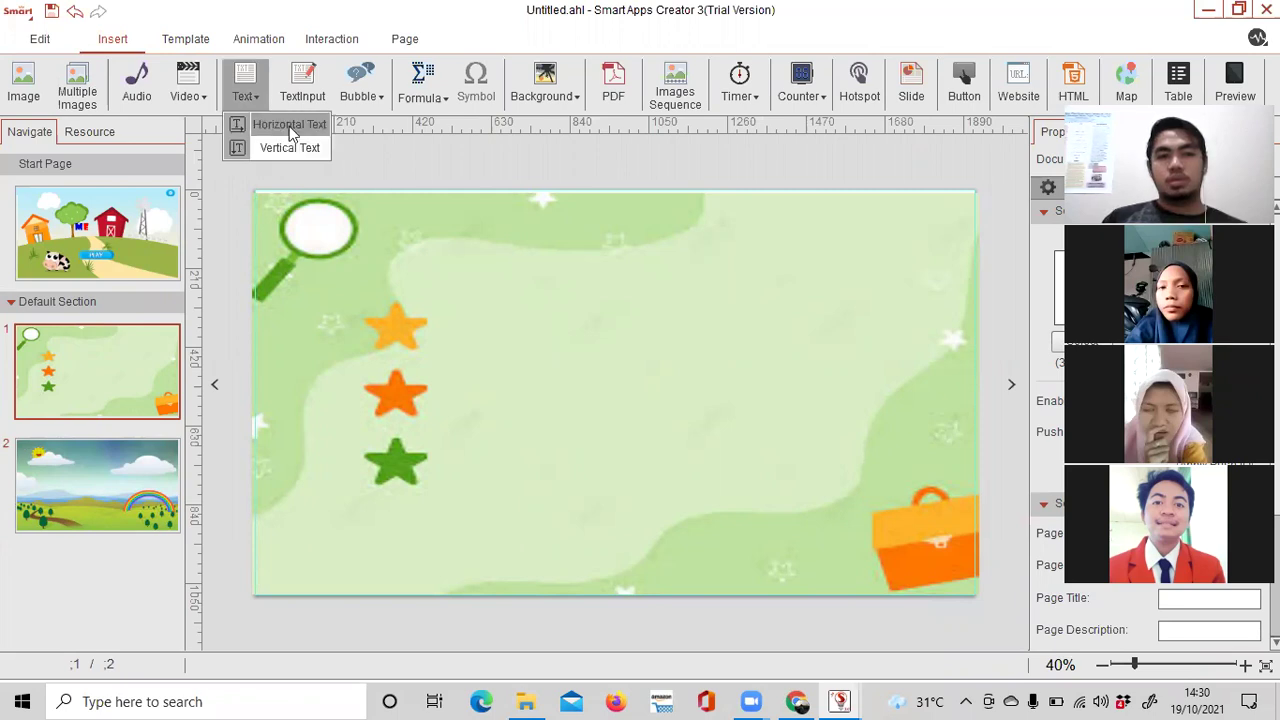
pyautogui.click(290, 126)
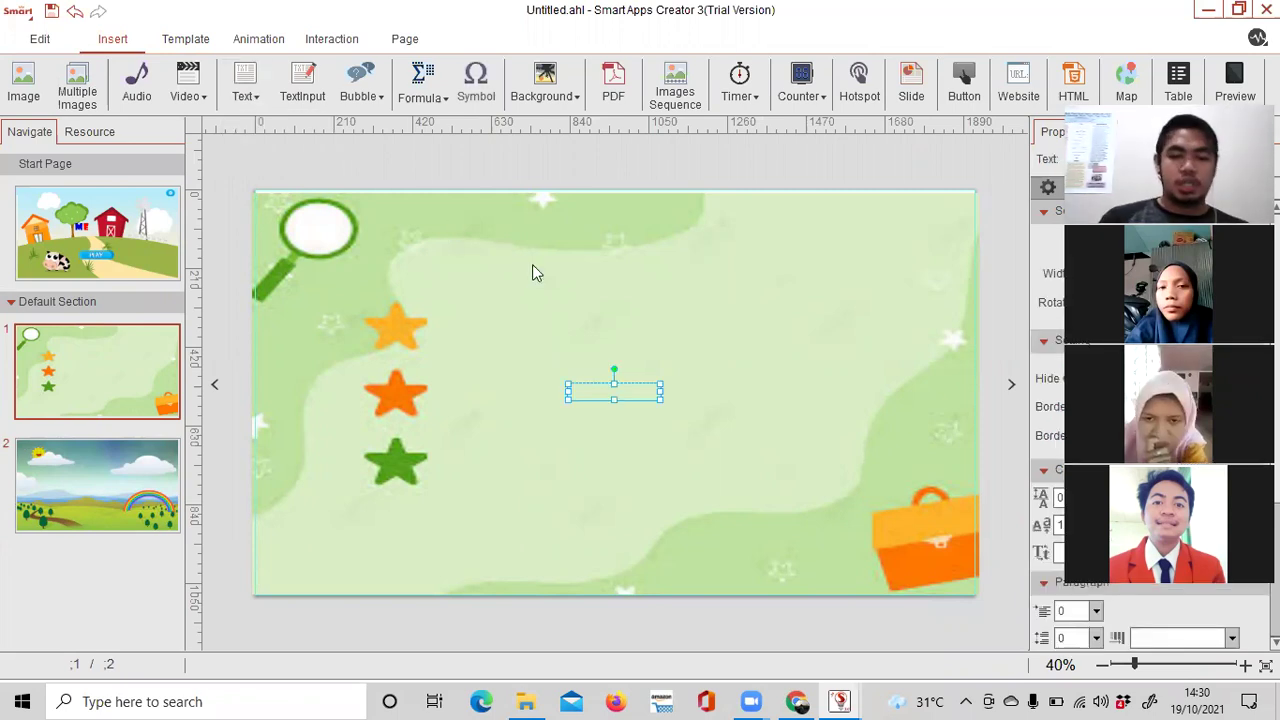
pyautogui.press('capslock')
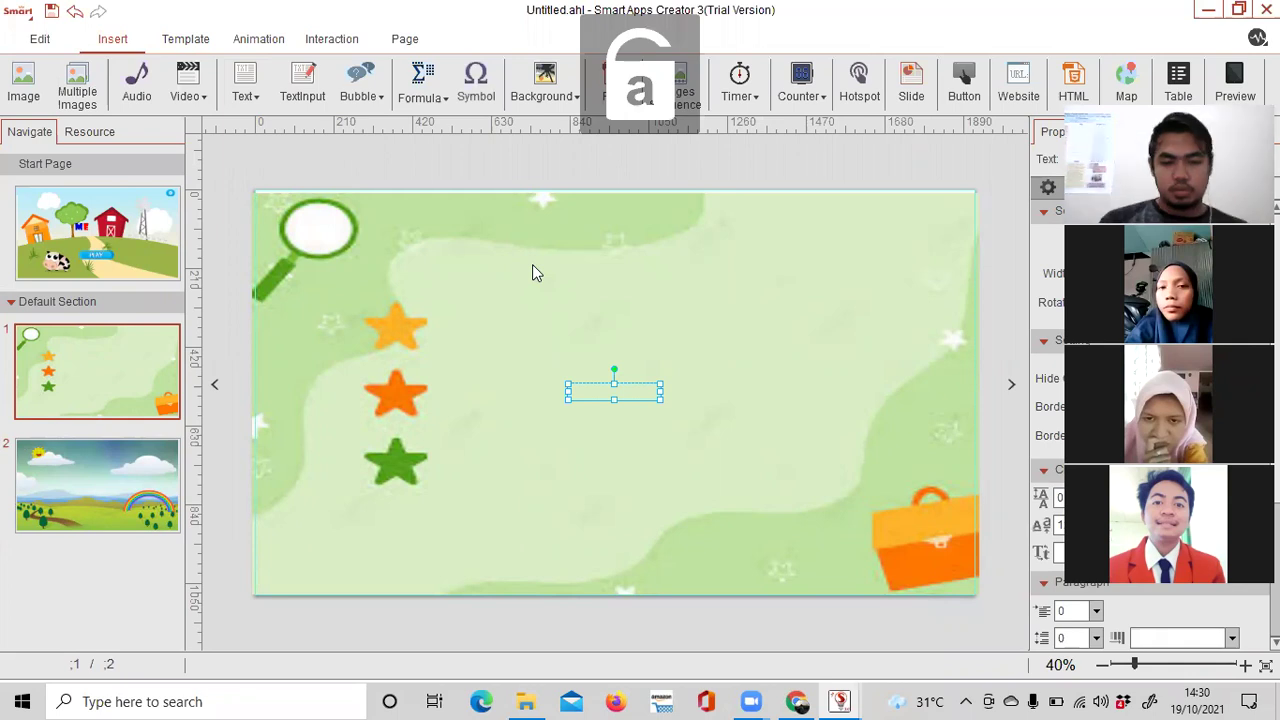
pyautogui.press('capslock')
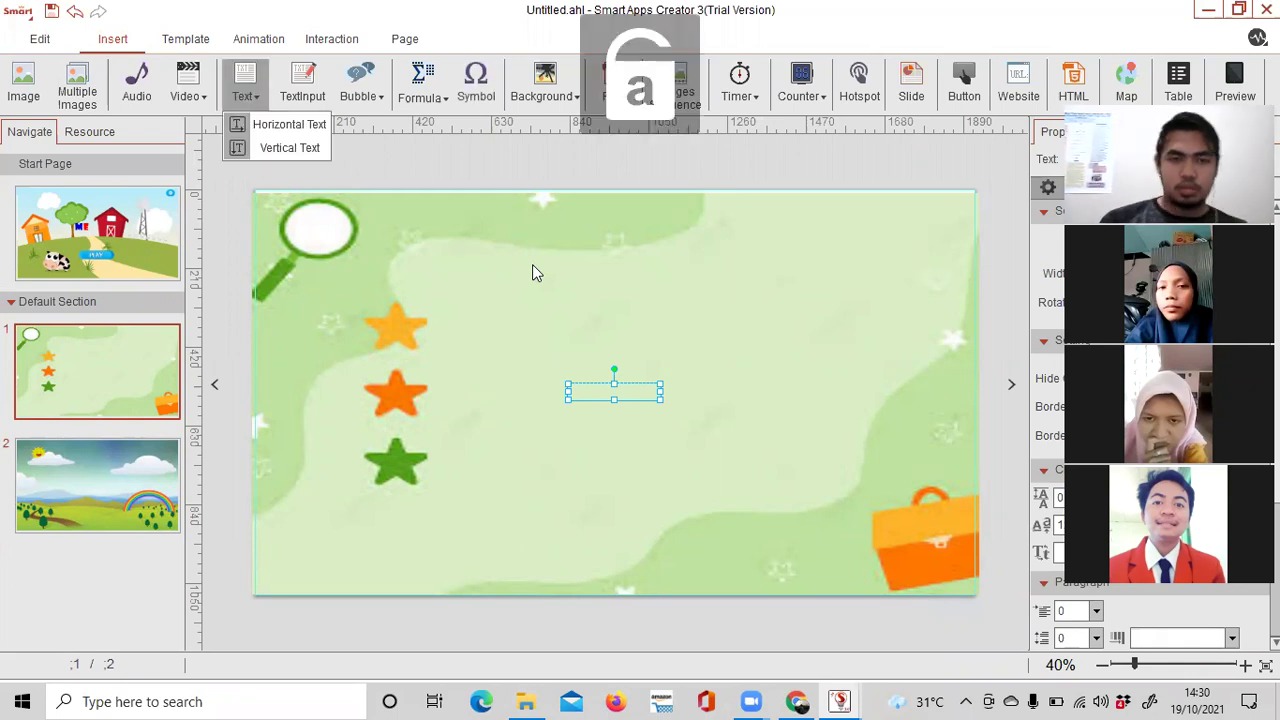
pyautogui.click(614, 393)
pyautogui.press('capslock')
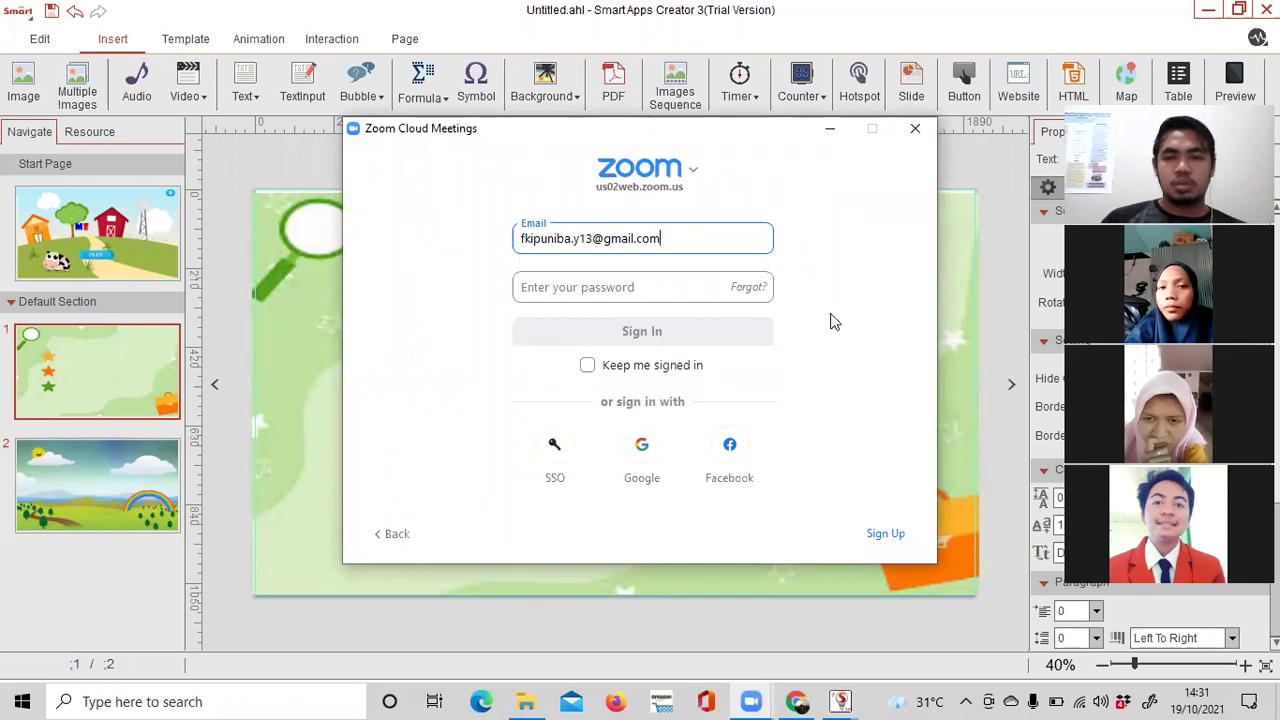
pyautogui.click(915, 129)
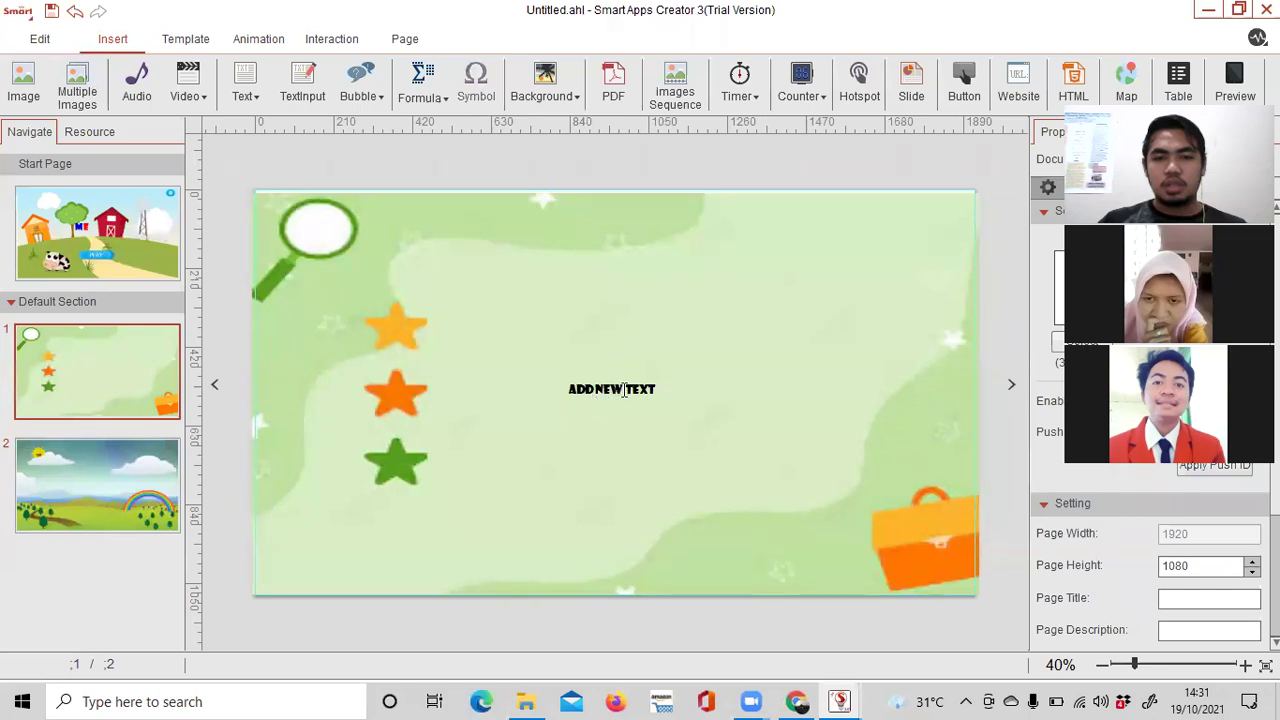
# Replace the placeholder in the new text box with "Komptensi Inti".
pyautogui.click(624, 390)
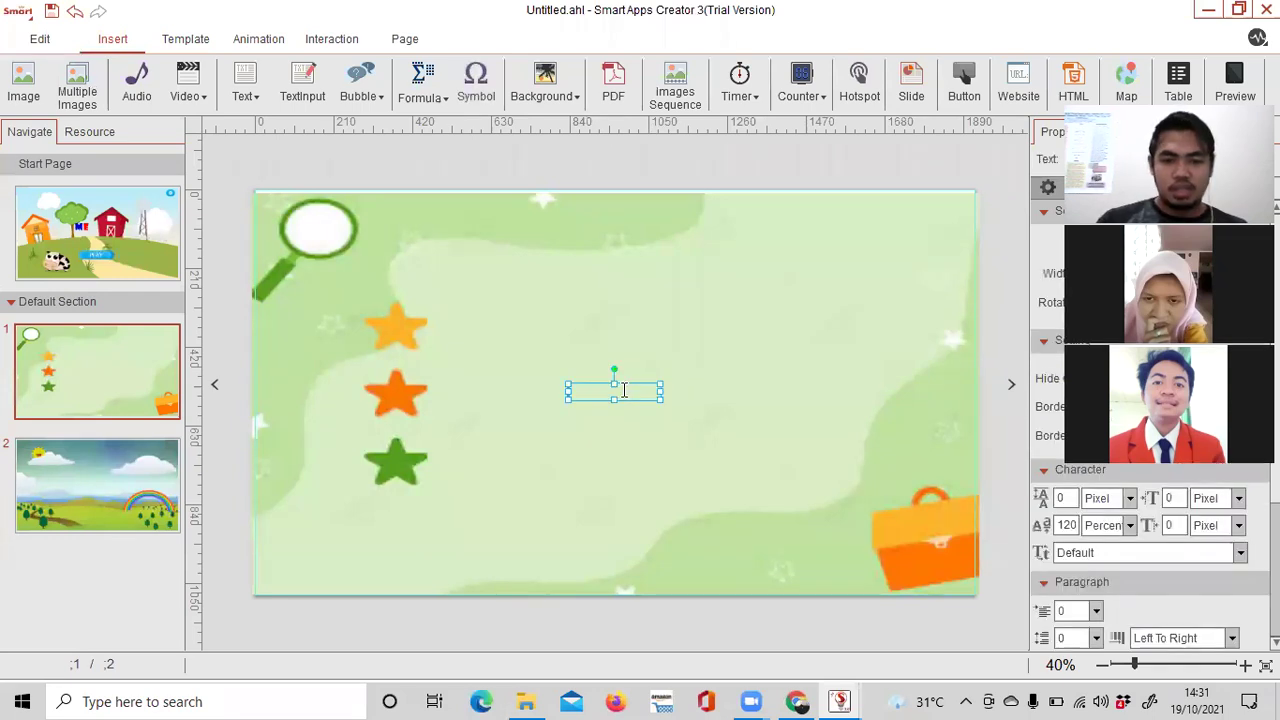
pyautogui.press('capslock')
pyautogui.write('kOM')
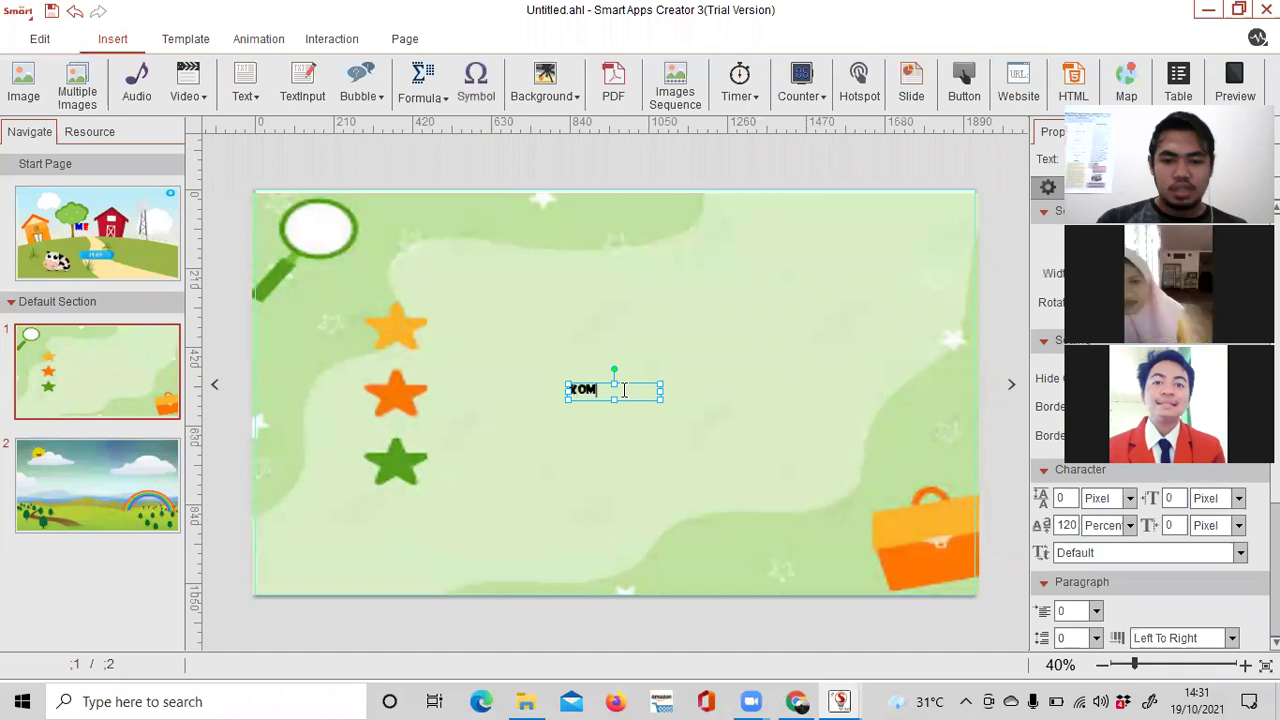
pyautogui.write('PTENS')
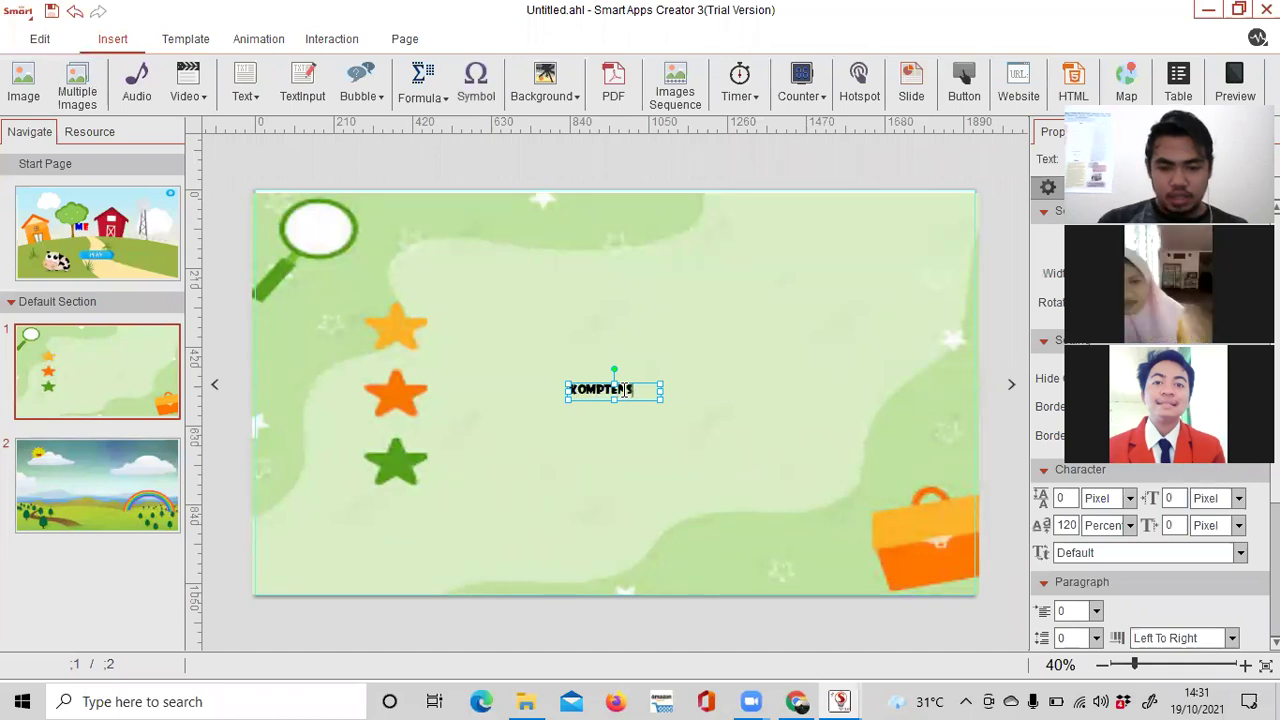
pyautogui.press('capslock')
pyautogui.write('I INTI')
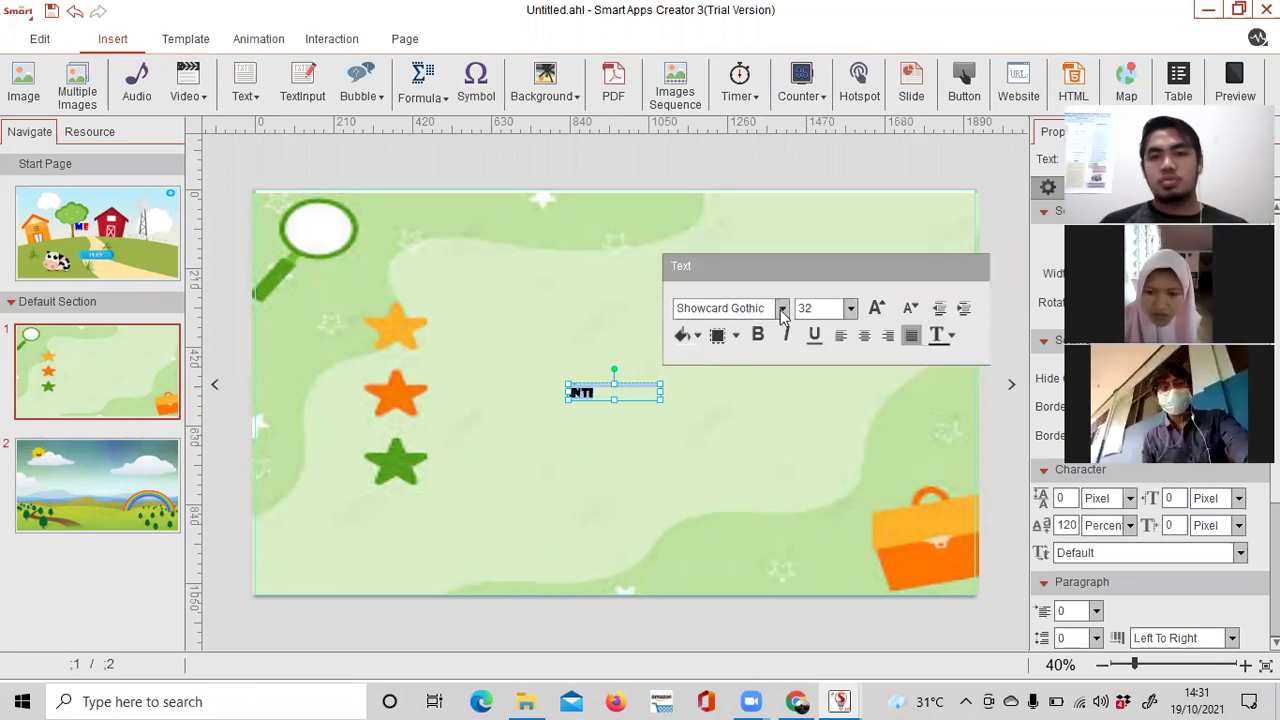
# Set the "Komptensi Inti" text's font to Tahoma and move it near the page's top edge beside the magnifying glass.
pyautogui.click(765, 310)
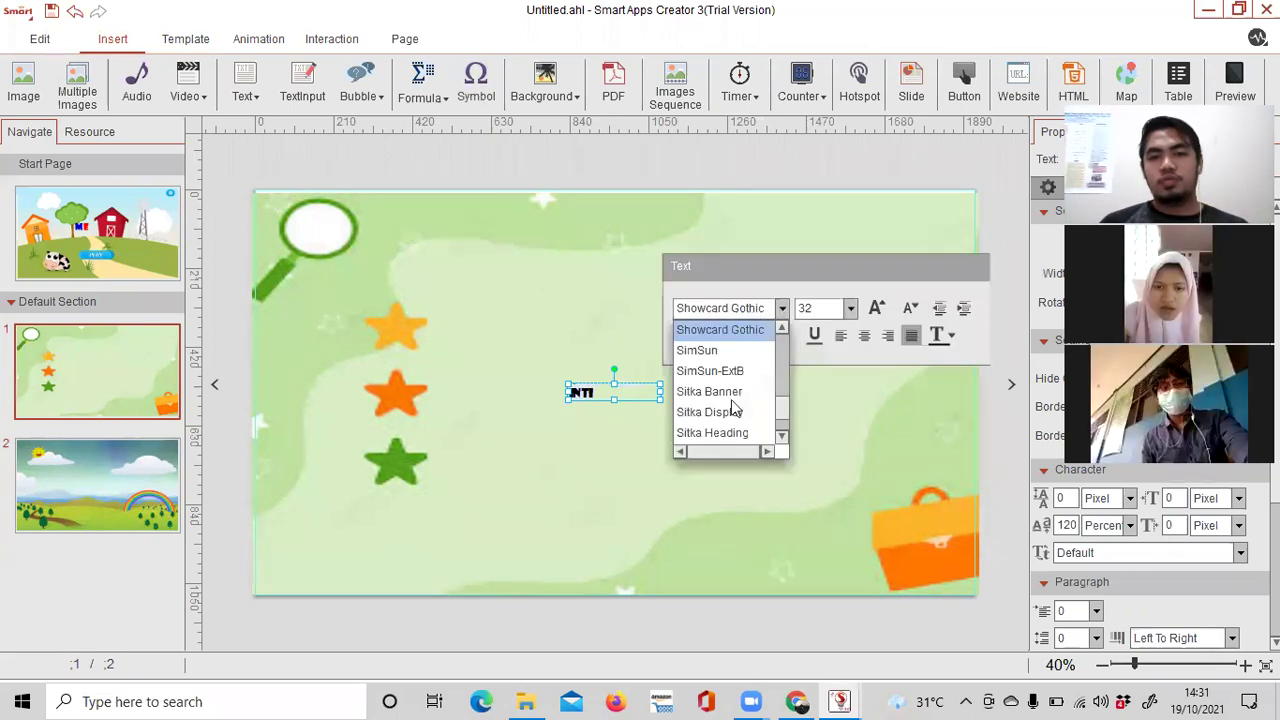
pyautogui.scroll(-3, 730, 414)
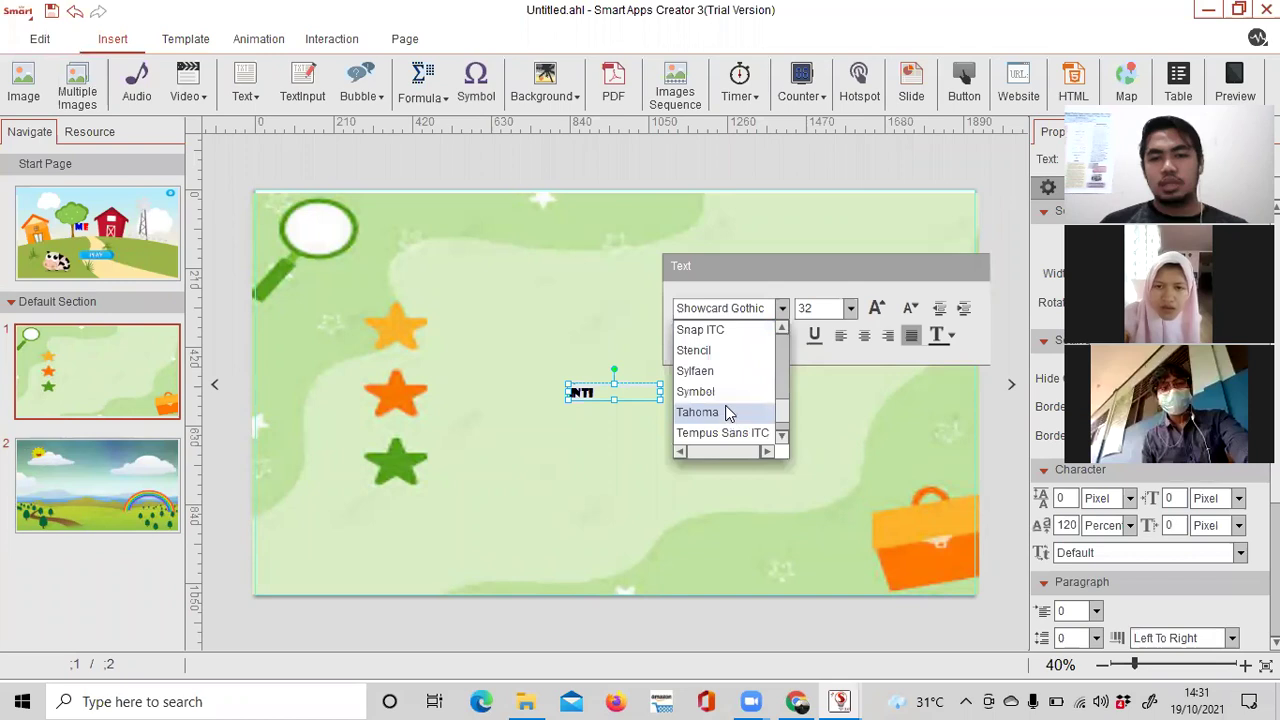
pyautogui.click(601, 395)
pyautogui.moveTo(599, 400); pyautogui.dragTo(397, 223)
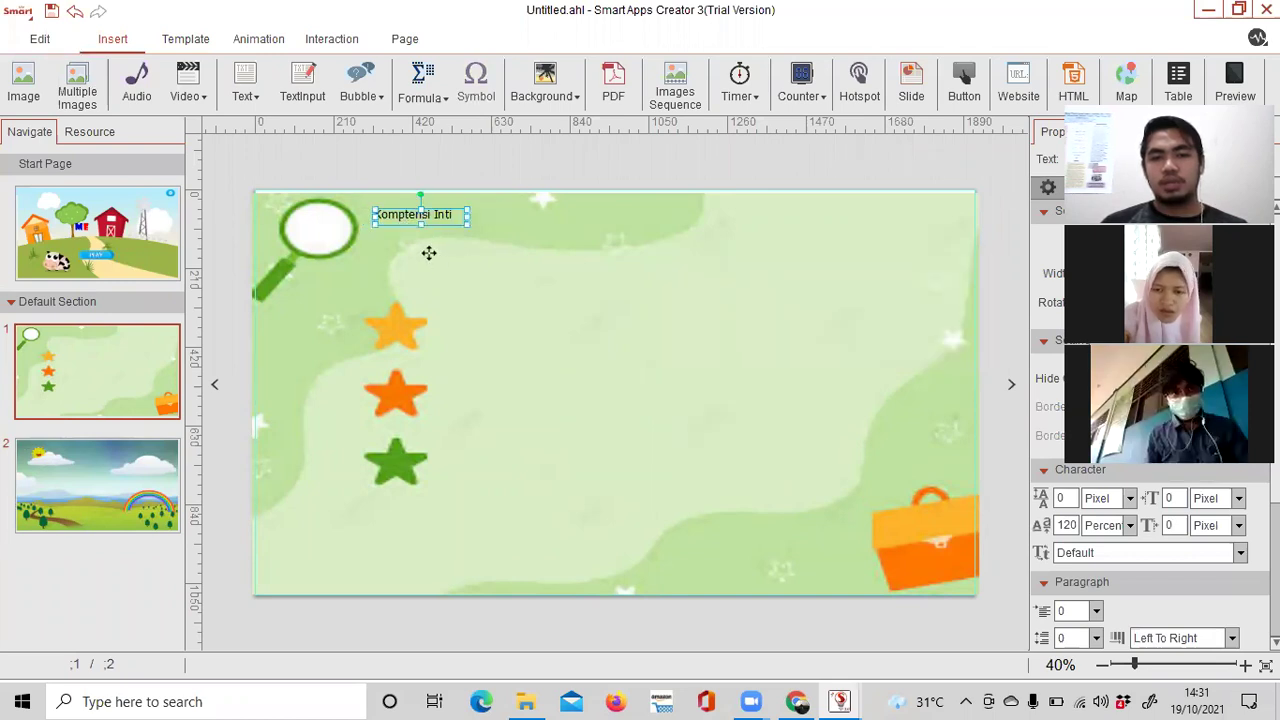
# Duplicate the "Komptensi Inti" text and change the copy to "Komptensi Dasar".
pyautogui.click(432, 252)
pyautogui.click(448, 290)
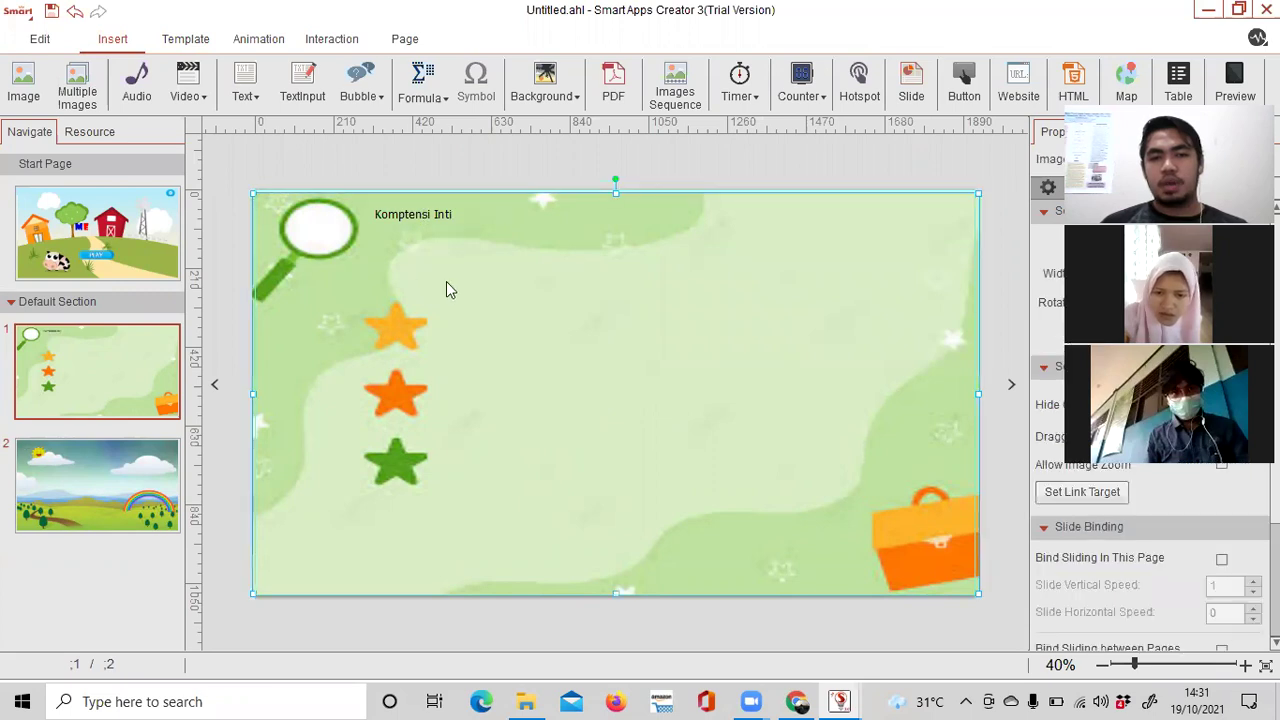
pyautogui.click(443, 228)
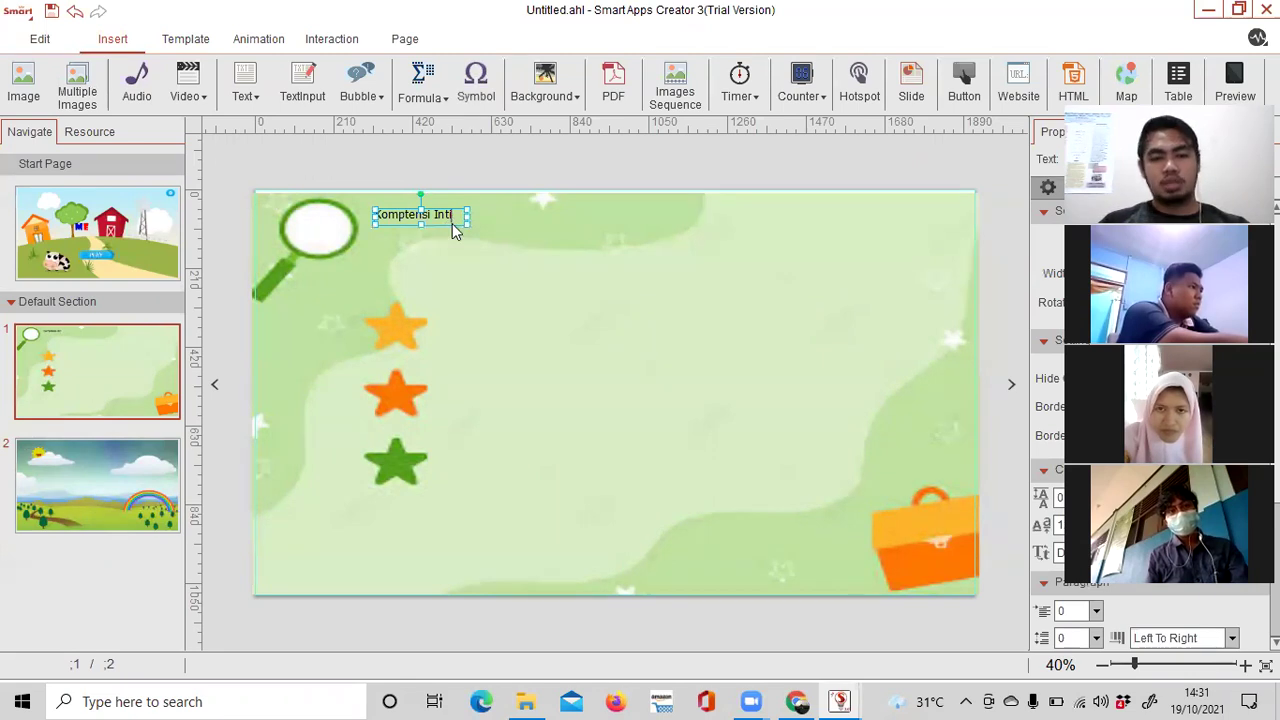
pyautogui.click(463, 261)
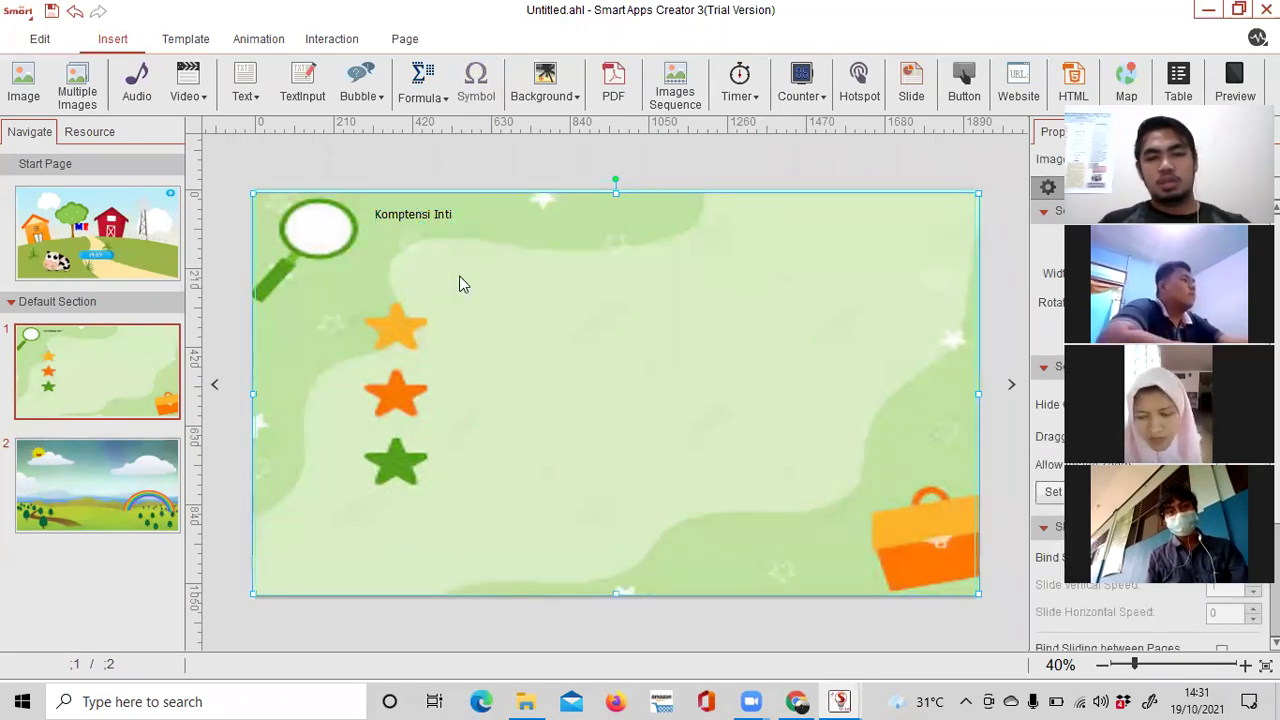
pyautogui.hotkey('ctrl', 'v')
pyautogui.moveTo(495, 334); pyautogui.dragTo(494, 406)
pyautogui.doubleClick(541, 399)
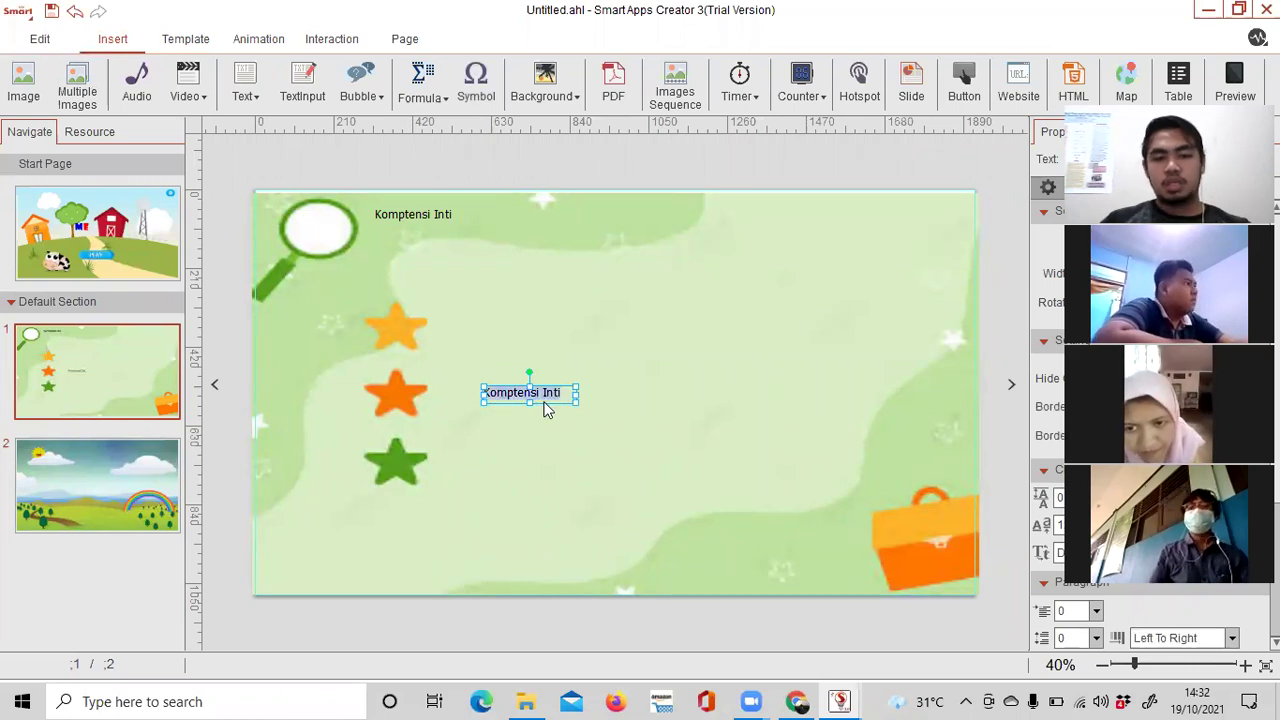
pyautogui.doubleClick(546, 404)
pyautogui.write('Dasar')
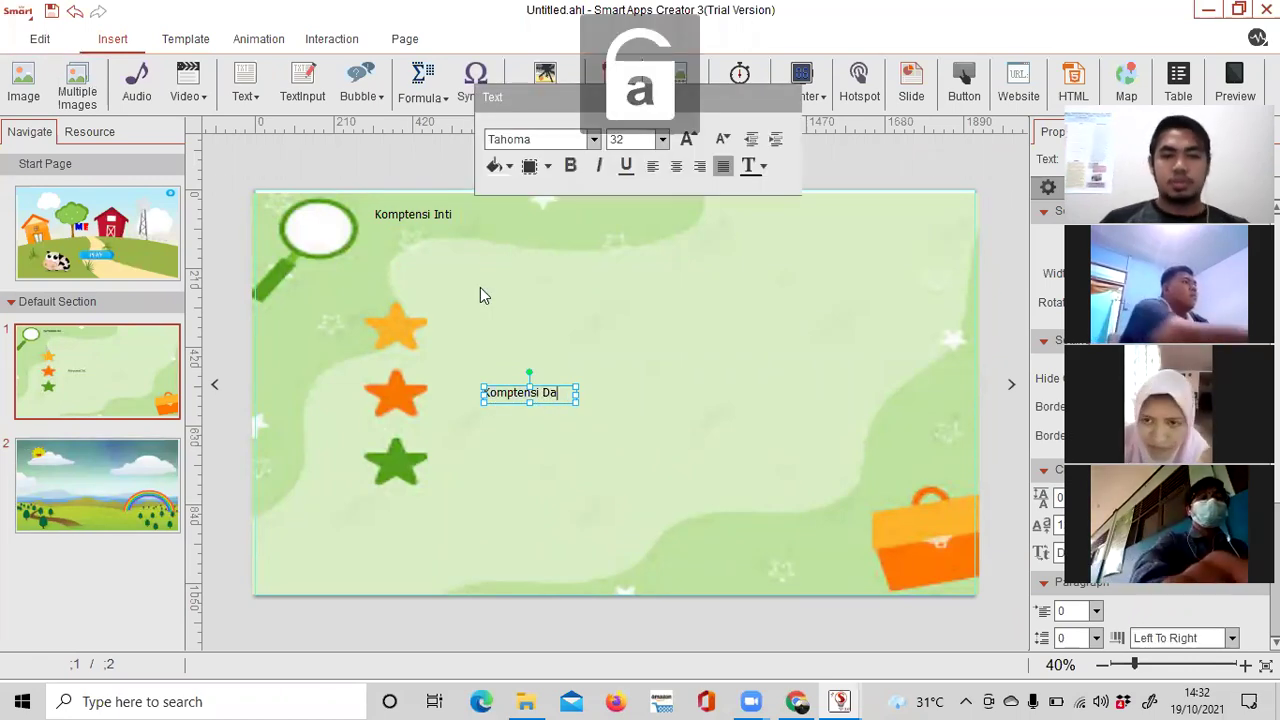
# Move "Komptensi Dasar" to the page's upper right and shift "Komptensi Inti" slightly right at about the same height.
pyautogui.moveTo(554, 403); pyautogui.dragTo(790, 222)
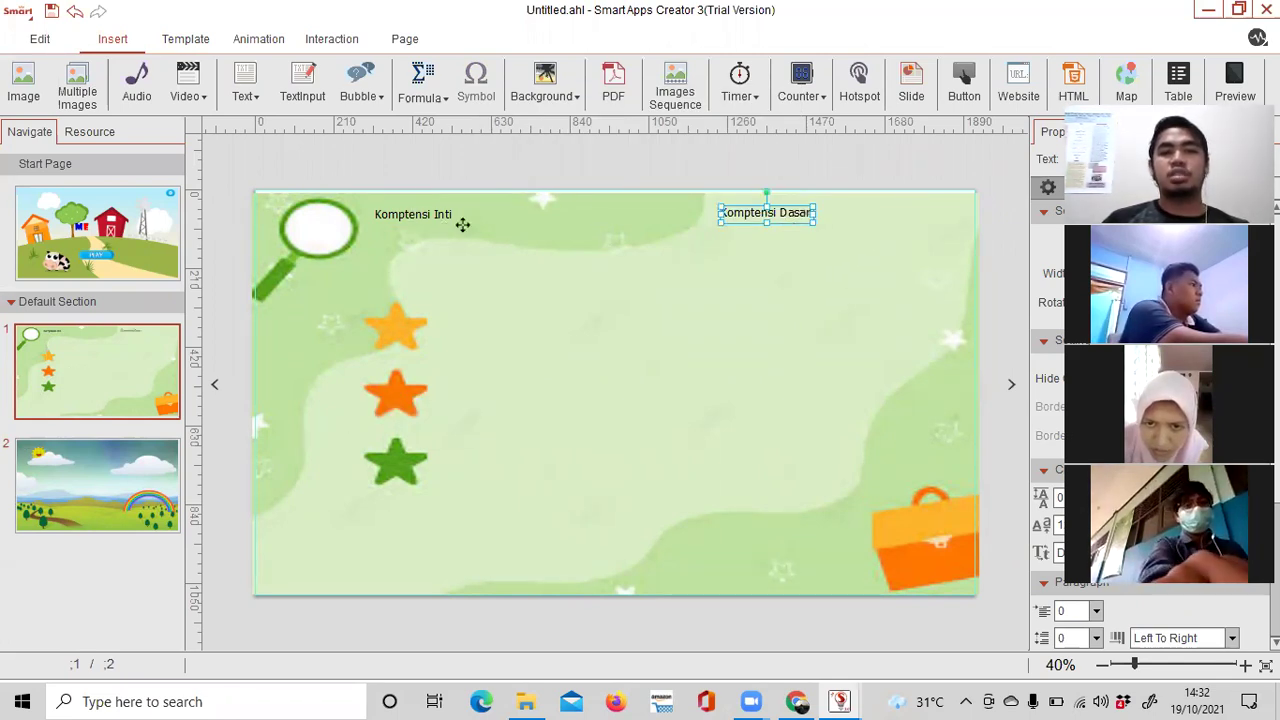
pyautogui.moveTo(463, 220); pyautogui.dragTo(479, 217)
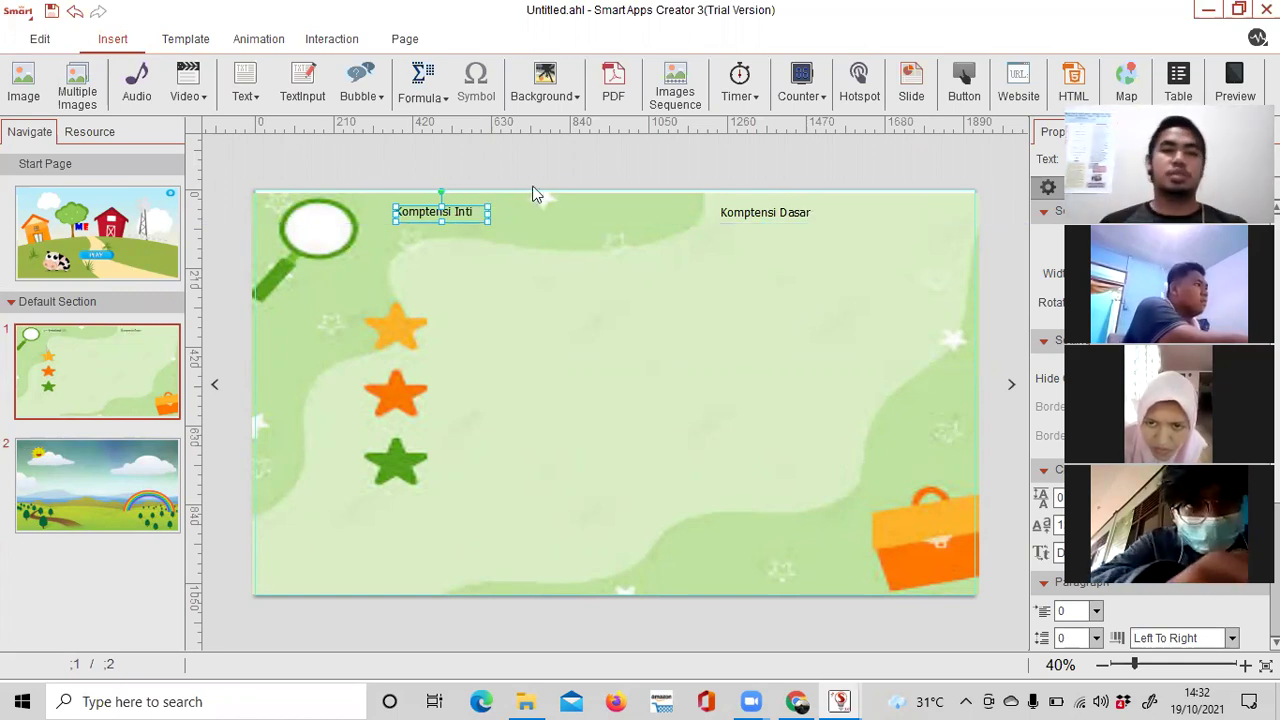
pyautogui.click(583, 264)
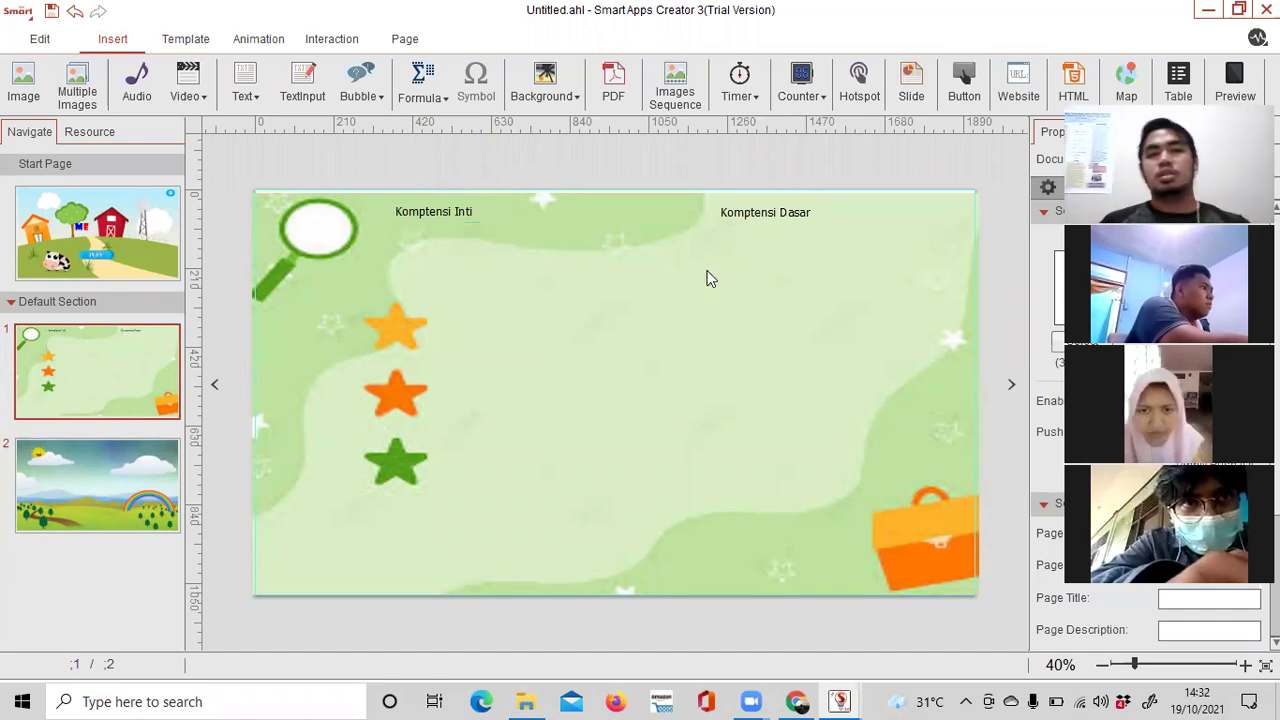
# Duplicate the "Komptensi Dasar" text below the original and change the copy to "Tujuan Pembelajaran".
pyautogui.click(783, 225)
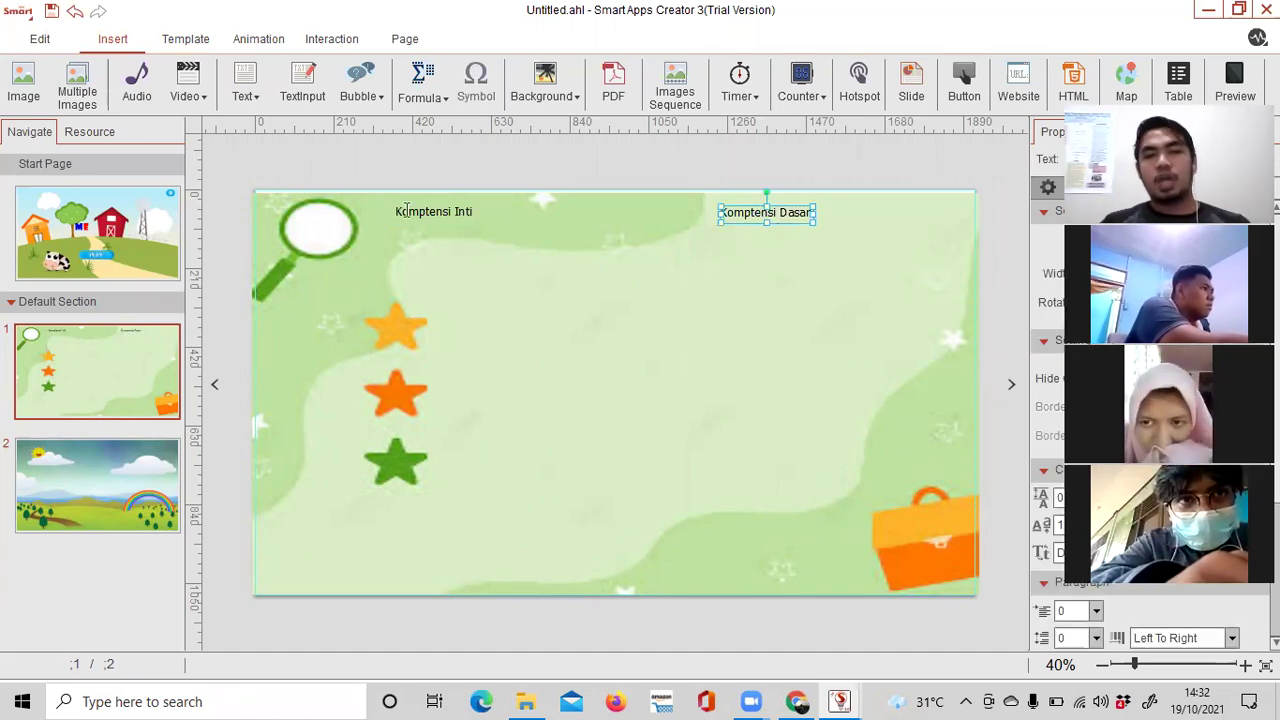
pyautogui.click(453, 218)
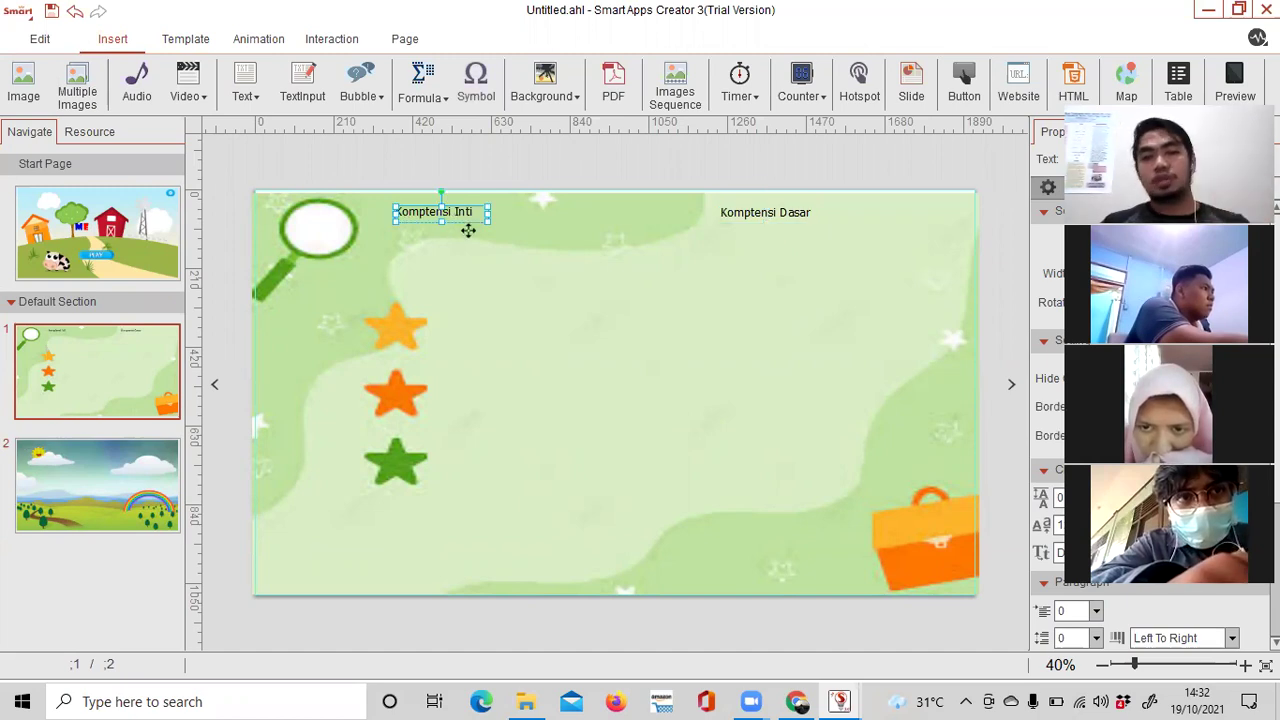
pyautogui.click(806, 226)
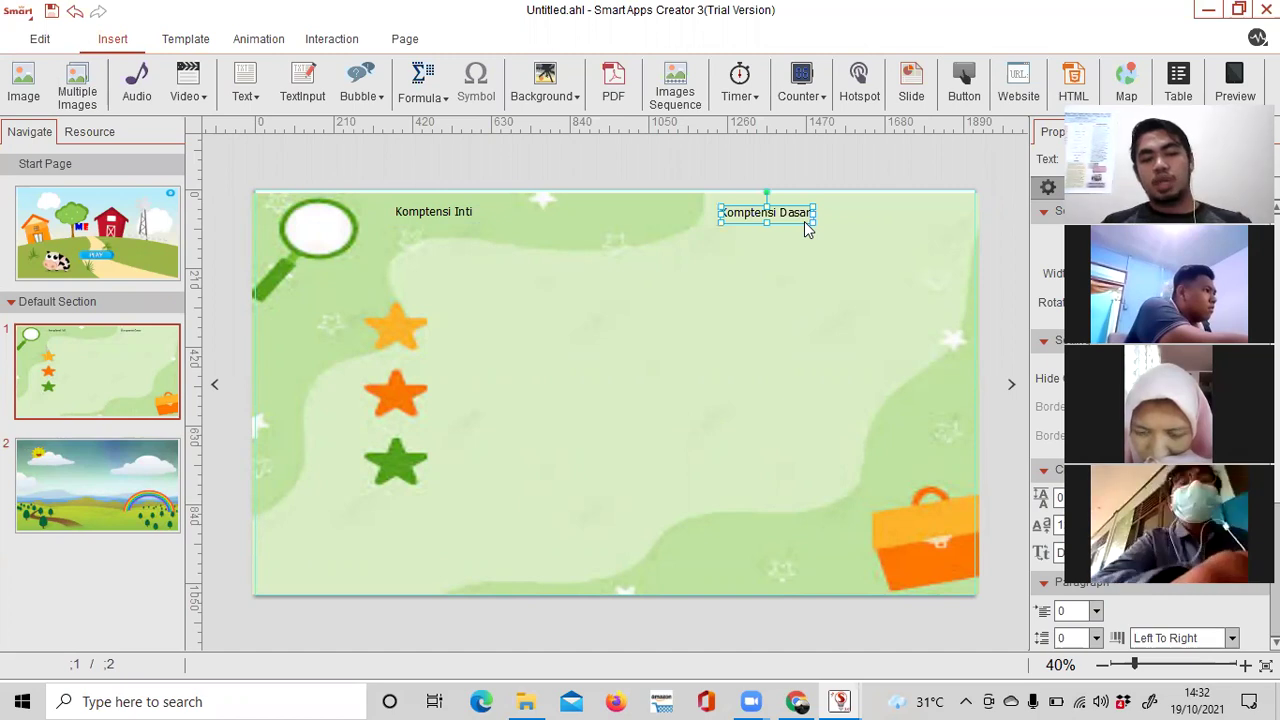
pyautogui.moveTo(786, 222); pyautogui.dragTo(785, 282)
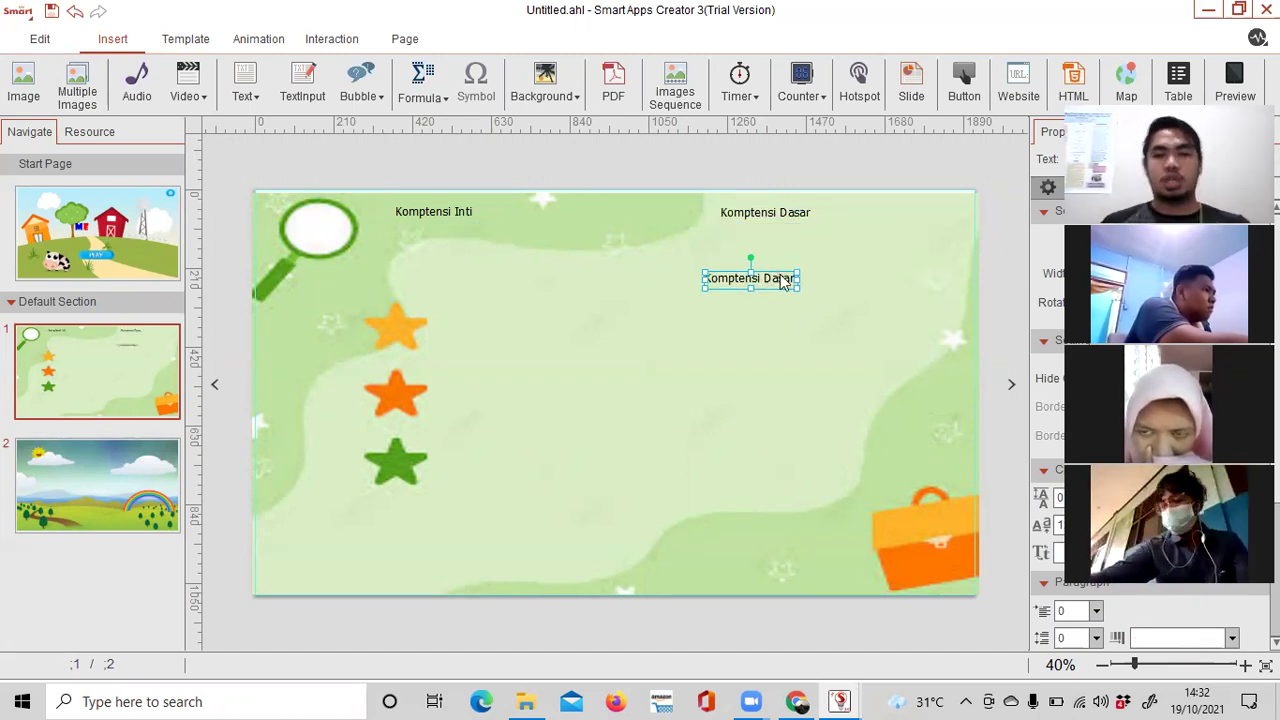
pyautogui.doubleClick(785, 282)
pyautogui.press('capslock')
pyautogui.write('ujuan Pembel')
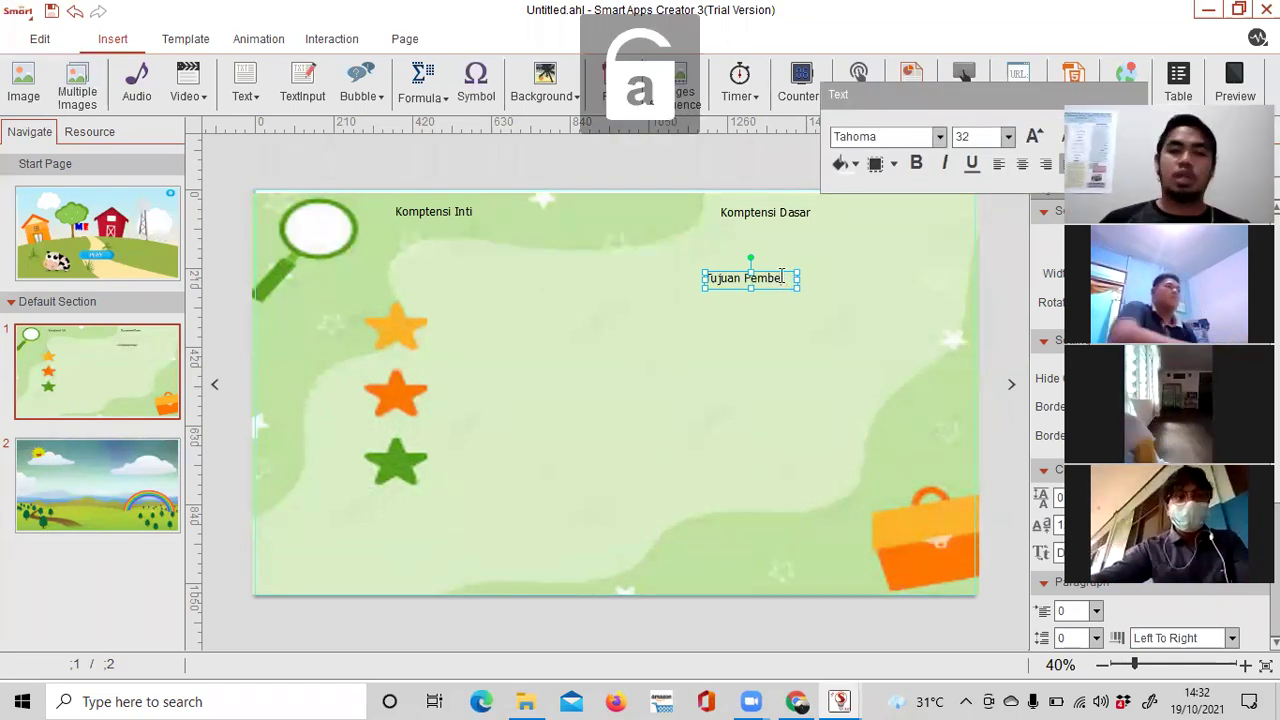
pyautogui.write('ajaran')
# Move "Tujuan Pembelajaran" onto the green star and "Komptensi Dasar" onto the yellow star at about x 372 px, y 344 px.
pyautogui.moveTo(818, 277); pyautogui.dragTo(709, 363)
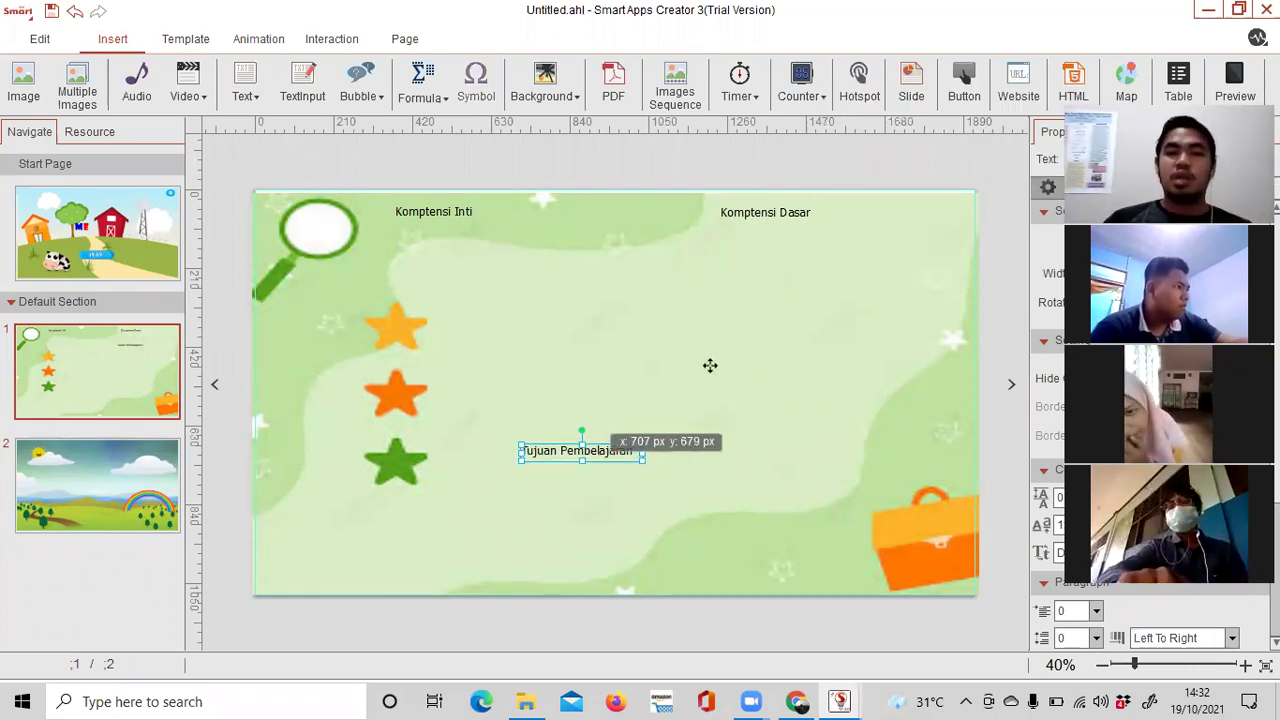
pyautogui.moveTo(472, 421); pyautogui.dragTo(489, 476)
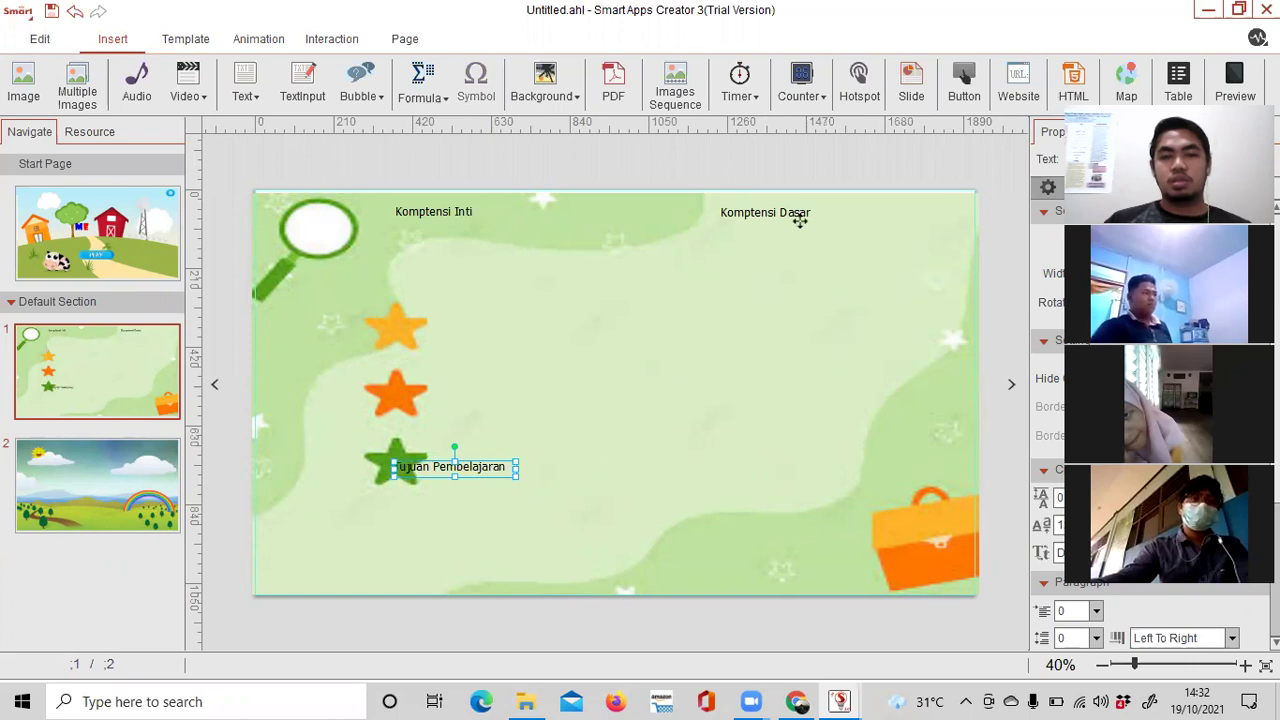
pyautogui.moveTo(468, 335); pyautogui.dragTo(480, 427)
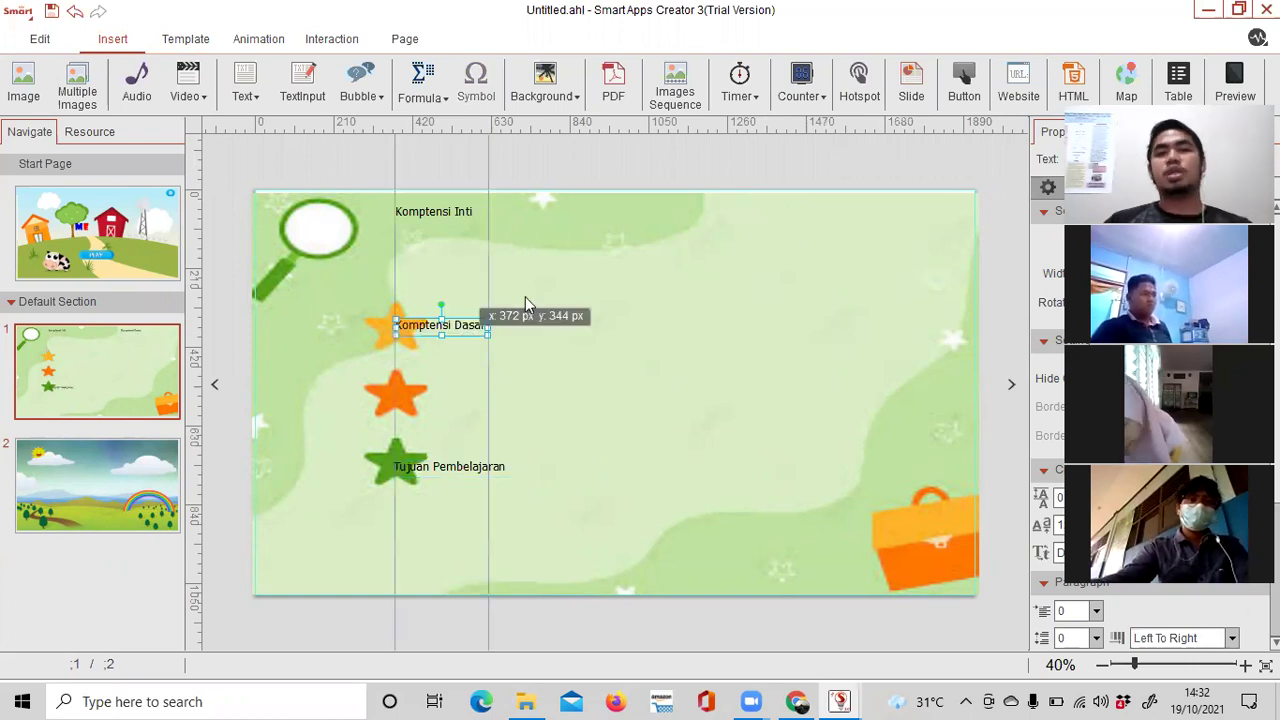
pyautogui.moveTo(525, 297); pyautogui.dragTo(532, 295)
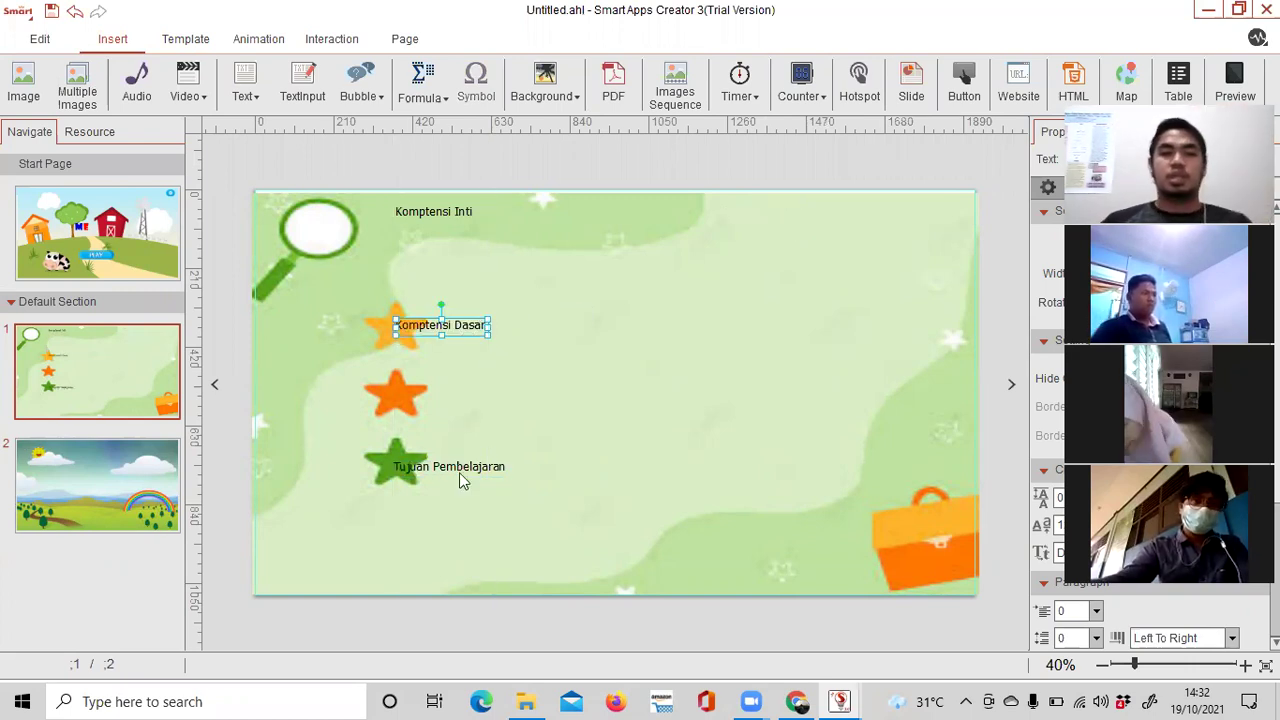
# Move "Tujuan Pembelajaran" to the page's upper right and "Komptensi Inti" to its lower-left corner.
pyautogui.click(441, 466)
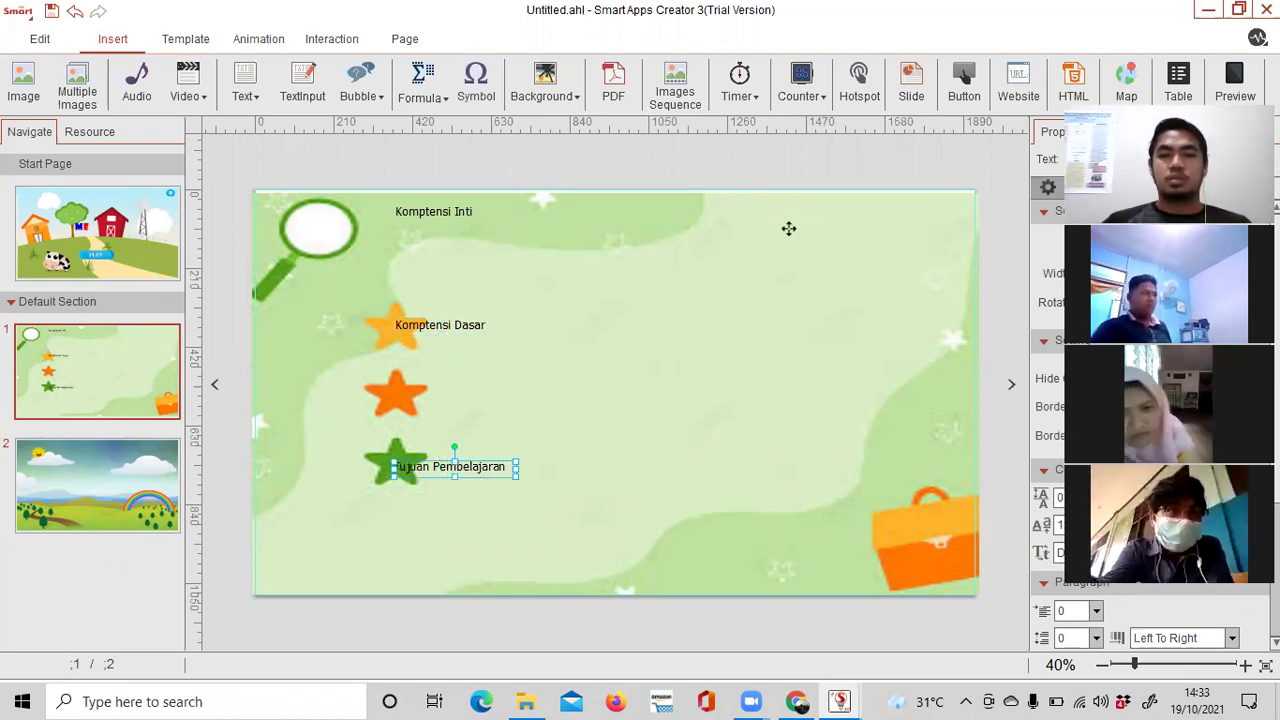
pyautogui.moveTo(789, 228); pyautogui.dragTo(785, 226)
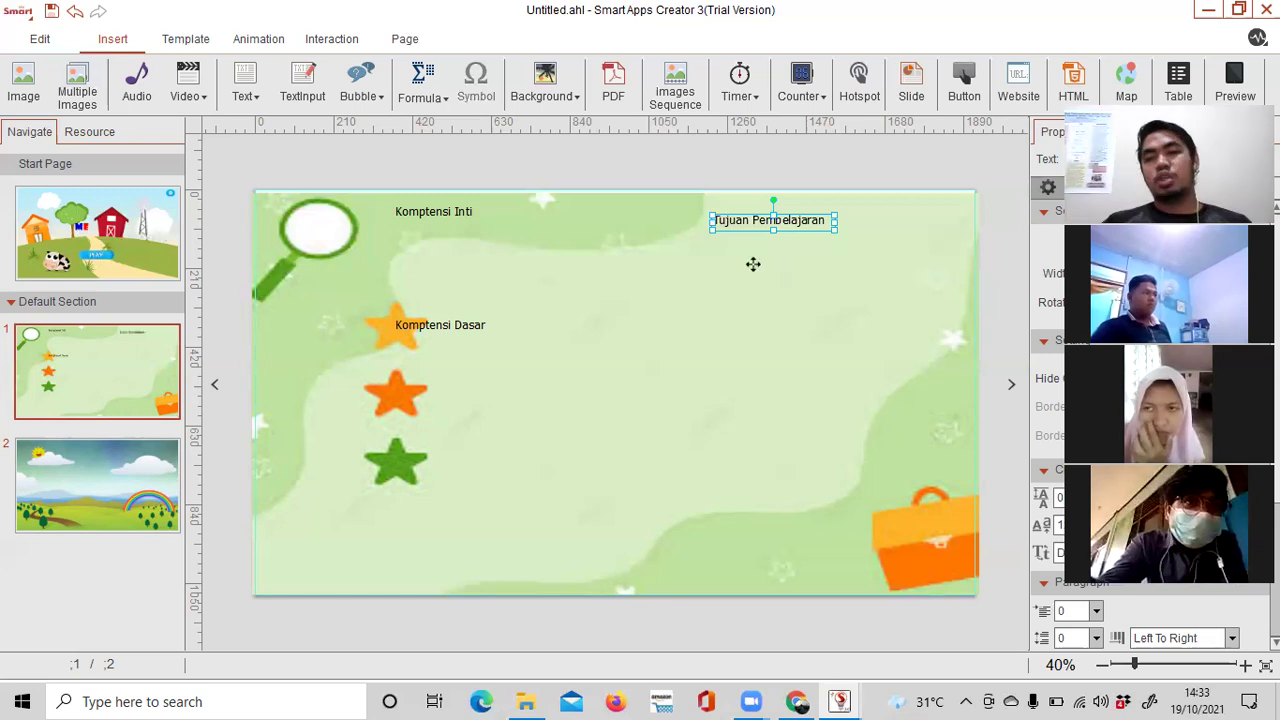
pyautogui.click(749, 346)
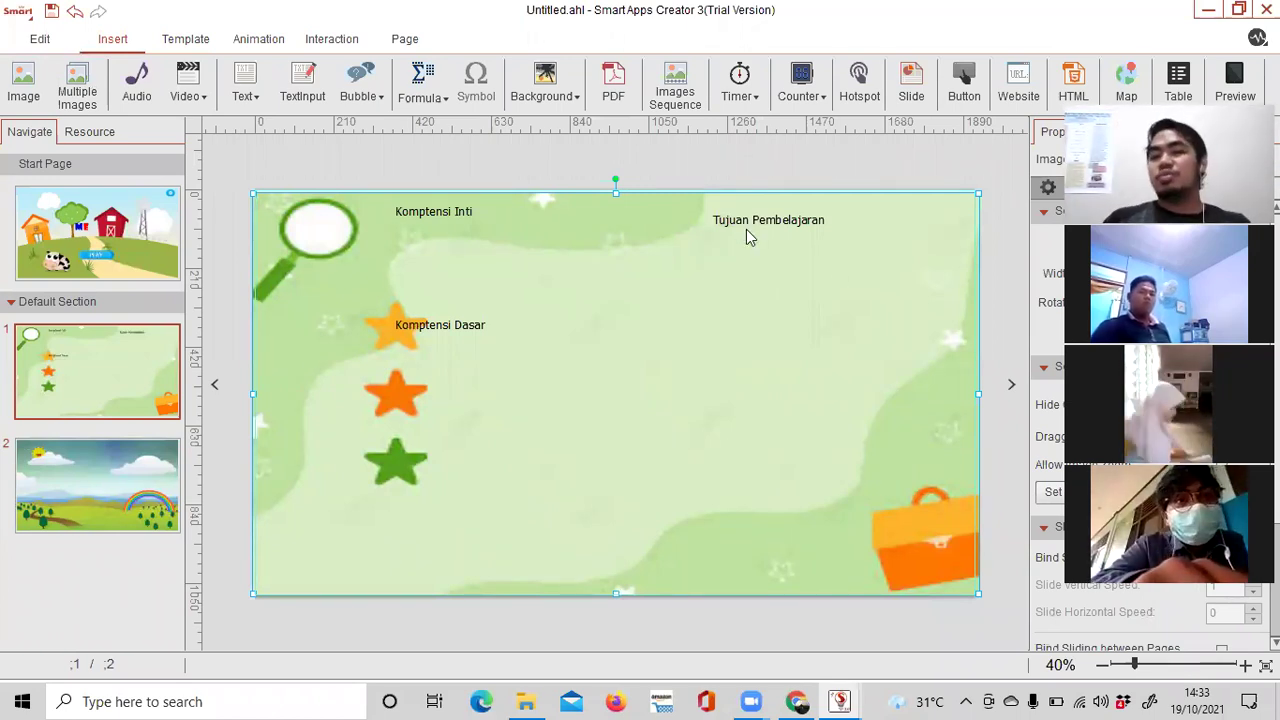
pyautogui.click(463, 221)
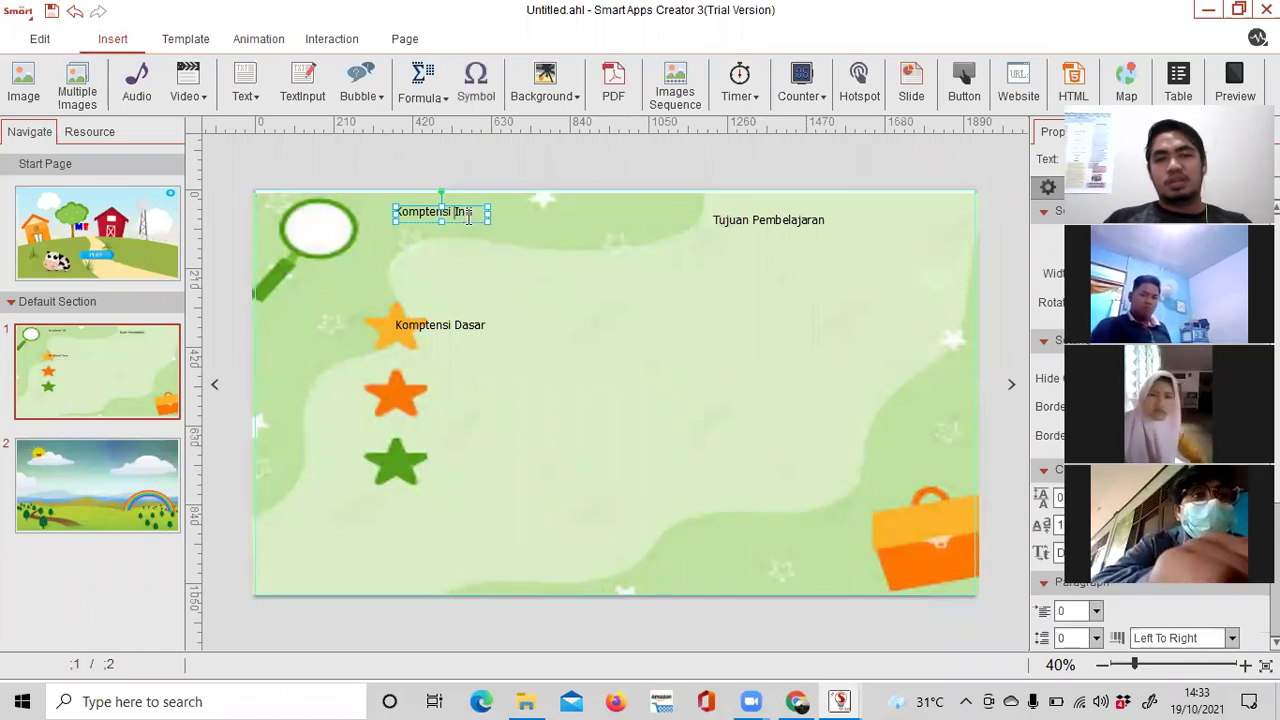
pyautogui.moveTo(466, 218); pyautogui.dragTo(285, 563)
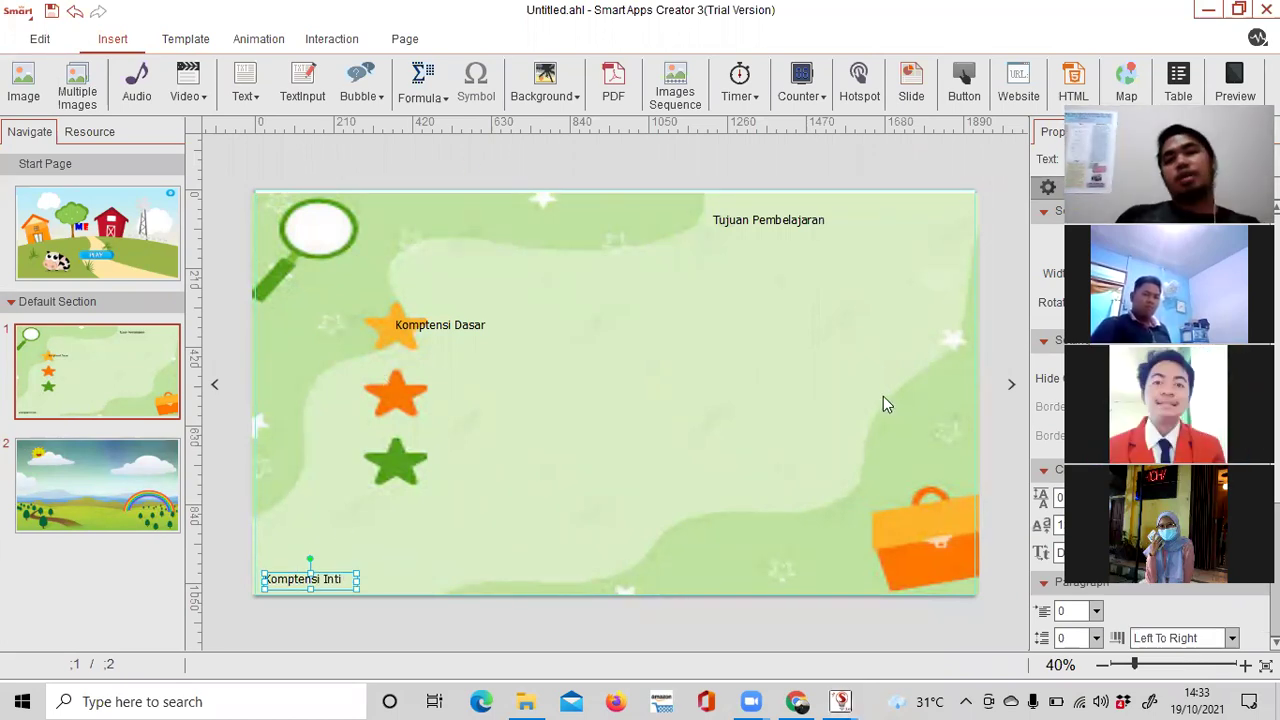
# Switch to the Downloads folder in File Explorer and open the "button" image with Snip & Sketch.
pyautogui.click(941, 560)
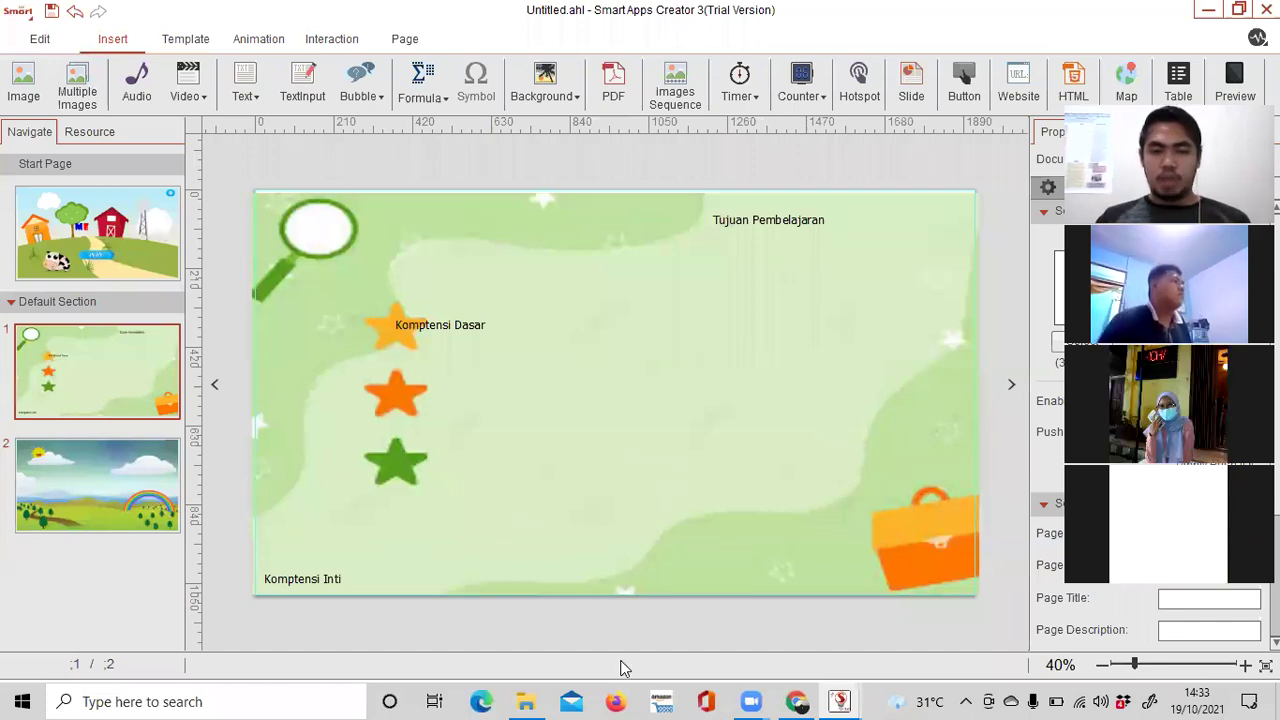
pyautogui.click(527, 700)
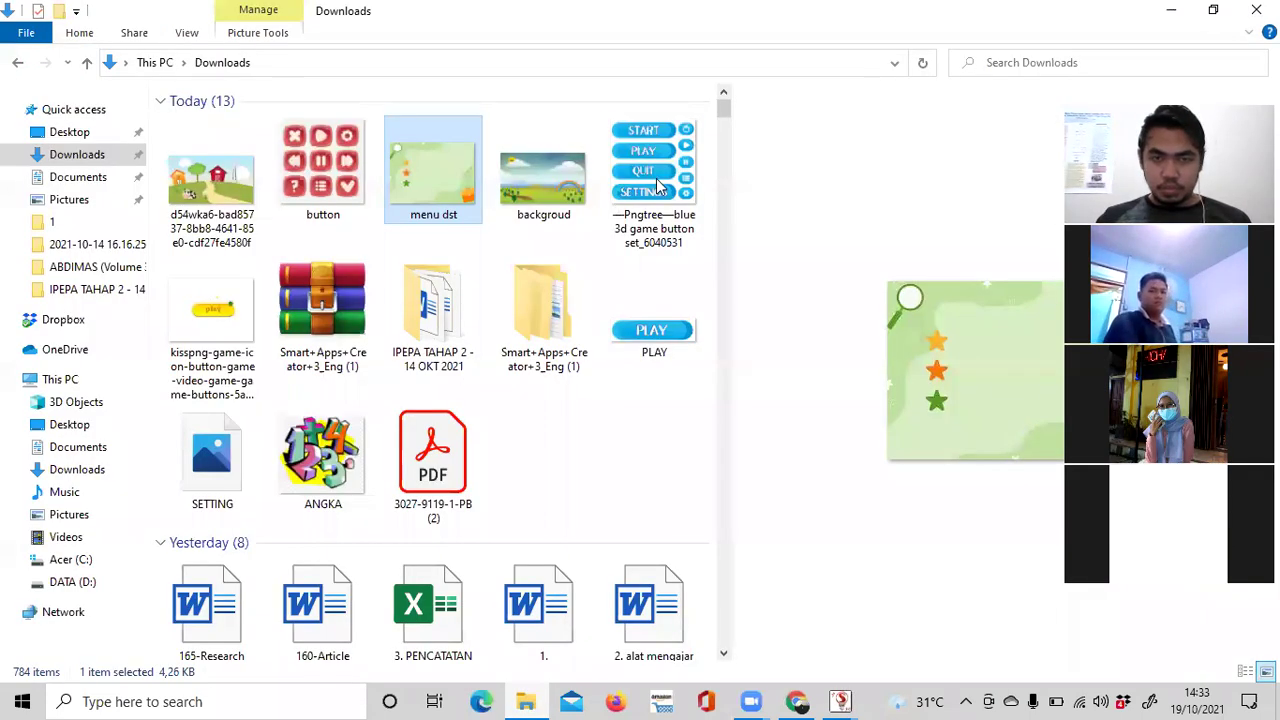
pyautogui.click(655, 190)
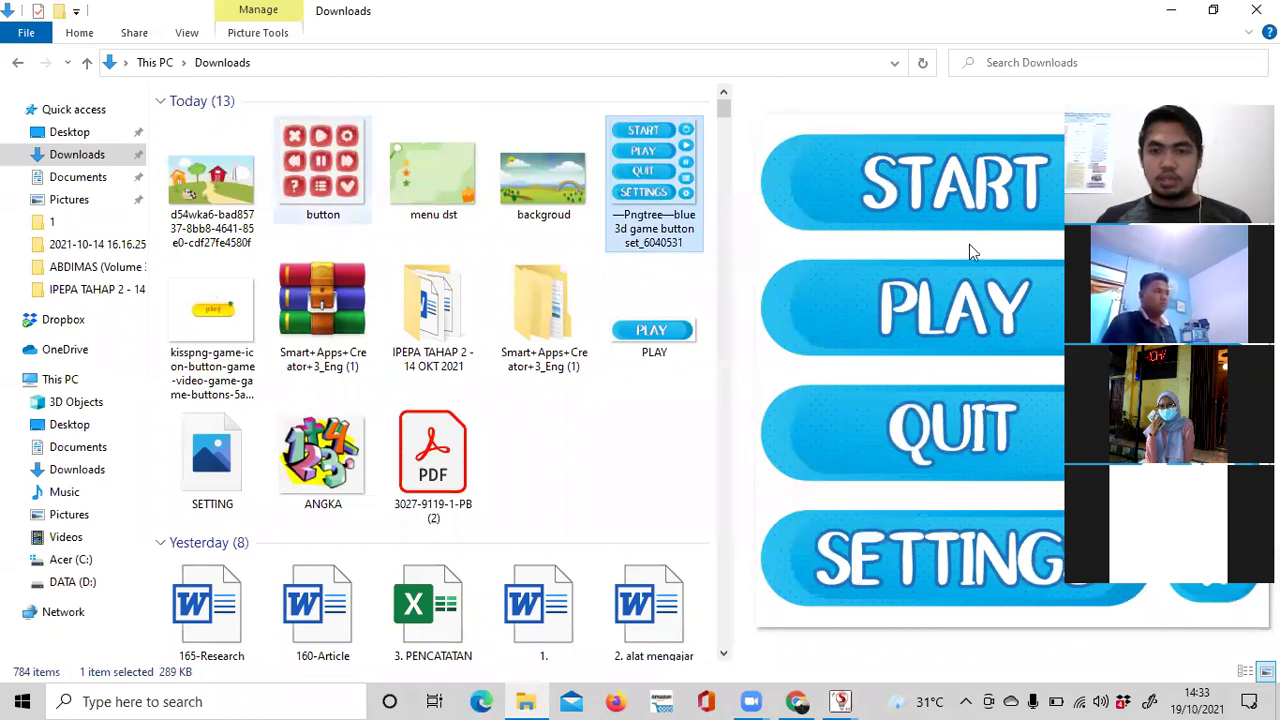
pyautogui.click(322, 172)
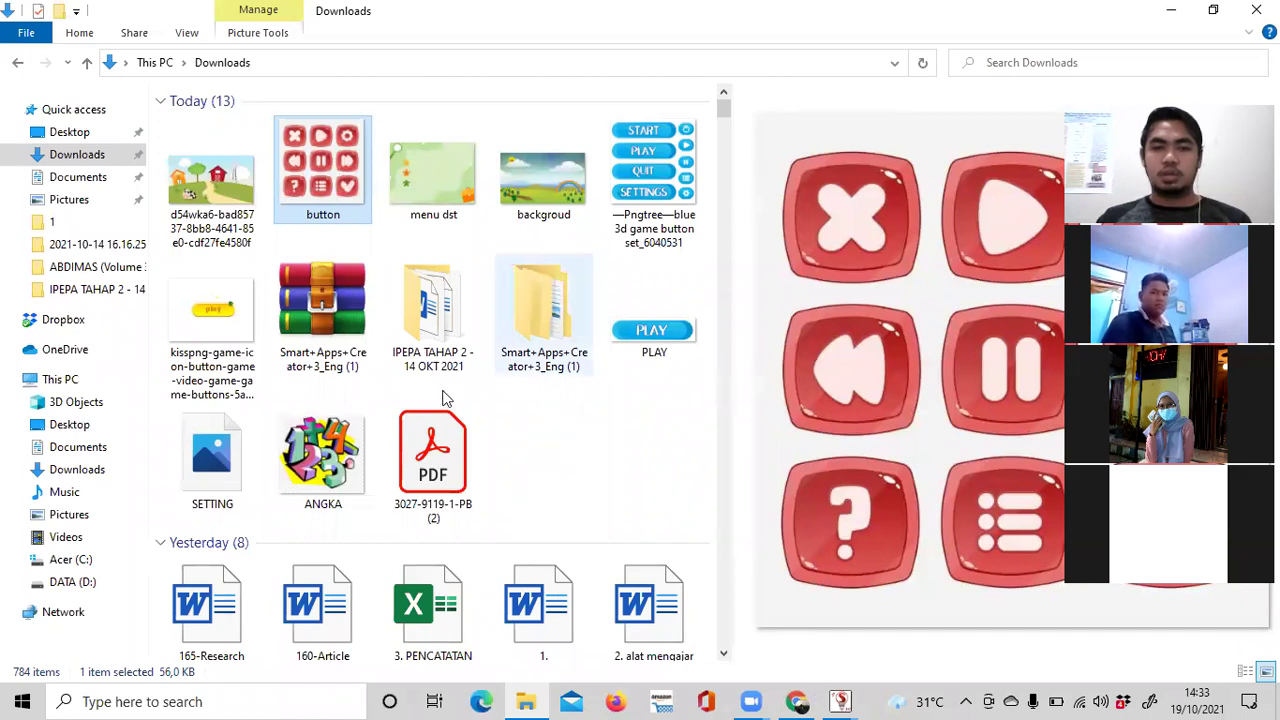
pyautogui.rightClick(324, 193)
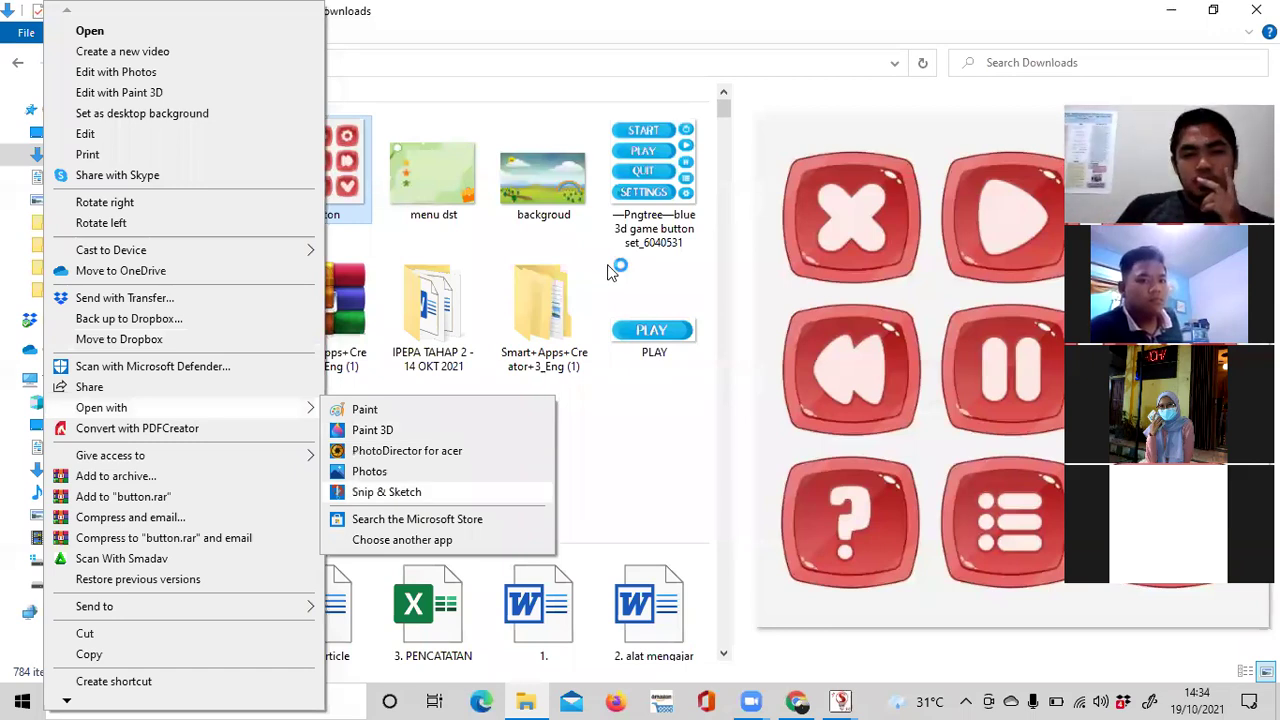
pyautogui.click(390, 492)
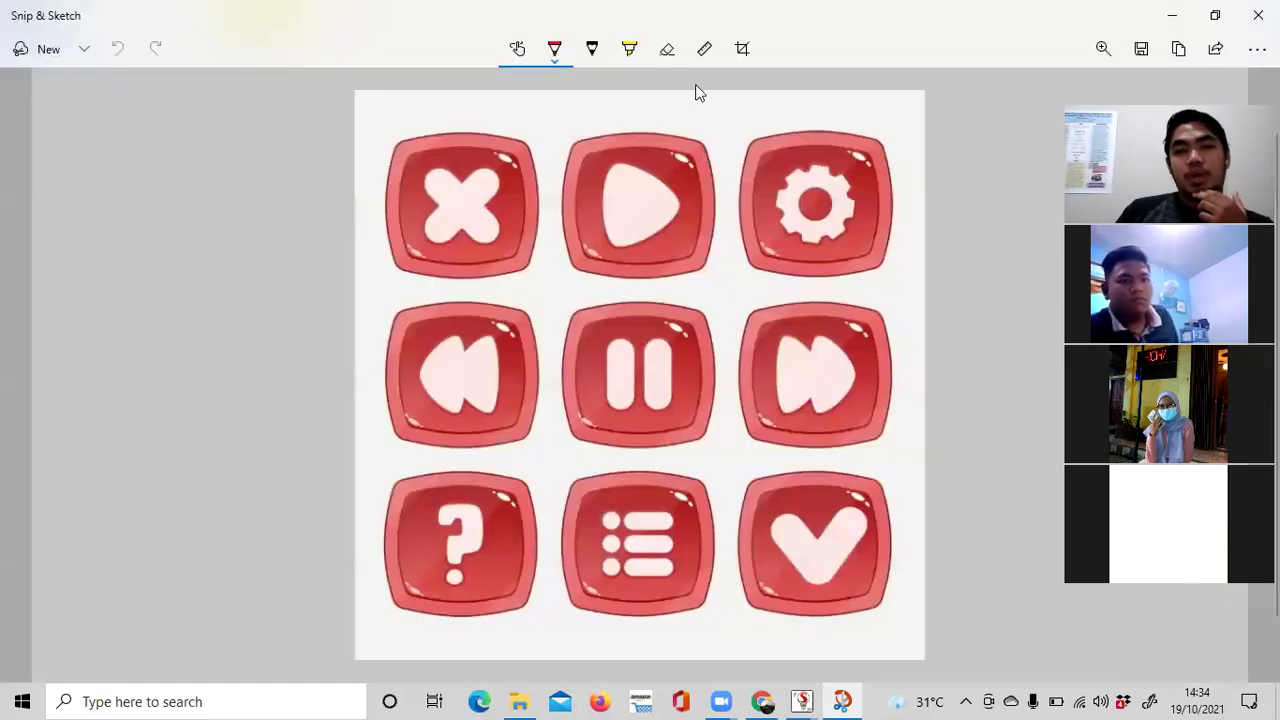
# Crop the button sheet to only the fast-forward button in the middle row and apply the crop.
pyautogui.click(741, 48)
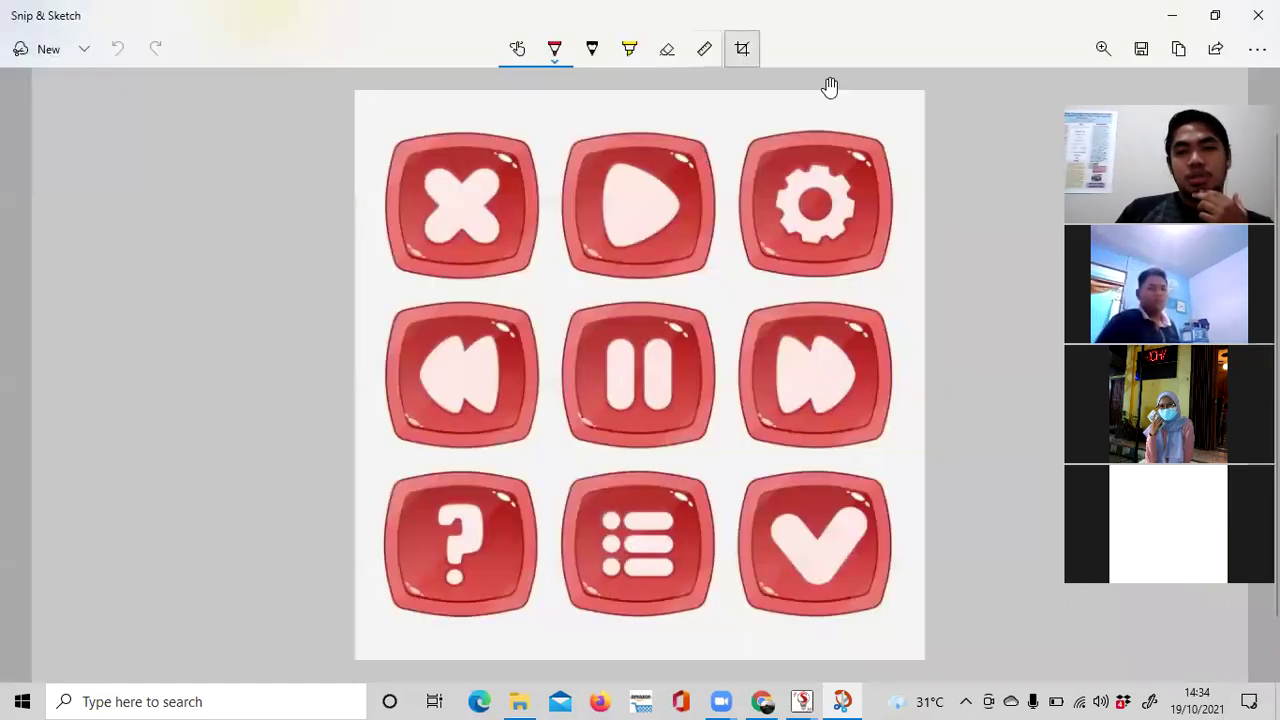
pyautogui.moveTo(922, 83); pyautogui.dragTo(918, 295)
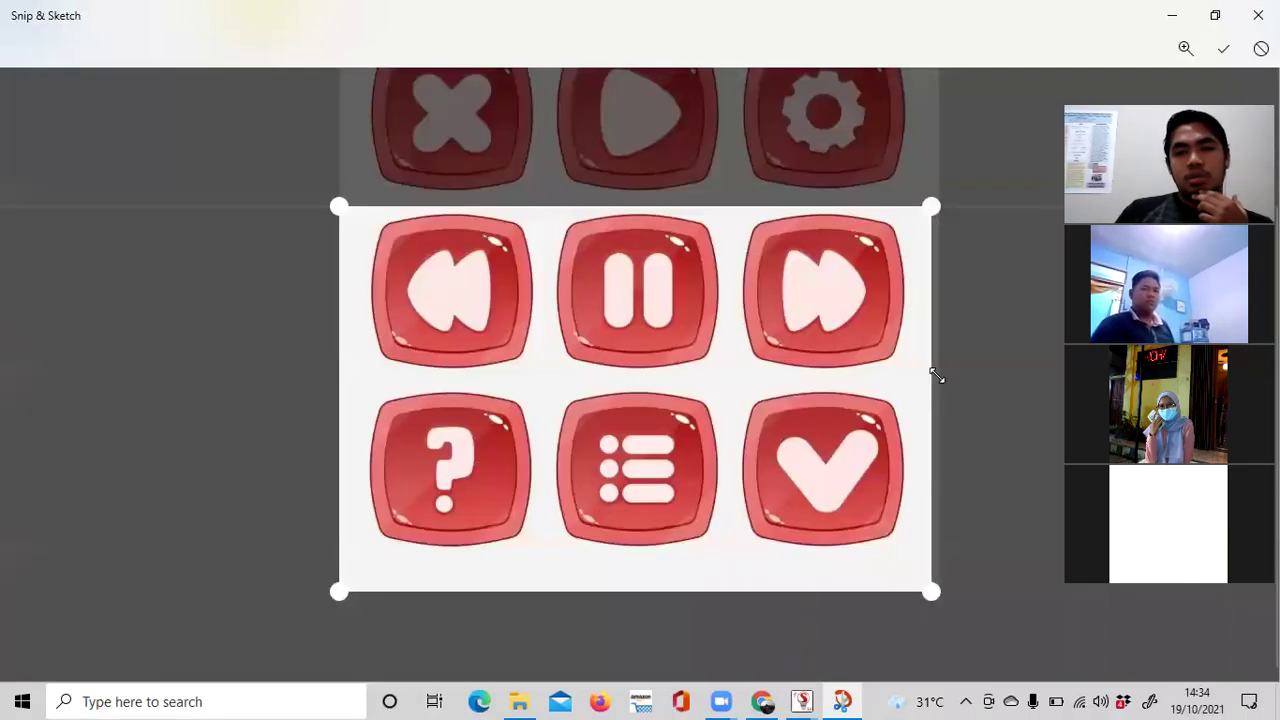
pyautogui.moveTo(937, 375); pyautogui.dragTo(935, 376)
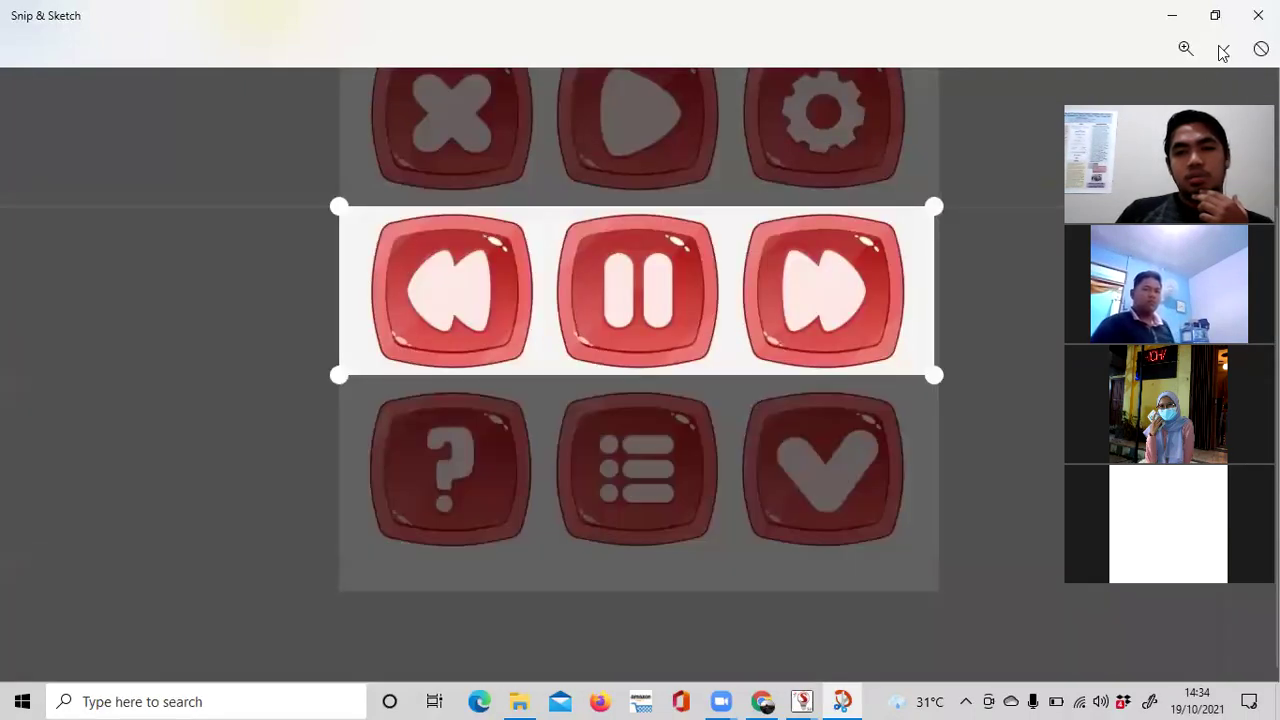
pyautogui.click(754, 46)
pyautogui.moveTo(339, 462); pyautogui.dragTo(729, 456)
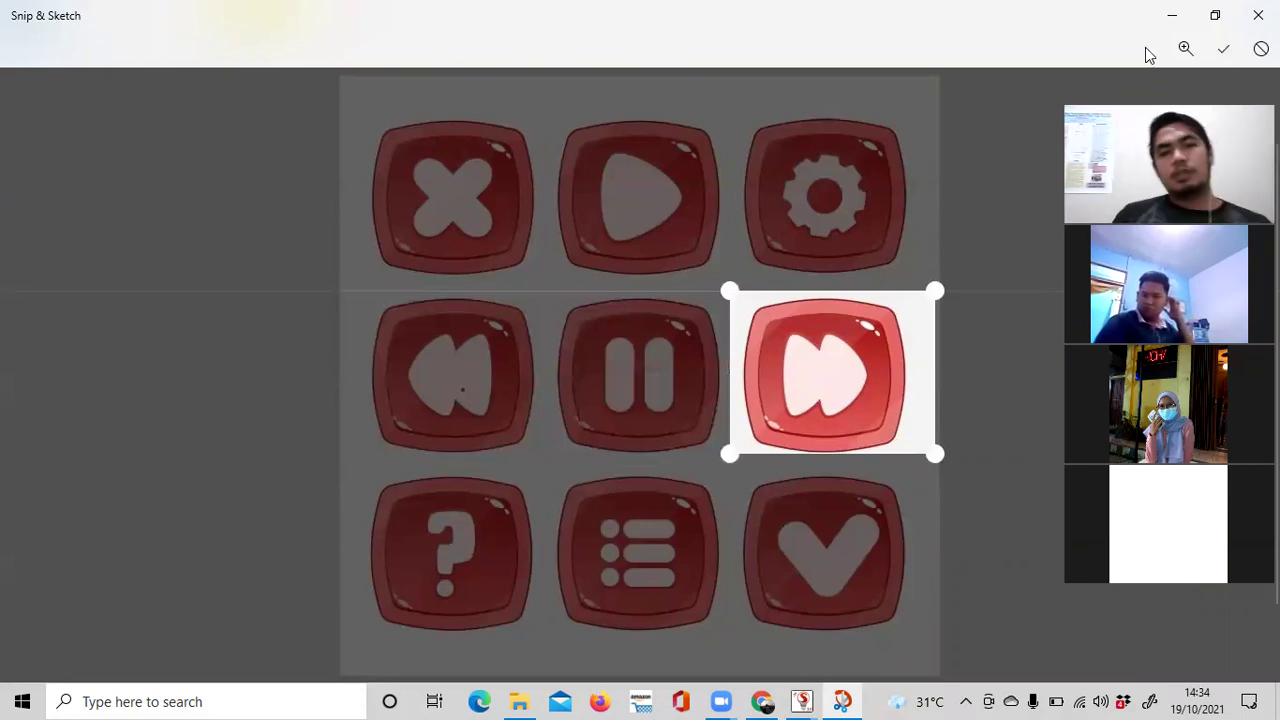
pyautogui.press('Return')
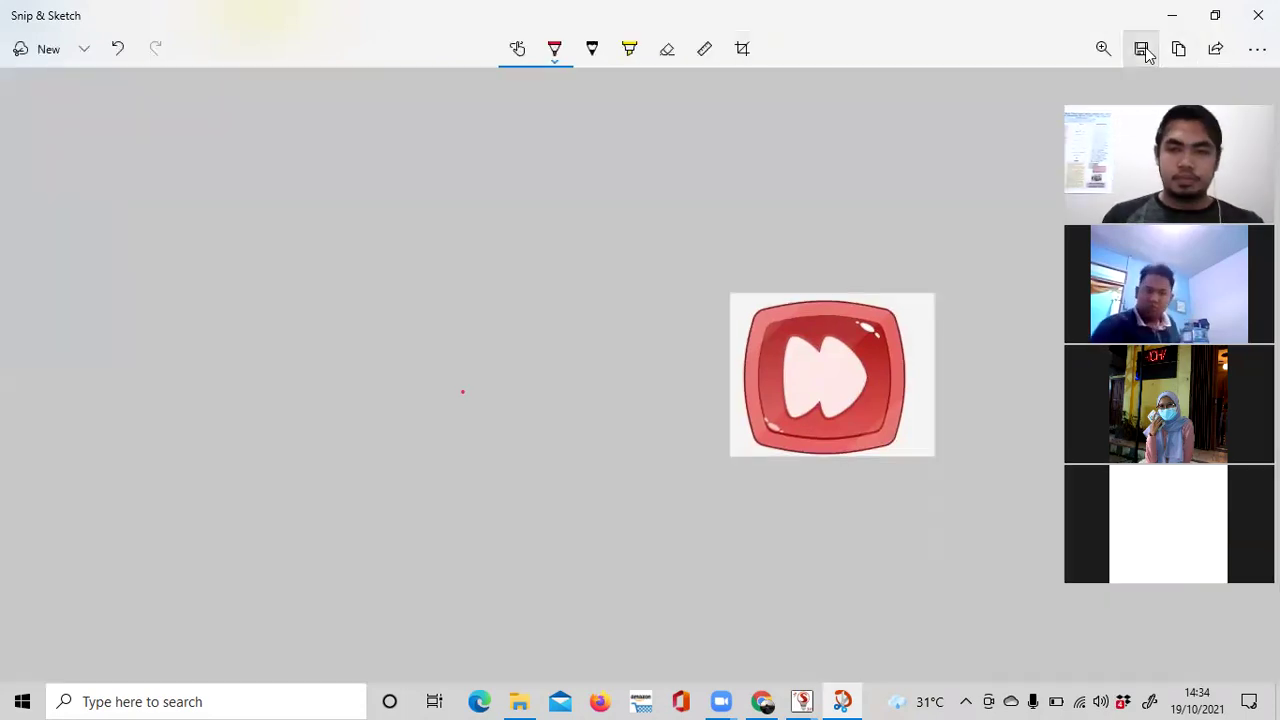
# Save the cropped fast-forward button in the Downloads folder as a JPG named "next".
pyautogui.click(1143, 50)
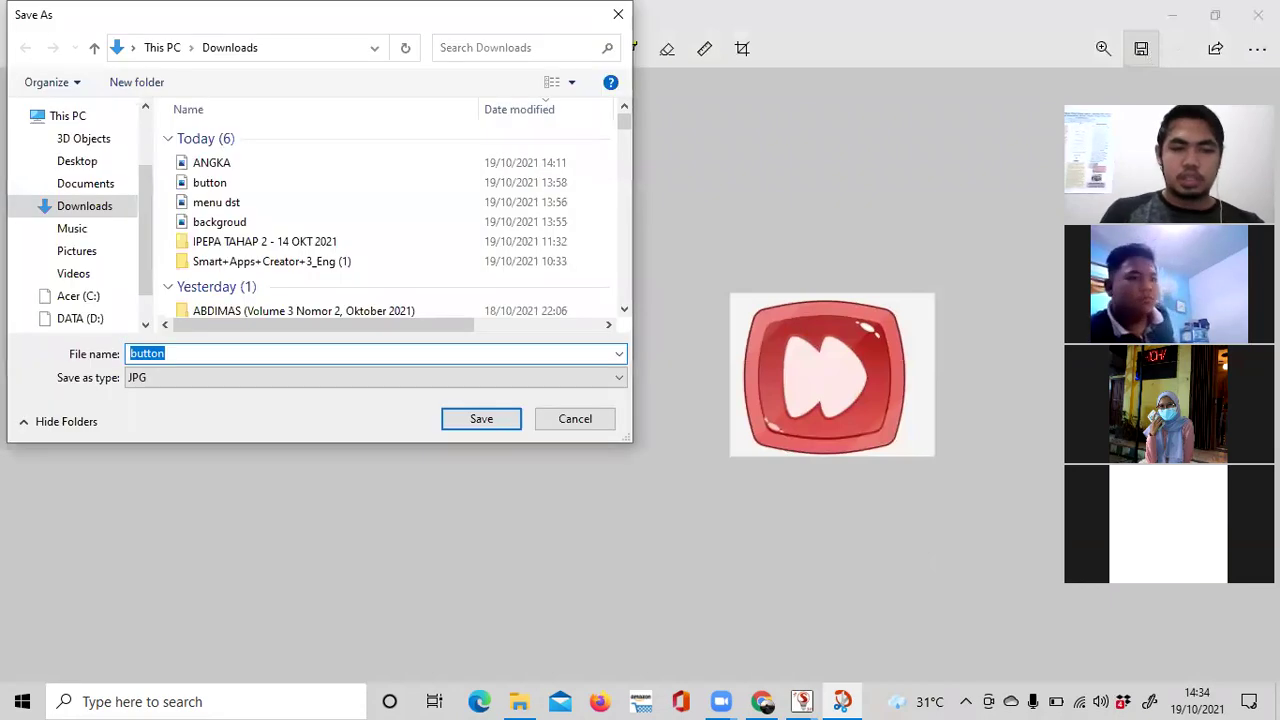
pyautogui.write('next')
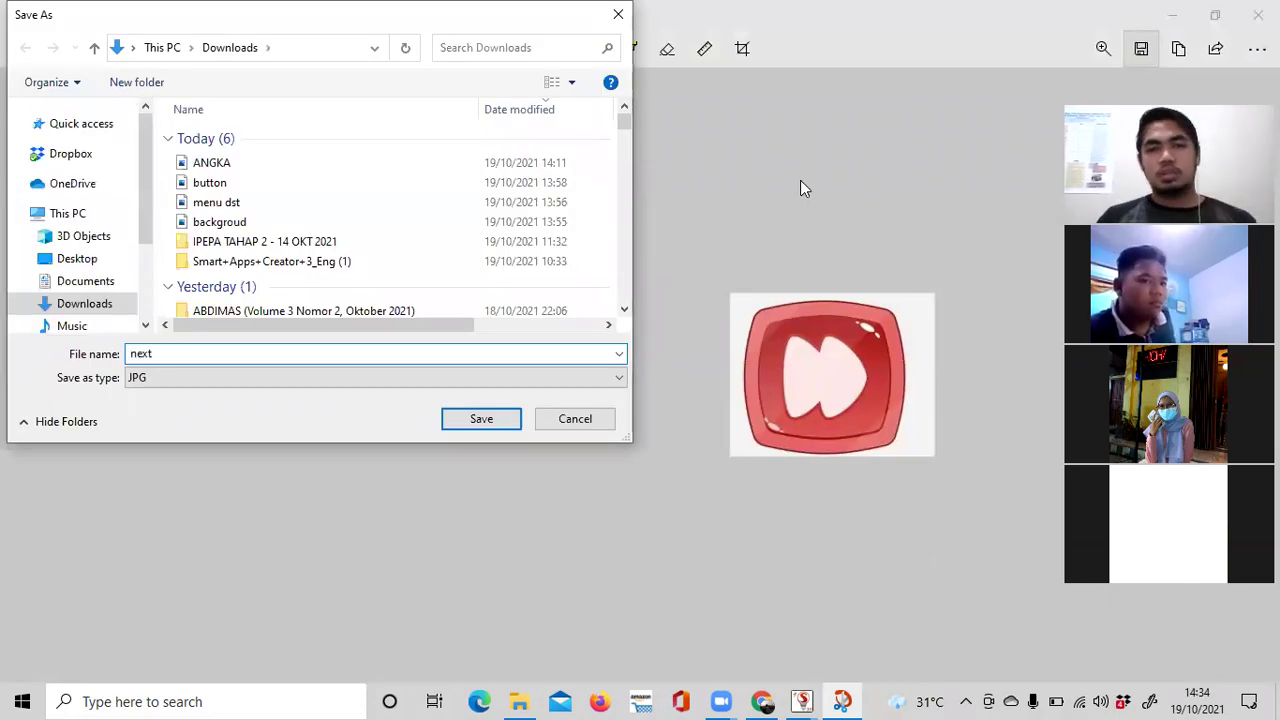
pyautogui.press('Return')
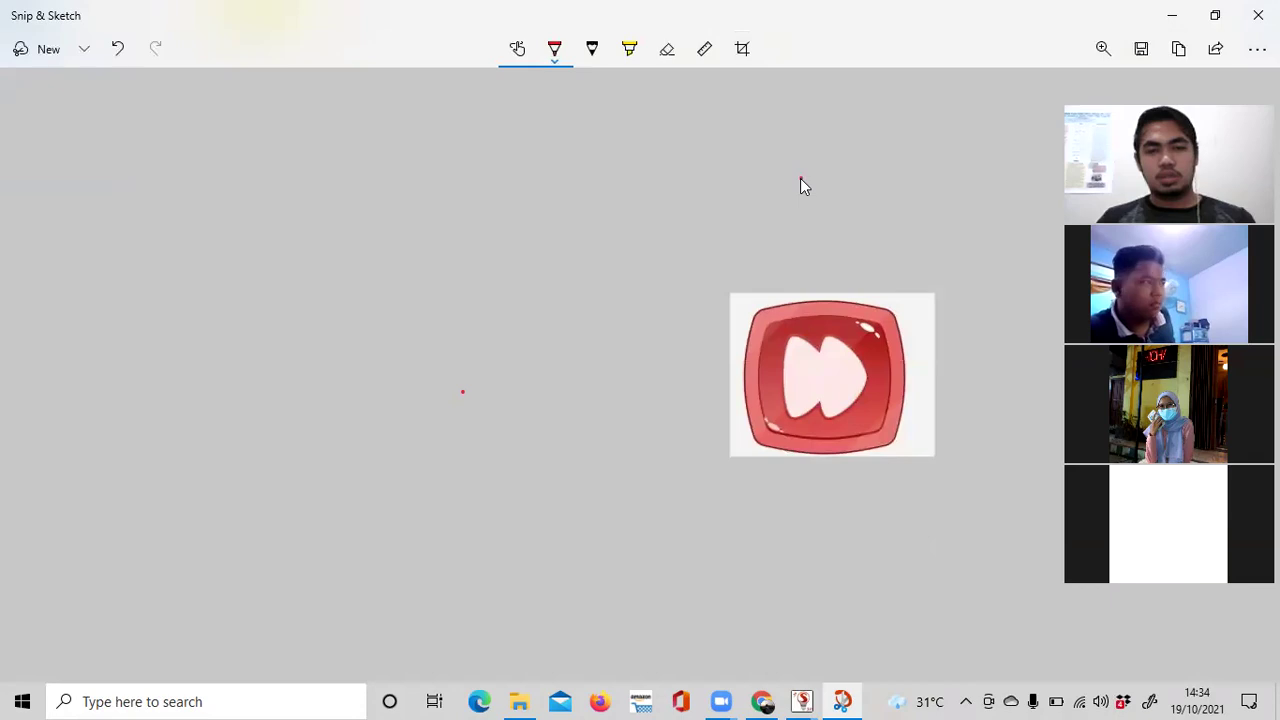
# Undo the stray pen marks beside the cropped button and switch back to Smart Apps Creator.
pyautogui.click(118, 50)
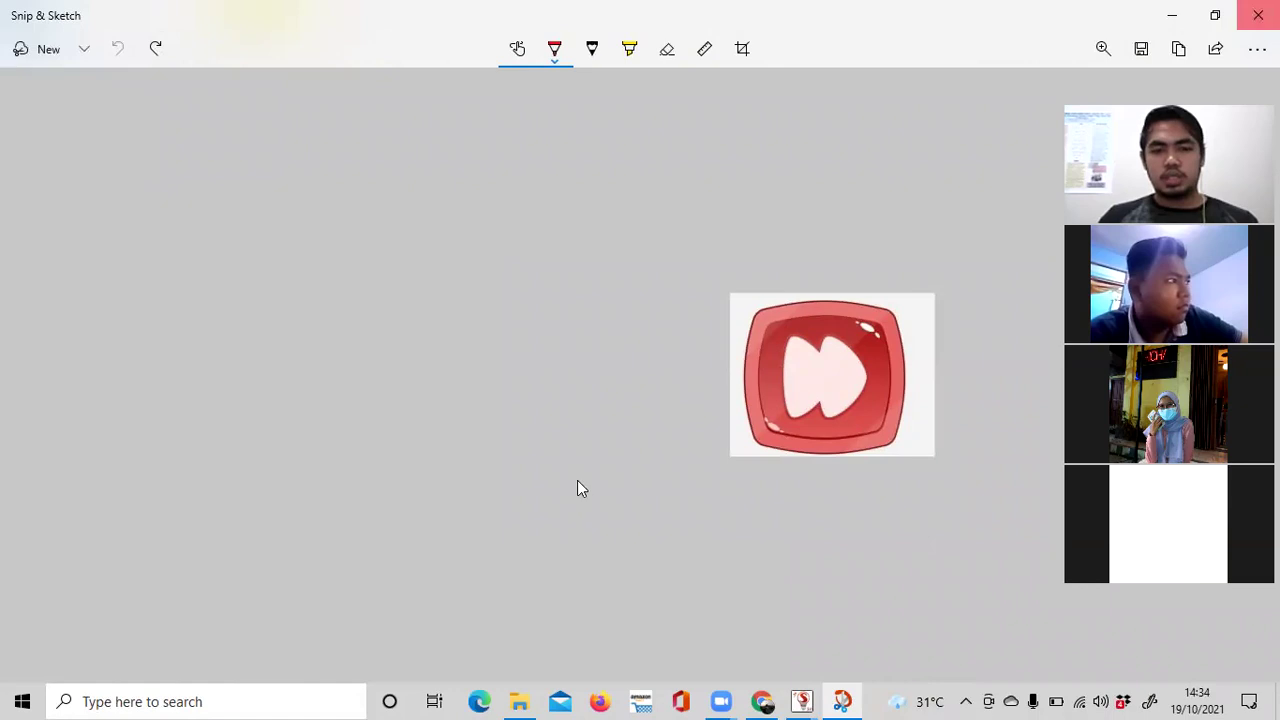
pyautogui.hotkey('alt', 'Tab')
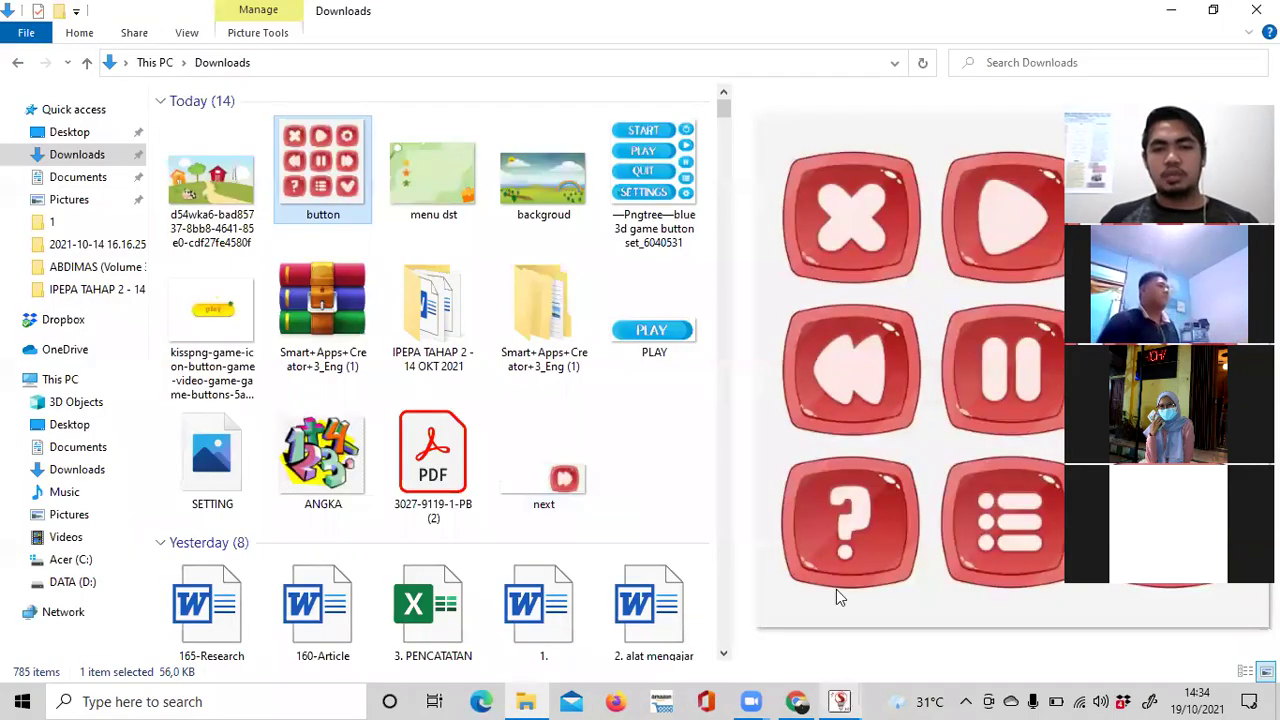
pyautogui.moveTo(838, 701)
pyautogui.click(757, 641)
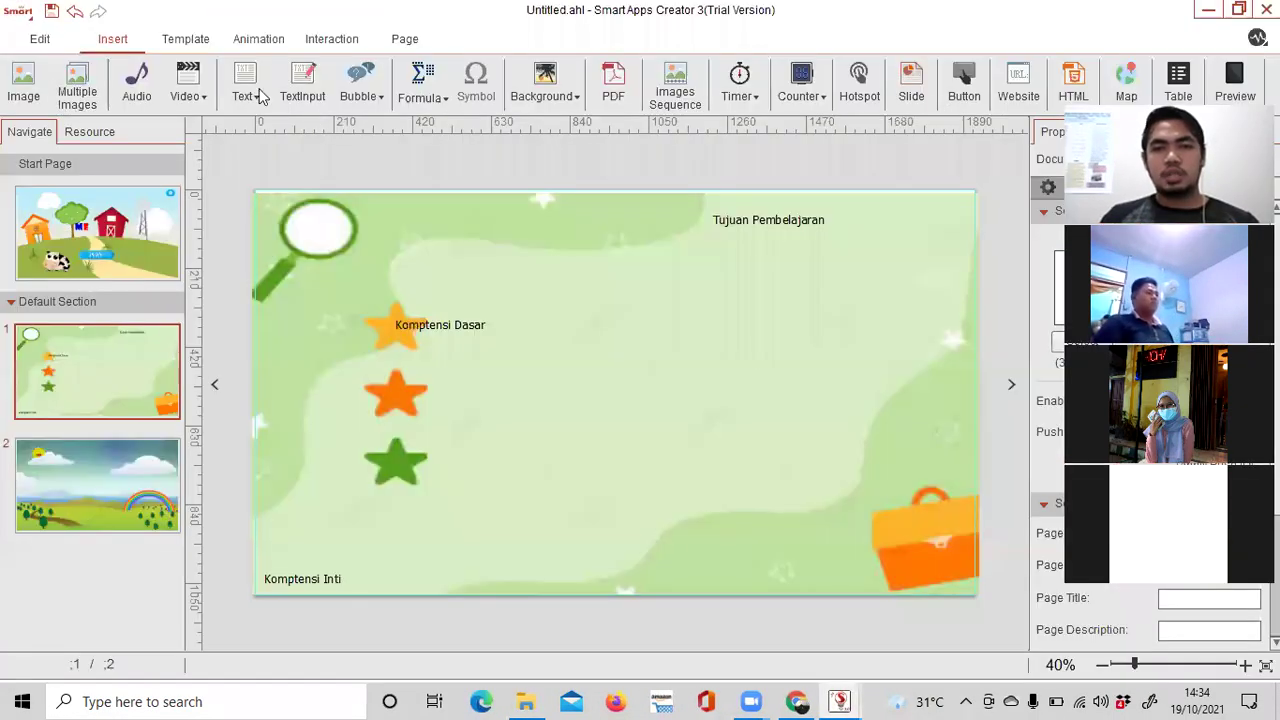